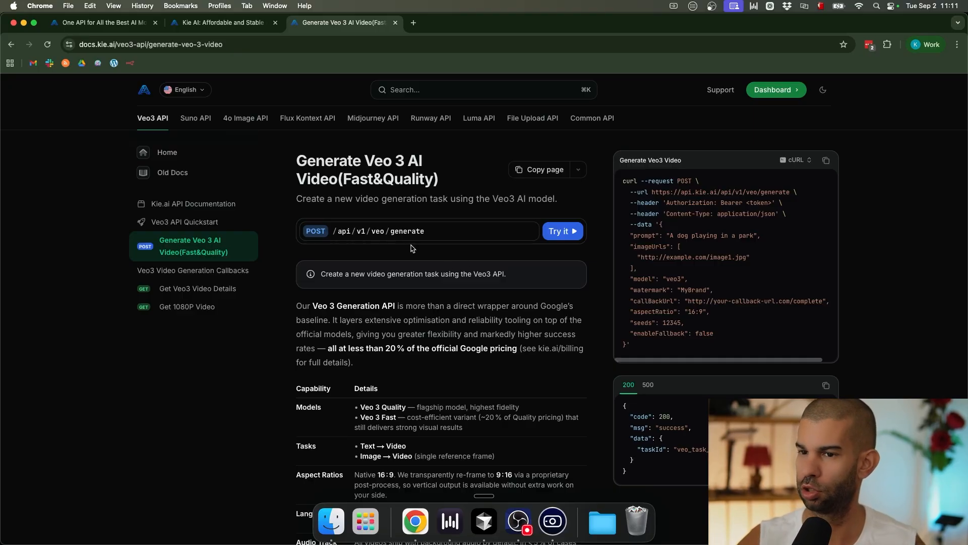
Step: Search the Veo 3 docs page for 'image'
scroll(321, 380, "down", 10)
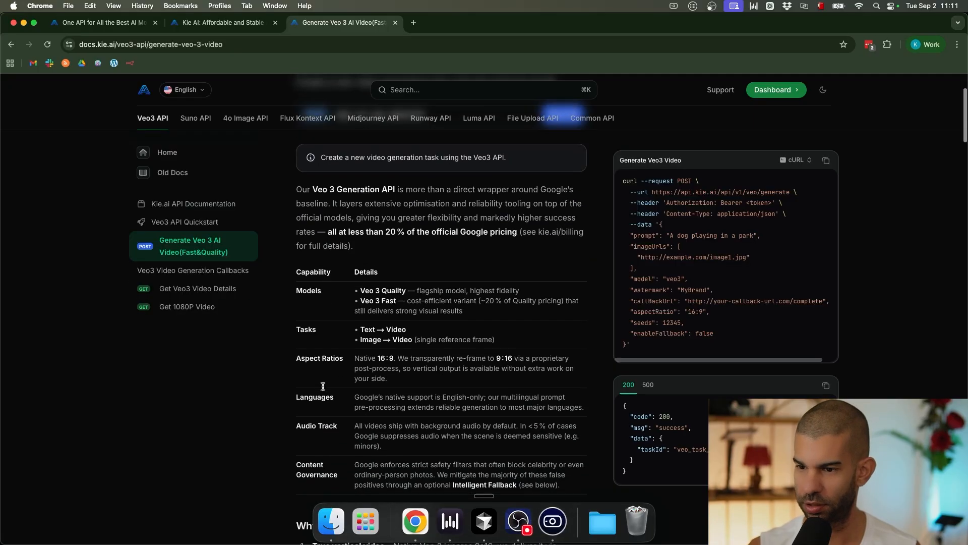
scroll(322, 386, "down", 10)
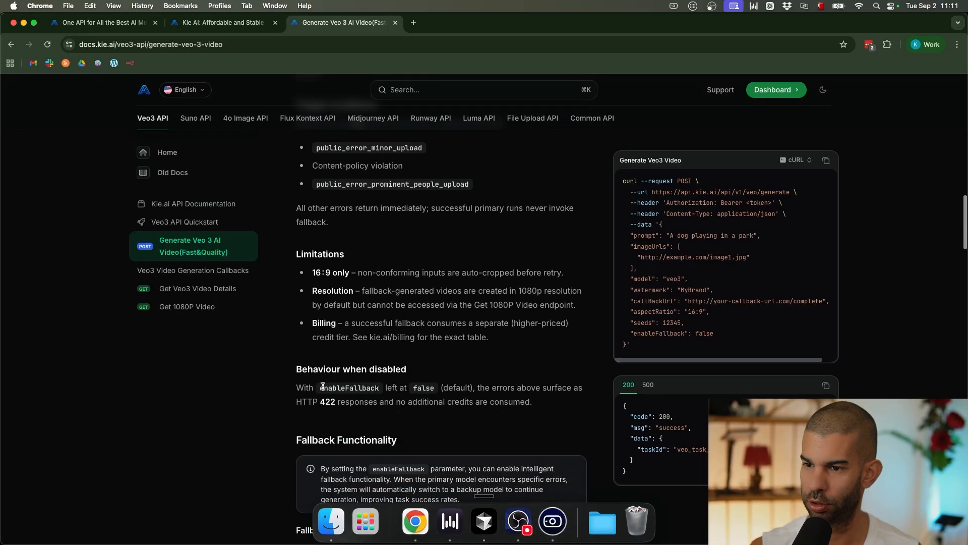
key("super+f")
type("image")
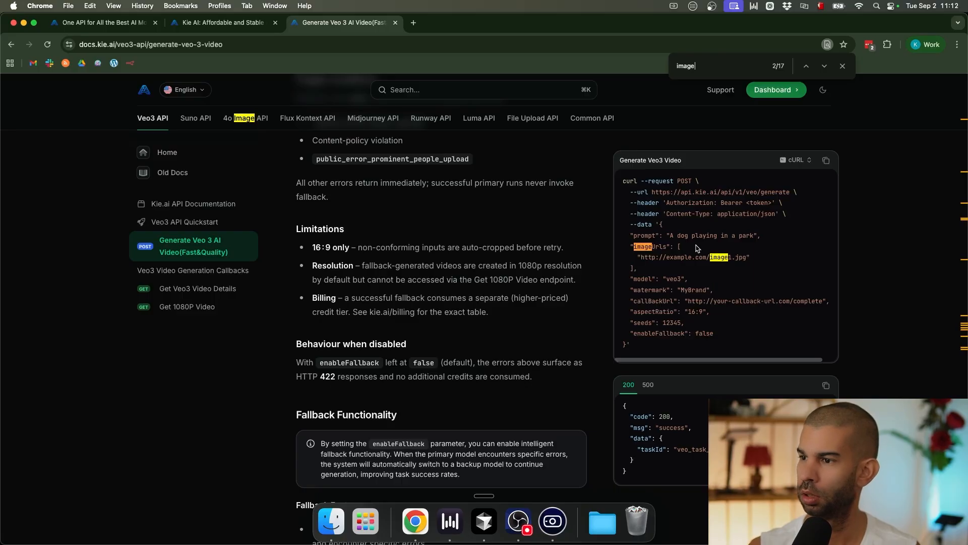
scroll(697, 248, "up", 5)
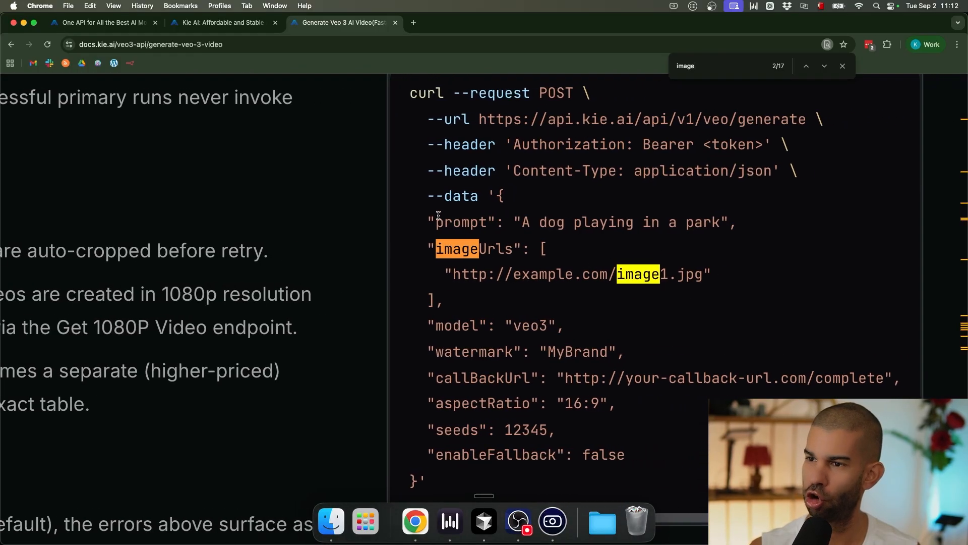
Step: Highlight the prompt, imageUrls and model lines in the example cURL request
left_click_drag(435, 222, 775, 223)
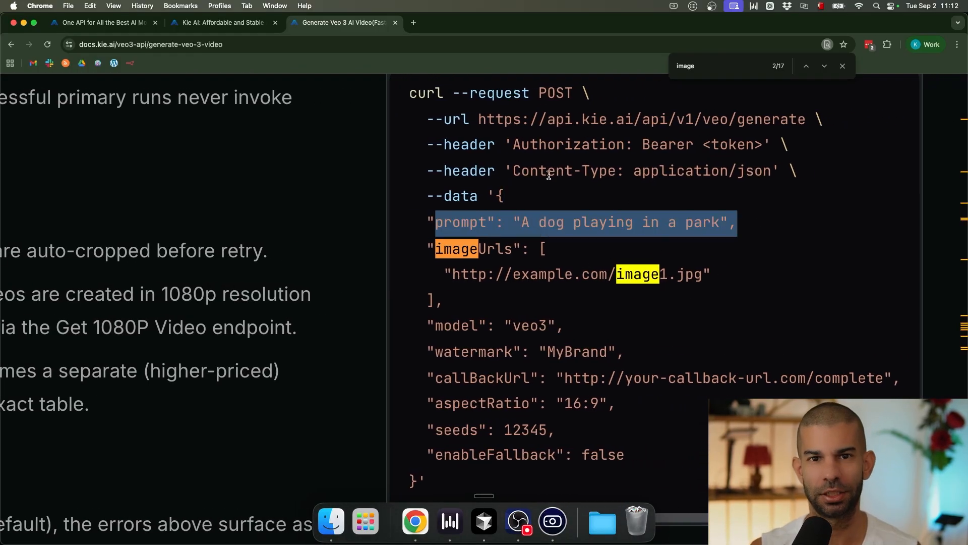
left_click(476, 252)
left_click_drag(478, 275, 670, 271)
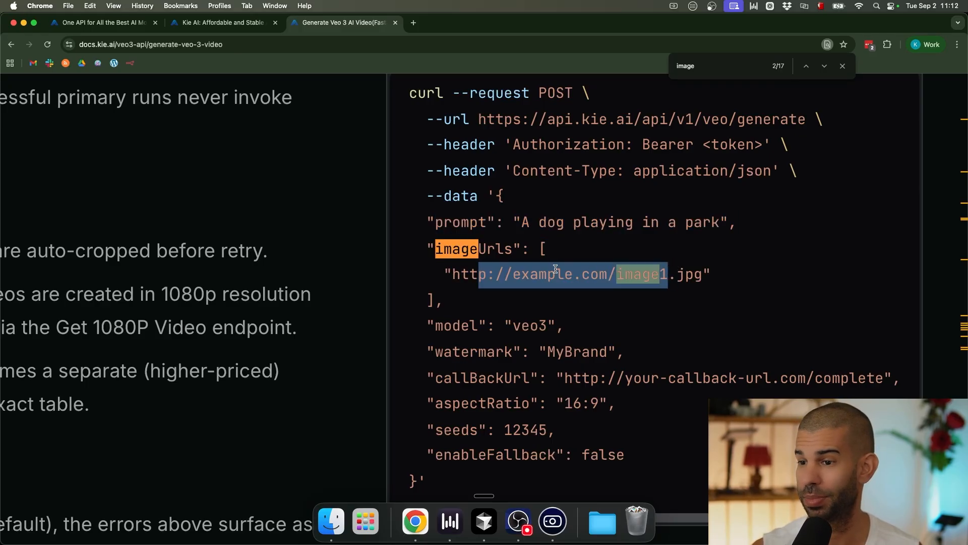
scroll(502, 354, "down", 2)
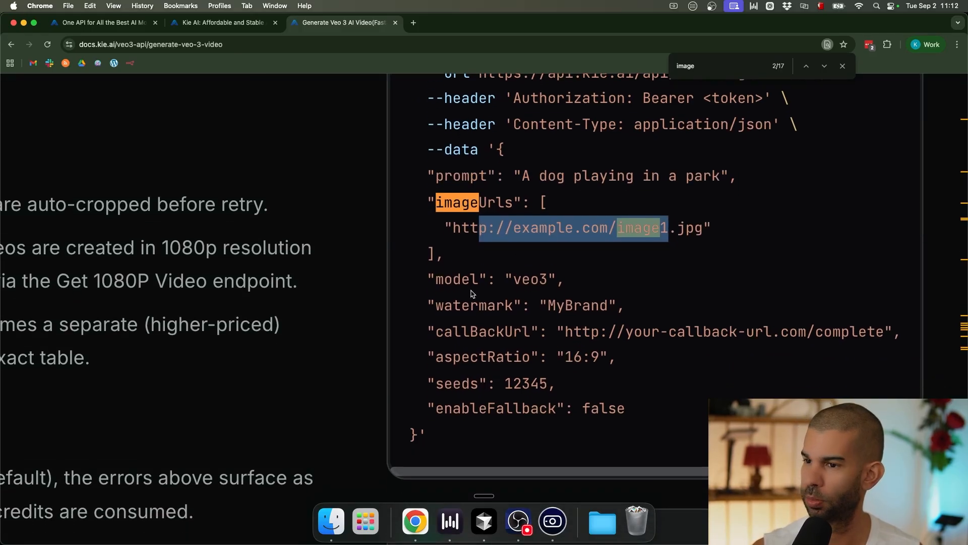
scroll(440, 311, "up", 1)
left_click_drag(437, 312, 554, 313)
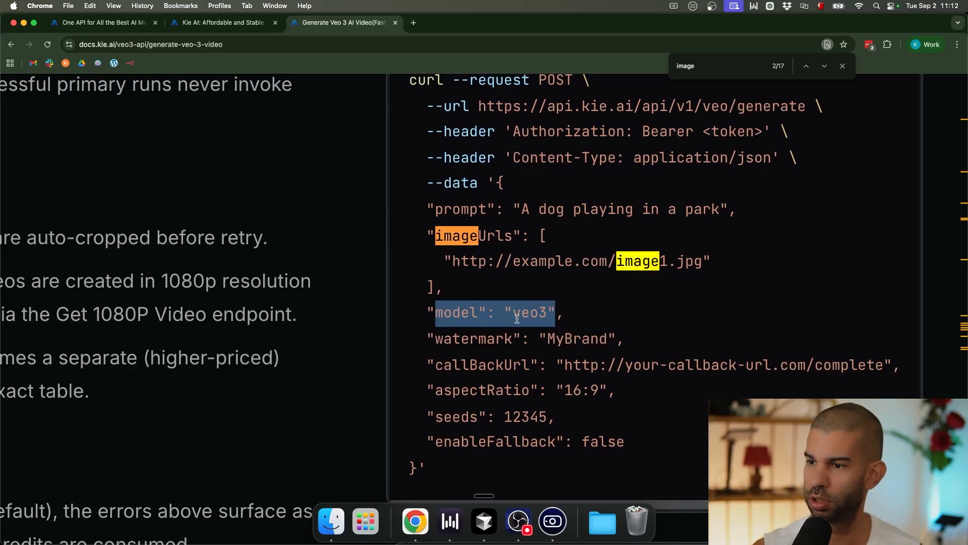
scroll(490, 321, "left", 1)
scroll(490, 321, "down", 5)
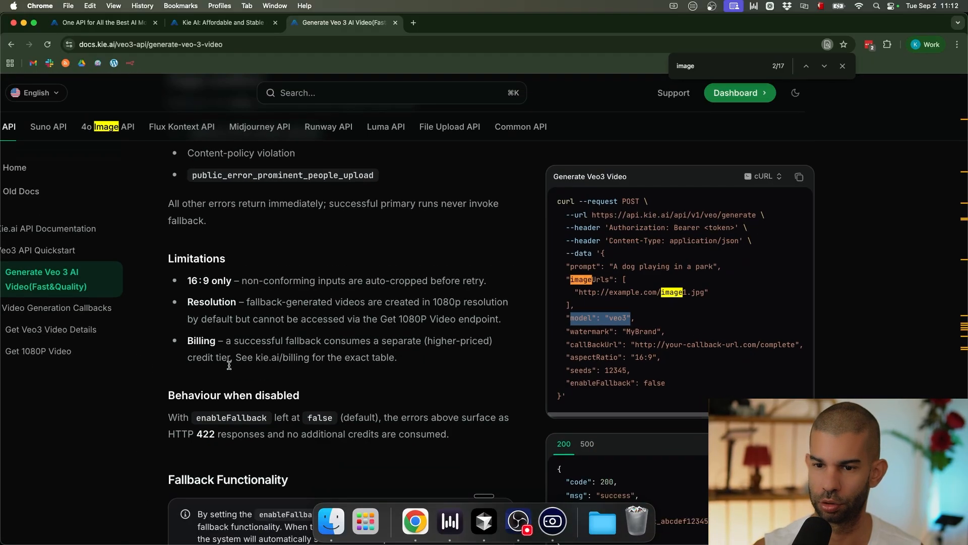
scroll(232, 408, "down", 6)
Step: Search the docs for 'model' and jump to match 4/13 in the Models row
key("super+f")
type("model")
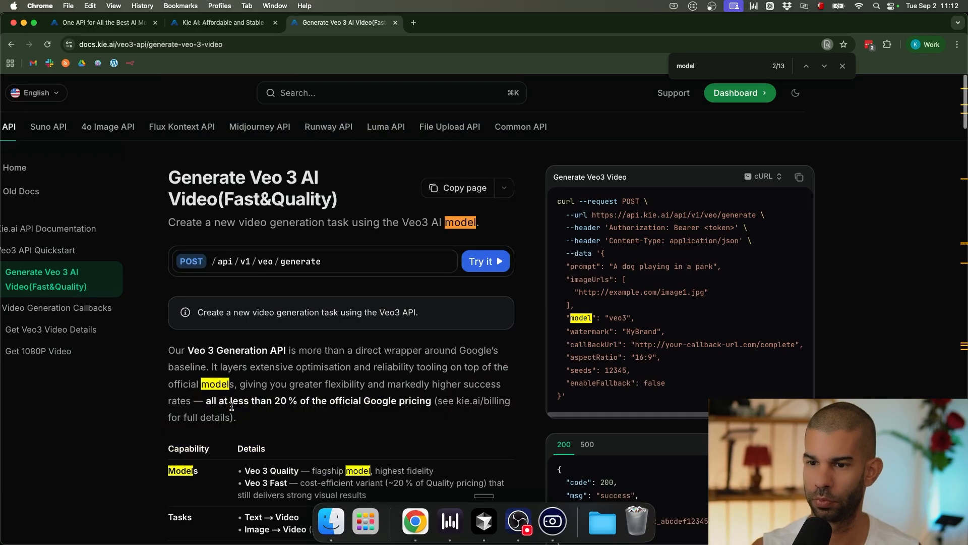
key("Return")
key("Return")
scroll(242, 414, "down", 3)
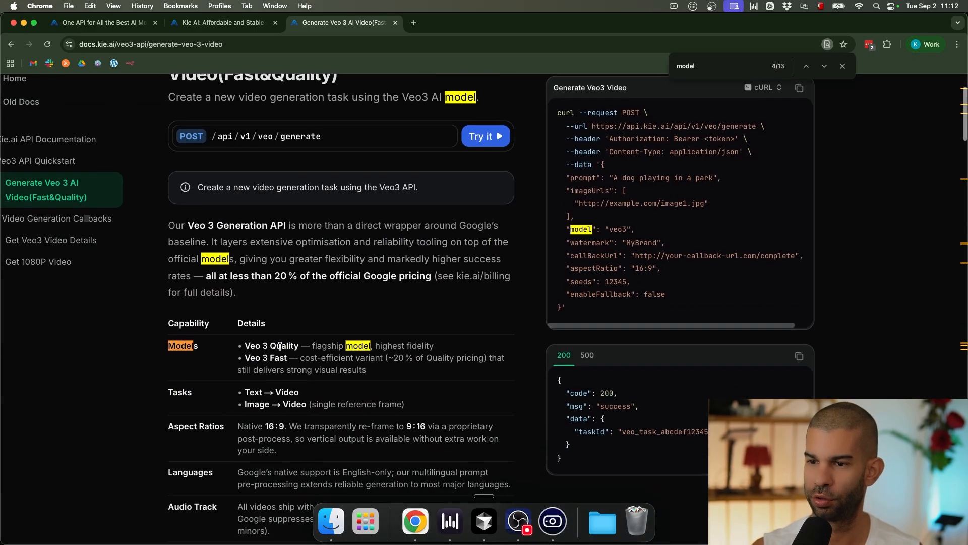
scroll(280, 346, "up", 5)
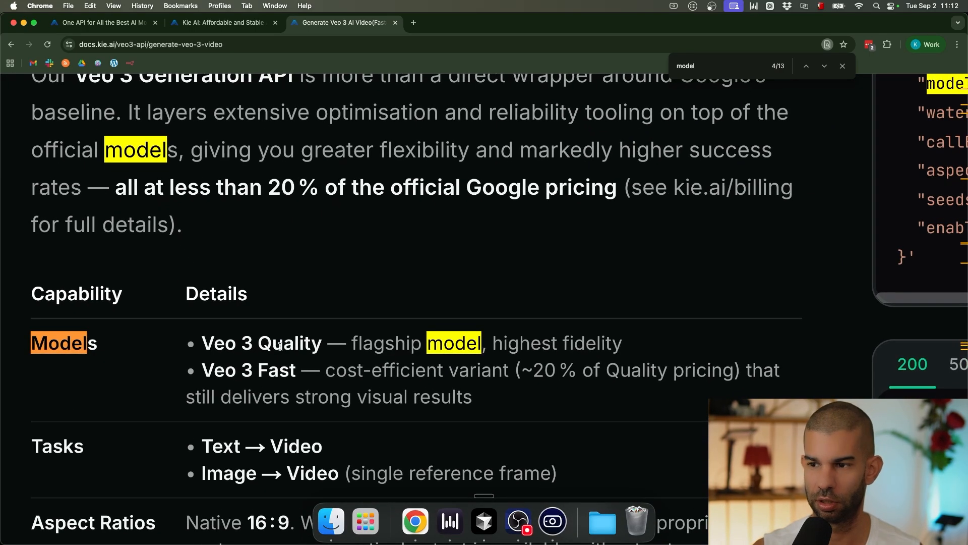
scroll(279, 347, "down", 1)
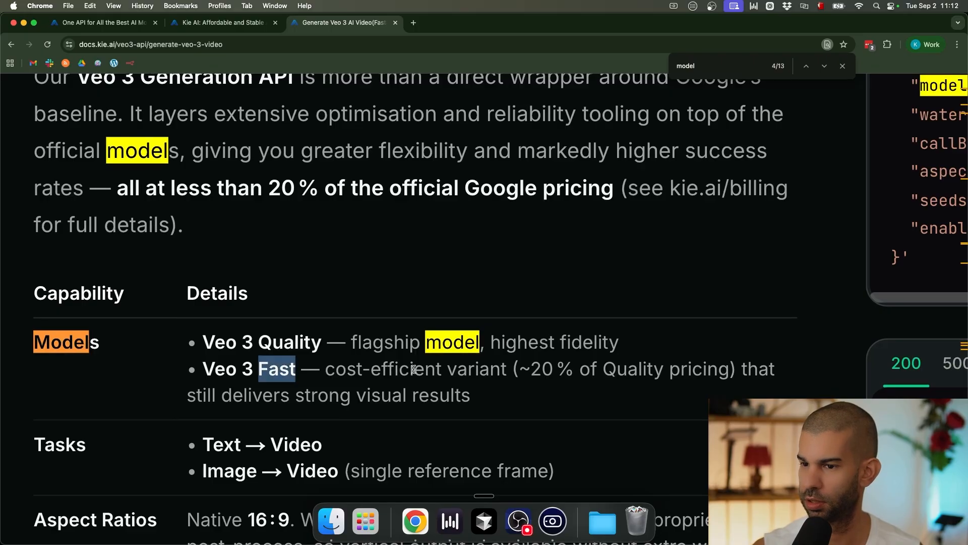
Step: Highlight the Veo 3 Fast description and the Text → Video and Image → Video task entries
left_click_drag(336, 372, 330, 397)
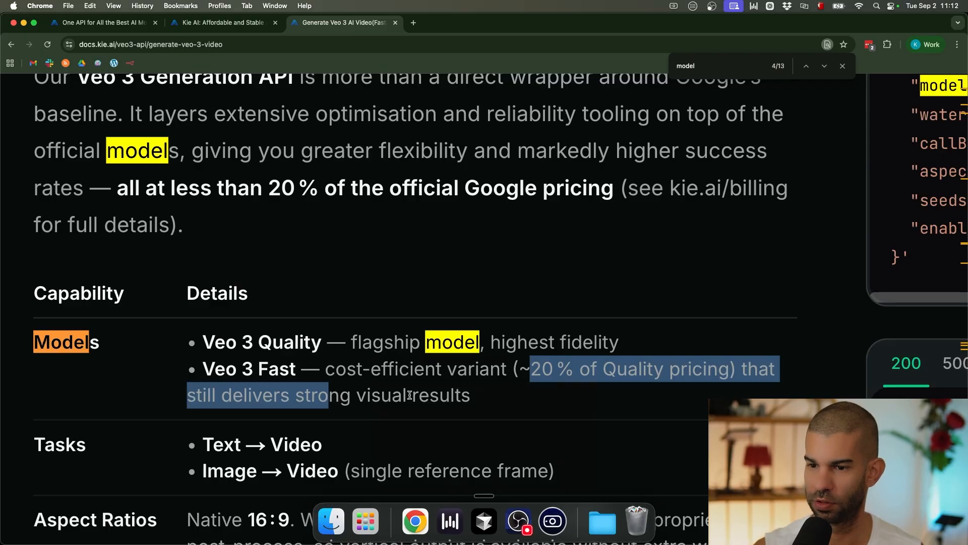
scroll(409, 395, "down", 3)
left_click_drag(215, 377, 319, 379)
left_click_drag(224, 400, 519, 396)
Step: Highlight the native 16:9 and 9:16 re-framing text in the Aspect Ratios row
scroll(320, 394, "down", 3)
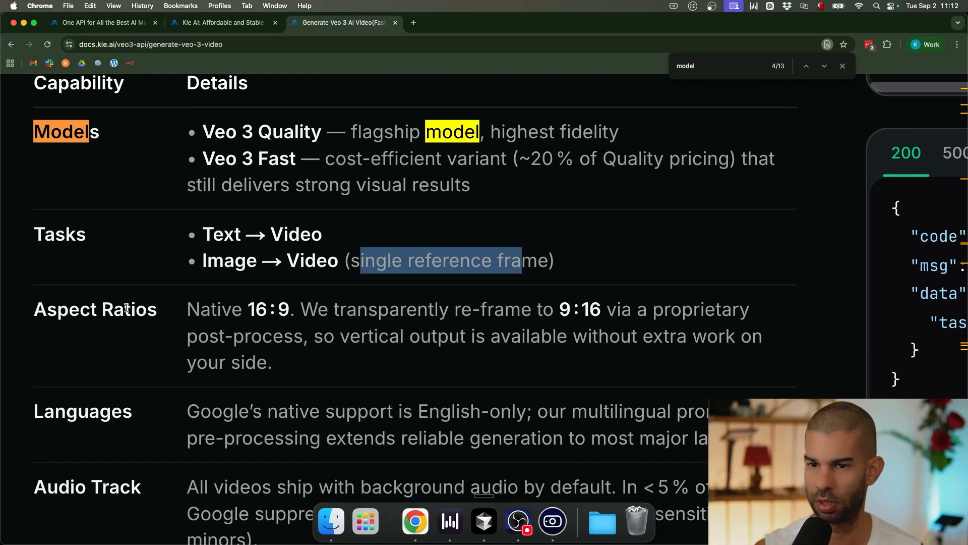
left_click(200, 309)
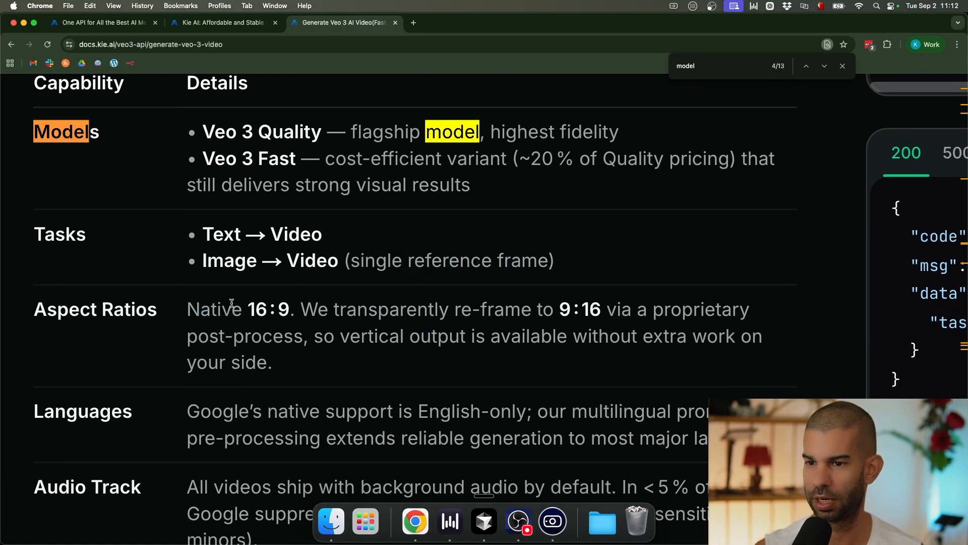
left_click_drag(232, 303, 318, 309)
left_click_drag(522, 309, 655, 310)
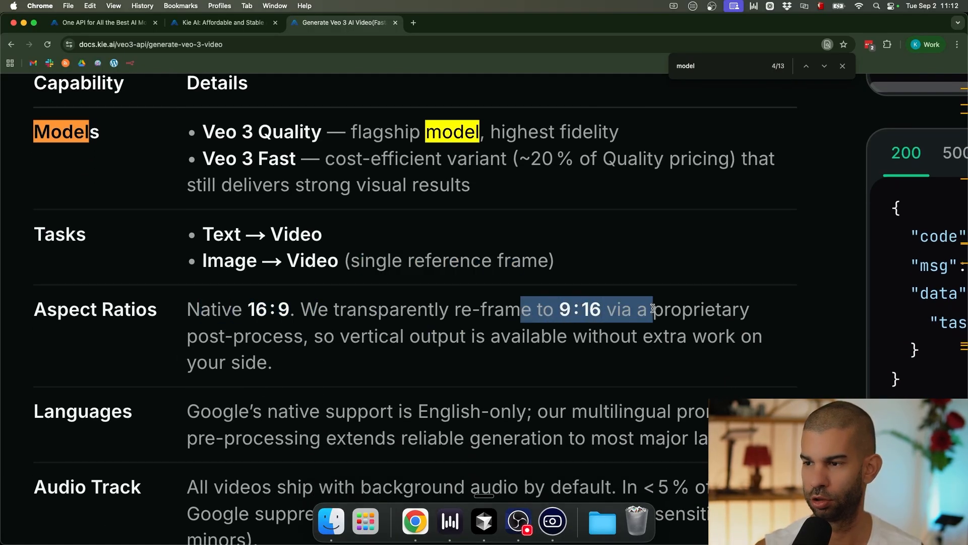
scroll(302, 380, "down", 5)
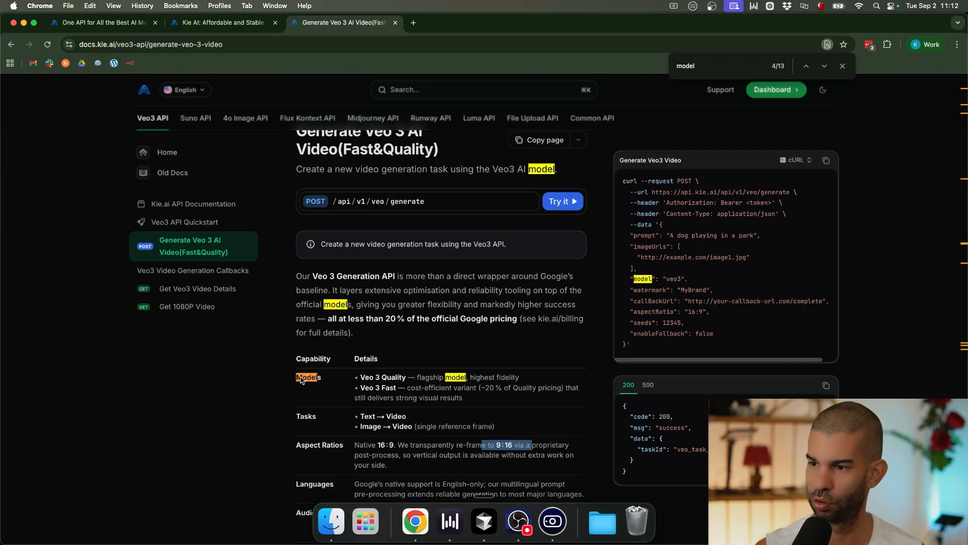
scroll(428, 366, "down", 2)
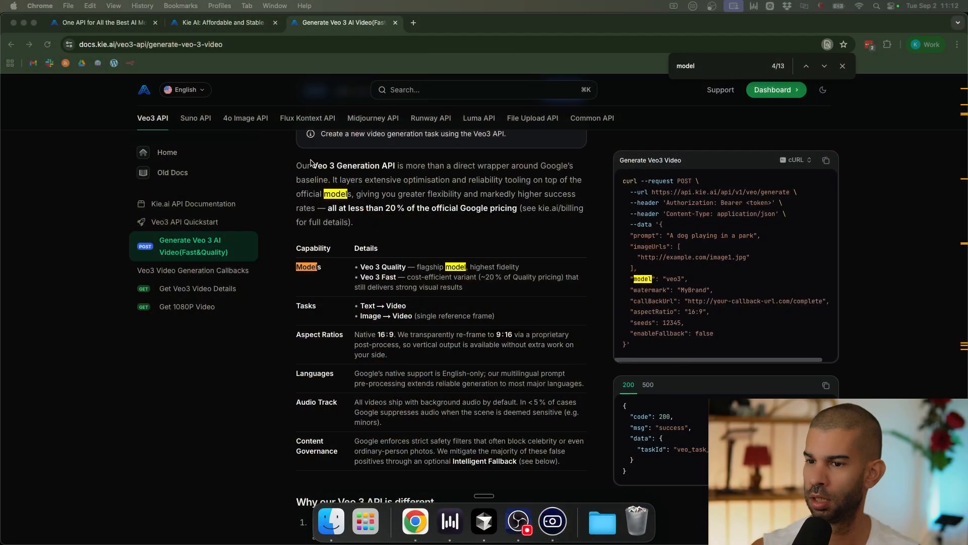
left_click_drag(498, 335, 555, 335)
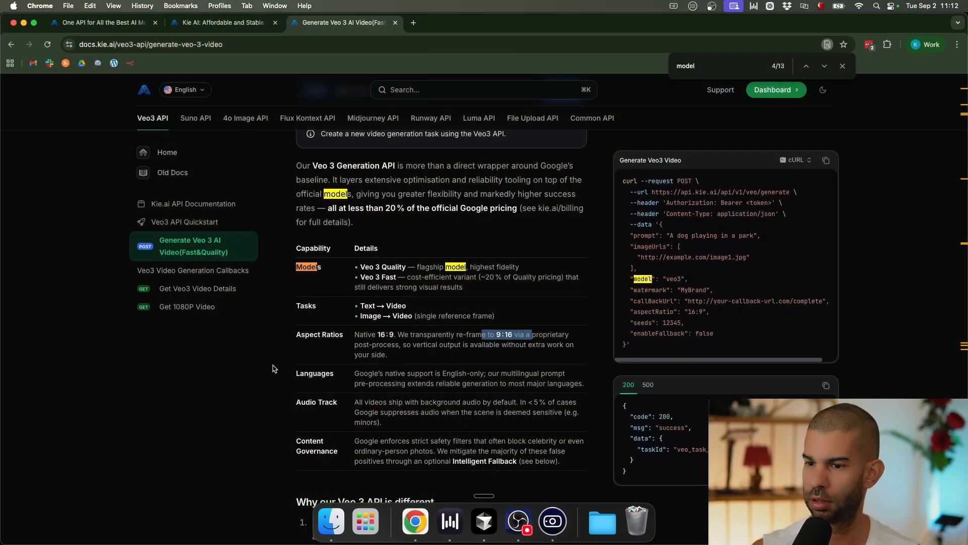
scroll(468, 420, "down", 6)
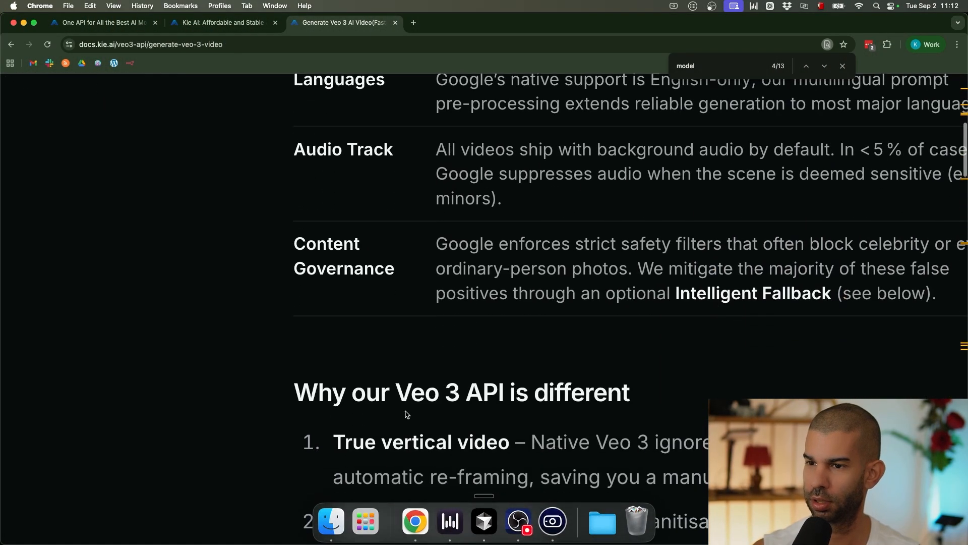
left_click_drag(306, 243, 359, 259)
scroll(366, 259, "down", 6)
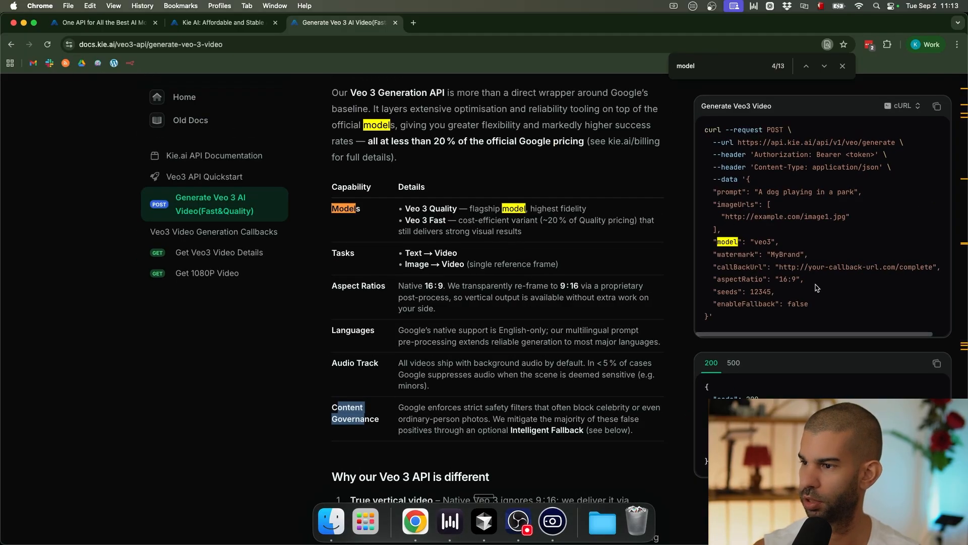
scroll(735, 333, "right", 1)
scroll(772, 303, "left", 1)
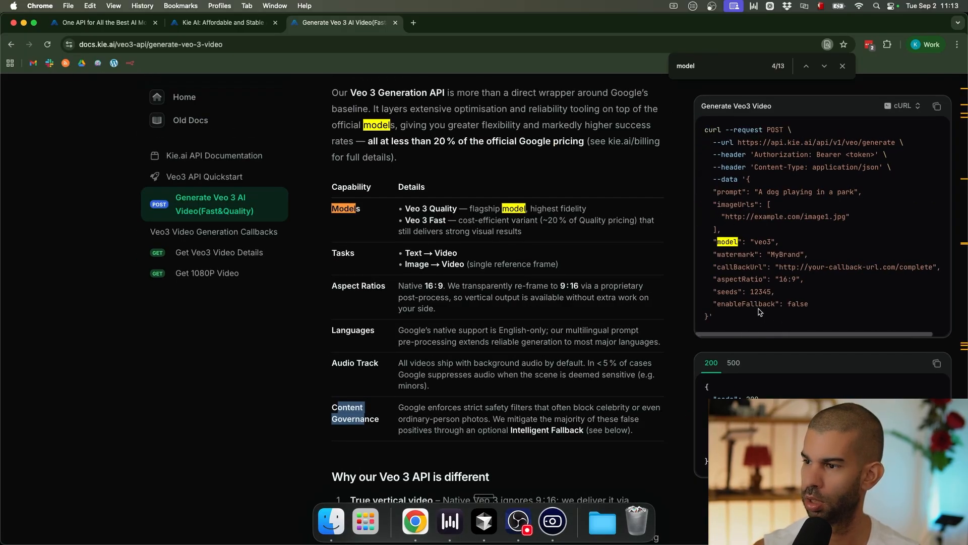
scroll(760, 312, "up", 6)
left_click_drag(662, 260, 820, 263)
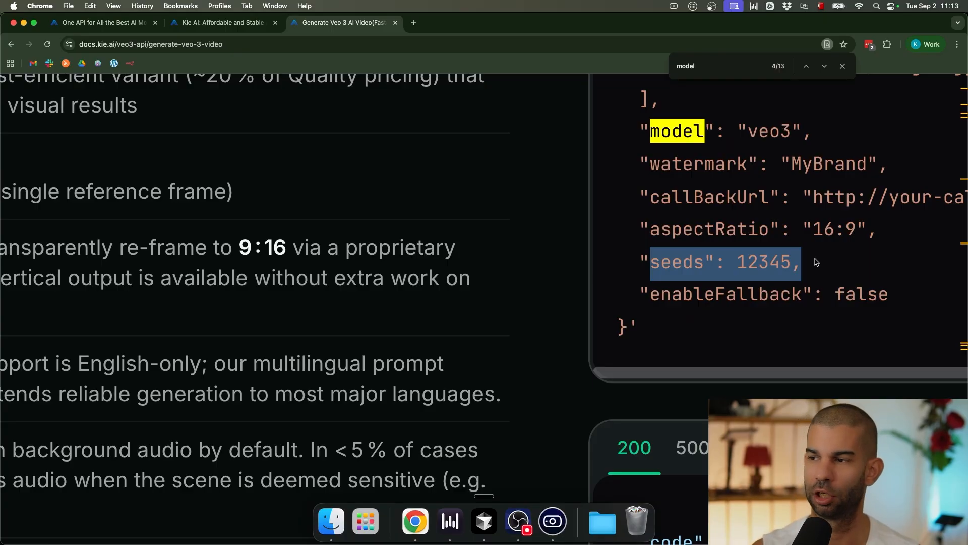
double_click(778, 263)
double_click(669, 293)
key("super+c")
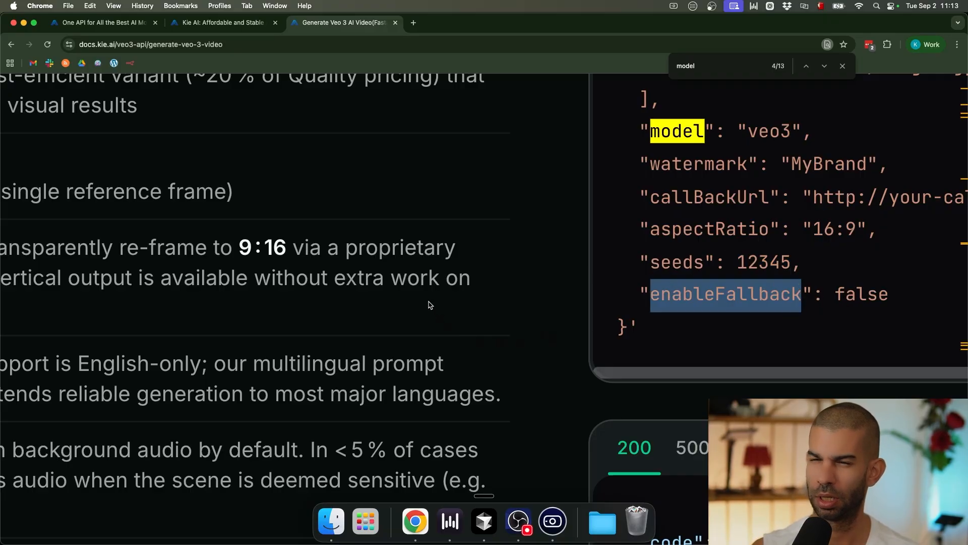
scroll(430, 305, "down", 5)
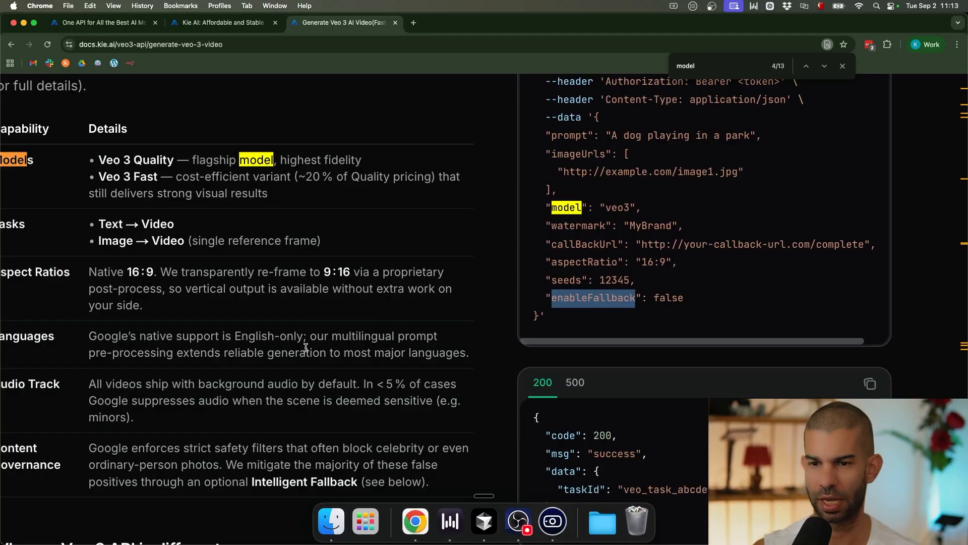
scroll(306, 347, "down", 5)
scroll(422, 348, "down", 2)
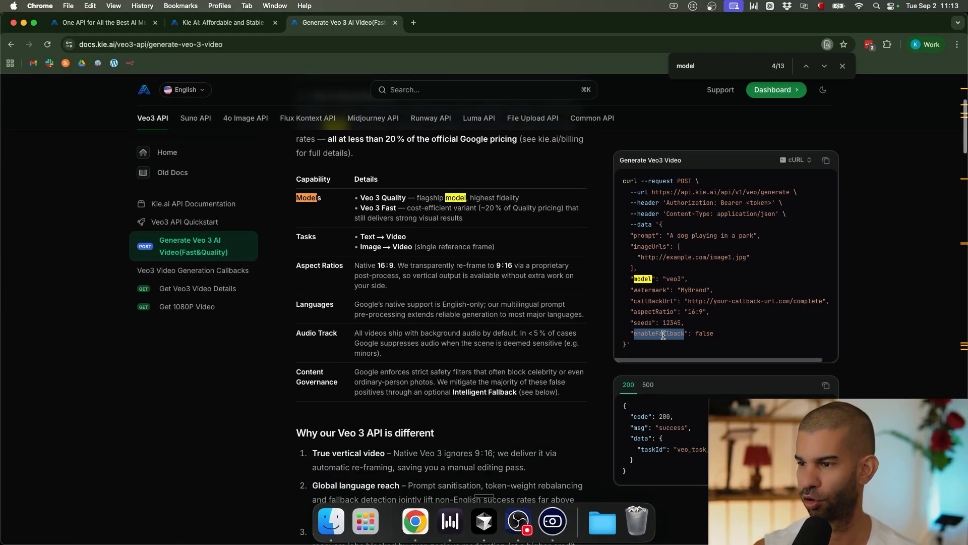
Step: Search the Veo 3 docs for the pasted term enableFallback
key("super+f")
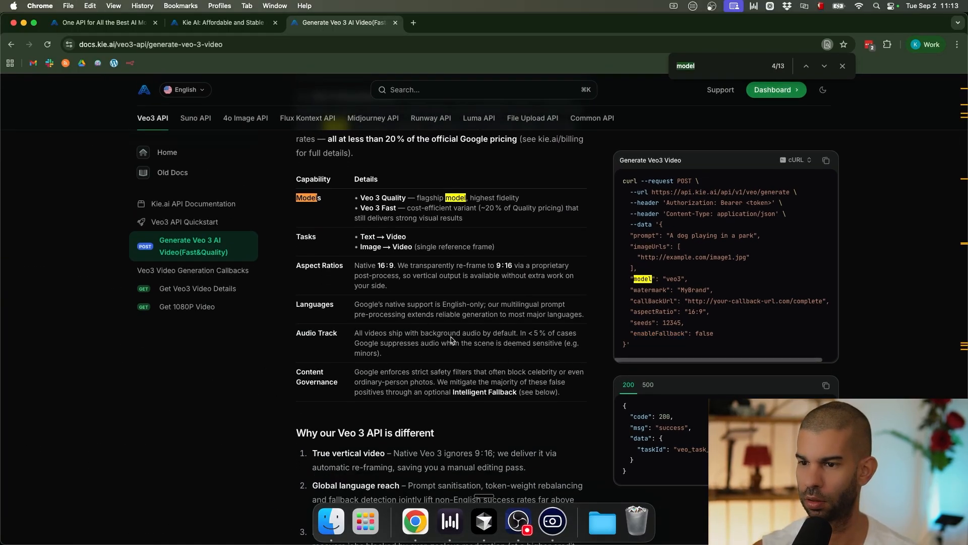
key("super+v")
scroll(433, 319, "down", 2)
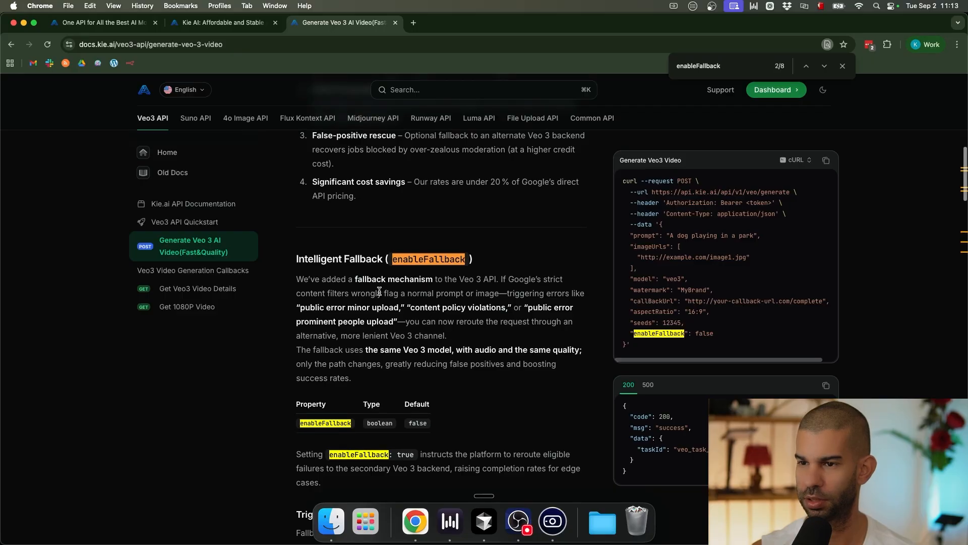
scroll(379, 291, "up", 5)
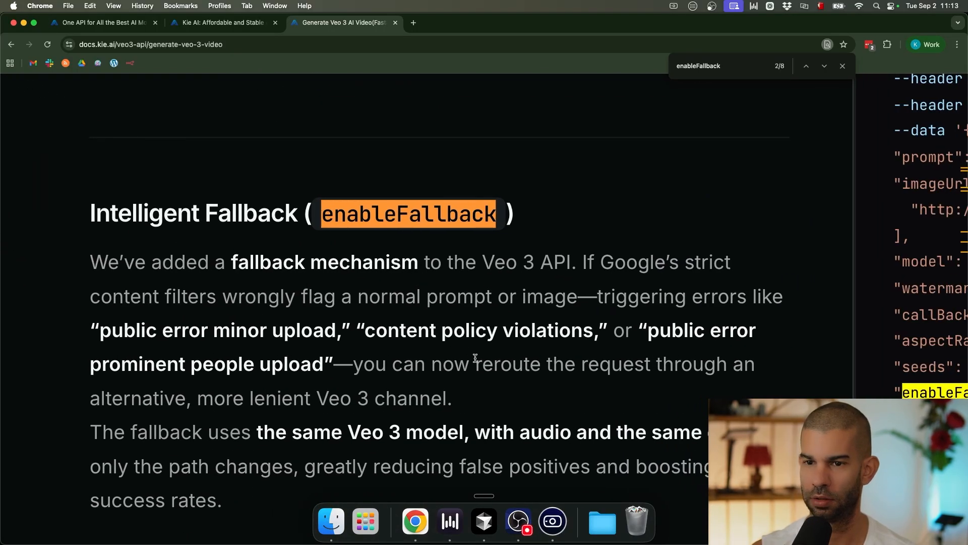
scroll(494, 346, "down", 2)
Step: Highlight the key phrases of the Intelligent Fallback paragraphs, from false flags to reduced false positives
left_click_drag(160, 247, 523, 248)
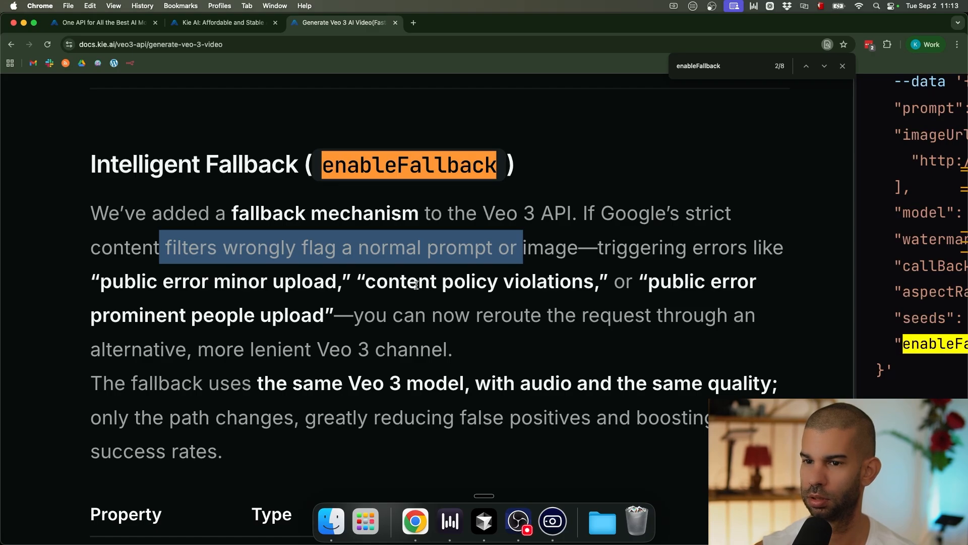
left_click_drag(386, 316, 740, 303)
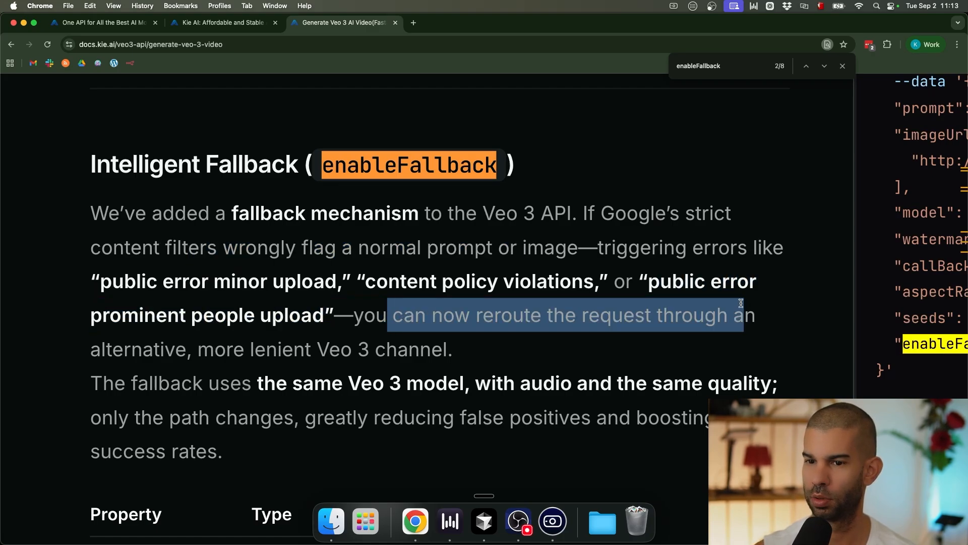
left_click(149, 343)
left_click_drag(226, 348, 404, 348)
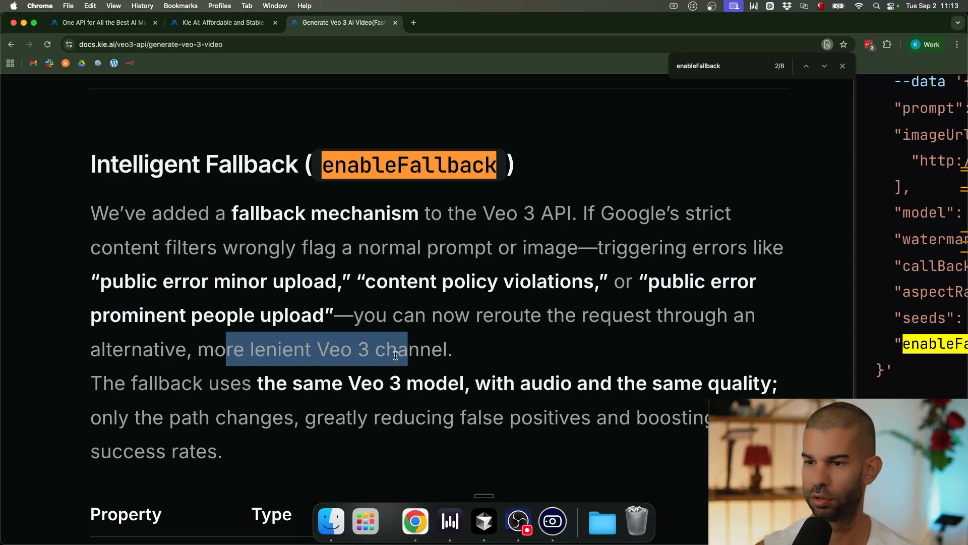
left_click_drag(259, 385, 456, 389)
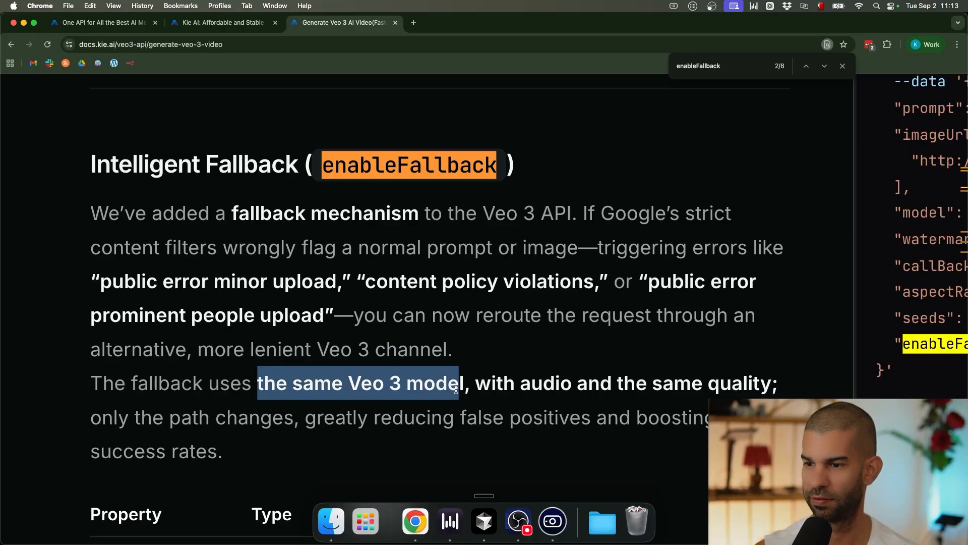
left_click_drag(134, 418, 152, 447)
Step: Clear the highlight and close the enableFallback find bar
scroll(323, 287, "down", 5)
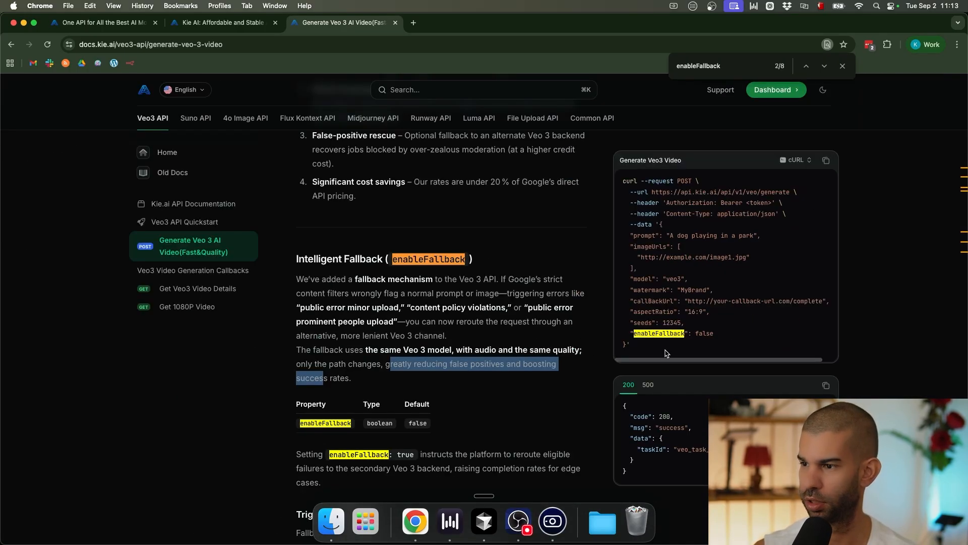
left_click(679, 335)
scroll(679, 335, "up", 5)
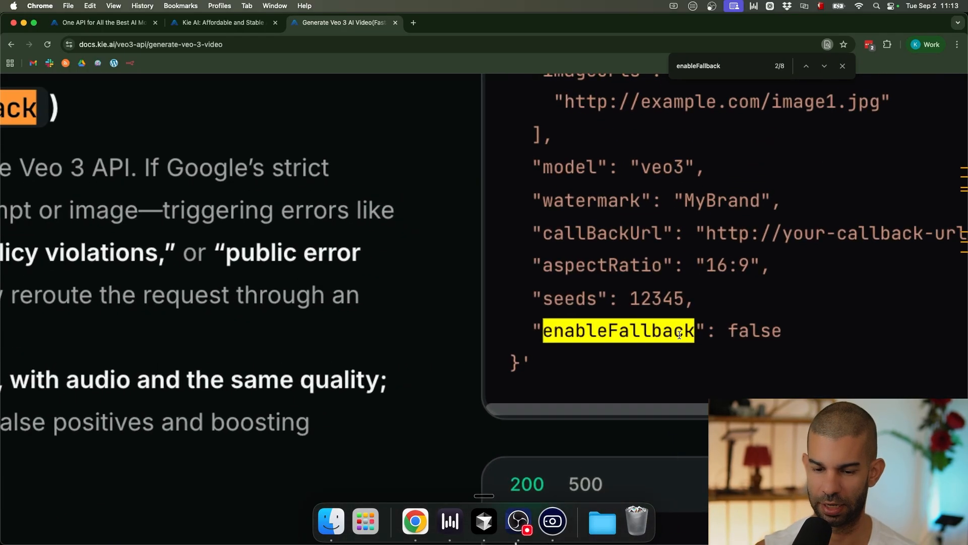
scroll(680, 334, "down", 5)
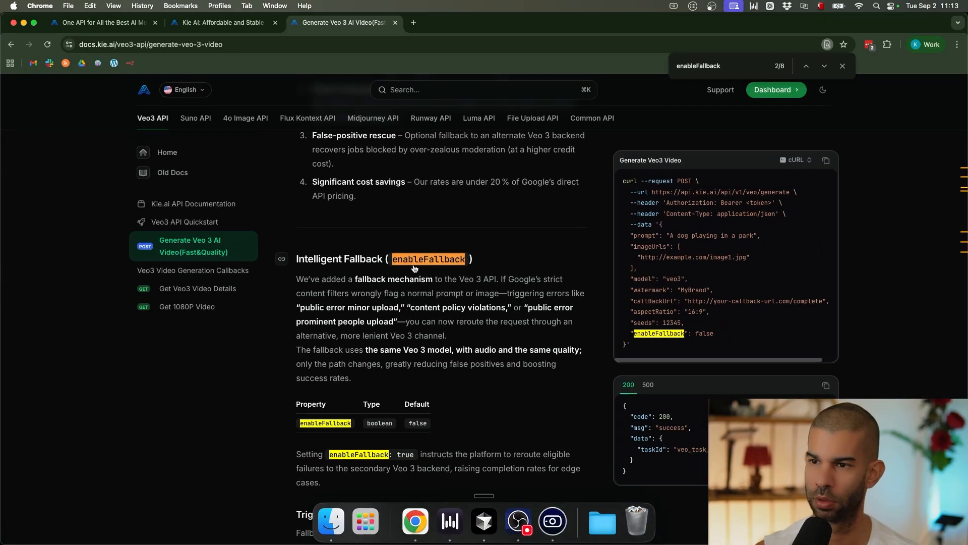
left_click(843, 66)
Step: Copy the Veo 3 example cURL request and go to the Kie AI API Key page
scroll(442, 302, "up", 10)
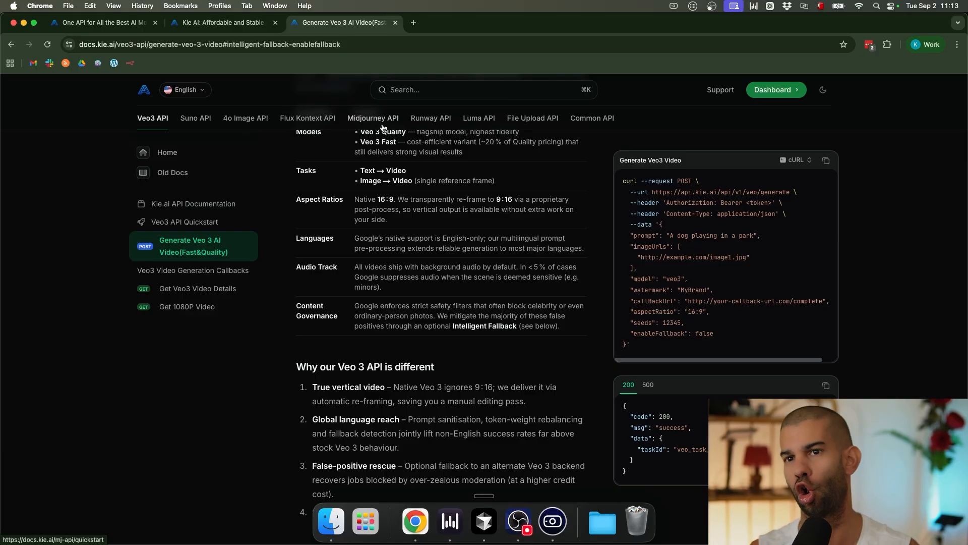
scroll(380, 257, "up", 8)
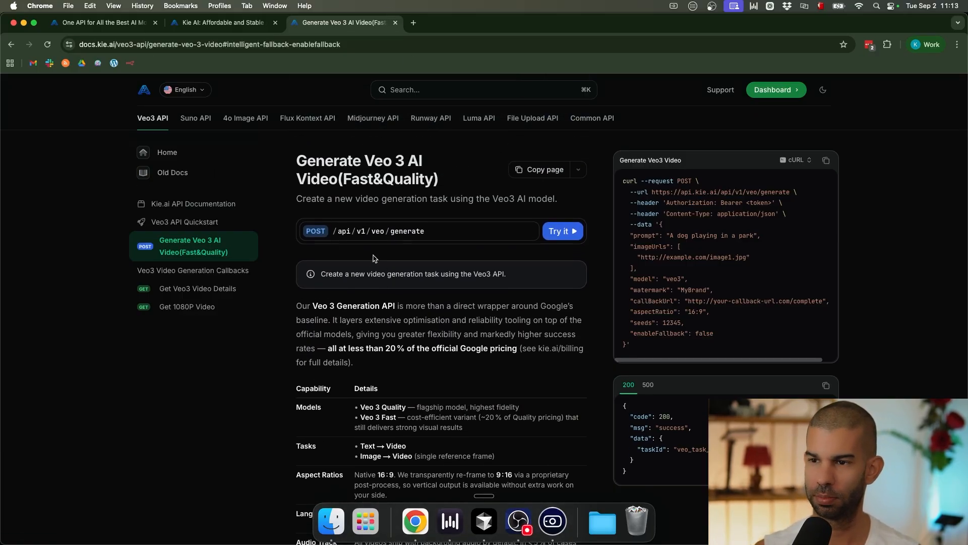
left_click(827, 161)
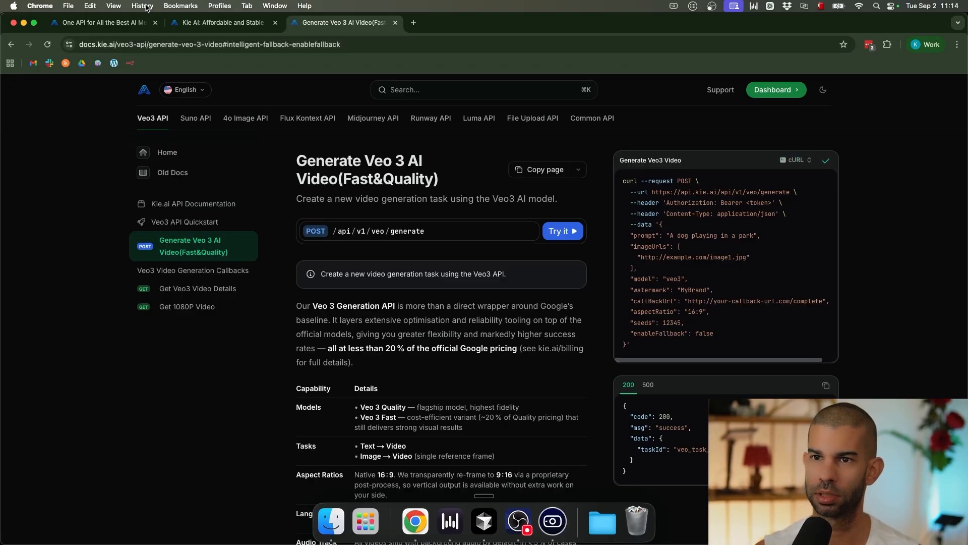
left_click(184, 24)
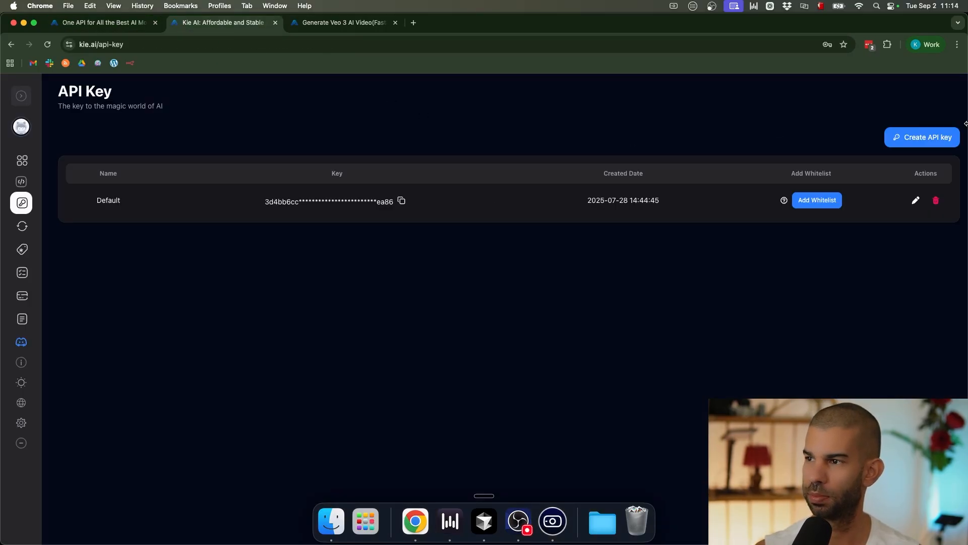
Step: Create a Kie.ai API key named 'youtube-test', select it, and bring n8n to the front
left_click(928, 137)
left_click(438, 311)
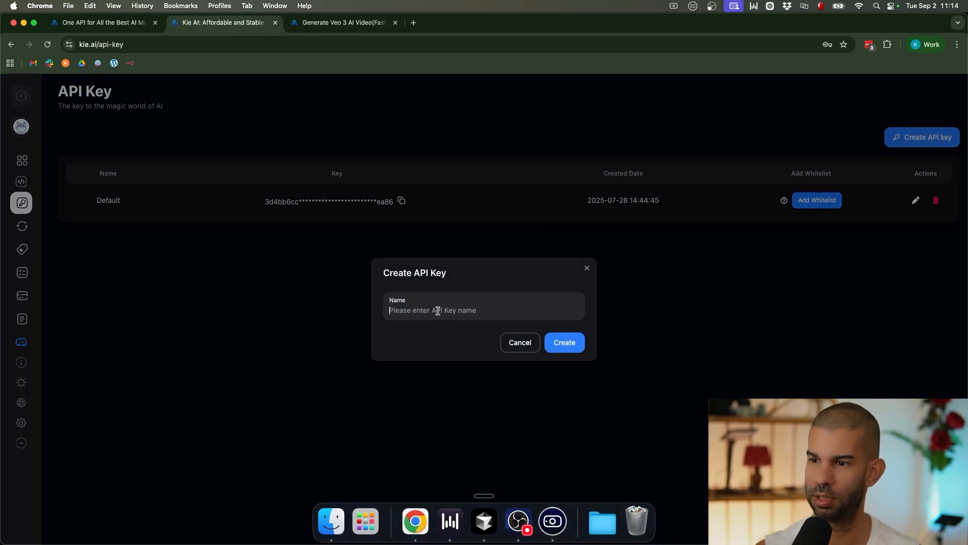
type("youtube-test")
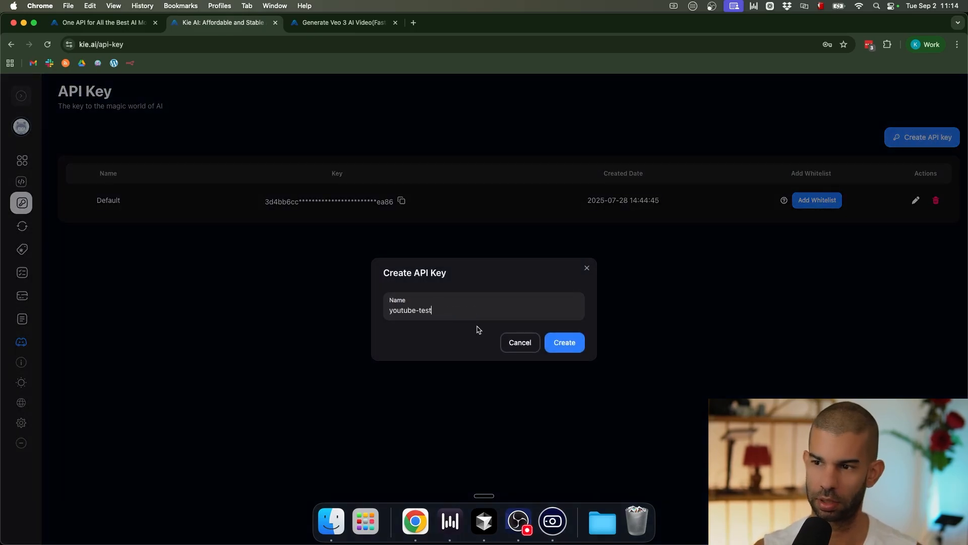
left_click(558, 342)
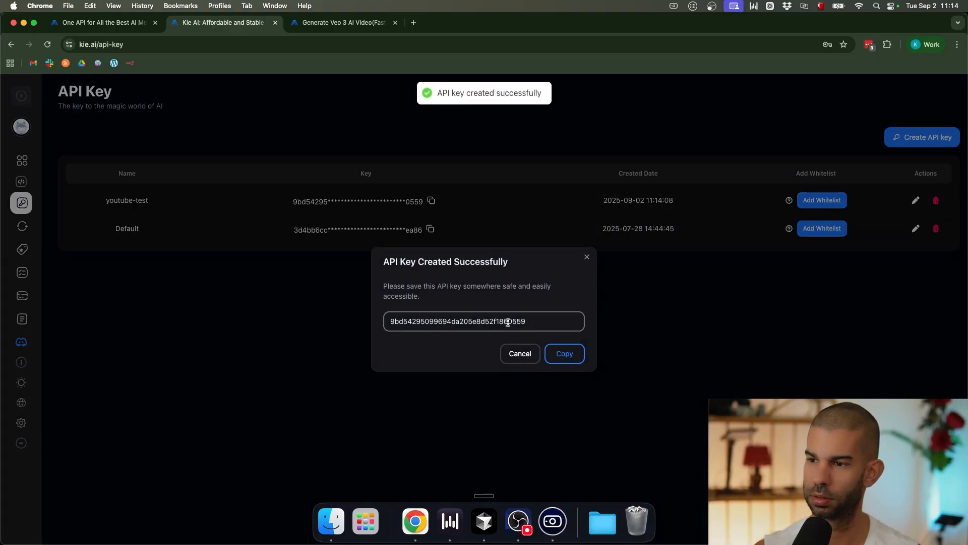
double_click(505, 321)
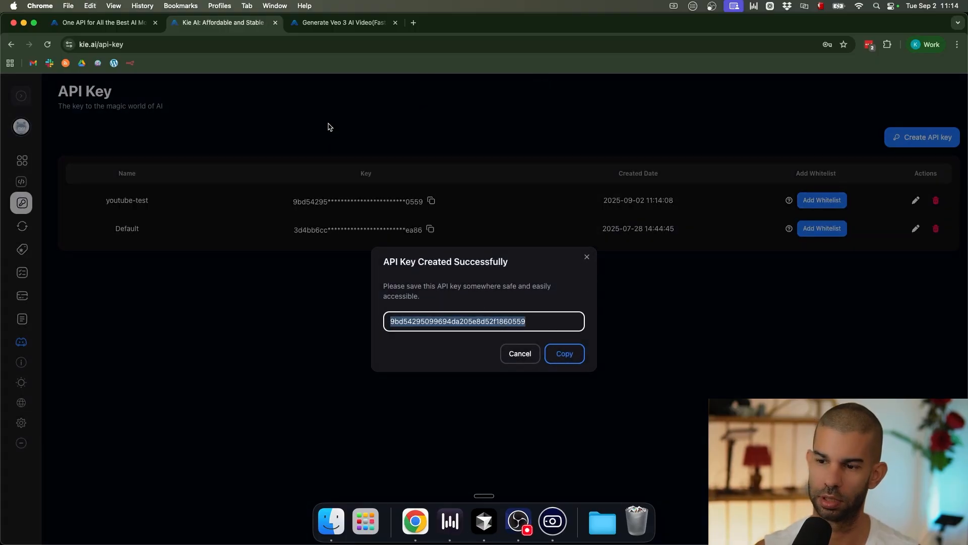
key("ctrl+Up")
left_click(346, 186)
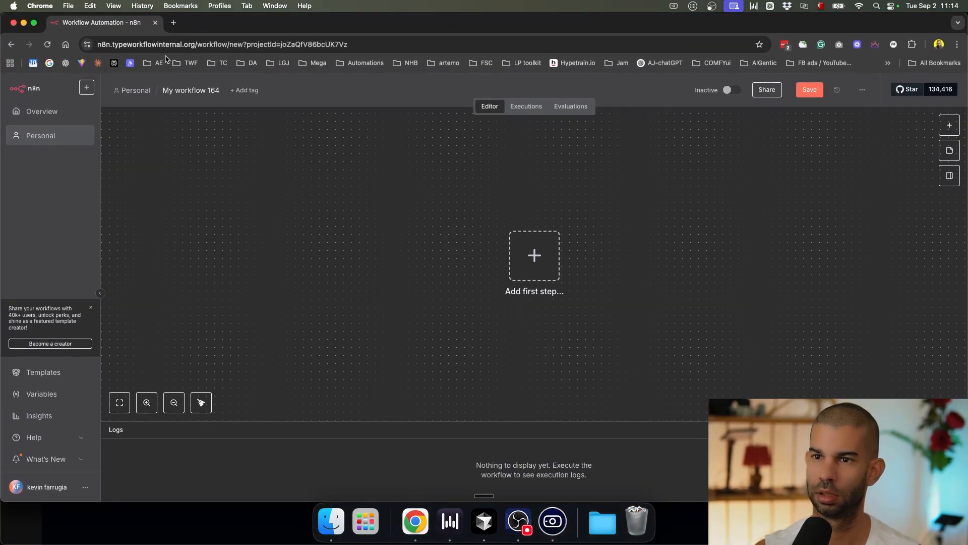
Step: Start the workflow with a manual trigger
left_click_drag(555, 258, 380, 252)
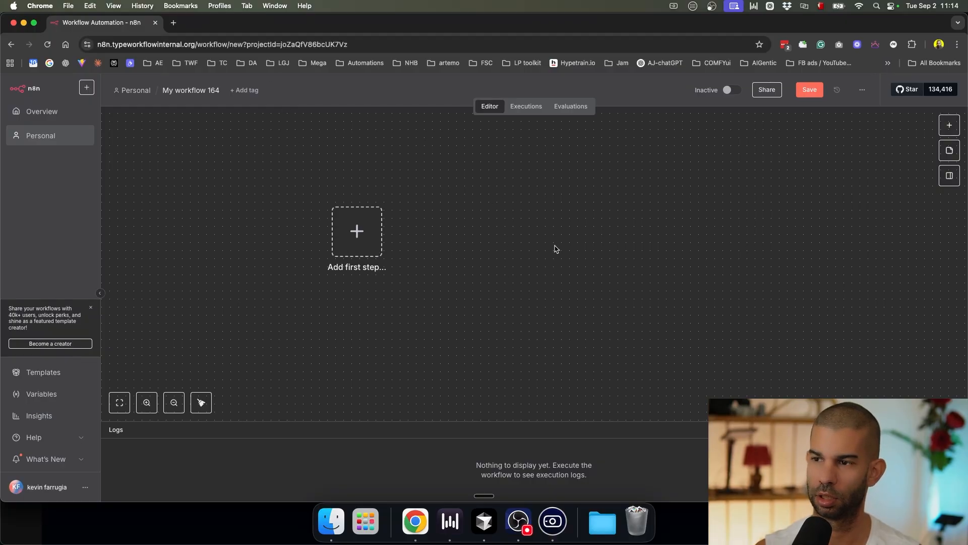
key("Tab")
left_click(785, 203)
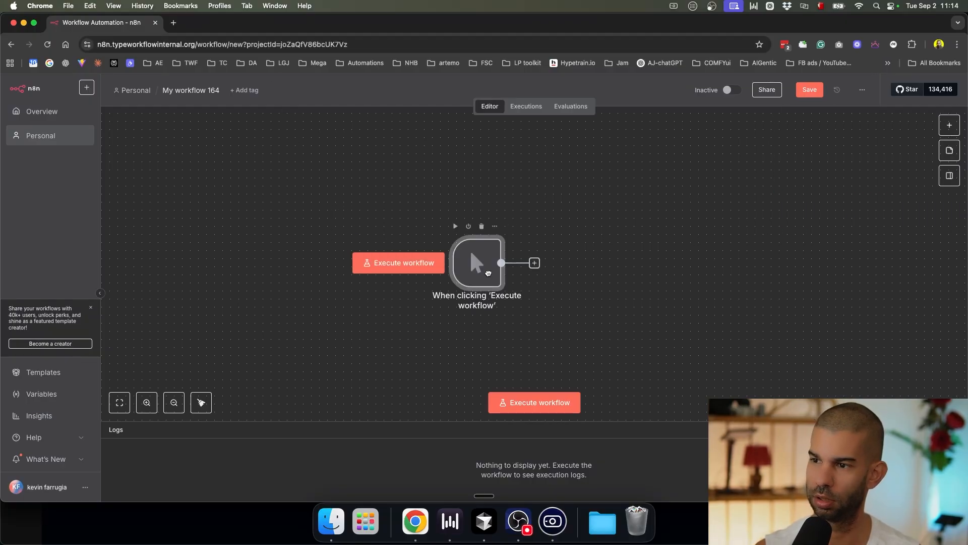
Step: Add an Edit Fields node setting videoPrompt to 'a man working in his office at midnight'
key("Tab")
type("set")
key("Return")
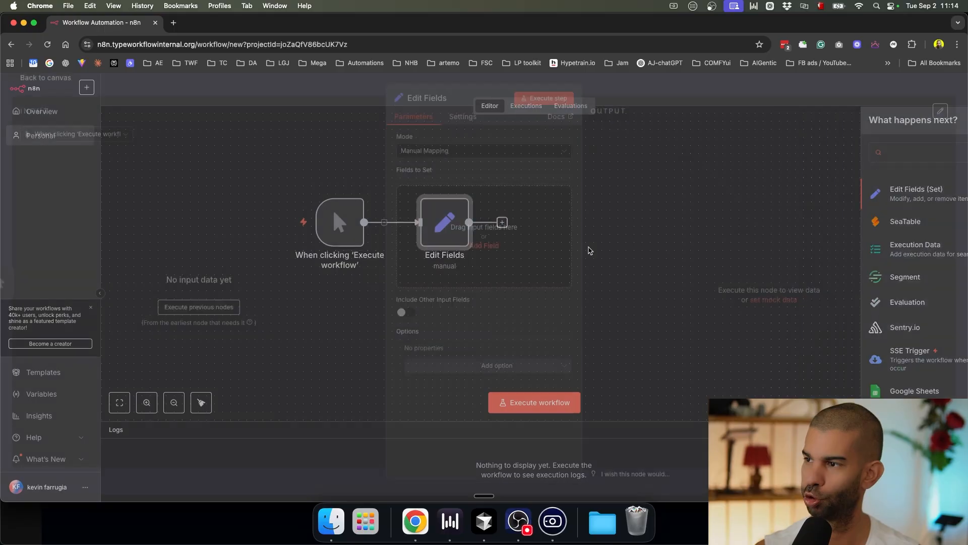
left_click(440, 208)
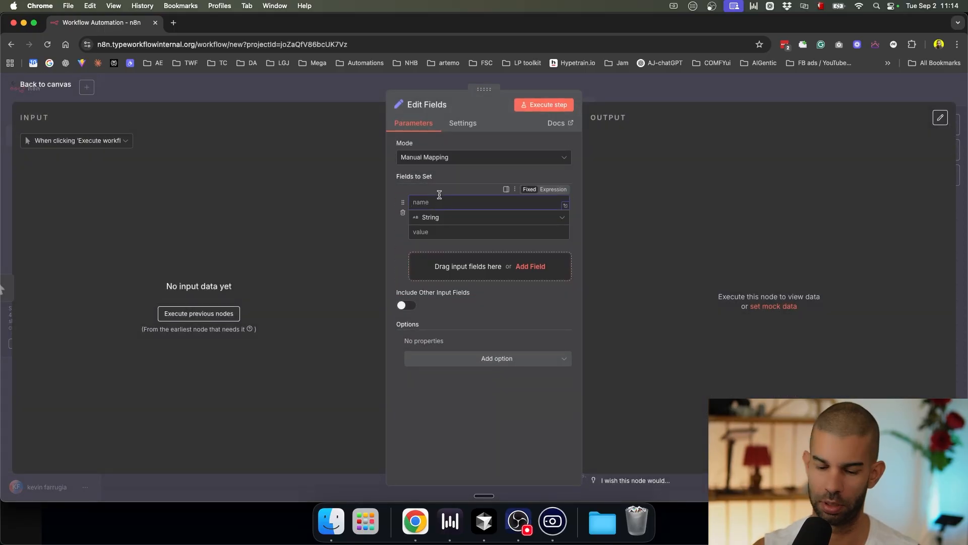
type("videoPrompt")
left_click(433, 234)
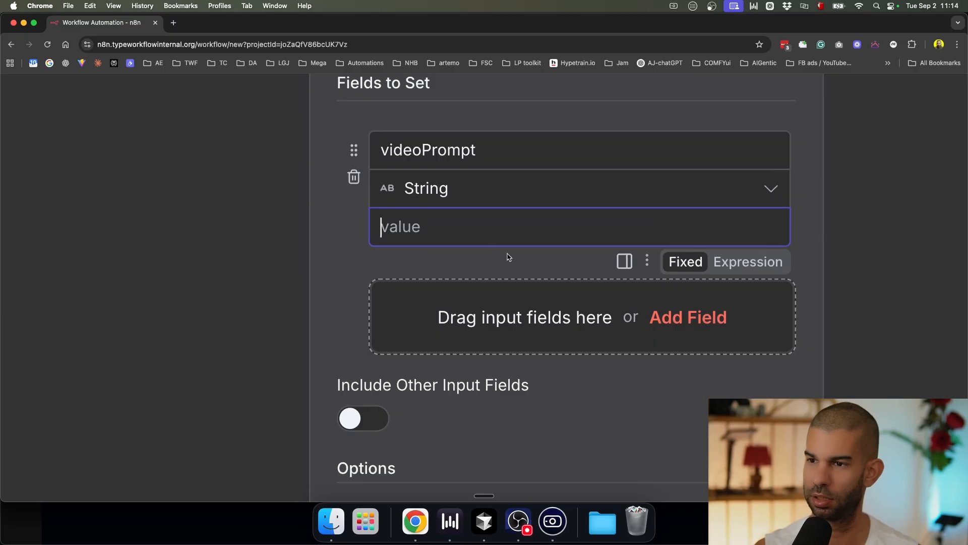
type("a ")
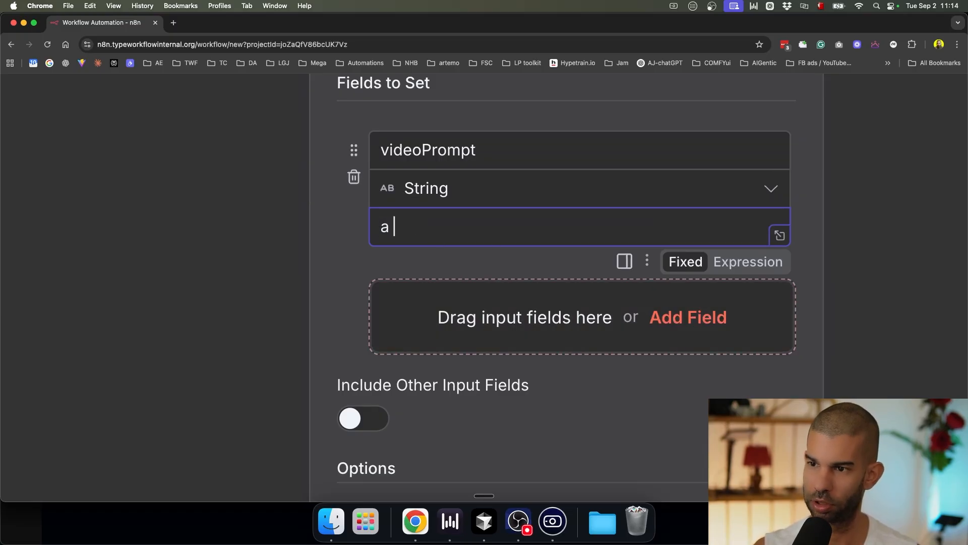
type("man working in his office at midnight")
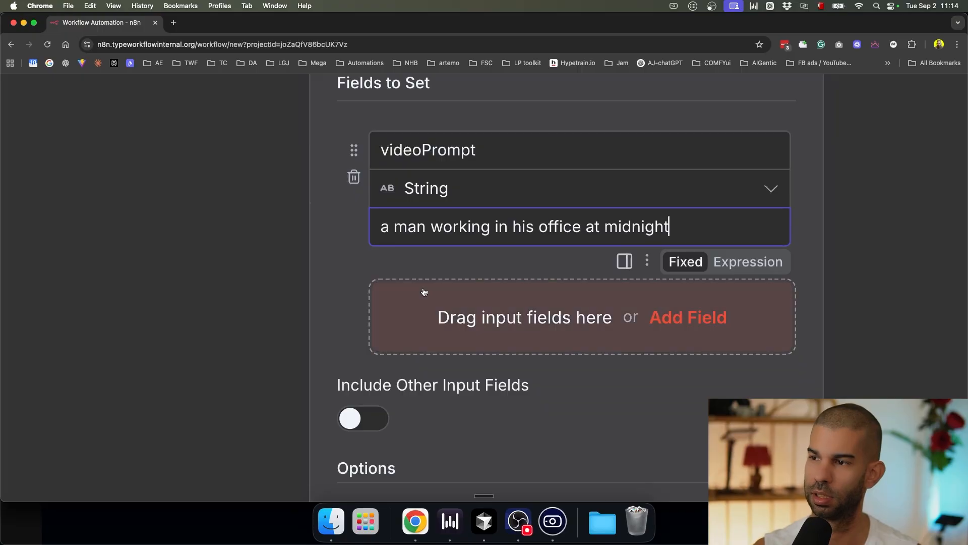
scroll(386, 319, "down", 5)
left_click(672, 98)
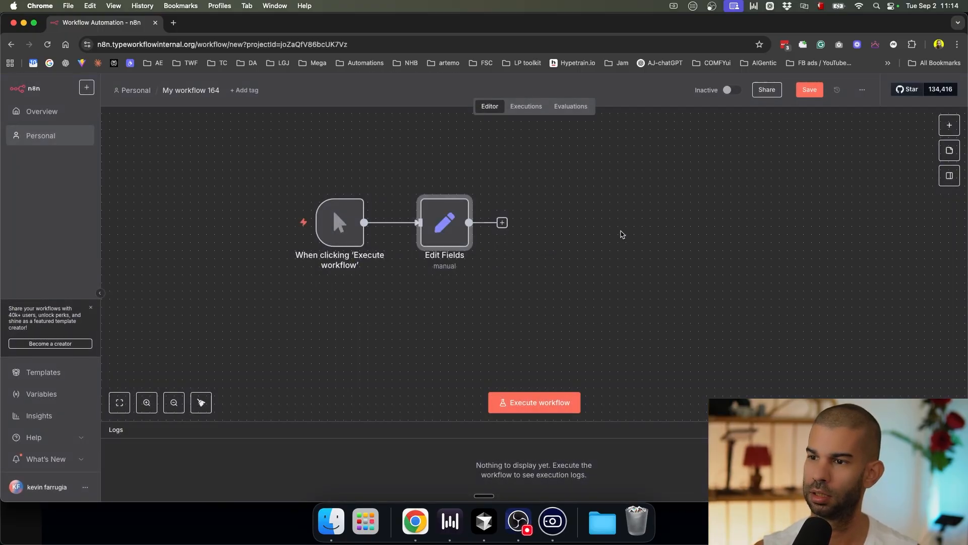
Step: Run the workflow and rename it 'videoGenerationYouTube'
left_click(521, 396)
left_click(193, 87)
type("videoGenerationYouTube")
key("Return")
scroll(558, 179, "up", 5)
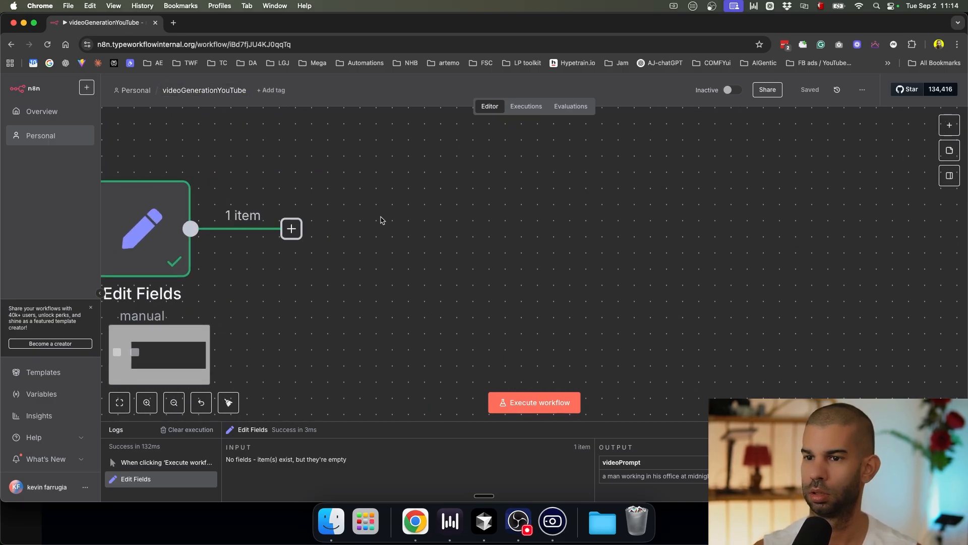
scroll(414, 204, "left", 5)
left_click(533, 227)
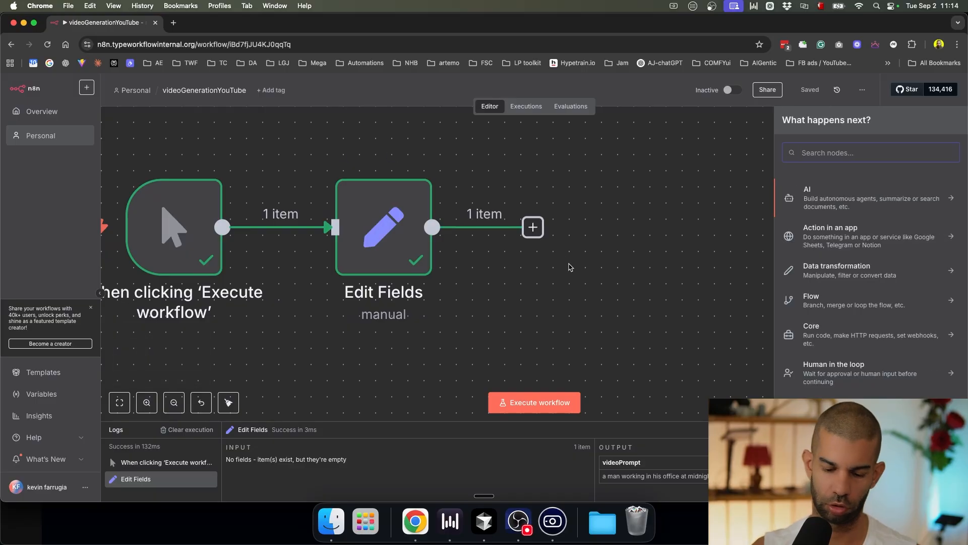
Step: Add an HTTP Request node and import the Veo 3 cURL command into it
type("http")
left_click(827, 198)
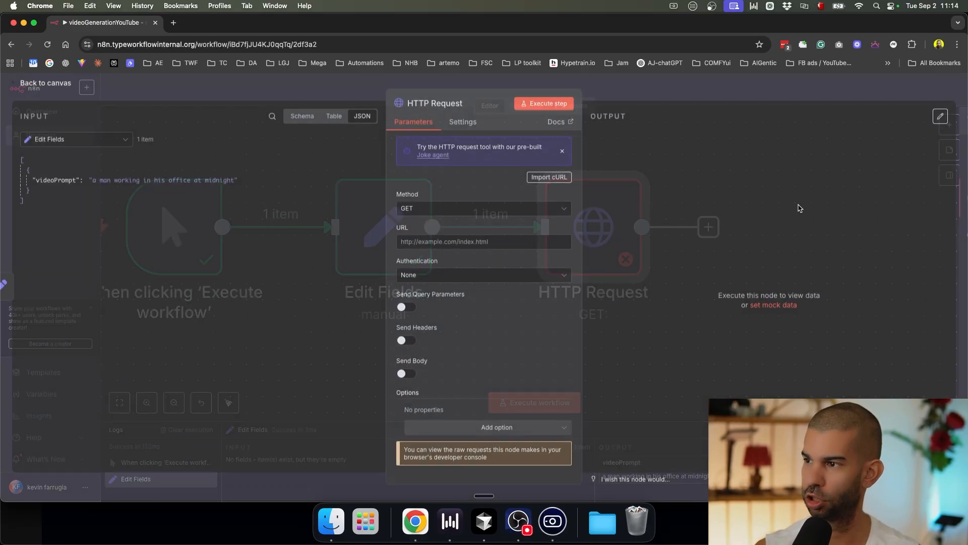
left_click(544, 180)
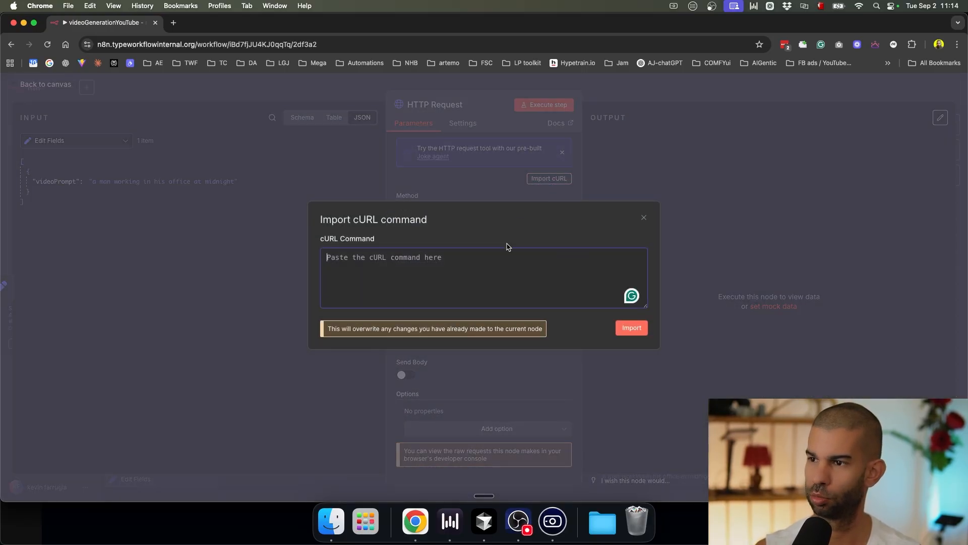
key("shift+super+v")
key("shift+super+v")
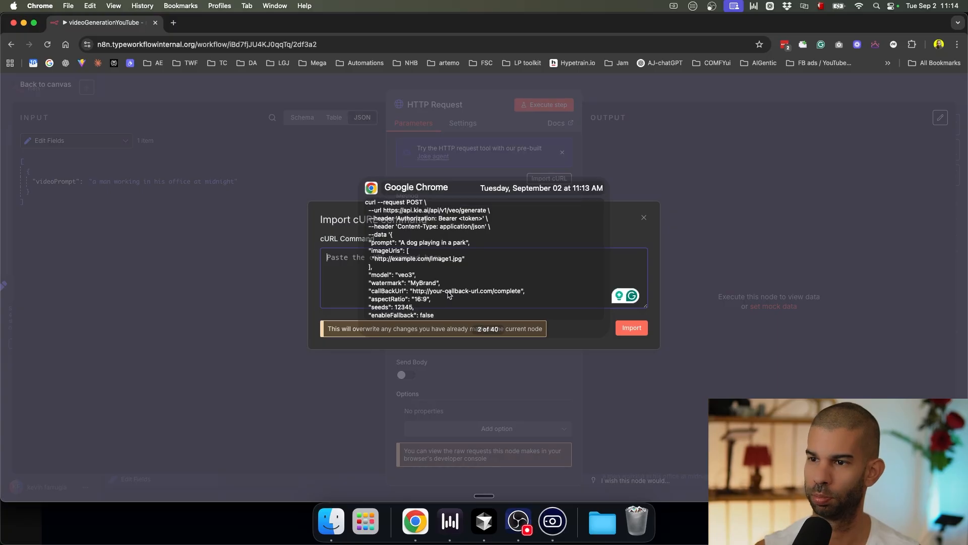
key("Return")
key("super+Return")
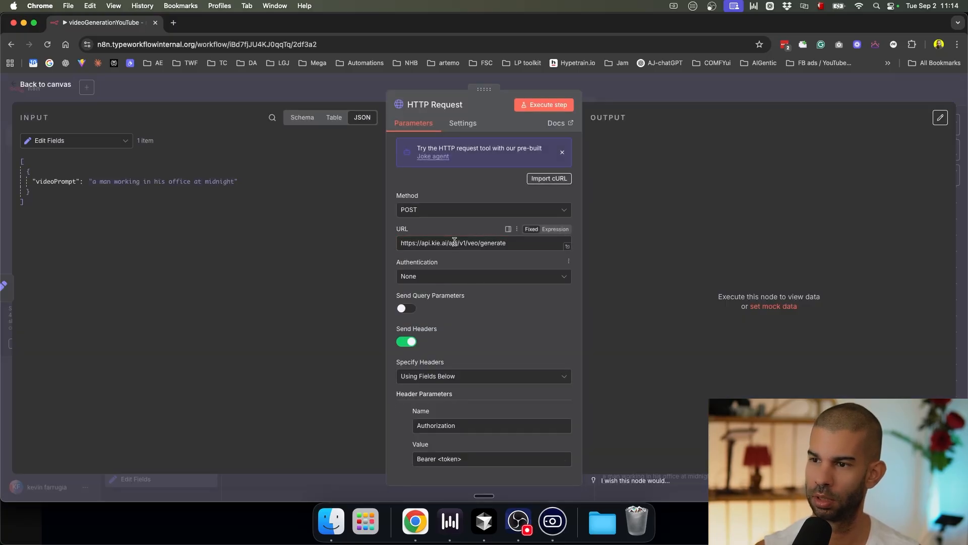
Step: Replace the <token> placeholder in the Authorization header with the copied Kie.ai API key
scroll(455, 242, "down", 5)
left_click_drag(442, 318, 502, 320)
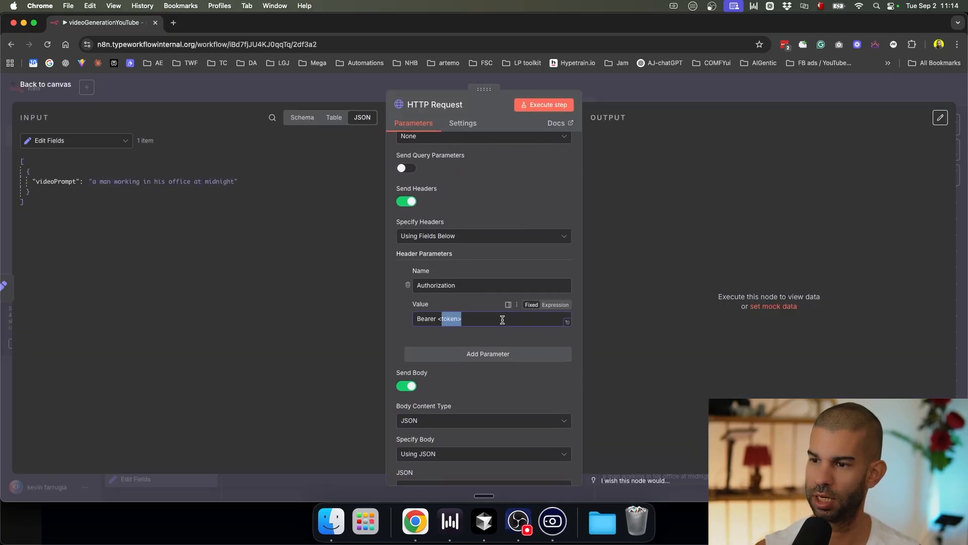
left_click(437, 318)
left_click_drag(437, 318, 462, 319)
key("shift+super+v")
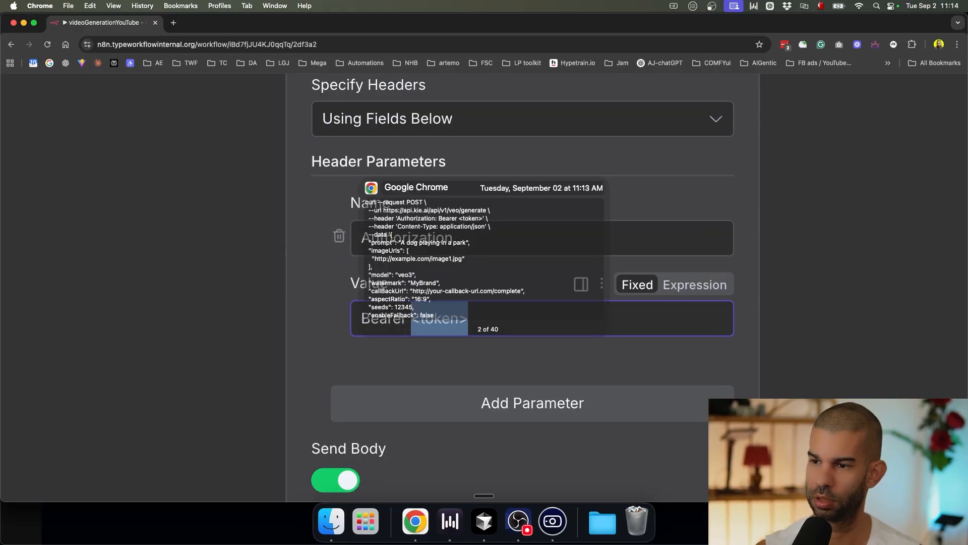
key("Return")
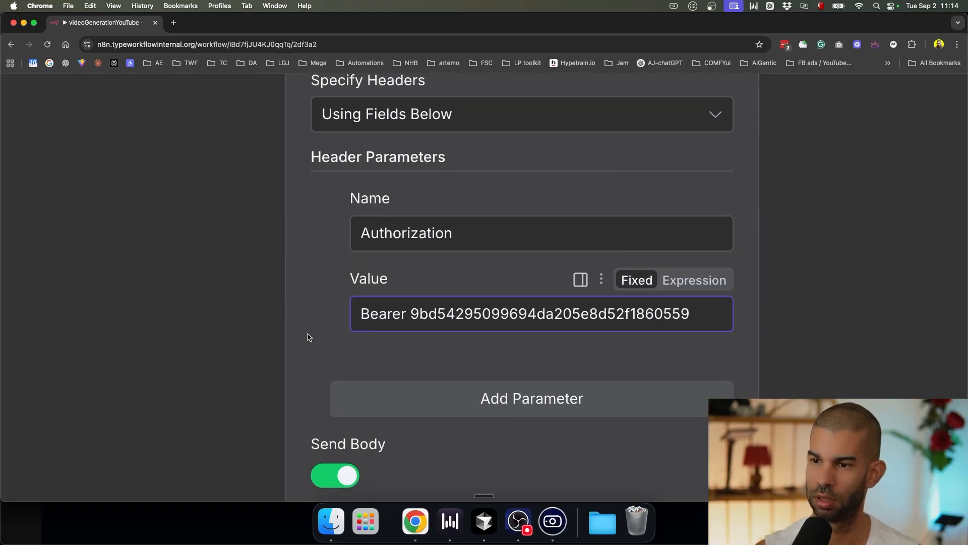
scroll(307, 330, "down", 5)
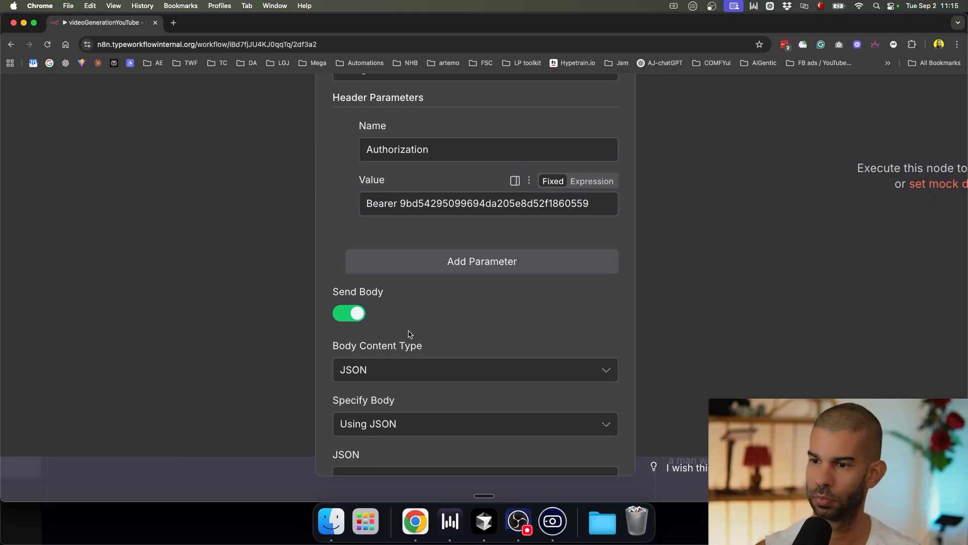
scroll(528, 308, "down", 5)
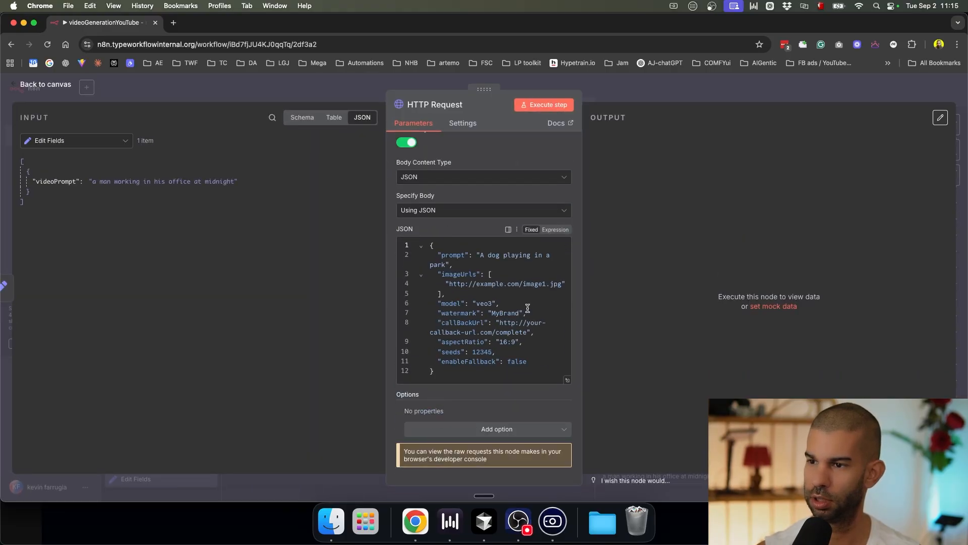
Step: Switch the JSON body to an expression and open it in the full expression editor
scroll(527, 308, "up", 5)
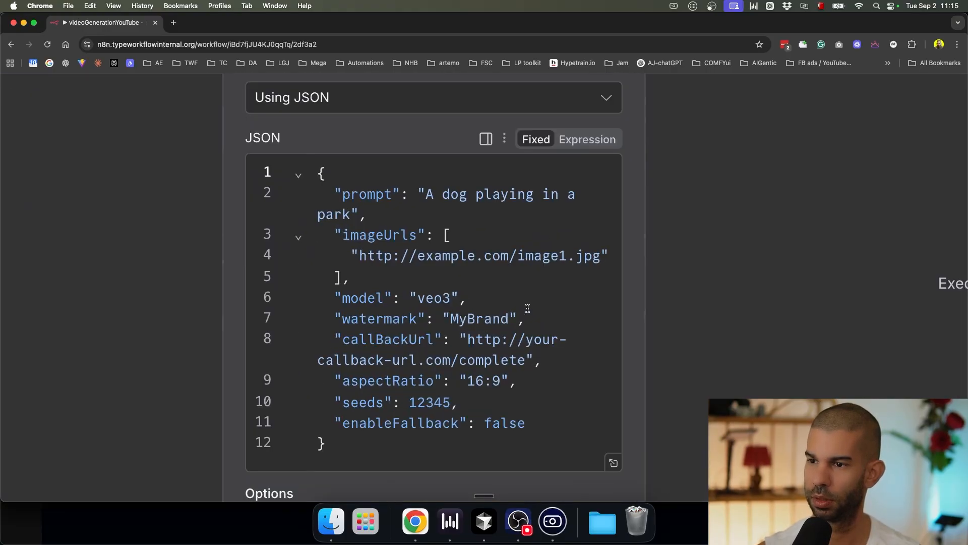
left_click(585, 140)
scroll(350, 414, "down", 1)
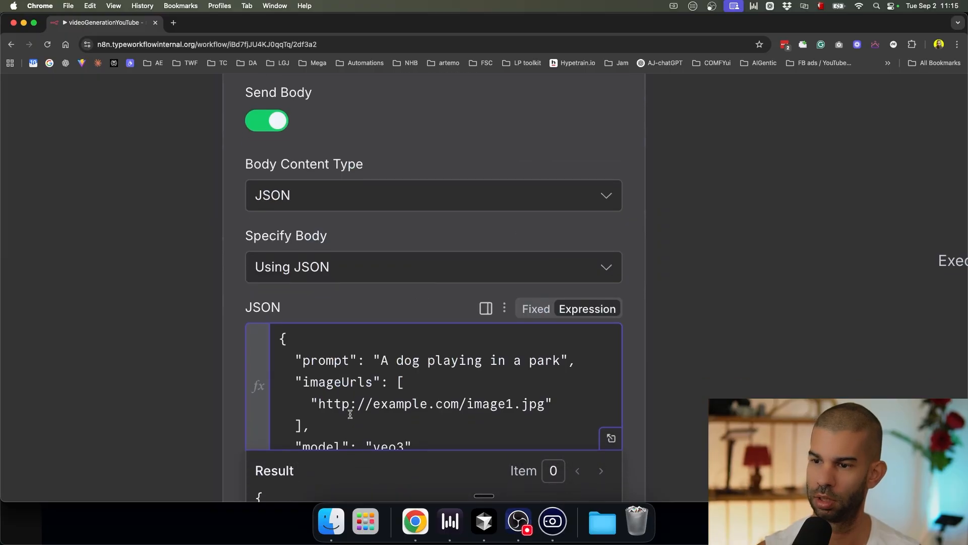
left_click_drag(384, 360, 478, 382)
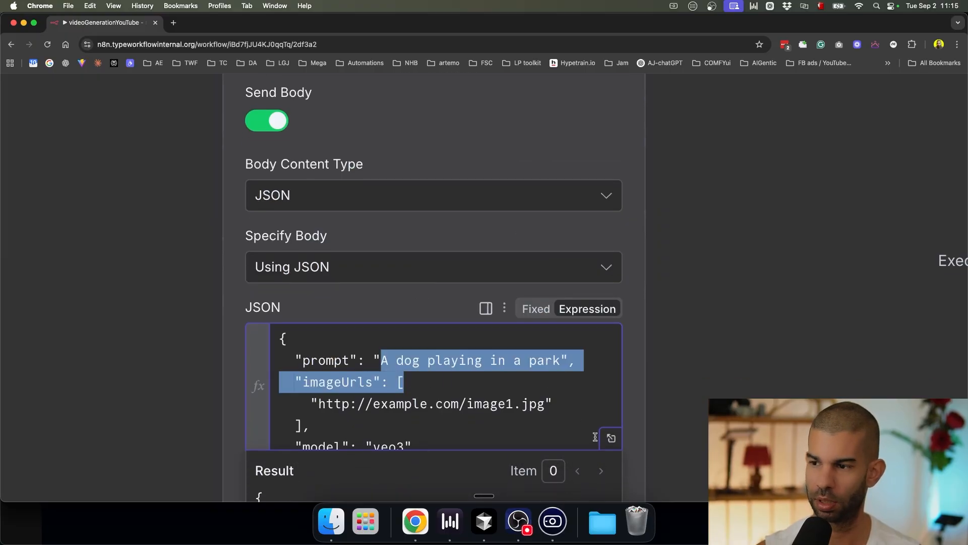
left_click(611, 438)
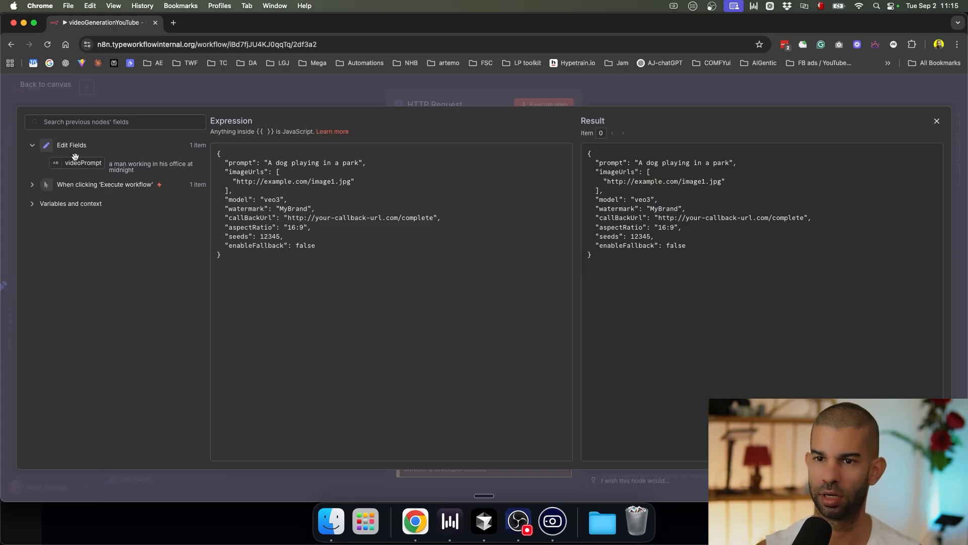
scroll(75, 159, "up", 5)
scroll(74, 160, "down", 1)
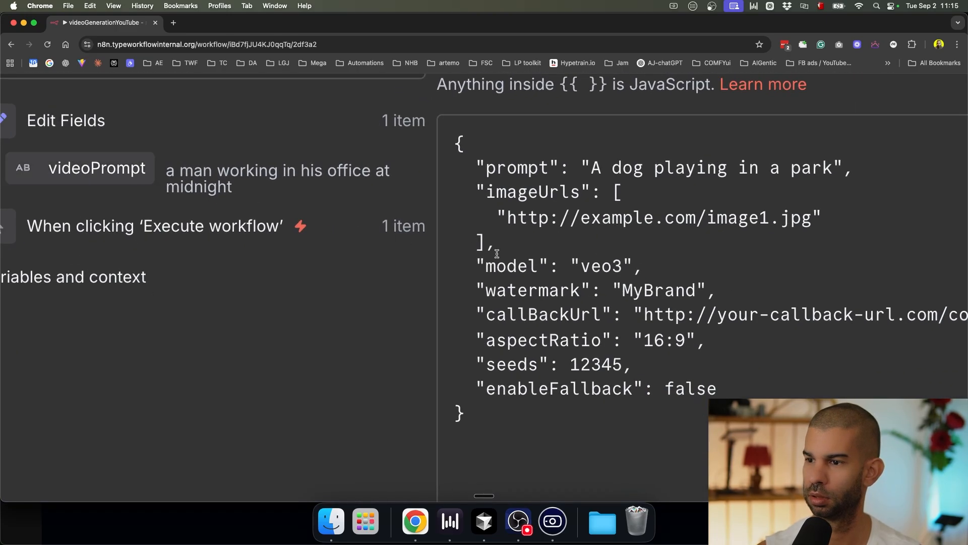
Step: Map prompt to {{ $json.videoPrompt }} and delete the example image URL from imageUrls
left_click_drag(590, 168, 833, 168)
key("BackSpace")
left_click_drag(104, 158, 587, 169)
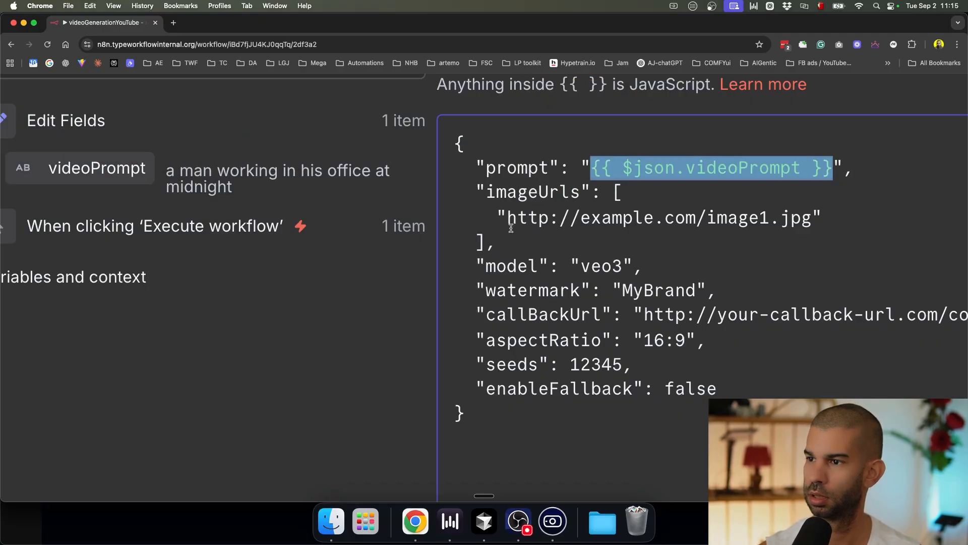
left_click_drag(465, 191, 482, 239)
key("Left")
key("Down")
key("Right")
key("Right")
key("Right")
key("Right")
key("shift+End")
key("shift+Left")
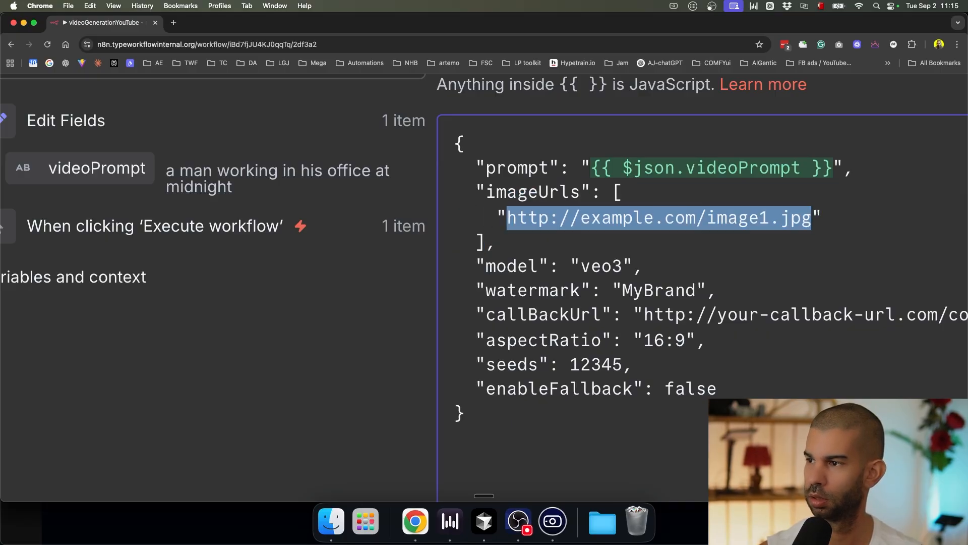
key("BackSpace")
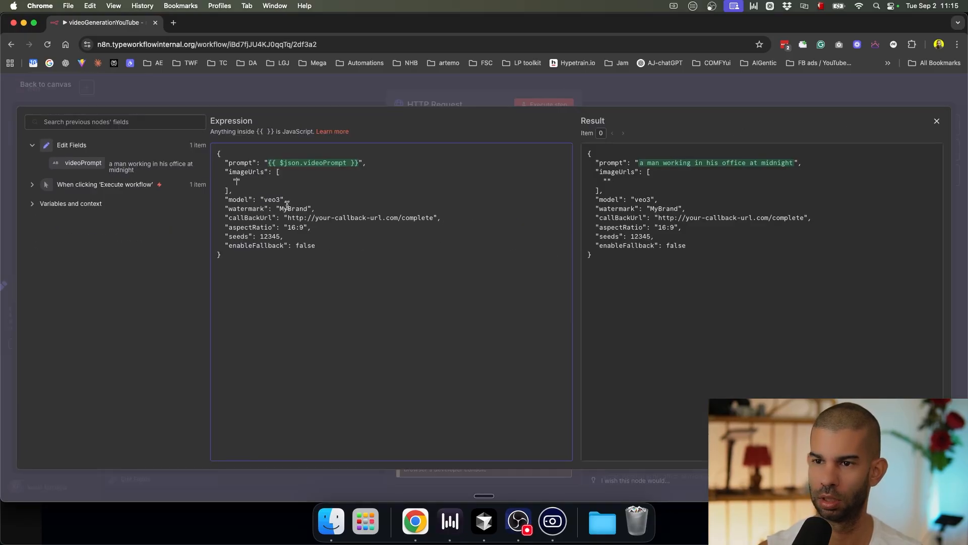
Step: Replace the MyBrand watermark value with the user's own name
double_click(290, 209)
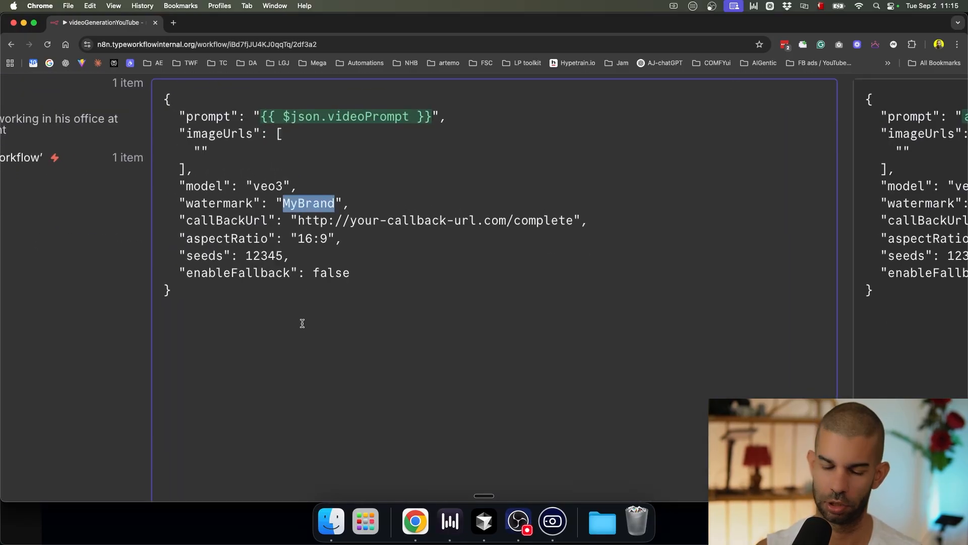
type("Kevin")
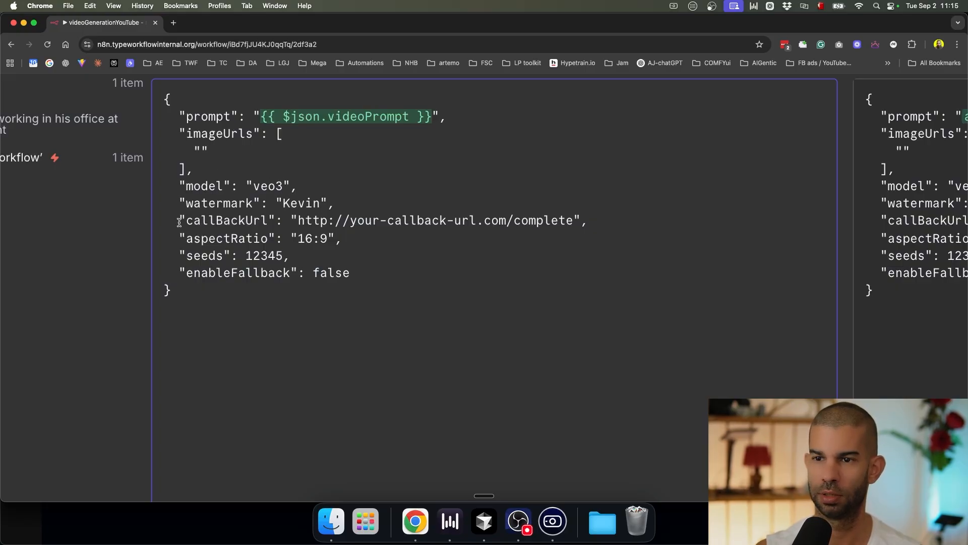
scroll(186, 221, "down", 5)
key("ctrl+Up")
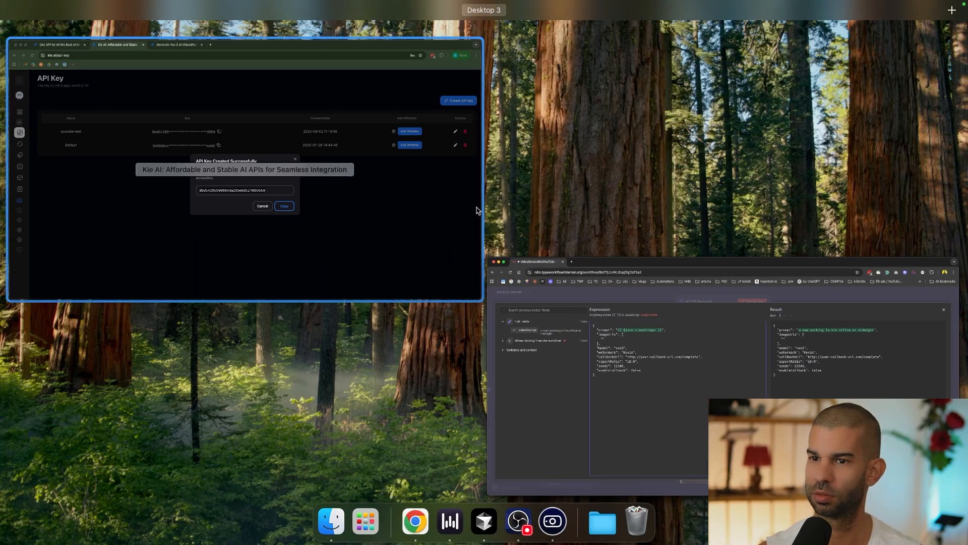
Step: Go back to the Kie.ai Veo 3 docs page and scroll through it
left_click(236, 167)
key("ctrl+Tab")
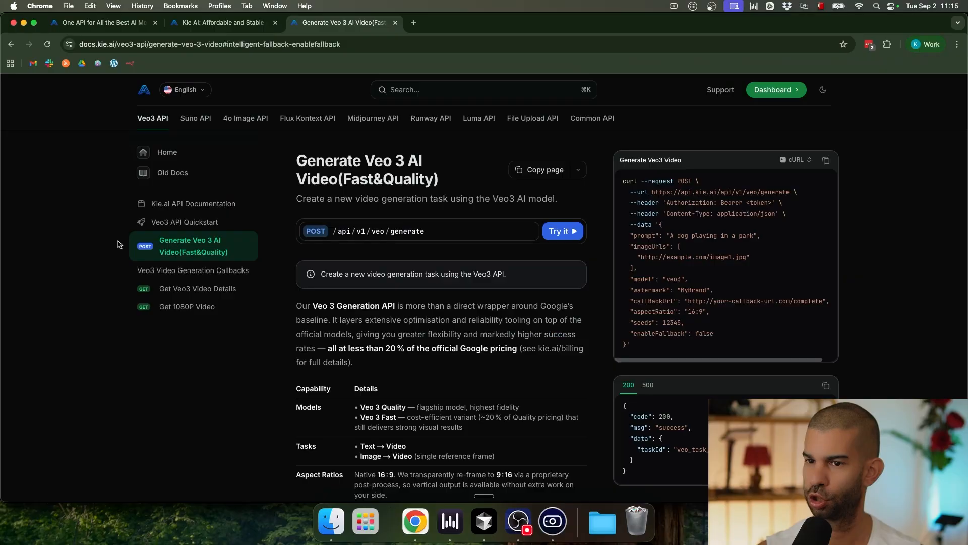
scroll(430, 329, "down", 5)
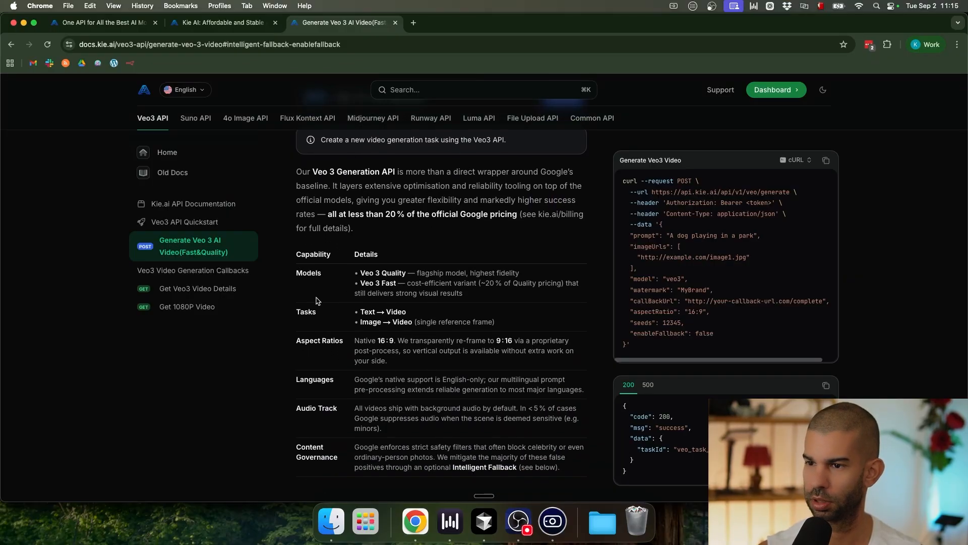
scroll(311, 292, "up", 5)
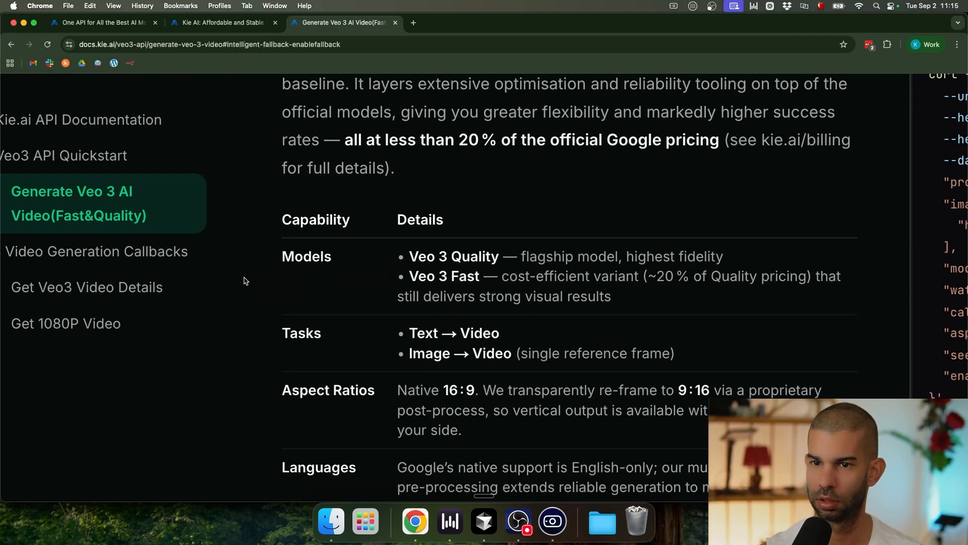
scroll(517, 270, "right", 7)
scroll(648, 159, "up", 2)
scroll(648, 159, "down", 2)
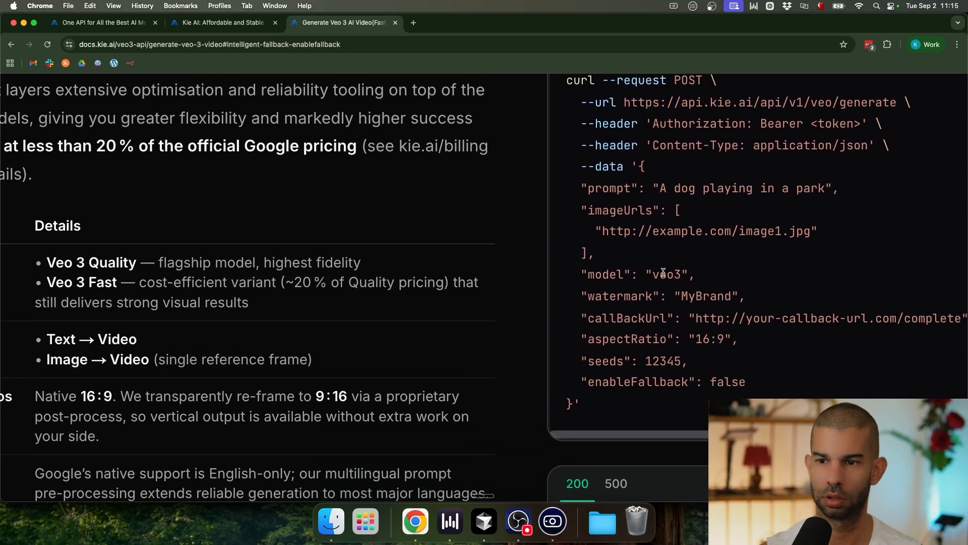
scroll(350, 284, "down", 5)
scroll(305, 287, "down", 10)
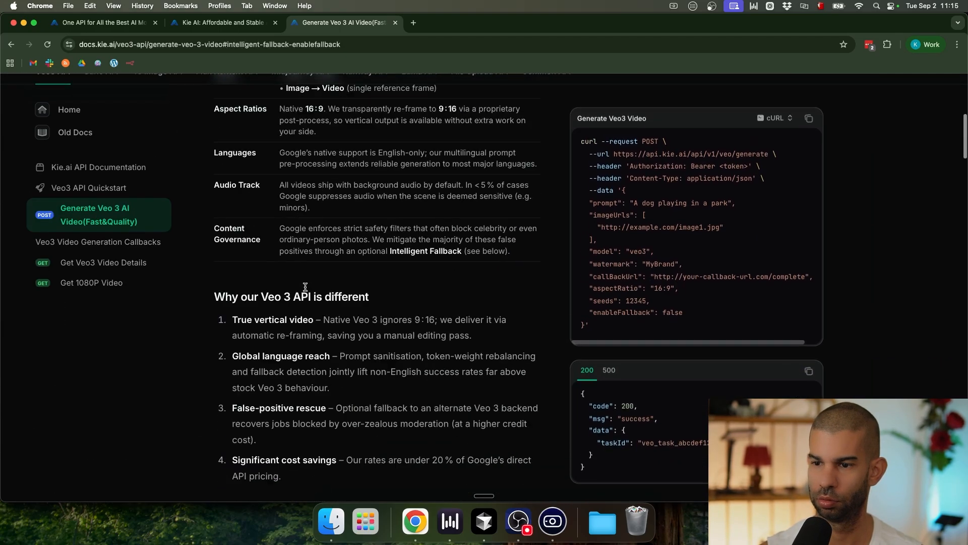
scroll(305, 287, "down", 8)
Step: Find the model parameter, copy 'veo3_fast', and return to the n8n window
key("cmd+f")
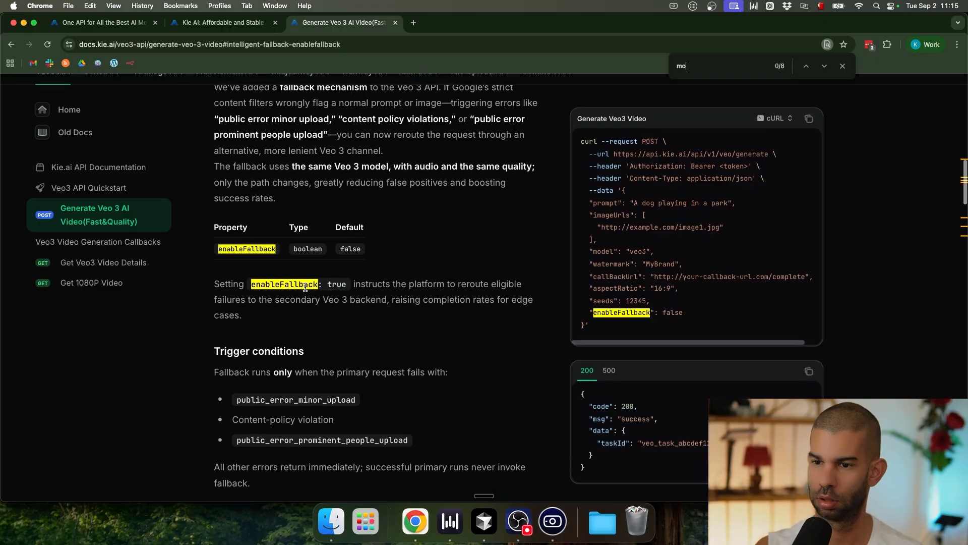
type("model")
key("Return")
key("Return")
key("Return")
key("Return")
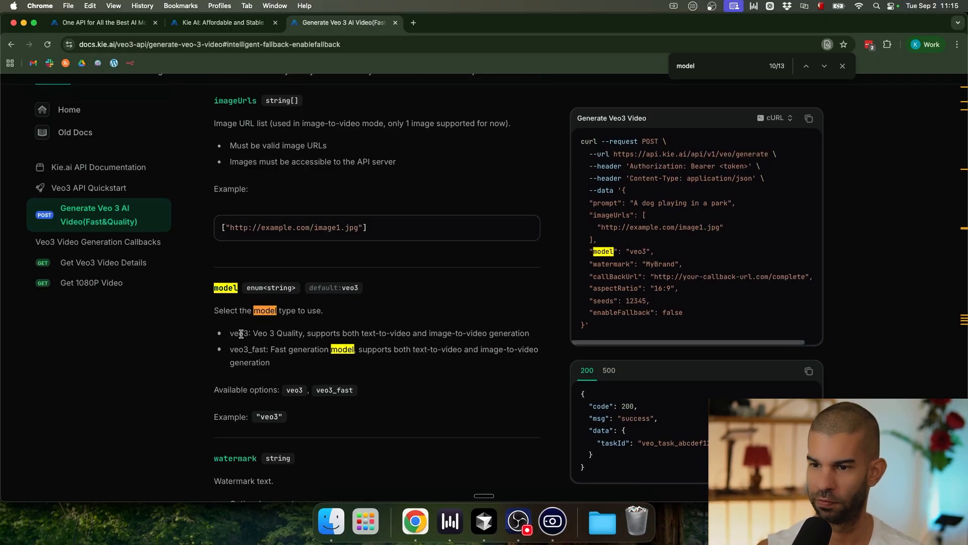
scroll(237, 334, "up", 5)
double_click(239, 360)
key("super+c")
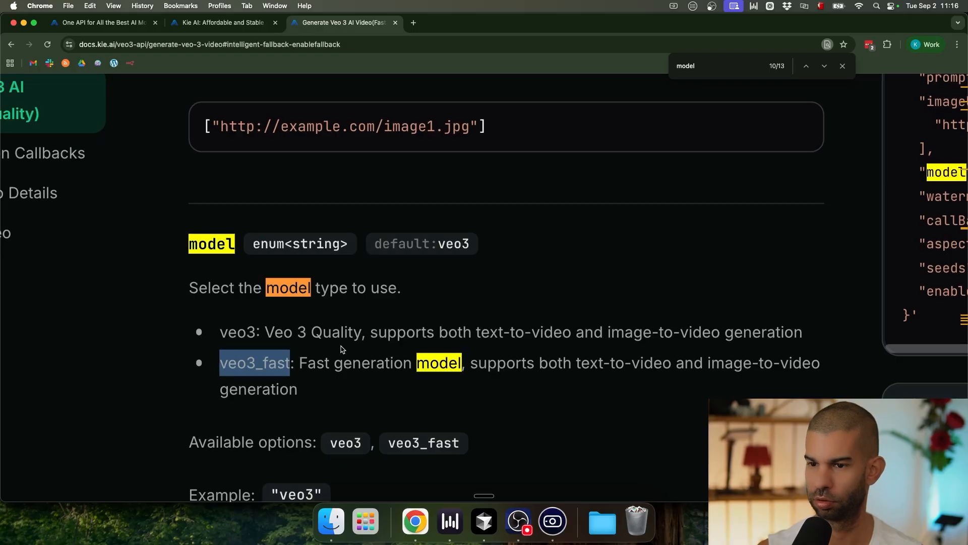
scroll(325, 332, "down", 5)
key("ctrl+Up")
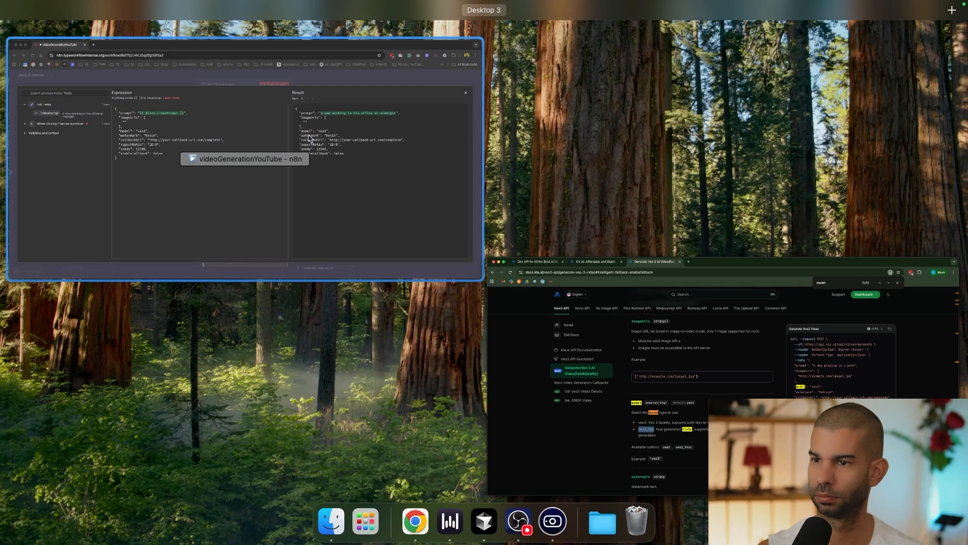
left_click(308, 135)
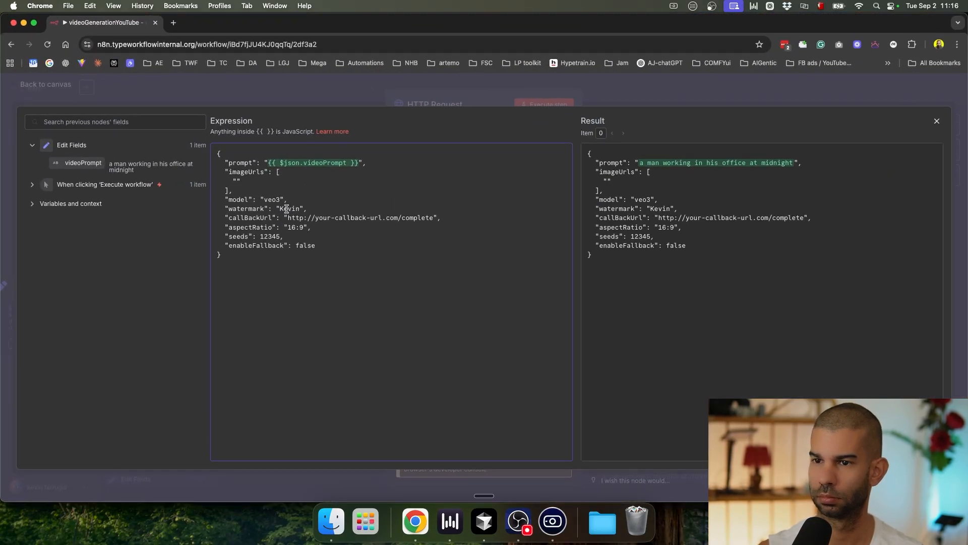
Step: Change the body's model value from veo3 to 'veo3_fast'
double_click(273, 200)
key("super+v")
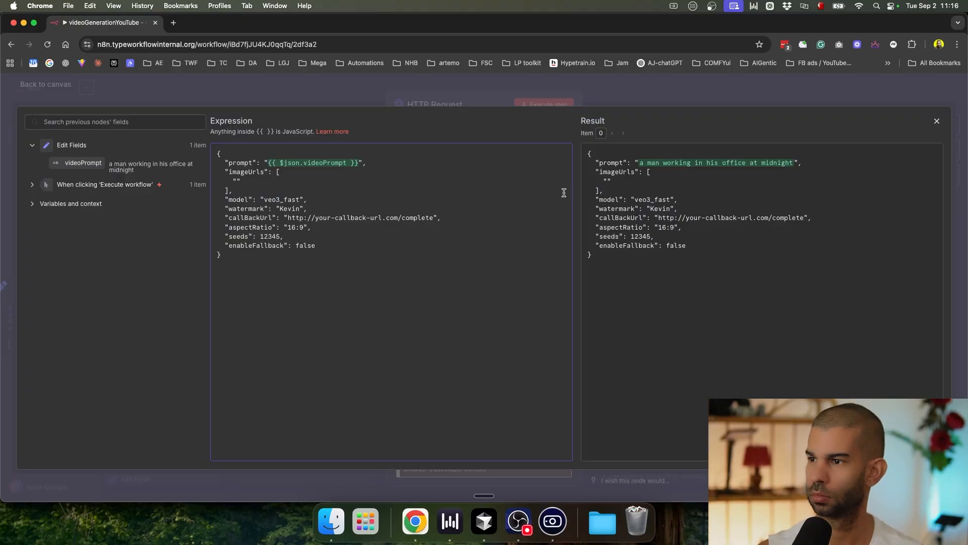
scroll(710, 203, "up", 5)
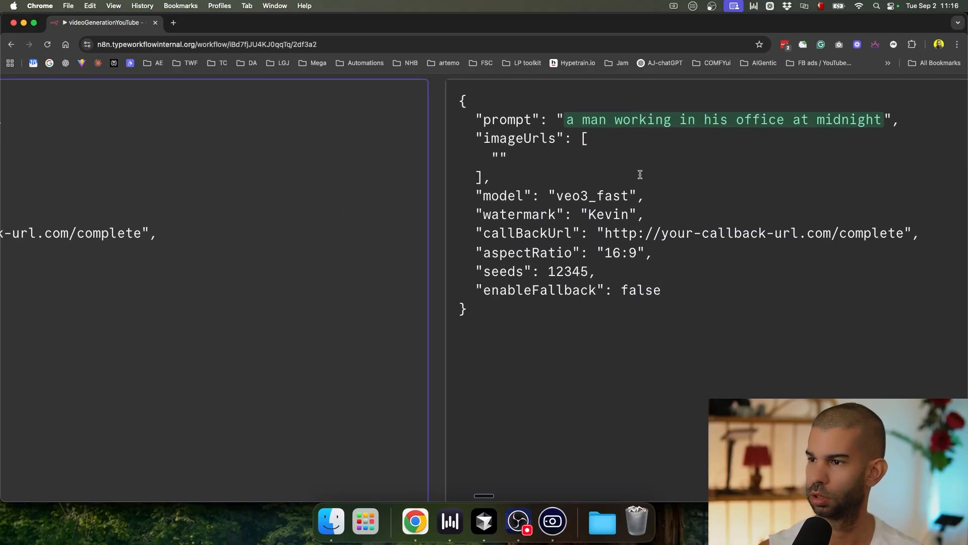
left_click_drag(505, 228, 806, 228)
left_click(805, 229)
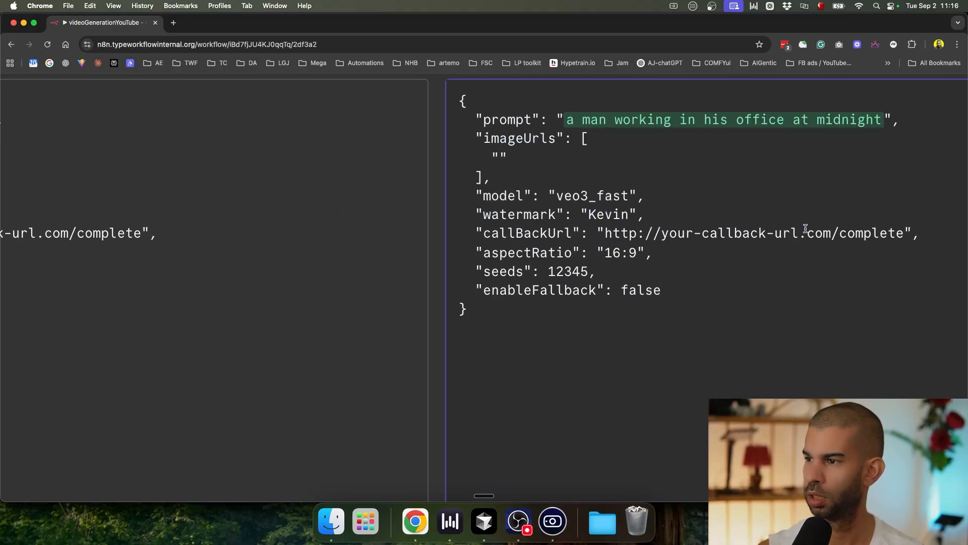
Step: Check the callBackUrl line in the result preview and close the expression editor
scroll(622, 248, "down", 2)
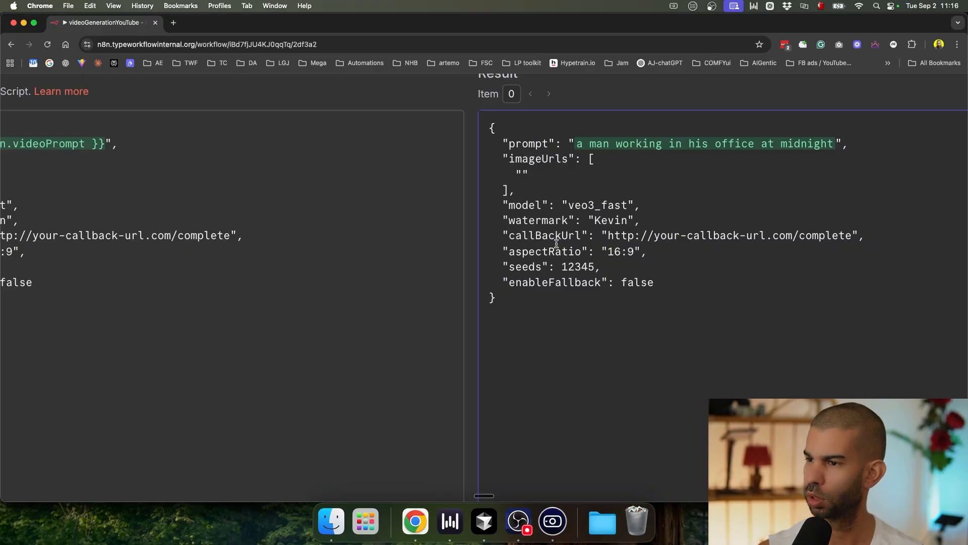
left_click_drag(543, 237, 688, 238)
scroll(528, 250, "down", 2)
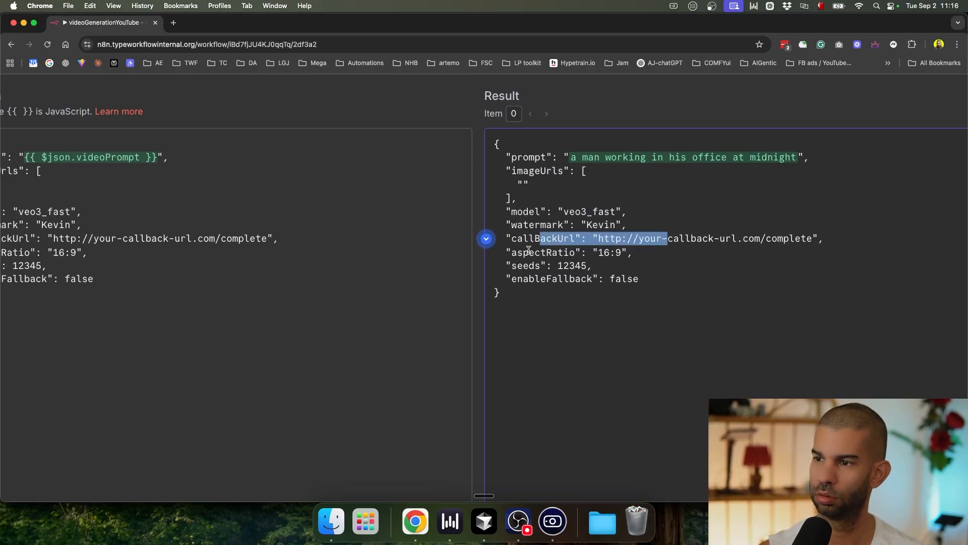
scroll(528, 250, "down", 3)
left_click(630, 91)
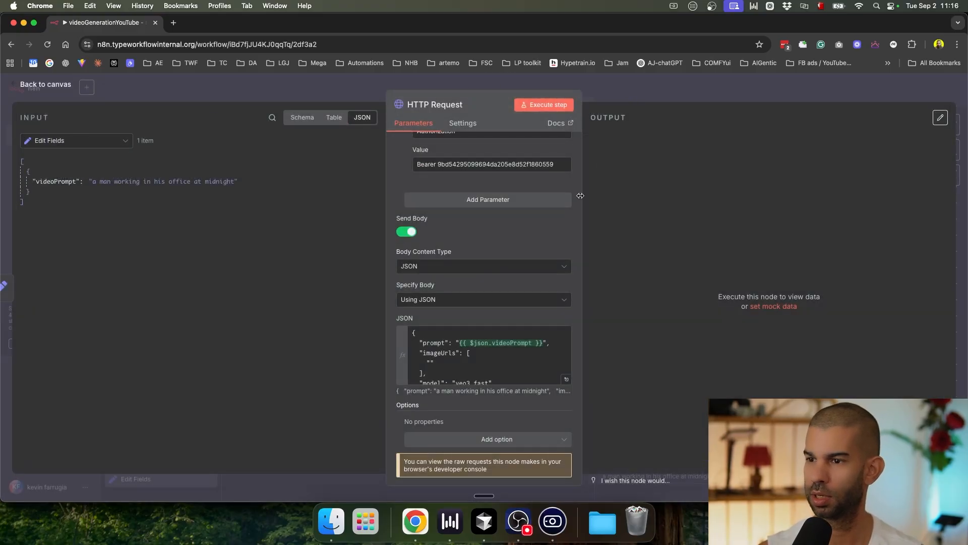
Step: Add a Webhook trigger node and rename it VideoComplete
left_click(674, 100)
scroll(507, 247, "down", 5)
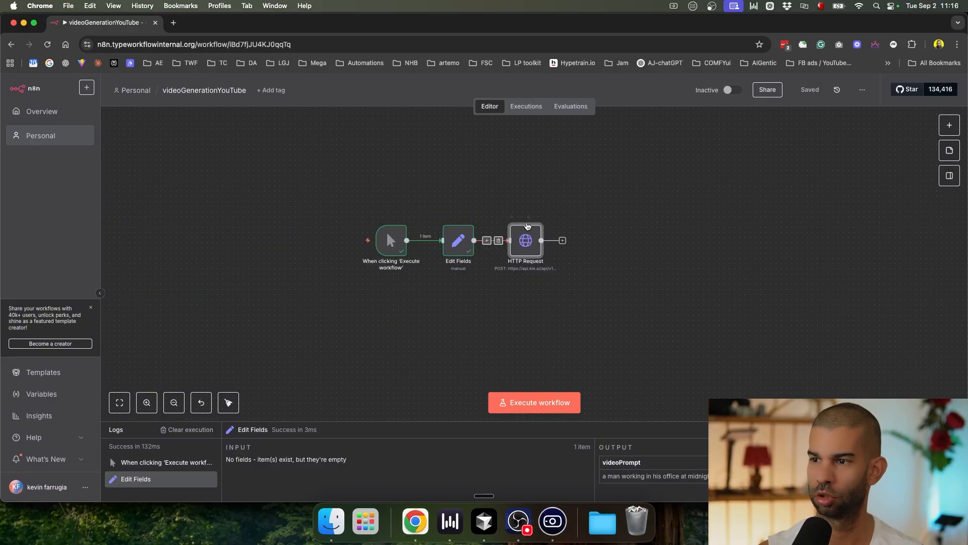
key("Tab")
type("webh")
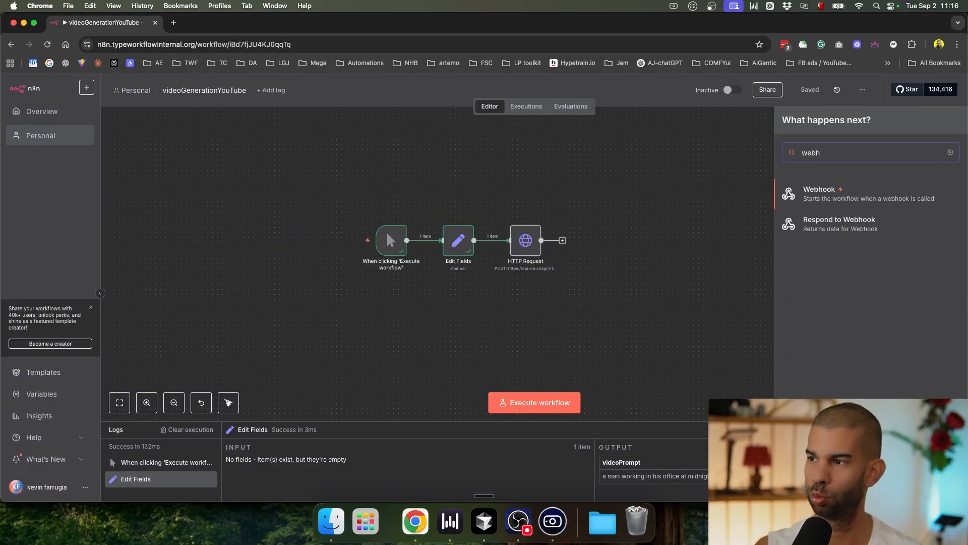
type("ook")
key("Return")
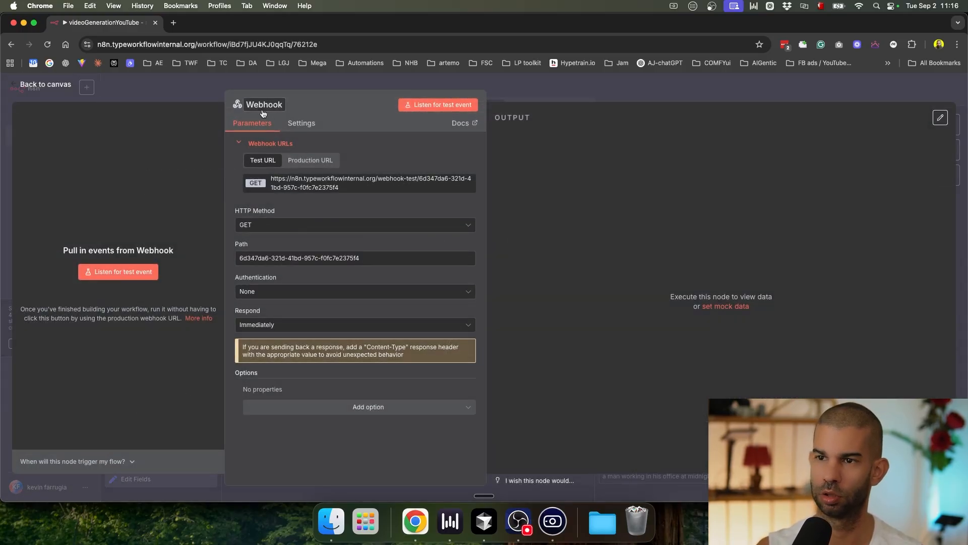
left_click(262, 108)
type("VideoComplete")
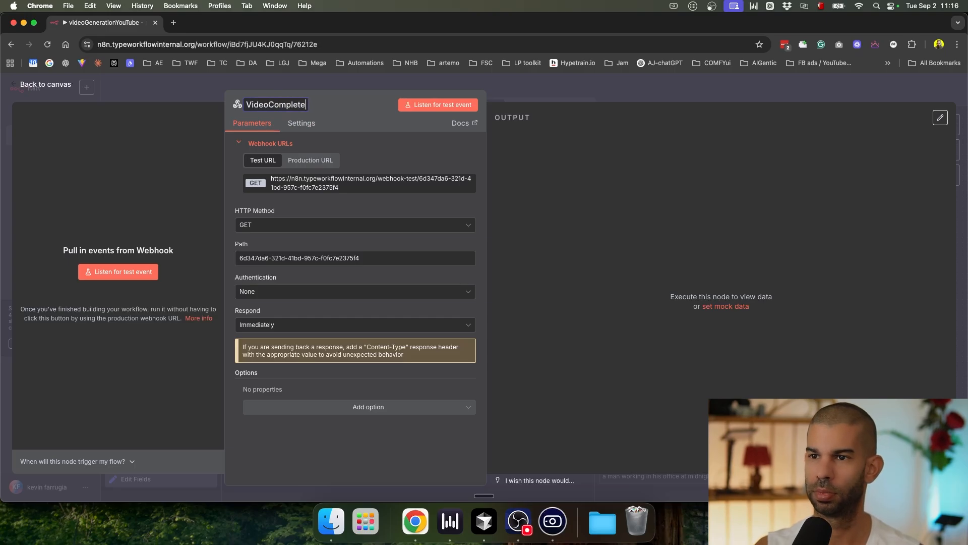
Step: Use VideoComplete's production URL, allow multiple HTTP methods, then reopen the HTTP Request node
left_click(313, 157)
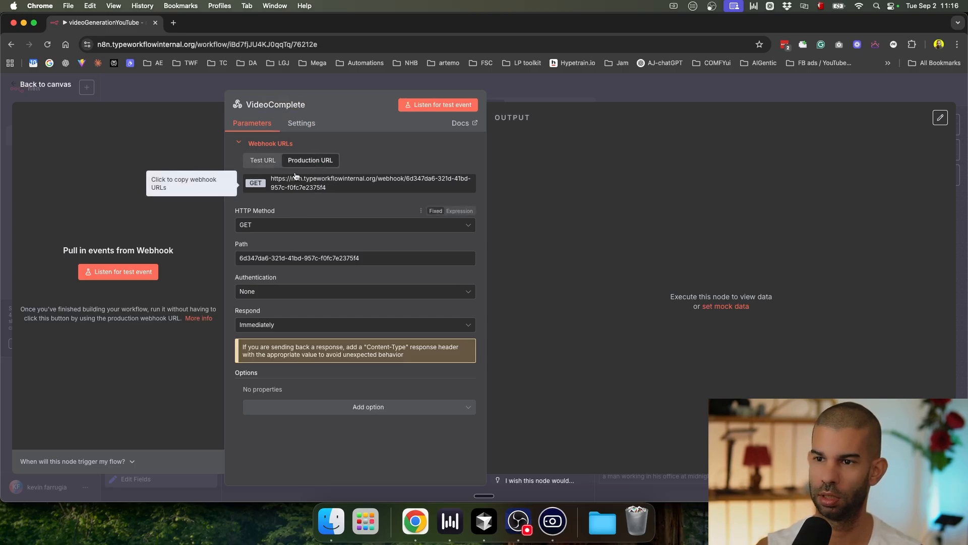
left_click(302, 123)
left_click(246, 156)
left_click(252, 123)
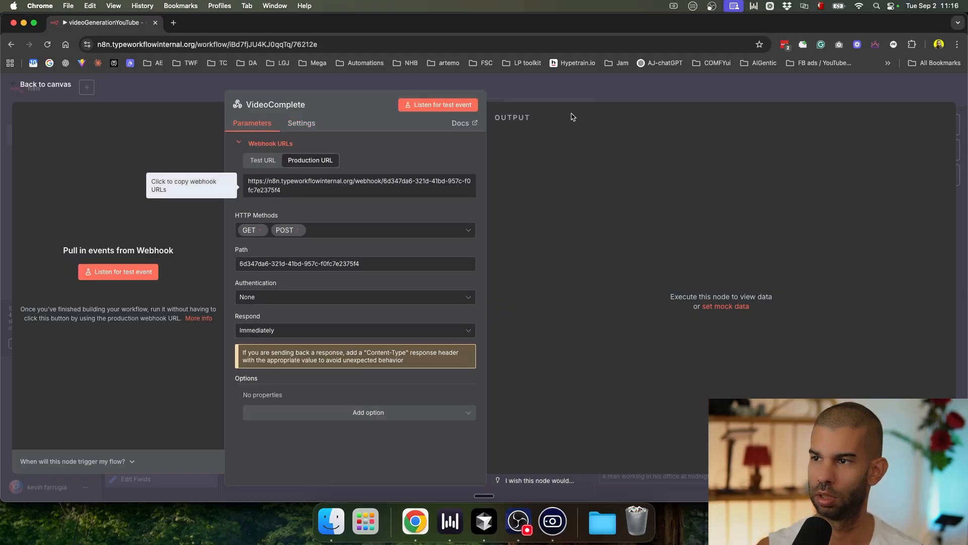
left_click(579, 99)
double_click(522, 252)
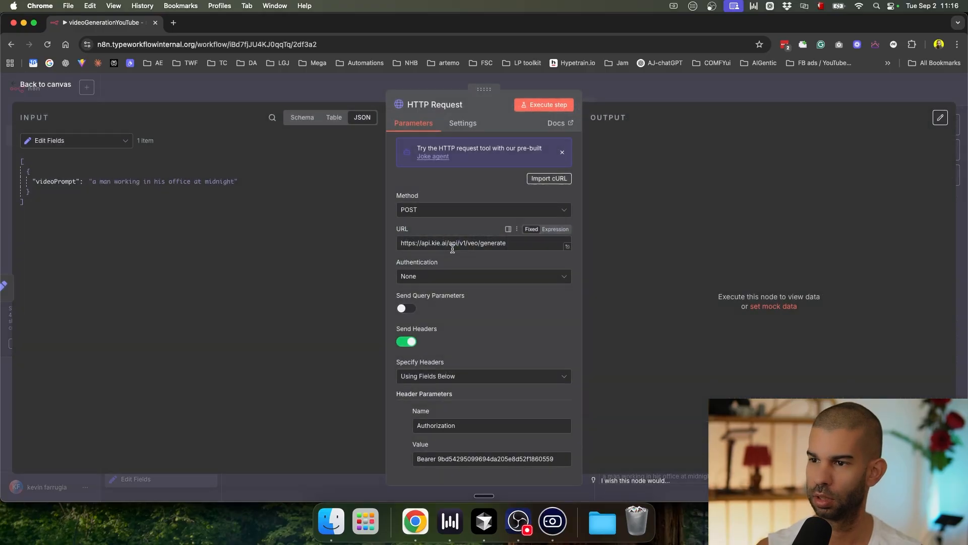
Step: Replace the placeholder callBackUrl in the JSON body with the VideoComplete production webhook URL
scroll(441, 335, "down", 5)
scroll(452, 346, "down", 3)
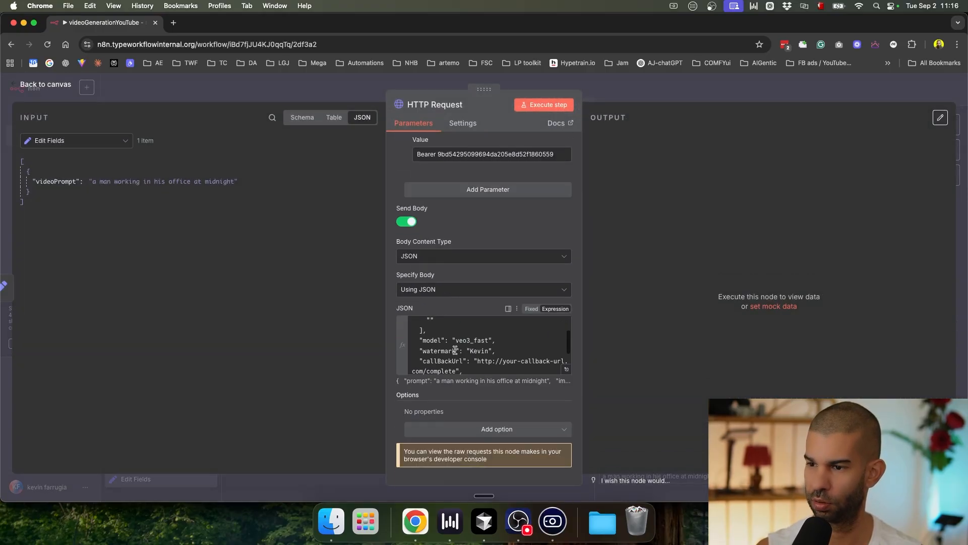
left_click(473, 353)
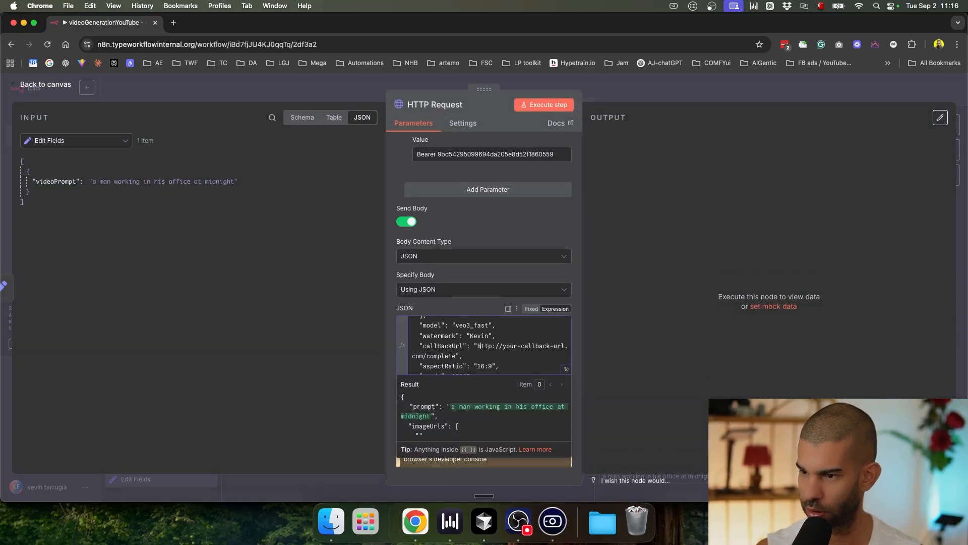
left_click_drag(478, 346, 462, 356)
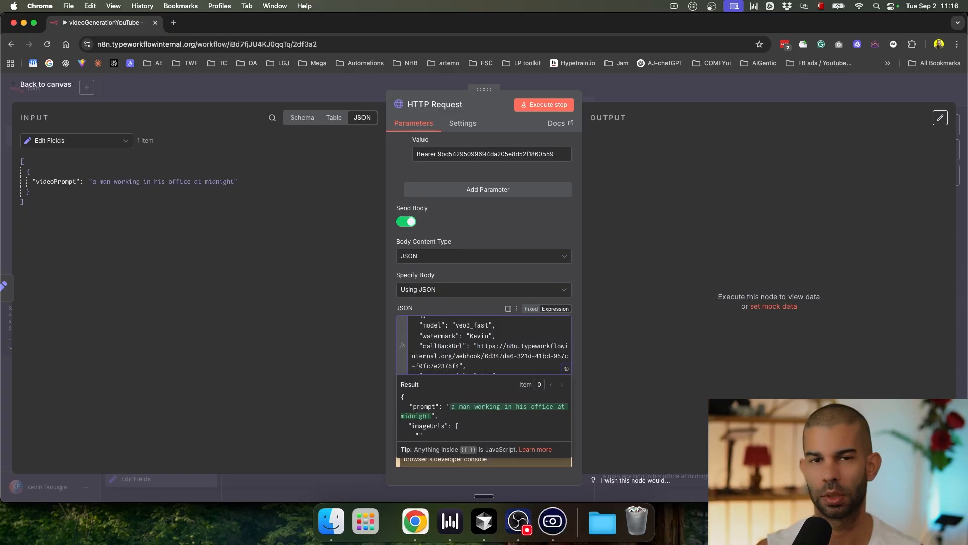
scroll(465, 363, "down", 3)
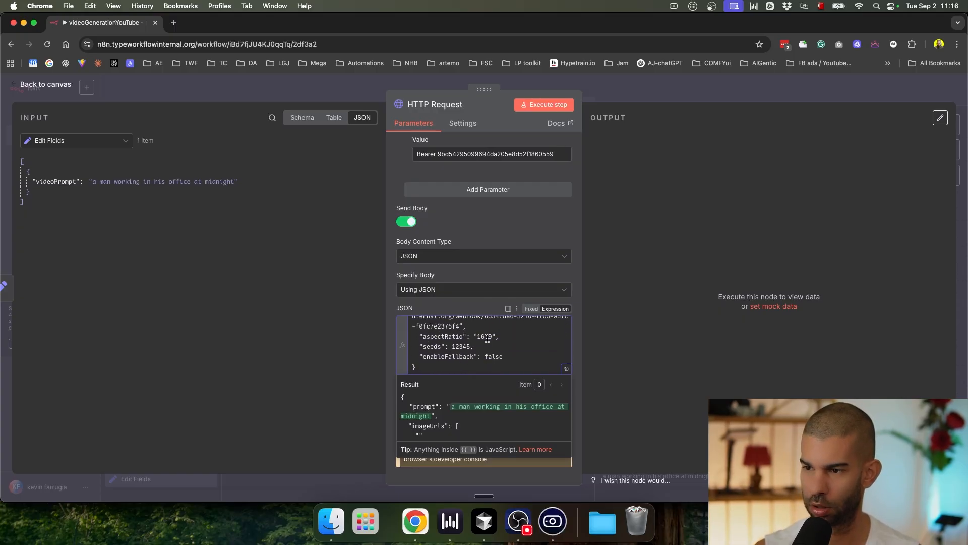
scroll(447, 344, "up", 3)
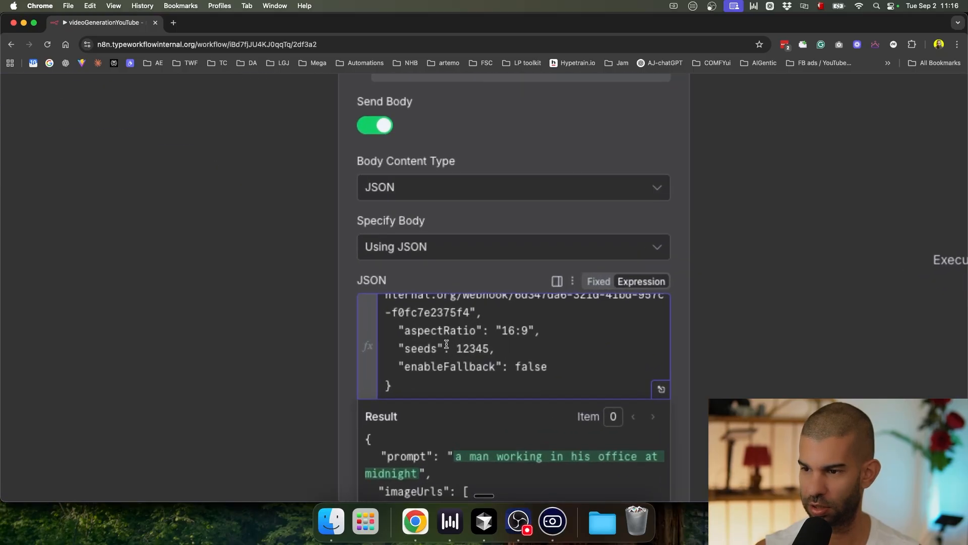
scroll(447, 345, "down", 3)
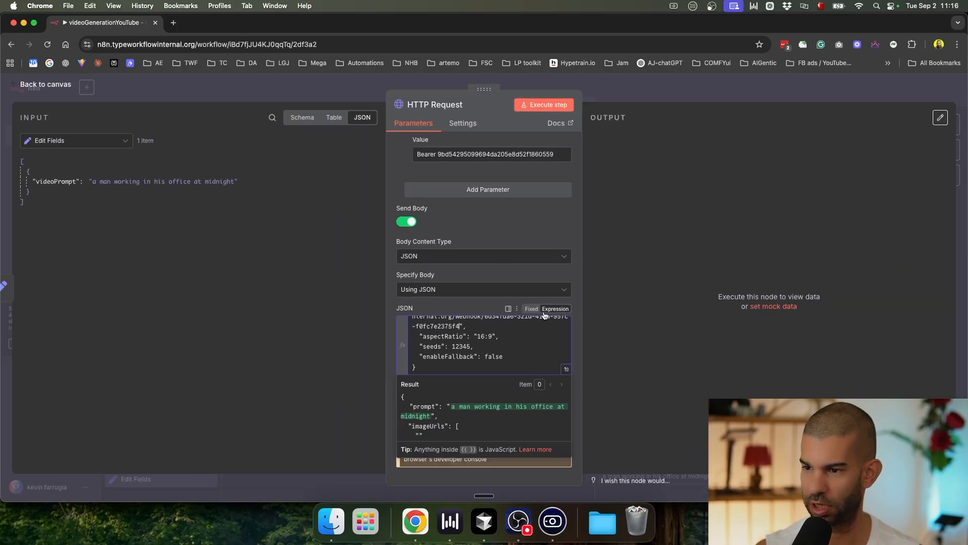
left_click(627, 99)
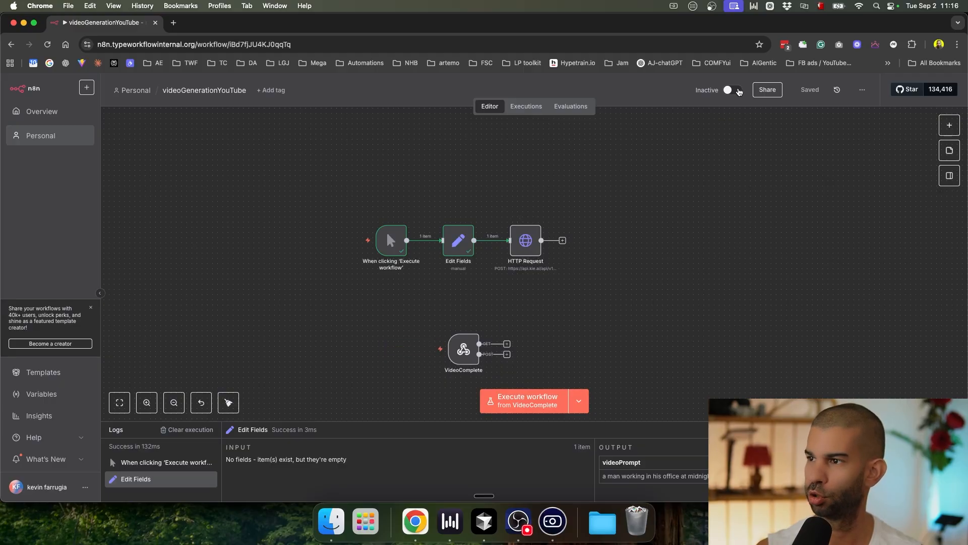
Step: Activate the videoGenerationYouTube workflow and recentre its nodes on the canvas
left_click(738, 90)
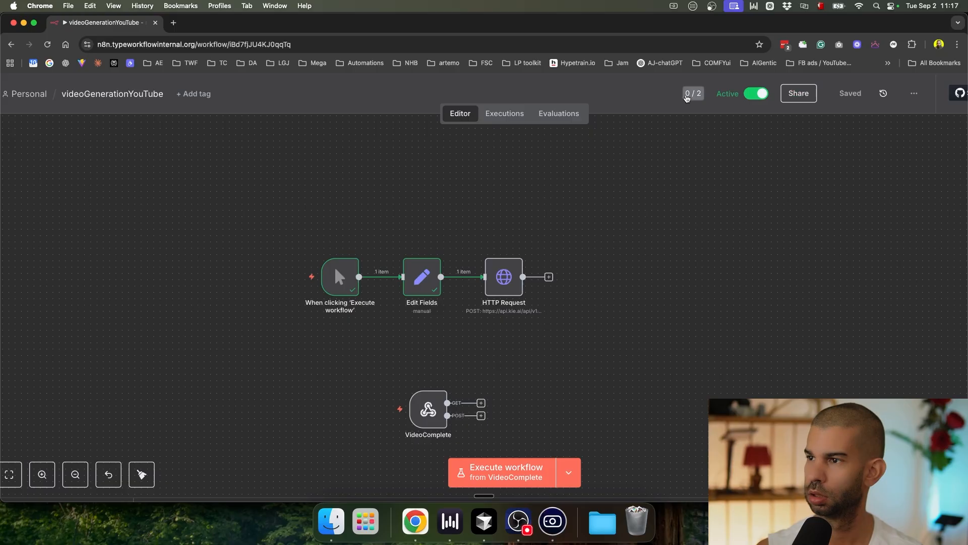
scroll(624, 237, "down", 5)
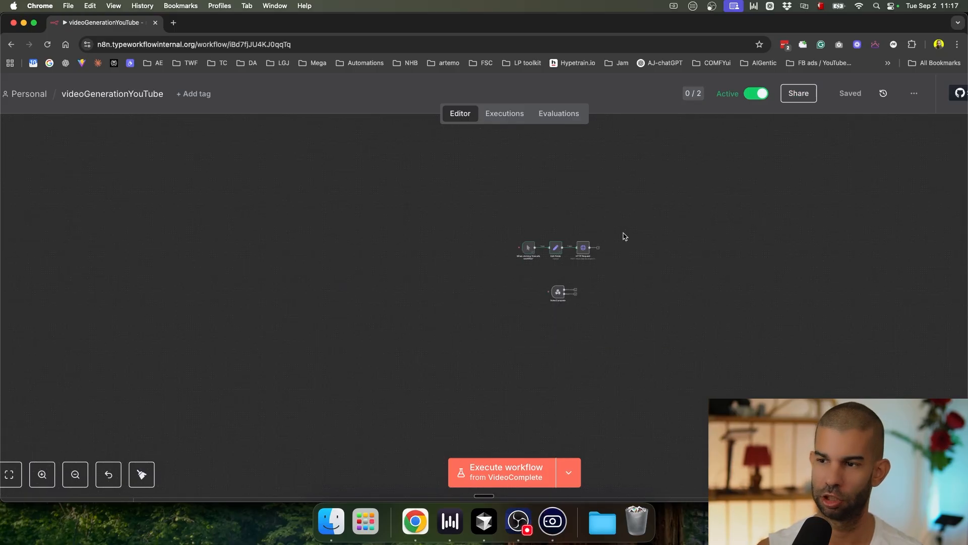
left_click_drag(681, 260, 491, 240)
scroll(379, 217, "up", 5)
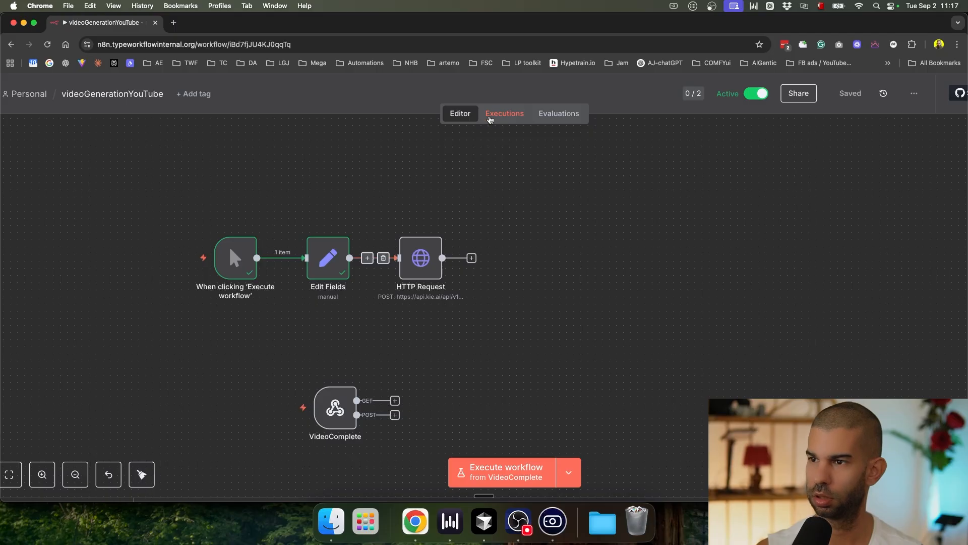
Step: Rename the HTTP Request node 'Kie.ai create Video' and Edit Fields 'set video prompt'
left_click(411, 273)
key("F2")
type("Kie.ai ")
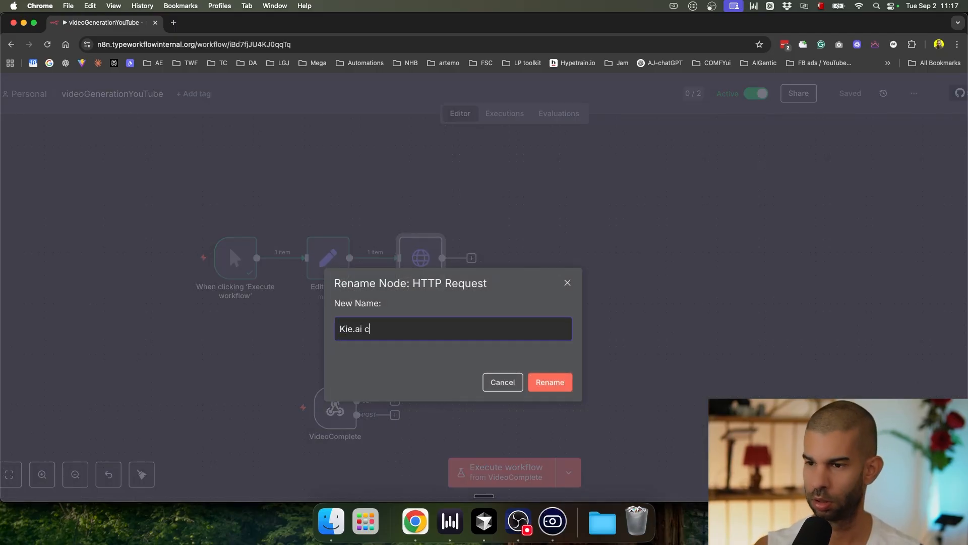
type("create Video")
key("Return")
key("Left")
key("F2")
type("set video p")
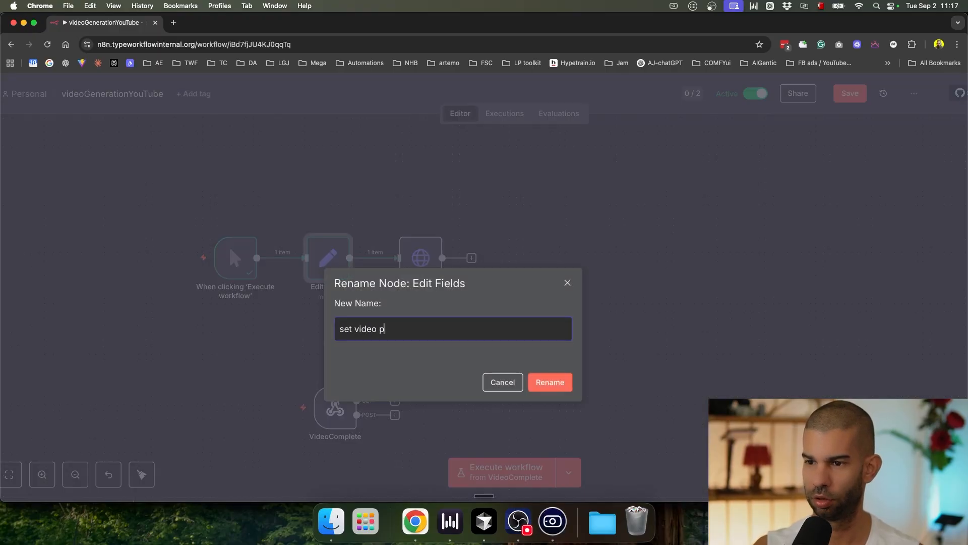
type("rompt")
key("Return")
Step: Save the workflow and execute it from the manual trigger instead of VideoComplete
key("super+s")
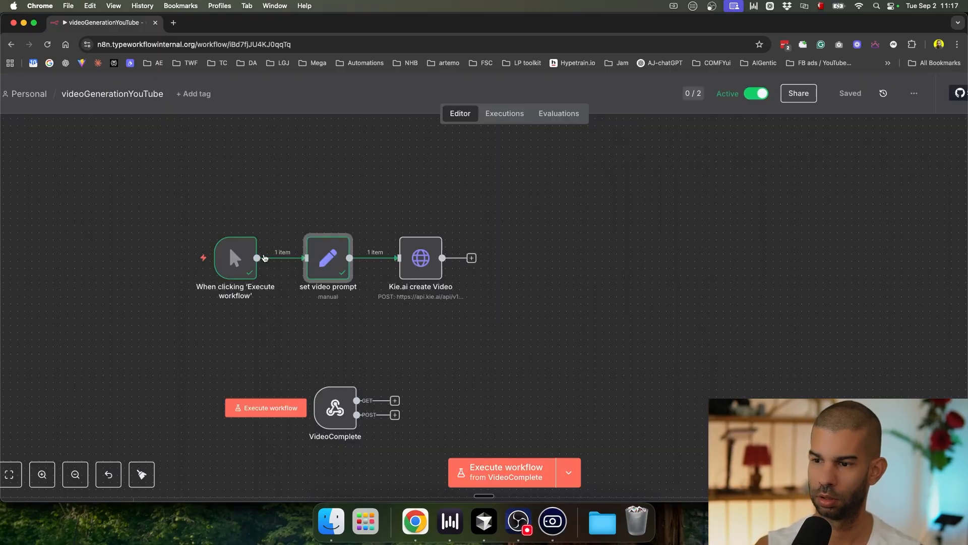
left_click(569, 472)
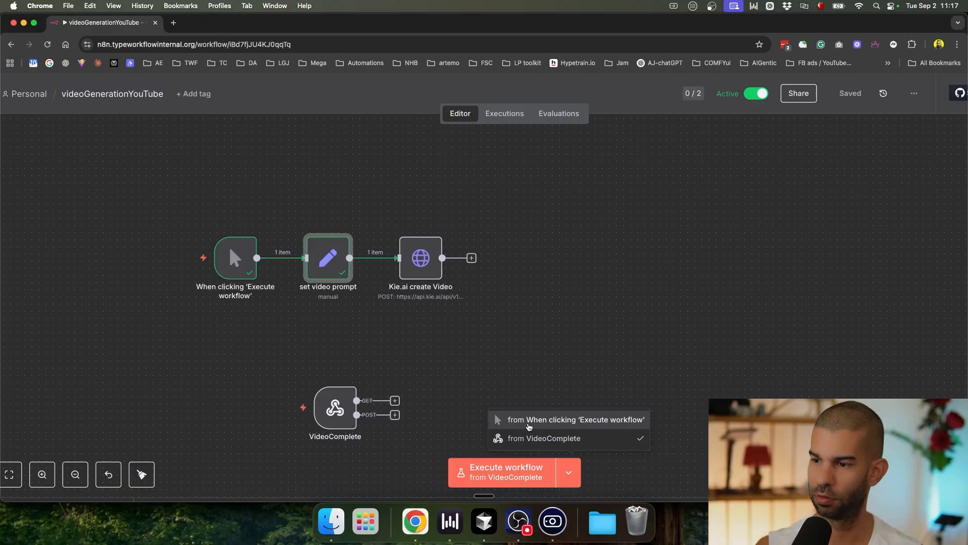
left_click(528, 424)
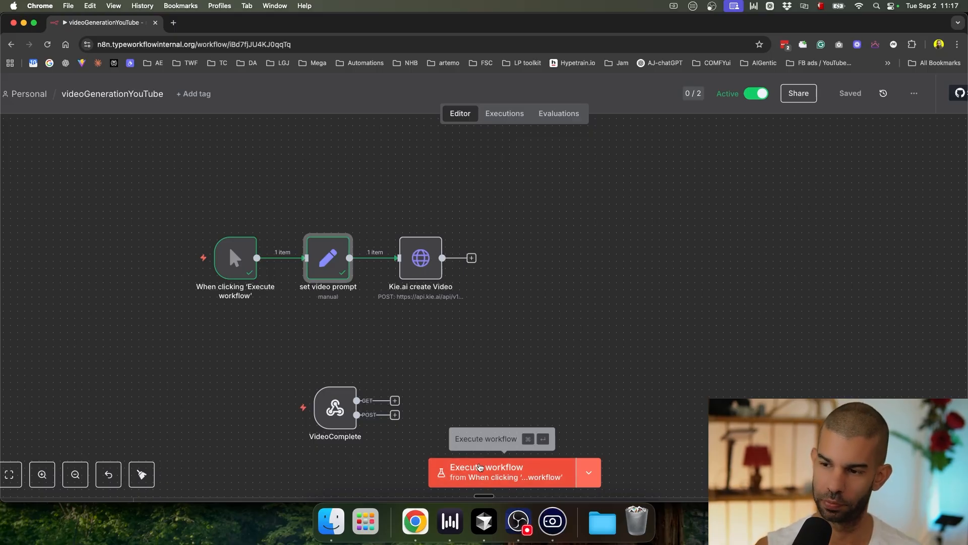
left_click(479, 469)
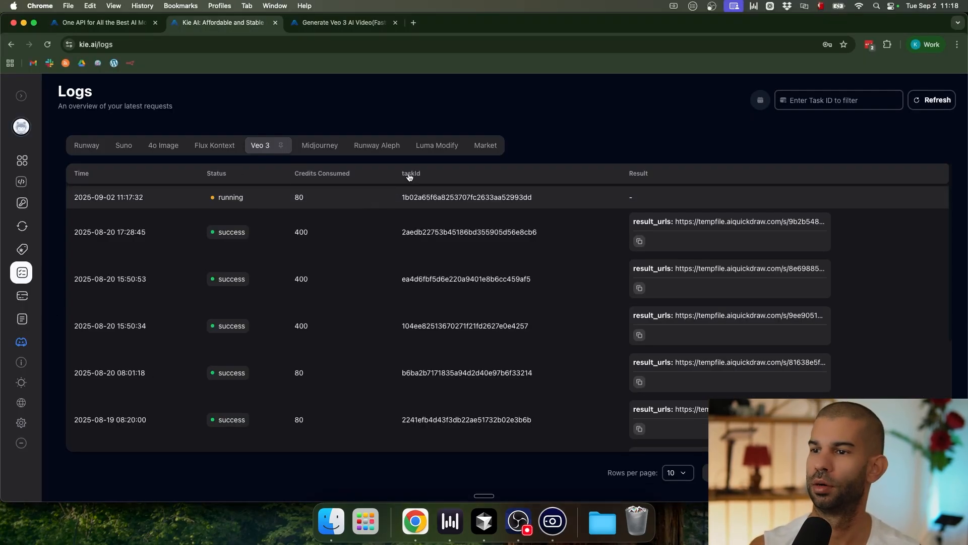
Step: Reload the Kie.ai Veo 3 logs to check the new task's status
left_click(935, 100)
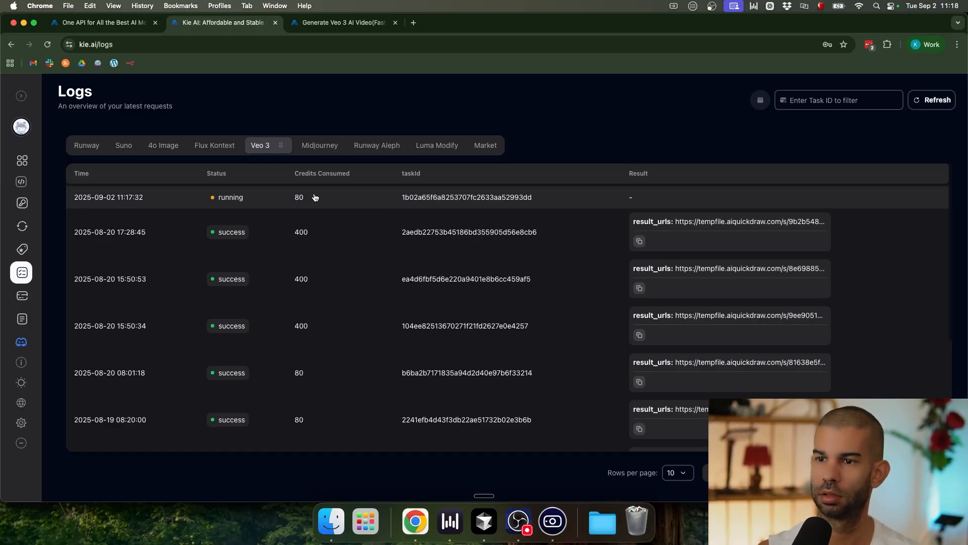
left_click(942, 100)
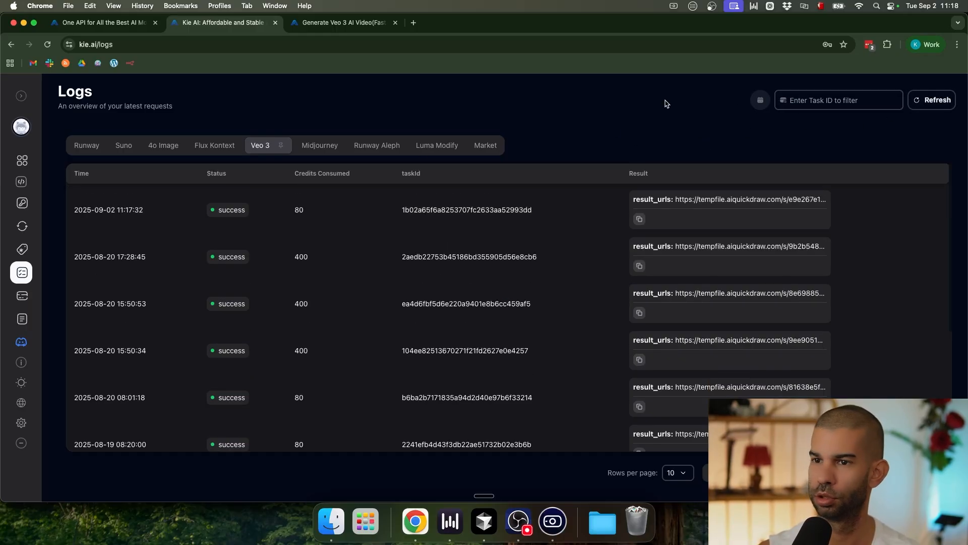
scroll(235, 214, "up", 5)
scroll(235, 215, "down", 5)
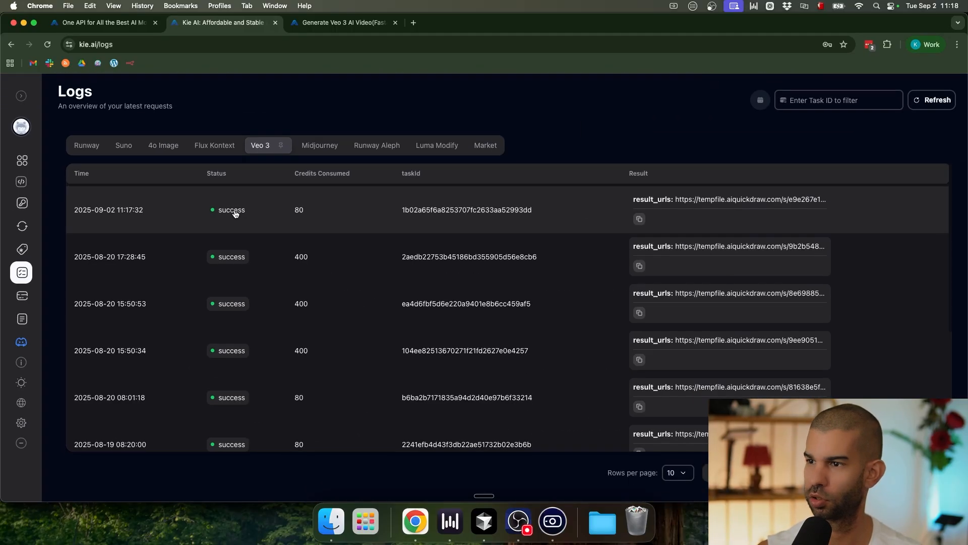
Step: Copy the newest request's result video link and open it in a new tab
left_click(730, 202)
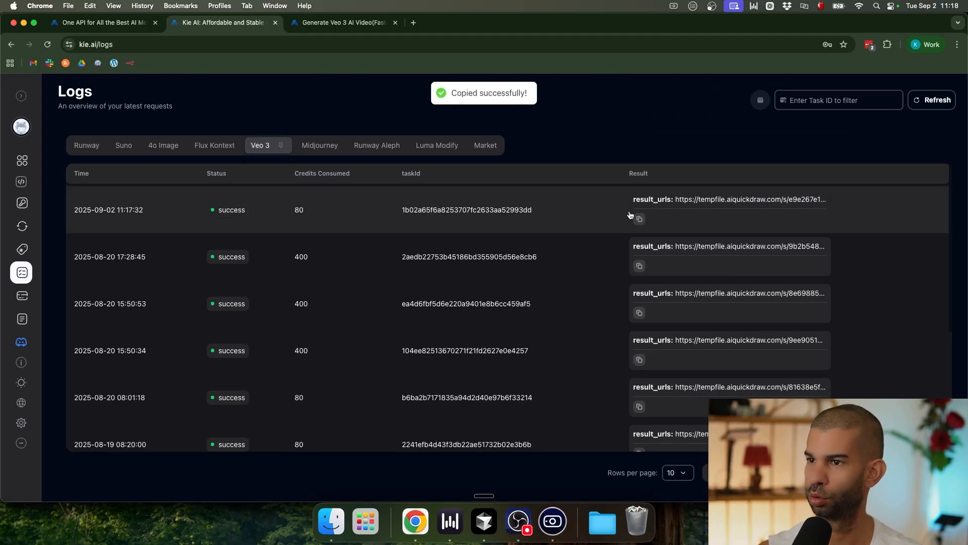
key("super+t")
key("super+v")
key("Return")
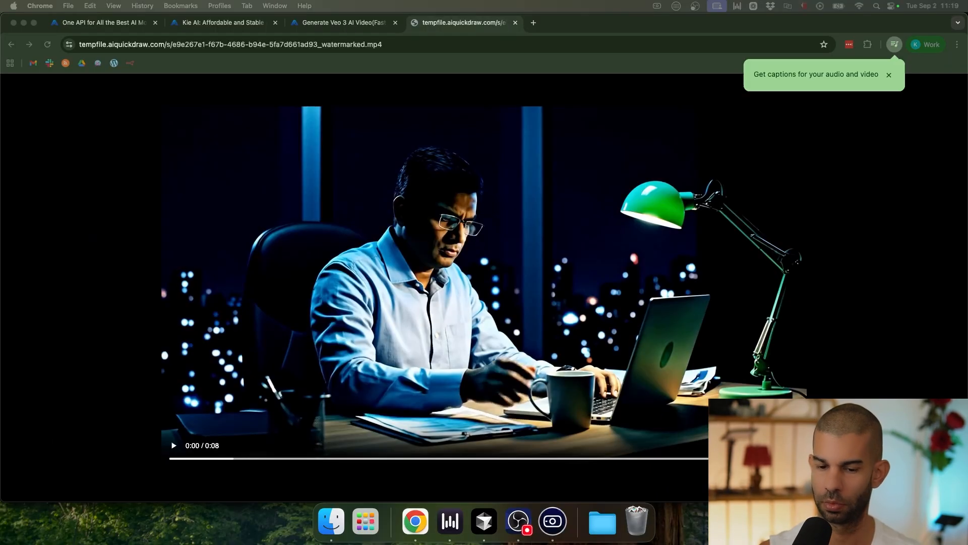
Step: Dismiss the captions suggestion and play the generated 8-second video to the end
left_click(430, 270)
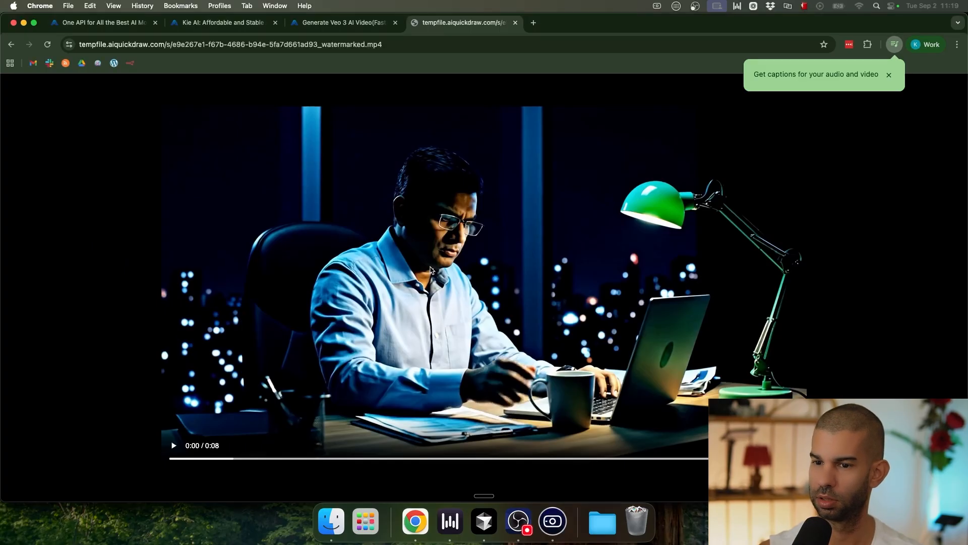
left_click(482, 263)
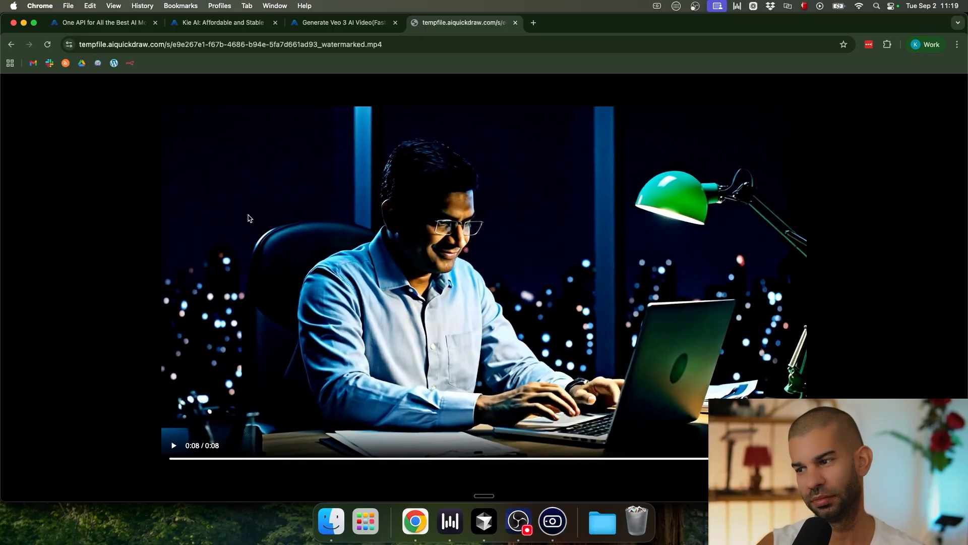
Step: Switch back to n8n and review the video prompt text in the set video prompt node
key("ctrl+Up")
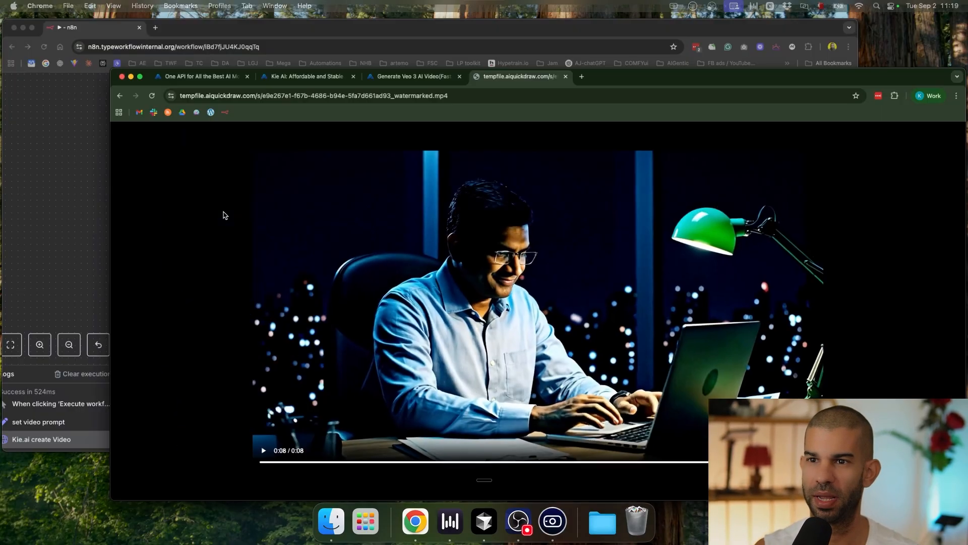
left_click(346, 188)
double_click(331, 165)
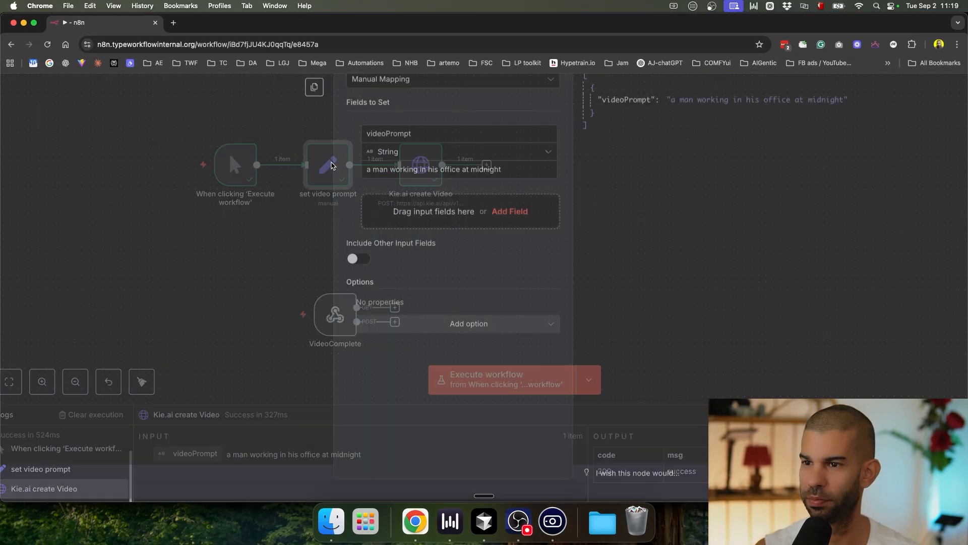
left_click_drag(379, 173, 483, 173)
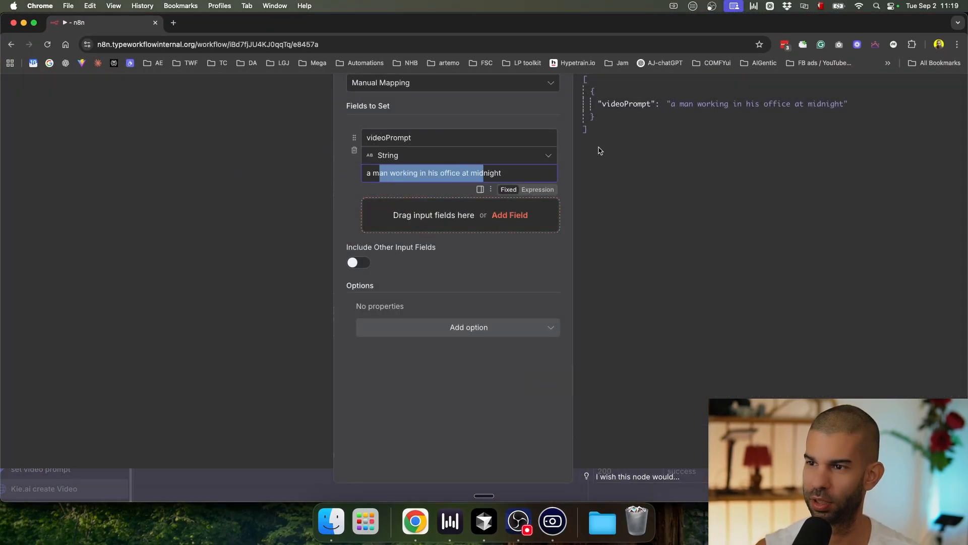
scroll(645, 239, "up", 3)
scroll(645, 239, "down", 3)
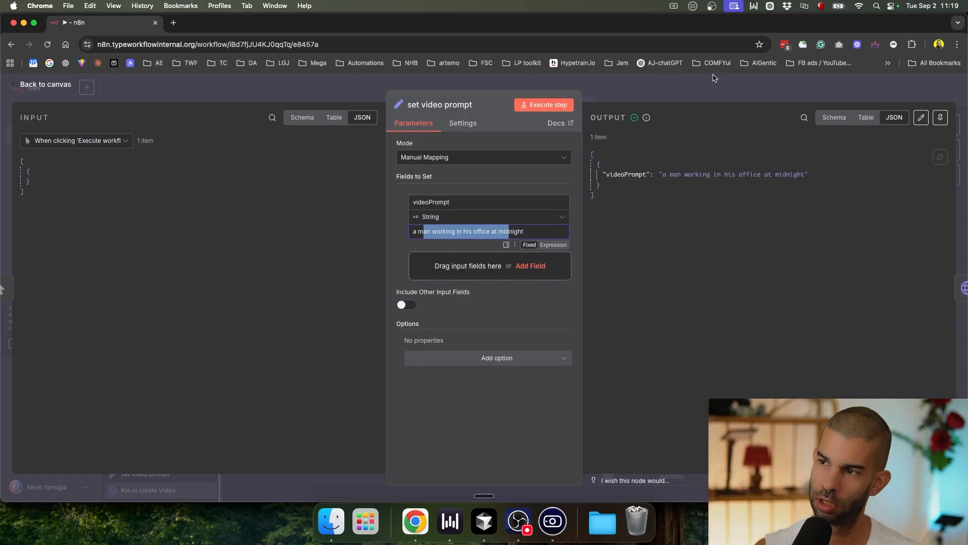
left_click(714, 77)
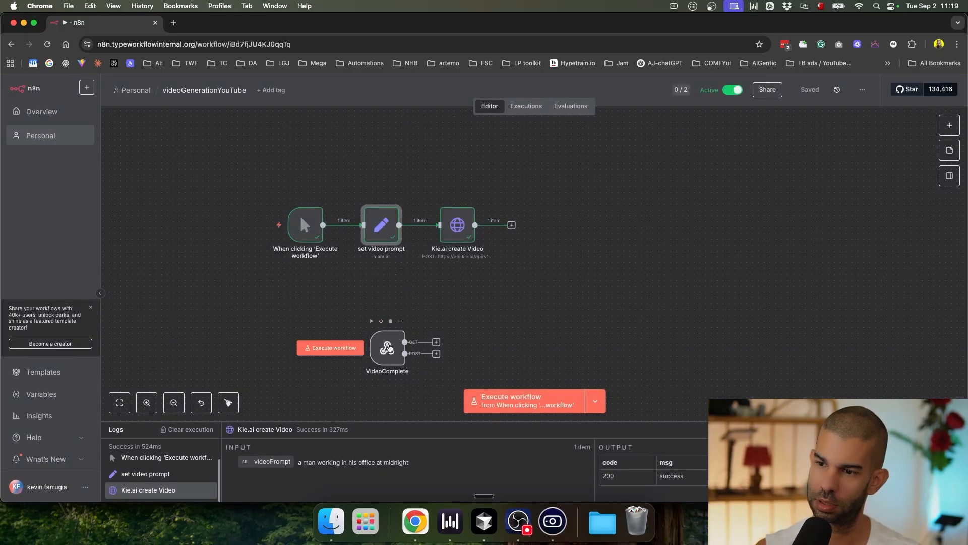
scroll(376, 358, "up", 5)
scroll(376, 358, "down", 5)
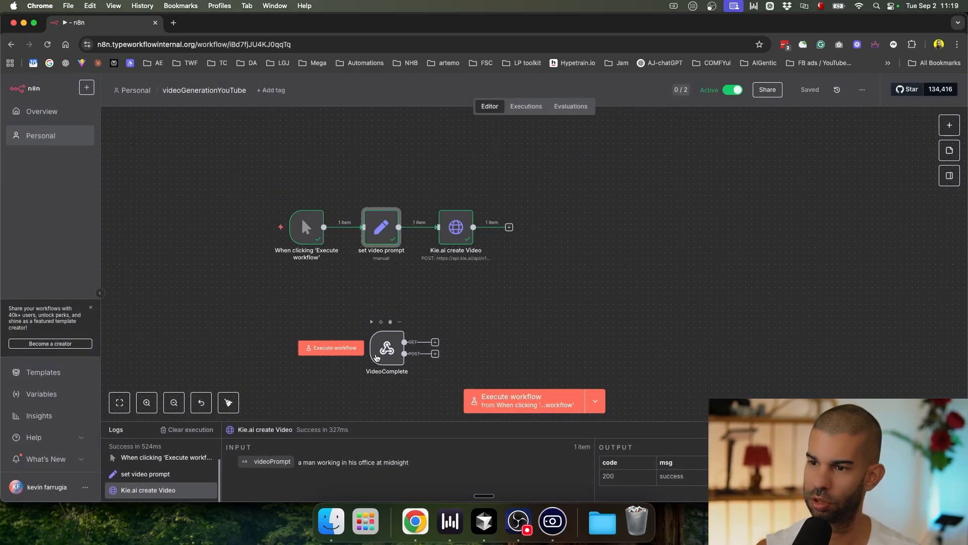
Step: In the latest execution, open the data the VideoComplete webhook received
left_click(526, 106)
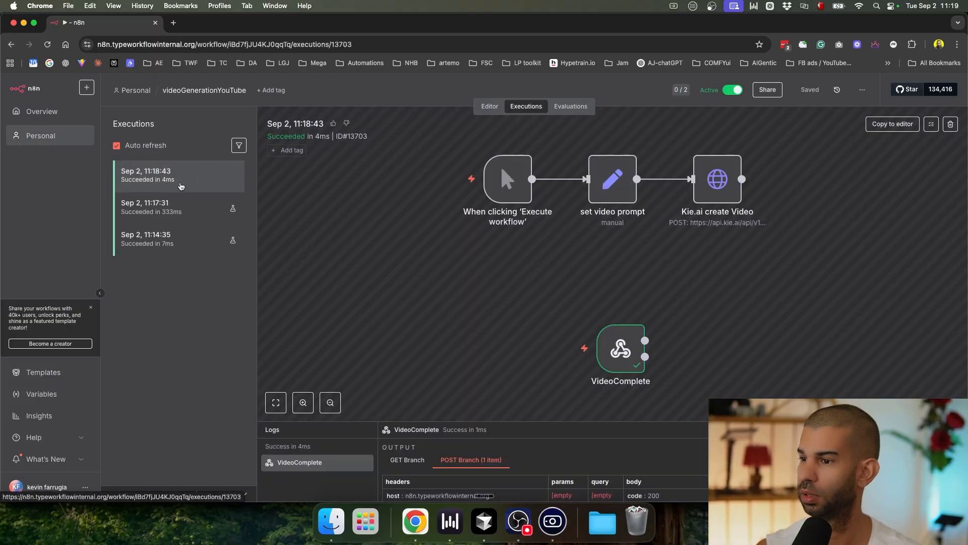
left_click_drag(626, 338, 554, 291)
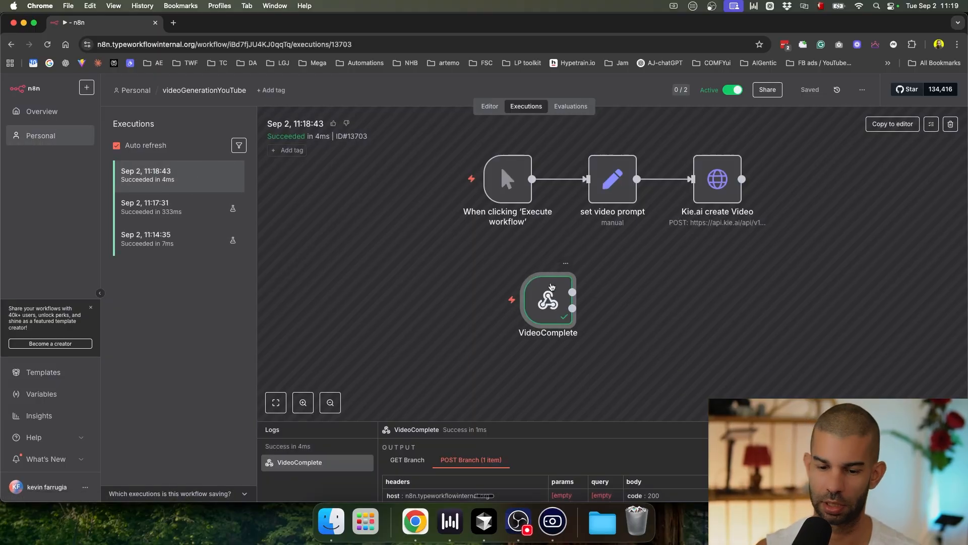
double_click(541, 306)
scroll(409, 272, "down", 10)
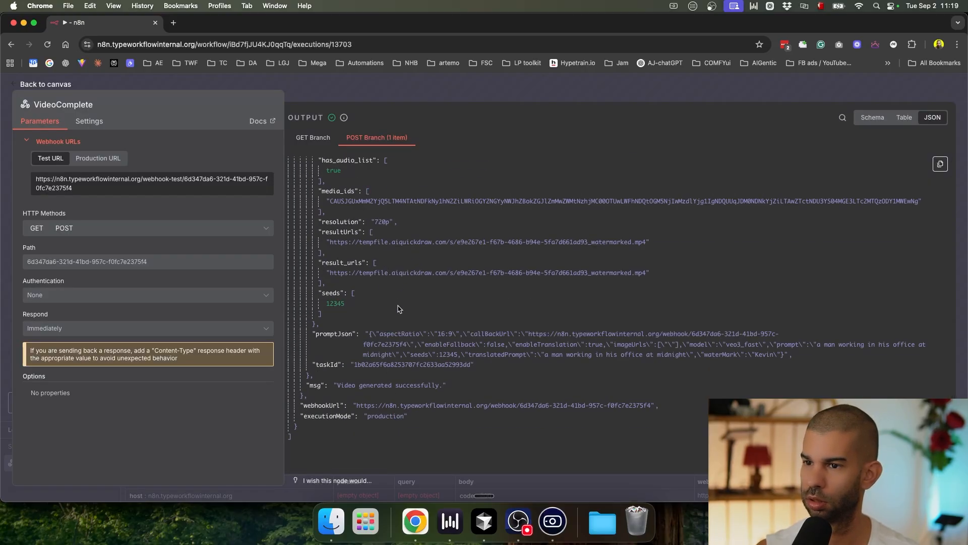
Step: Copy the returned resultUrls link, check it in a temporary tab, then return to the editor
double_click(340, 242)
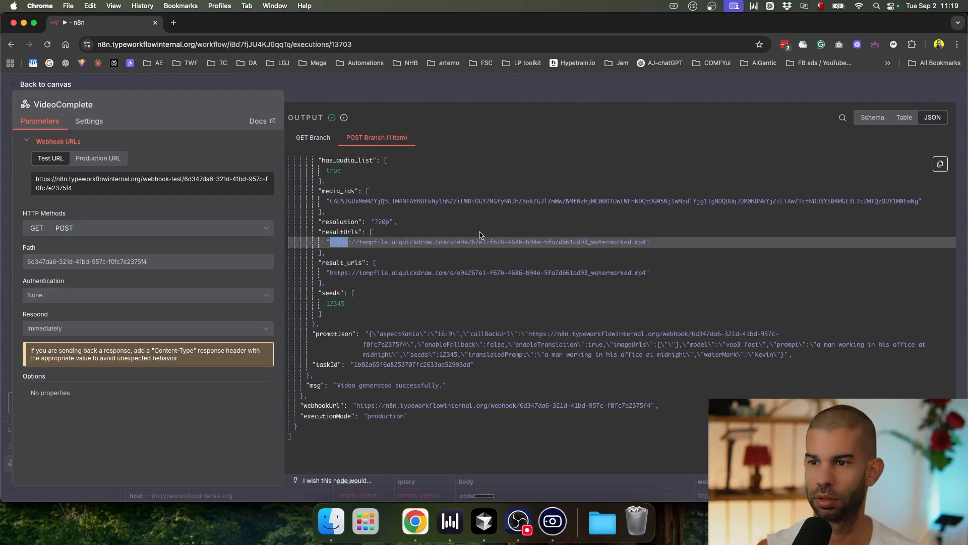
left_click(637, 241, "shift")
key("super+c")
key("super+t")
key("super+v")
key("Return")
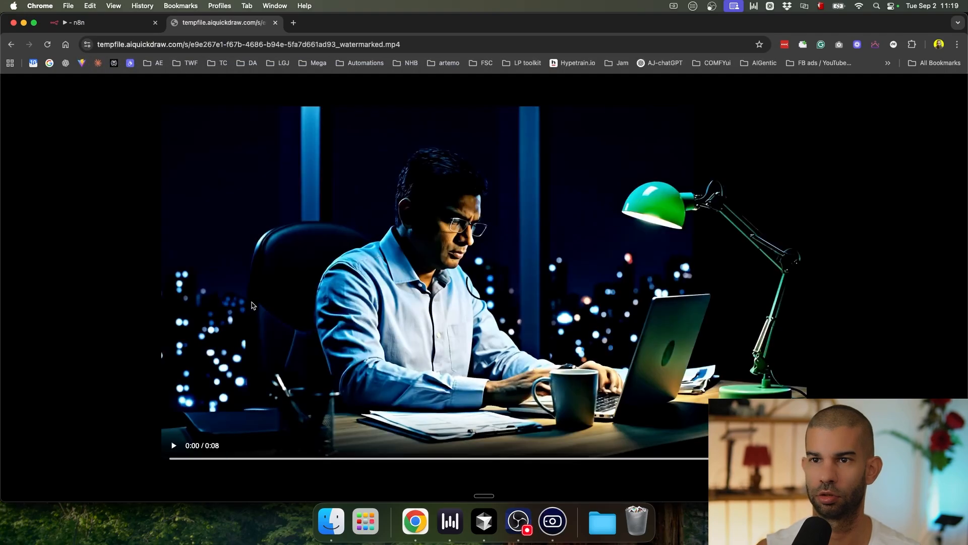
key("super+w")
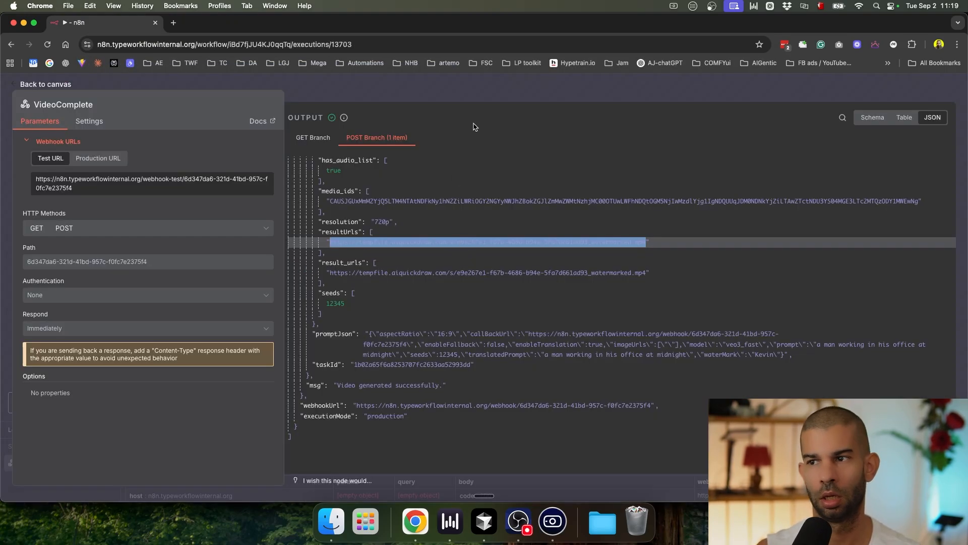
left_click(472, 96)
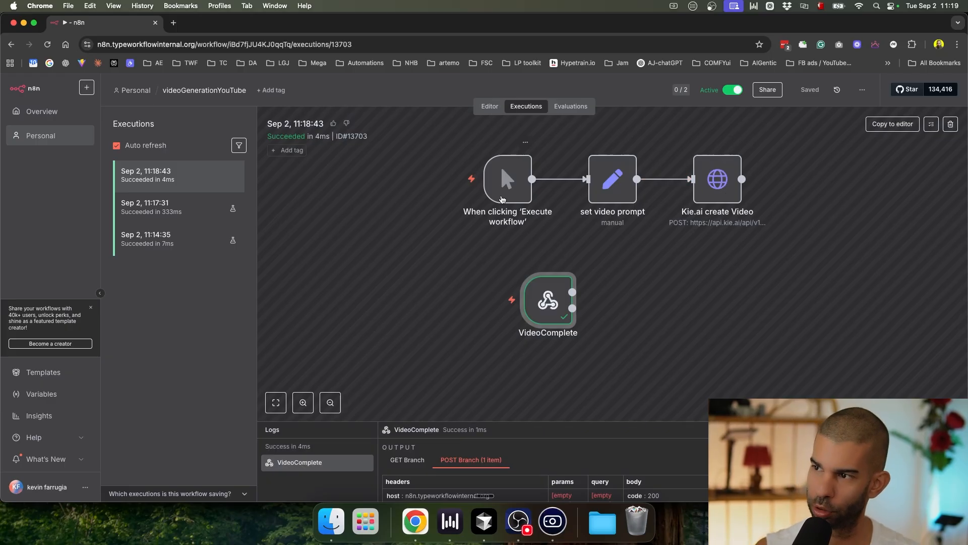
left_click(488, 107)
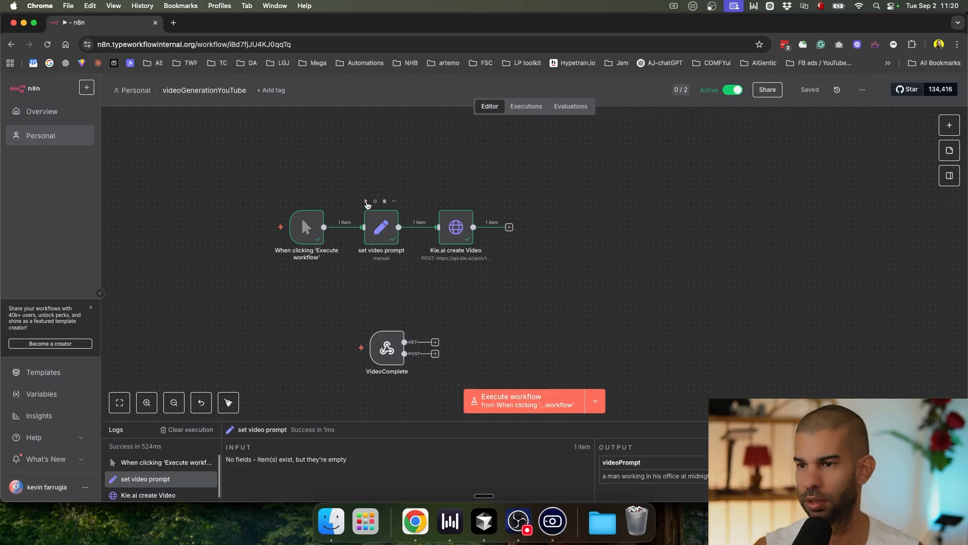
Step: Move the trigger and set video prompt nodes up and left, and save the workflow
left_click_drag(302, 222, 226, 216)
left_click_drag(384, 230, 349, 172)
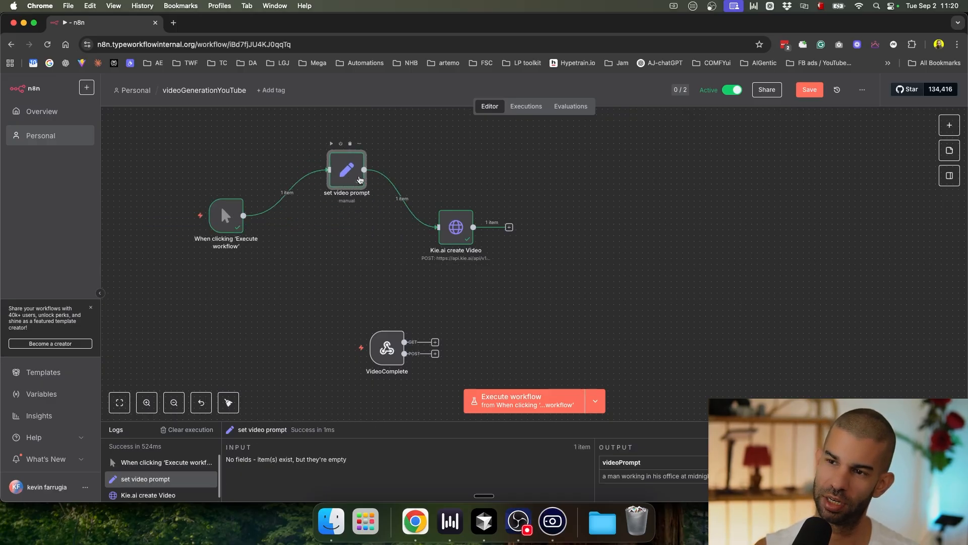
key("super+s")
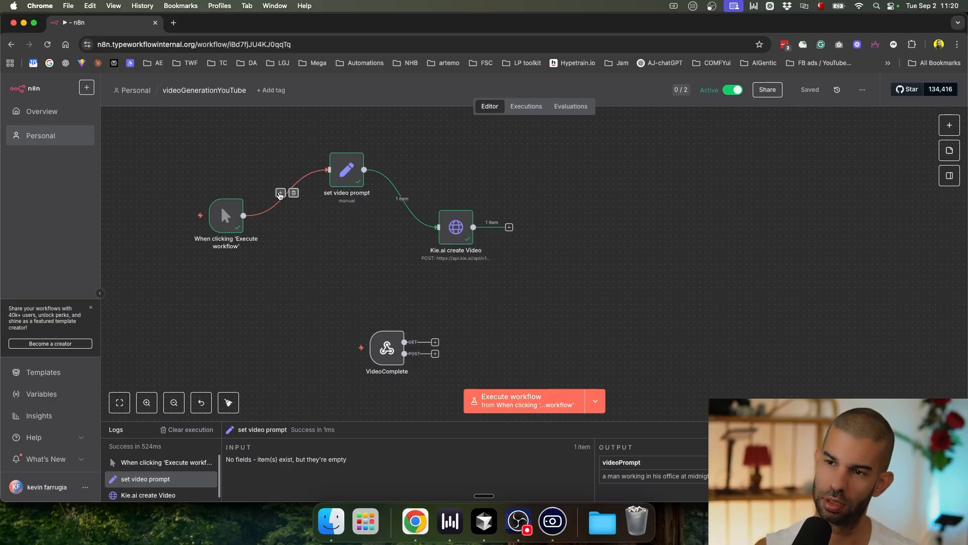
left_click_drag(344, 173, 305, 173)
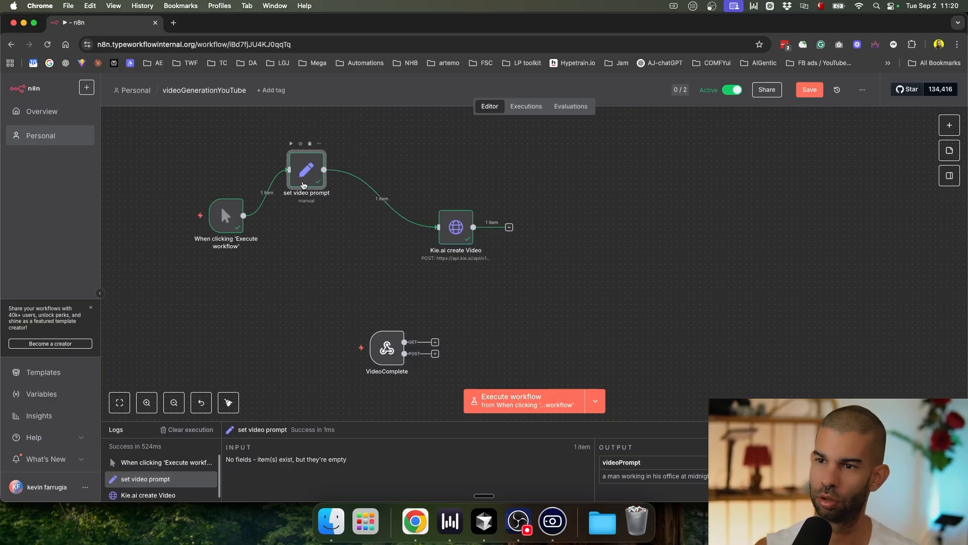
scroll(304, 173, "up", 5)
scroll(305, 176, "down", 4)
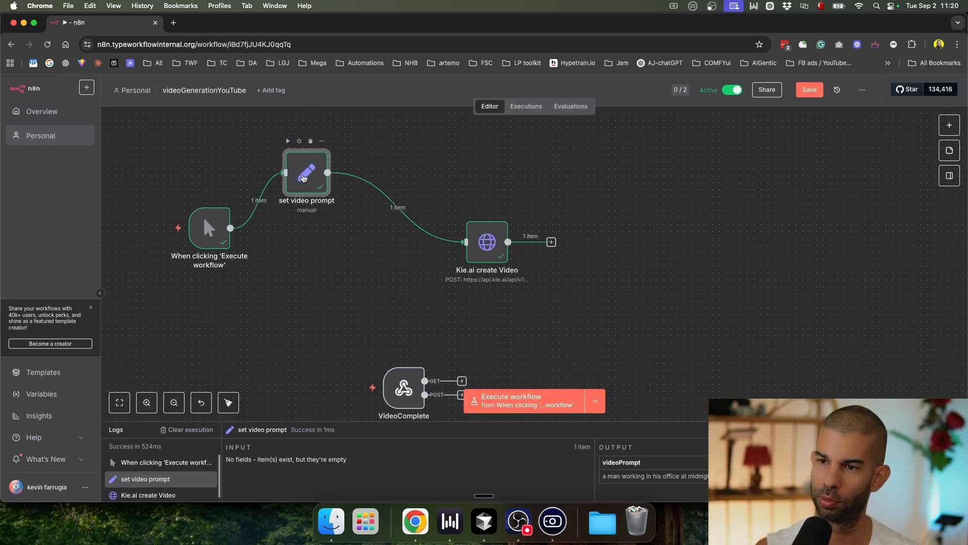
Step: Reopen the set video prompt node to check its midnight-office prompt text
double_click(304, 177)
left_click_drag(503, 231, 413, 231)
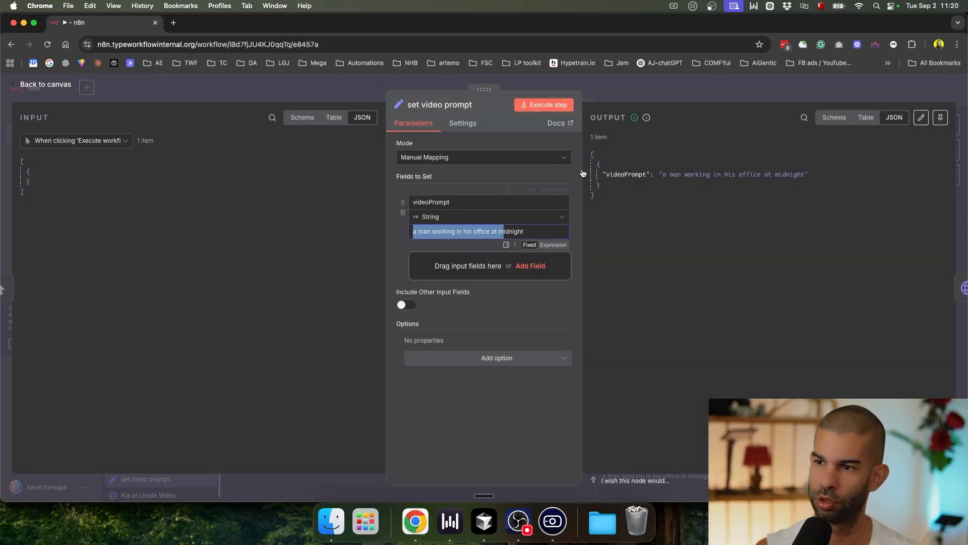
left_click(616, 93)
scroll(489, 234, "up", 5)
scroll(489, 235, "down", 5)
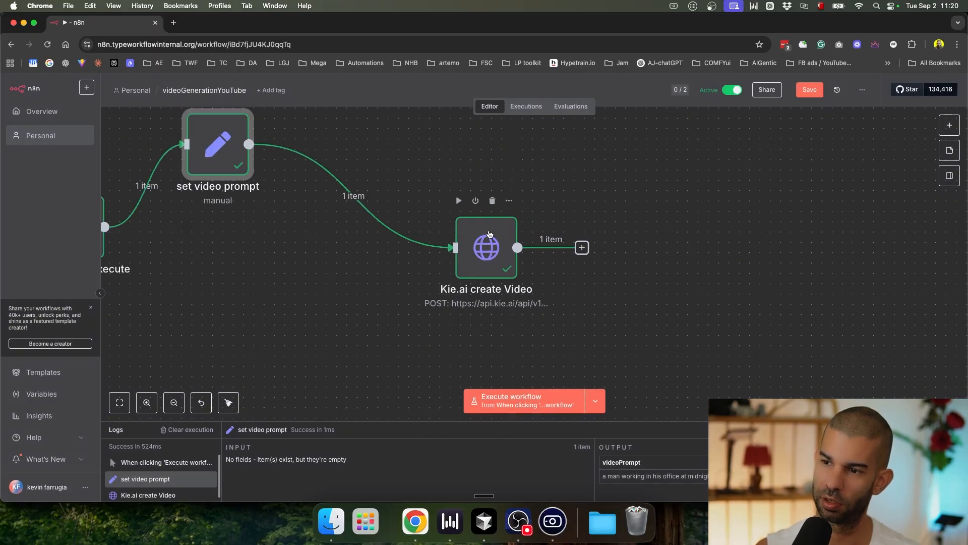
Step: Insert an OpenAI Message a model node with a second message mapped to {{ $json.videoPrompt }}
left_click(402, 210)
type("openai")
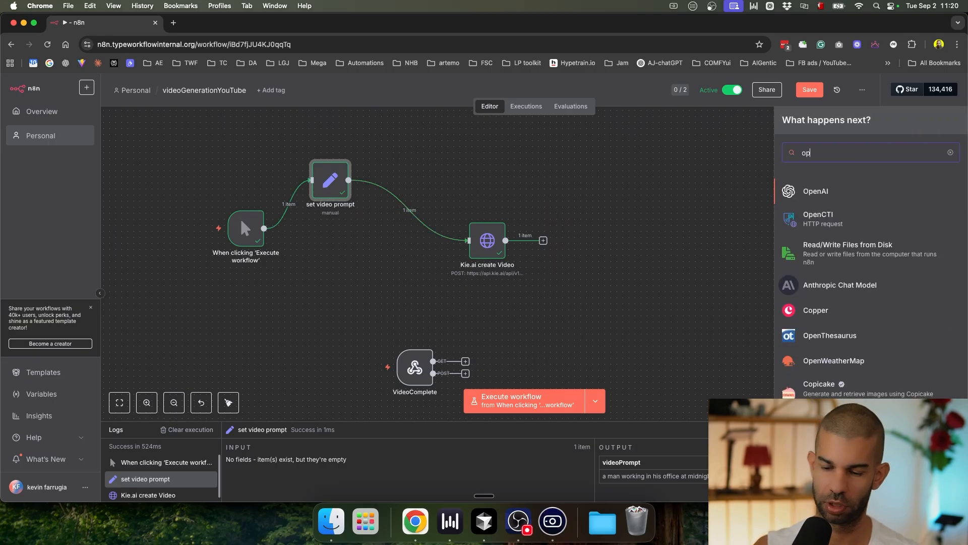
left_click(824, 190)
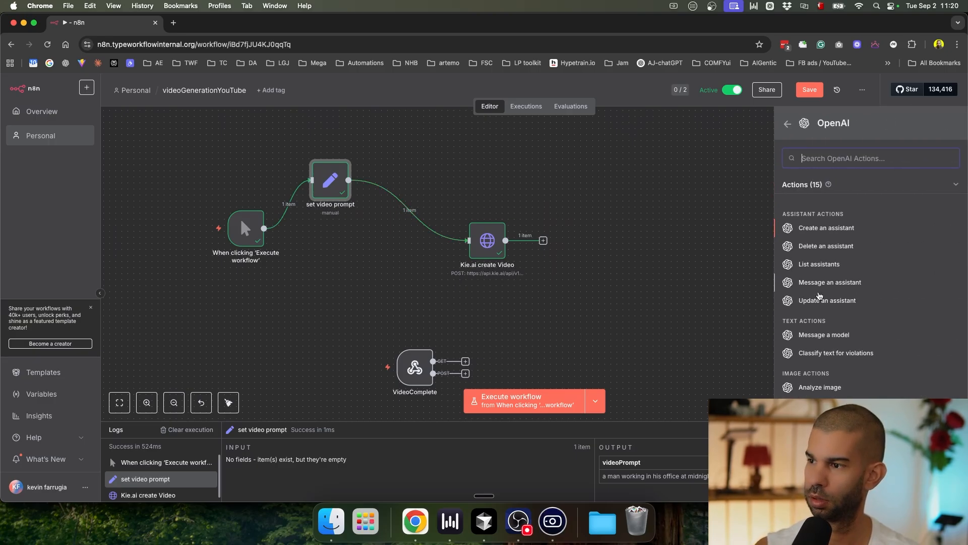
left_click(817, 301)
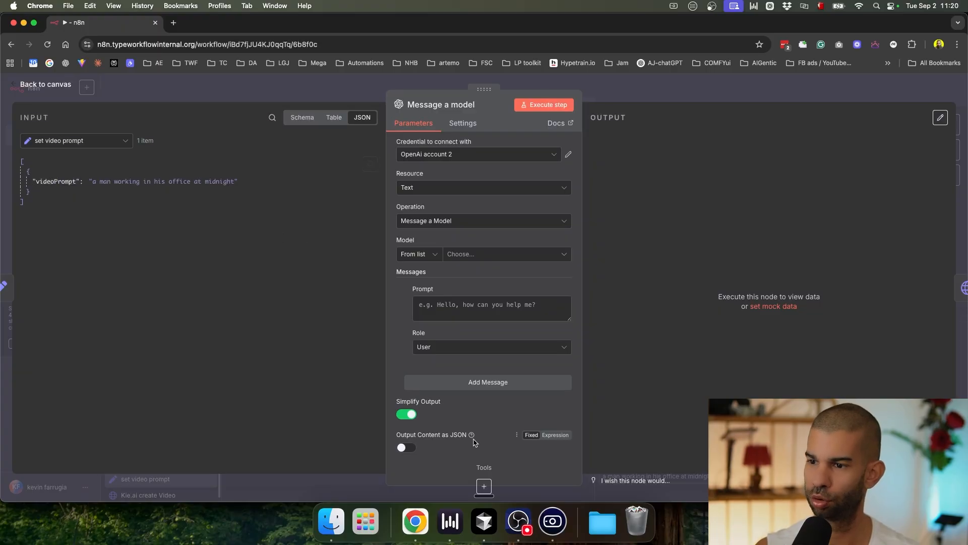
left_click(450, 382)
scroll(456, 399, "down", 3)
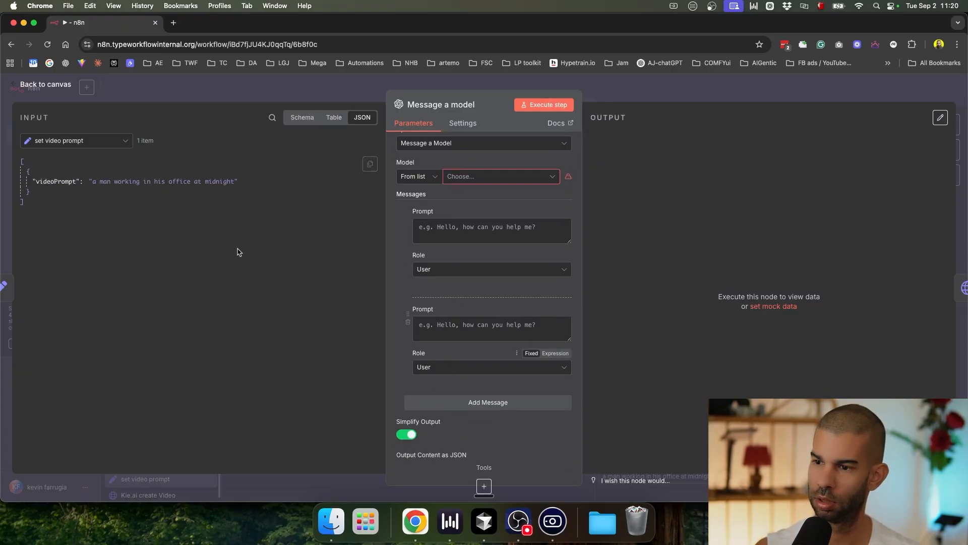
left_click_drag(55, 181, 461, 331)
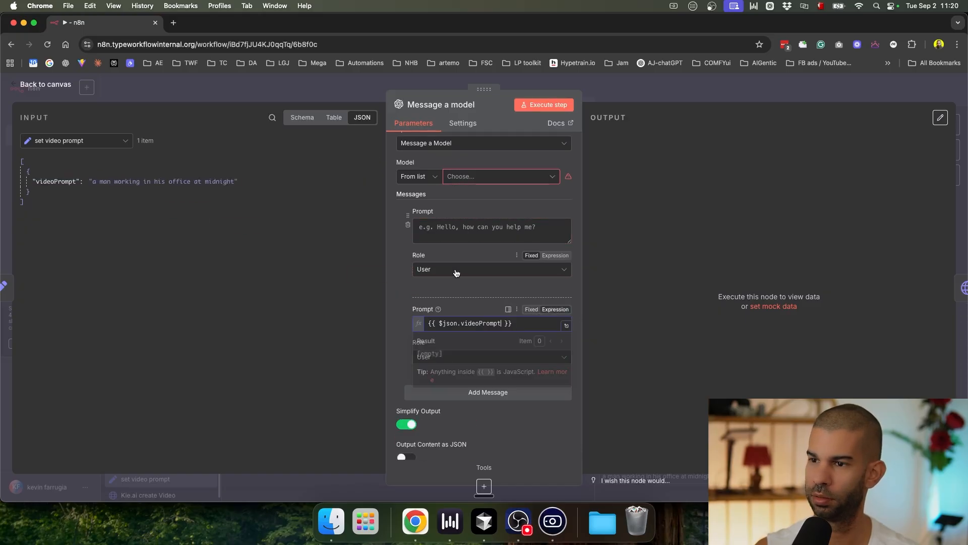
Step: Make the first message a System message and set the model to GPT-4.1
left_click(456, 270)
left_click(454, 347)
scroll(457, 279, "up", 2)
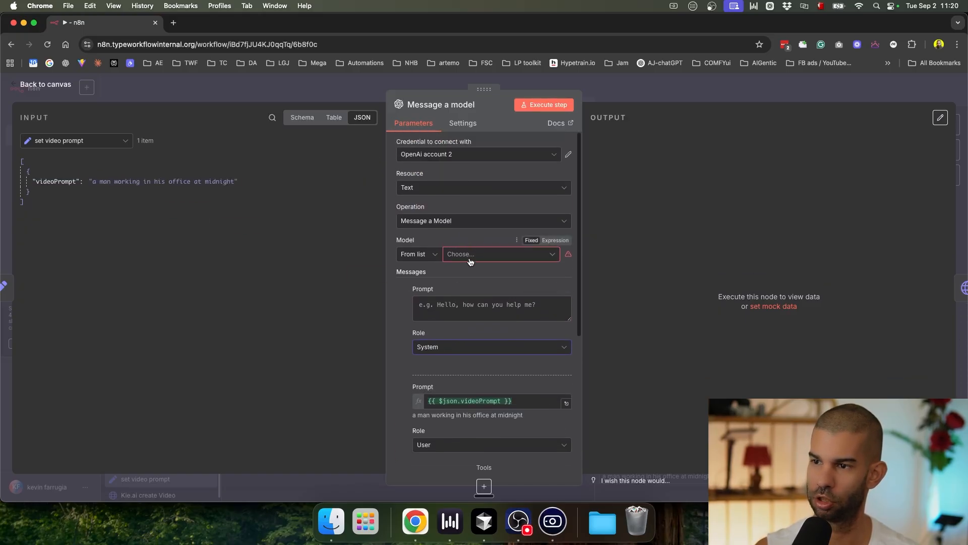
left_click(472, 255)
scroll(426, 333, "down", 5)
left_click(421, 335)
left_click(448, 304)
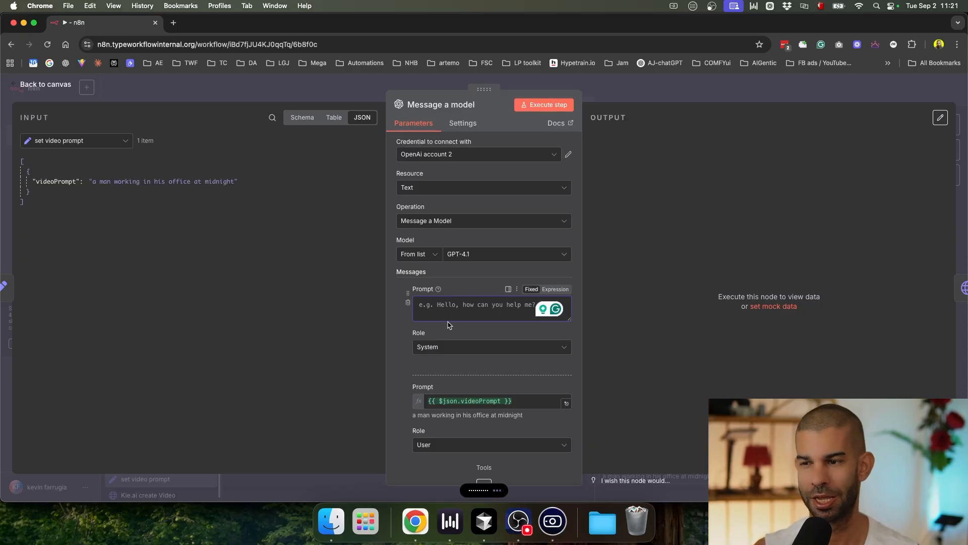
Step: Add 'limit it to 100 characters' to the system prompt and test-run the node
scroll(432, 299, "up", 3)
scroll(432, 301, "down", 3)
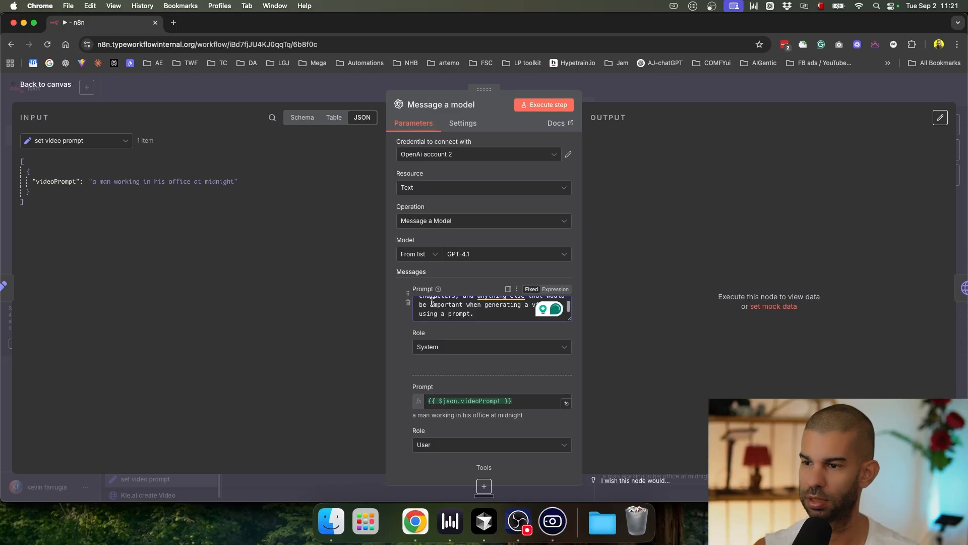
scroll(486, 315, "up", 5)
type("limit it to 100 characters")
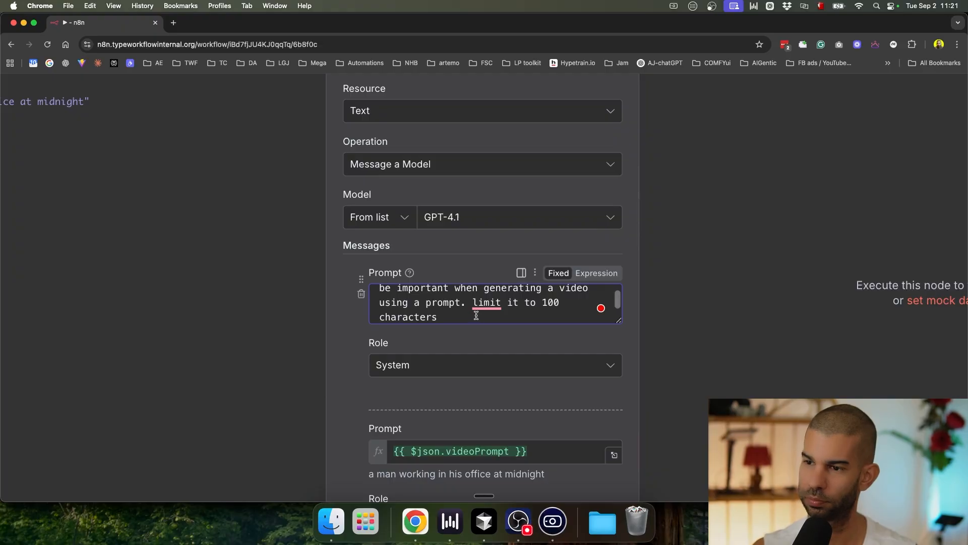
scroll(476, 315, "down", 5)
left_click(544, 107)
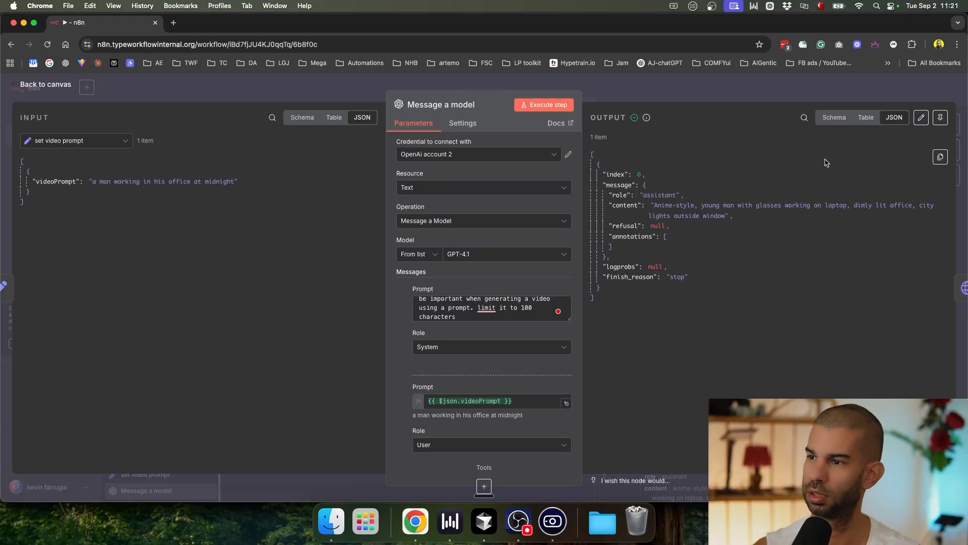
Step: Convert the system prompt to an expression and add a ##Rules section with the realism rule
scroll(754, 210, "up", 5)
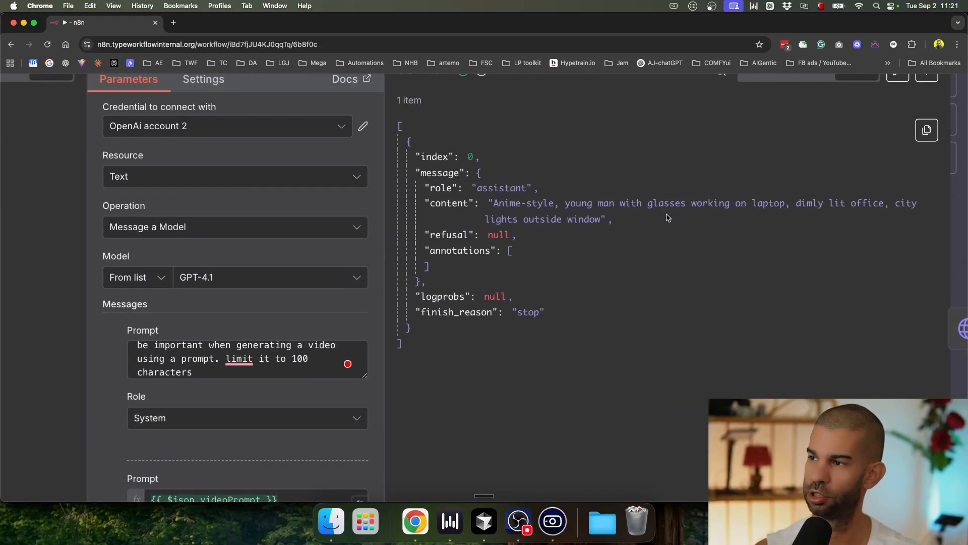
scroll(469, 222, "left", 10)
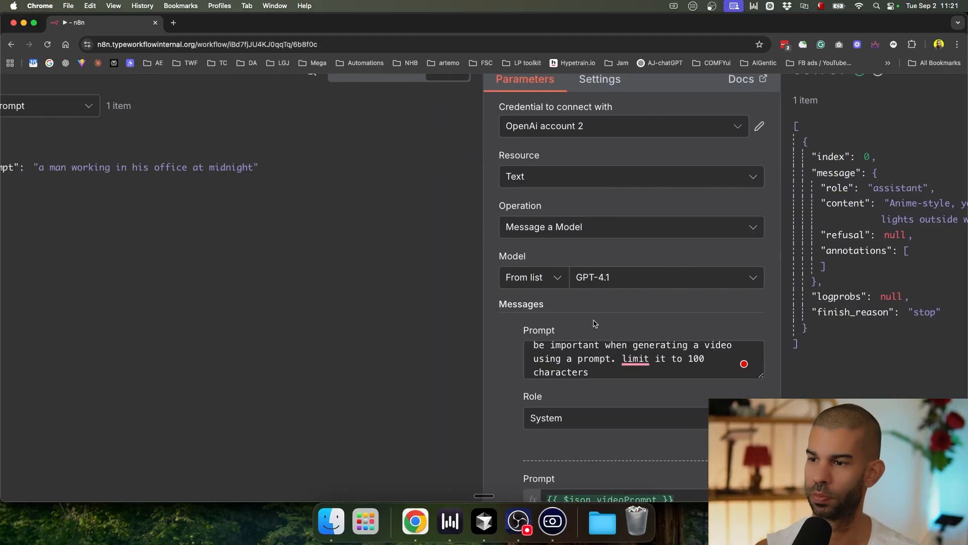
scroll(594, 324, "right", 3)
left_click(635, 330)
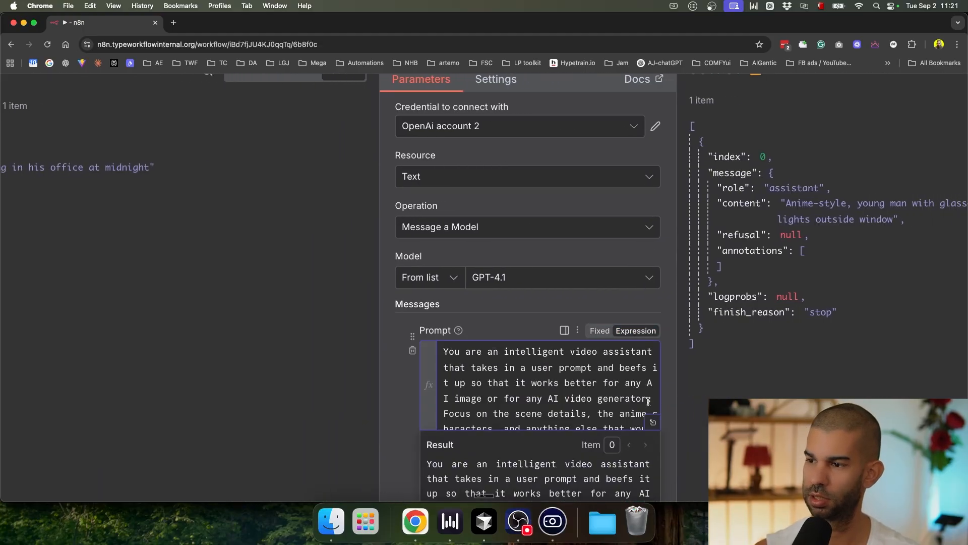
left_click(651, 419)
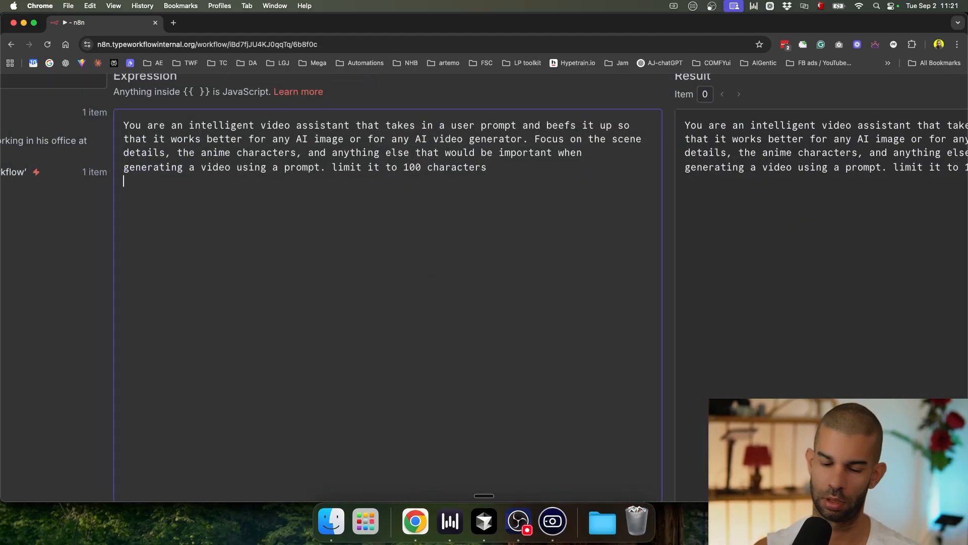
key("Return")
type("##Rules")
key("Return")
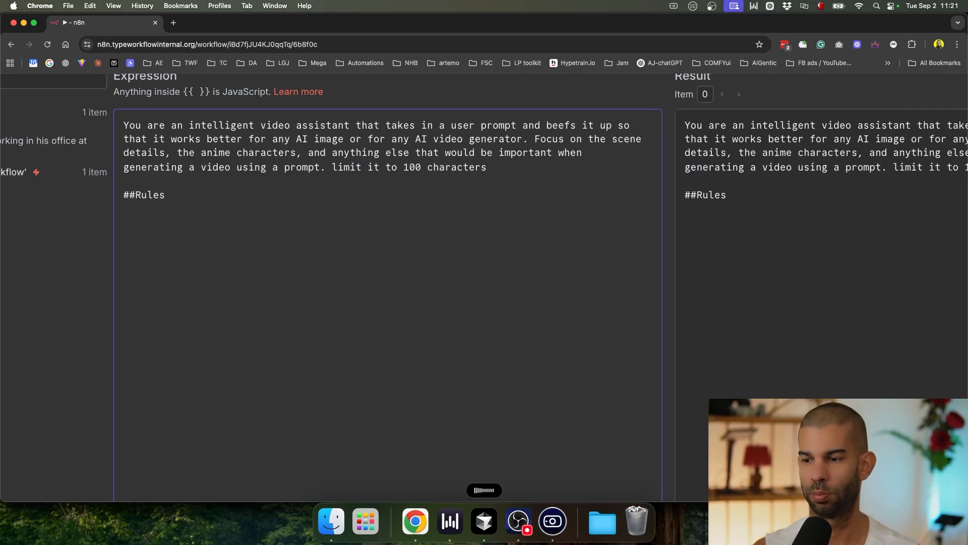
type("It is important that the scene is realistic.")
Step: Rerun the node to get a realistic midnight-office businessman prompt
scroll(364, 302, "down", 3)
scroll(364, 302, "down", 2)
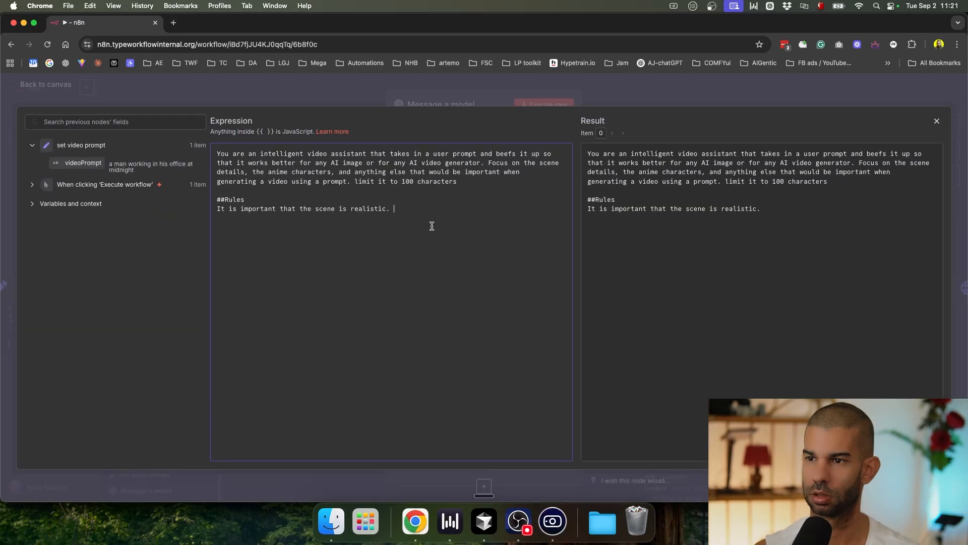
left_click(464, 100)
left_click(545, 105)
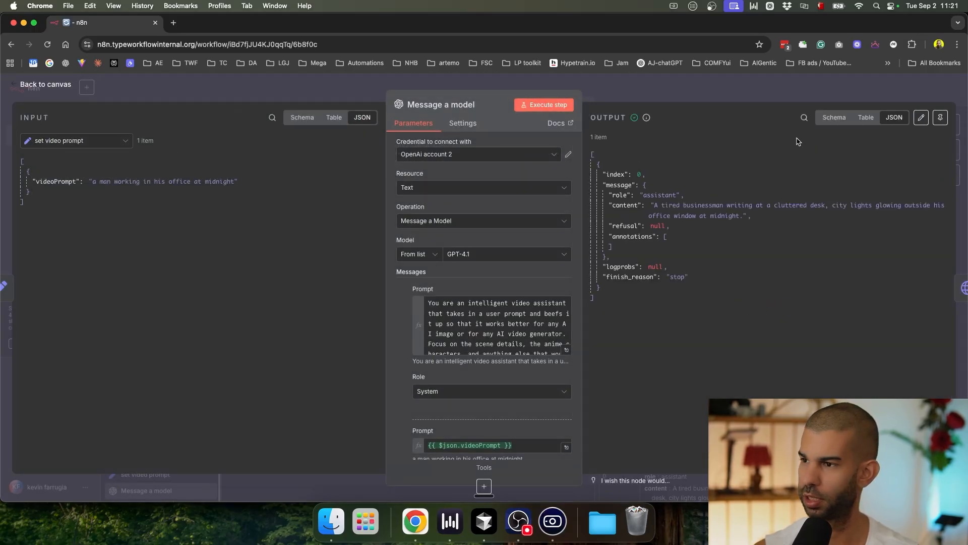
Step: Place the caret in the system prompt text to edit it
scroll(752, 207, "up", 3)
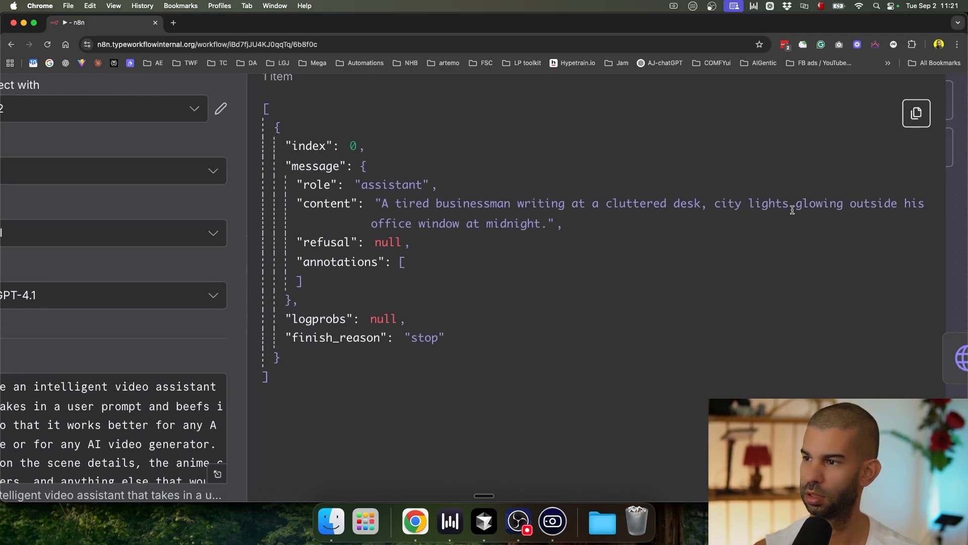
scroll(791, 209, "left", 2)
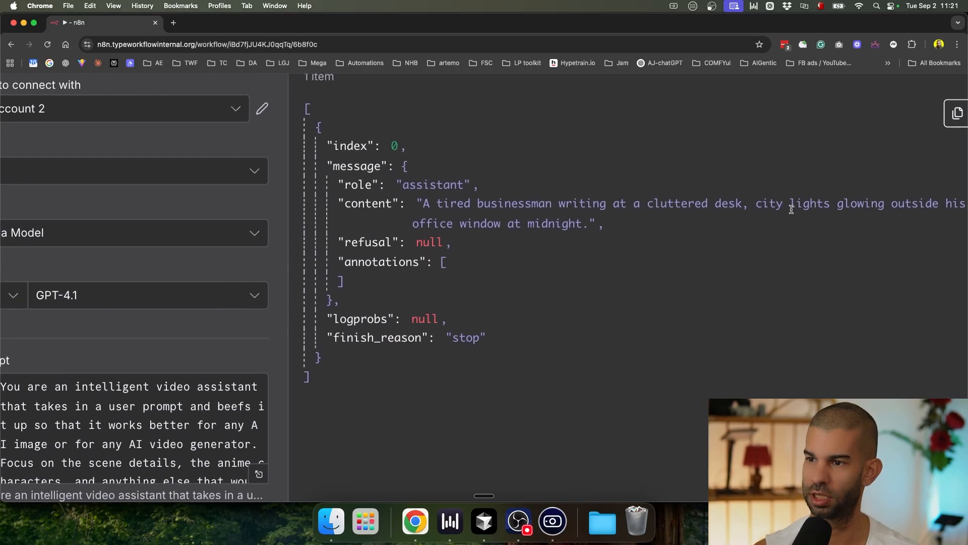
scroll(140, 285, "left", 3)
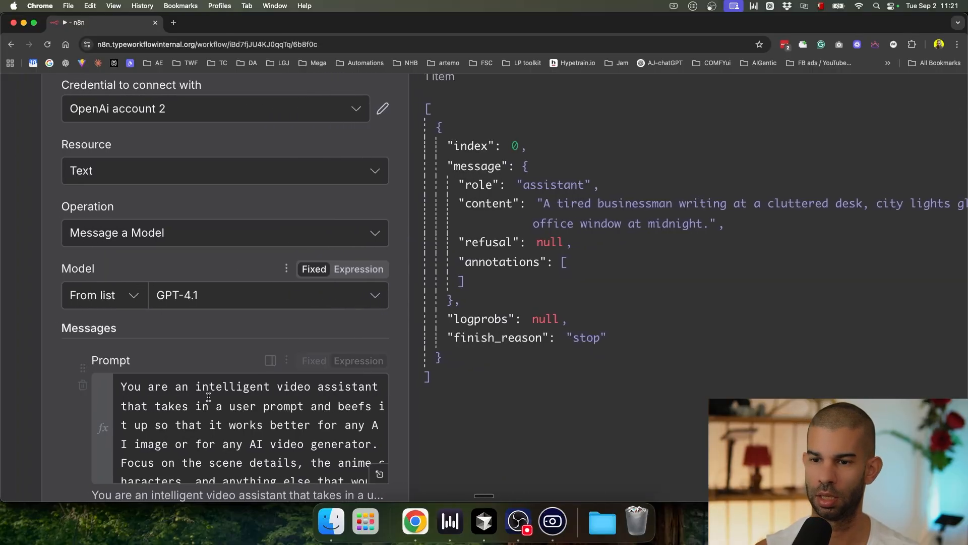
scroll(205, 400, "down", 5)
left_click(276, 213)
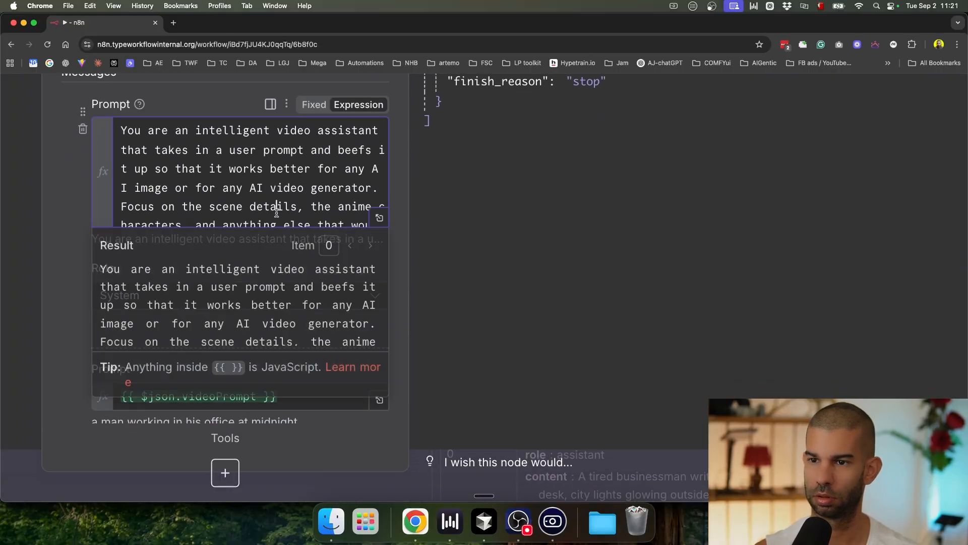
left_click(272, 177)
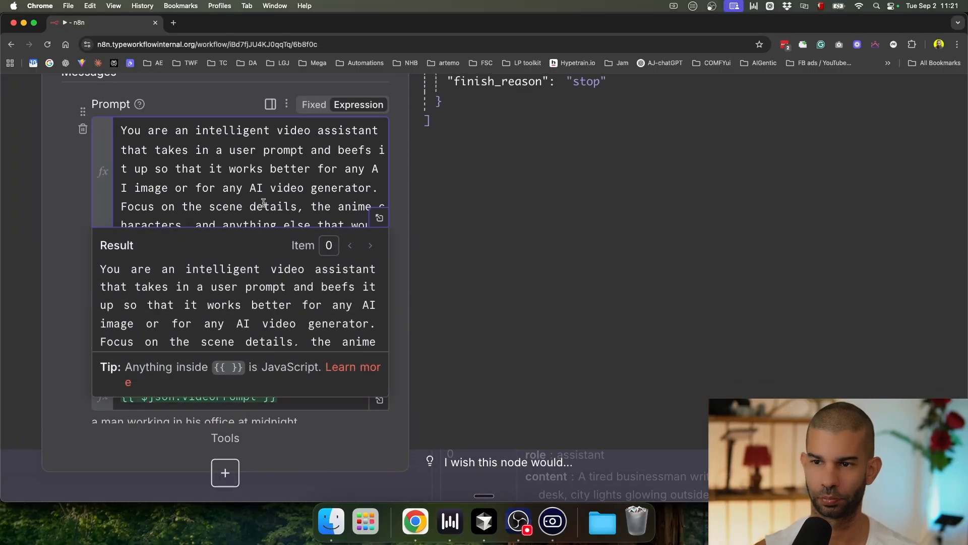
scroll(263, 203, "up", 1)
scroll(132, 227, "down", 4)
scroll(131, 227, "left", 2)
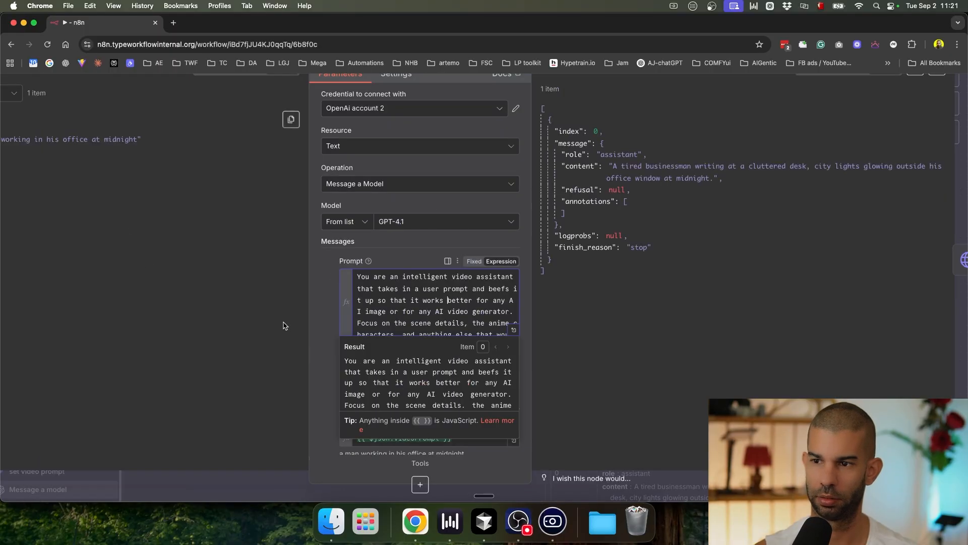
left_click(331, 317)
scroll(447, 301, "down", 2)
left_click(465, 249)
Step: Raise the prompt's limit to 300 characters and rerun for a longer anime-style scene
scroll(466, 249, "down", 1)
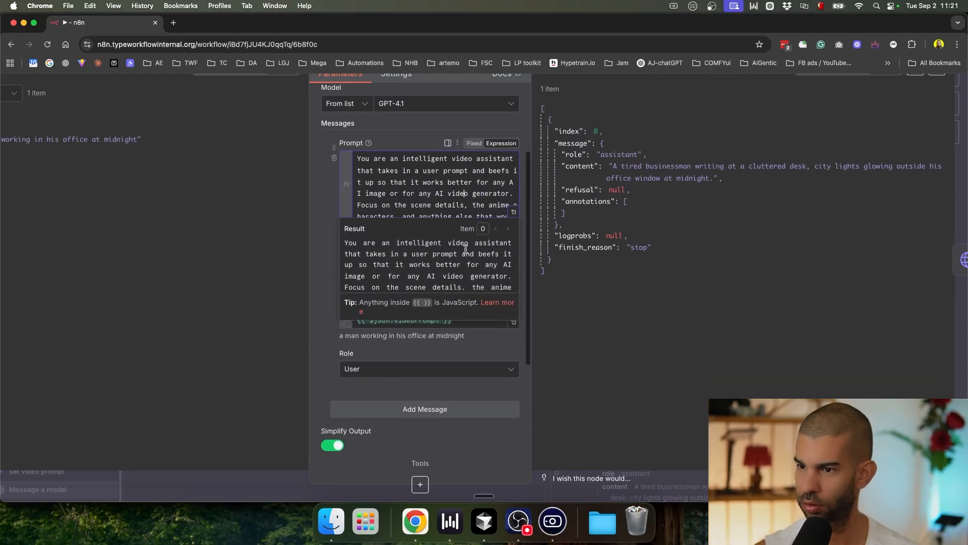
scroll(466, 249, "up", 1)
scroll(465, 251, "down", 2)
key("Down")
key("Down")
key("Down")
key("Down")
key("Down")
key("Down")
key("Down")
key("Up")
key("Up")
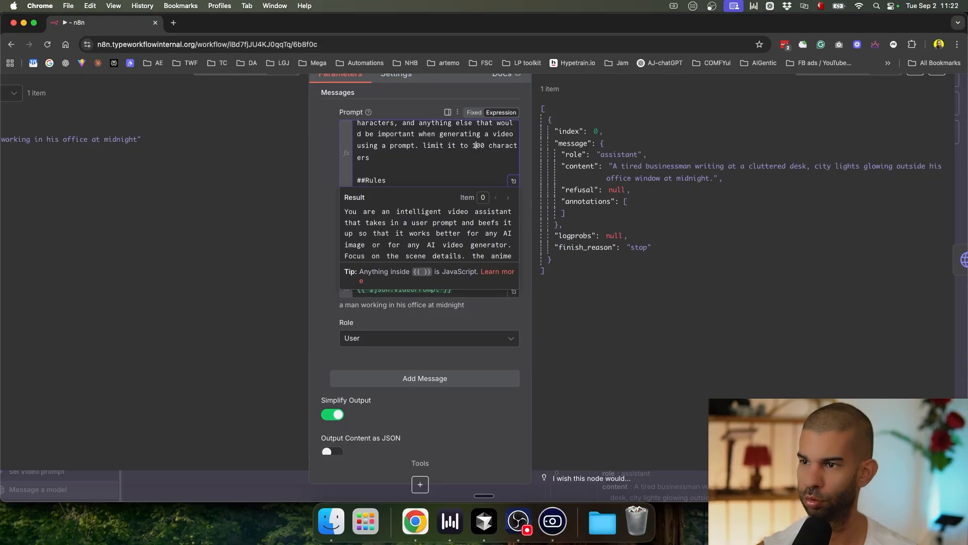
left_click(303, 264)
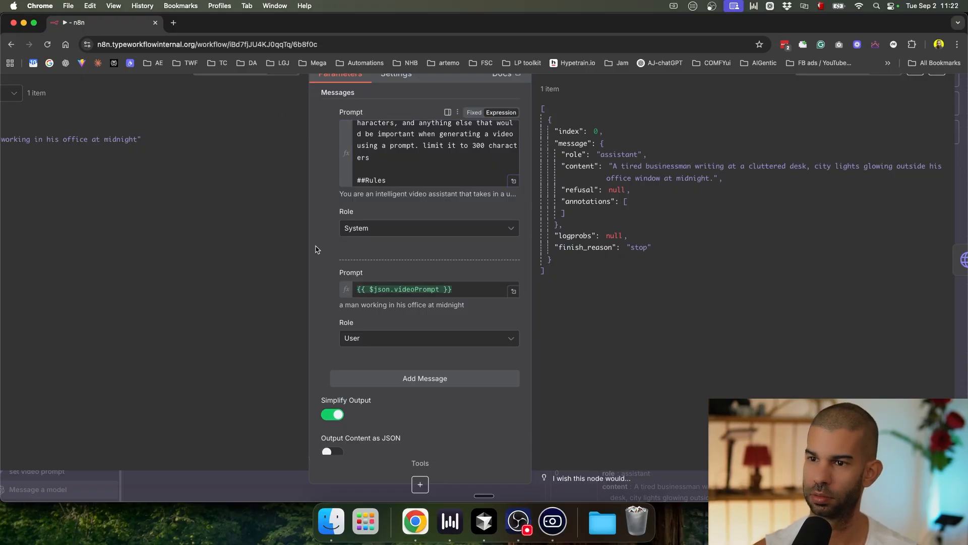
left_click(513, 76)
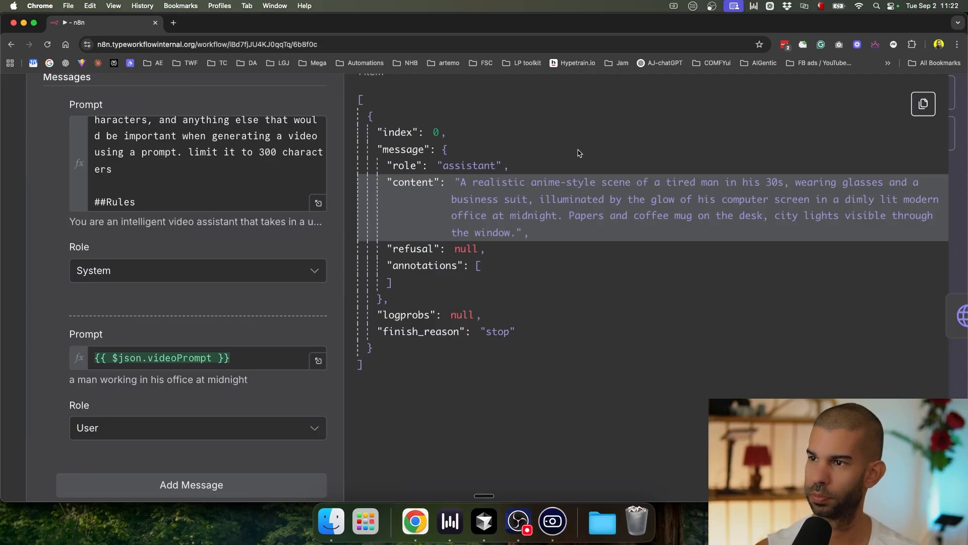
scroll(566, 152, "down", 5)
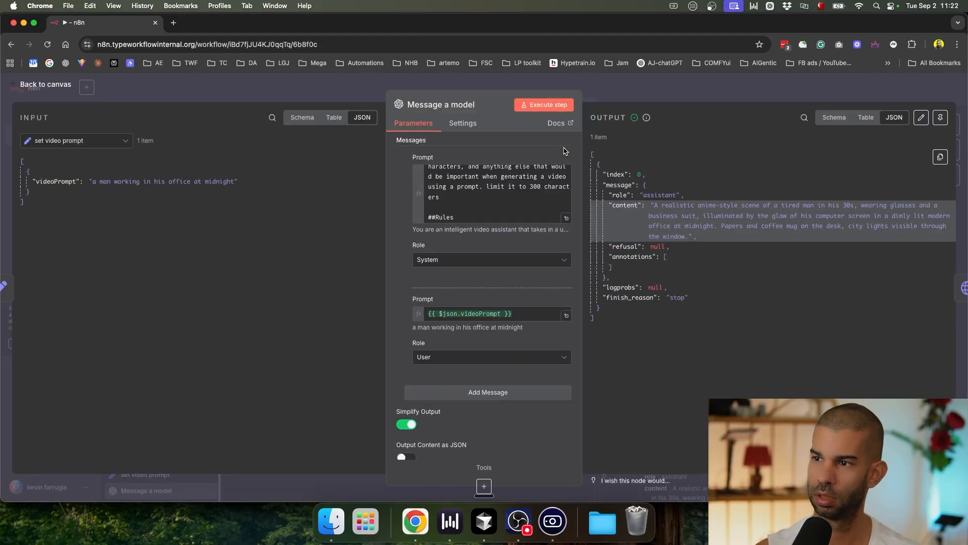
Step: Map the Kie.ai create Video request body's prompt to {{ $json.message.content }}
left_click(676, 86)
double_click(552, 247)
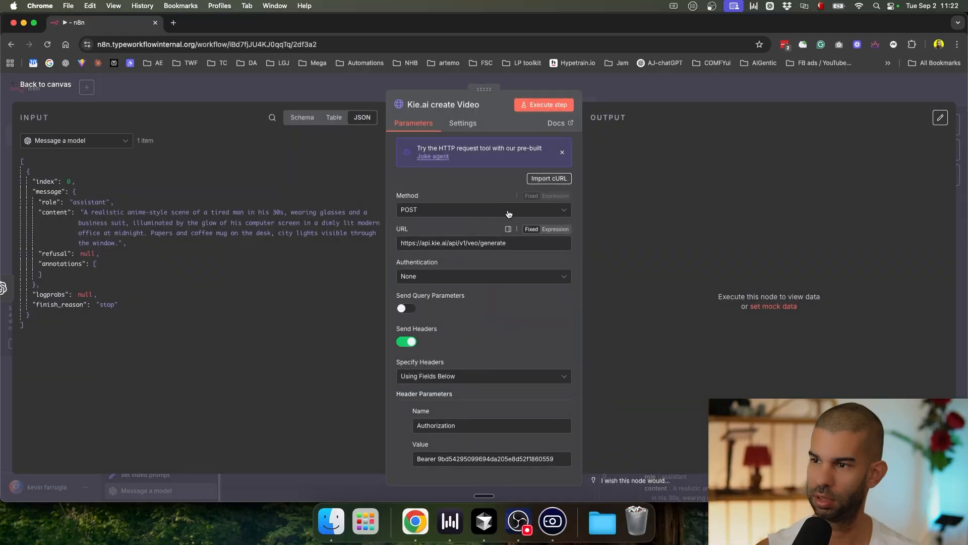
scroll(554, 353, "down", 10)
left_click(566, 369)
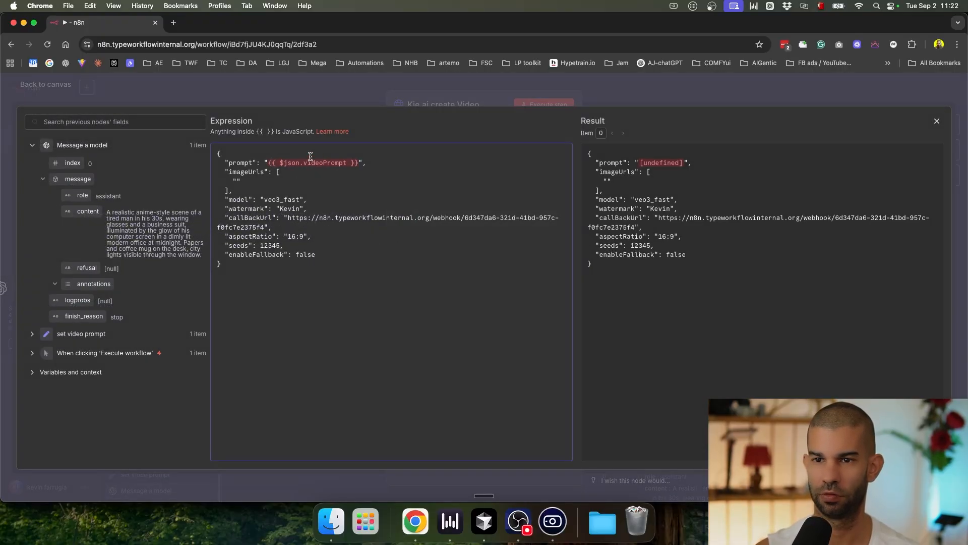
scroll(284, 172, "up", 5)
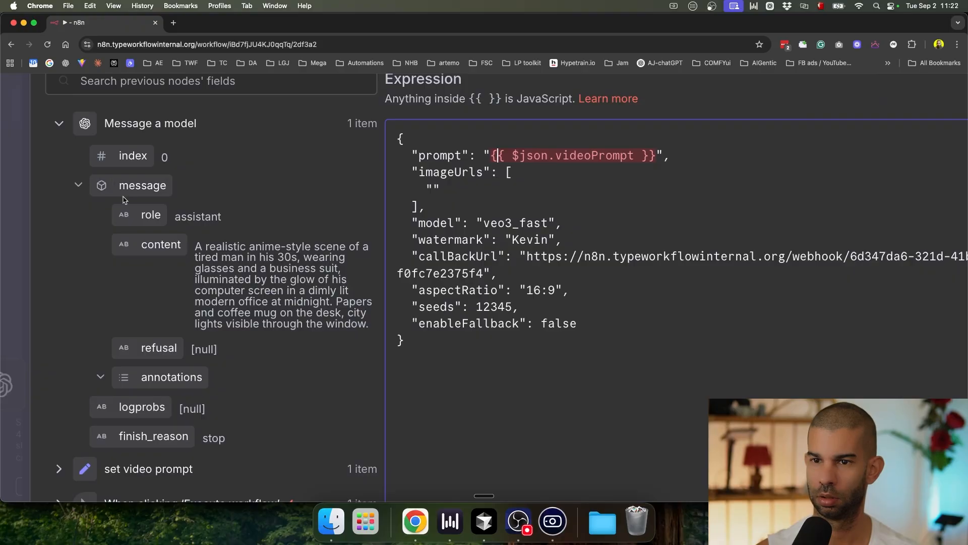
double_click(585, 155)
type("mess")
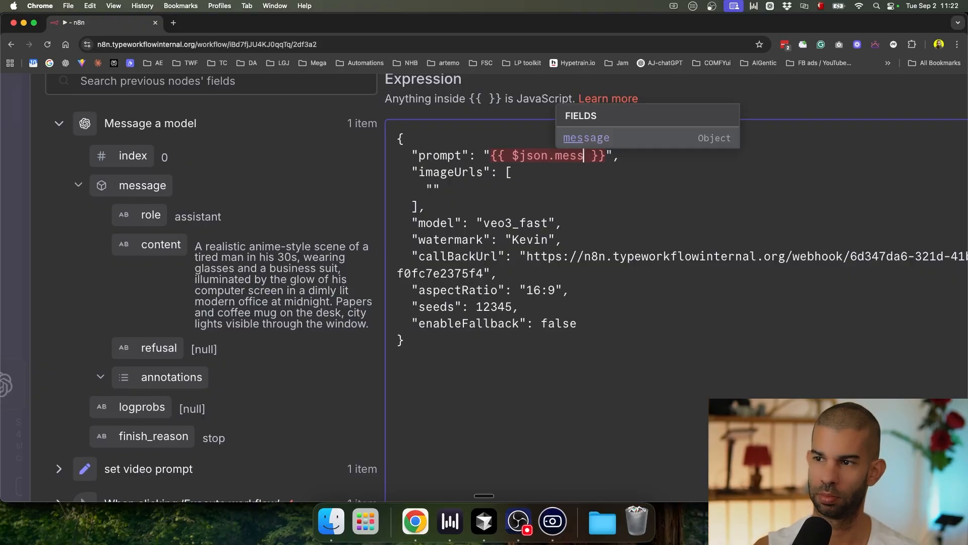
type("age.content")
left_click(609, 216)
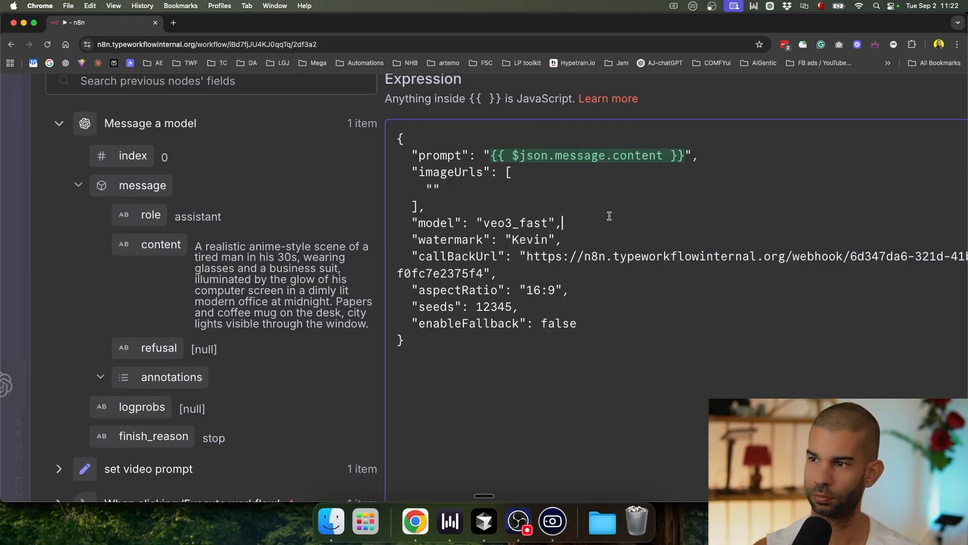
Step: Check the request body's Result preview and return to the workflow canvas
scroll(609, 216, "down", 5)
scroll(659, 173, "up", 5)
left_click(667, 210)
key("super+a")
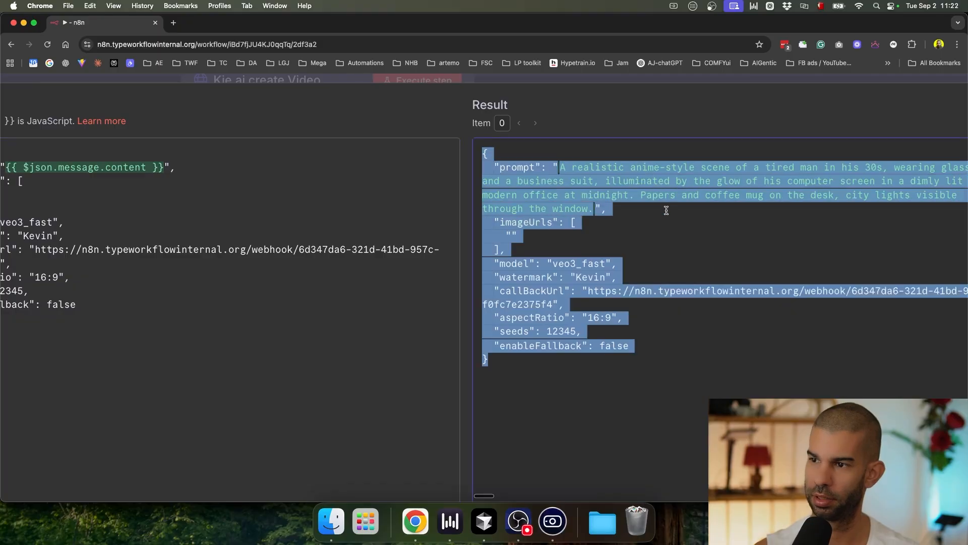
left_click_drag(594, 82, 583, 106)
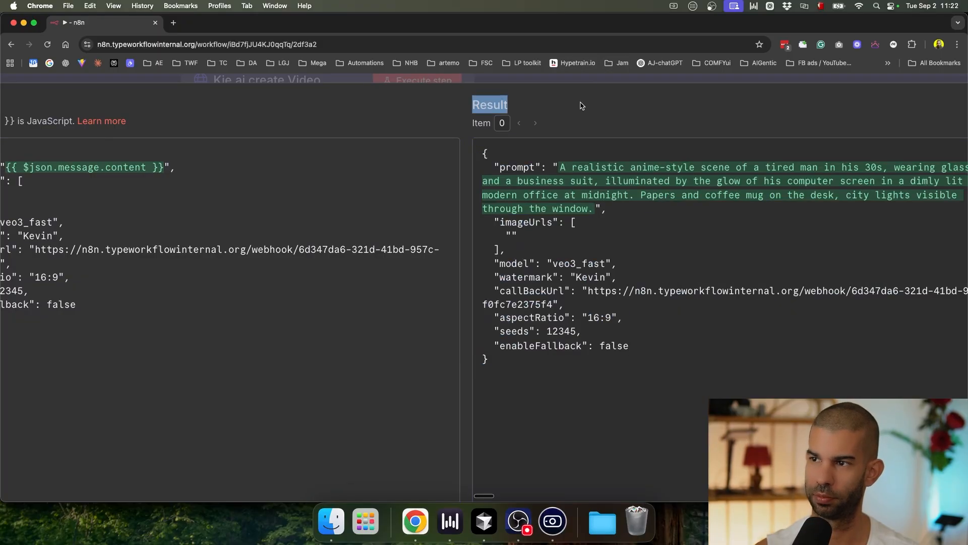
scroll(559, 83, "down", 5)
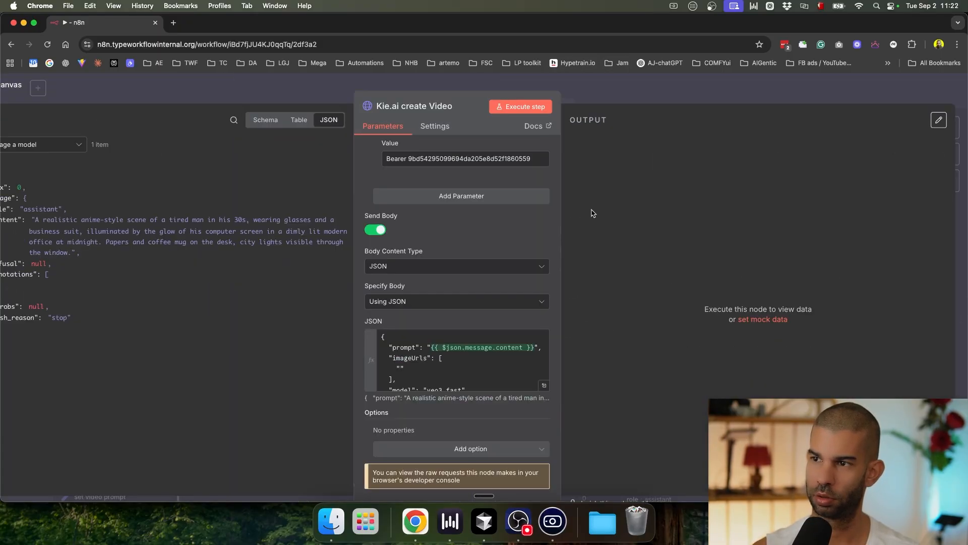
left_click(621, 89)
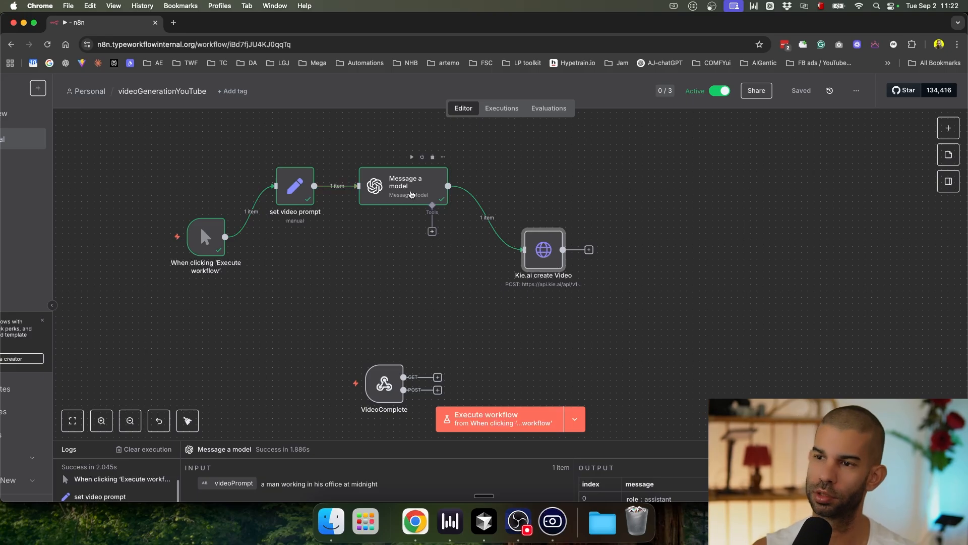
mouse_move(480, 223)
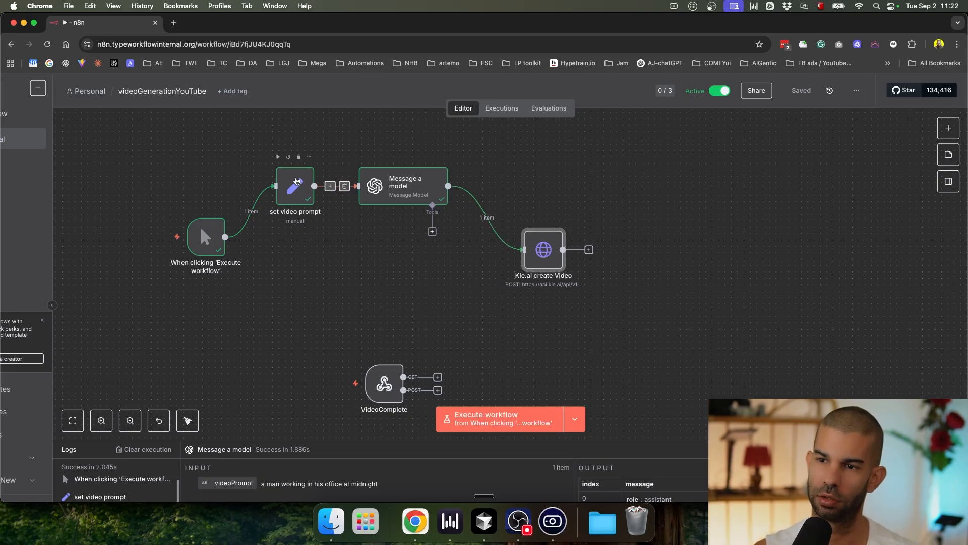
double_click(295, 186)
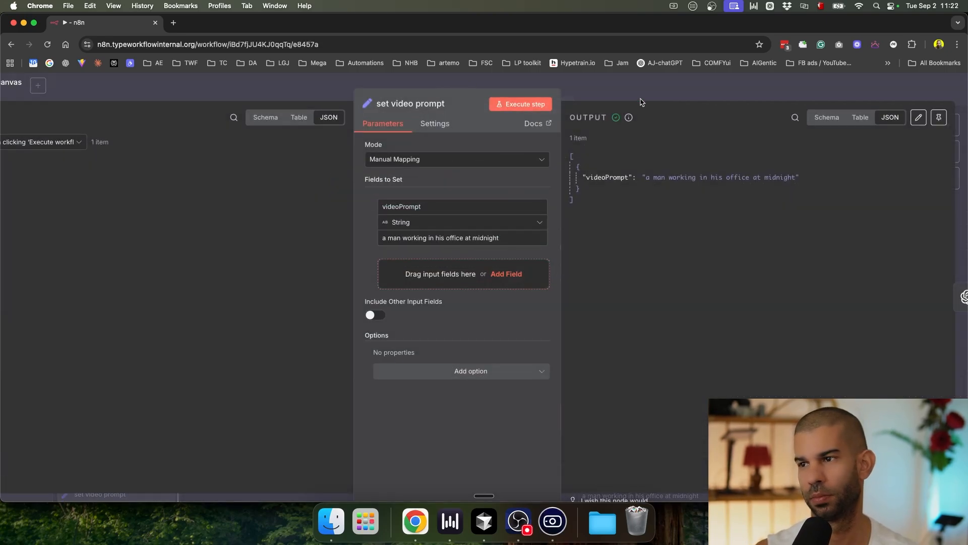
left_click(646, 92)
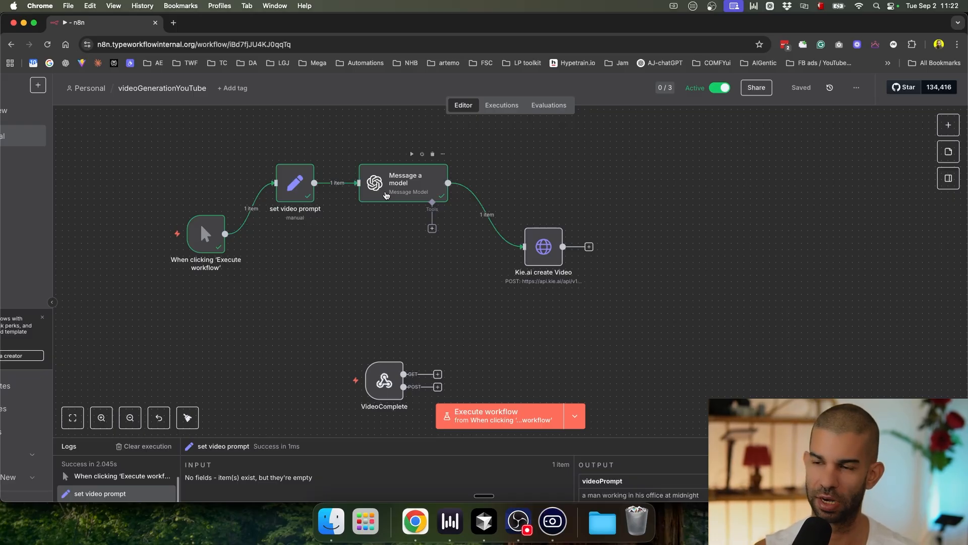
scroll(386, 196, "up", 5)
scroll(395, 231, "down", 5)
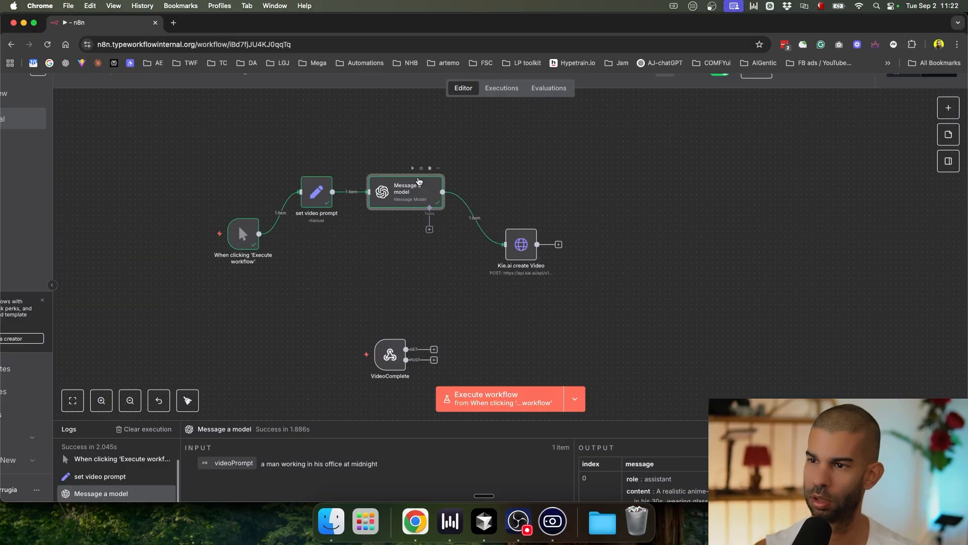
Step: Add an ##Output heading to the Message a model system prompt
double_click(420, 181)
scroll(445, 332, "down", 5)
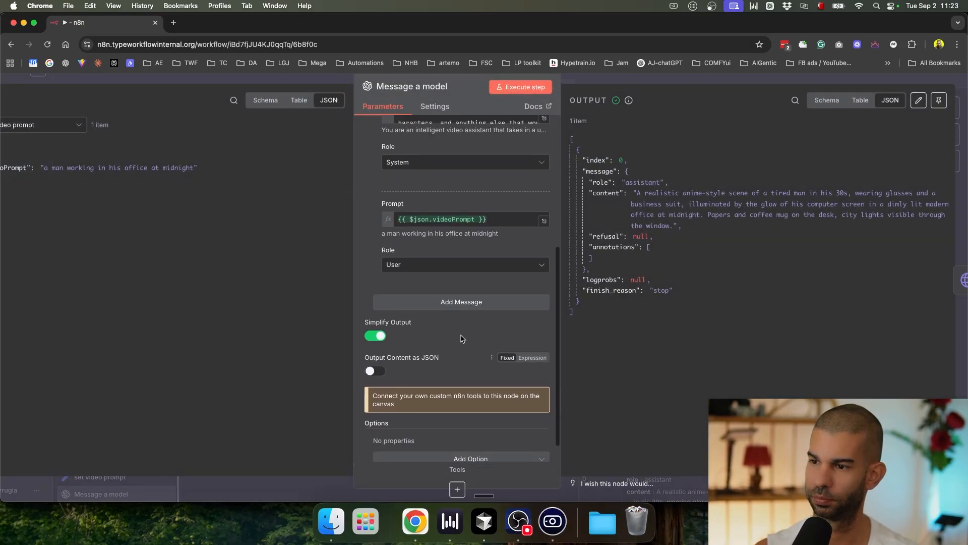
scroll(536, 307, "up", 4)
left_click(546, 314)
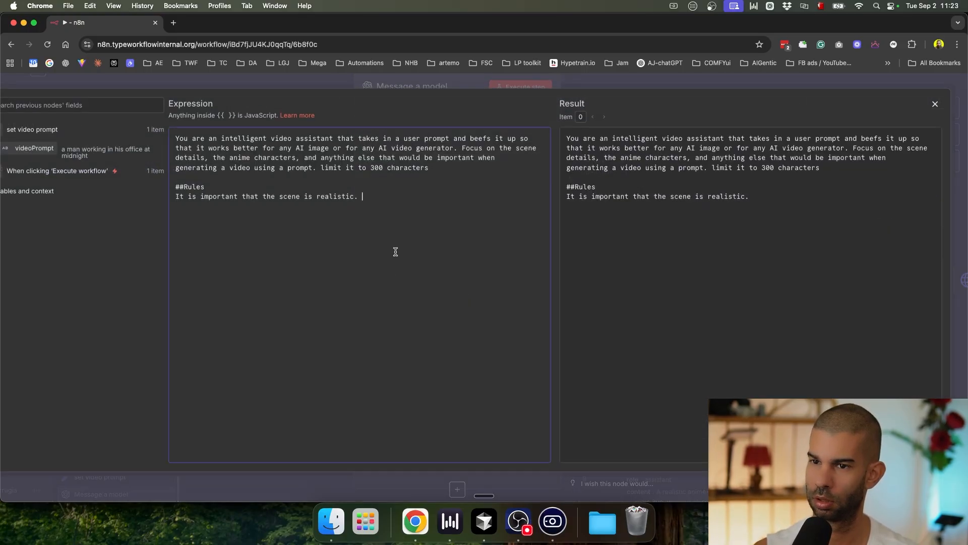
type("utp")
key("Return")
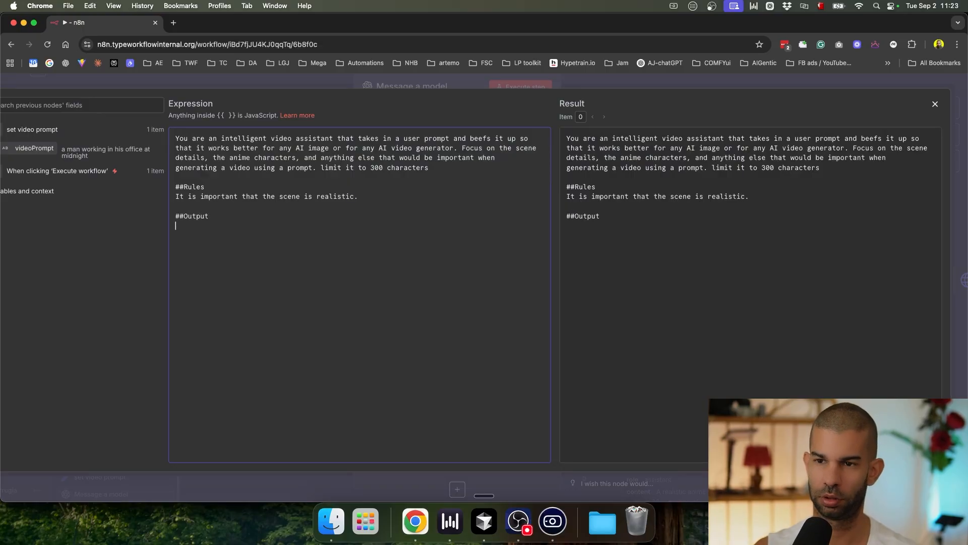
scroll(229, 236, "up", 5)
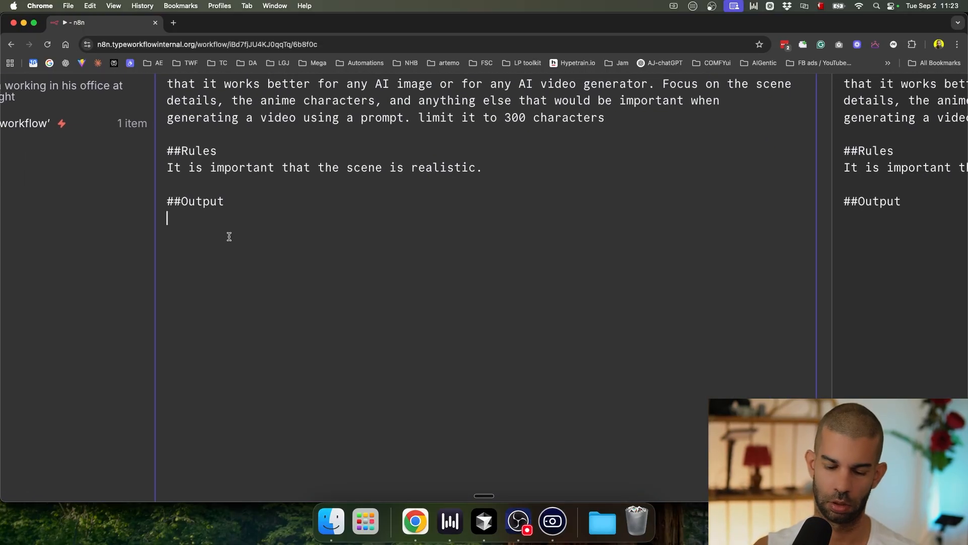
Step: Require 3 scenes in a scene1/scene2/scene3 list format, then rerun the node
type("You need ")
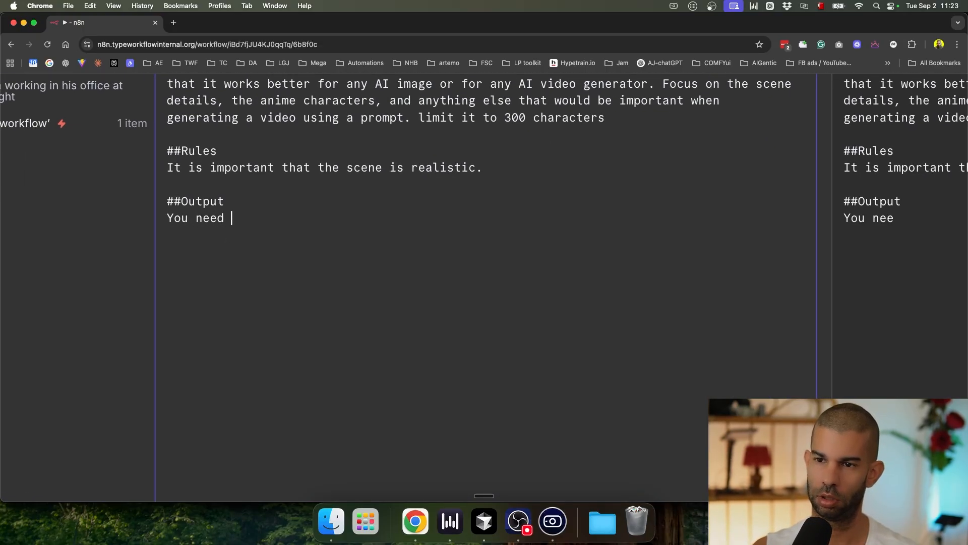
type("to output 3 scene")
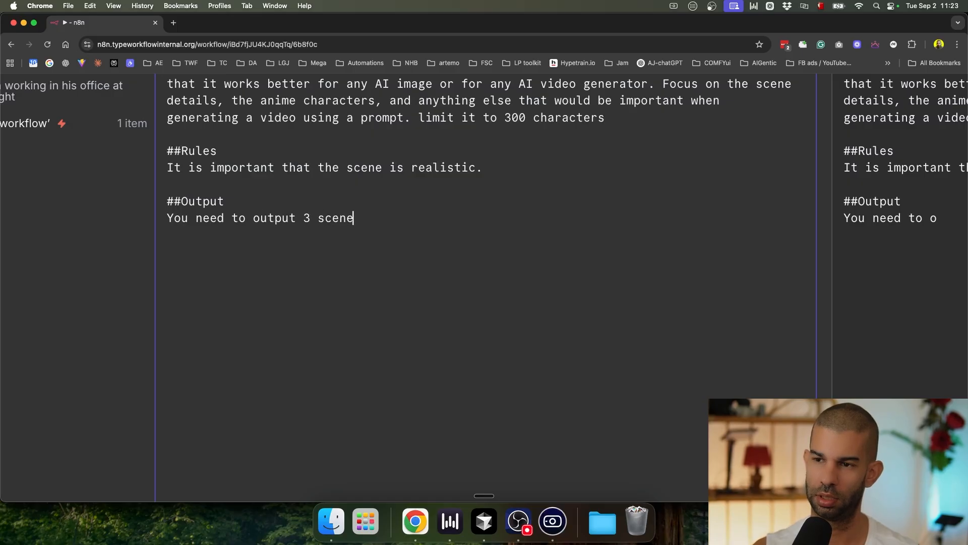
type("s based on the user promp")
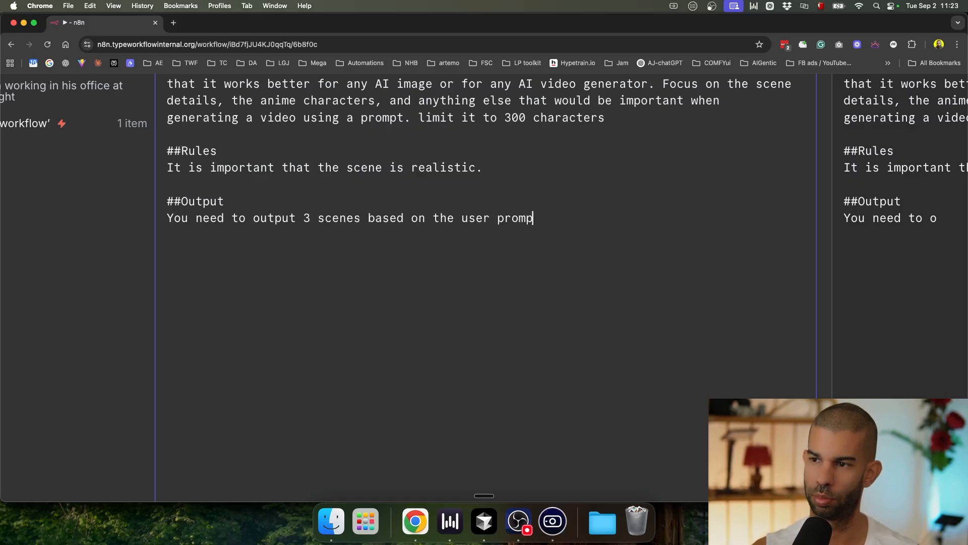
type("t, in this format:")
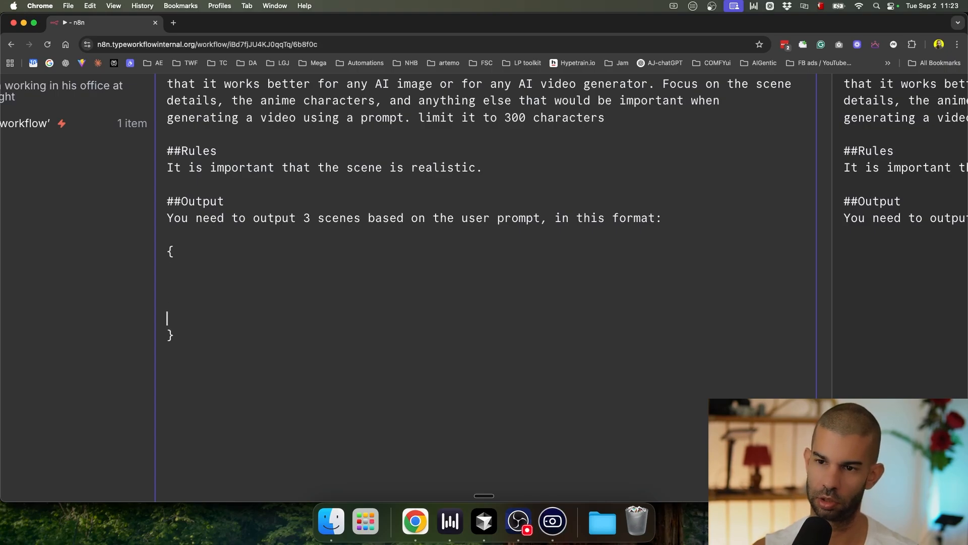
type("  {  [")
key("Return")
key("Return")
type("\"scene1\",")
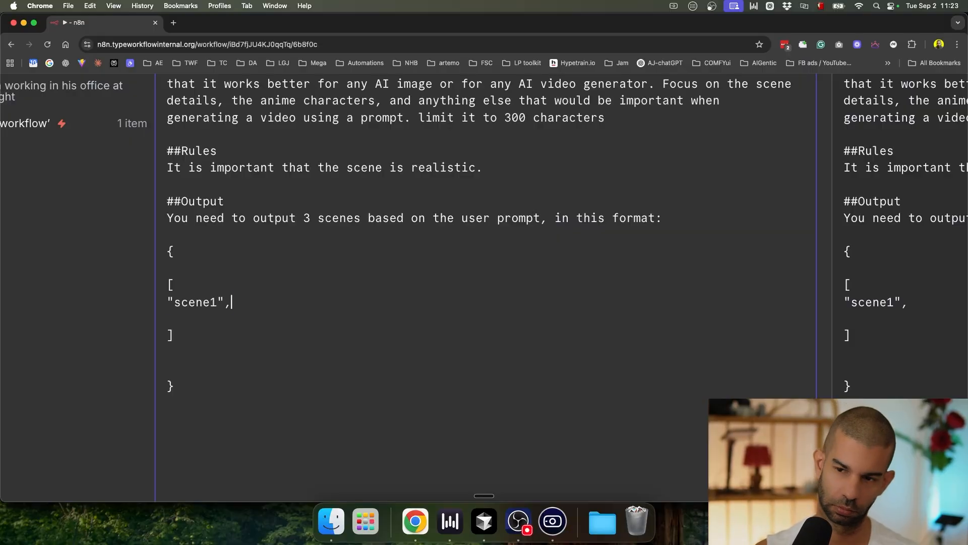
key("shift+super+Left")
key("super+c")
key("Right")
key("Return")
key("super+v")
key("Return")
key("super+v")
key("Left")
key("Left")
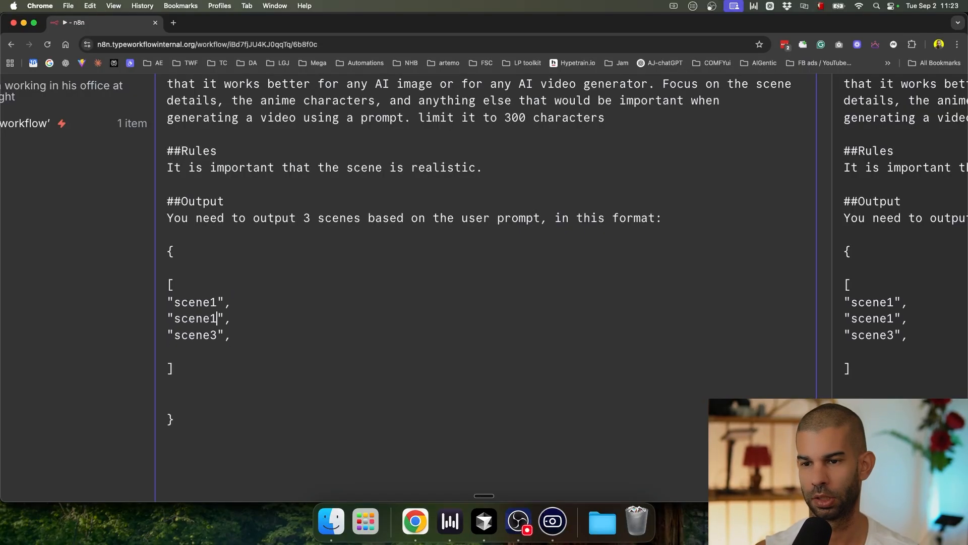
key("super+0")
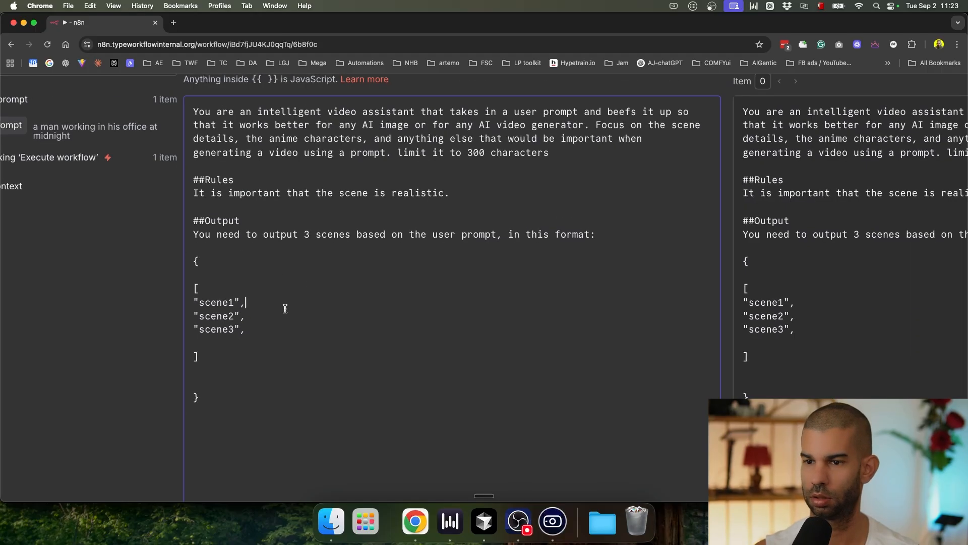
left_click(634, 87)
left_click(544, 104)
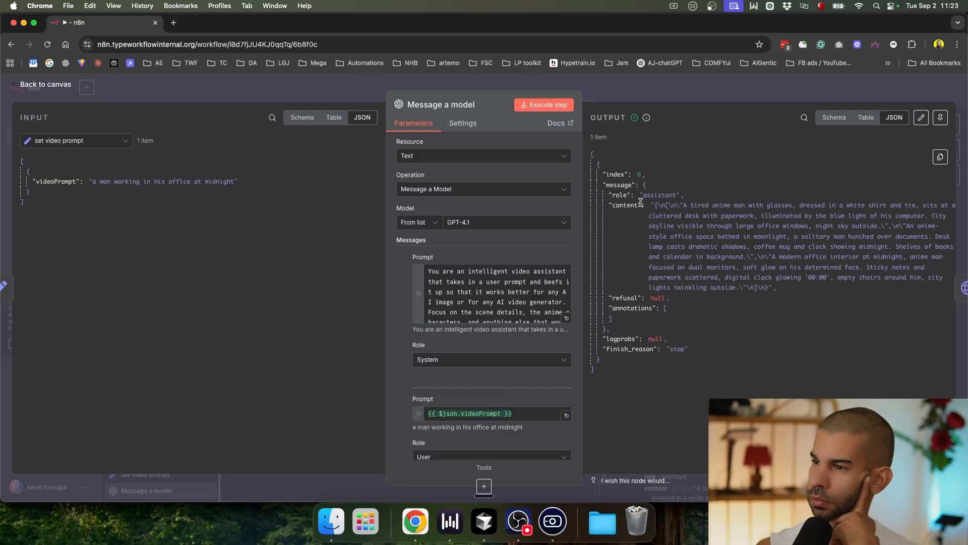
Step: Inspect the three scene descriptions in the model's text output
left_click_drag(640, 196, 714, 297)
left_click(715, 254)
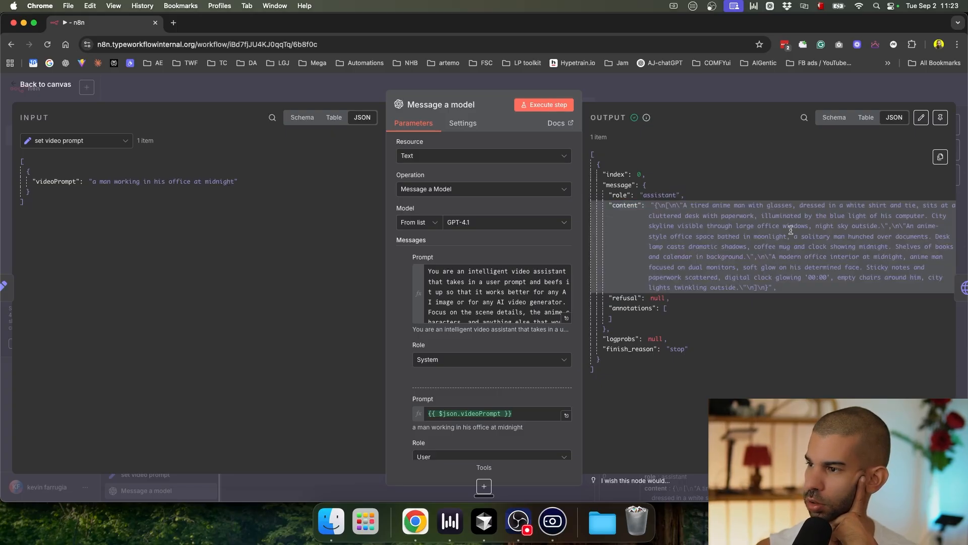
scroll(780, 235, "up", 5)
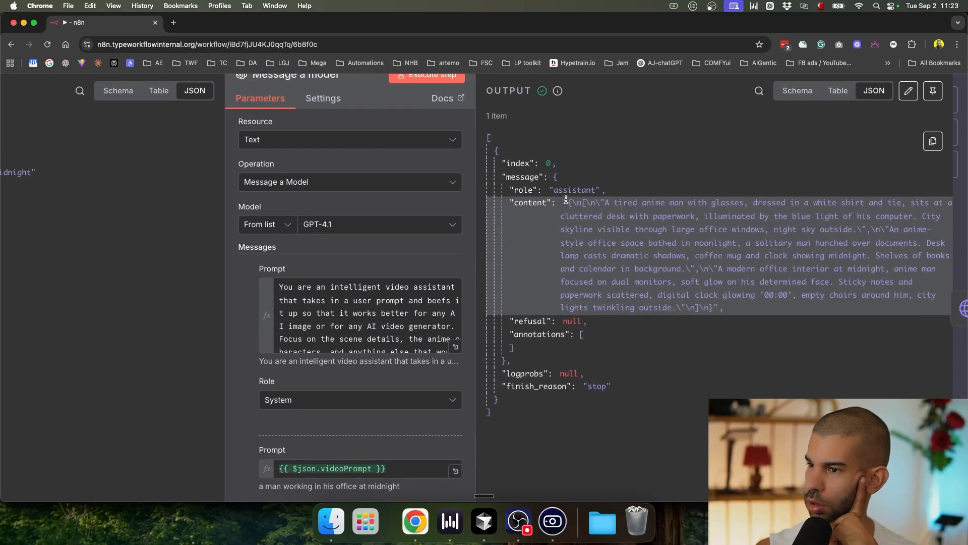
left_click_drag(866, 231, 921, 230)
left_click_drag(678, 258, 741, 256)
left_click(640, 206)
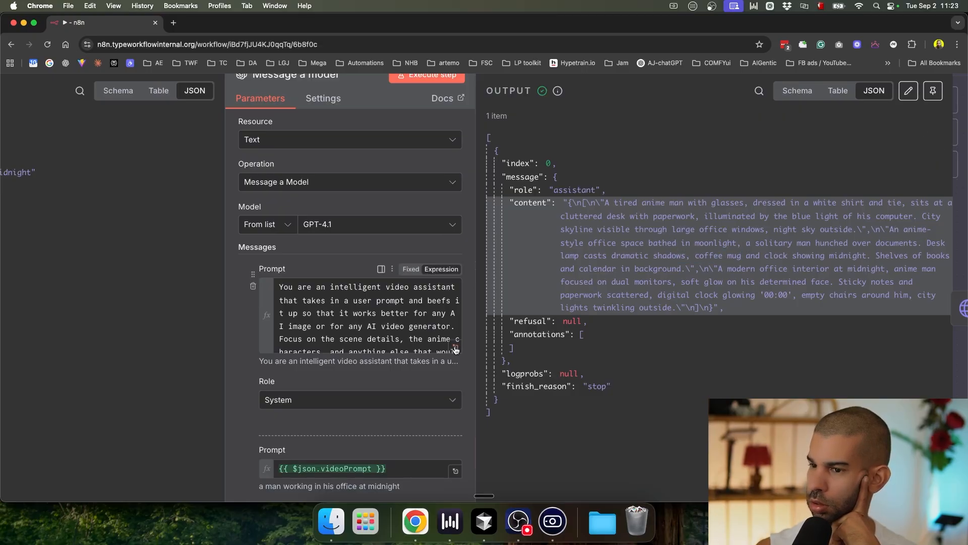
scroll(363, 388, "down", 2)
scroll(255, 446, "down", 5)
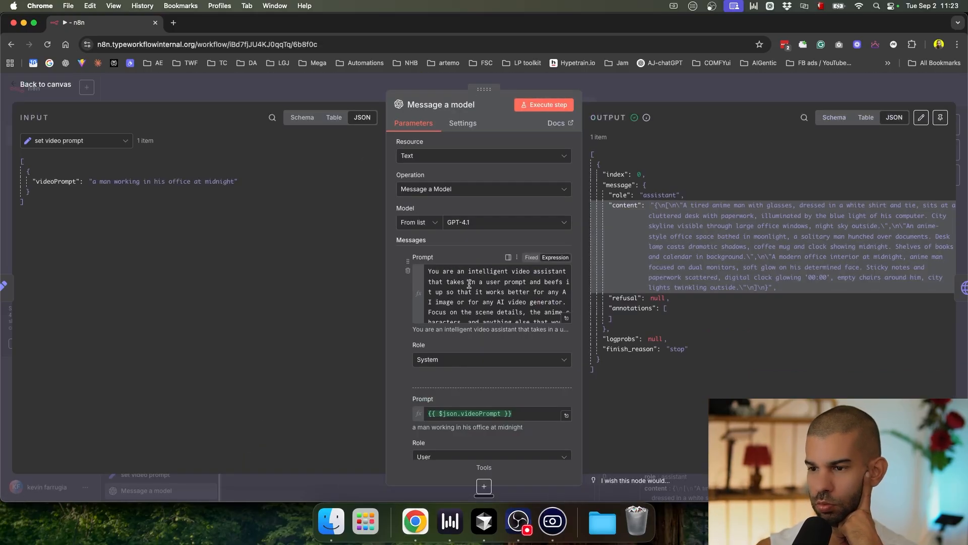
scroll(469, 283, "down", 10)
Step: Enable Output Content as JSON and rerun to get a three-item scenes array
left_click(406, 355)
scroll(504, 318, "up", 8)
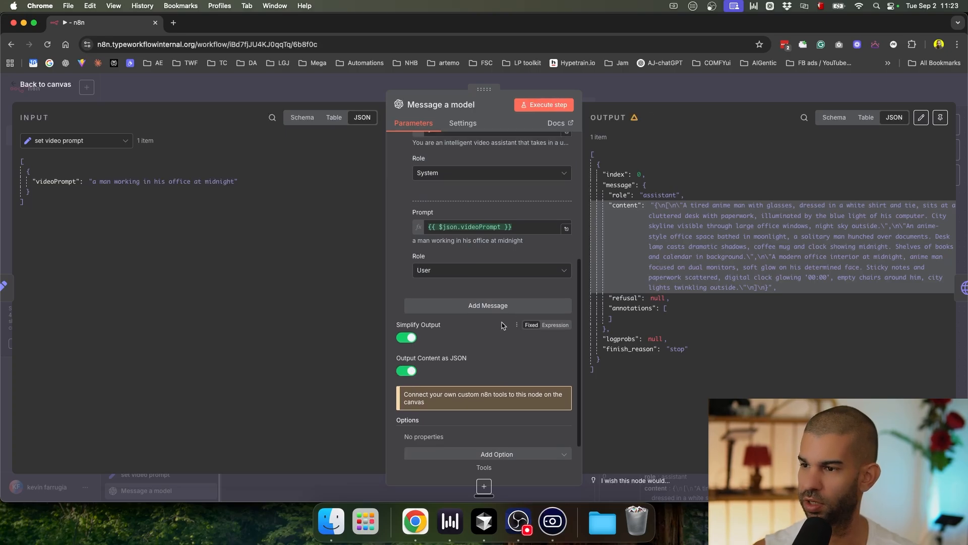
left_click(545, 104)
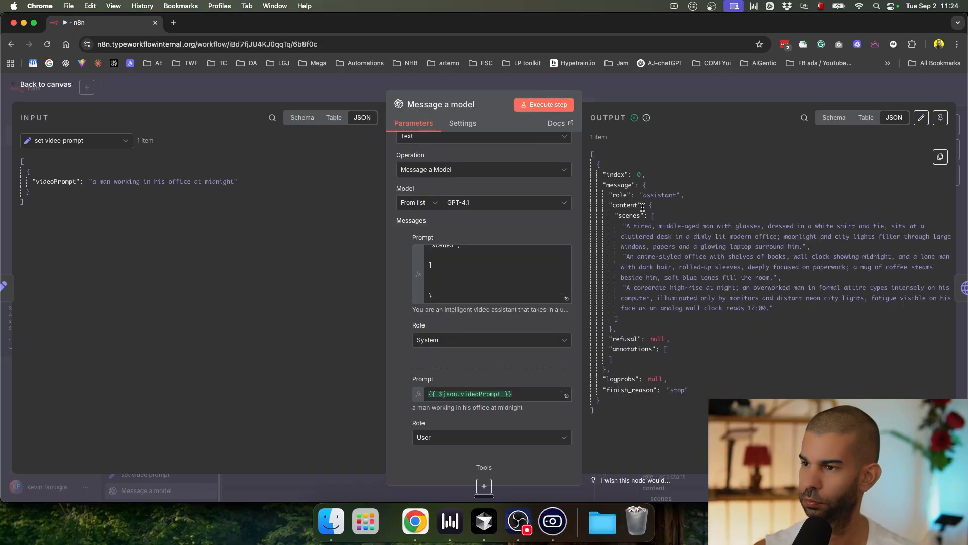
left_click_drag(630, 216, 676, 298)
left_click(705, 275)
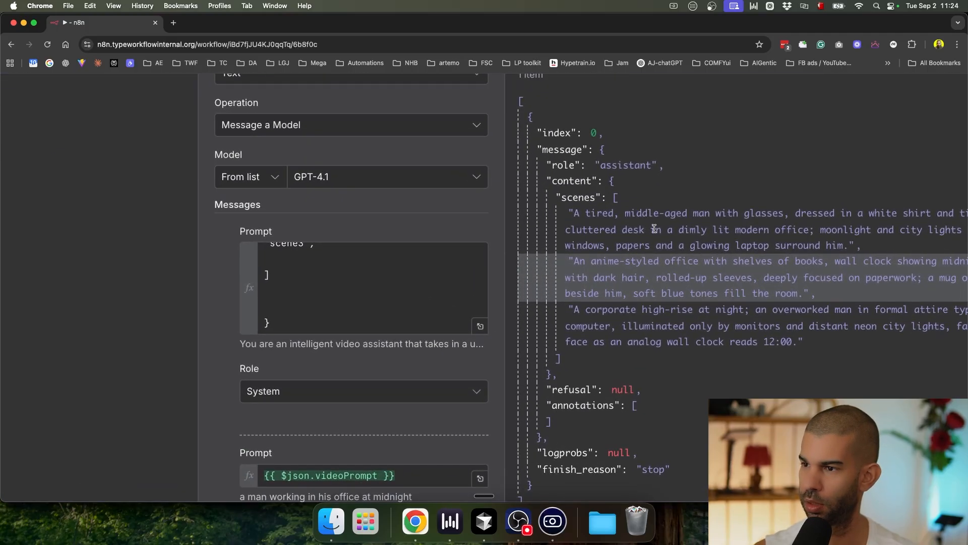
scroll(654, 229, "right", 2)
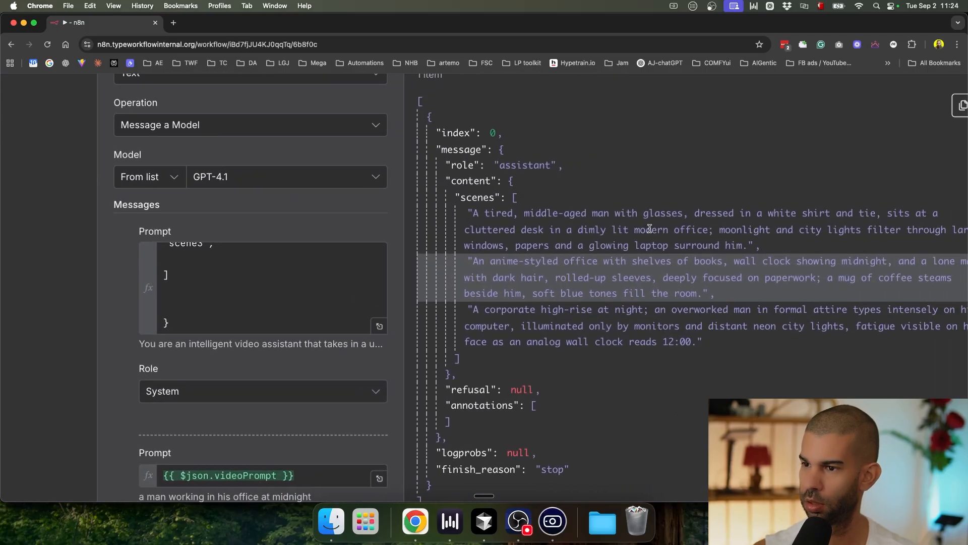
left_click_drag(524, 312, 591, 311)
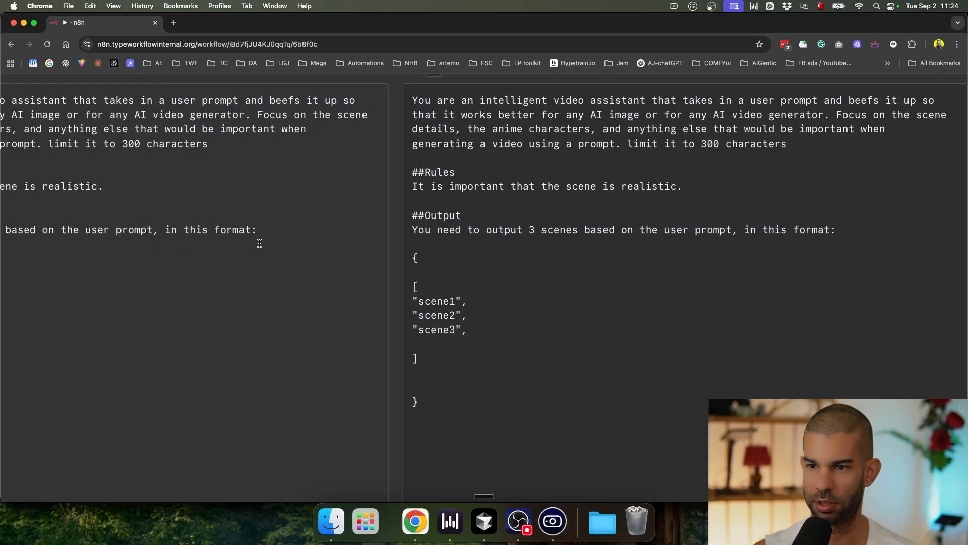
Step: Reword the realism rule to say the scenes are realistic
scroll(260, 242, "left", 3)
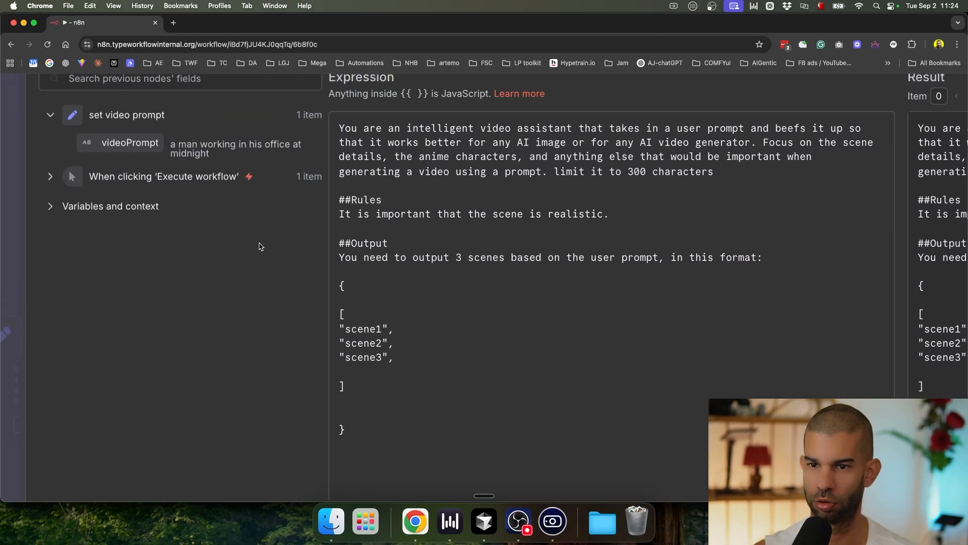
scroll(259, 242, "down", 3)
scroll(286, 294, "up", 3)
scroll(285, 294, "down", 2)
scroll(287, 297, "right", 2)
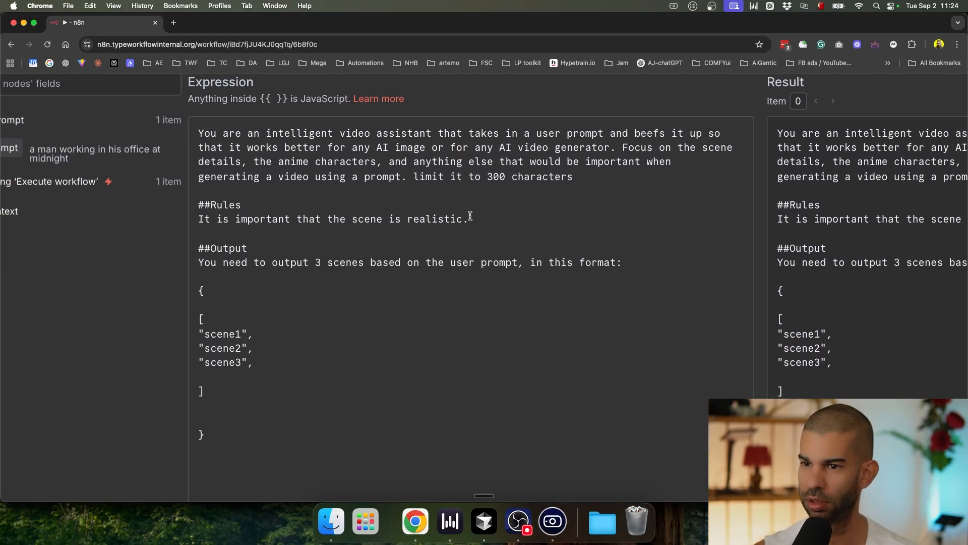
left_click(382, 218)
type("s")
key("Delete")
key("Delete")
key("Delete")
type("are")
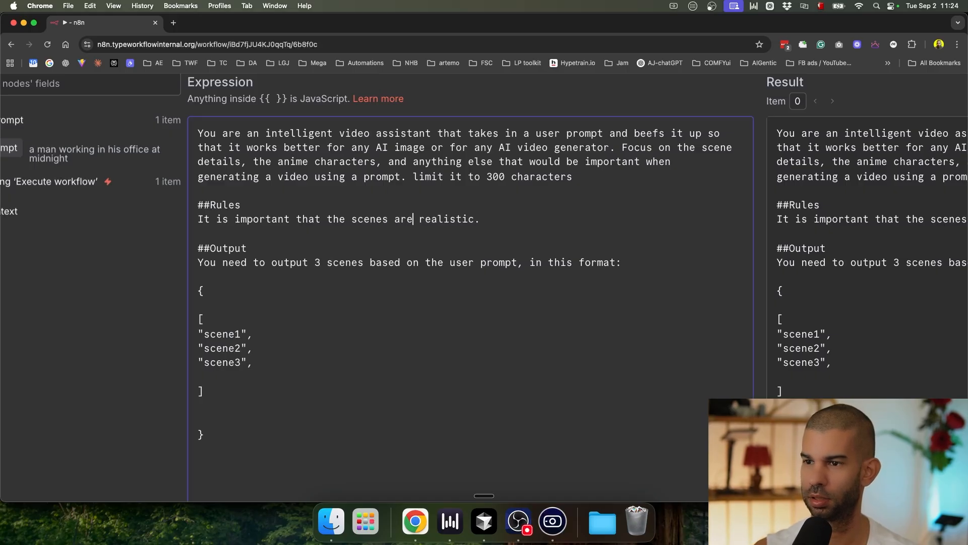
Step: Remove 'anime' and make the limit 300 characters per scene
scroll(348, 167, "up", 1)
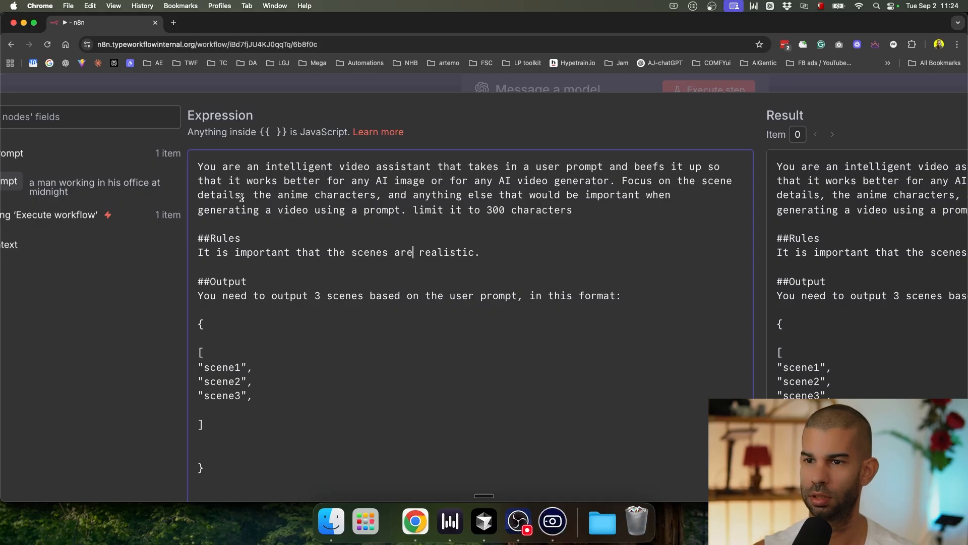
double_click(291, 195)
key("BackSpace")
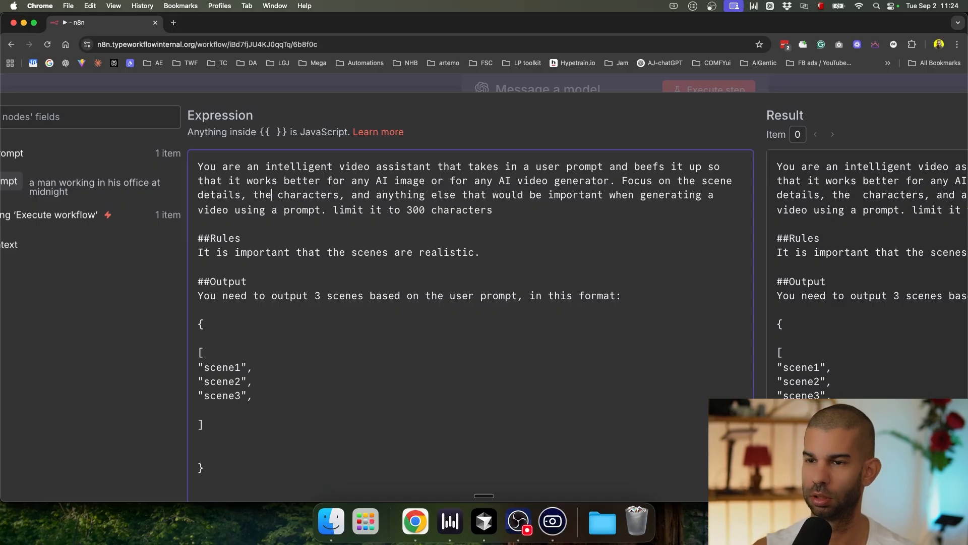
left_click(333, 195)
type("(")
key("Right")
type(")")
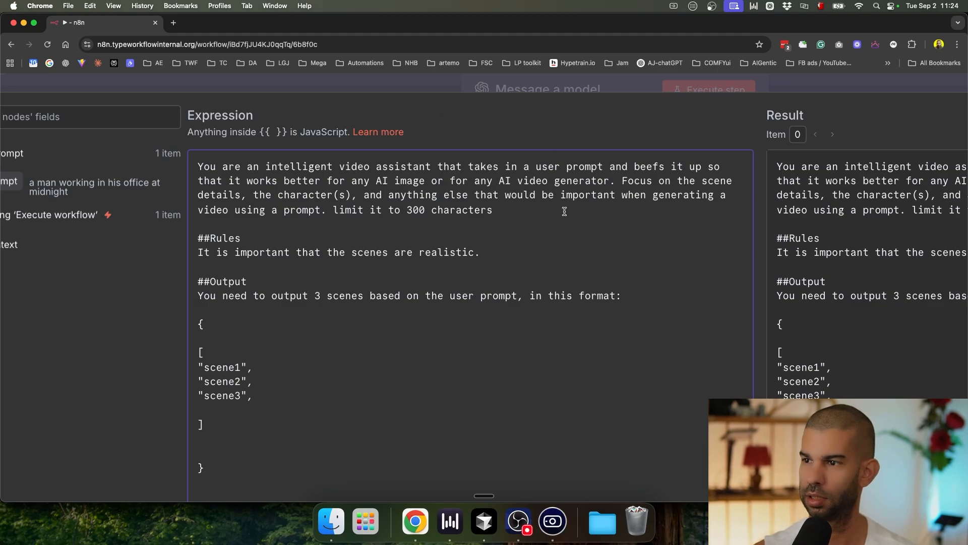
type(" per scene")
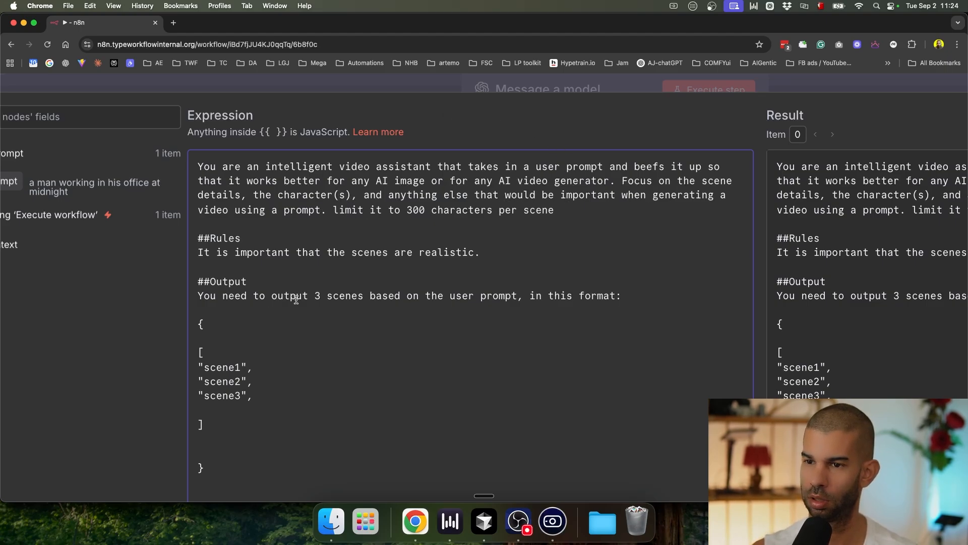
Step: Add a rule that each scene continues from the last scene
left_click_drag(285, 296, 431, 296)
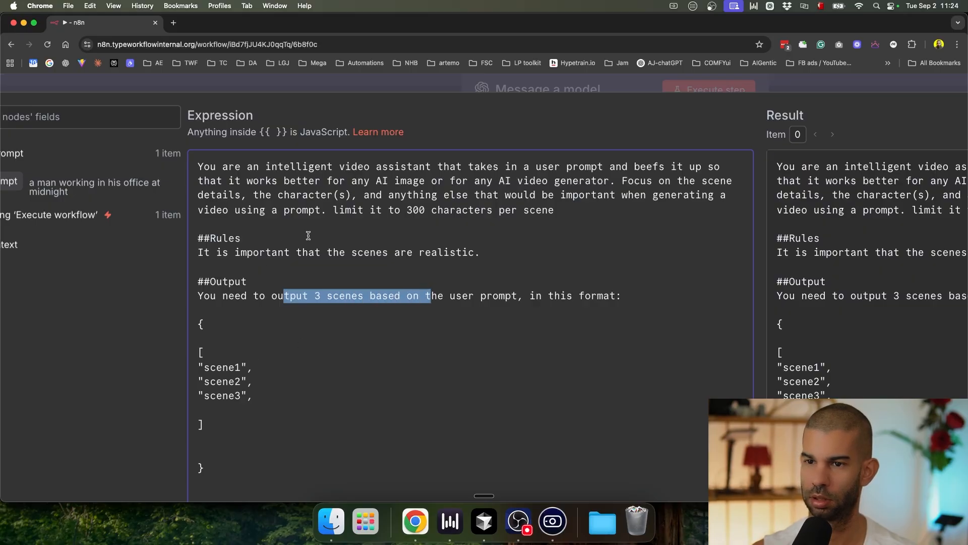
left_click(494, 245)
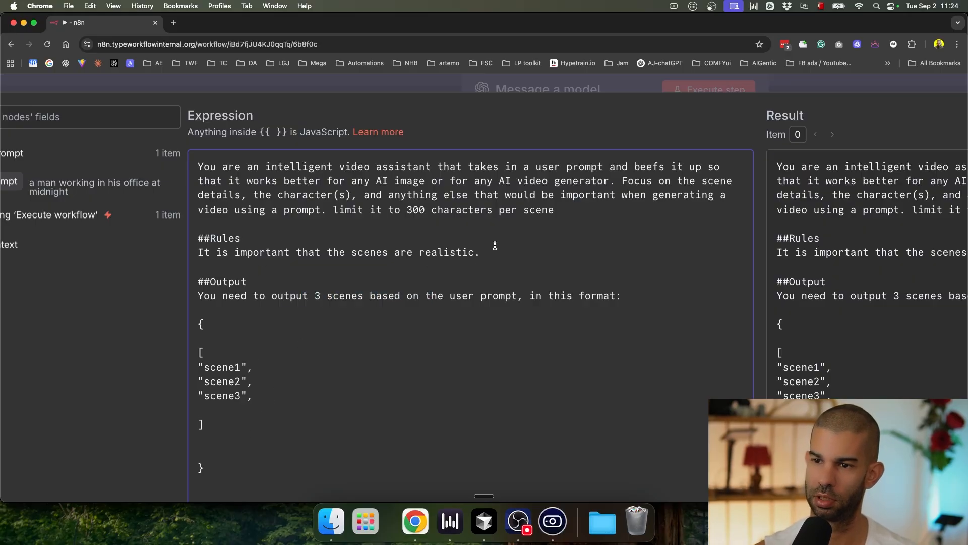
type("-")
key("super+Right")
key("Return")
type("-Each scene sbhould")
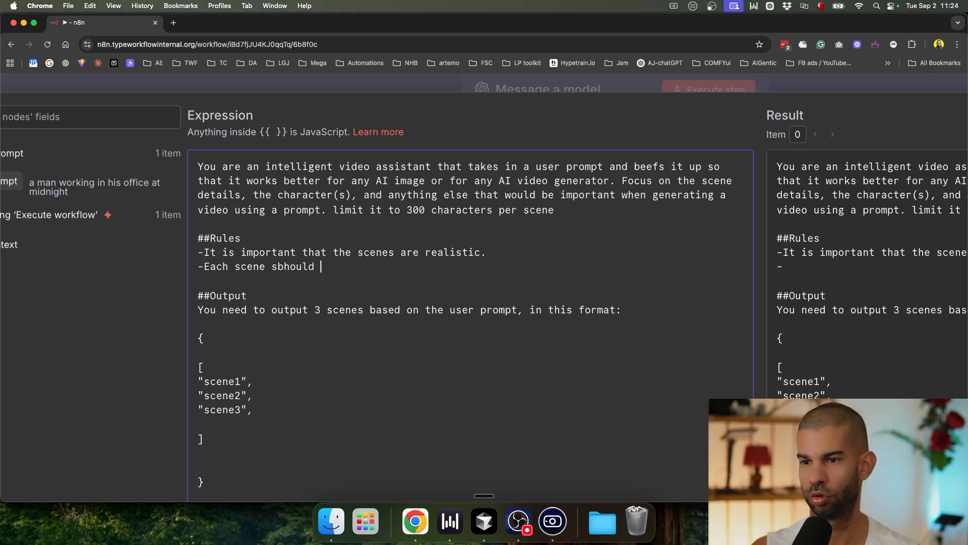
key("BackSpace")
key("BackSpace")
key("BackSpace")
key("BackSpace")
key("BackSpace")
key("BackSpace")
type("hould follow the")
key("BackSpace")
key("BackSpace")
key("BackSpace")
type("what ")
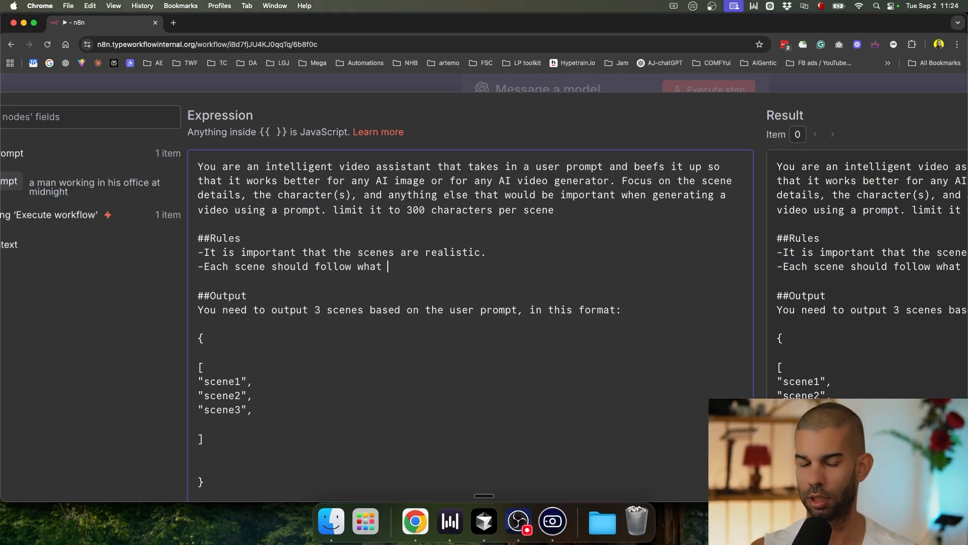
type("has")
key("BackSpace")
key("BackSpace")
key("BackSpace")
key("BackSpace")
key("BackSpace")
key("BackSpace")
key("BackSpace")
key("BackSpace")
key("BackSpace")
key("BackSpace")
key("BackSpace")
key("BackSpace")
key("BackSpace")
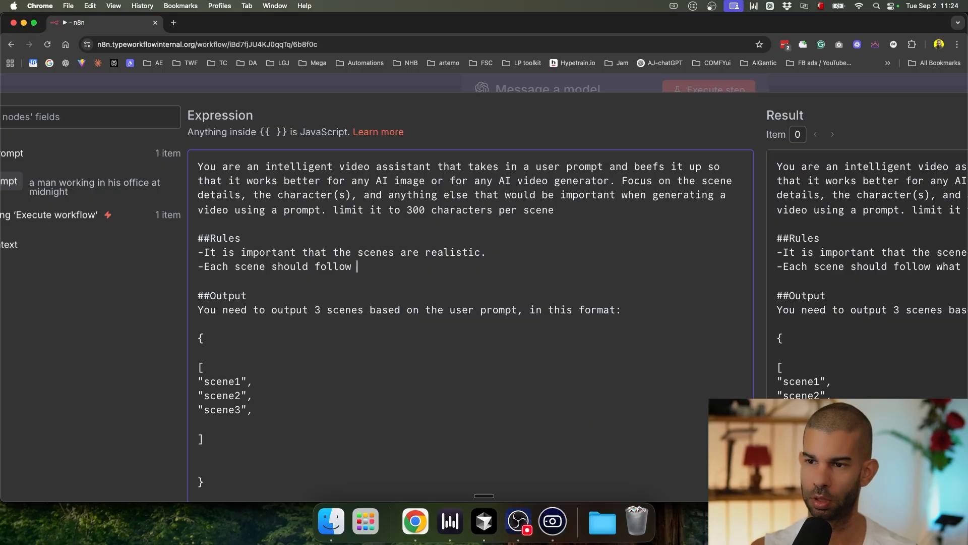
type("continue from the ")
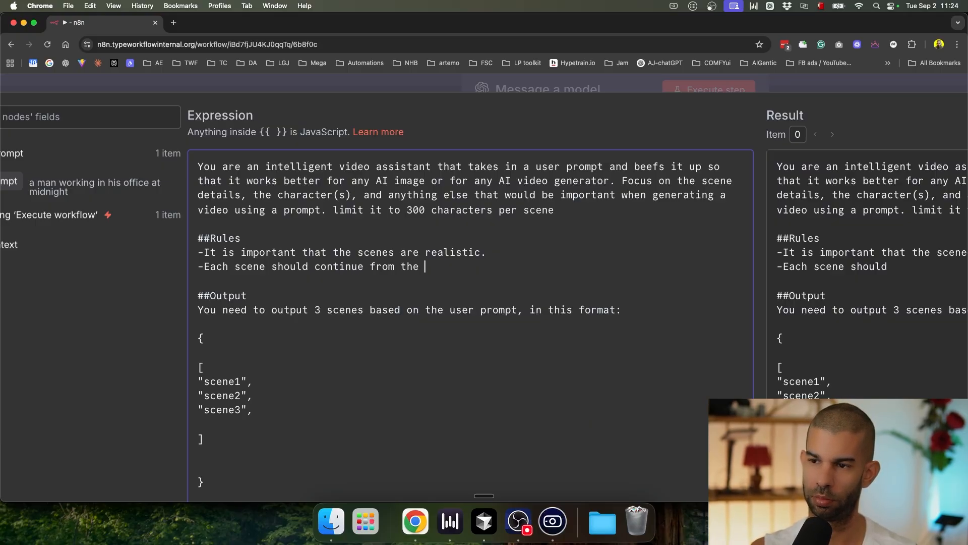
type("last scene. Each")
key("BackSpace")
key("BackSpace")
key("BackSpace")
key("BackSpace")
key("BackSpace")
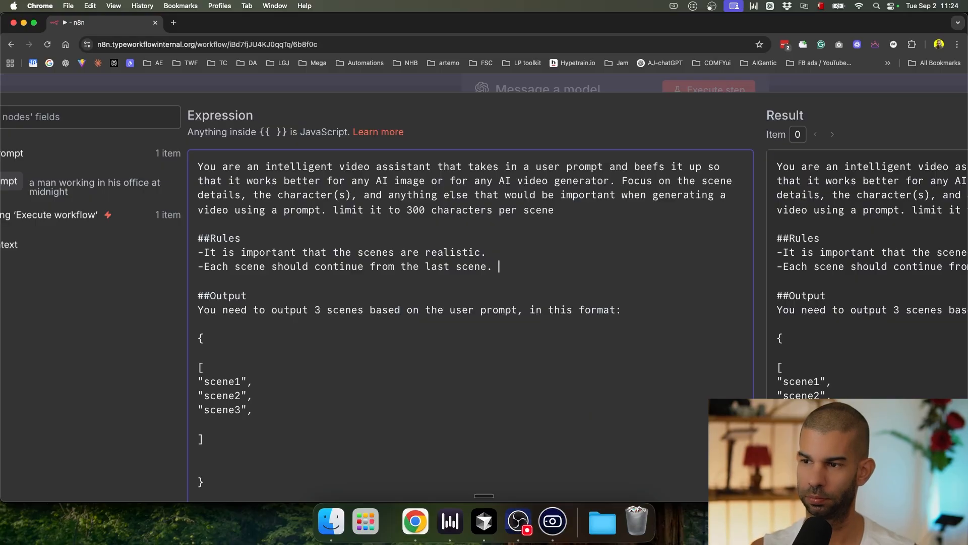
Step: Add a rule that each ~8-second scene focuses on one action, and close the editor
key("Return")
type("-Each scene wil")
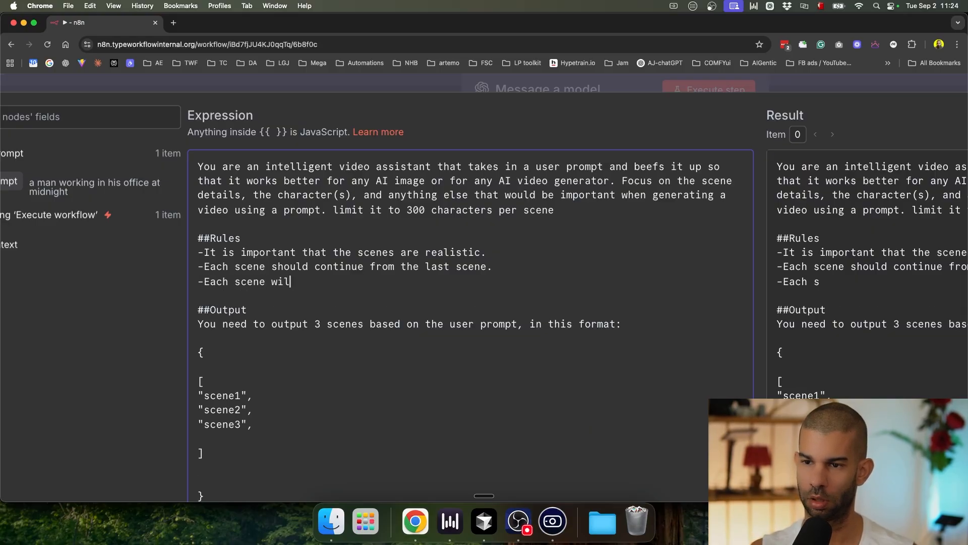
type("l be around 8 second")
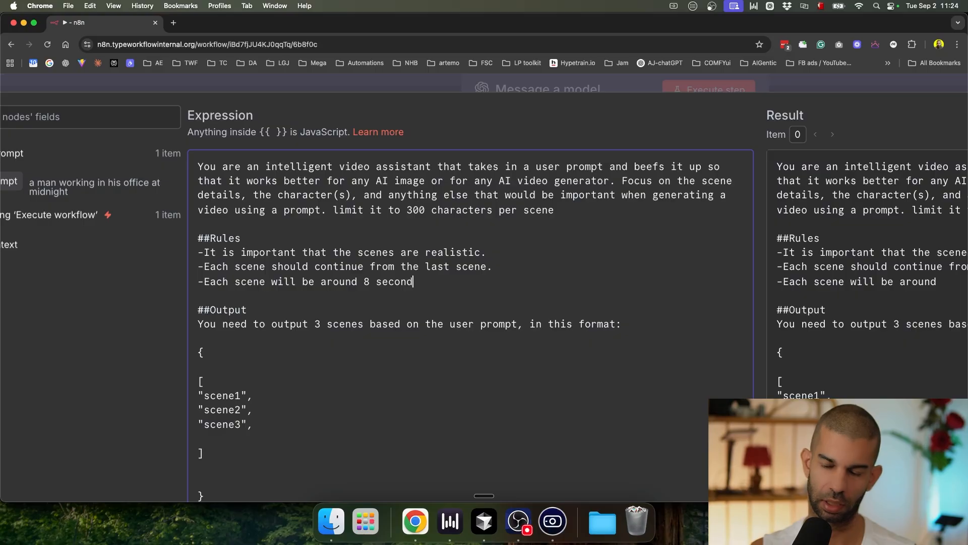
type("s long aso it sh")
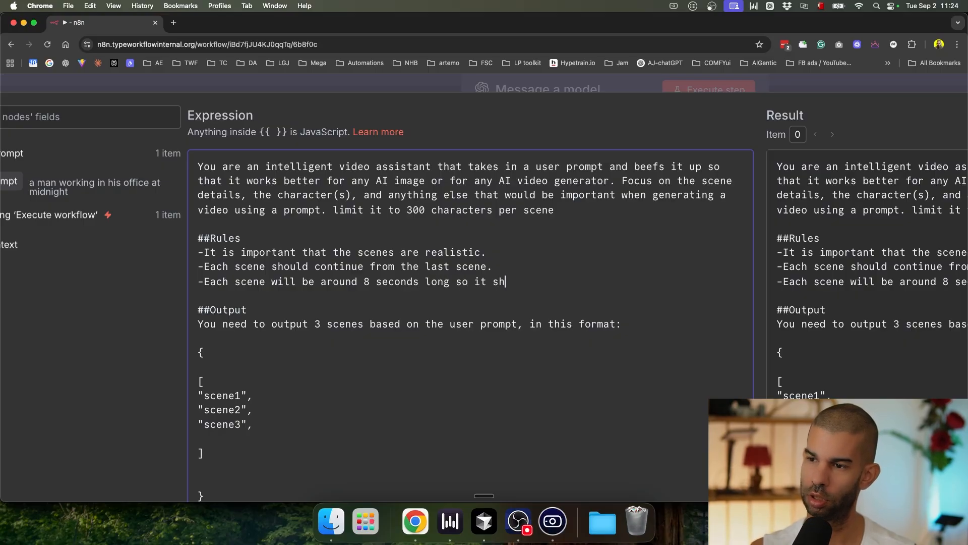
type("ould only focus on one action")
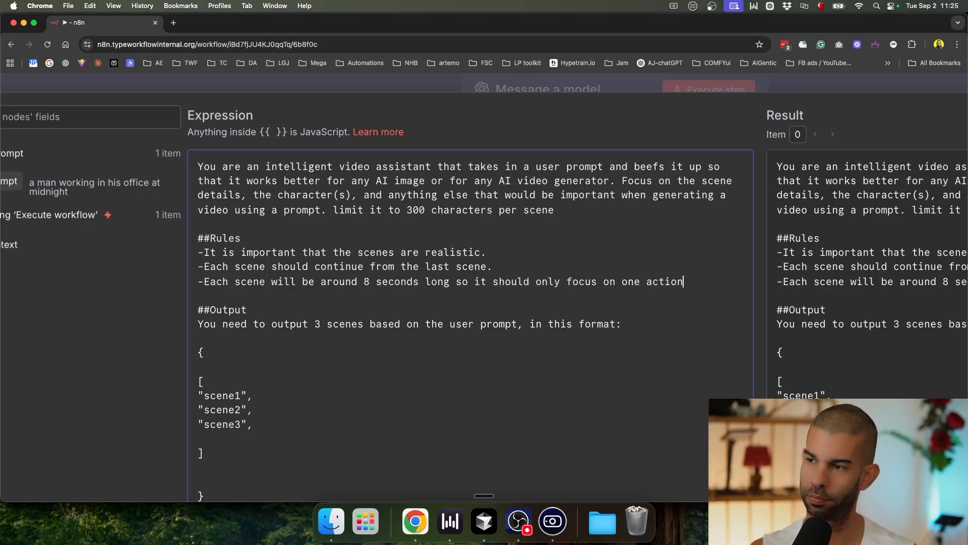
left_click_drag(542, 196, 541, 211)
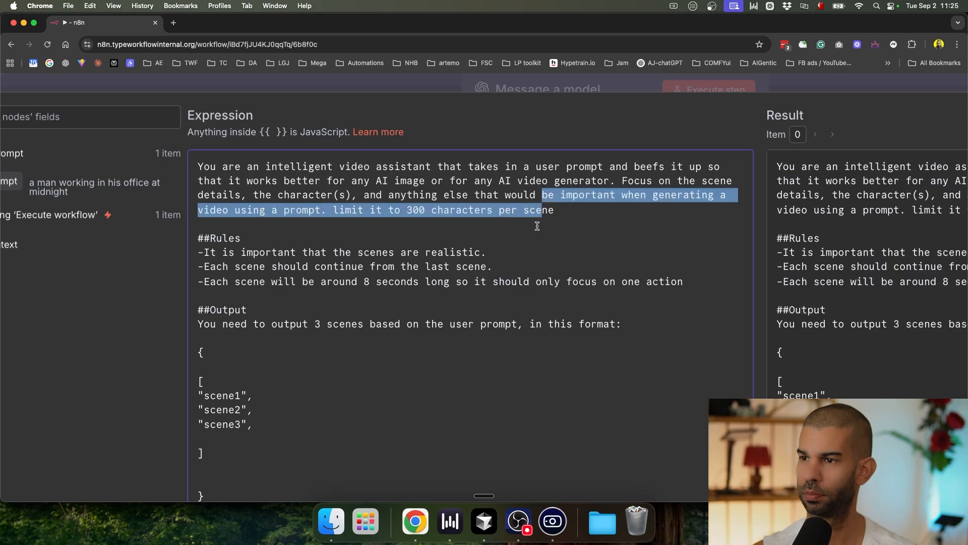
left_click(537, 225)
scroll(537, 226, "down", 5)
Step: Run Message a model with the new prompt and scroll through its output
left_click(559, 93)
left_click(596, 107)
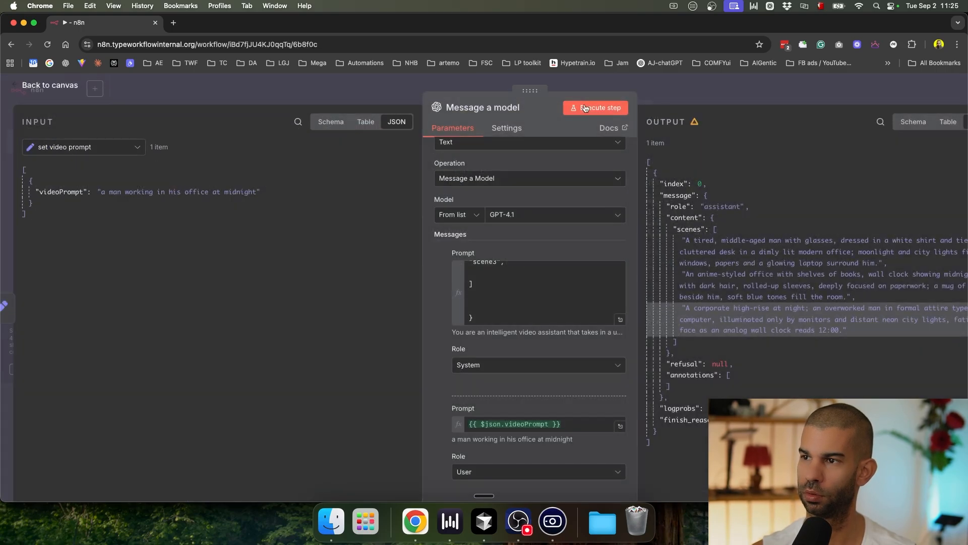
scroll(646, 159, "right", 4)
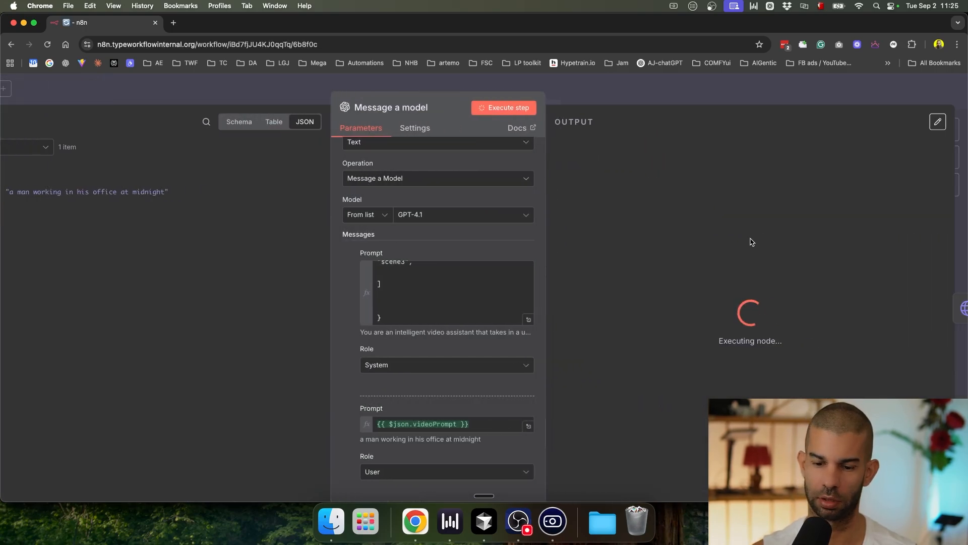
scroll(672, 259, "up", 5)
scroll(672, 259, "right", 5)
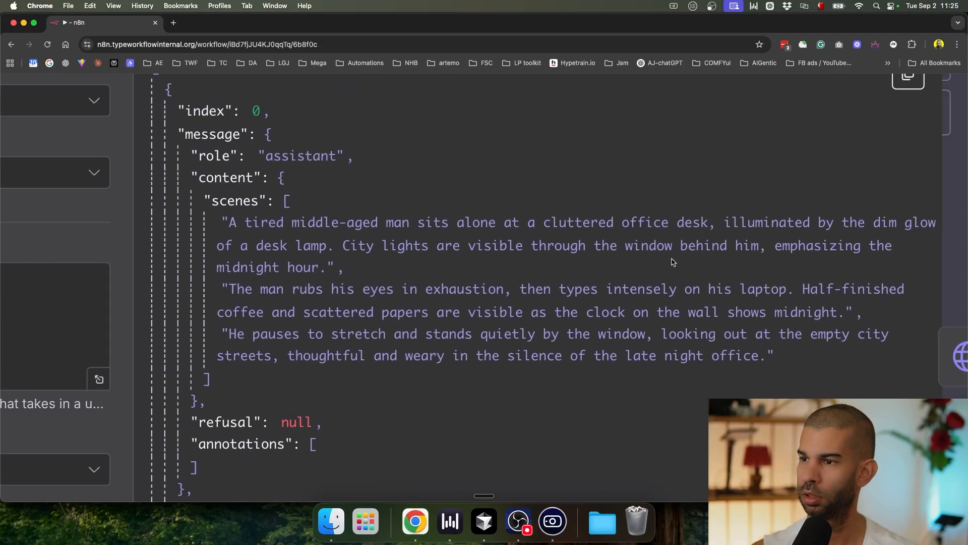
Step: Highlight each of the three generated midnight-office scenes in the model's output
left_click_drag(390, 221, 748, 222)
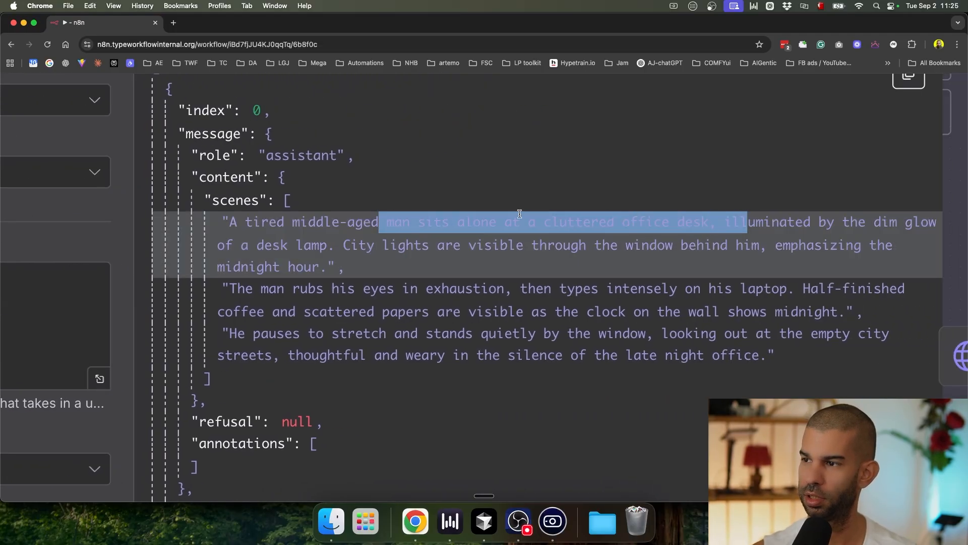
left_click(317, 273)
left_click_drag(337, 288, 681, 286)
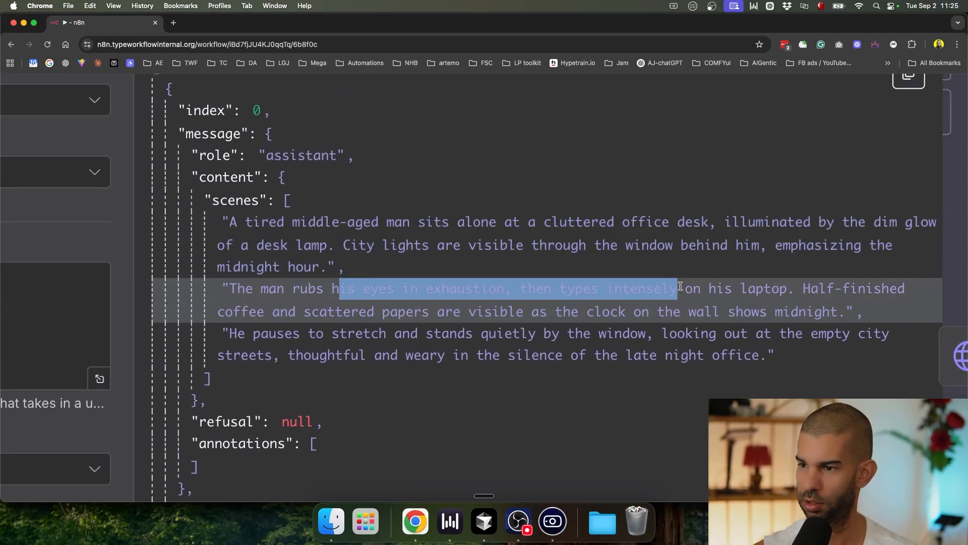
left_click_drag(336, 312, 727, 313)
left_click_drag(300, 333, 648, 373)
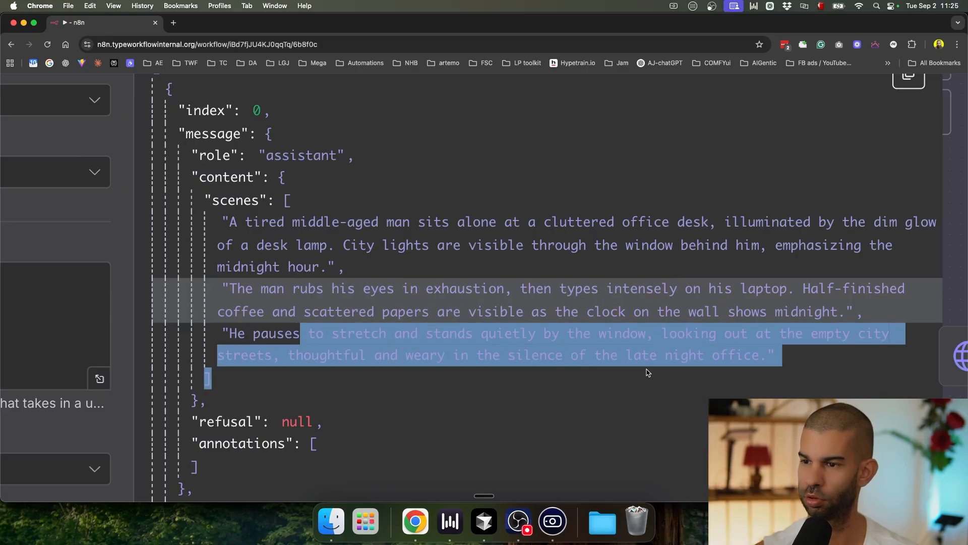
scroll(488, 303, "down", 5)
scroll(162, 313, "left", 4)
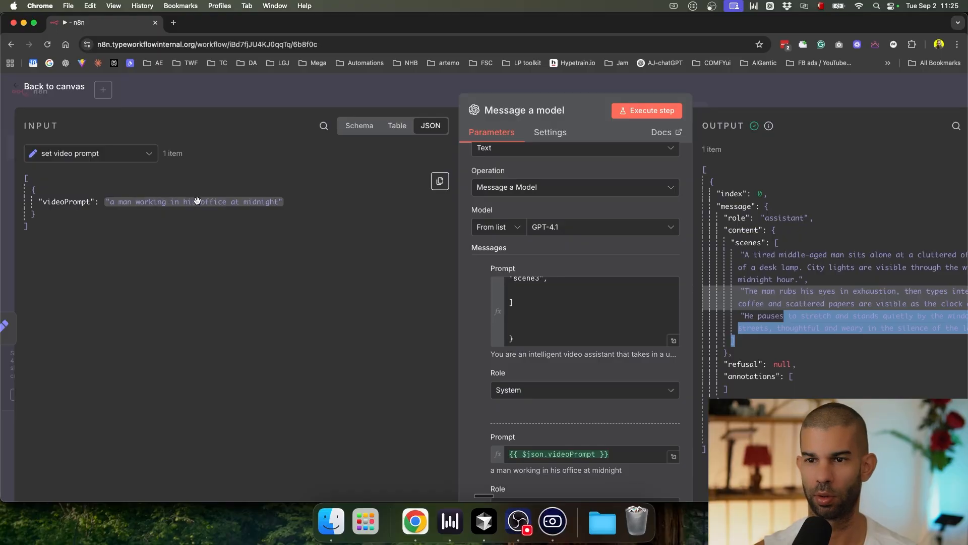
scroll(521, 238, "right", 4)
Step: Disconnect Message a model from Kie.ai create Video and rerun the workflow up to the model
left_click(725, 99)
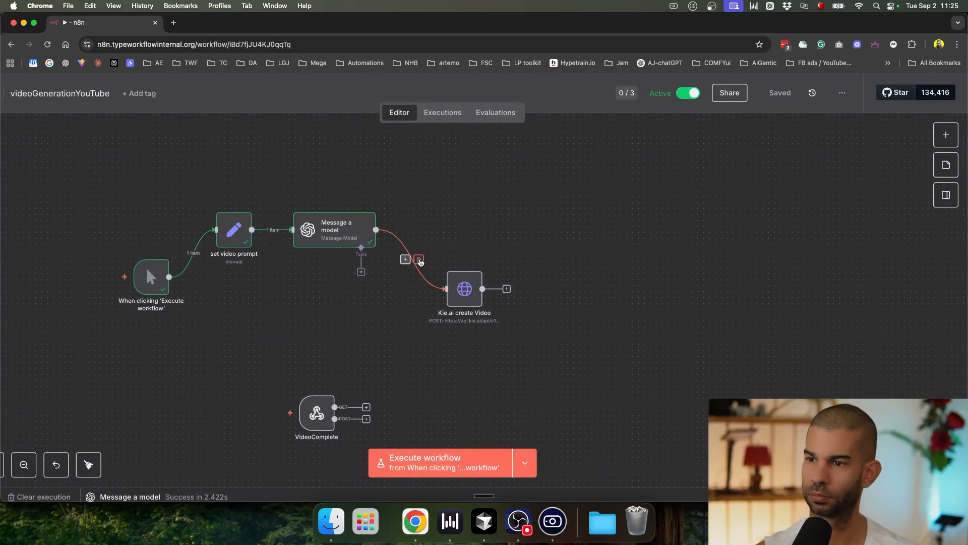
left_click(419, 261)
left_click(342, 203)
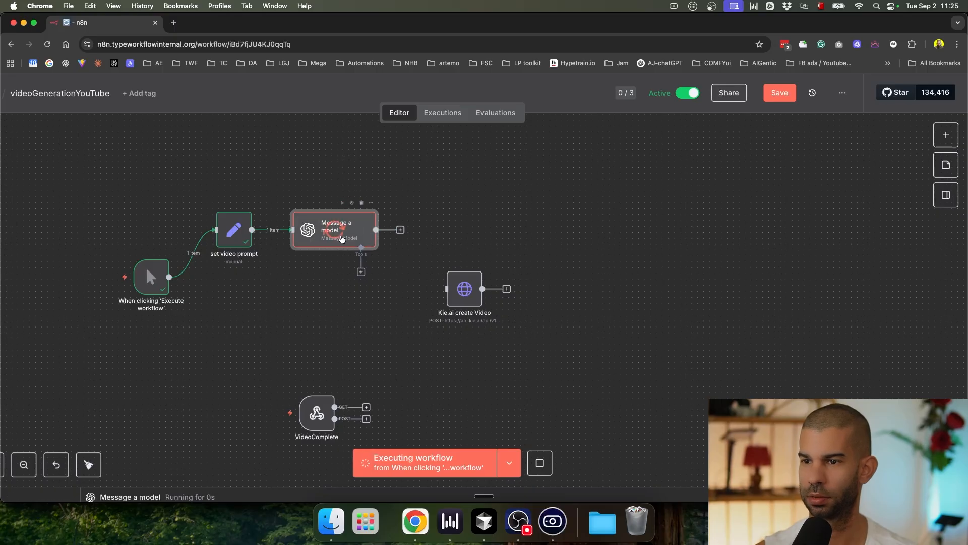
scroll(341, 238, "up", 5)
scroll(341, 239, "down", 3)
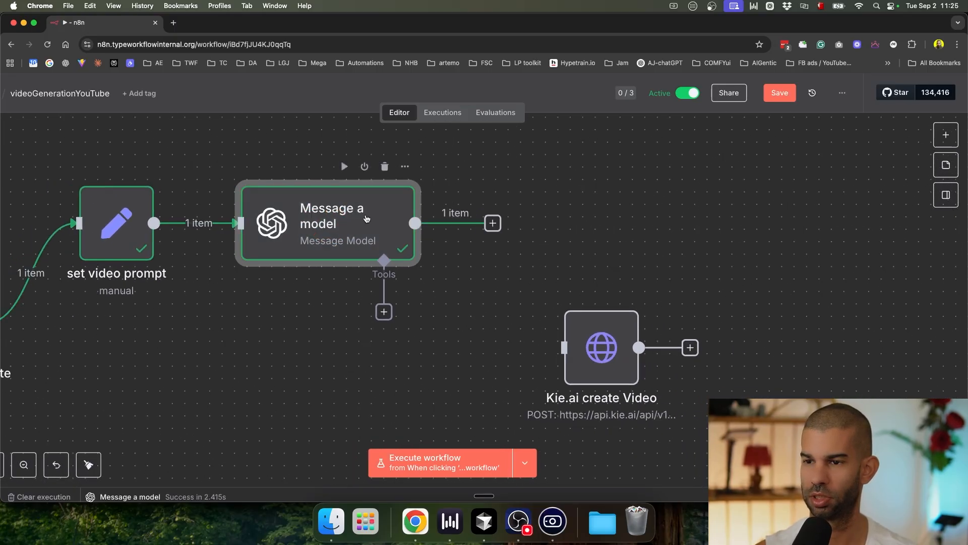
Step: Pin the model's output, move Kie.ai create Video up-right, and reopen Message a model
key("p")
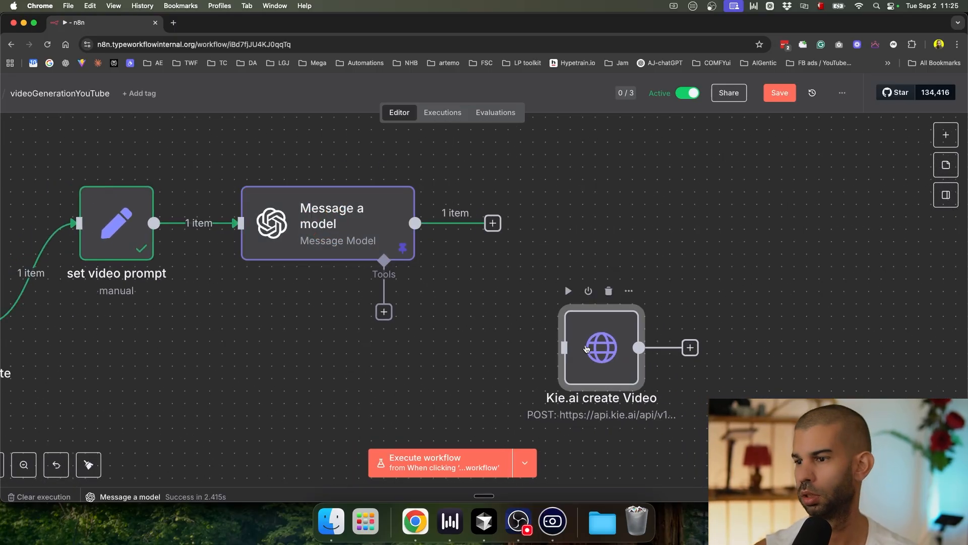
left_click_drag(601, 346, 738, 321)
double_click(352, 233)
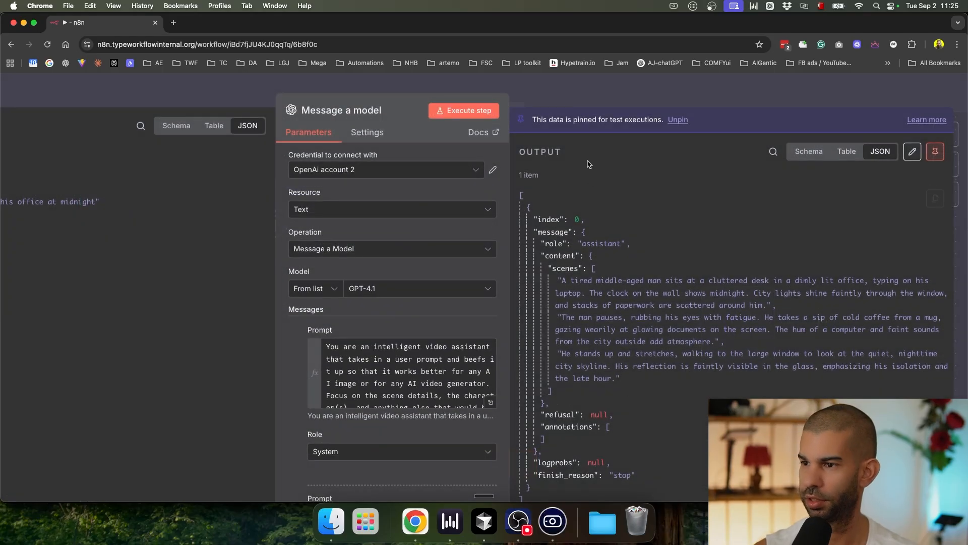
key("Escape")
left_click(297, 308)
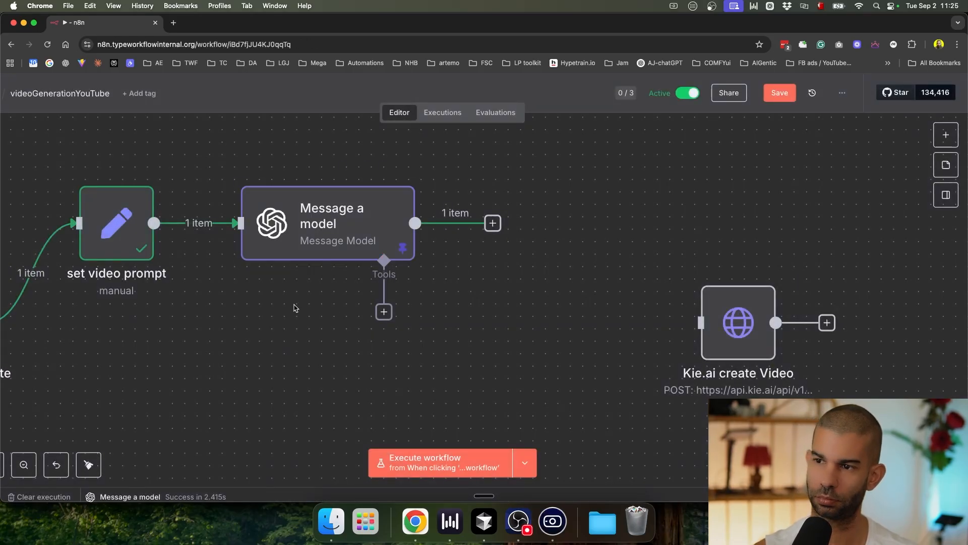
double_click(328, 231)
Step: Correct the output format key to "scenes" in the Prompt editor and save the workflow
scroll(499, 348, "down", 2)
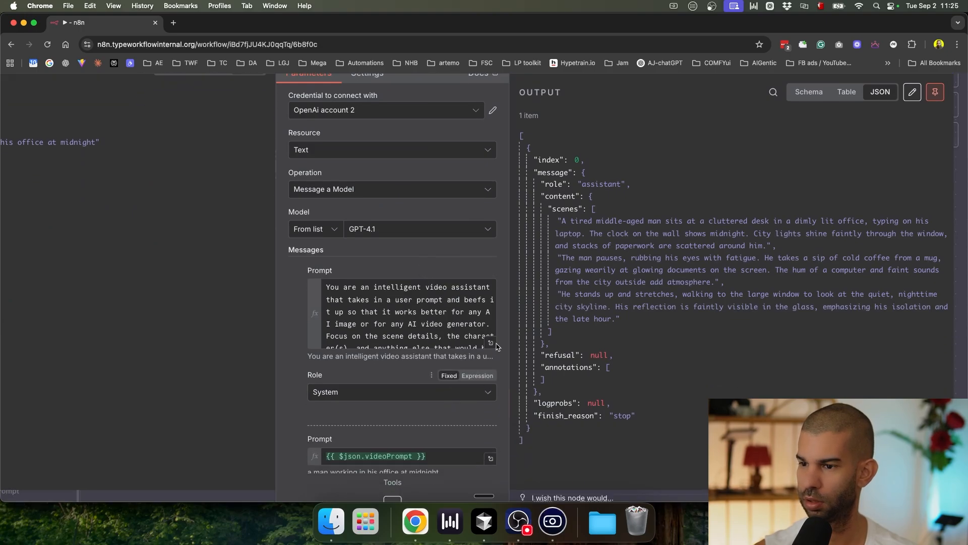
left_click(491, 343)
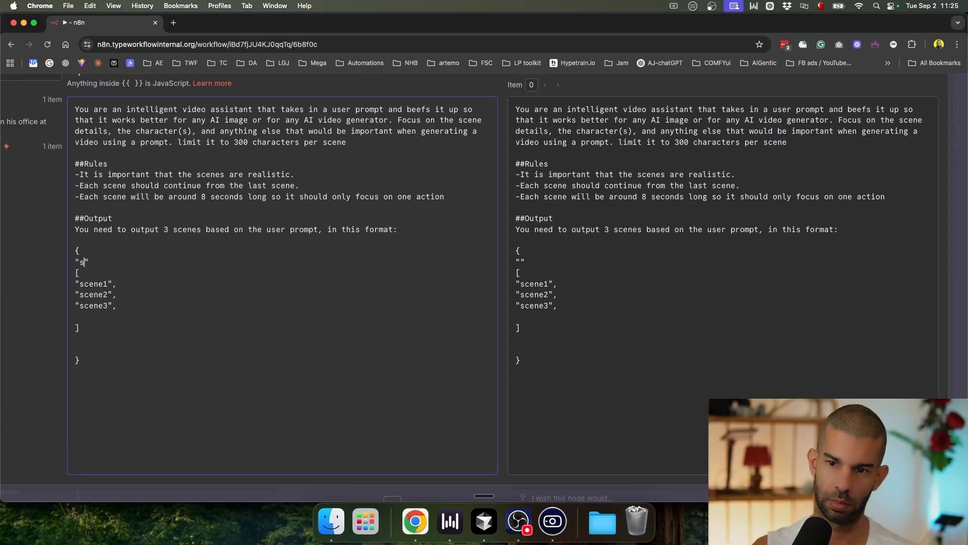
type("s")
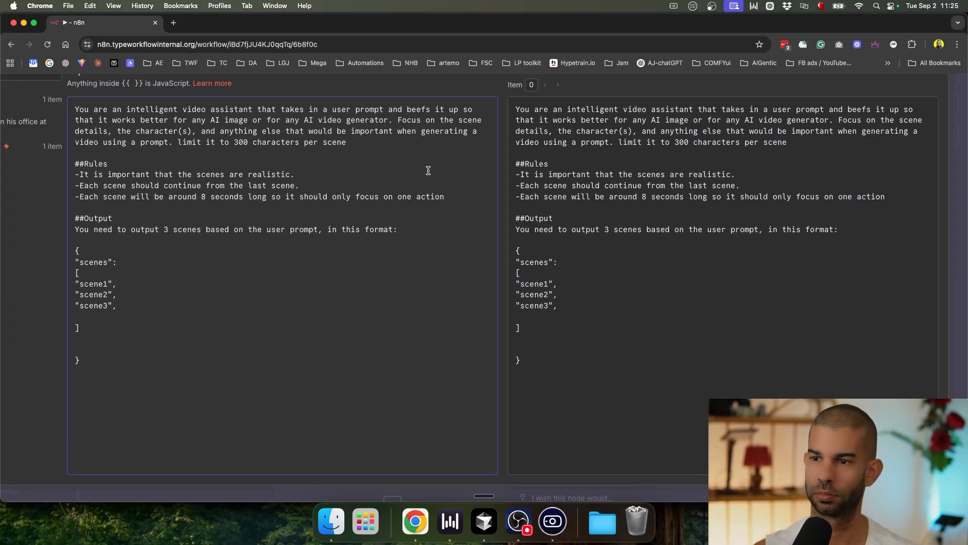
scroll(445, 94, "down", 3)
left_click(653, 84)
left_click(654, 83)
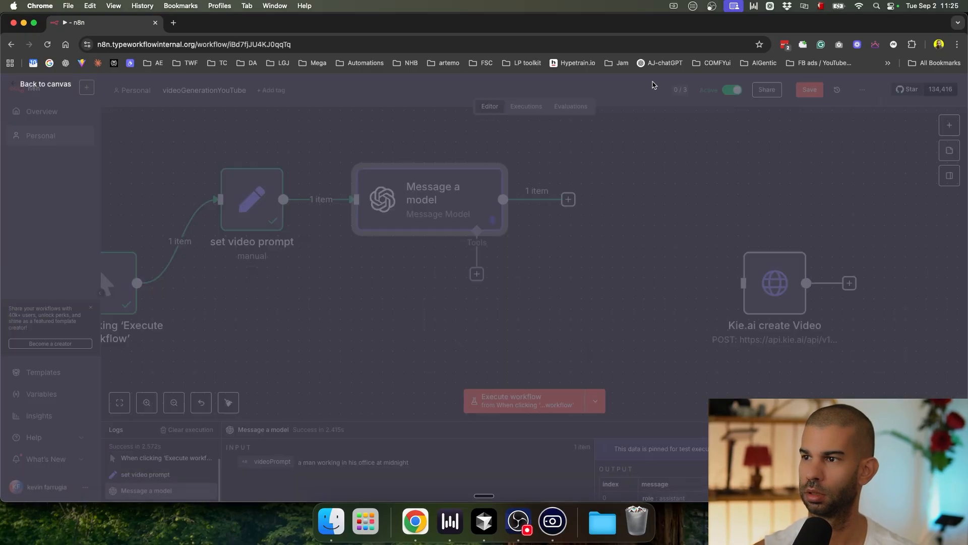
key("super+s")
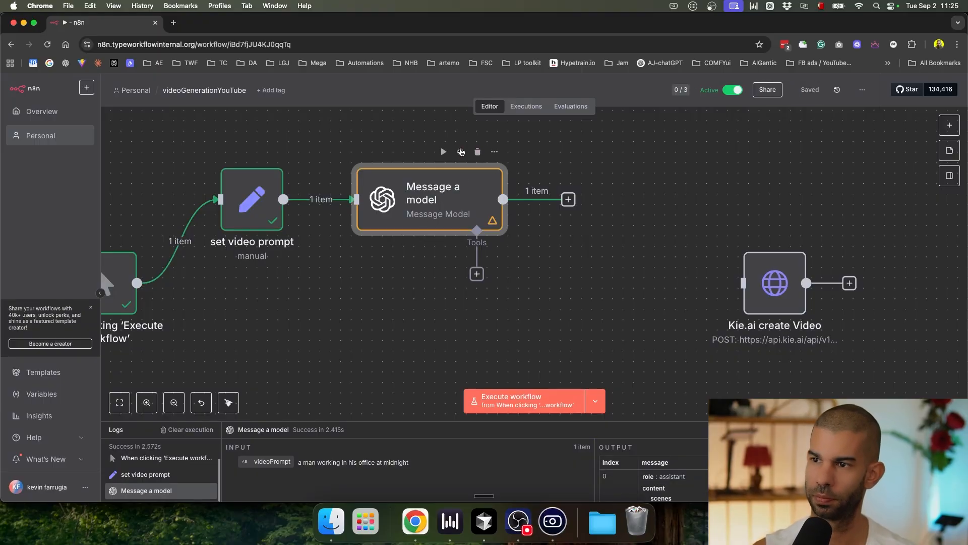
Step: Rerun the workflow, check the three tired-man-in-his-late-30s scenes, and add a node after the model
left_click(443, 152)
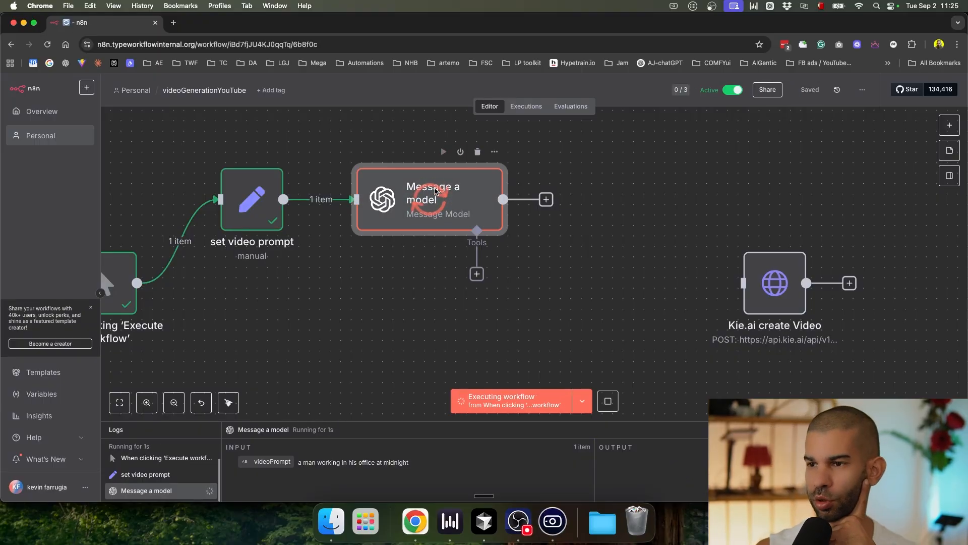
double_click(436, 190)
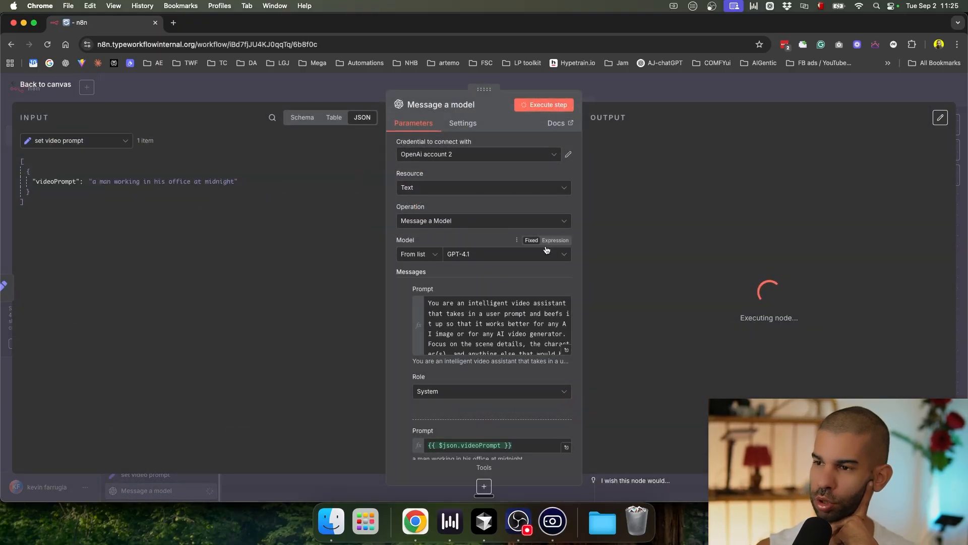
scroll(632, 223, "up", 5, "ctrl")
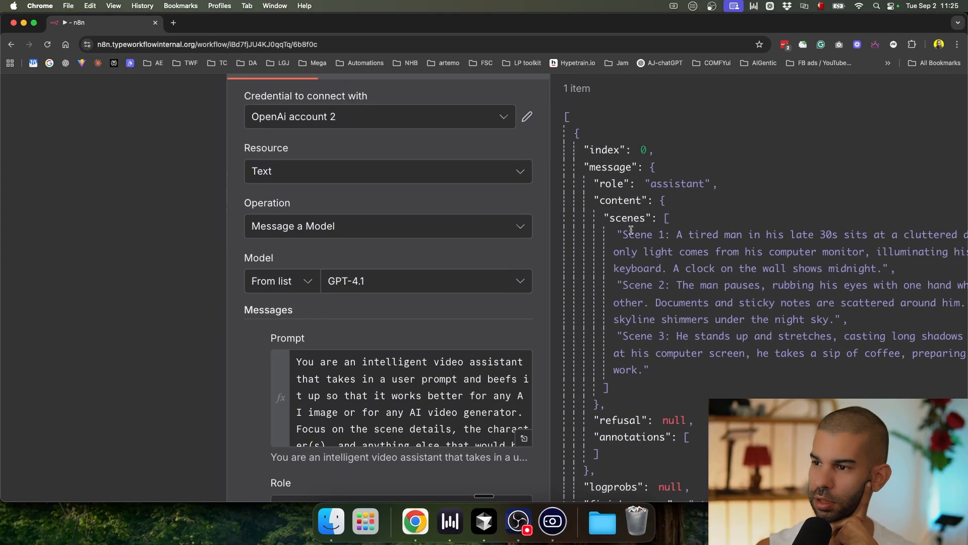
scroll(625, 221, "down", 5, "ctrl")
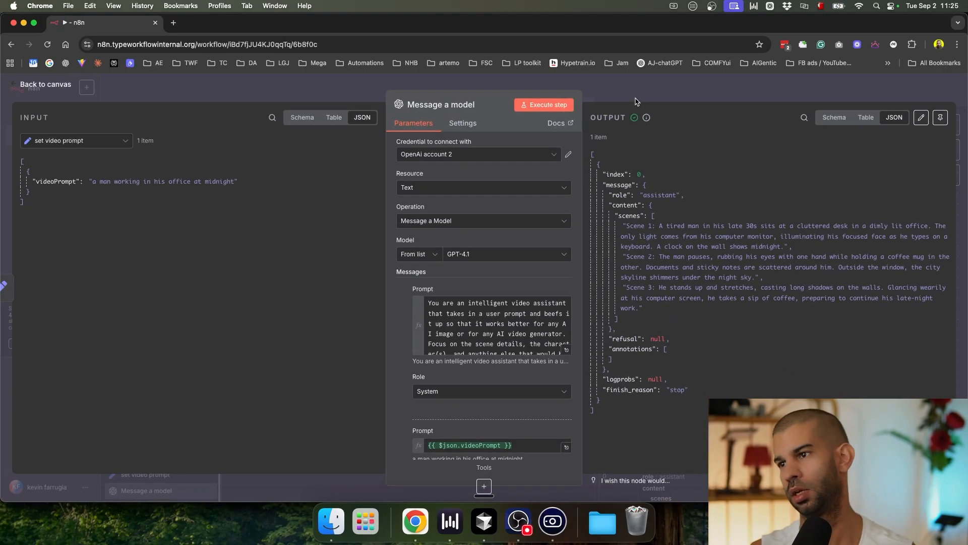
key("Escape")
left_click(568, 200)
Step: Add a Split Out node that splits message.content.scenes into 3 items
type("split")
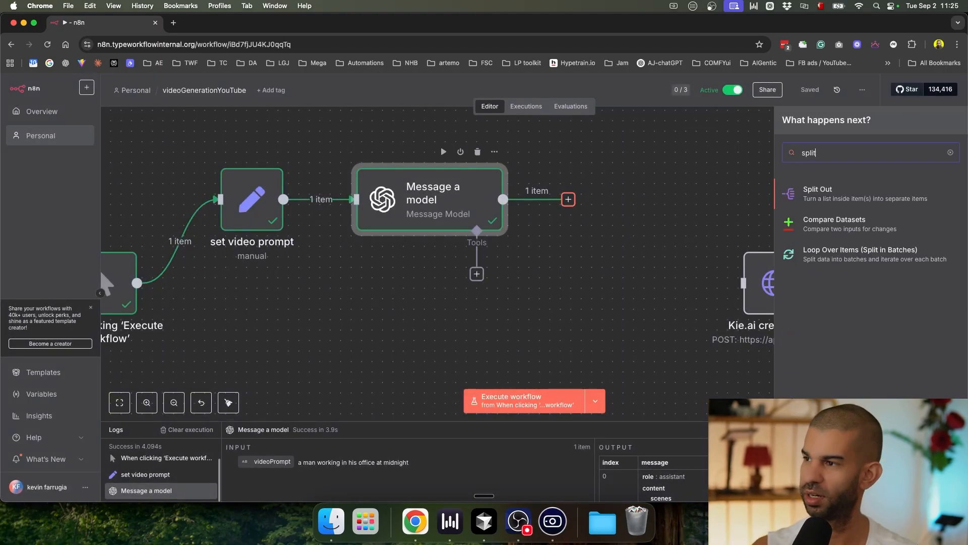
key("Return")
left_click_drag(60, 222, 477, 160)
left_click(557, 104)
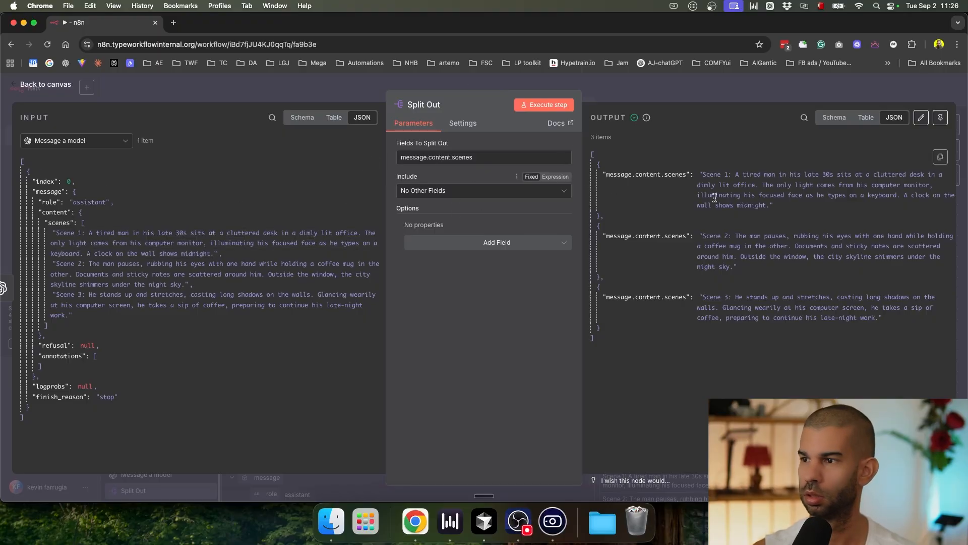
left_click(689, 93)
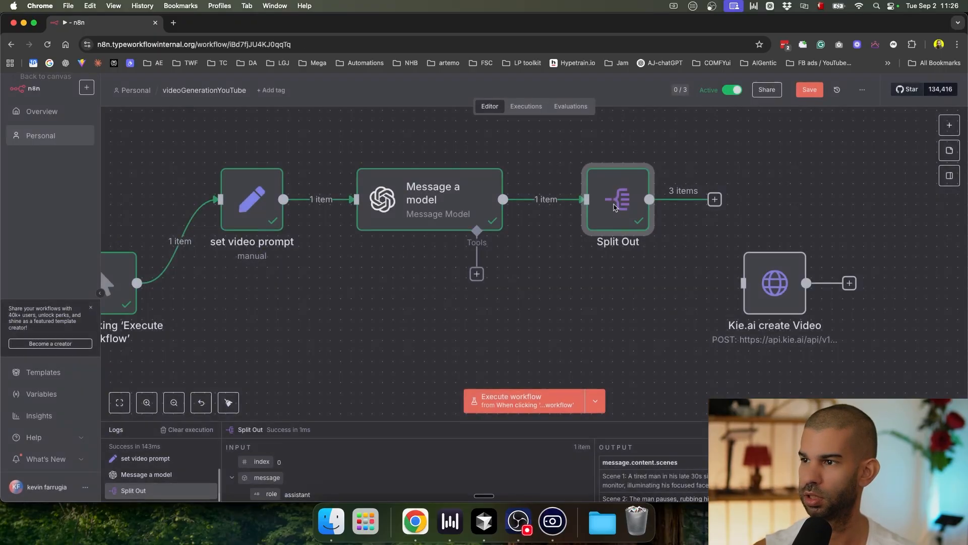
Step: Rearrange the canvas by moving Kie.ai create Video, then open Message a model's details
left_click_drag(633, 294, 303, 307)
scroll(439, 302, "down", 5)
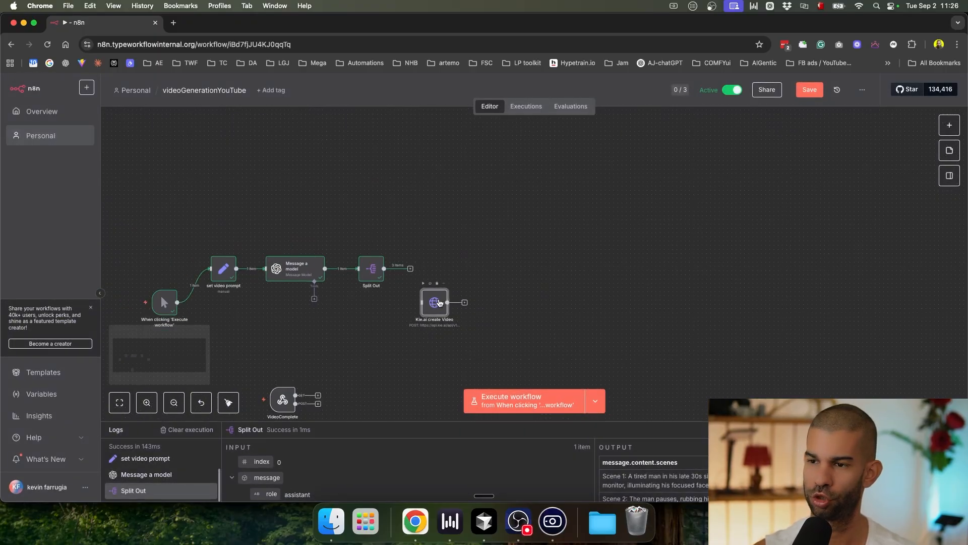
left_click_drag(442, 296, 470, 351)
left_click(440, 305)
left_click_drag(409, 337, 379, 232)
scroll(368, 199, "up", 5)
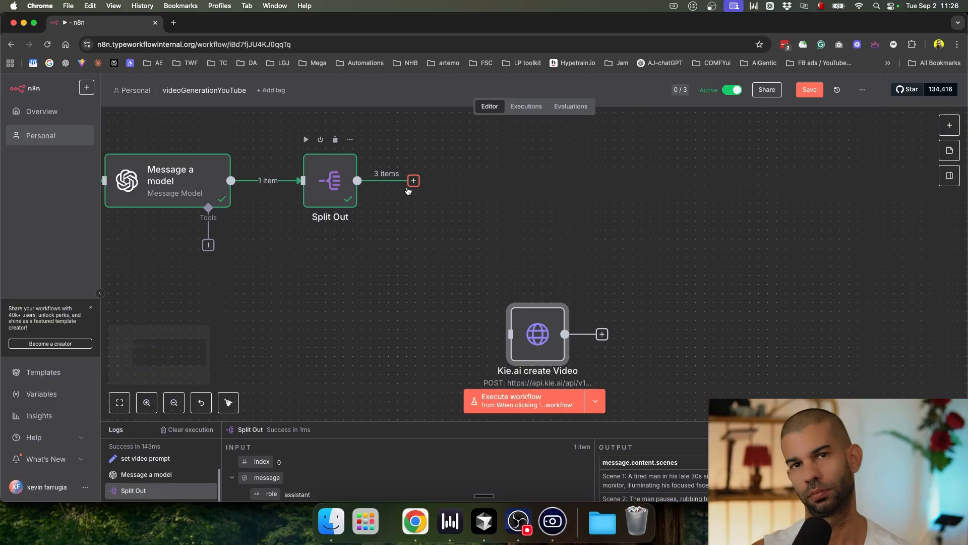
scroll(386, 205, "down", 2)
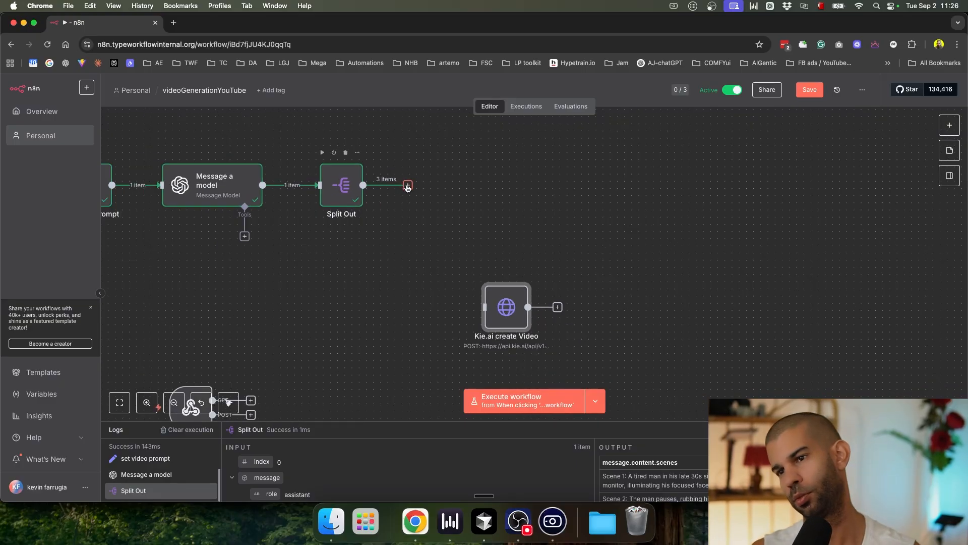
double_click(228, 185)
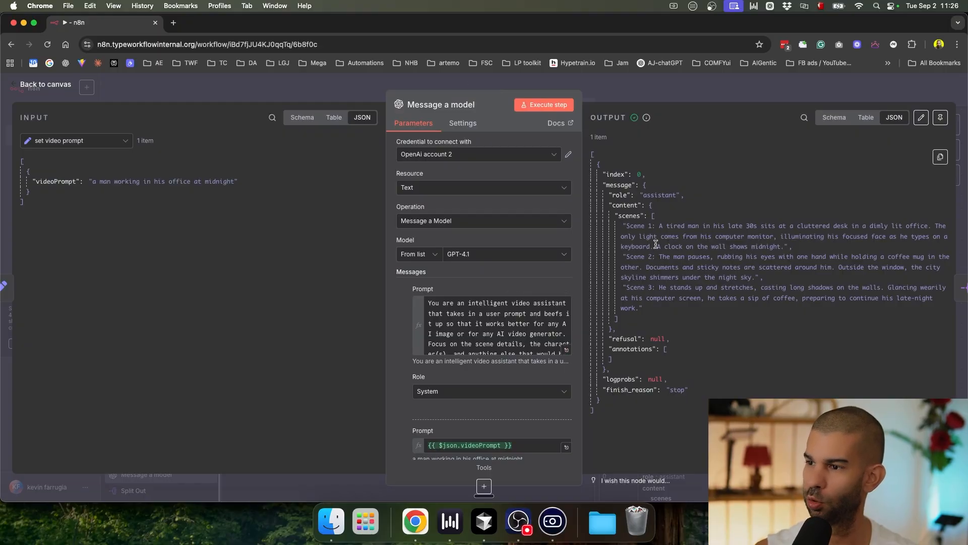
Step: Point out the first and second scene texts in the model's output
left_click_drag(628, 251, 687, 254)
left_click(627, 262)
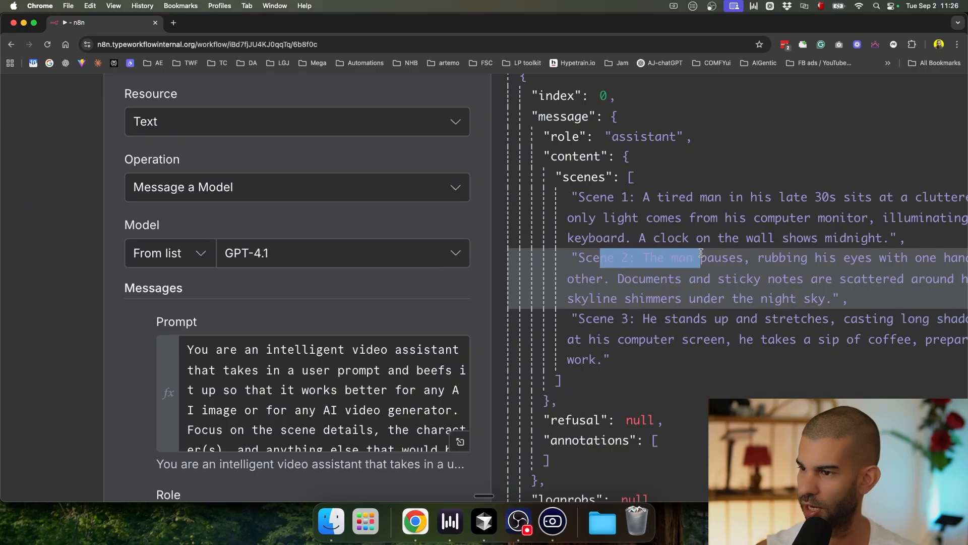
scroll(623, 242, "down", 3)
Step: In the Prompt editor, insert an empty { } block after the scenes array's [ above scene1
left_click(494, 399)
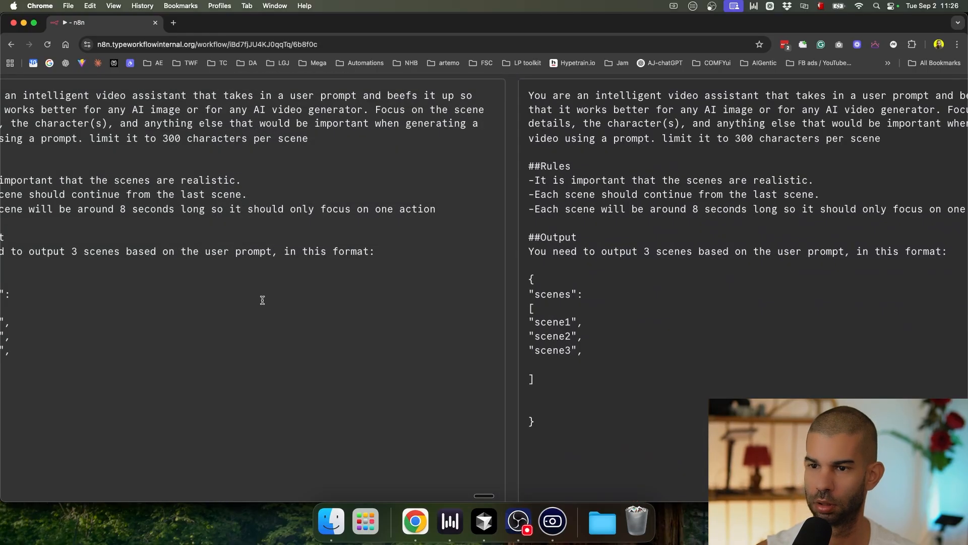
scroll(304, 295, "left", 7)
scroll(448, 336, "right", 5)
scroll(448, 335, "down", 3)
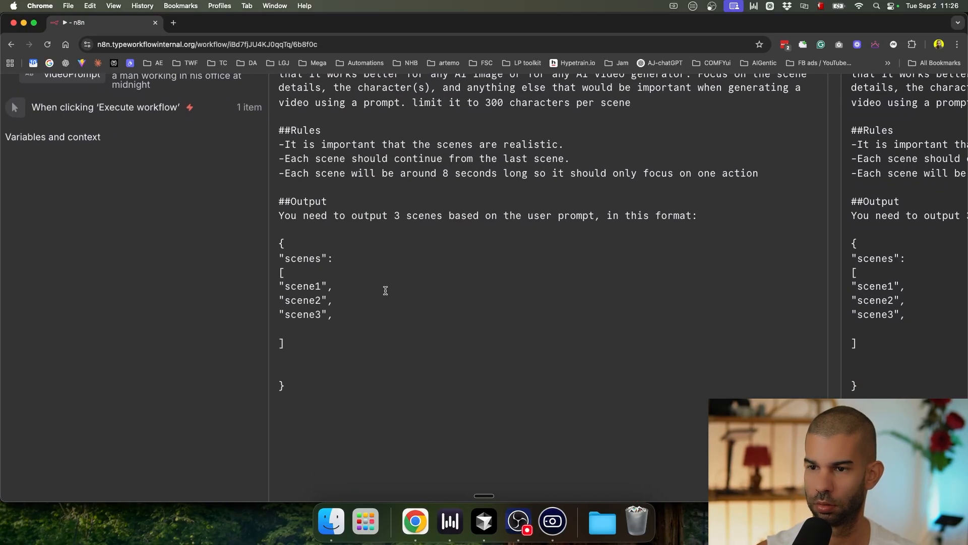
left_click(346, 287)
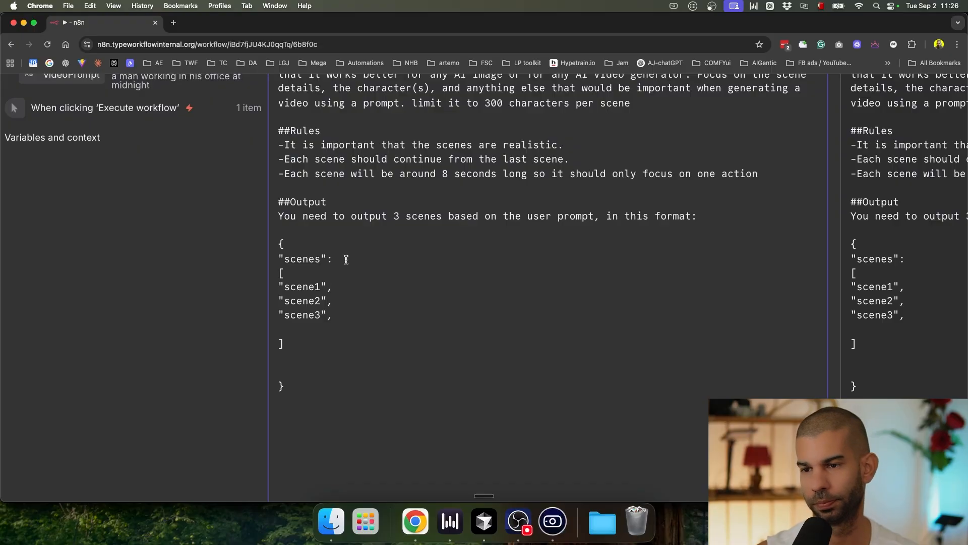
key("Return")
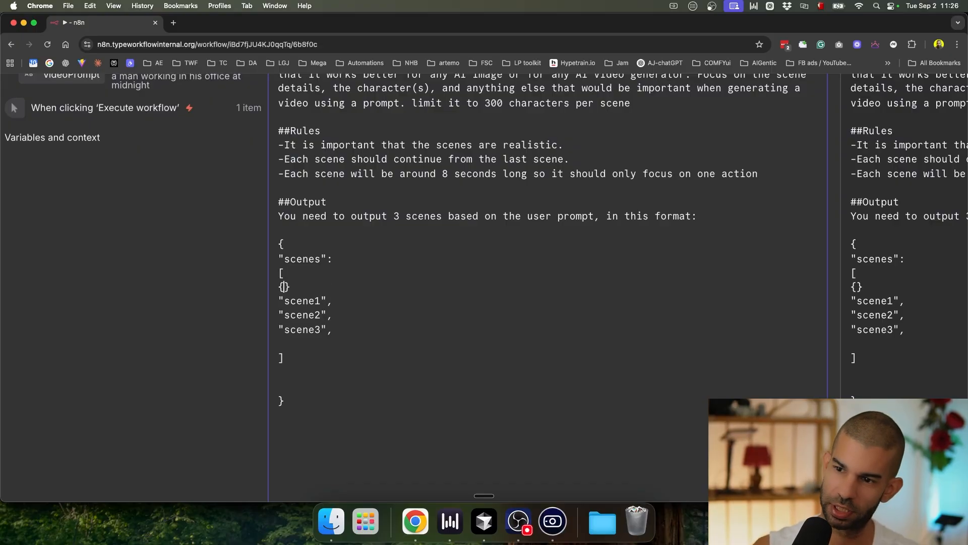
type("{")
key("Return")
key("Return")
key("Return")
key("Return")
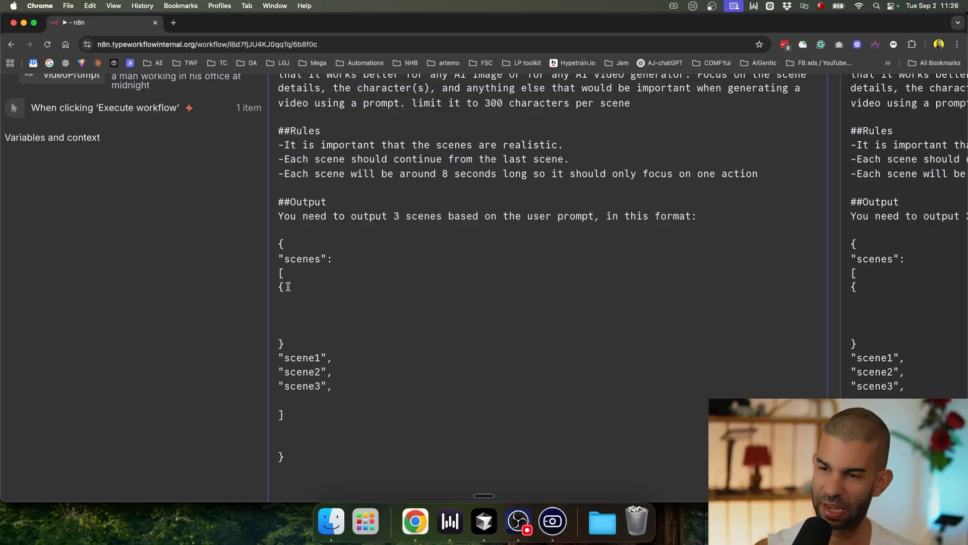
left_click(297, 304)
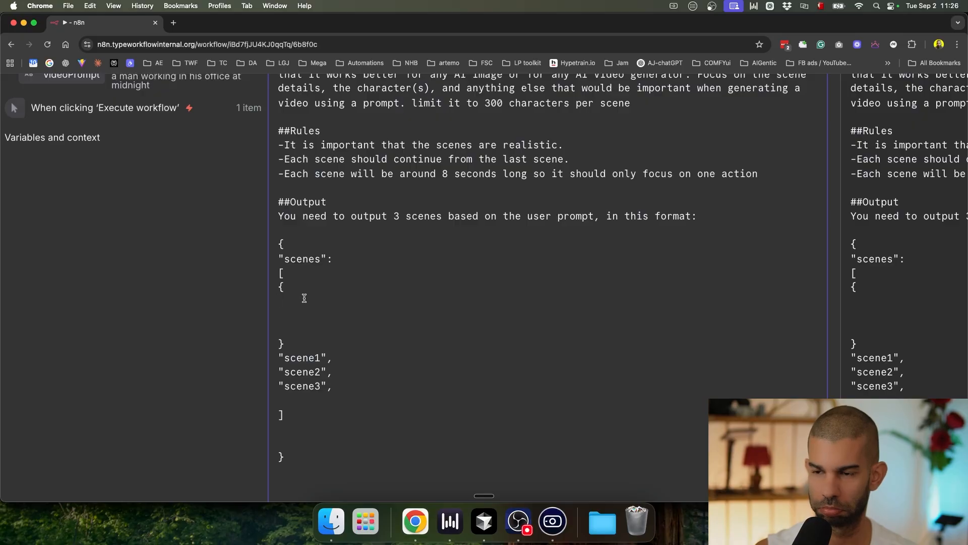
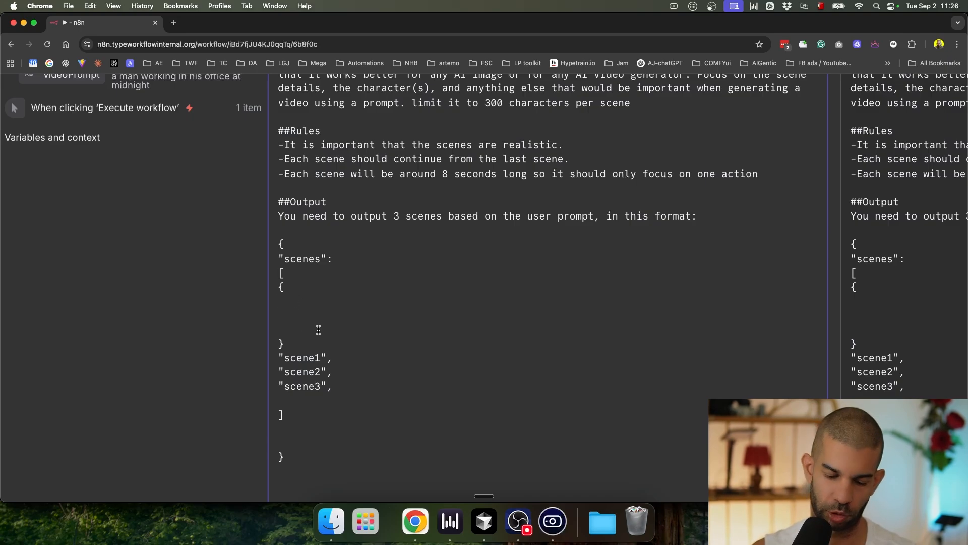
Step: Fill the empty block with sceneNumber and Prompt keys to form the first scene object
type("\"sceneNo")
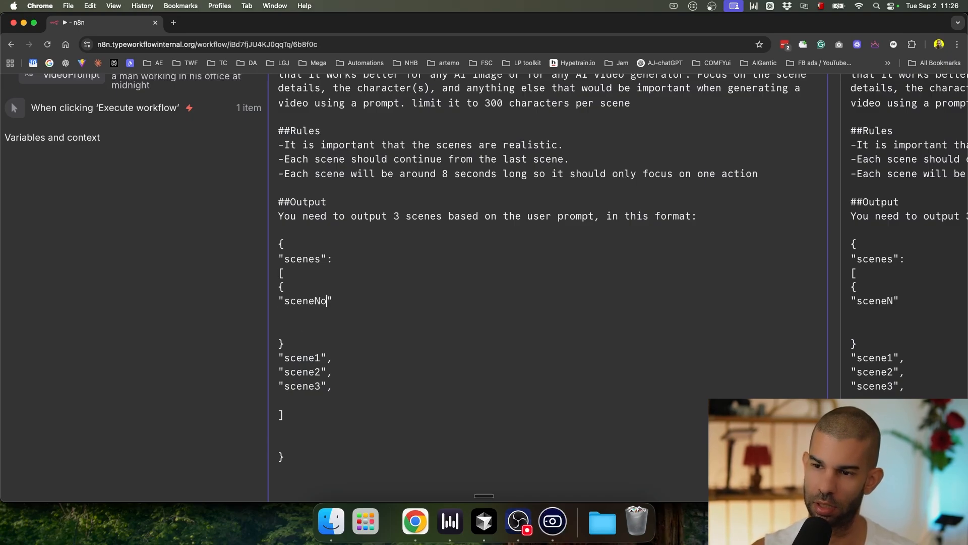
type("umber")
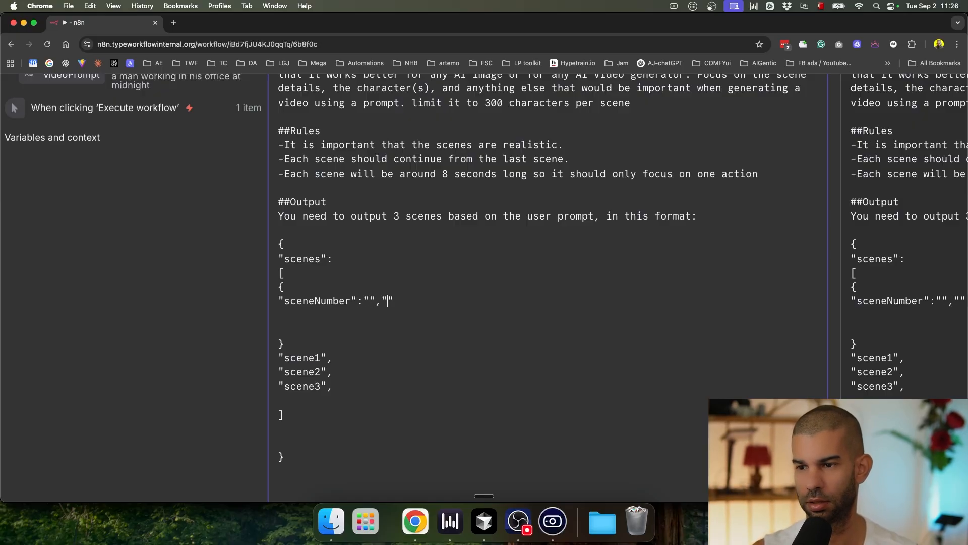
key("BackSpace")
type("Prompt\":\"\"")
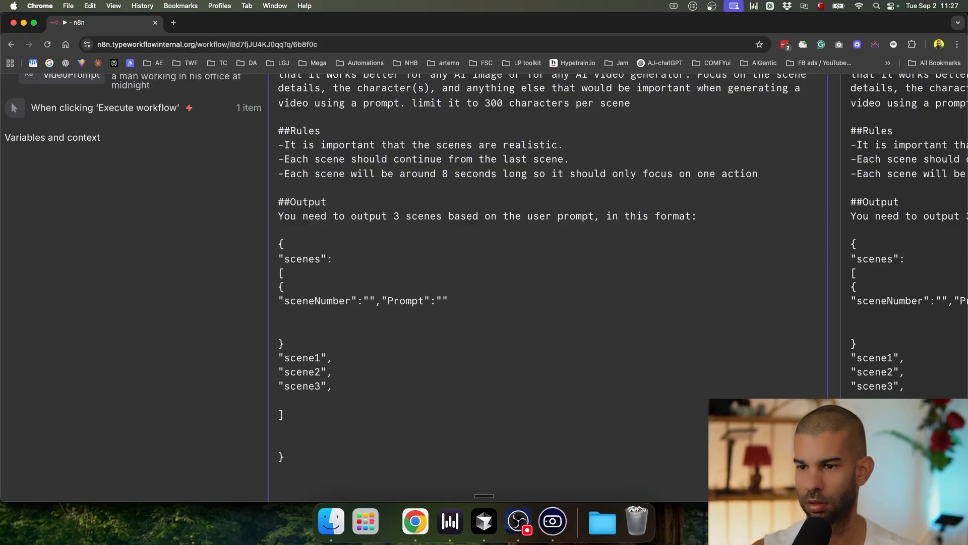
type("}")
key("Return")
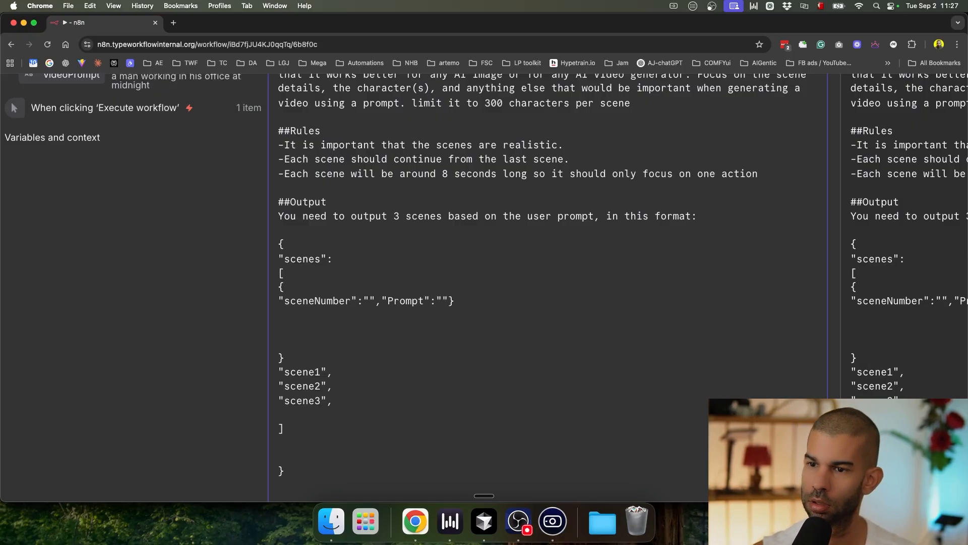
Step: Duplicate the scene object into three copies and delete the old scene1–scene3 lines
key("Up")
key("shift+Down")
key("shift+Down")
key("super+c")
key("Down")
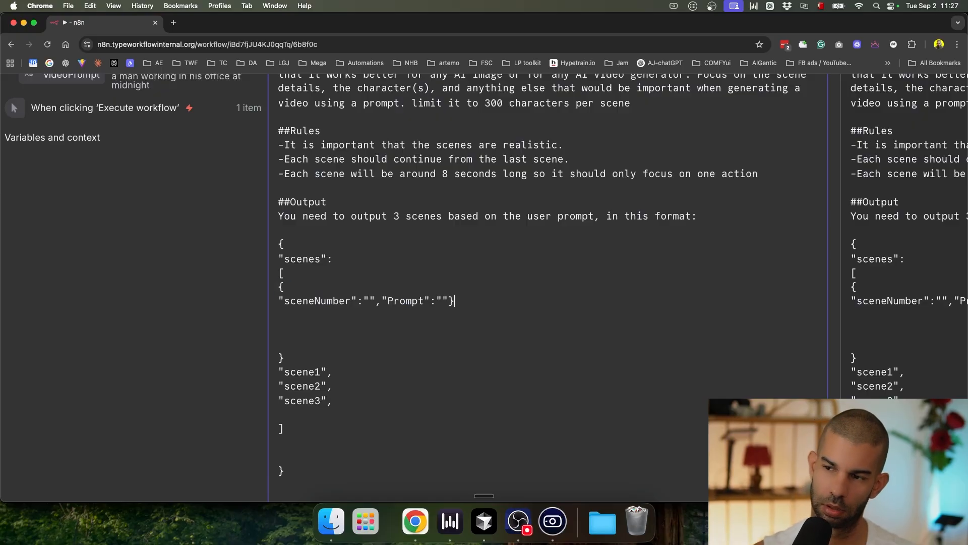
key("Return")
key("super+v")
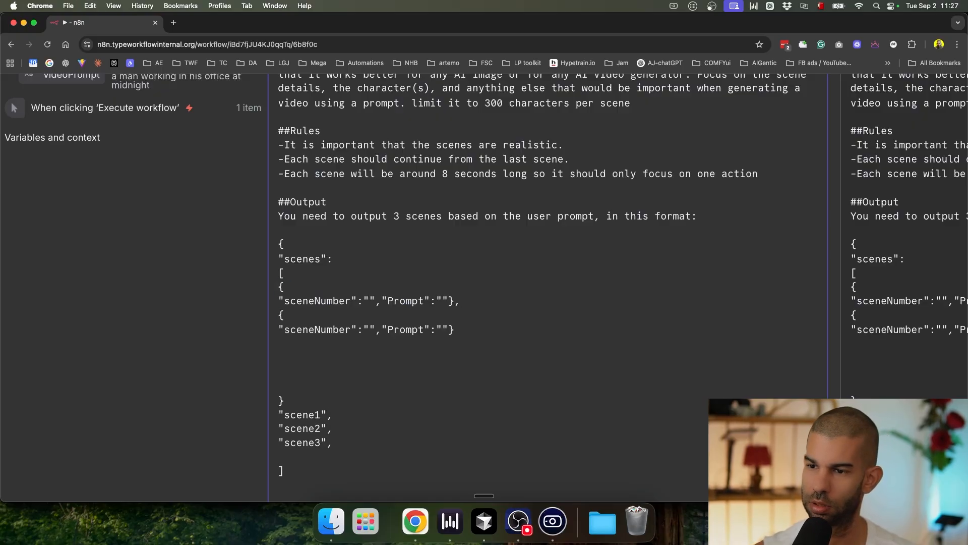
key("super+v")
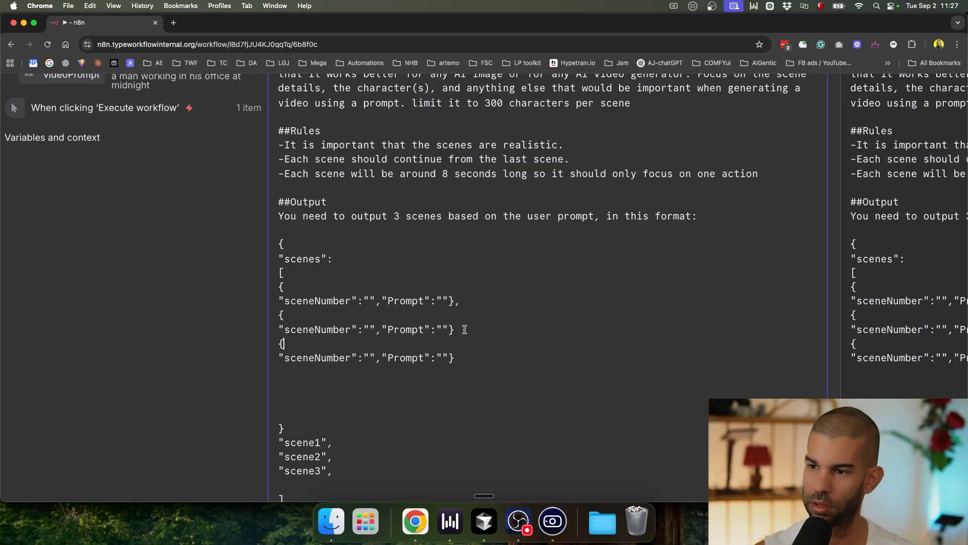
scroll(500, 387, "down", 1)
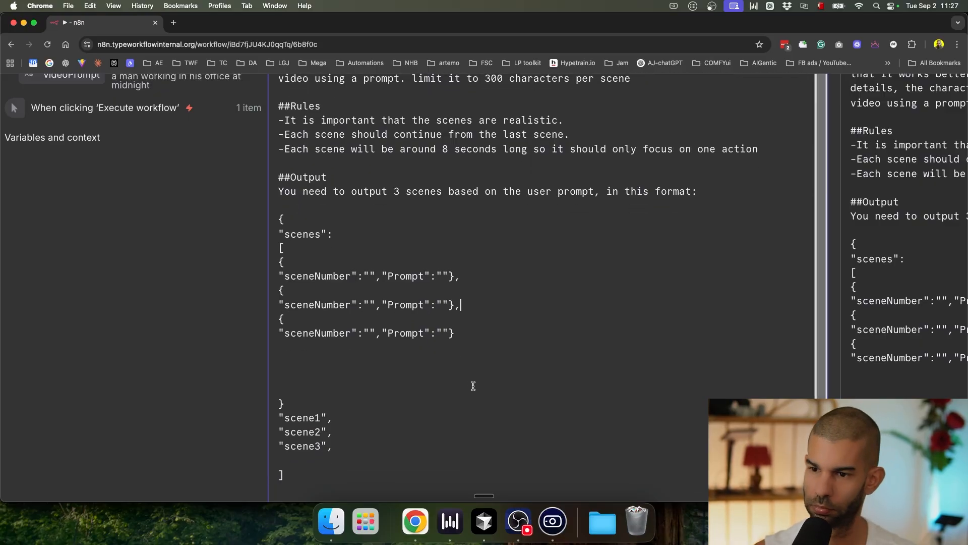
left_click_drag(305, 458, 280, 391)
key("BackSpace")
key("BackSpace")
key("BackSpace")
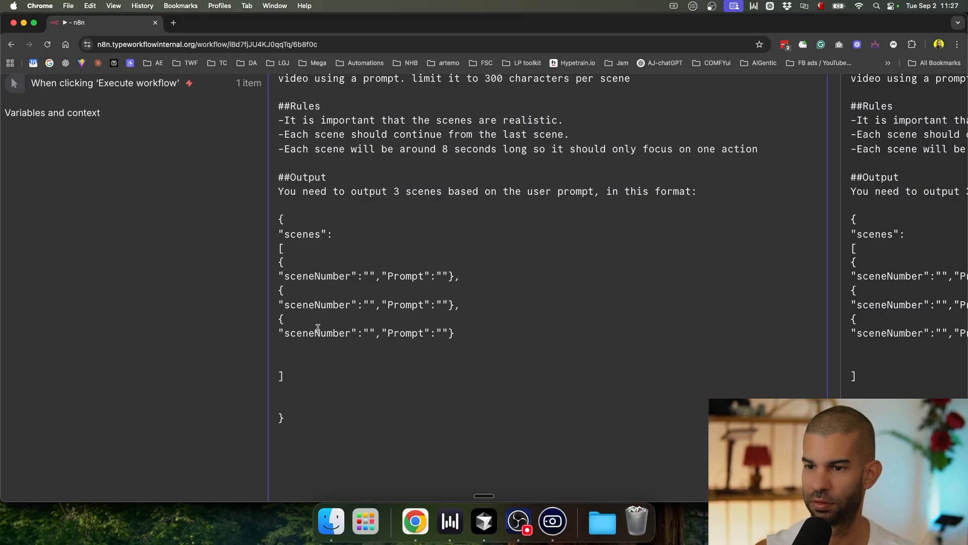
Step: Copy the JSON output example and validate it on JSONLint
left_click_drag(306, 420, 263, 224)
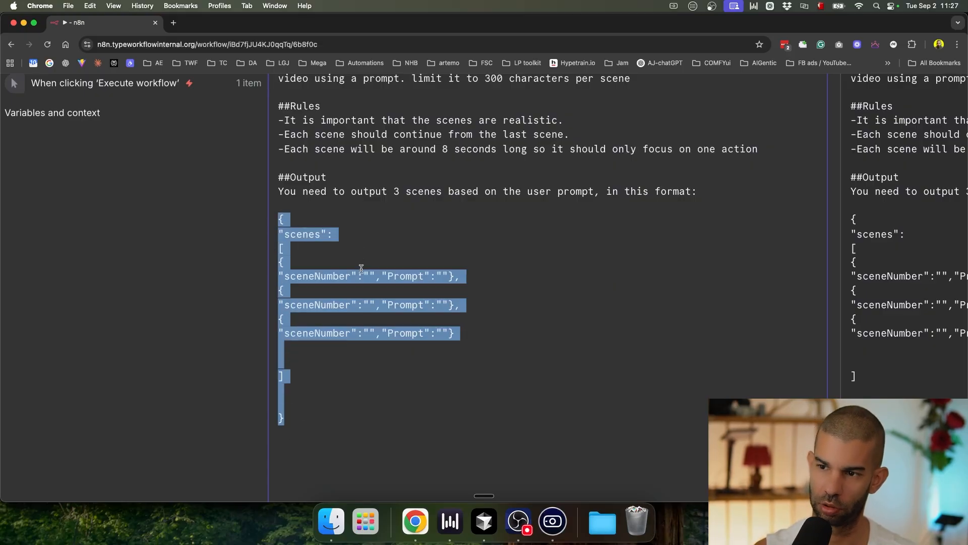
key("super+t")
type("json")
key("Return")
key("super+v")
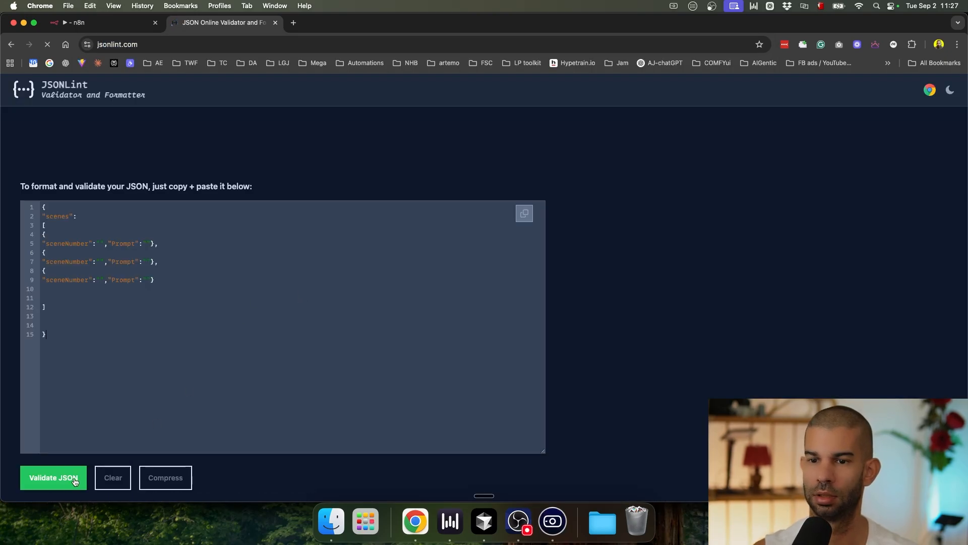
left_click(54, 477)
Step: Copy the reformatted JSON from JSONLint and go back to the n8n workflow
scroll(101, 410, "up", 2)
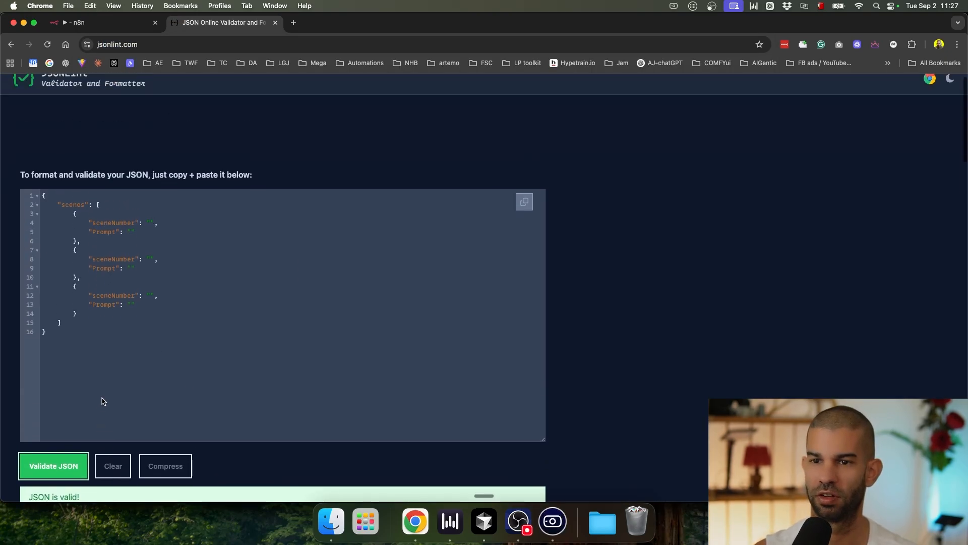
left_click(182, 183)
key("super+a")
left_click(103, 26)
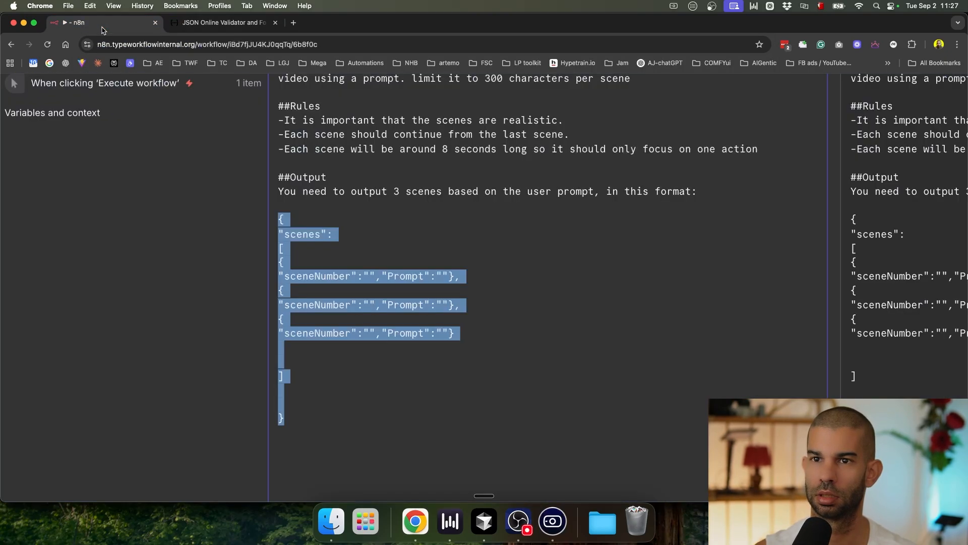
Step: Paste the indented JSON into the prompt and rerun Message a model to get three sceneNumber/Prompt scenes
key("super+v")
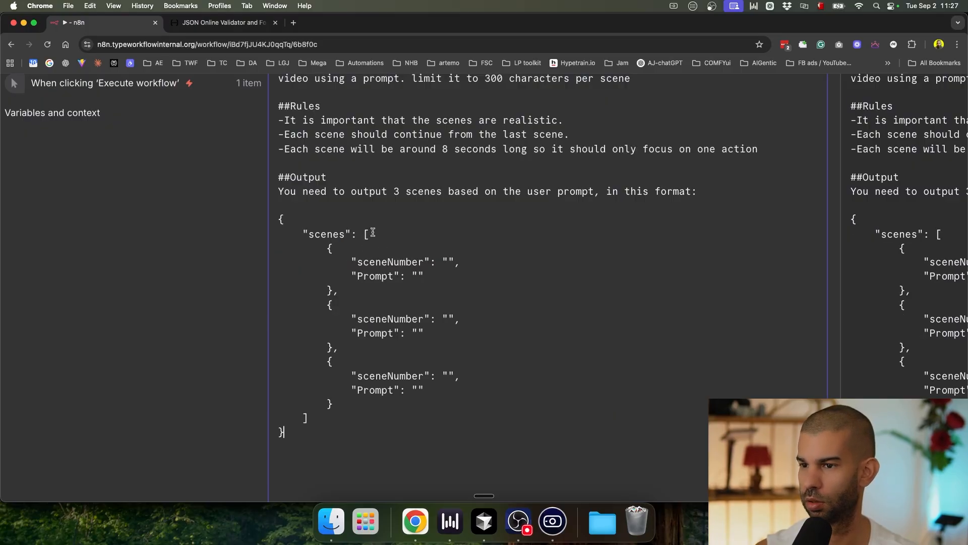
scroll(429, 334, "down", 5)
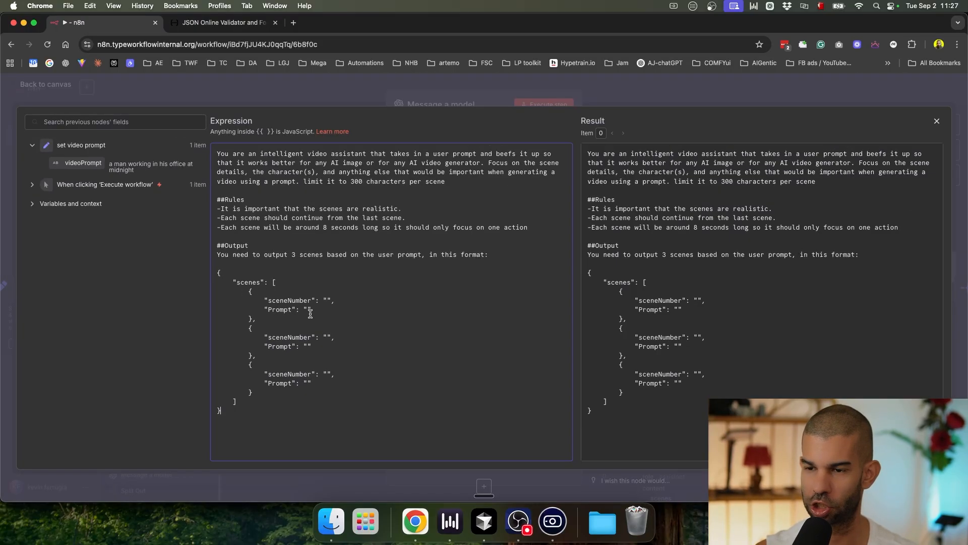
left_click(450, 92)
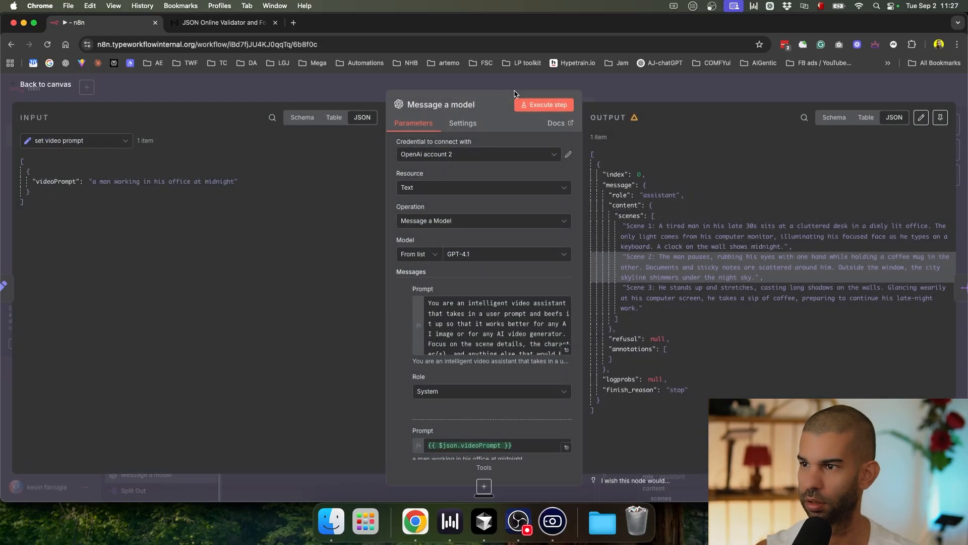
left_click(544, 108)
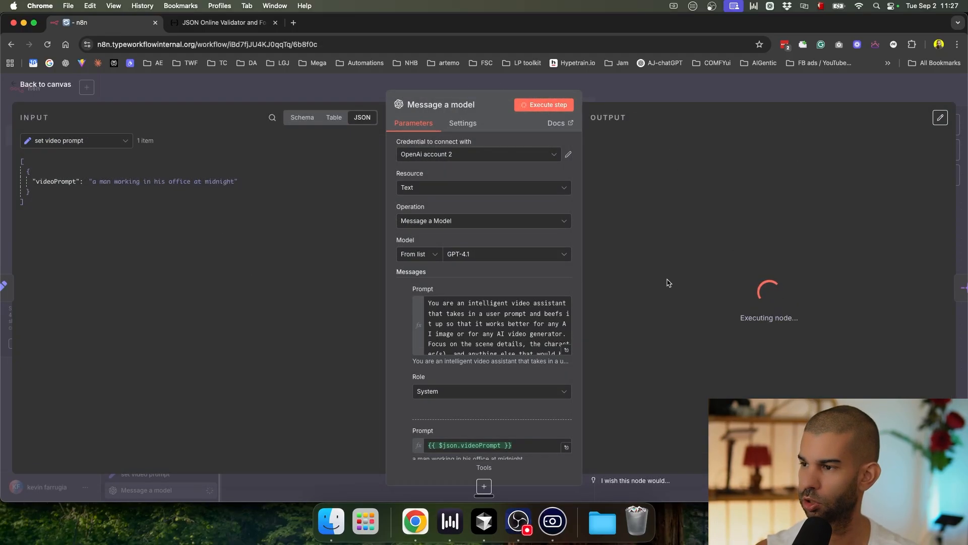
scroll(664, 231, "up", 5)
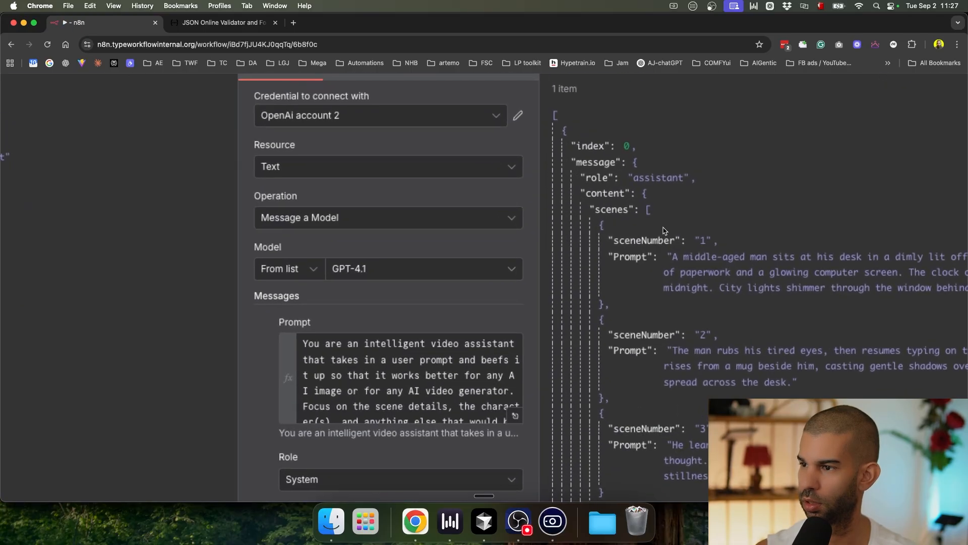
scroll(665, 231, "down", 1)
scroll(691, 420, "down", 5)
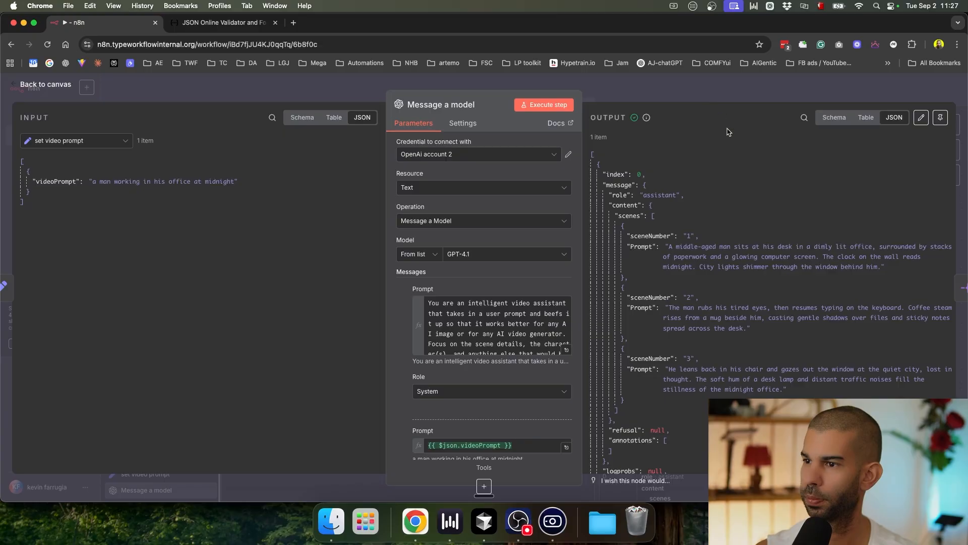
left_click(703, 92)
Step: Run the Split Out node to split the scenes into 3 items and save
left_click(349, 194)
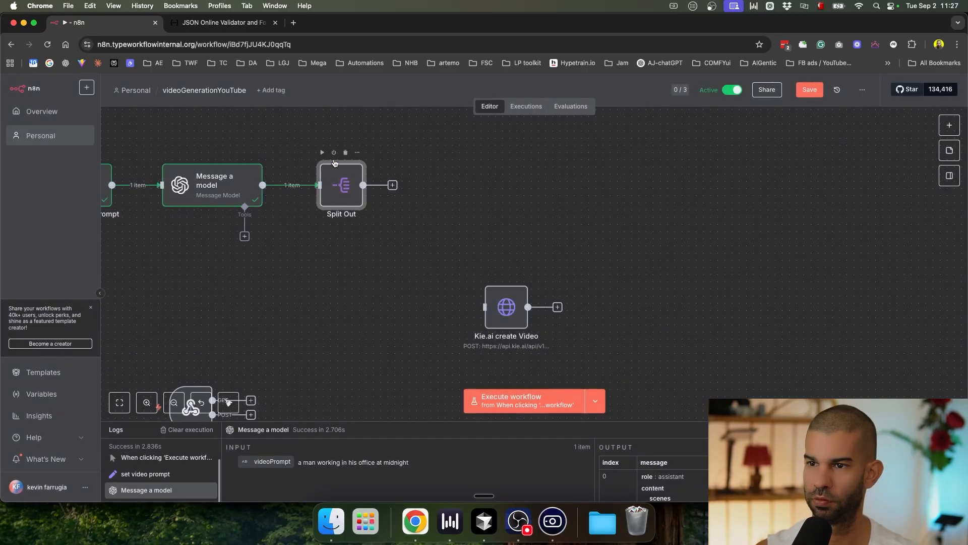
double_click(351, 194)
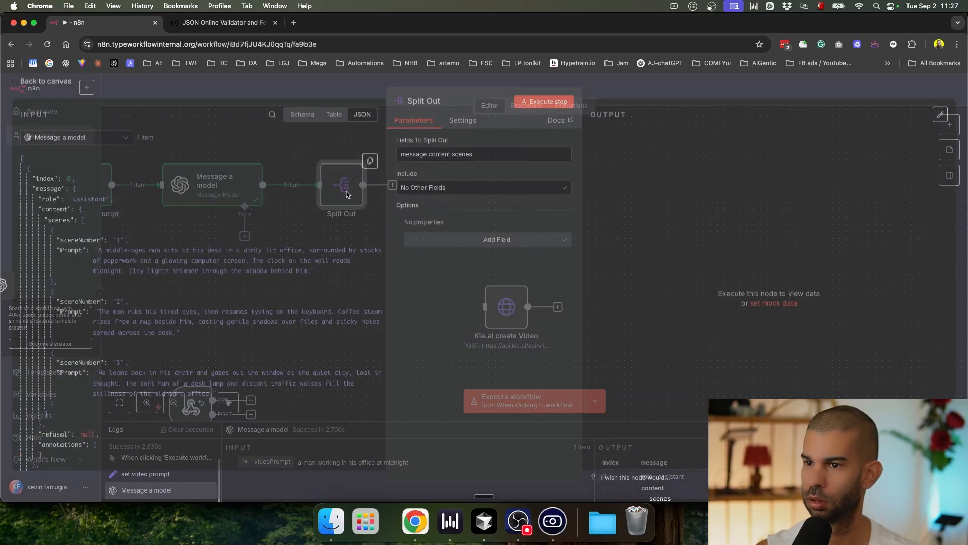
left_click(543, 108)
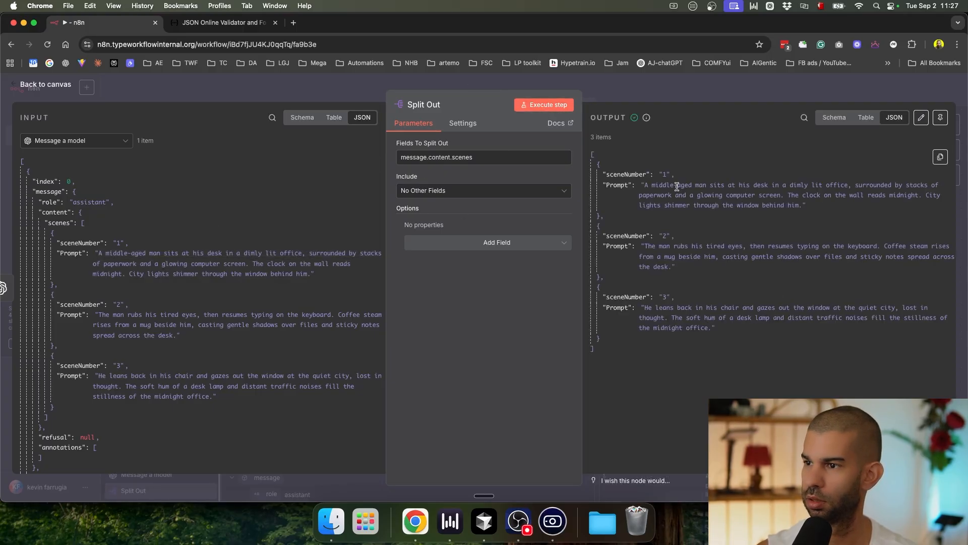
scroll(676, 187, "up", 5)
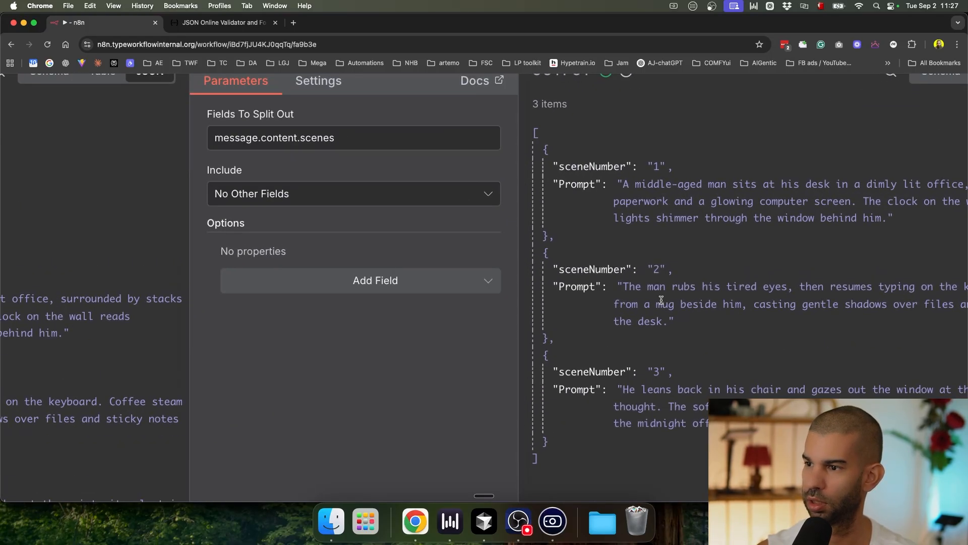
scroll(648, 346, "down", 5)
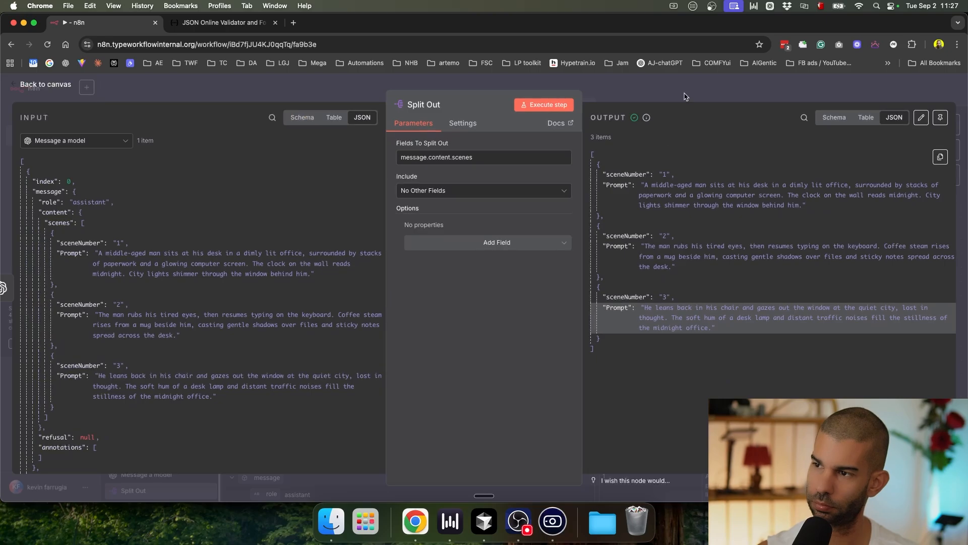
left_click(688, 101)
key("super+s")
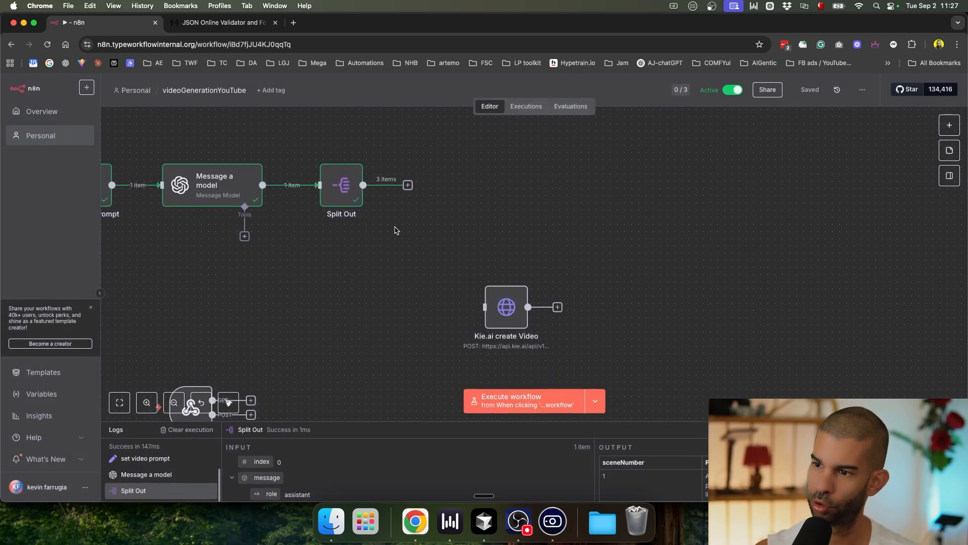
Step: Add a Loop Over Items node after Split Out and run it
left_click(408, 185)
type("loop")
key("Return")
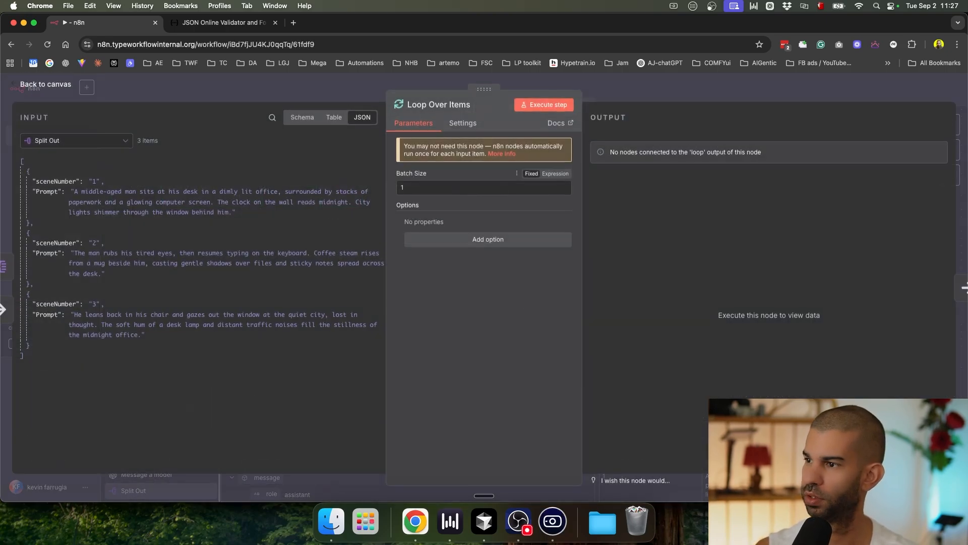
left_click(544, 105)
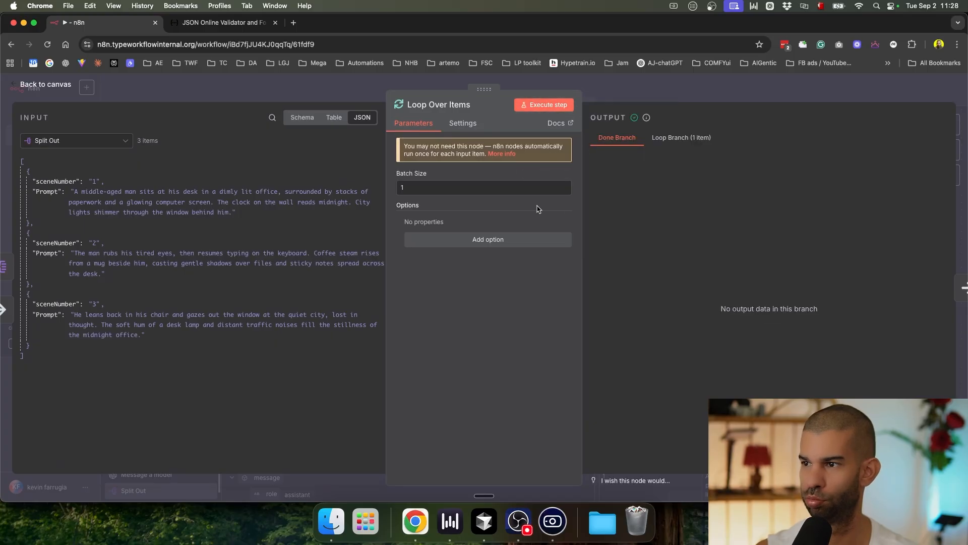
left_click(681, 137)
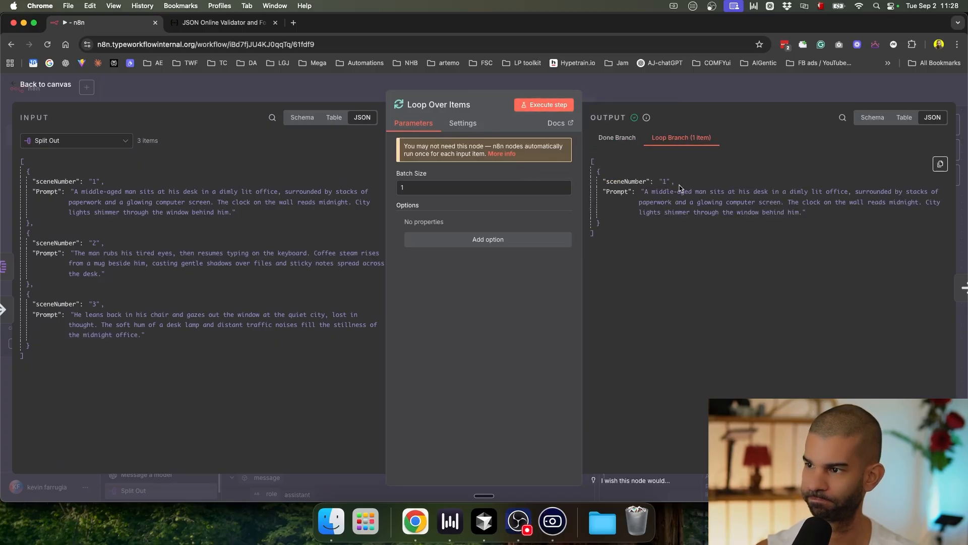
left_click(696, 90)
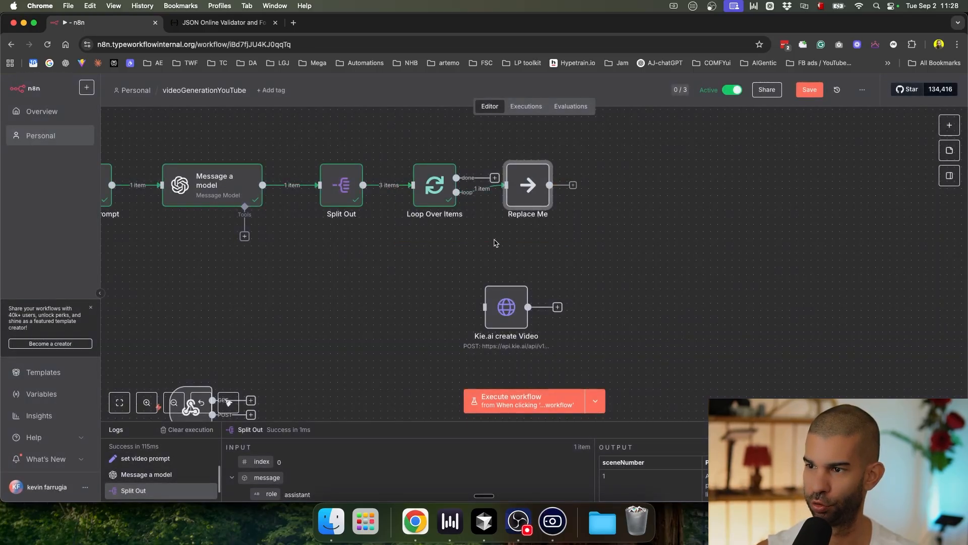
Step: Delete the Replace Me placeholder, connect the loop output to Kie.ai create Video, and save
left_click_drag(530, 176, 530, 220)
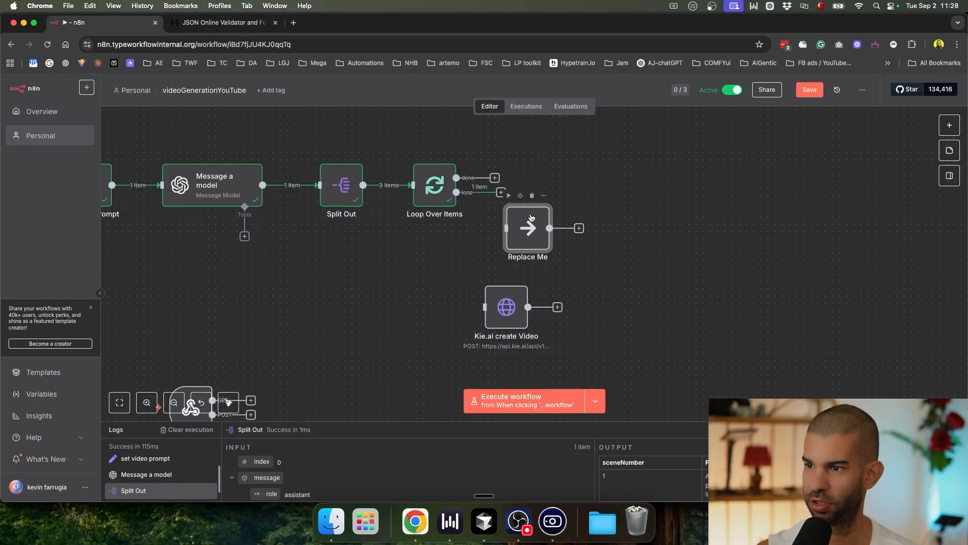
key("Delete")
left_click_drag(502, 194, 541, 269)
key("super+s")
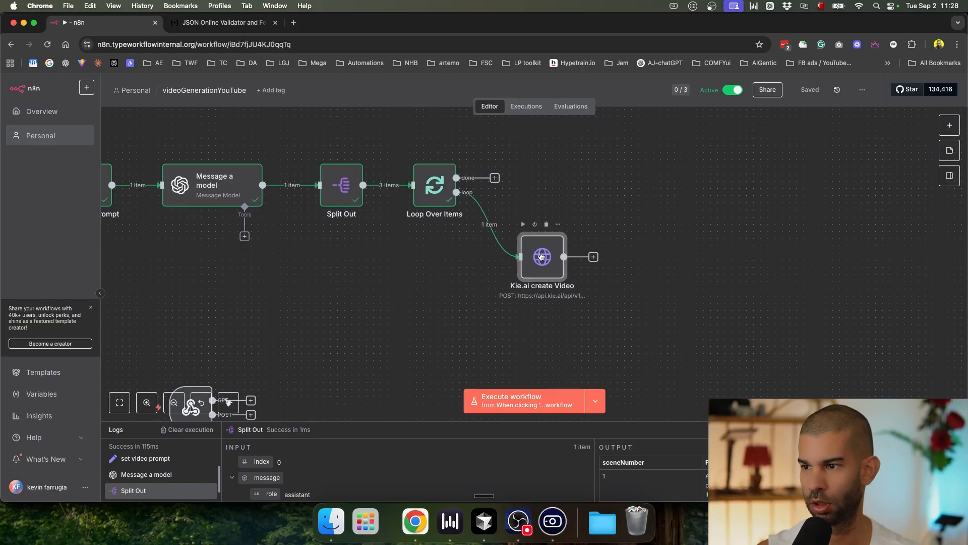
double_click(541, 256)
Step: Replace the request body's prompt value with {{ $json.Prompt }}
scroll(487, 302, "down", 5)
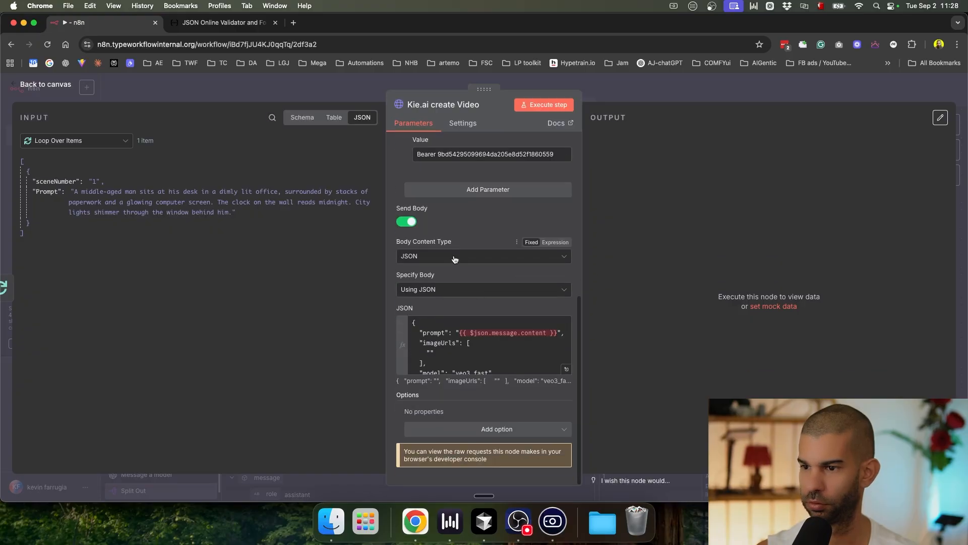
left_click(566, 370)
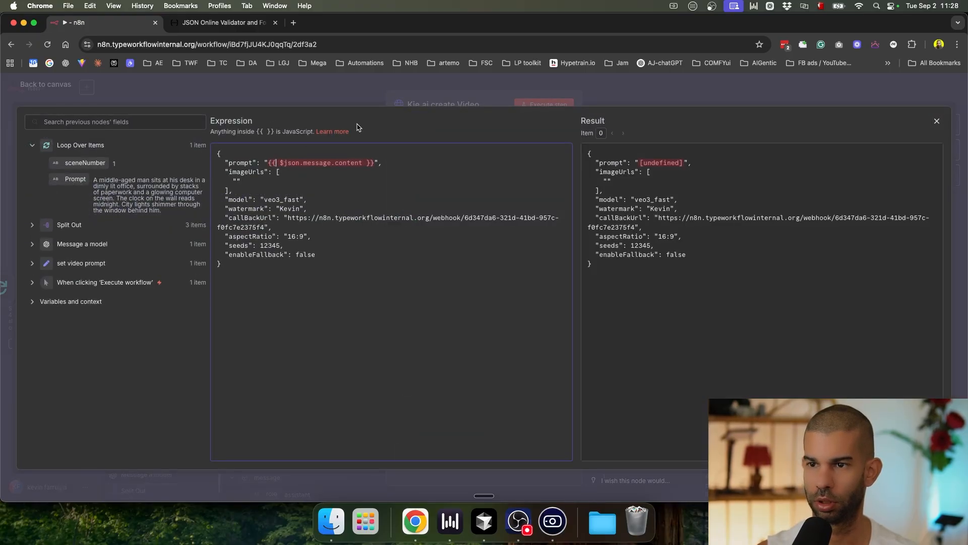
left_click_drag(267, 163, 378, 162)
key("BackSpace")
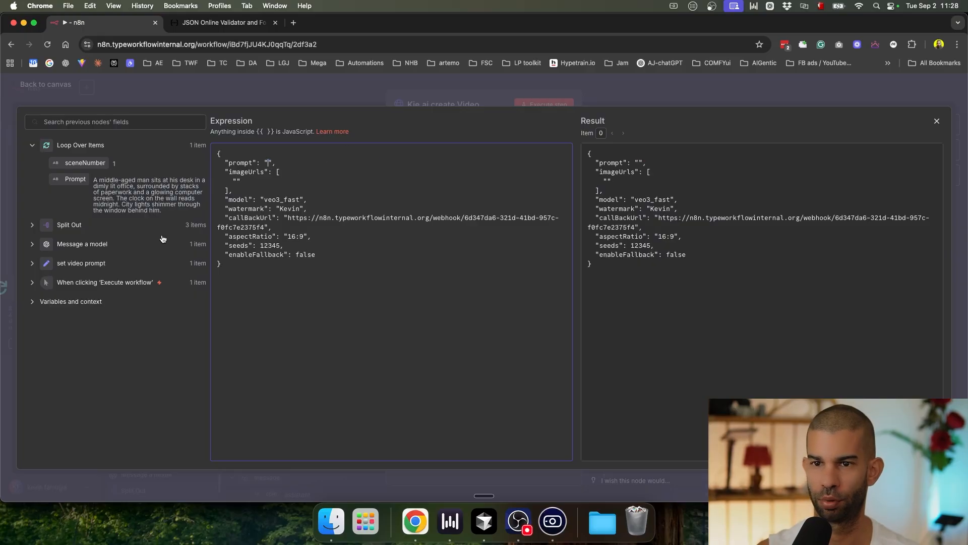
left_click_drag(76, 179, 269, 164)
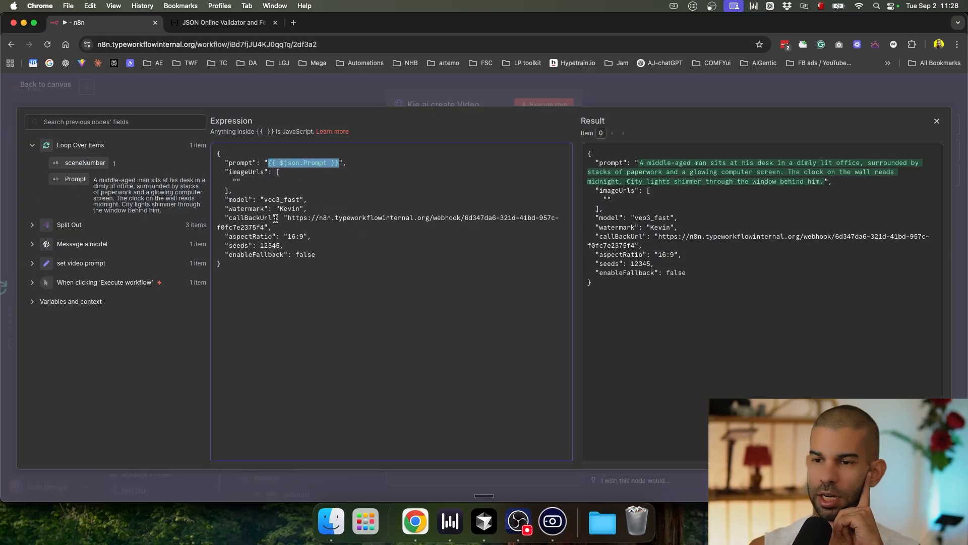
scroll(275, 218, "up", 5)
scroll(274, 217, "down", 2)
Step: Append ?sceneNumber={{ $json.sceneNumber }} to the callBackUrl
left_click(246, 219)
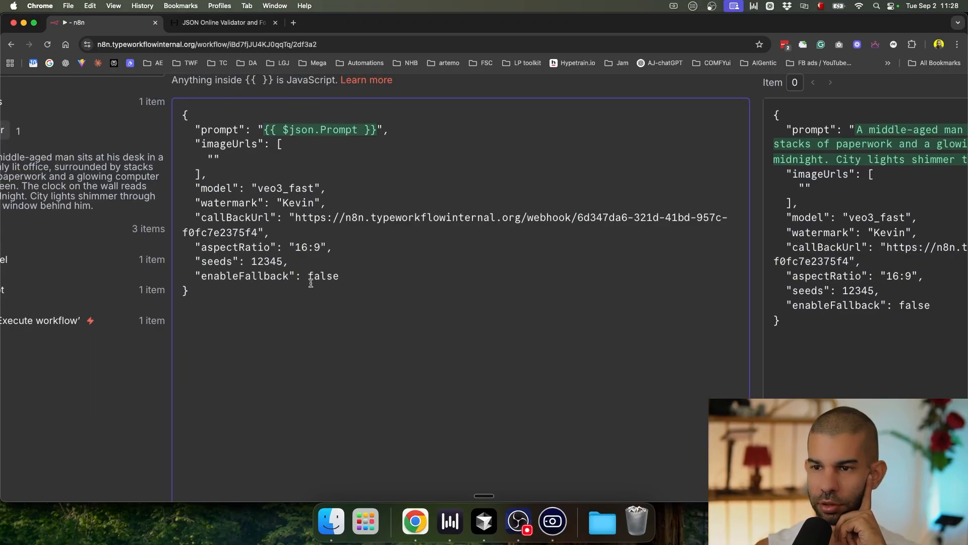
type("?")
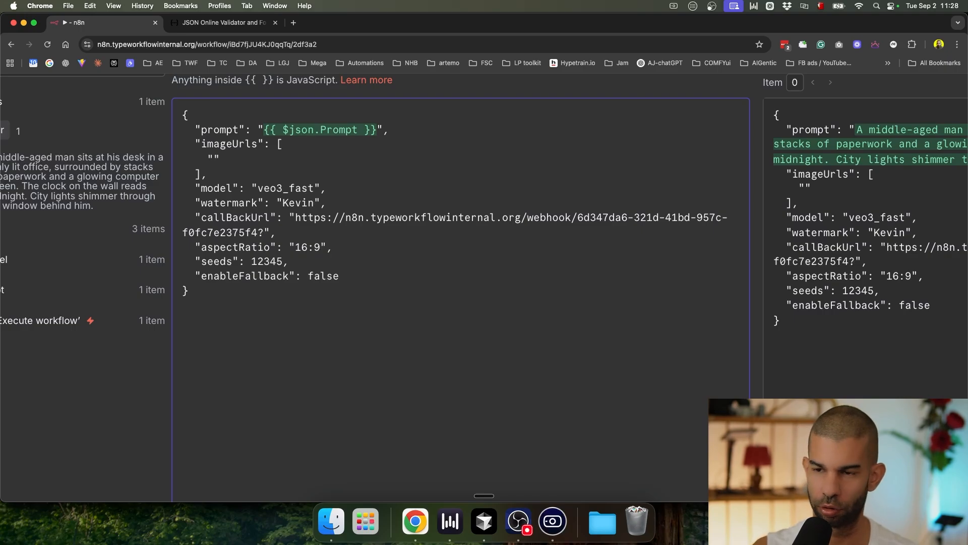
type("sceneNumber=")
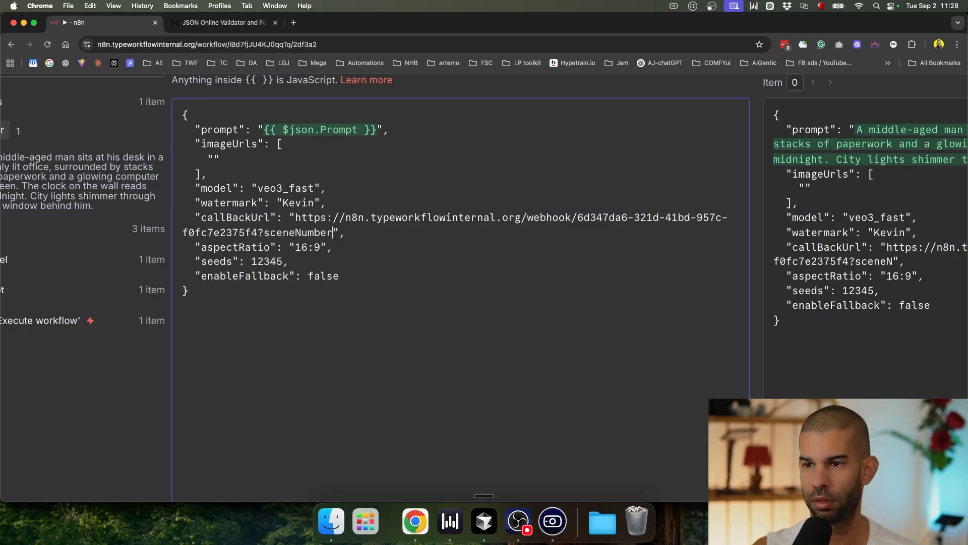
scroll(288, 289, "left", 2)
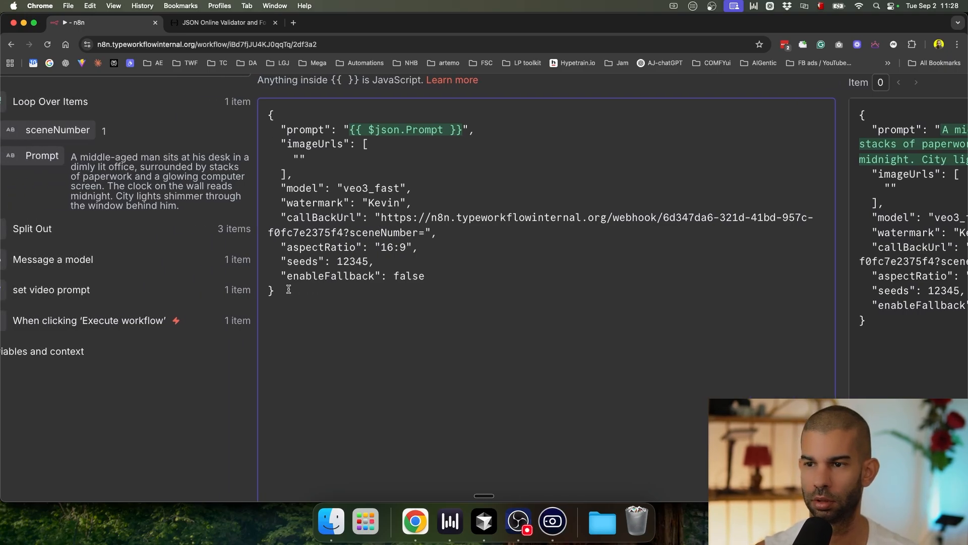
left_click_drag(63, 137, 429, 235)
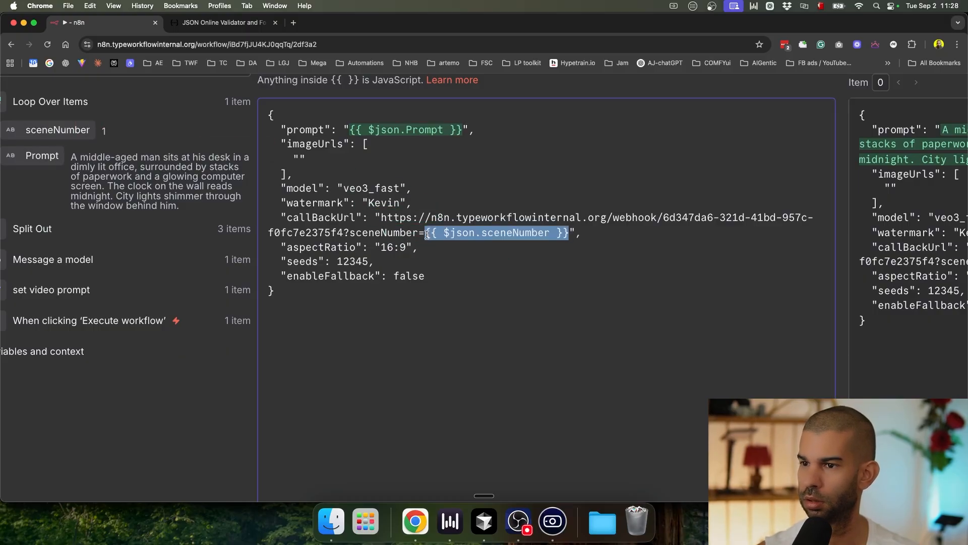
scroll(388, 229, "right", 3)
scroll(388, 228, "right", 3)
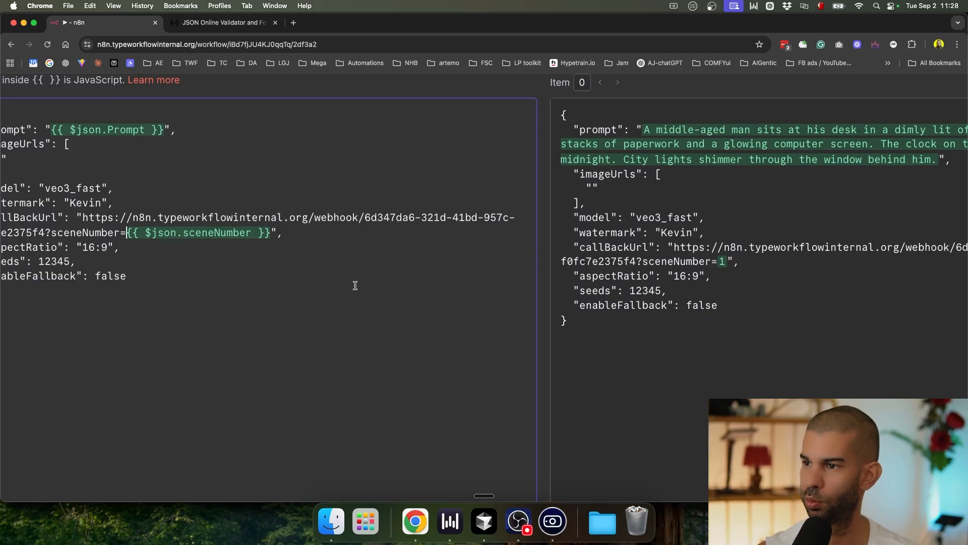
scroll(336, 286, "down", 4)
left_click(640, 96)
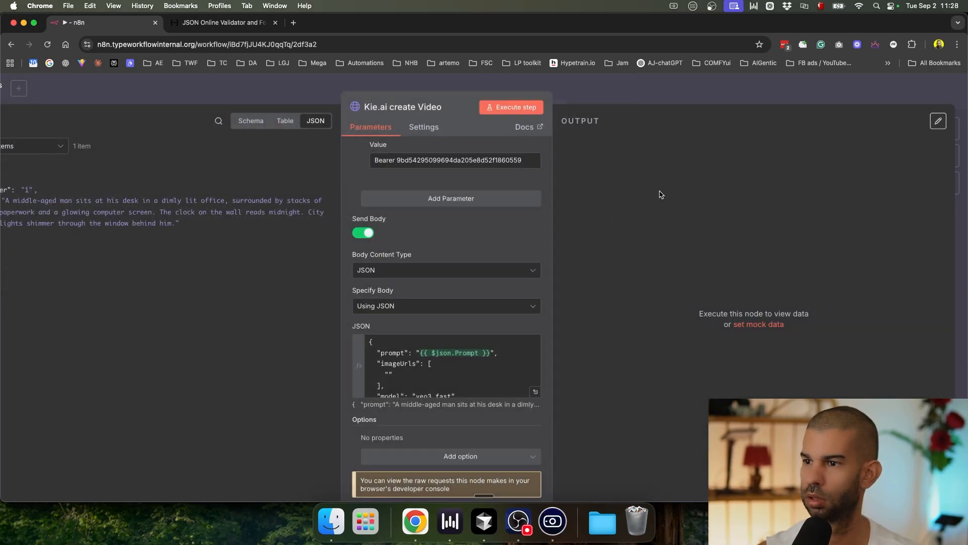
left_click(654, 104)
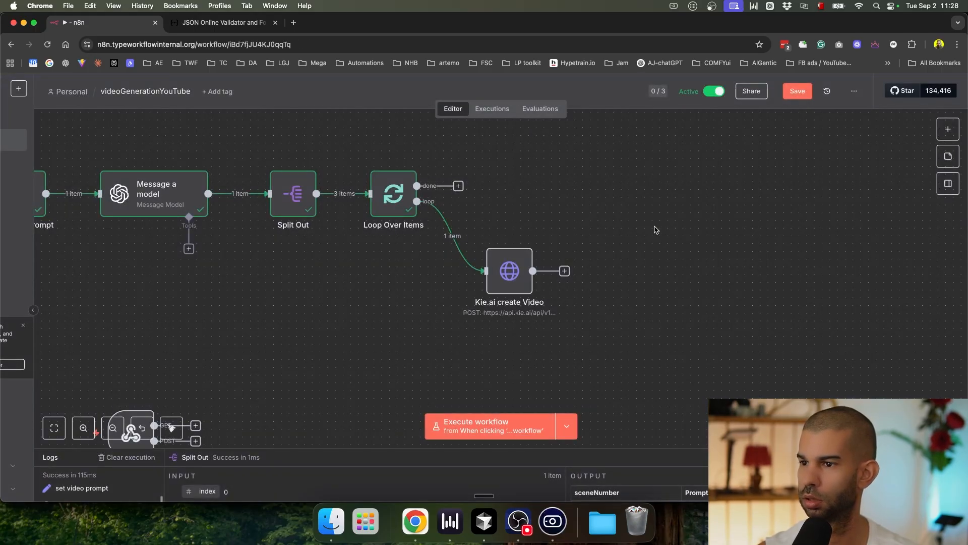
Step: Add a Wait node after Kie.ai create Video and connect it back into Loop Over Items
left_click(564, 271)
type("wait")
key("Return")
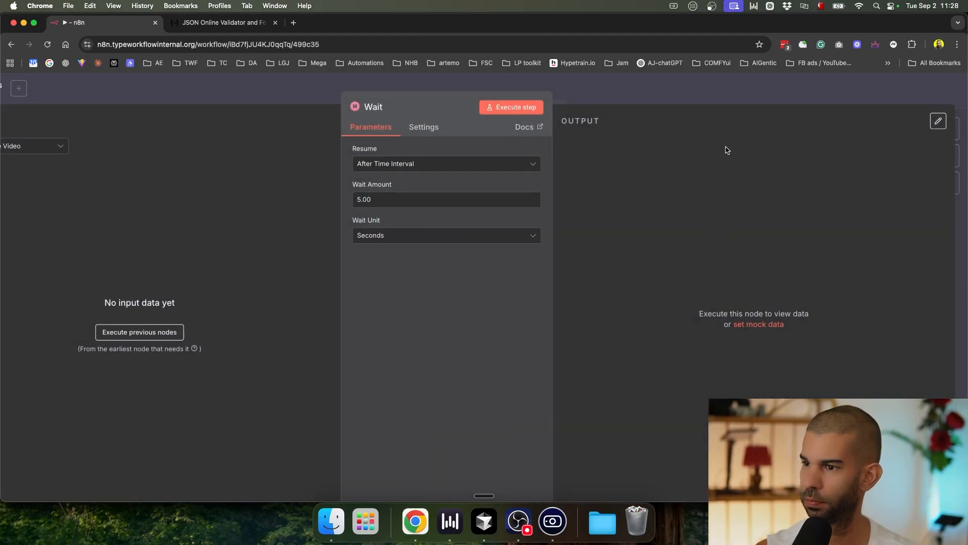
left_click(627, 104)
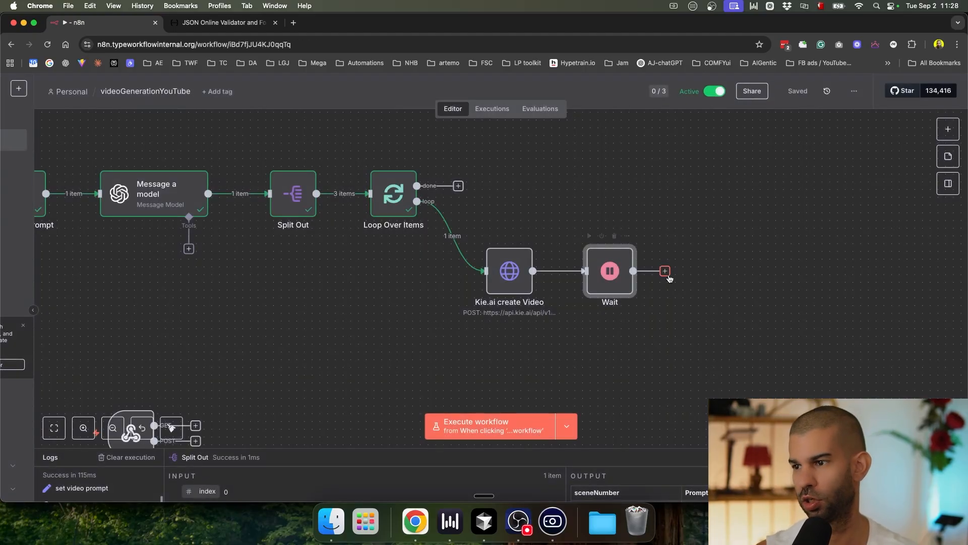
left_click_drag(665, 272, 372, 194)
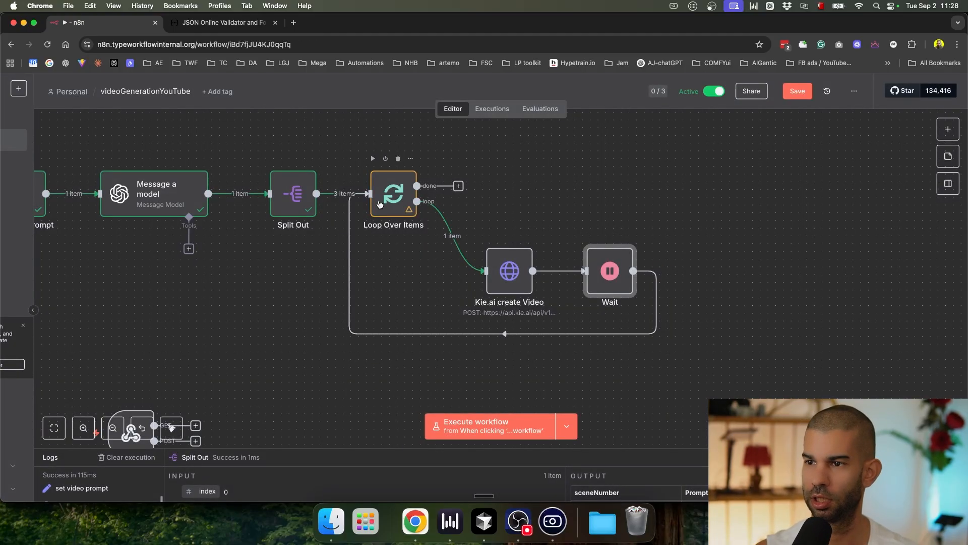
scroll(306, 261, "down", 5)
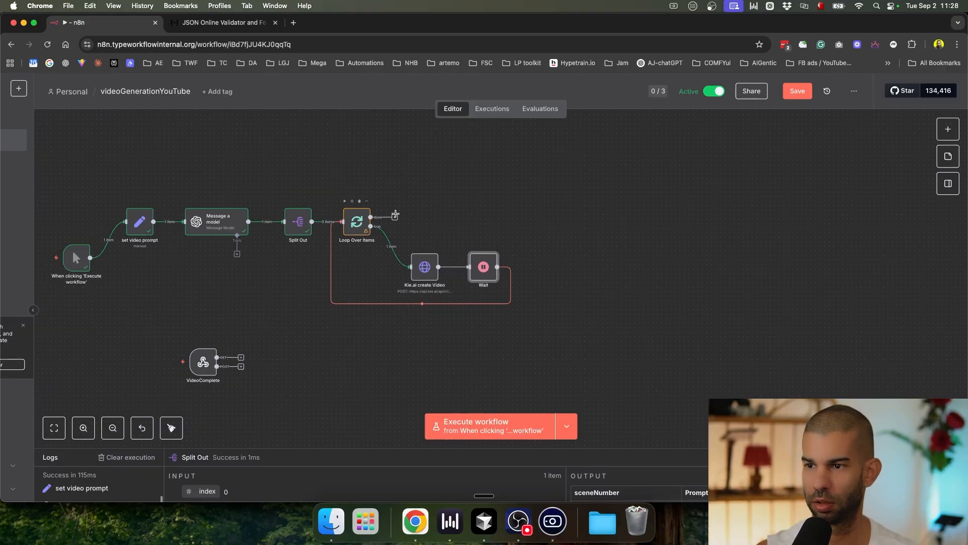
Step: Add a No Operation node on the loop's done output, reposition it, and save
left_click(395, 217)
type("do no")
key("Return")
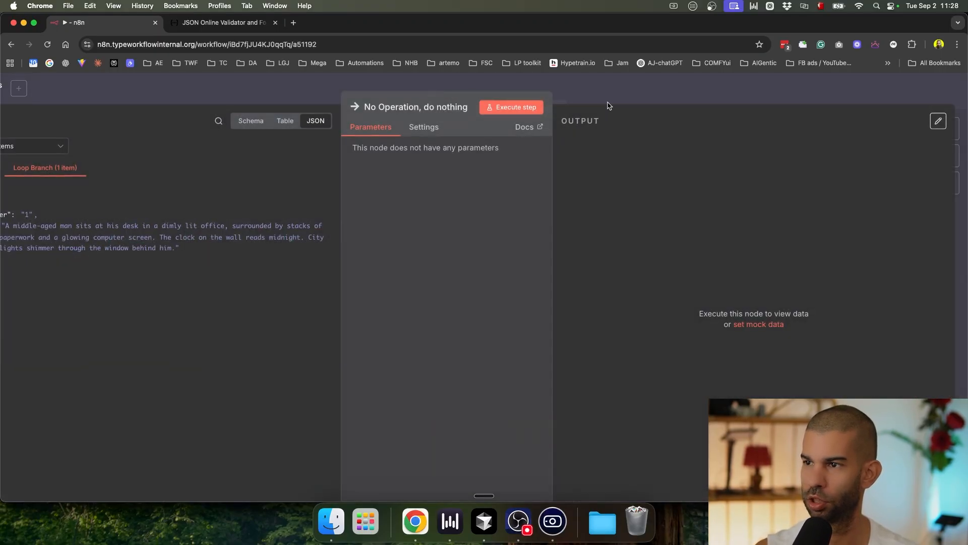
left_click(609, 85)
scroll(406, 214, "up", 5)
scroll(407, 214, "down", 5)
left_click_drag(407, 214, 446, 186)
left_click(584, 223)
key("super+s")
Step: Pan the canvas to view the VideoComplete webhook and the main workflow nodes
left_click_drag(324, 378, 428, 336)
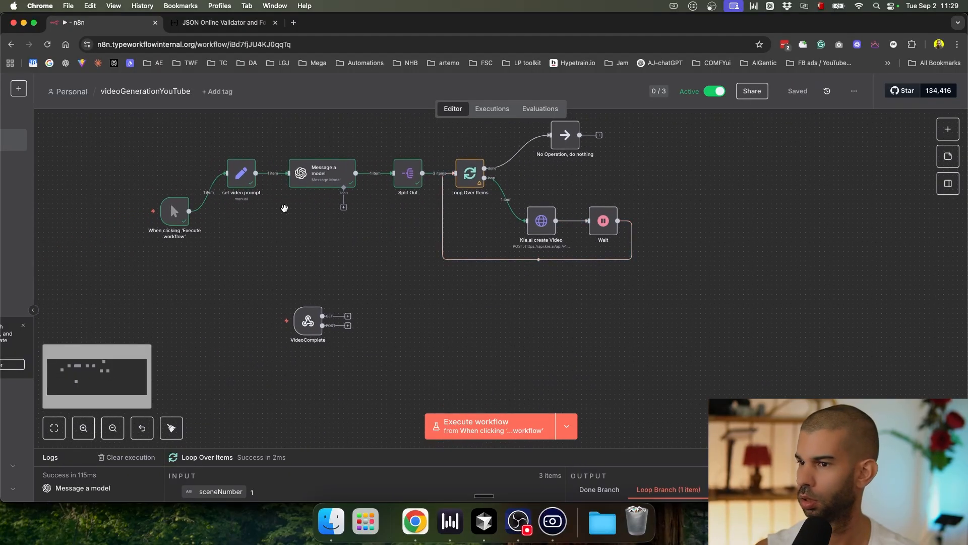
scroll(293, 332, "up", 8)
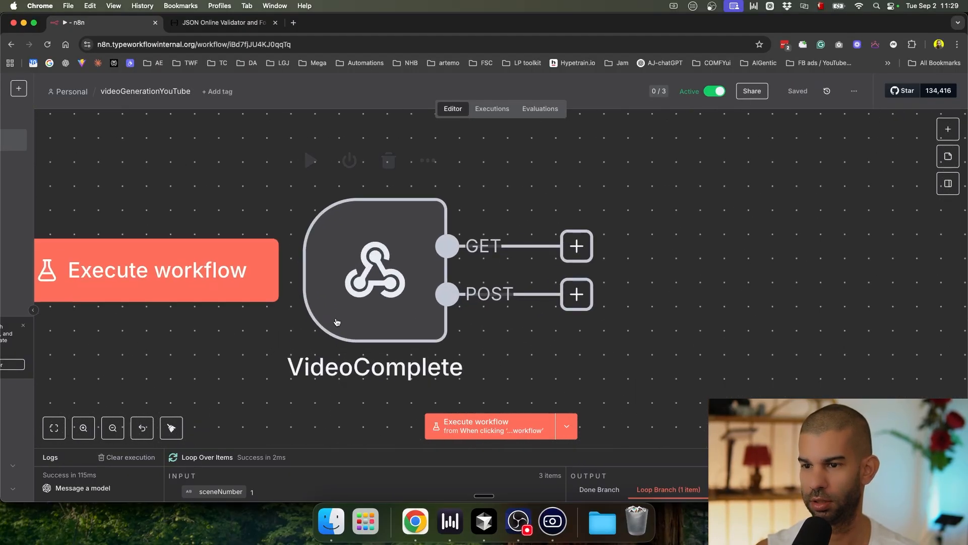
scroll(344, 274, "down", 6)
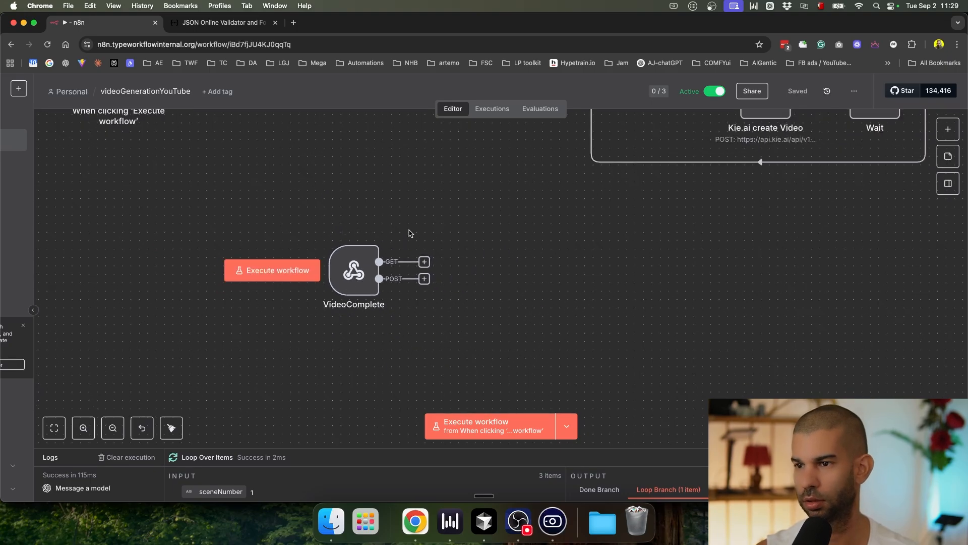
left_click_drag(570, 207, 400, 349)
scroll(392, 341, "down", 3)
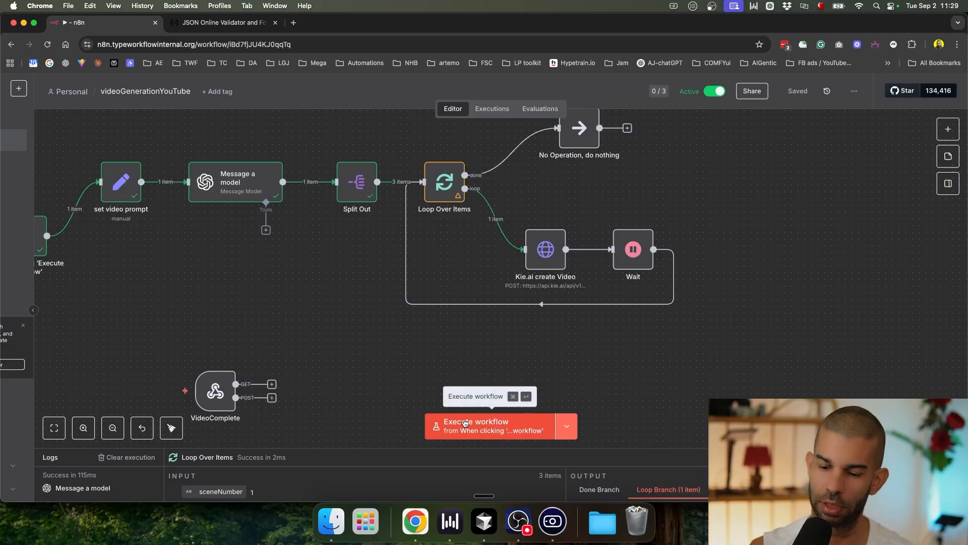
Step: Run the whole workflow, follow the loop's progress, then switch to the Kie.ai logs window
left_click(488, 432)
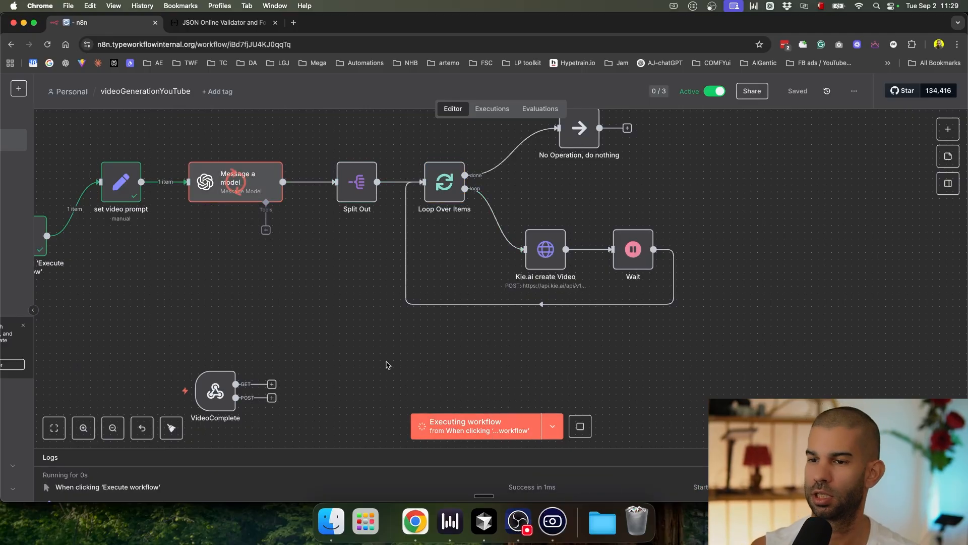
left_click_drag(292, 285, 373, 271)
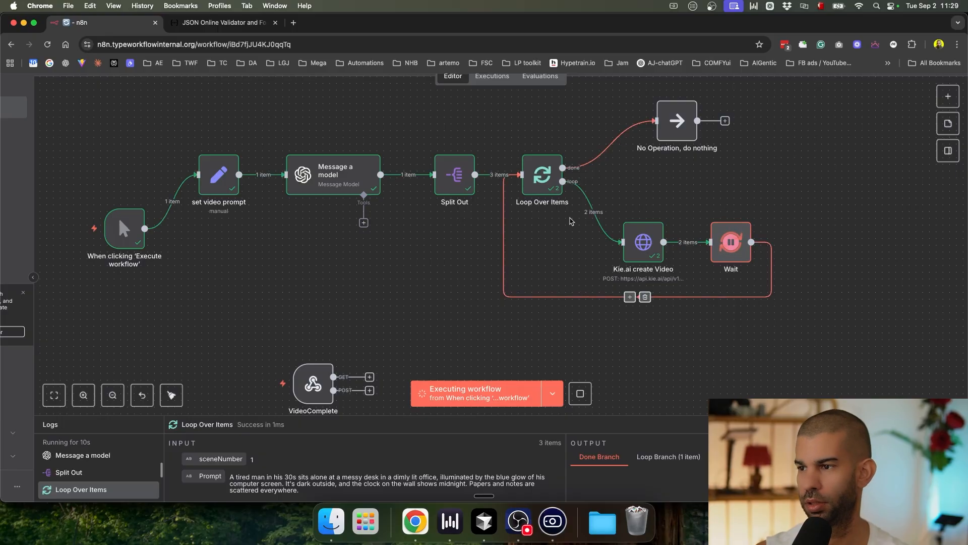
key("ctrl+Up")
left_click(431, 163)
key("super+w")
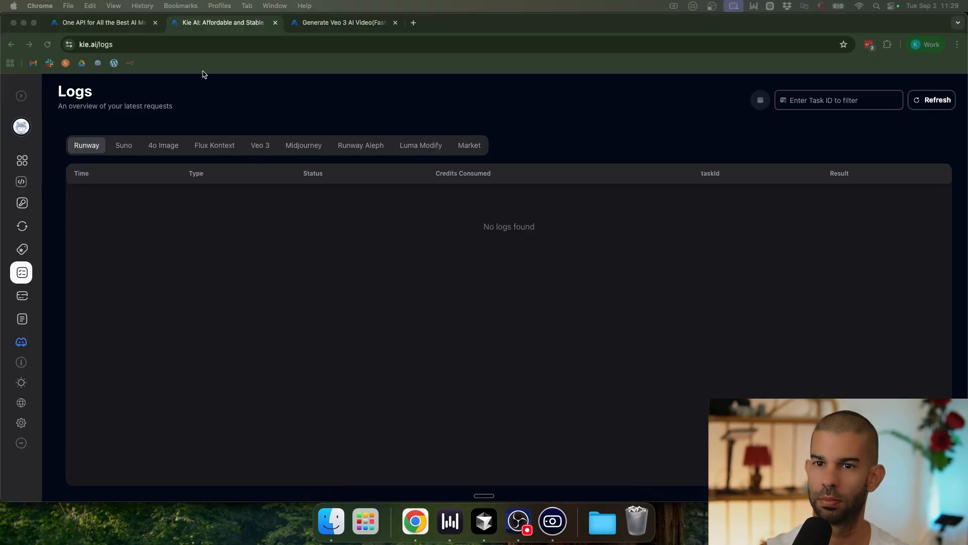
Step: Check the Veo 3 logs for the three new running tasks, then return to the n8n window
left_click(452, 82)
left_click(277, 147)
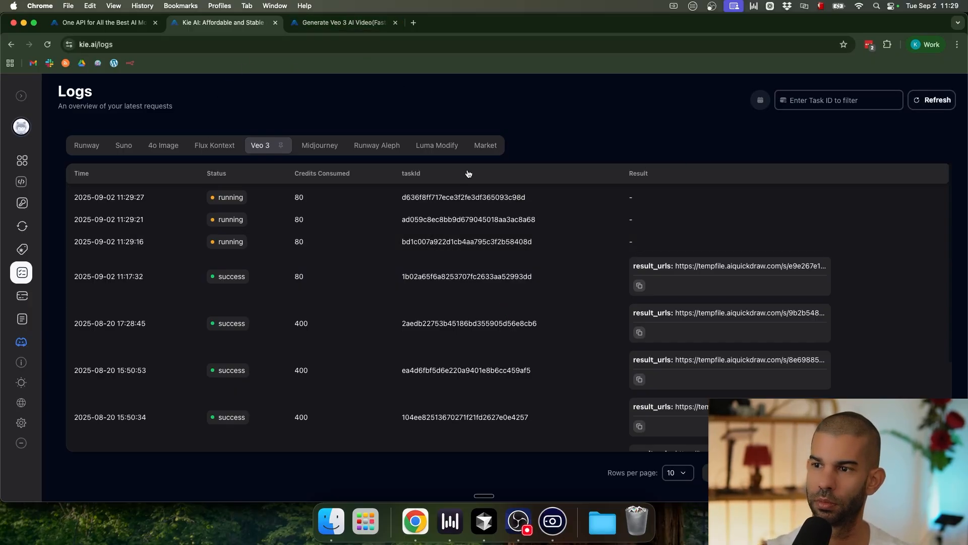
key("ctrl+Up")
left_click(316, 227)
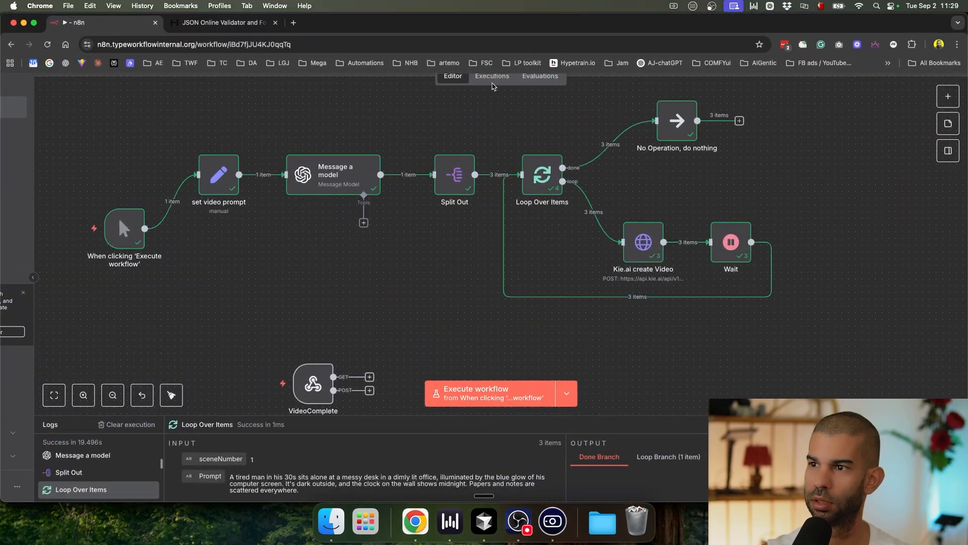
Step: Open the 11:29:12 run in the Executions list, then bring the Kie.ai logs window back
left_click(492, 80)
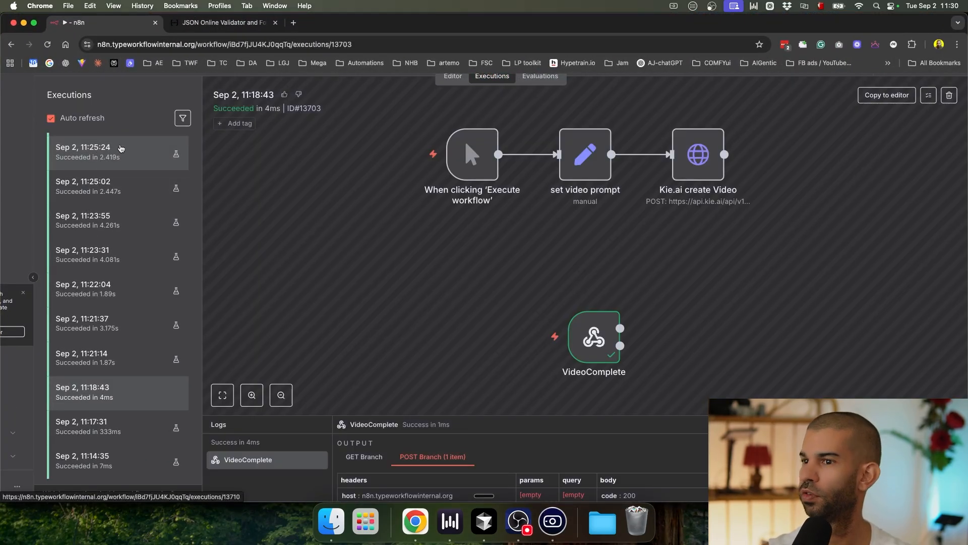
left_click(117, 146)
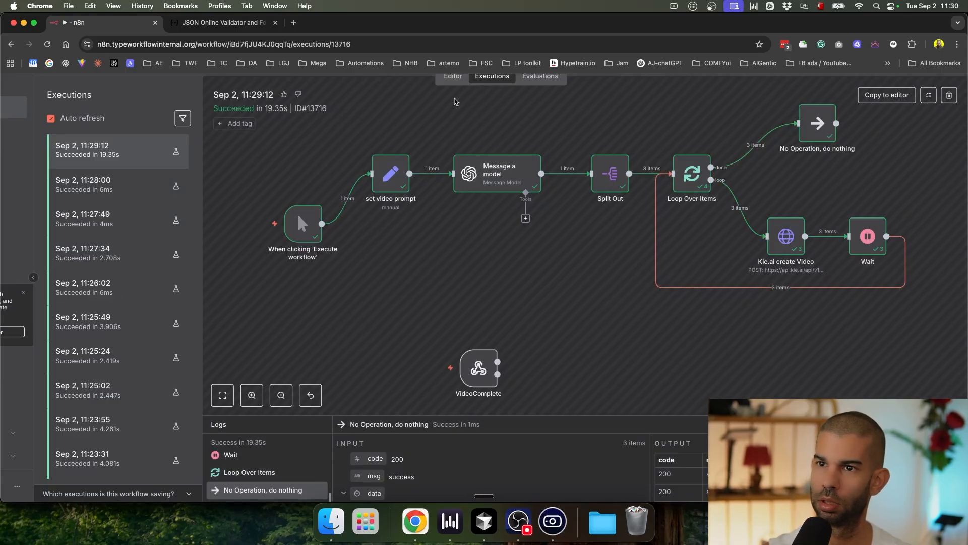
key("ctrl+Up")
left_click(302, 177)
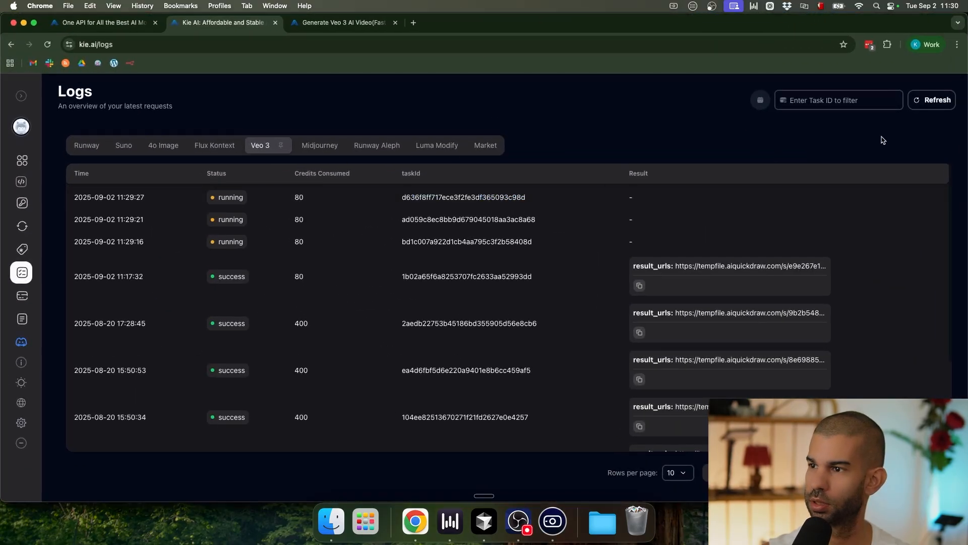
Step: Refresh the Veo 3 task logs, then launch Airtable from system search
left_click(936, 99)
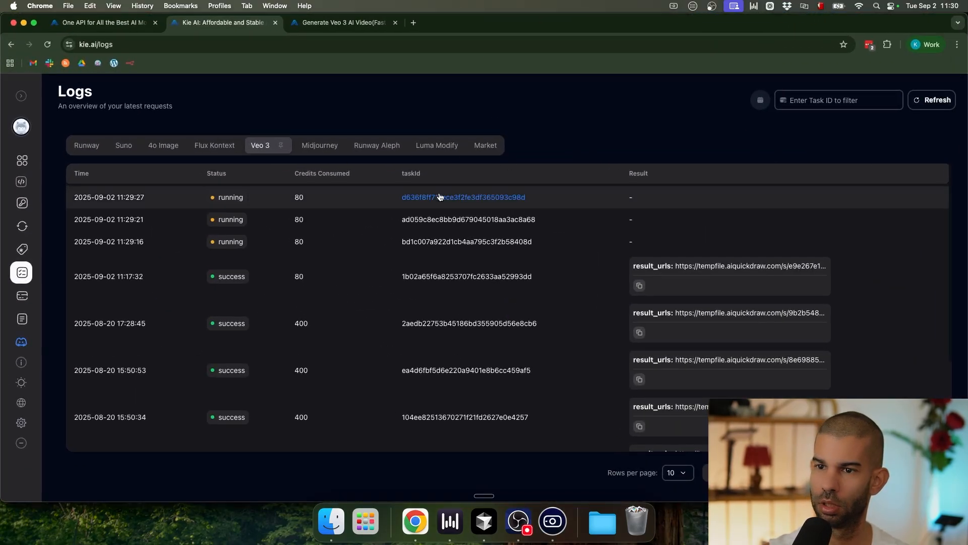
key("super+space")
type("airtable")
key("Return")
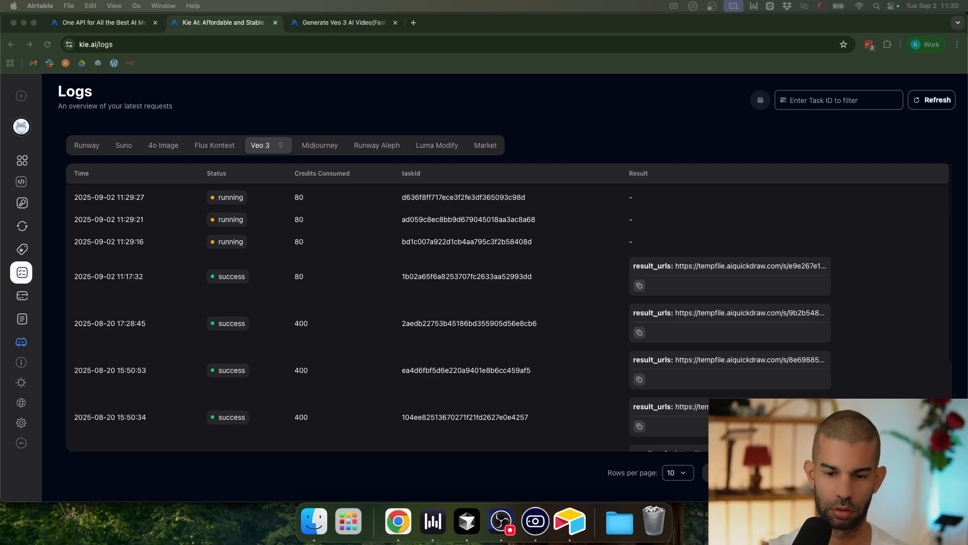
Step: Bring the Airtable base into view and delete the five fields from Notes through Attachment Summary
left_click(51, 156)
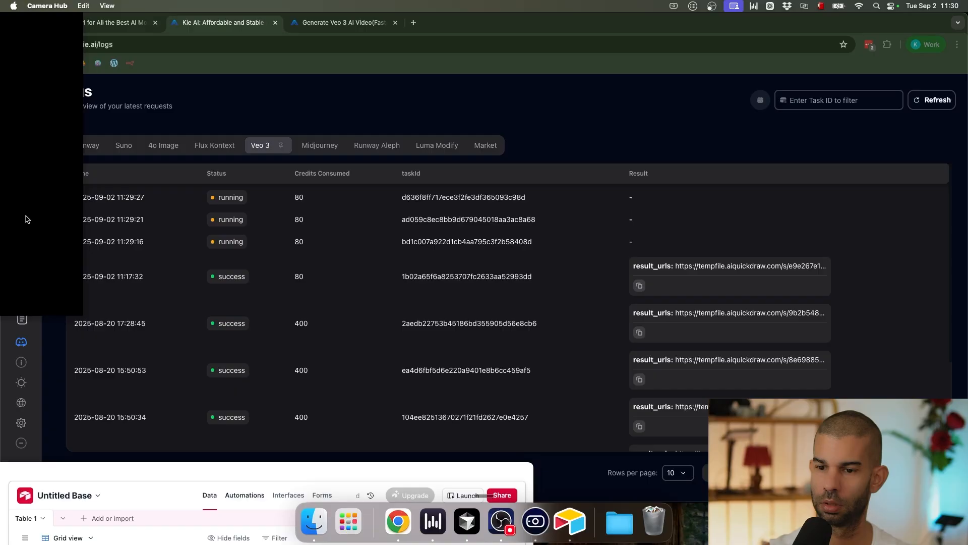
left_click_drag(168, 472, 517, 67)
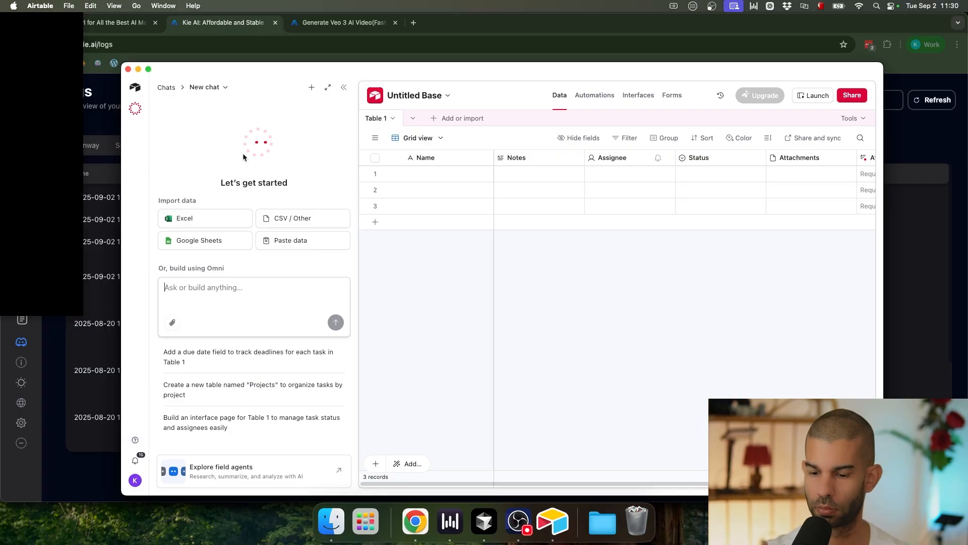
left_click(344, 87)
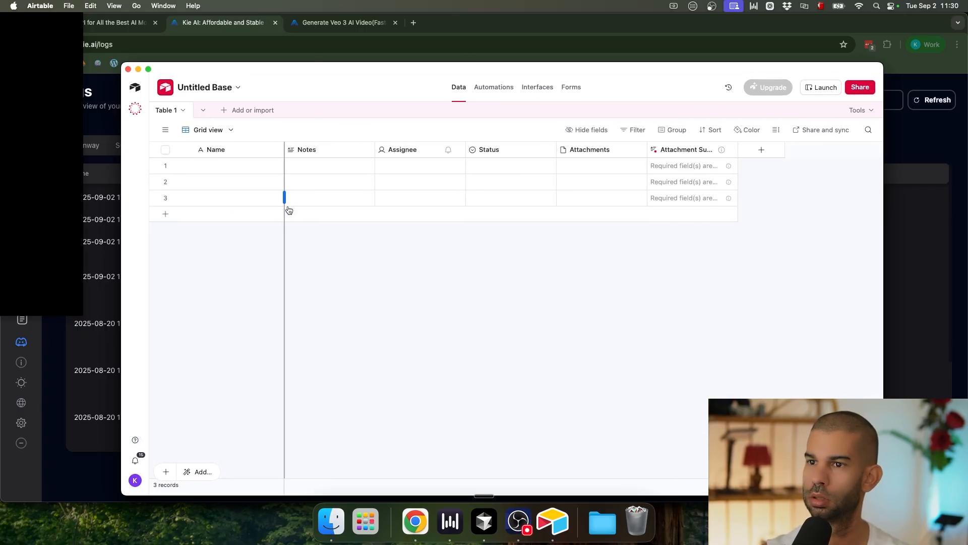
left_click(332, 151)
left_click(666, 150, "shift")
right_click(665, 149)
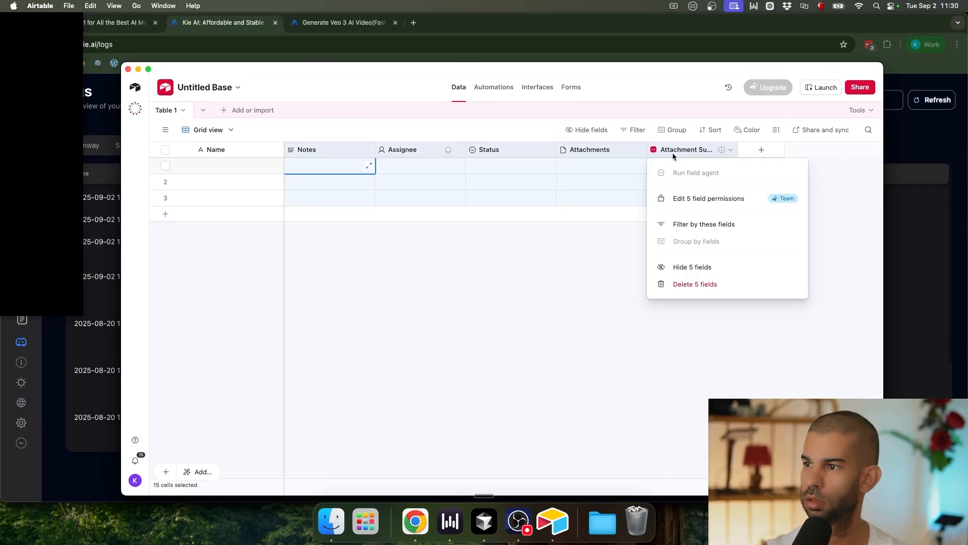
left_click(695, 284)
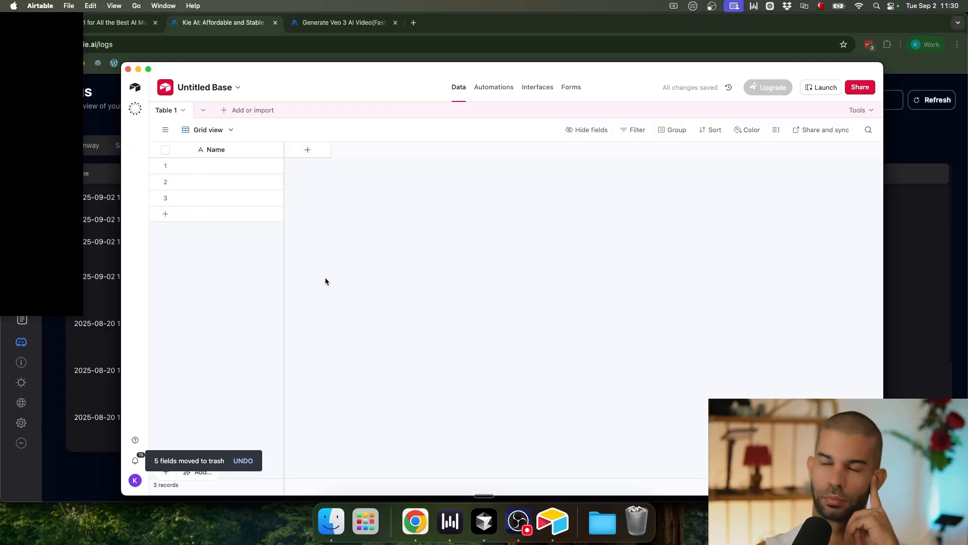
Step: Turn the primary Name field into a formula field recordId using RECORD_ID()
double_click(224, 151)
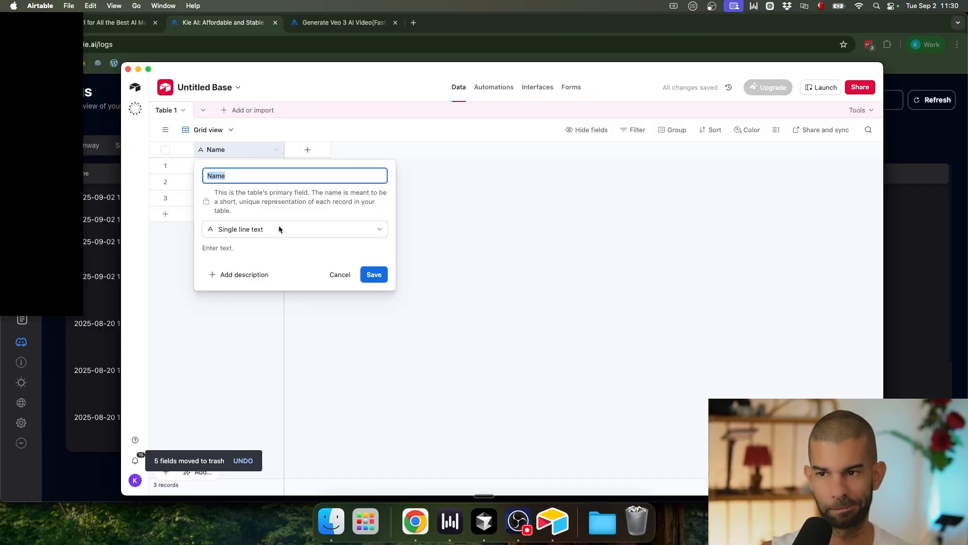
type("recordId")
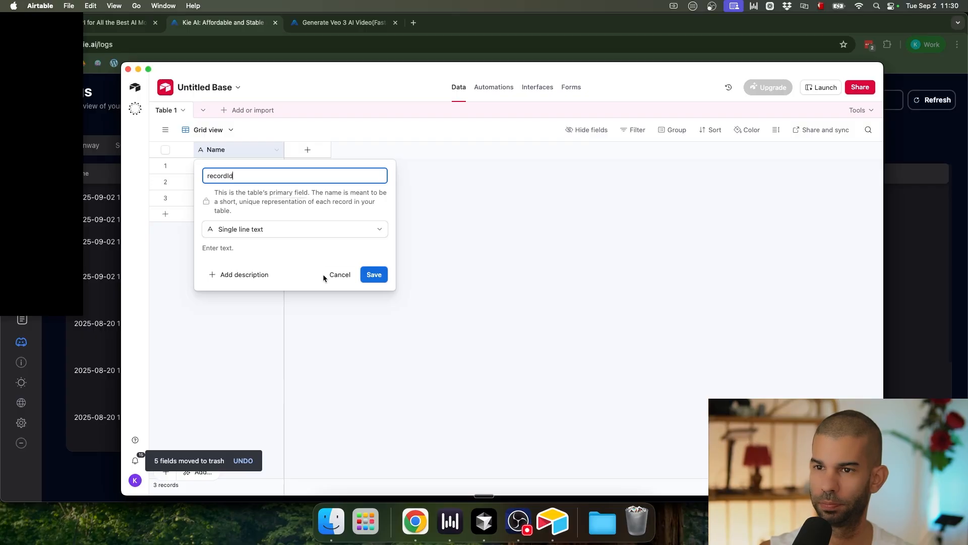
left_click(282, 225)
type("for")
key("Return")
left_click(305, 298)
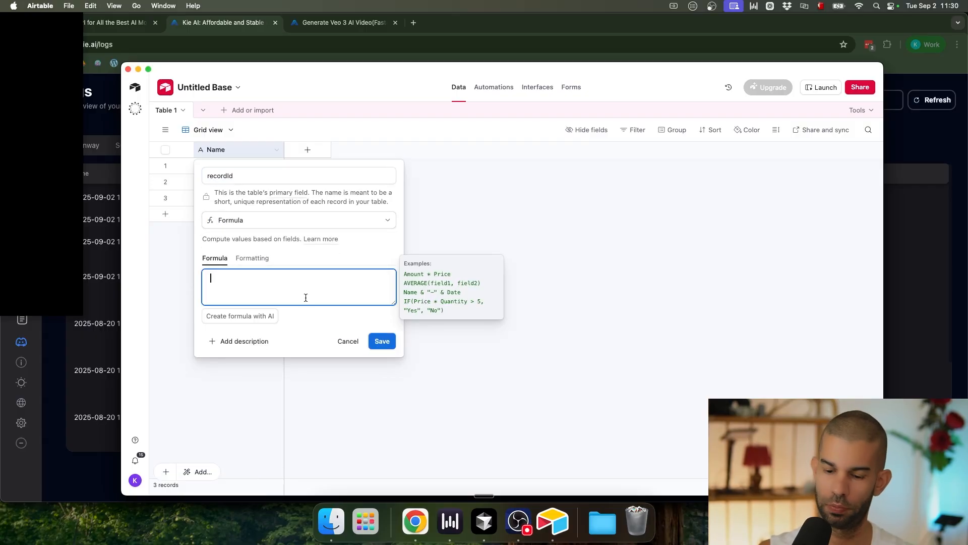
type("=rec")
key("Tab")
left_click(376, 339)
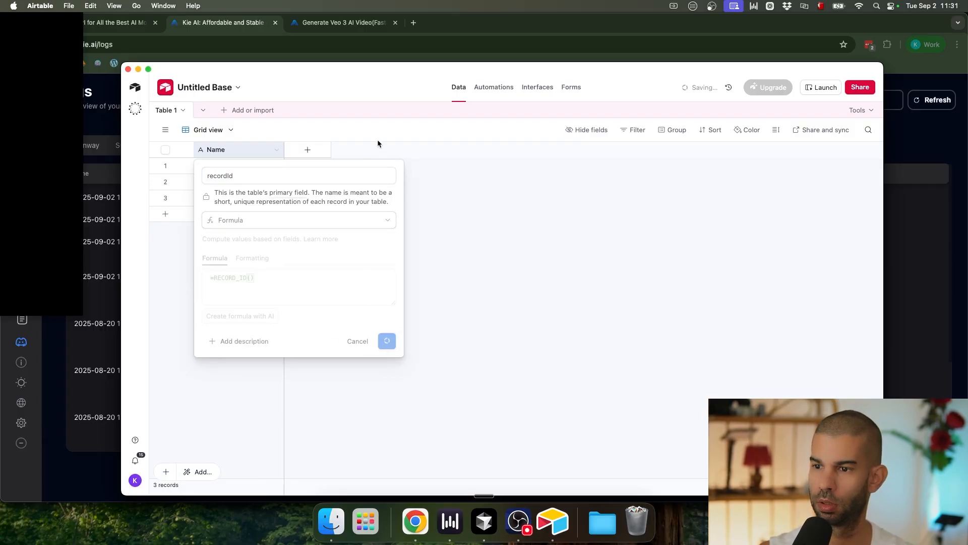
Step: Add a Single line text field named User Prompt
left_click(308, 149)
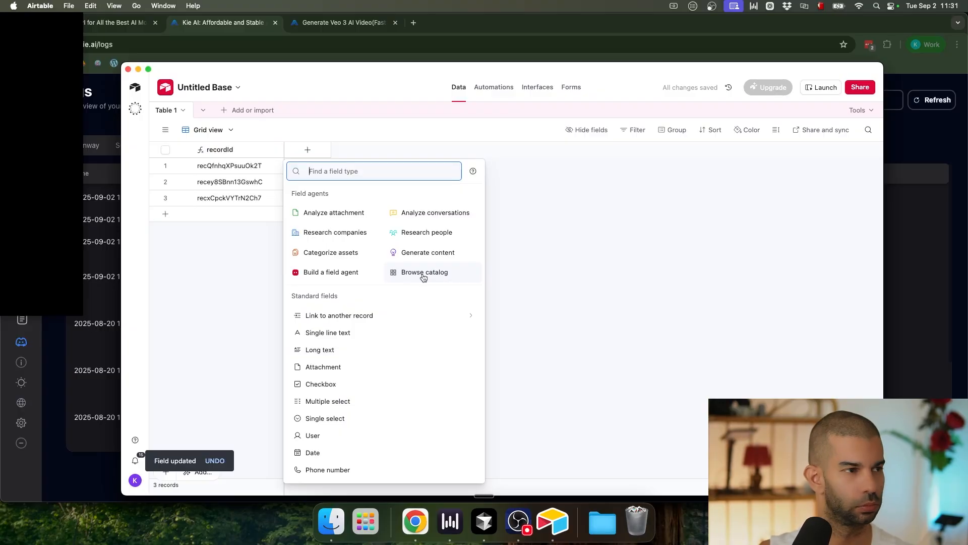
type("origina")
key("super+a")
type("single")
key("Return")
type("User P")
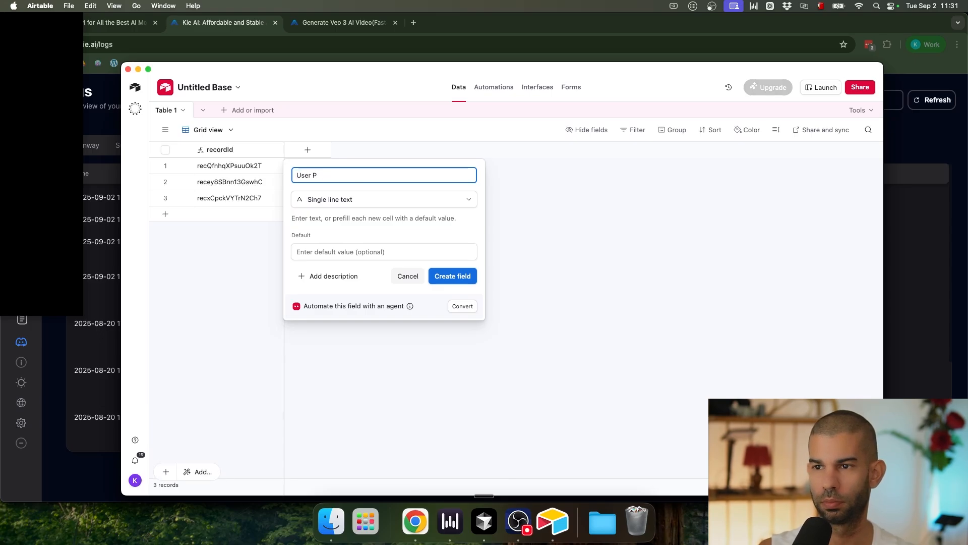
type("ormt")
left_click(456, 277)
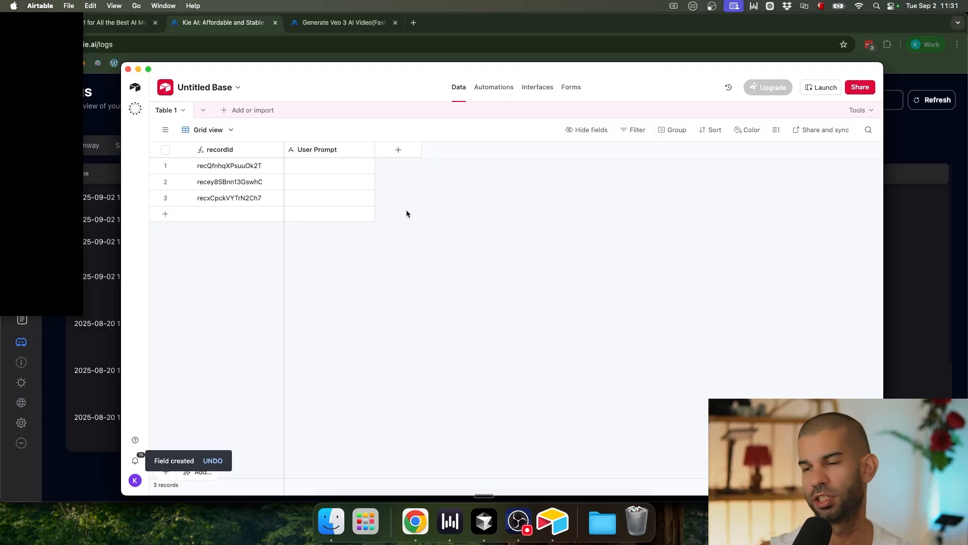
left_click(338, 14)
Step: Bring n8n forward and browse the 11:30:37, 11:30:52 and 11:31:16 VideoComplete executions
key("ctrl+Up")
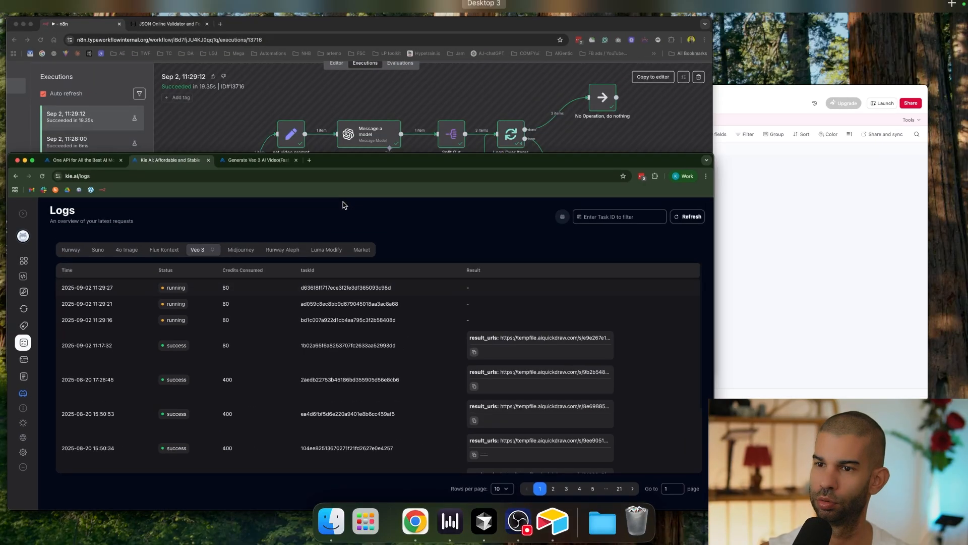
left_click(438, 141)
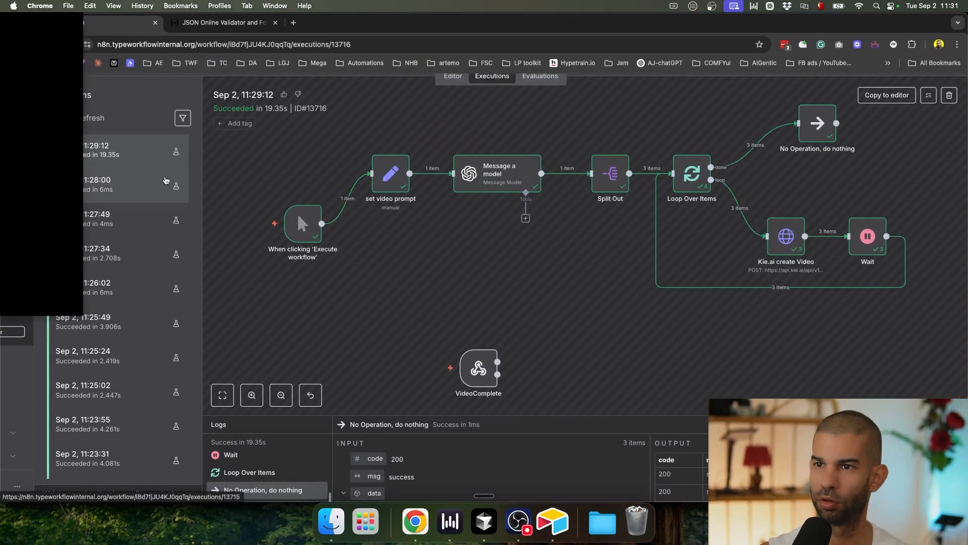
key("super+Tab")
key("super+Tab")
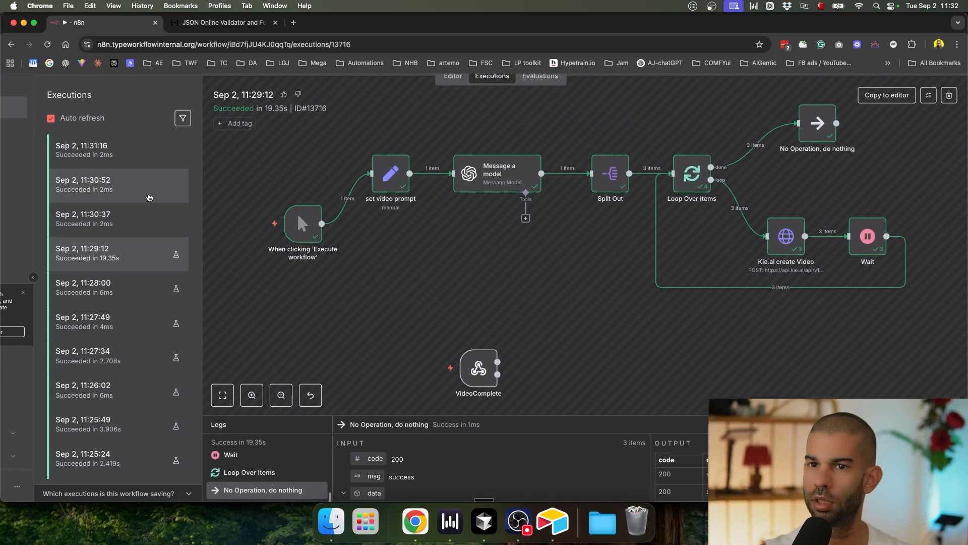
left_click(94, 150)
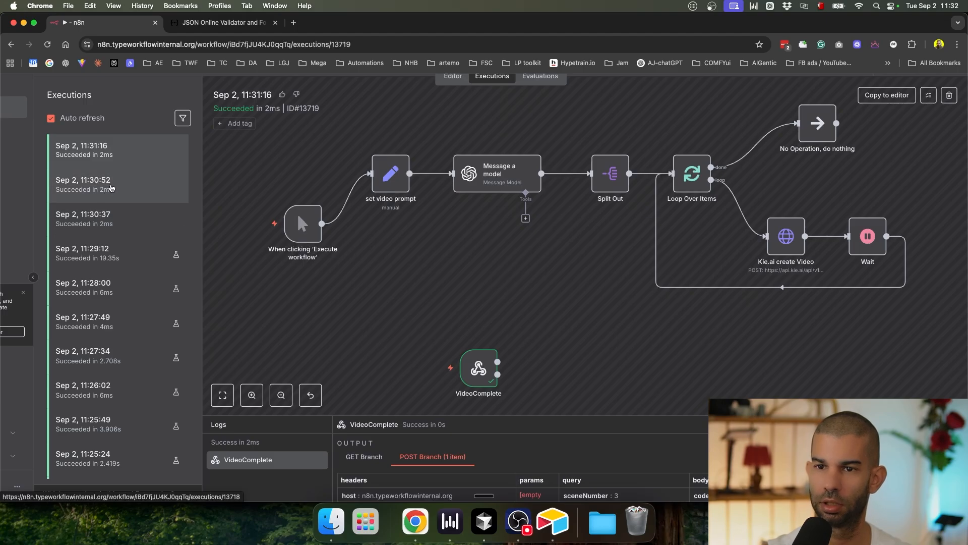
left_click(129, 210)
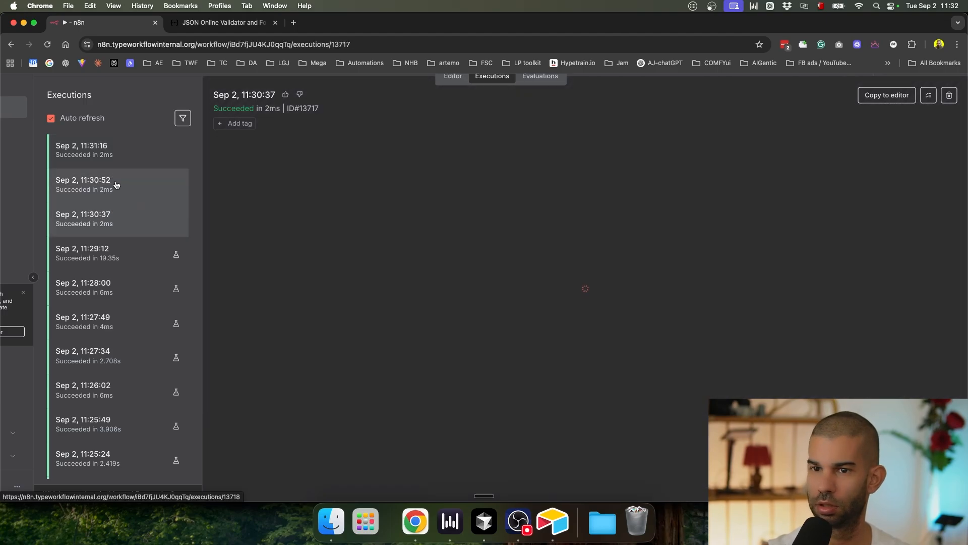
left_click(115, 182)
left_click(134, 157)
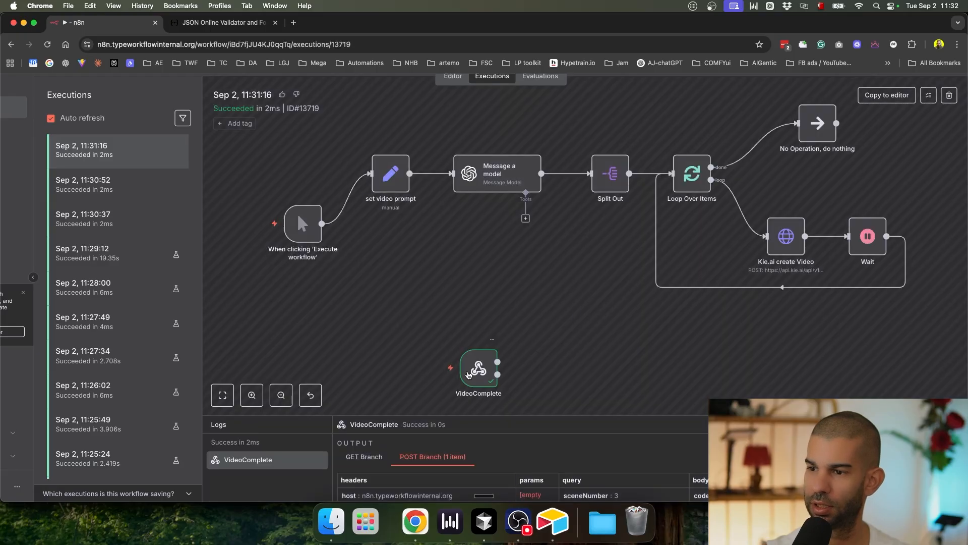
scroll(482, 368, "up", 5)
Step: Inspect the data the VideoComplete webhook received in the 11:31:16 execution
double_click(481, 368)
scroll(633, 353, "down", 10)
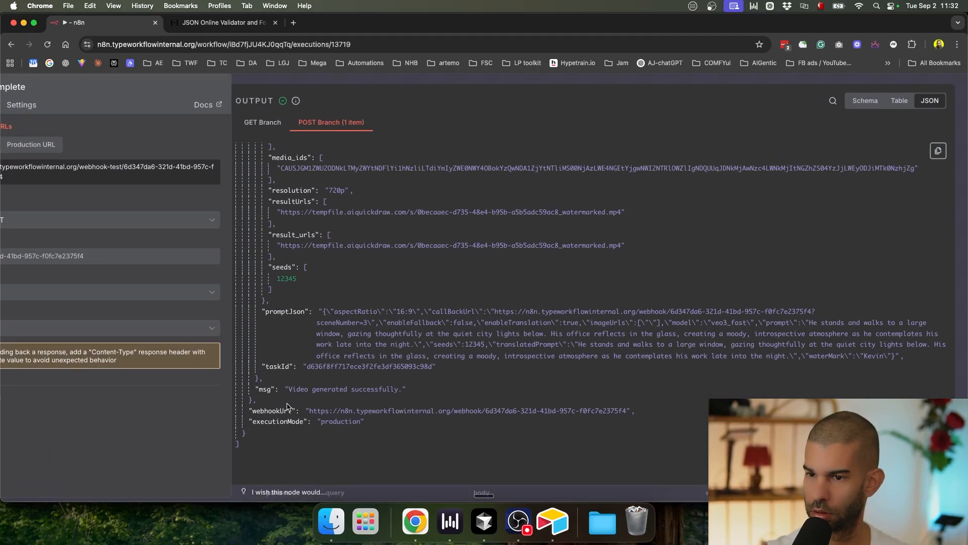
scroll(324, 313, "up", 7)
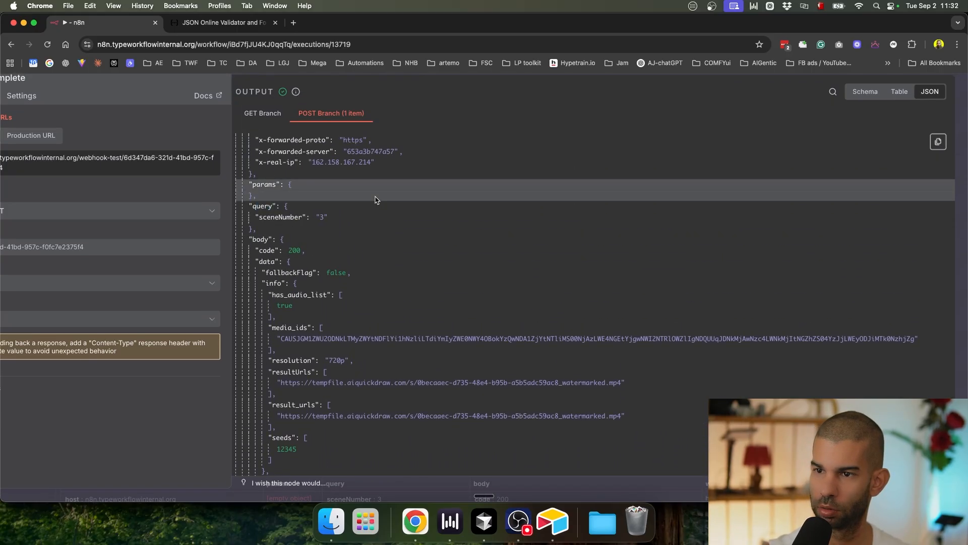
key("Escape")
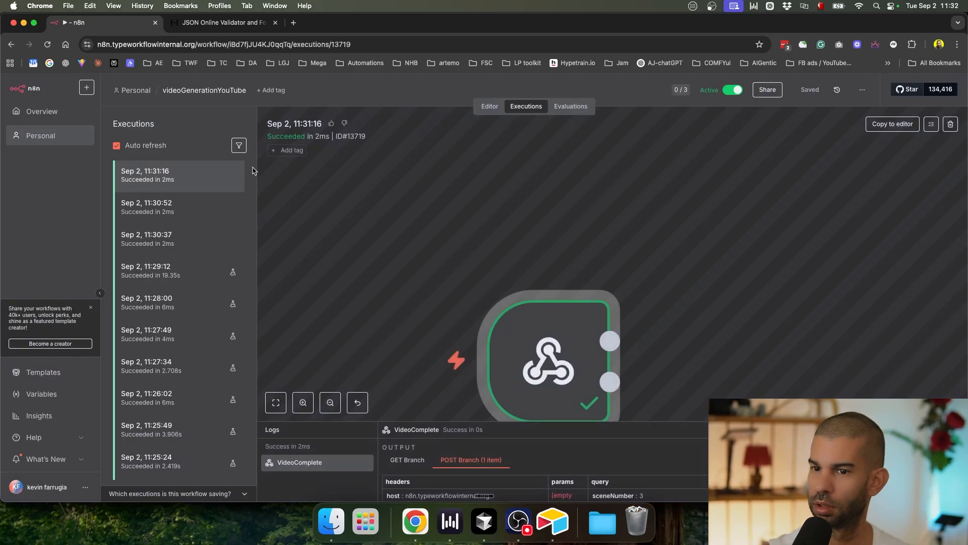
Step: Check the sceneNumber query value in the 11:30:52 run, then return to the workflow editor
left_click(191, 207)
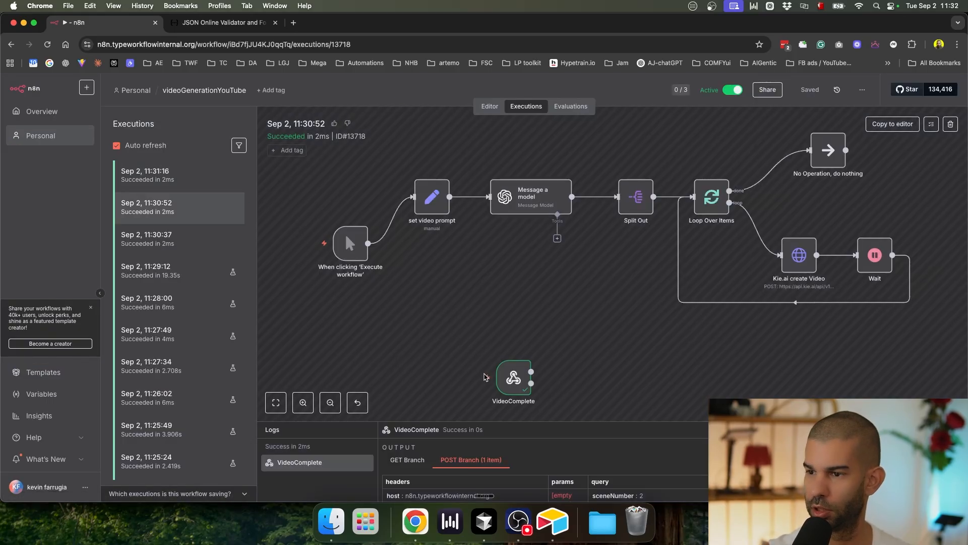
double_click(513, 377)
left_click_drag(324, 317, 376, 330)
left_click(475, 105)
left_click(450, 85)
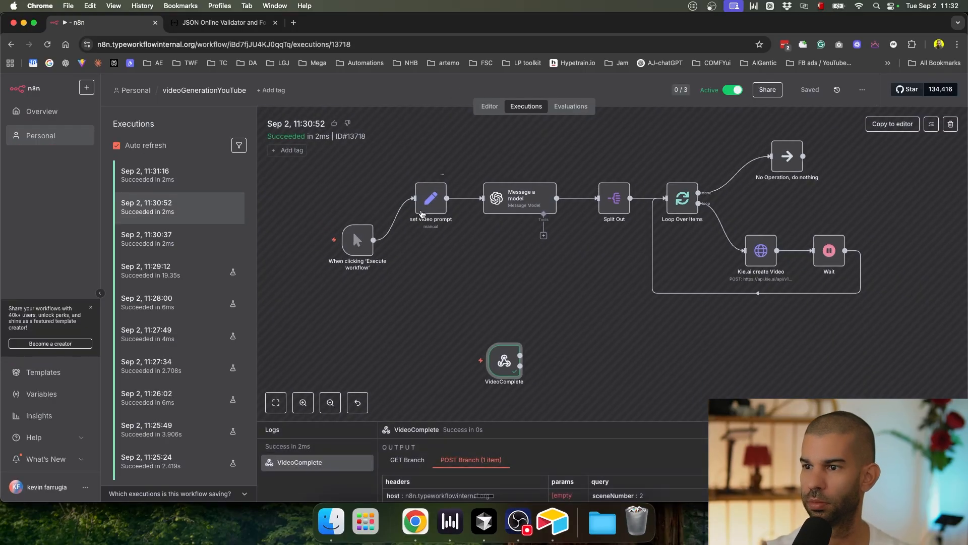
left_click(490, 106)
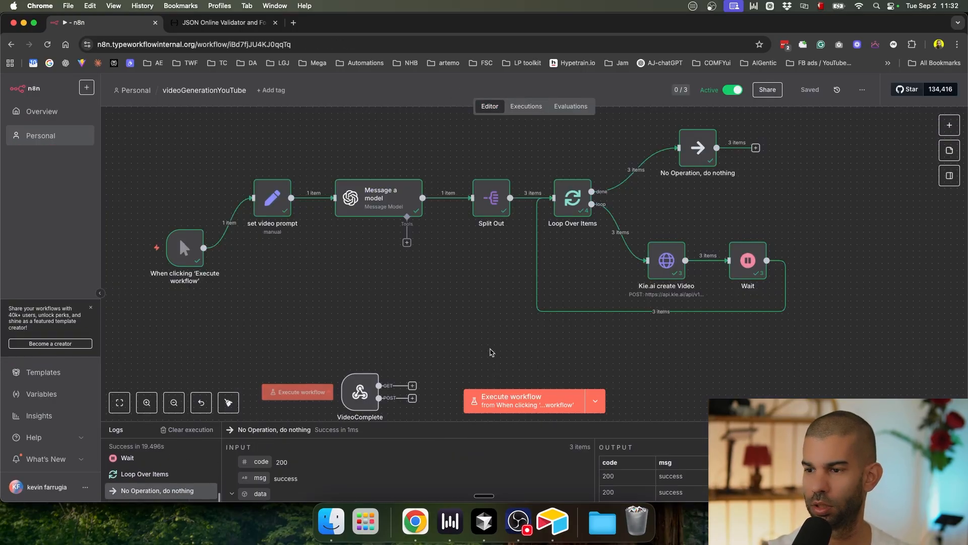
Step: Move the set video prompt node below the manual trigger
left_click_drag(456, 309, 503, 240)
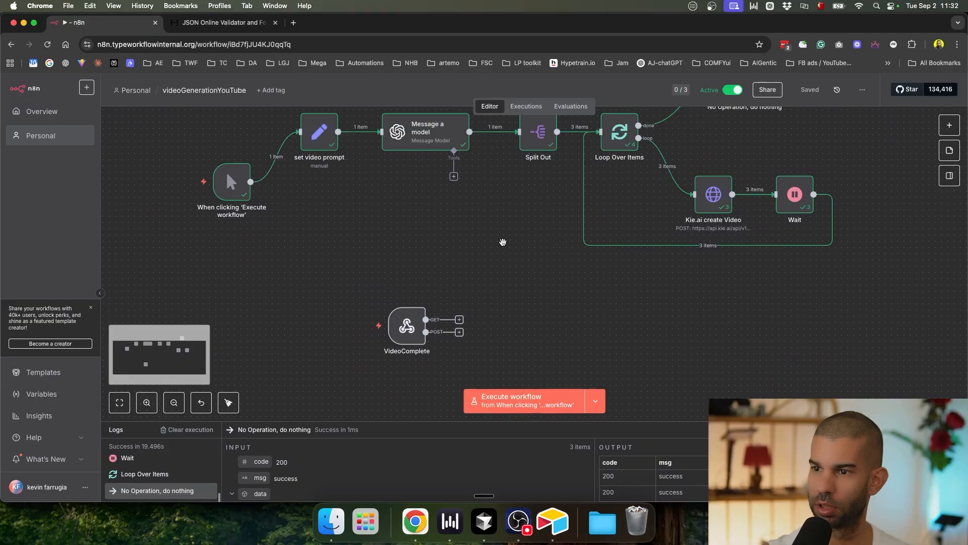
key("super+Tab")
key("super+Tab")
key("super+Tab")
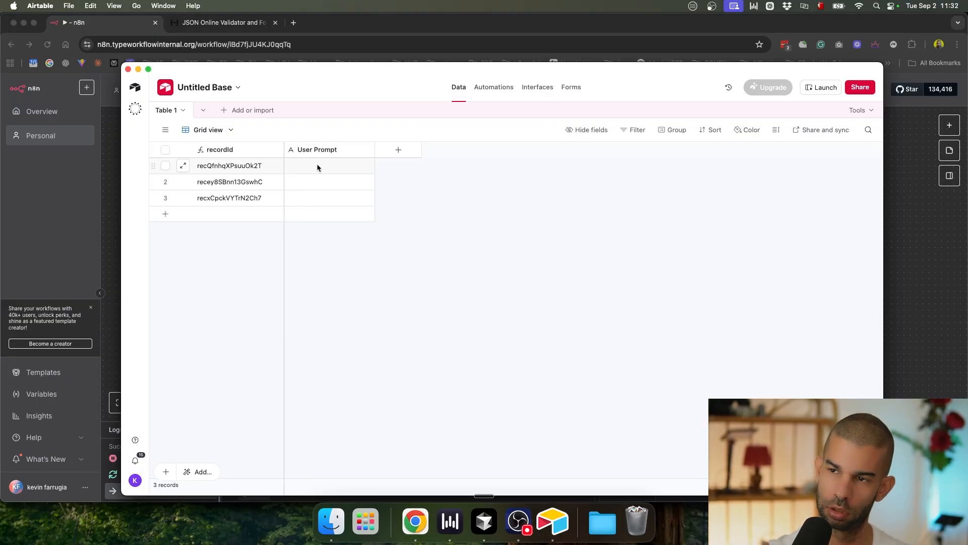
key("super+Tab")
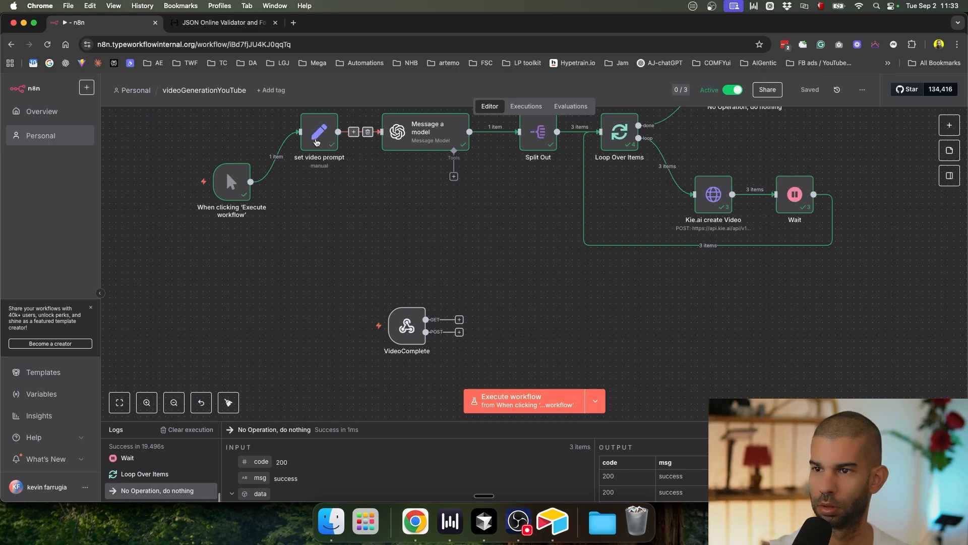
left_click_drag(317, 142, 279, 292)
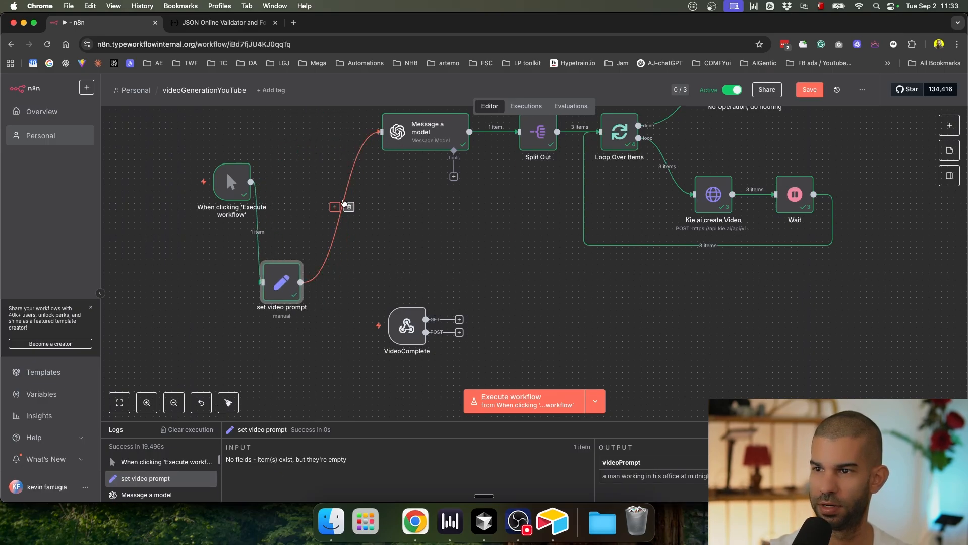
Step: Review the three Airtable User Prompt cells, then save the n8n workflow
key("super+Tab")
left_click(343, 165)
left_click(345, 181)
left_click(346, 197)
key("super+Tab")
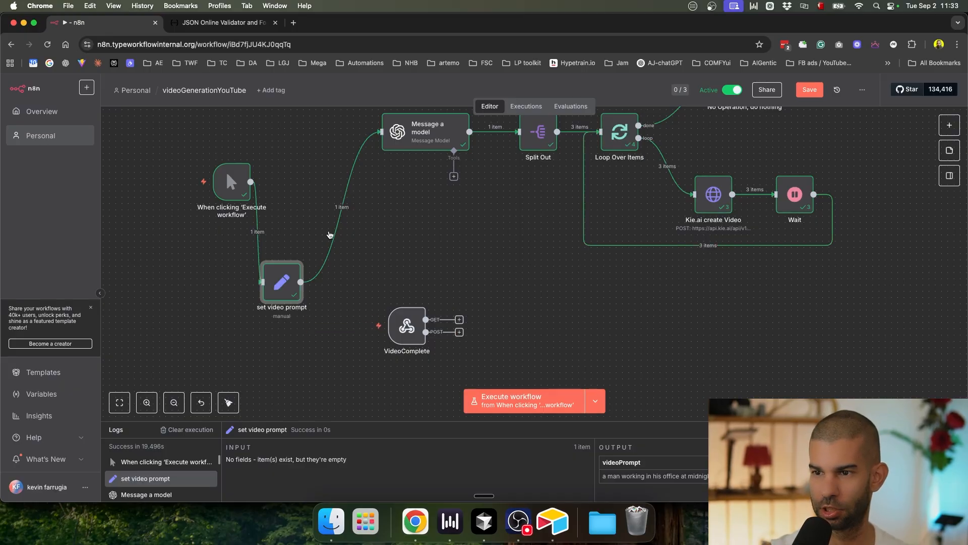
left_click(409, 239)
key("super+s")
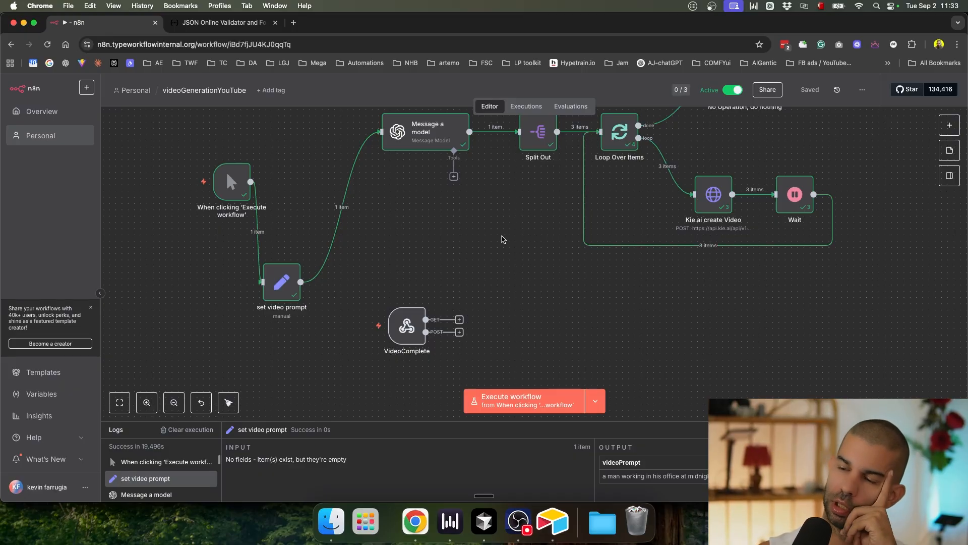
Step: Rename the Airtable User Prompt field to 'Original User Prompt'
key("super+Tab")
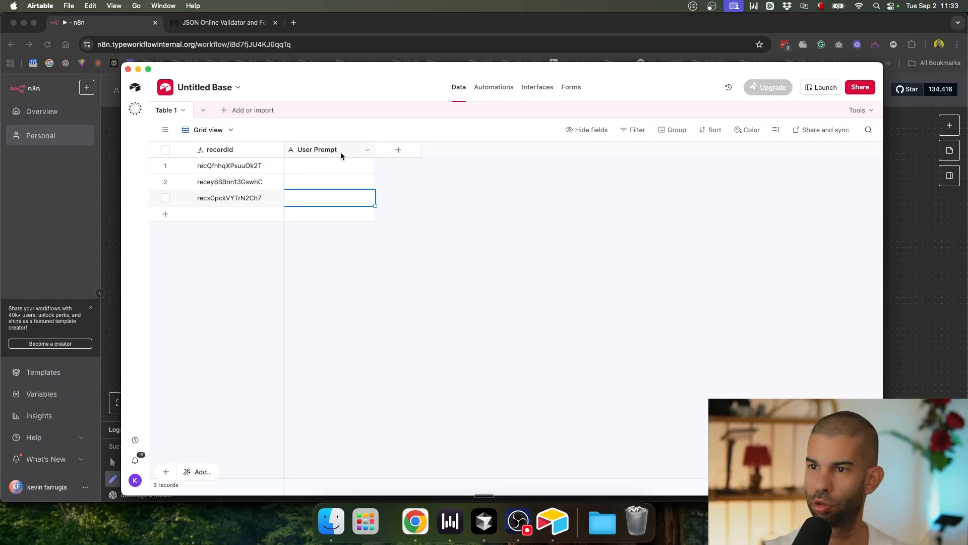
left_click(319, 153)
double_click(319, 150)
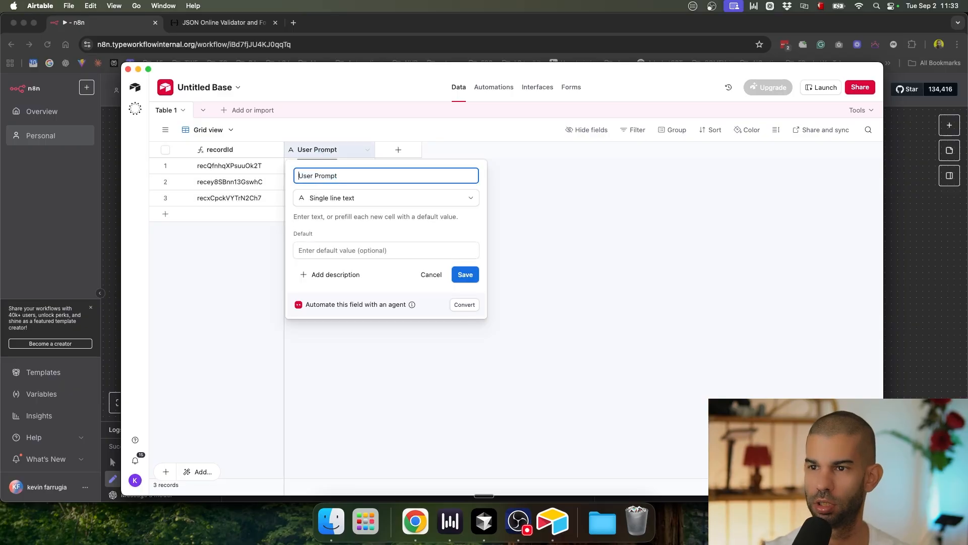
type("Original")
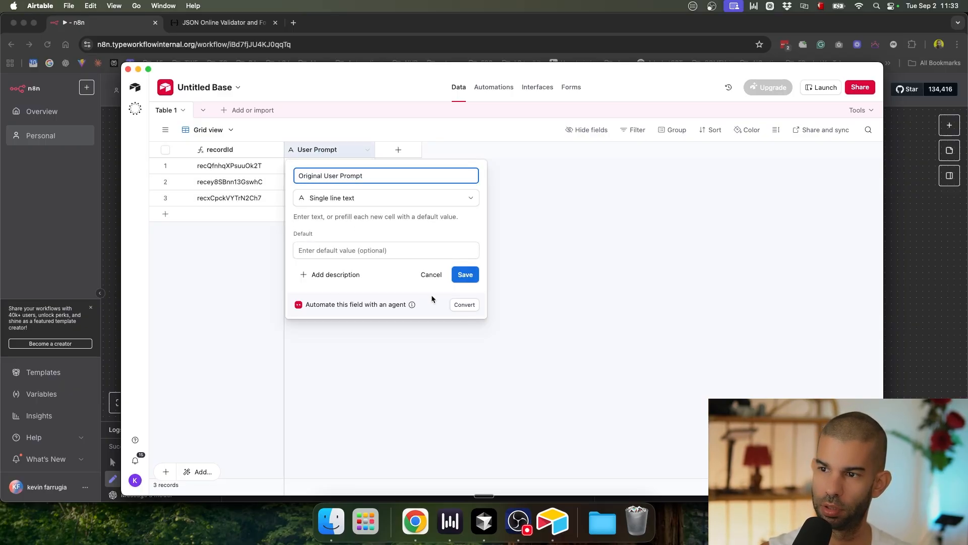
left_click(476, 274)
Step: Add a Long text field named 'Updated User Prompt'
left_click(398, 151)
type("up")
key("BackSpace")
key("BackSpace")
type("sin")
key("BackSpace")
key("BackSpace")
key("BackSpace")
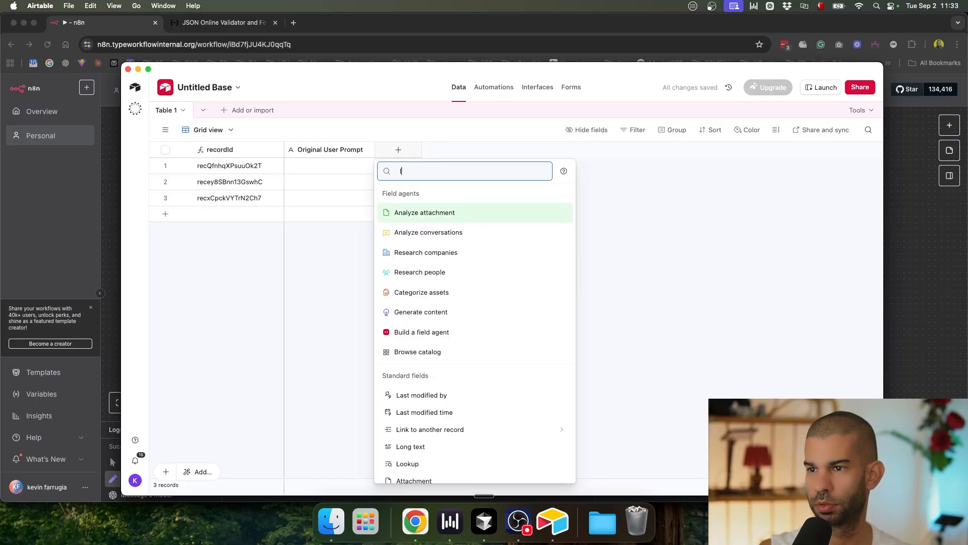
type("long")
key("Return")
type("Updated User Prompt")
key("Return")
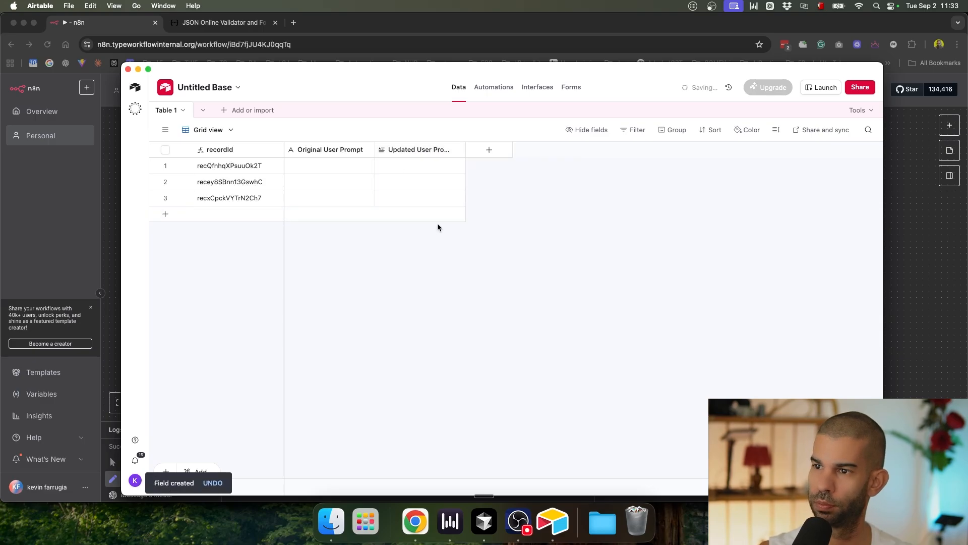
Step: Add a URL field named 'Video MP4 URL'
key("super+Tab")
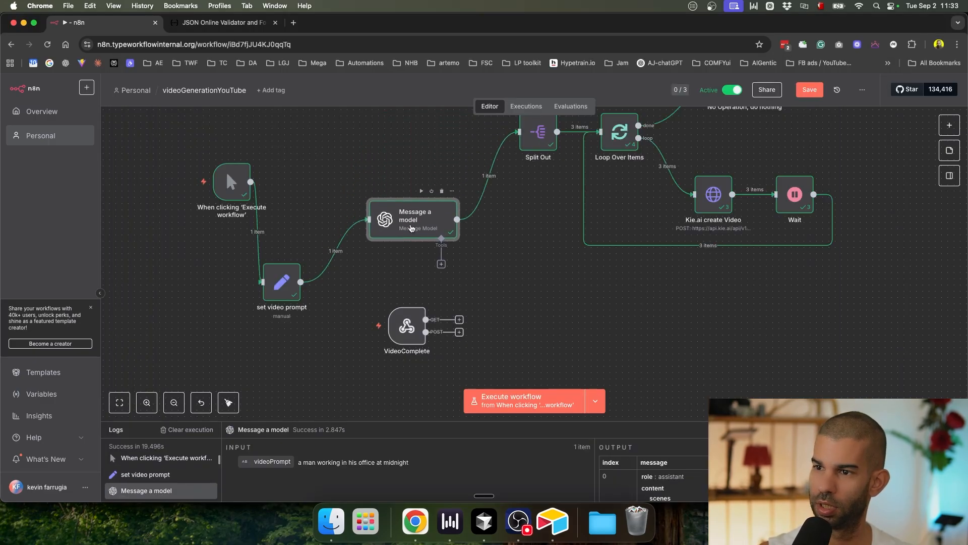
key("super+Tab")
left_click(493, 153)
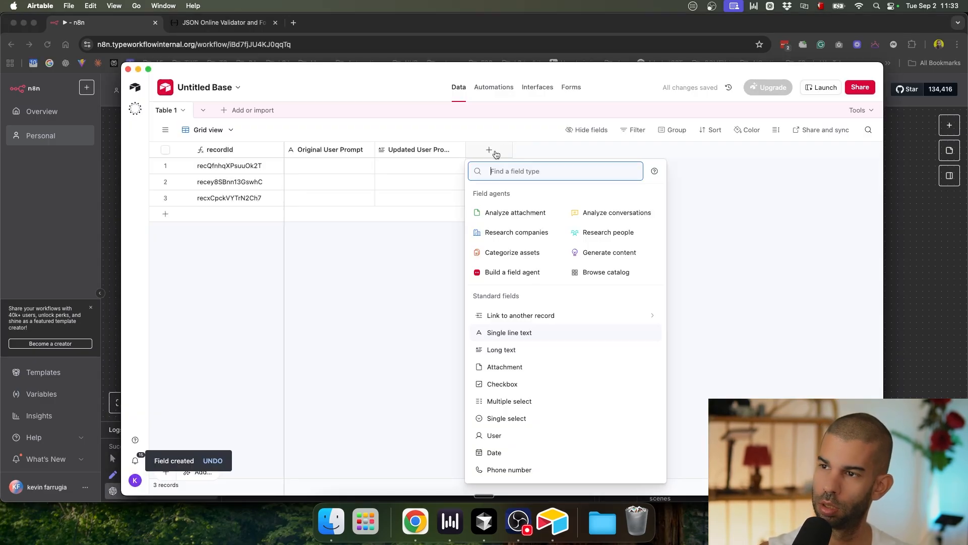
type("ur")
key("Return")
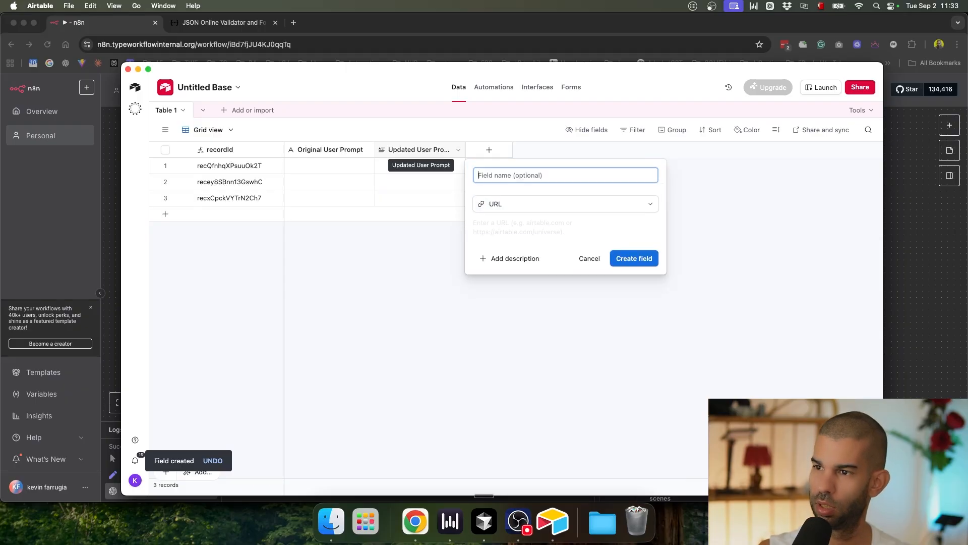
type("Video ")
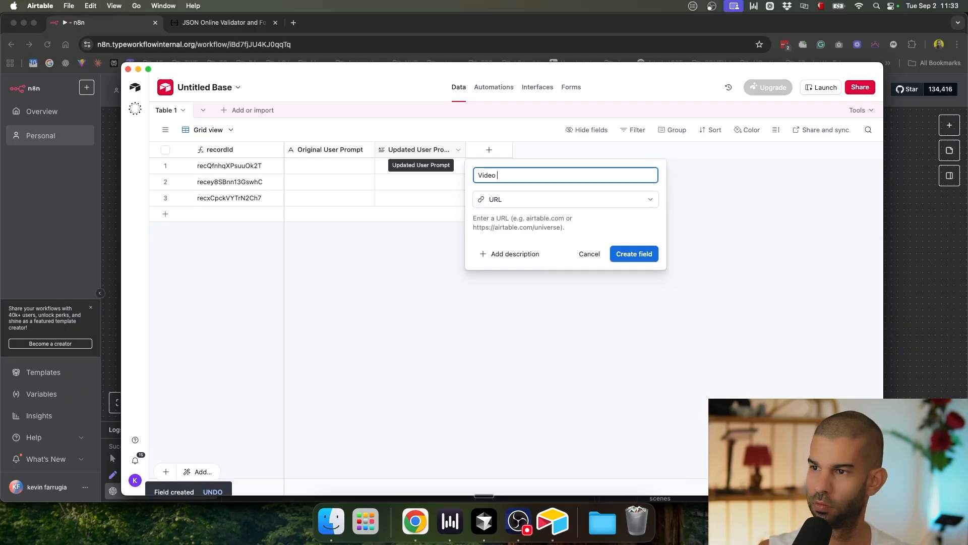
type("MP4 URL")
key("Return")
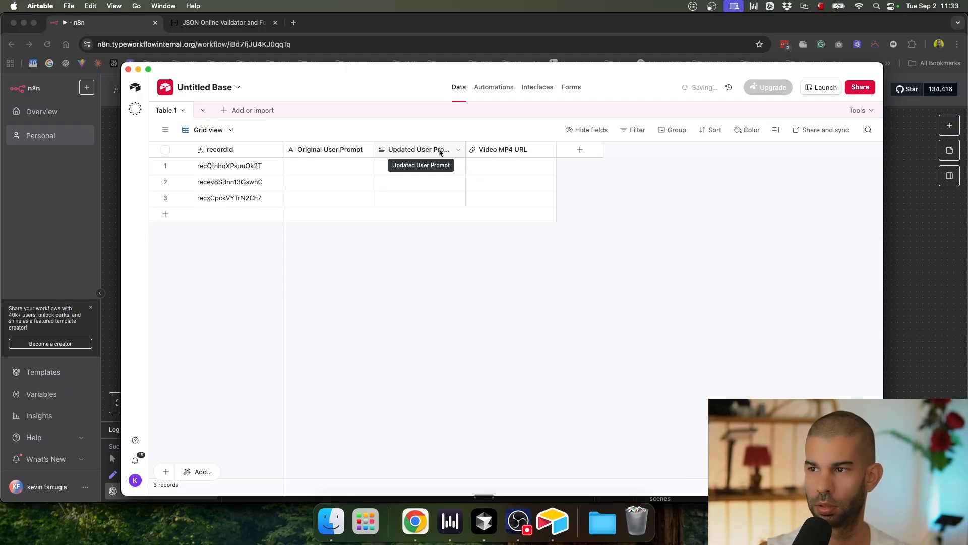
key("super+Tab")
Step: Nudge set video prompt up closer to the trigger and save the workflow
left_click(691, 325)
scroll(605, 309, "down", 3)
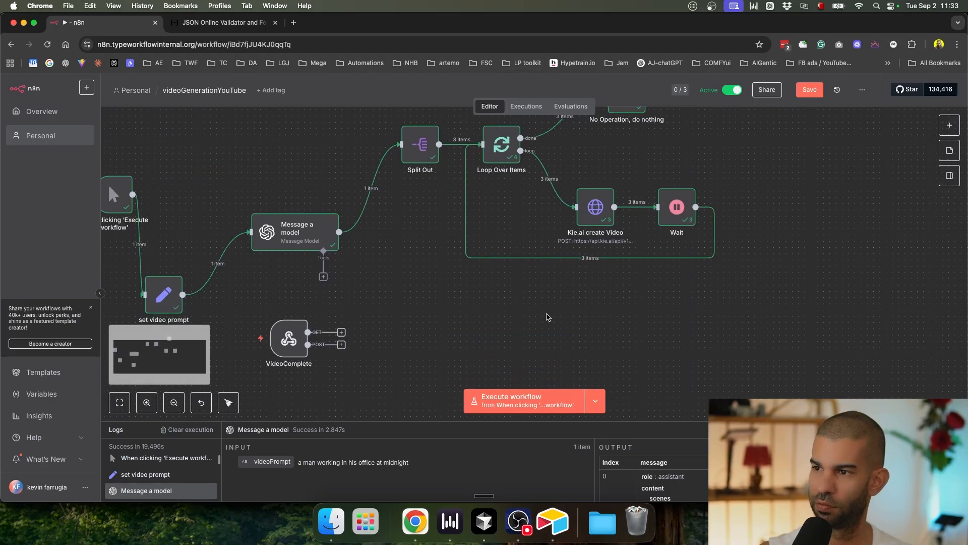
left_click(261, 295)
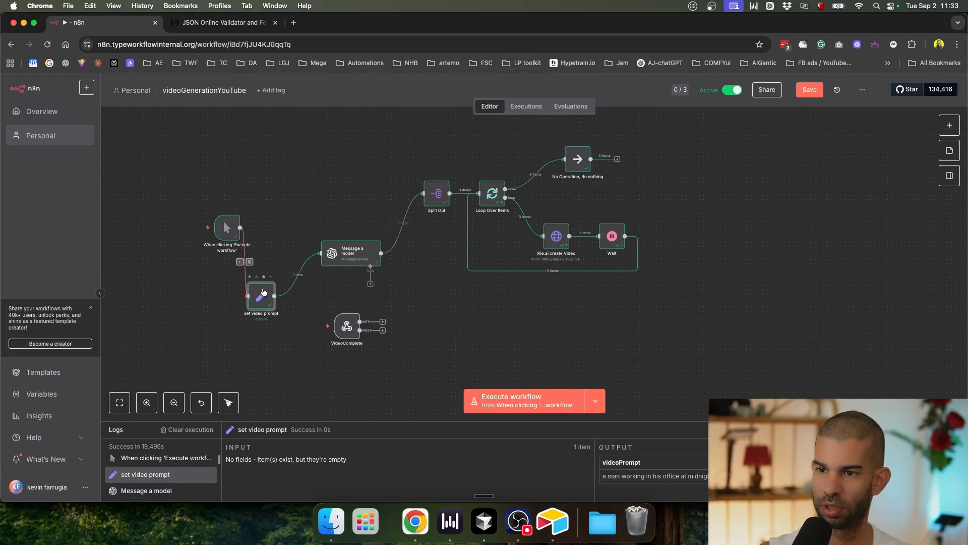
left_click_drag(261, 295, 278, 266)
scroll(411, 310, "right", 2)
key("super+s")
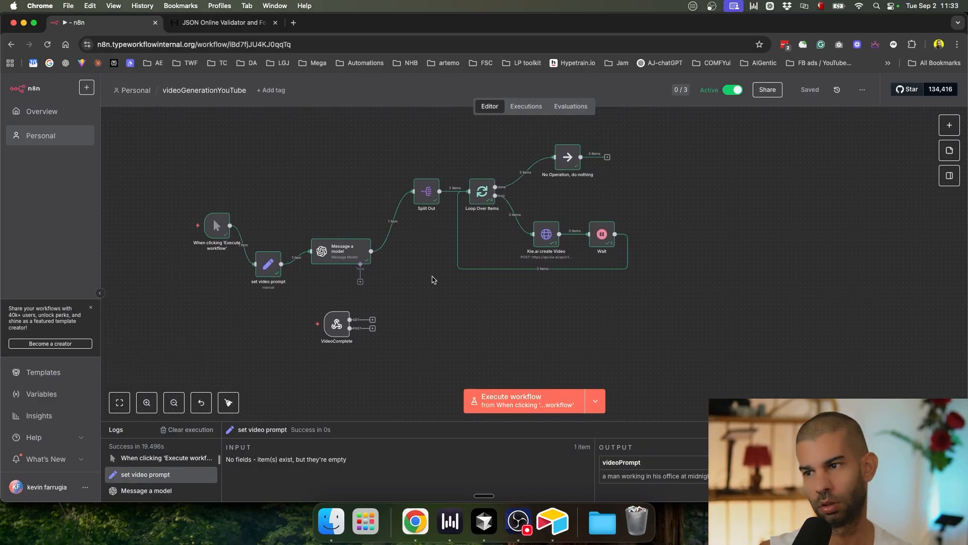
Step: Reposition the Split Out node and look over the canvas layout
scroll(254, 264, "up", 5)
scroll(255, 264, "down", 4)
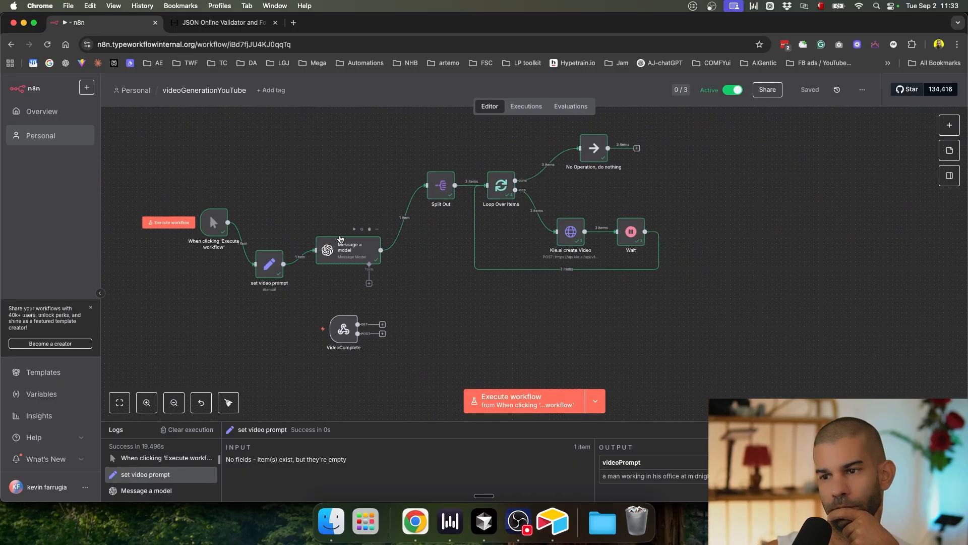
mouse_move(437, 196)
left_mouse_down()
mouse_move(434, 252)
mouse_move(407, 243)
mouse_move(389, 189)
mouse_move(430, 190)
left_mouse_up()
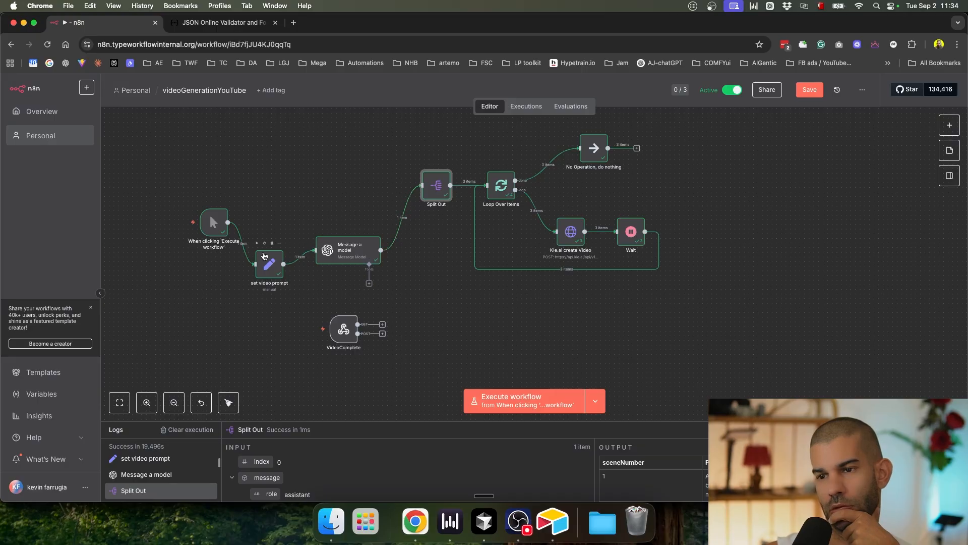
scroll(264, 255, "up", 5)
scroll(263, 256, "down", 5)
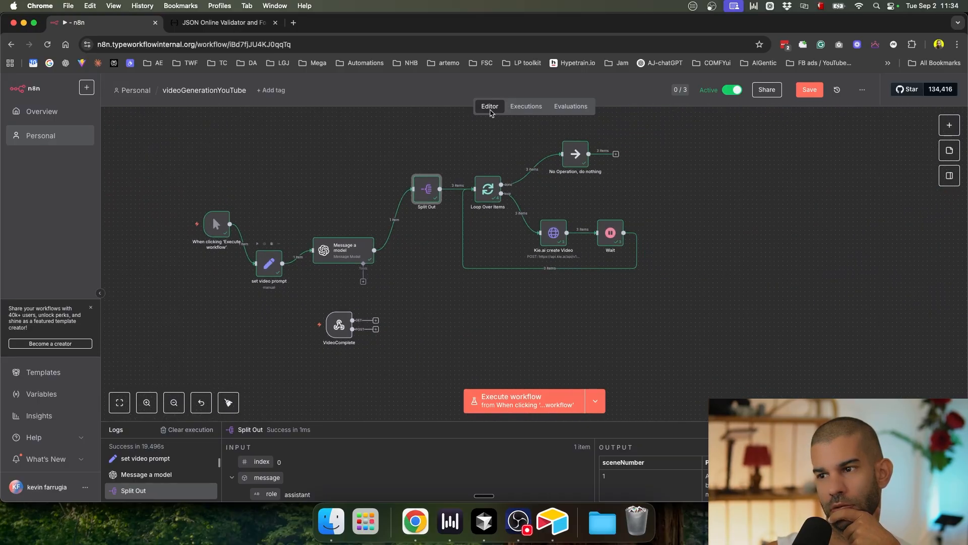
scroll(509, 194, "up", 5)
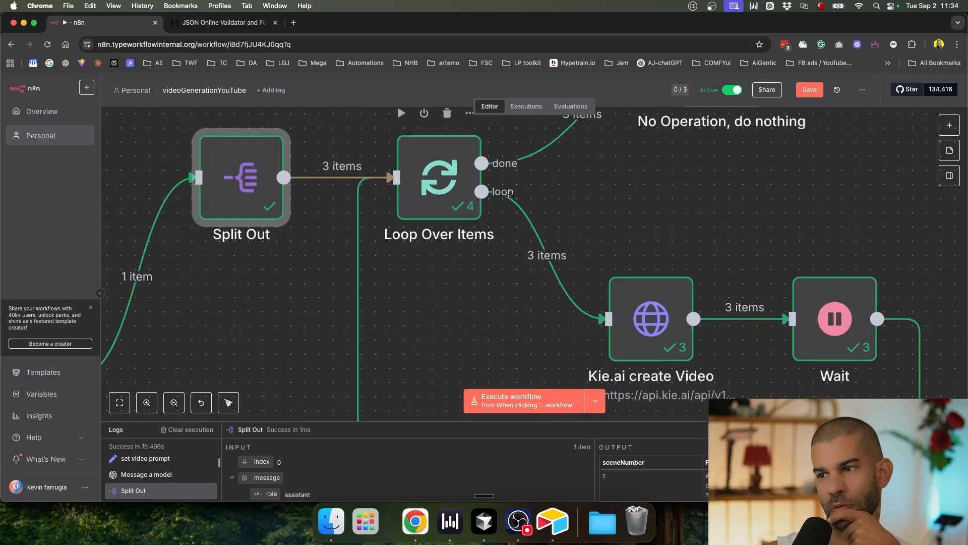
scroll(509, 195, "down", 2)
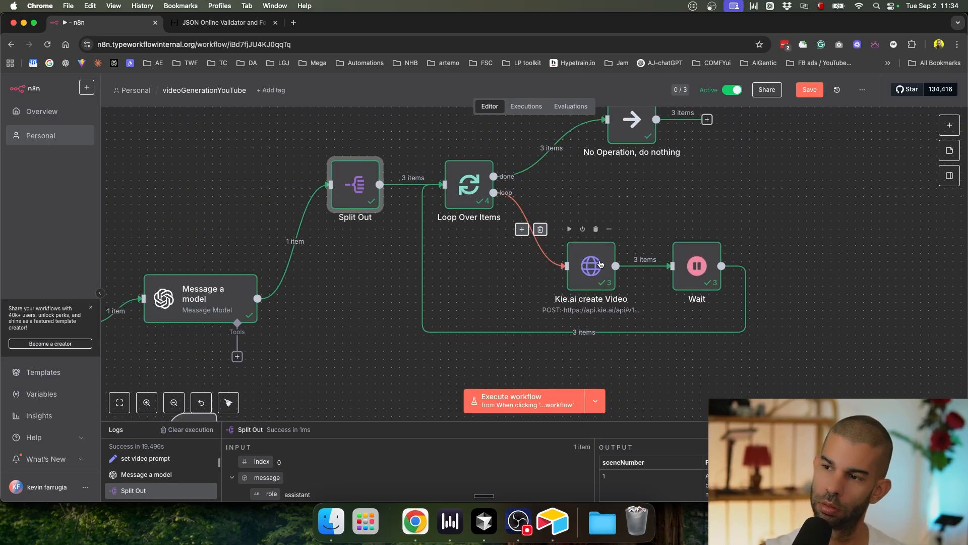
Step: Insert an Airtable Create a record node on the loop link before Kie.ai create Video
left_click(521, 231)
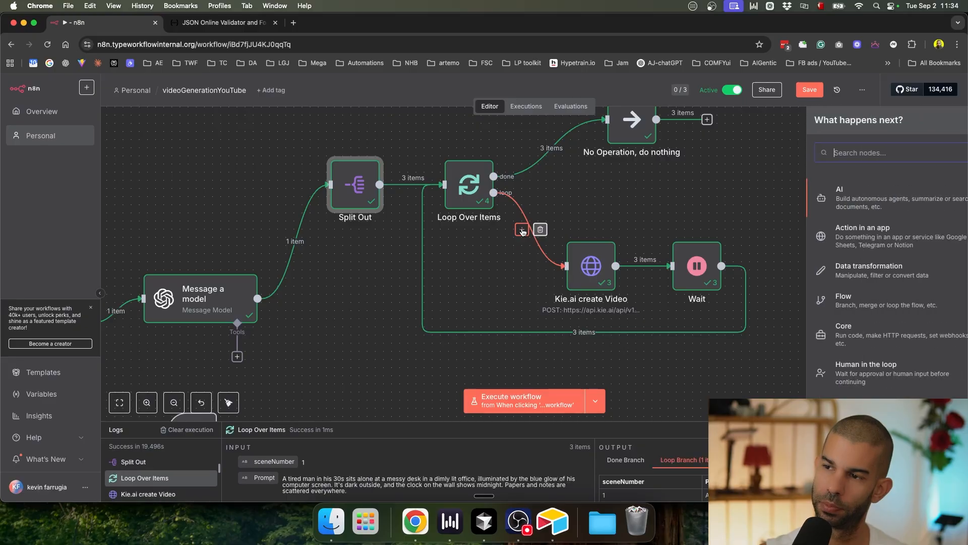
type("airtable")
key("Return")
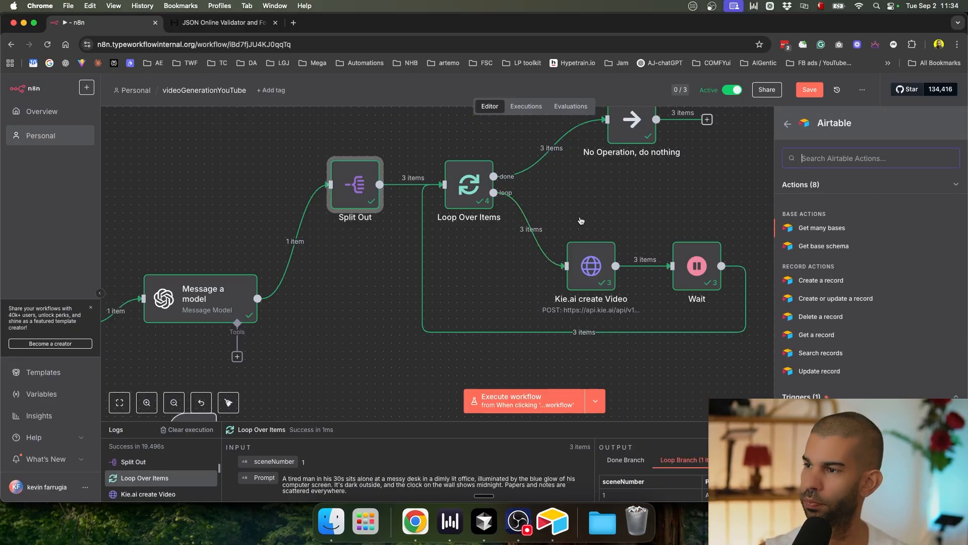
left_click(812, 280)
Step: Rename the Airtable base to 'YouTube Kie.ai video' and copy its name
key("super+Tab")
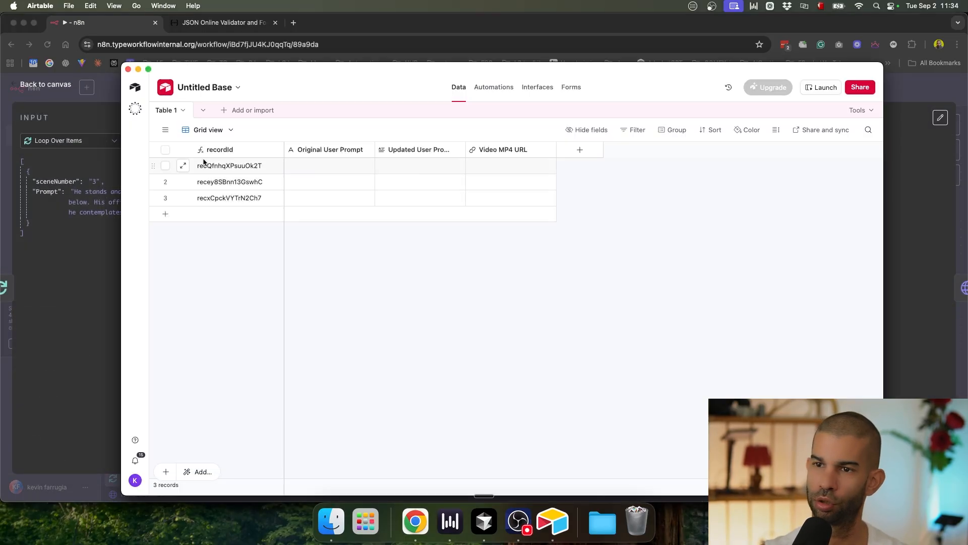
left_click(215, 88)
type("YouTube Kie.ai video")
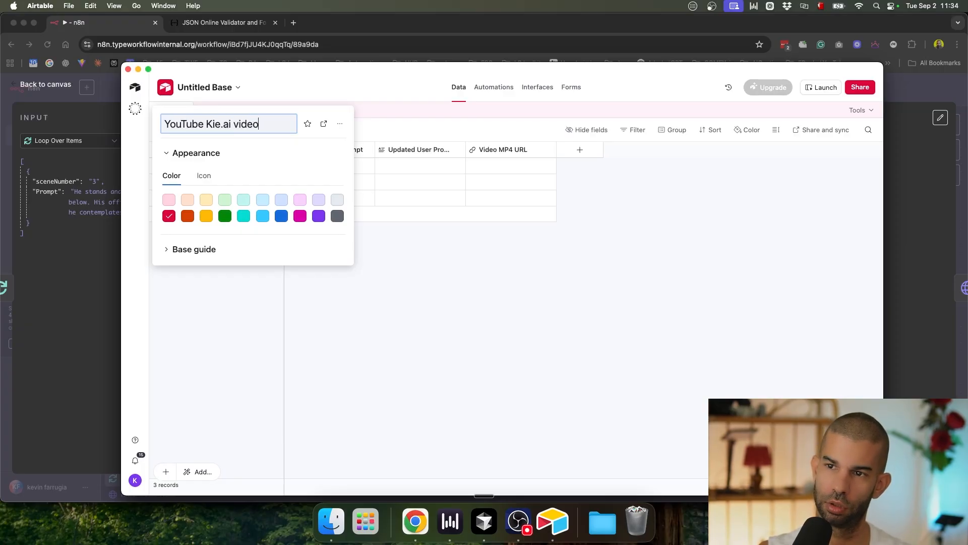
key("Return")
left_click(225, 88)
left_click(248, 125)
key("super+a")
key("super+c")
key("super+Tab")
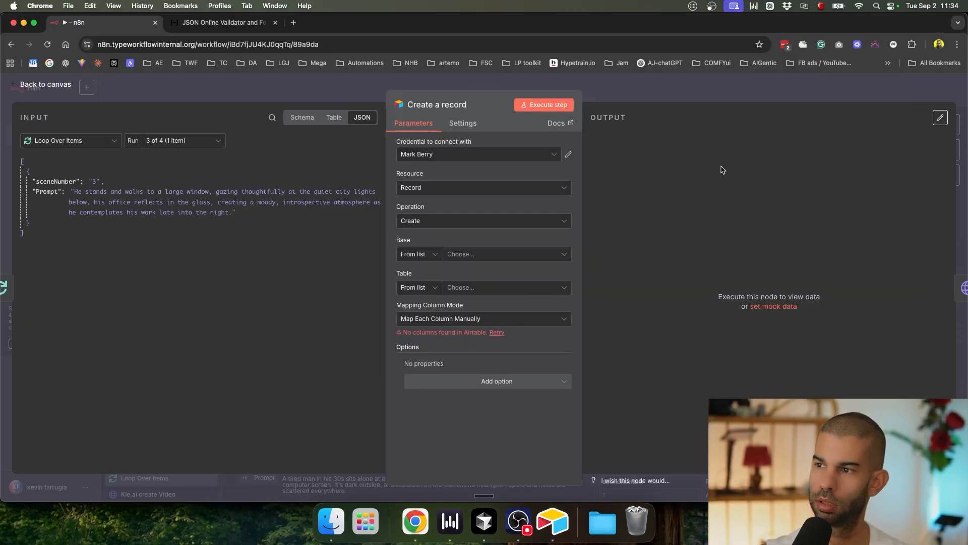
Step: Point Create a record at the personal access token credential, YouTube Kie.ai video base, Table 1
left_click(426, 156)
left_click(454, 177)
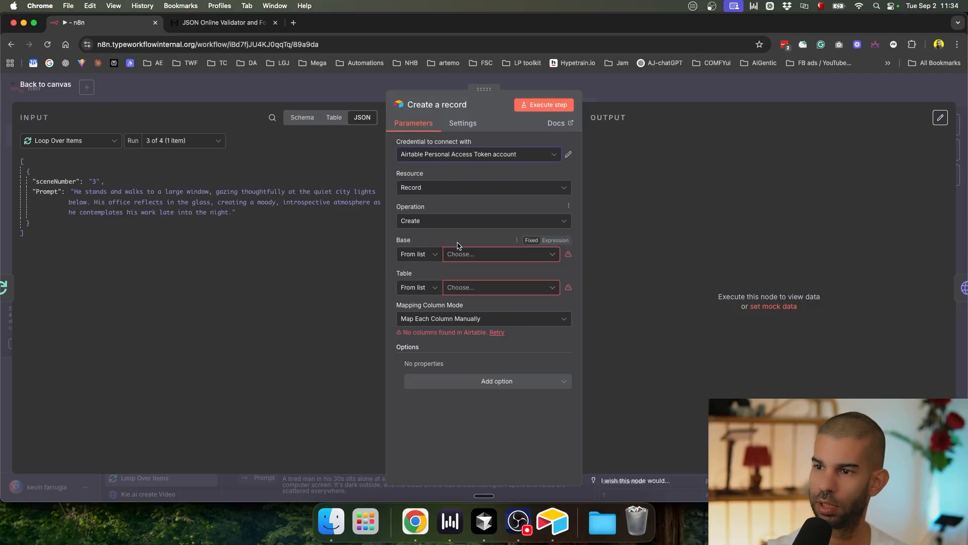
left_click(464, 259)
key("super+v")
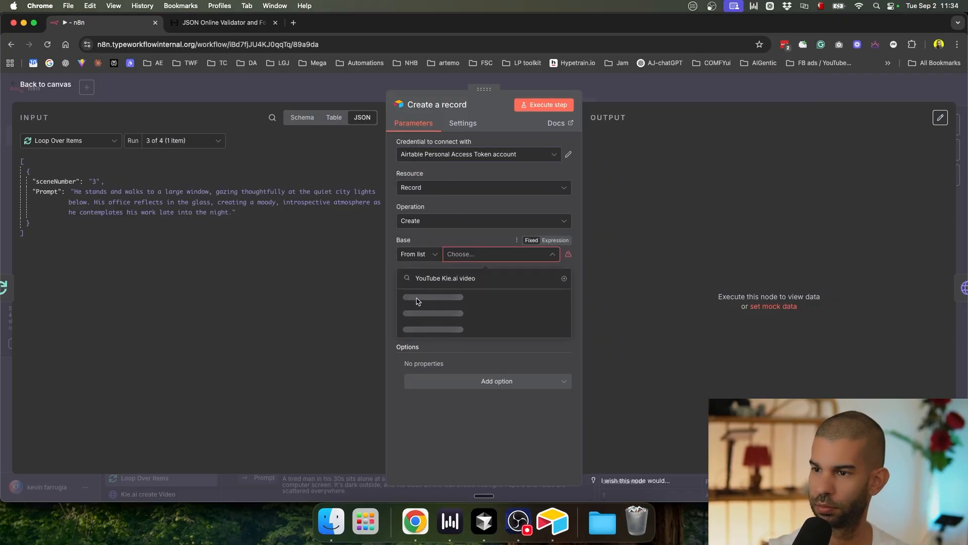
left_click(416, 298)
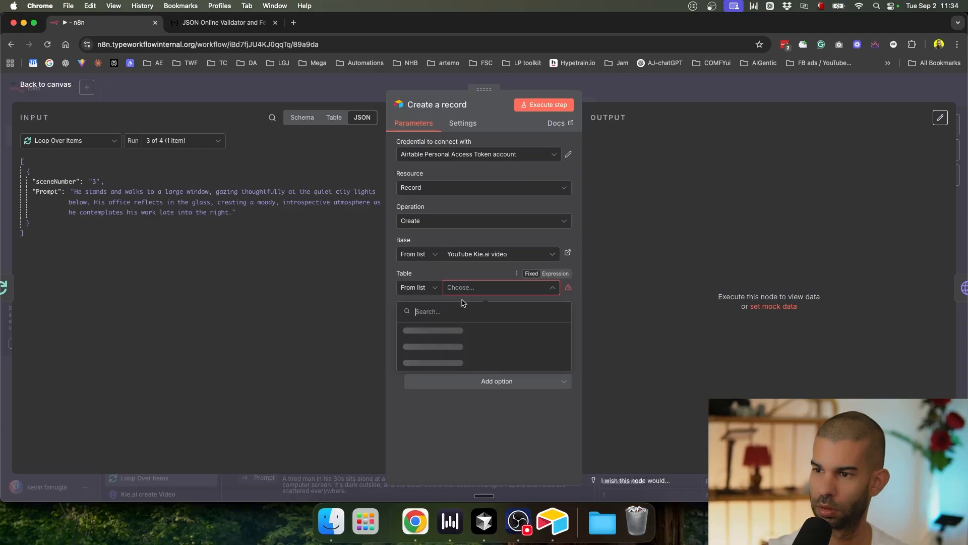
left_click(413, 330)
Step: Map videoPrompt to Original User Prompt and the loop's Prompt to Updated User Prompt
scroll(454, 302, "down", 1)
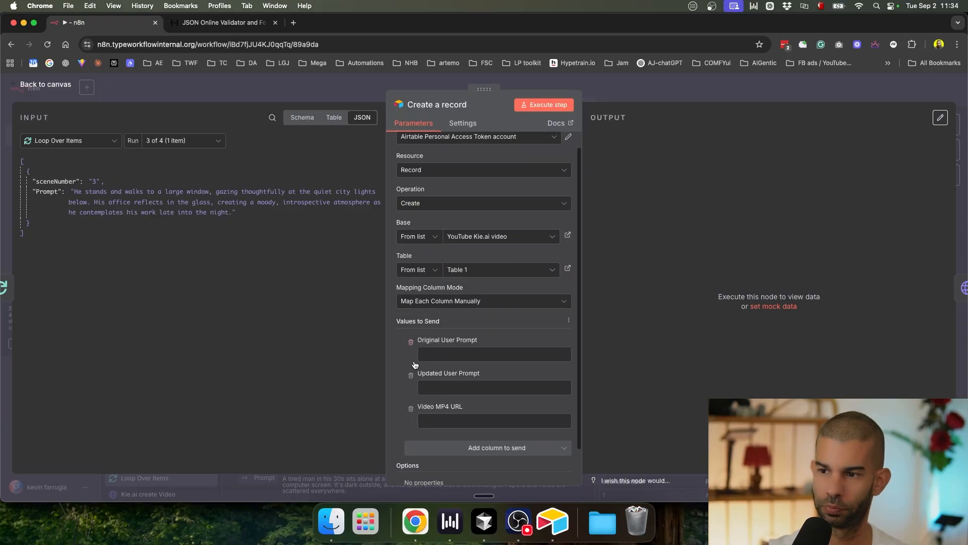
left_click(81, 142)
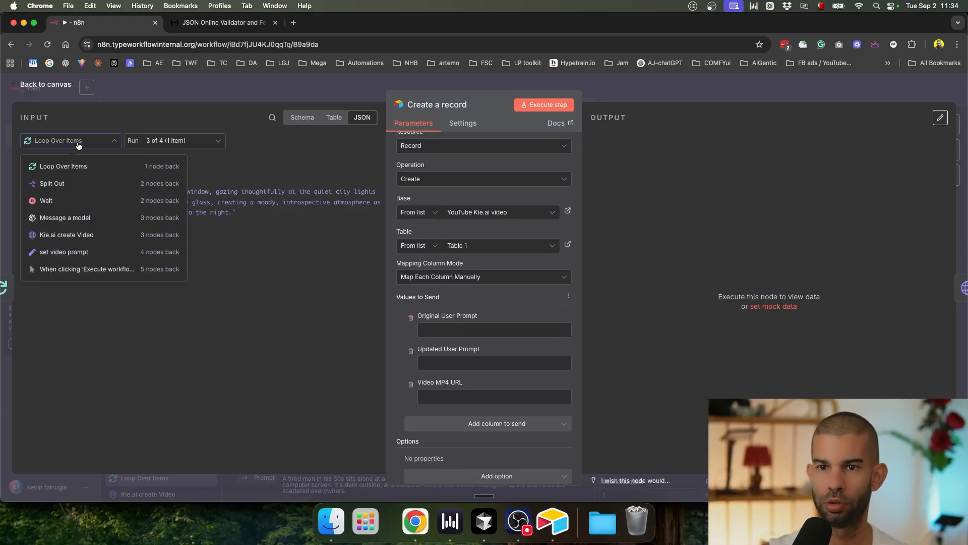
left_click(65, 254)
left_click_drag(56, 182, 485, 331)
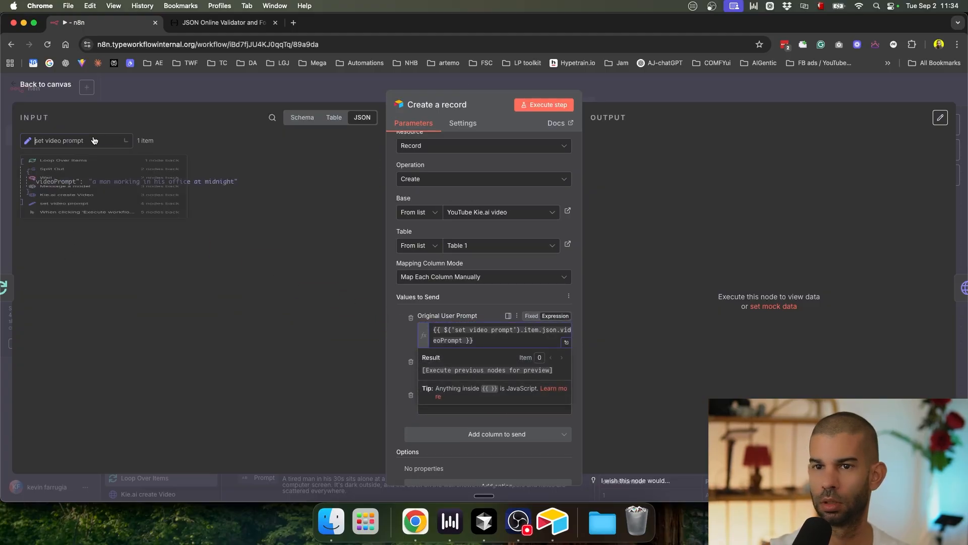
left_click(84, 141)
left_click(92, 161)
left_click_drag(54, 199, 454, 374)
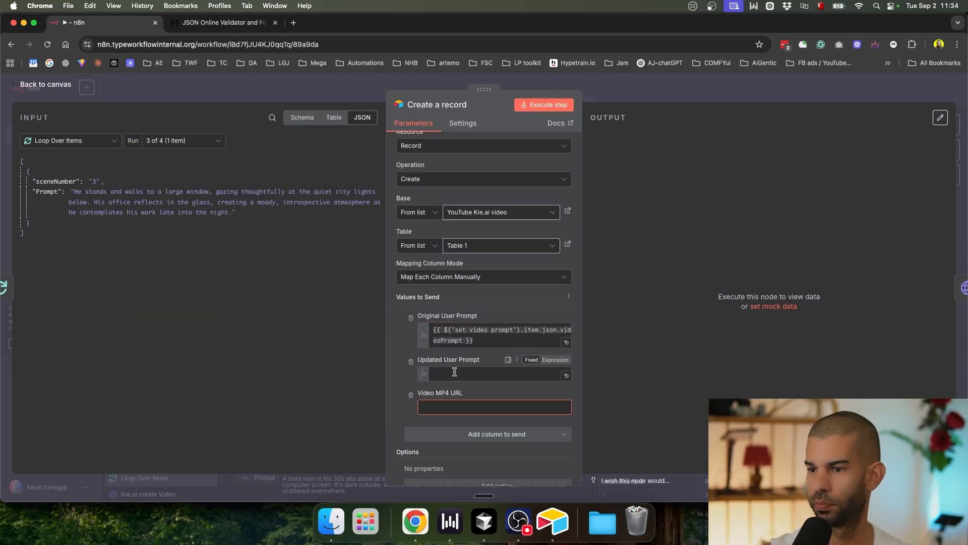
left_click(404, 386)
scroll(443, 399, "down", 1)
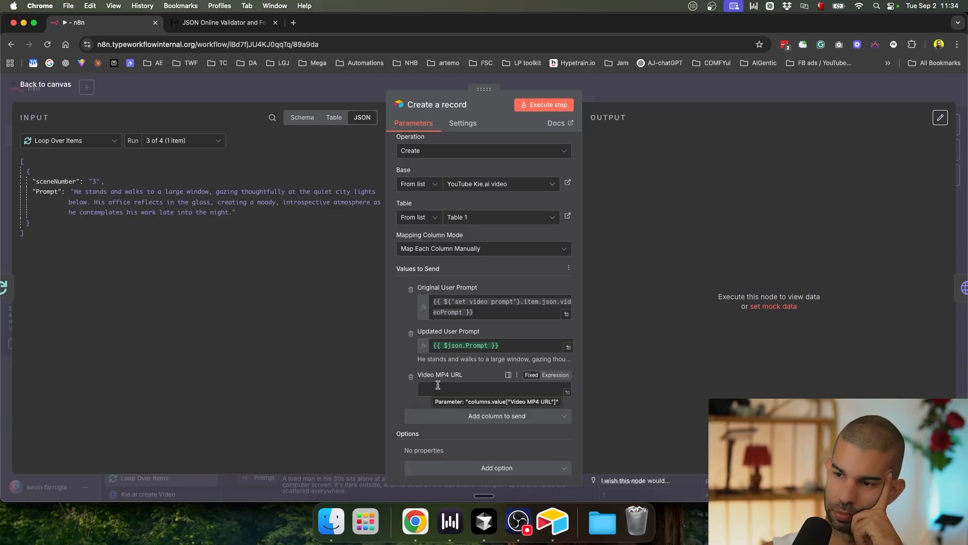
left_click(654, 97)
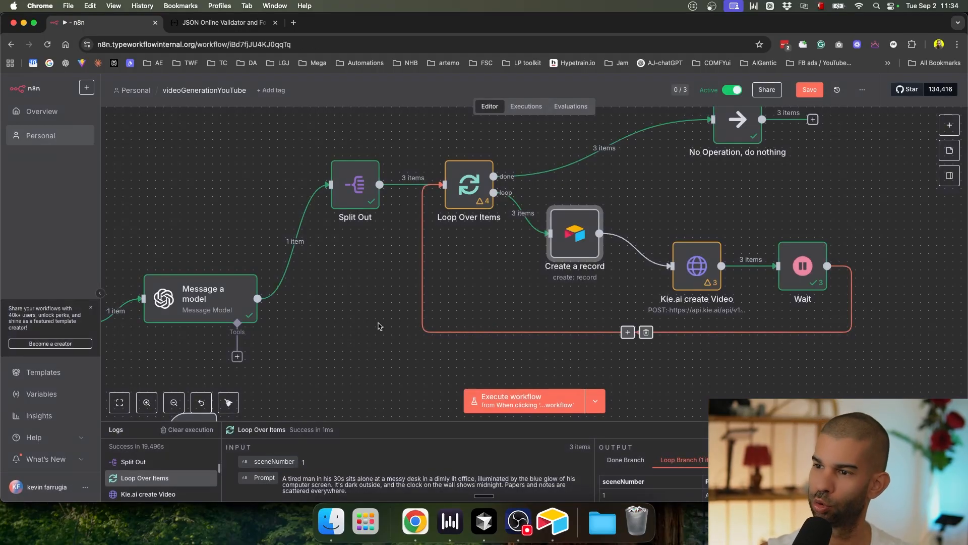
Step: Review the callBackUrl in Kie.ai create Video's request body, then save the workflow
scroll(379, 326, "down", 2)
double_click(630, 278)
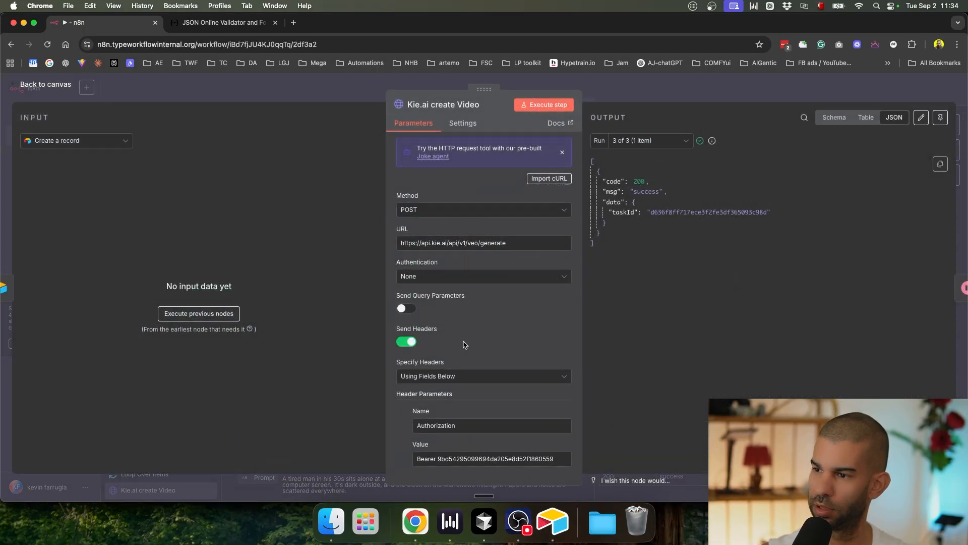
scroll(504, 343, "down", 5)
left_click(566, 379)
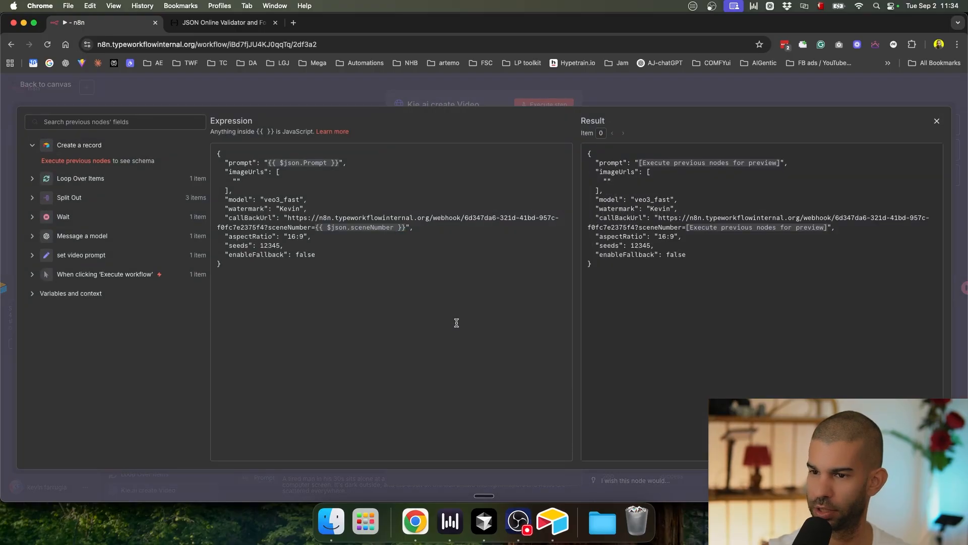
left_click(711, 94)
left_click(696, 94)
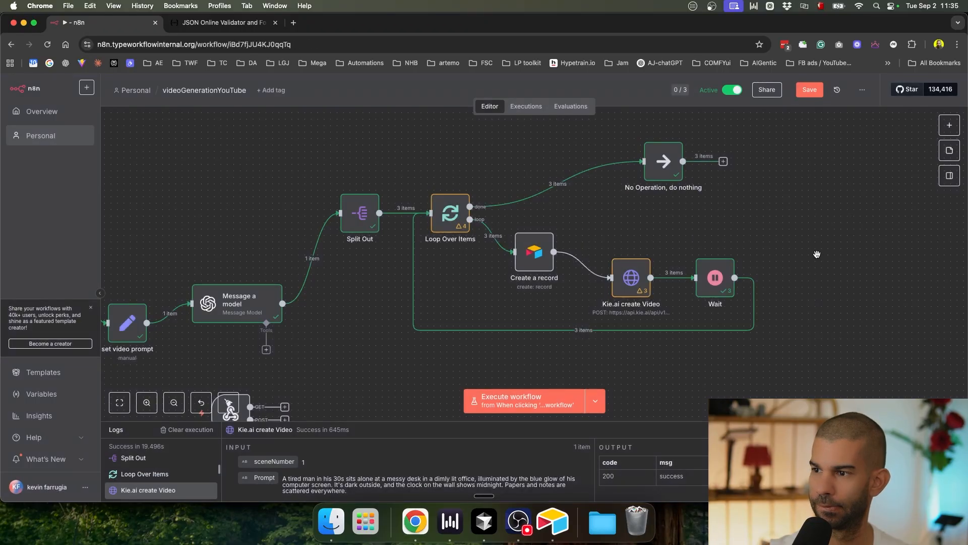
key("super+s")
Step: Add a Scene Number field with 0 decimal places and move it before Video MP4 URL
key("super+Tab")
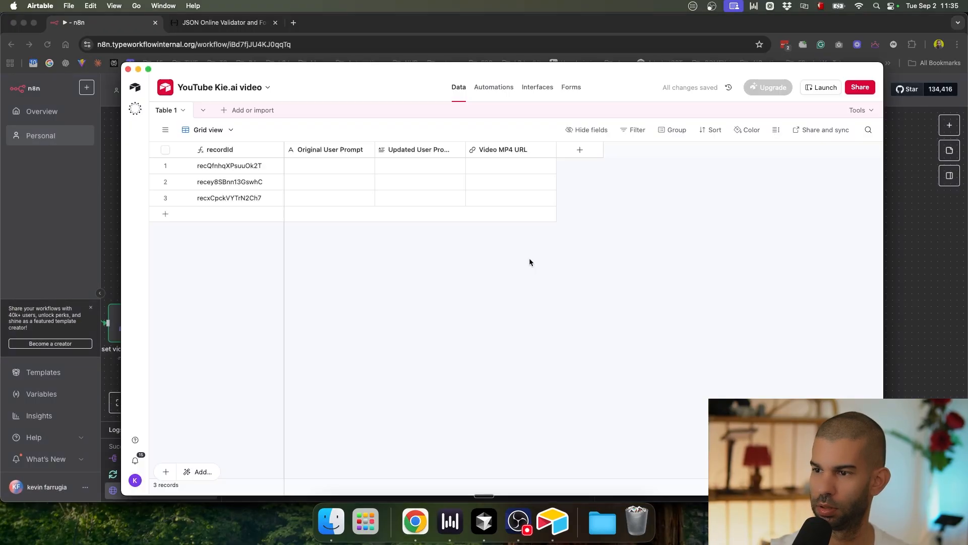
left_click(580, 150)
type("number")
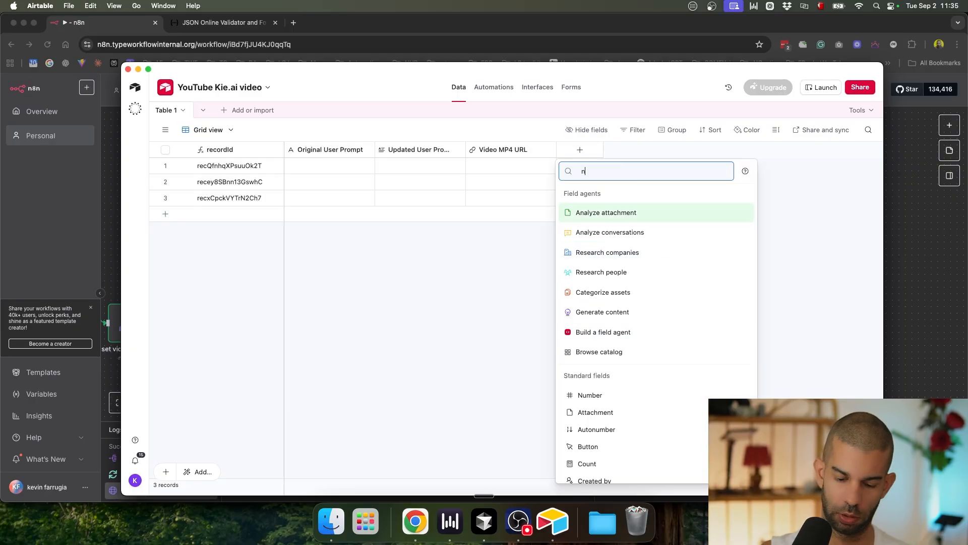
key("Return")
type("Scene Number")
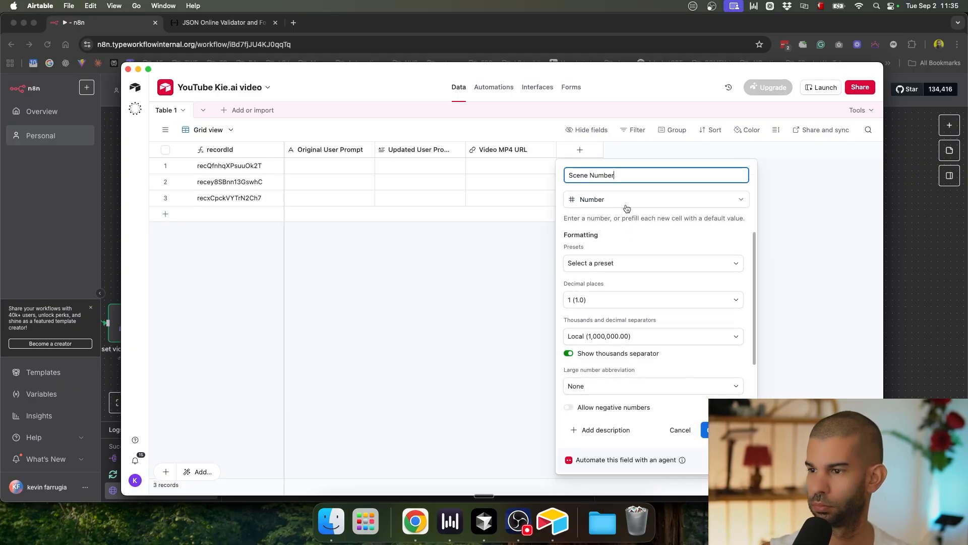
left_click(598, 299)
left_click(599, 339)
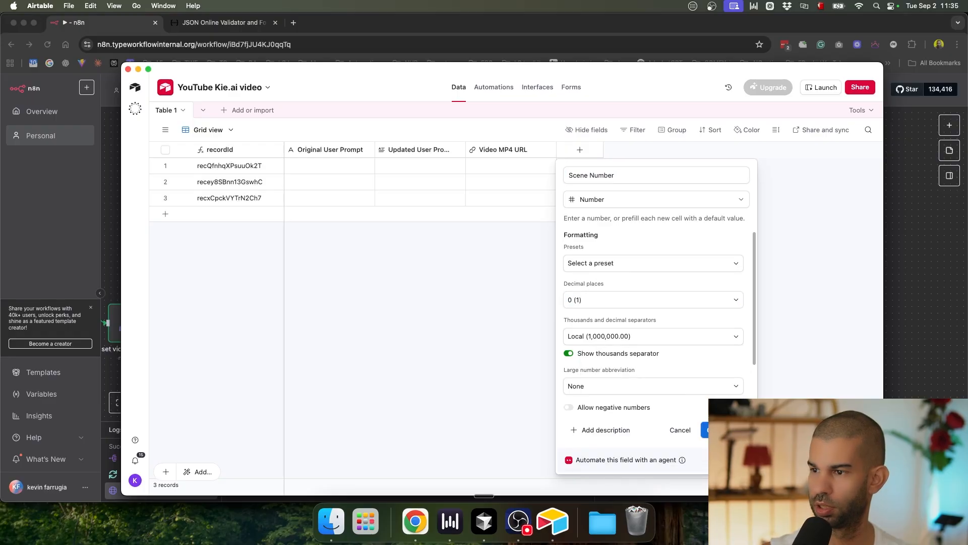
left_click(726, 429)
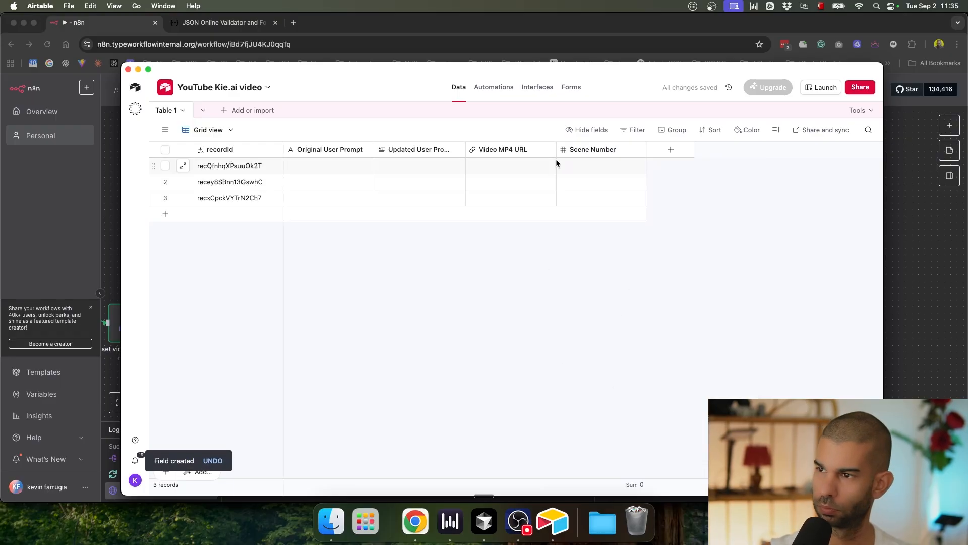
left_click_drag(579, 154, 509, 151)
left_click(524, 162)
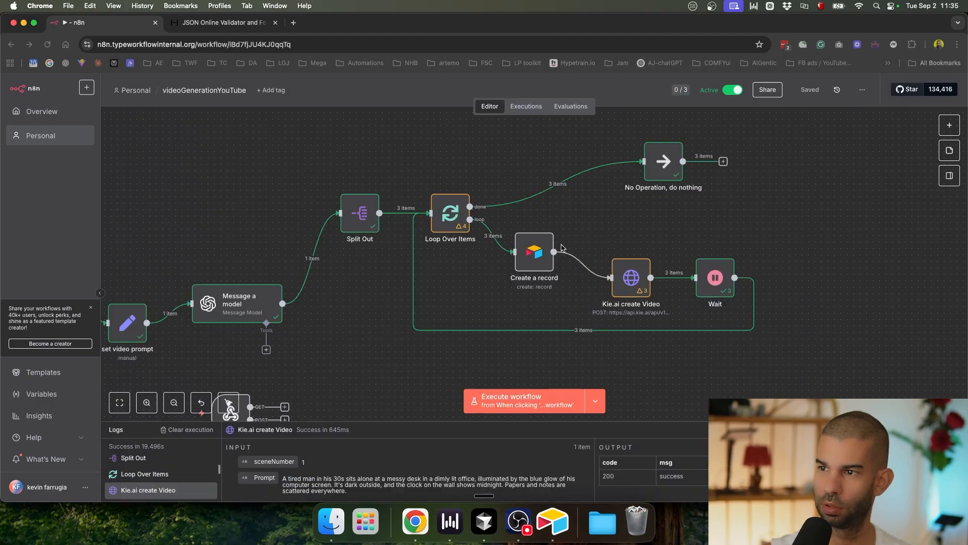
Step: Insert a Wait node after Create a record
key("super+Tab")
left_click_drag(544, 260, 511, 273)
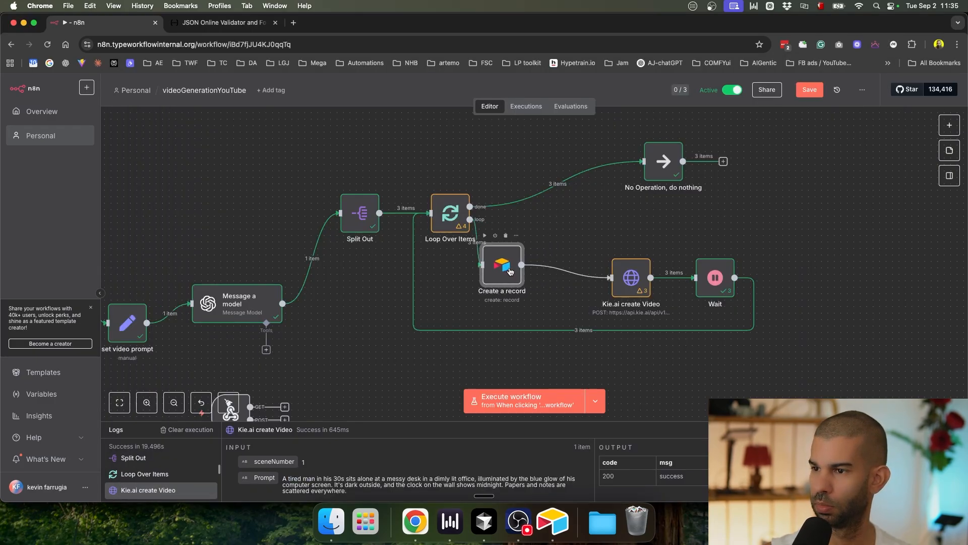
left_click(560, 271)
type("wait")
key("Return")
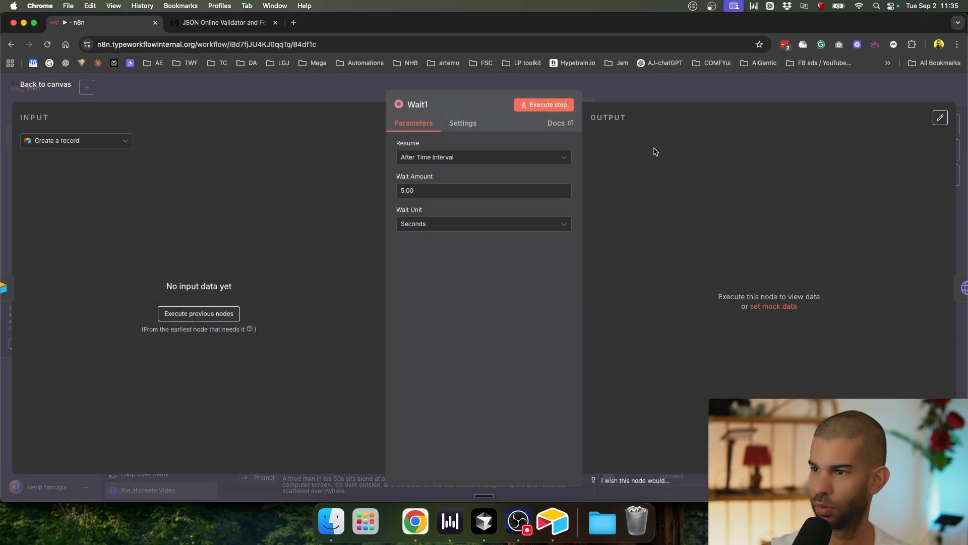
key("Escape")
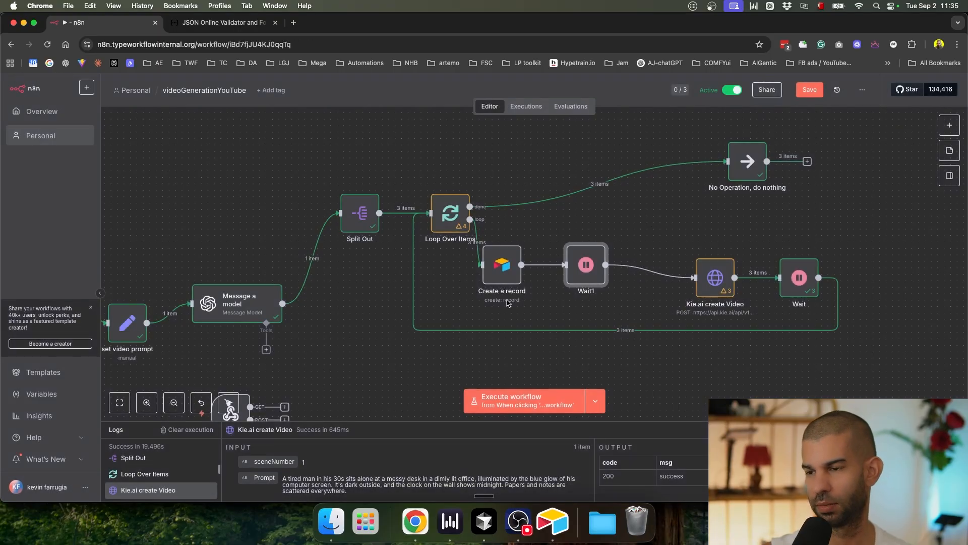
Step: Line up Wait1, Kie.ai create Video and Wait further right, then save
scroll(504, 313, "right", 6)
scroll(504, 313, "down", 1)
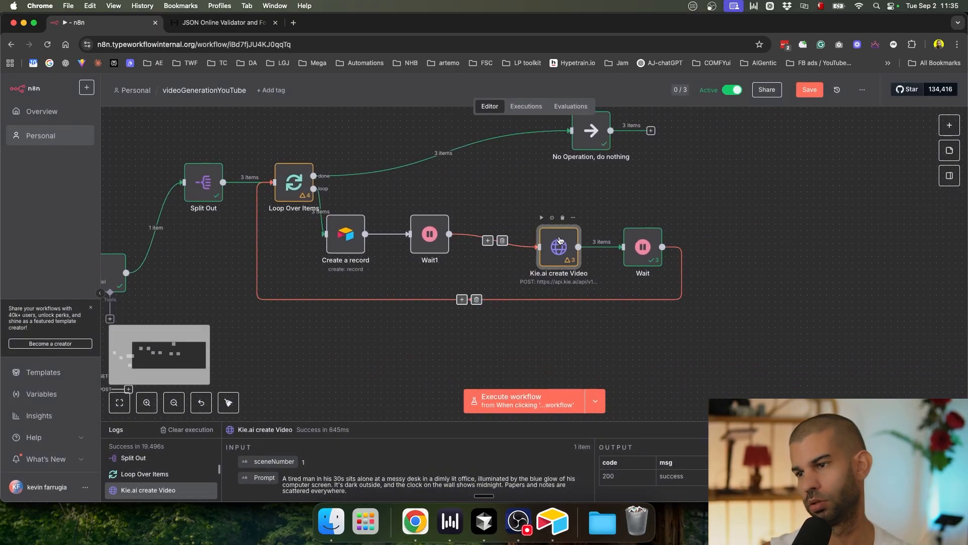
left_click_drag(559, 242, 575, 224)
left_click_drag(641, 245, 752, 240)
left_click_drag(570, 246, 647, 245)
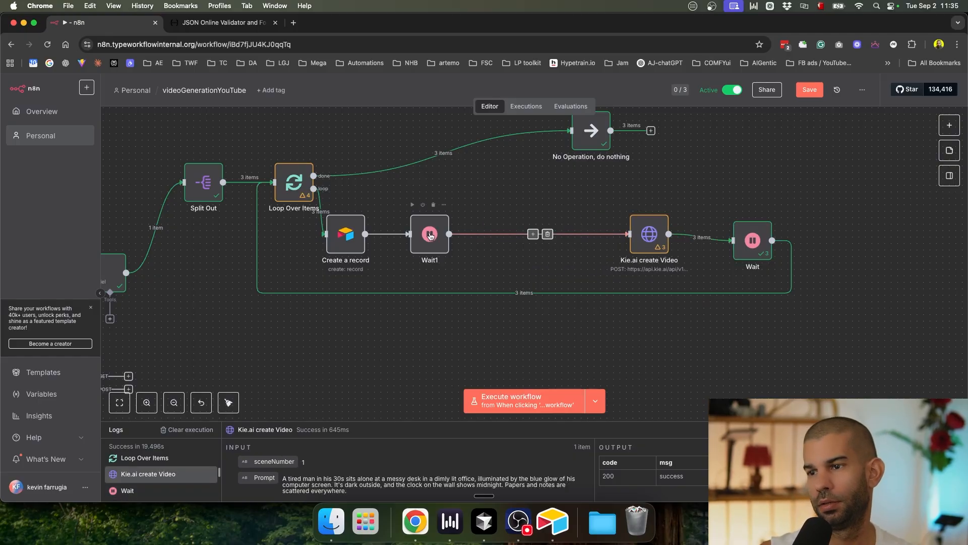
left_click_drag(429, 229, 474, 230)
key("super+s")
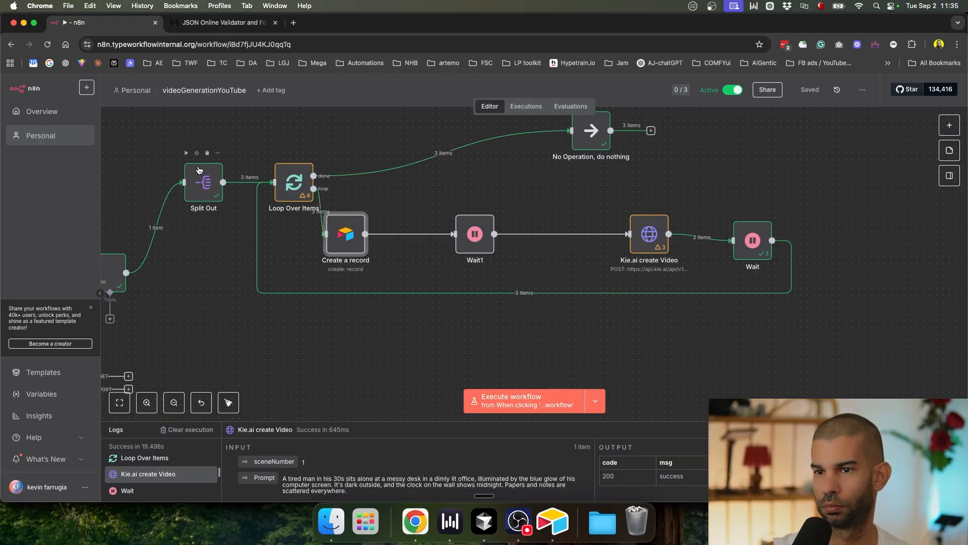
Step: Shift Loop Over Items to the right and save the workflow
left_click_drag(290, 174, 319, 174)
scroll(252, 318, "left", 5)
left_click(235, 265)
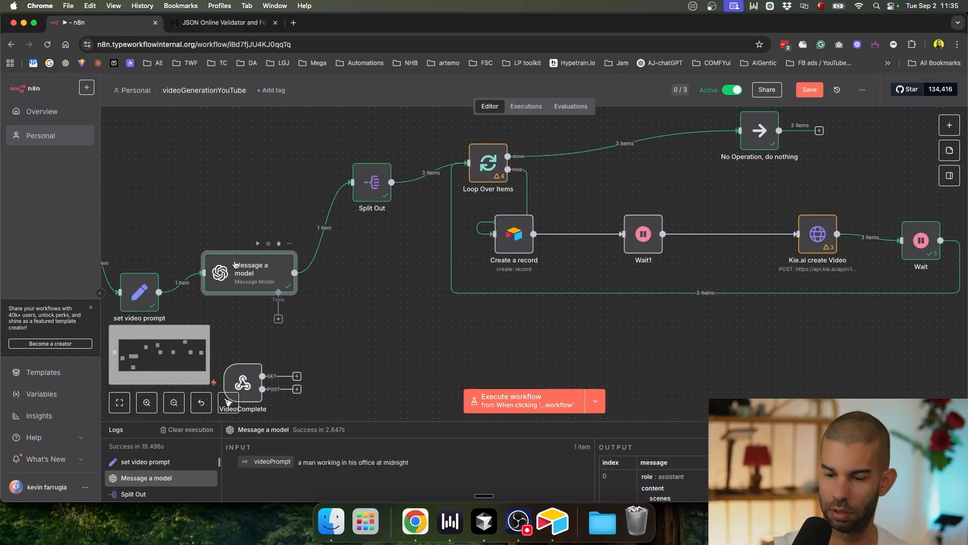
left_click(368, 311)
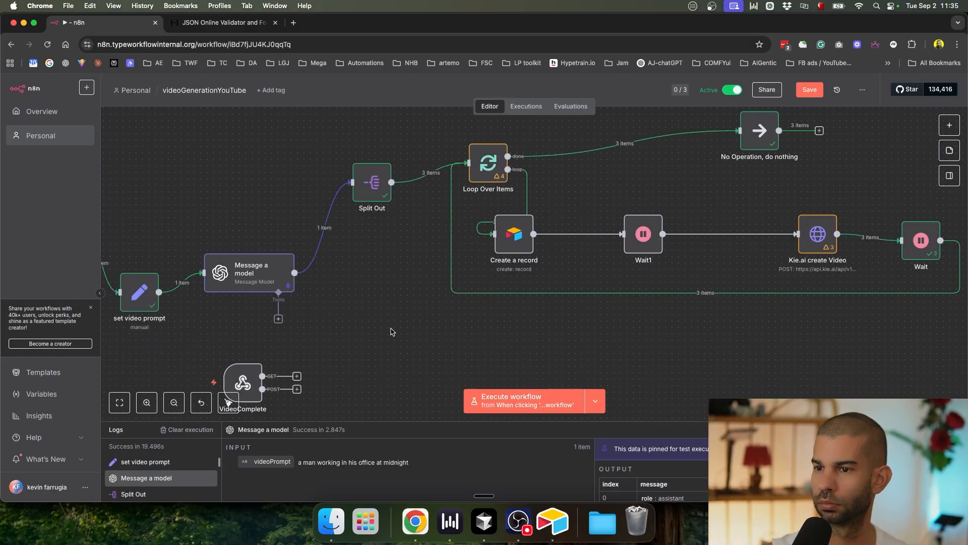
scroll(393, 331, "right", 4)
key("super+s")
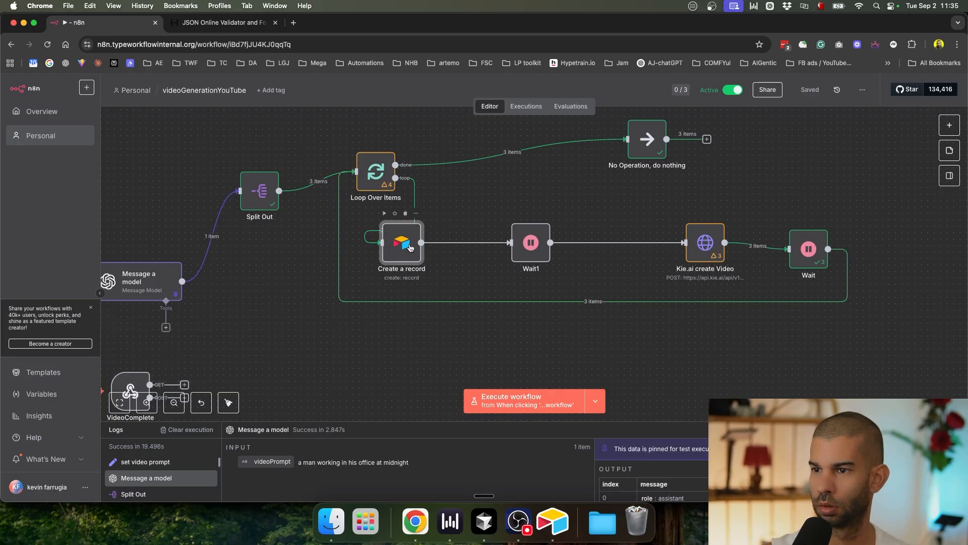
Step: Place Create a record beside Wait1 and delete its link from Loop Over Items
left_click_drag(410, 247, 494, 247)
left_click(438, 211)
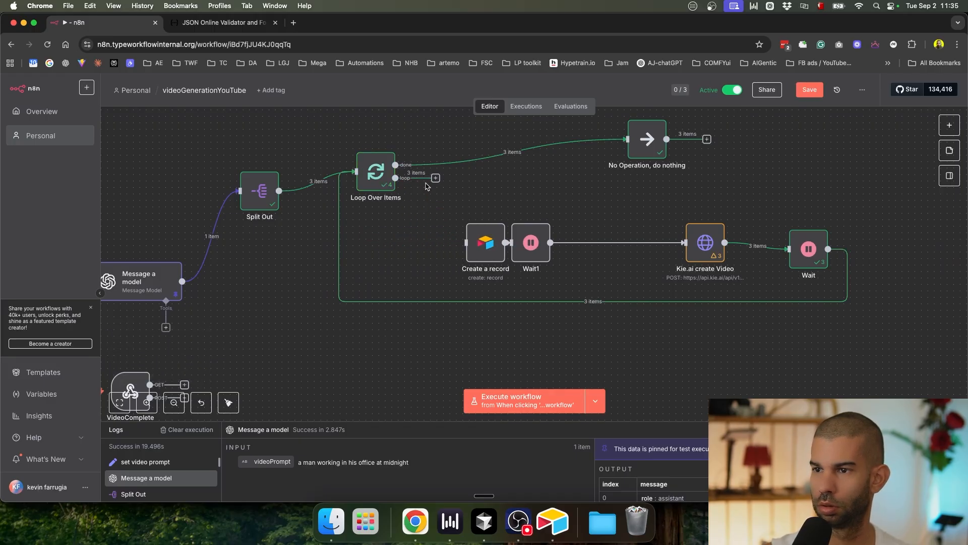
left_click(374, 179)
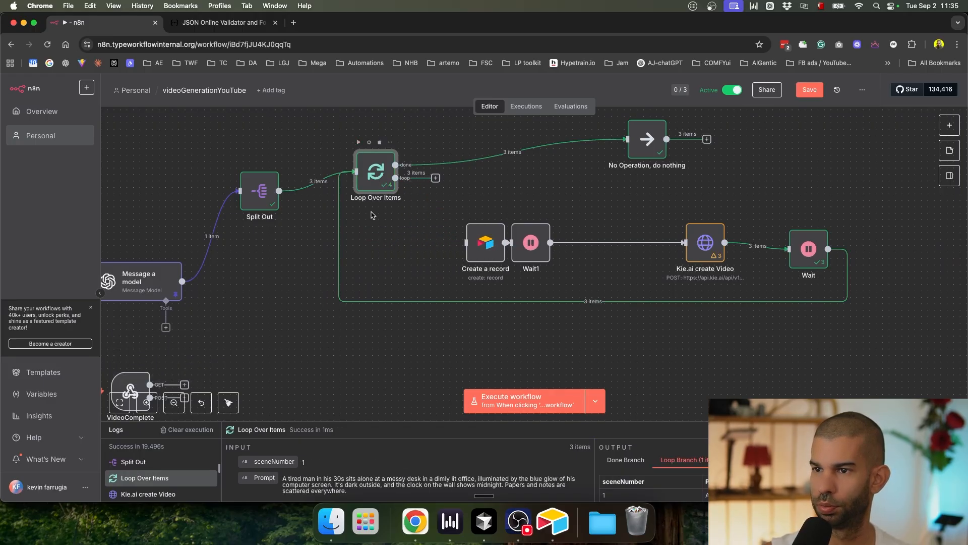
Step: Run the whole workflow, reconnect the loop branch to Create a record, and test-run that node
left_click(595, 401)
left_click(484, 401)
left_click_drag(436, 178, 426, 246)
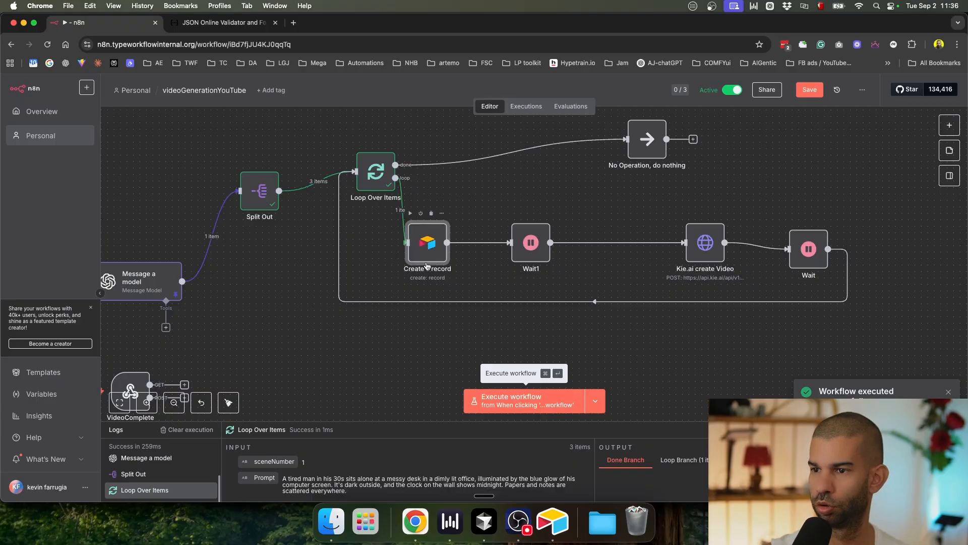
double_click(415, 239)
left_click(543, 104)
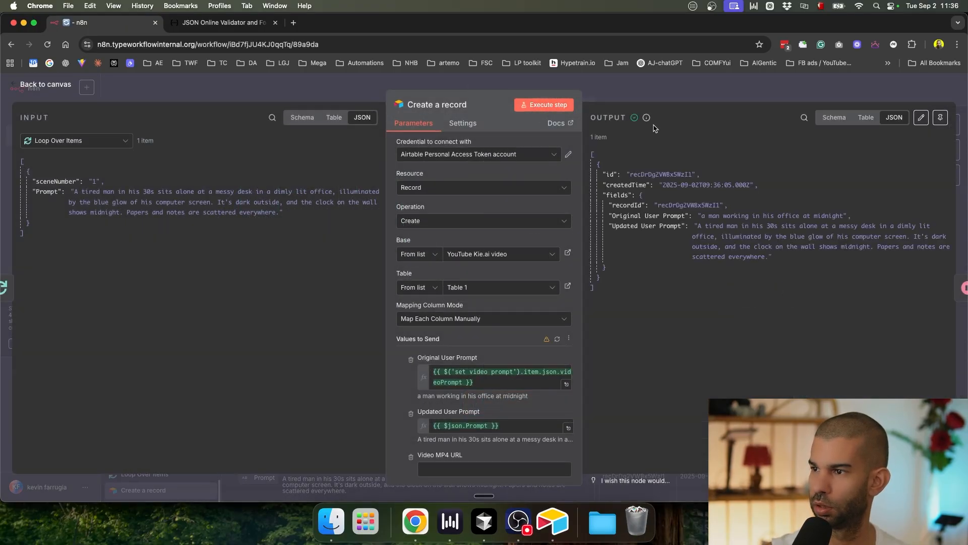
Step: Check Airtable, reload the table columns, and map sceneNumber into the Scene Number field
key("super+Tab")
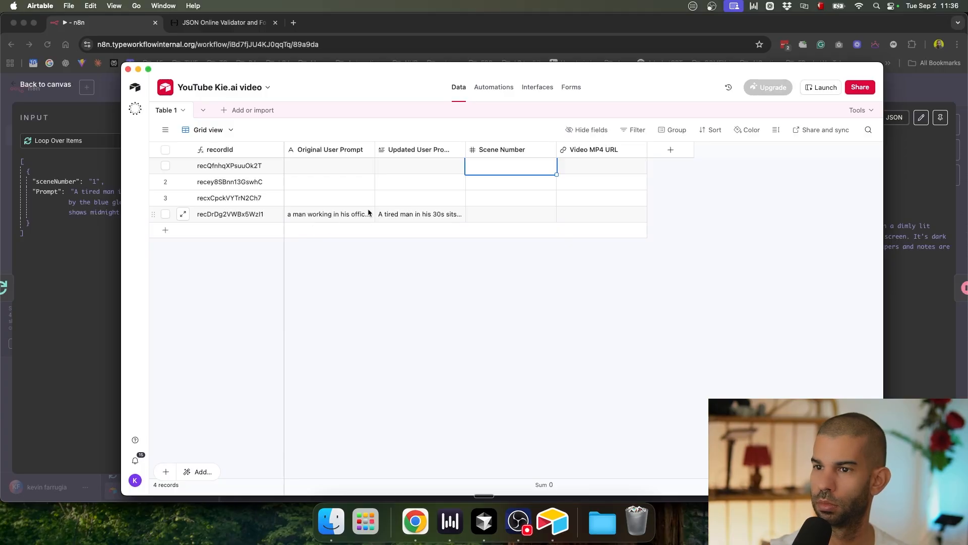
key("super+Tab")
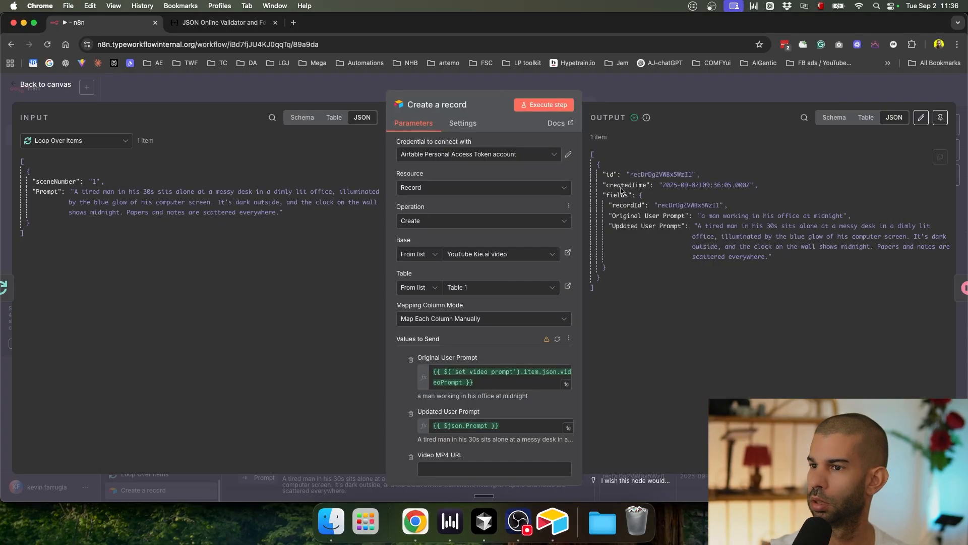
left_click(557, 339)
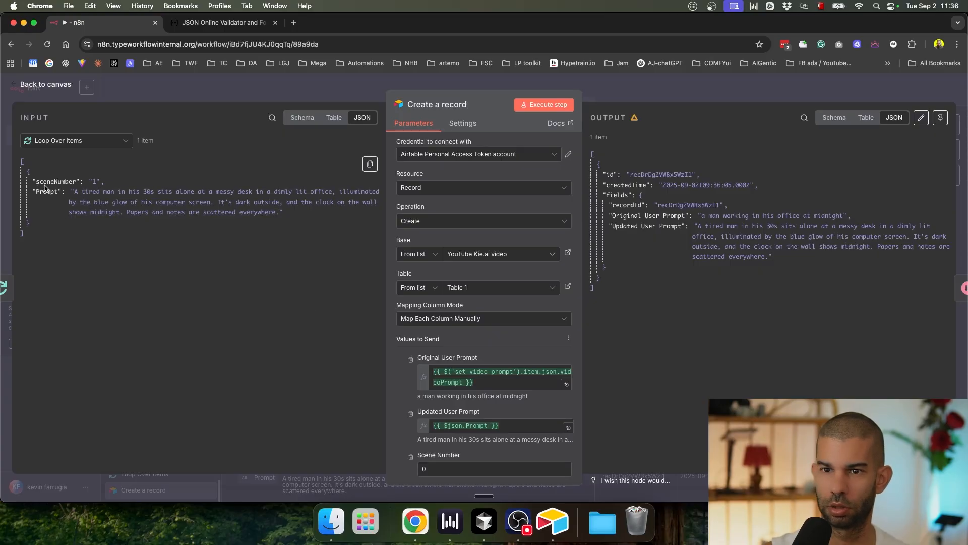
left_click_drag(49, 177, 437, 467)
scroll(434, 441, "down", 3)
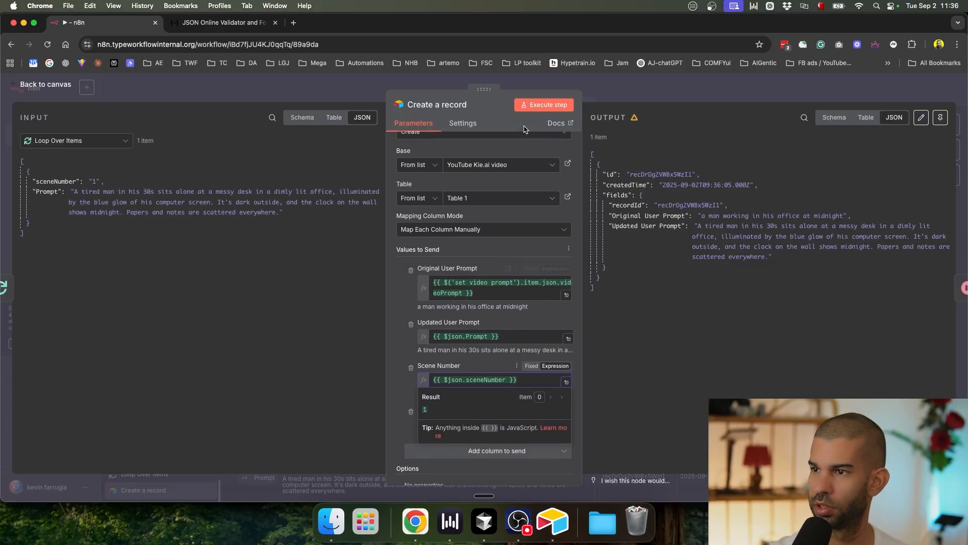
left_click(628, 96)
Step: Re-run Create a record and confirm the new Airtable row has Scene Number 1
double_click(423, 242)
left_click(569, 107)
key("super+Tab")
left_click(529, 234)
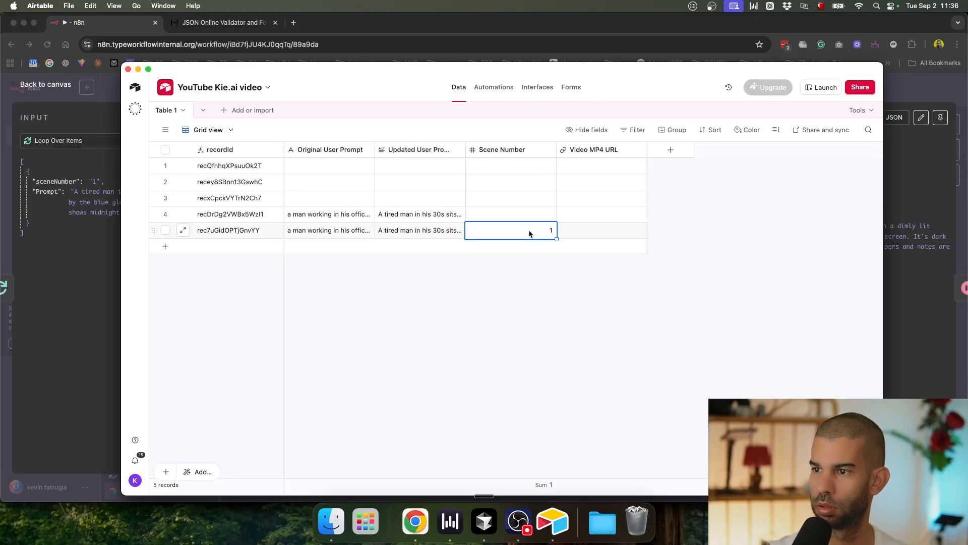
key("super+Tab")
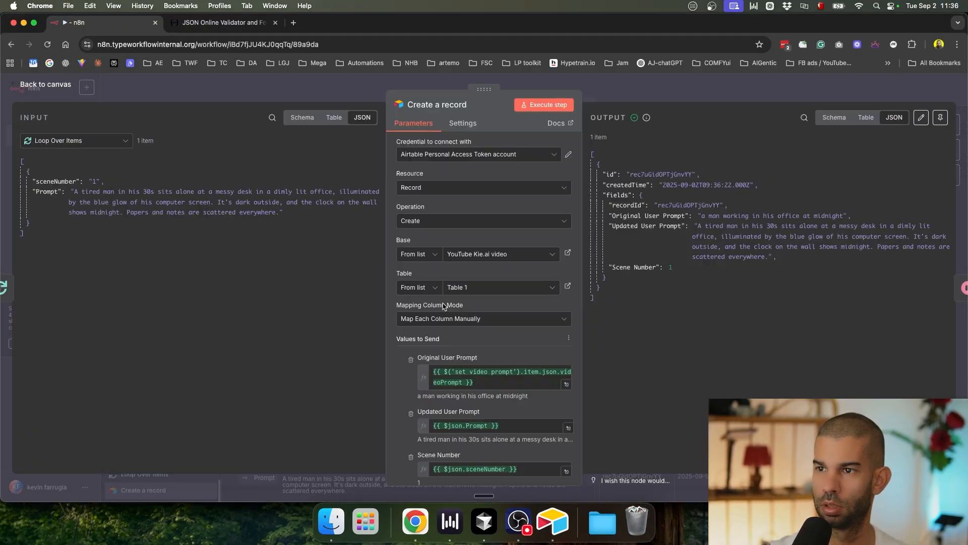
left_click(657, 94)
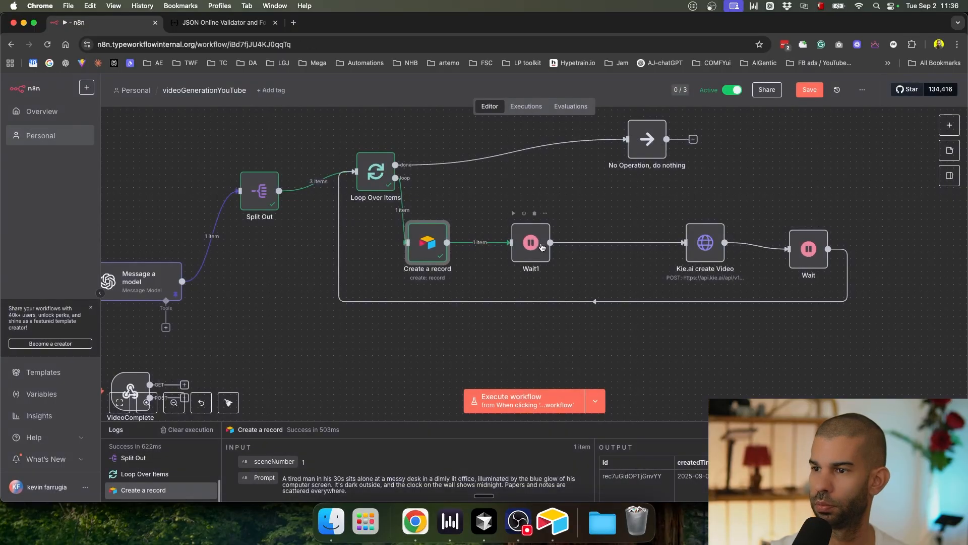
Step: In Kie.ai create Video, load input data from earlier nodes and open the JSON body expression
double_click(702, 244)
scroll(474, 418, "down", 5)
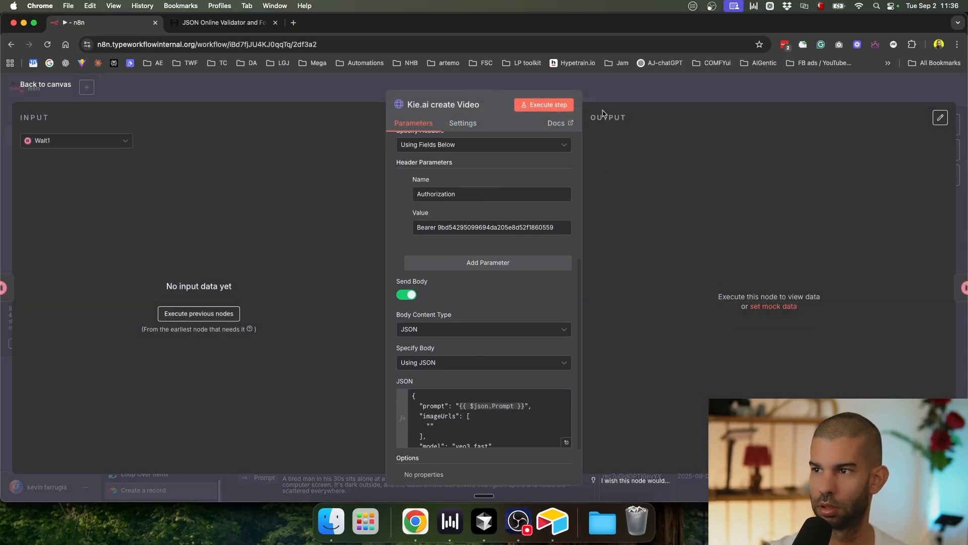
left_click(190, 324)
scroll(504, 368, "down", 5)
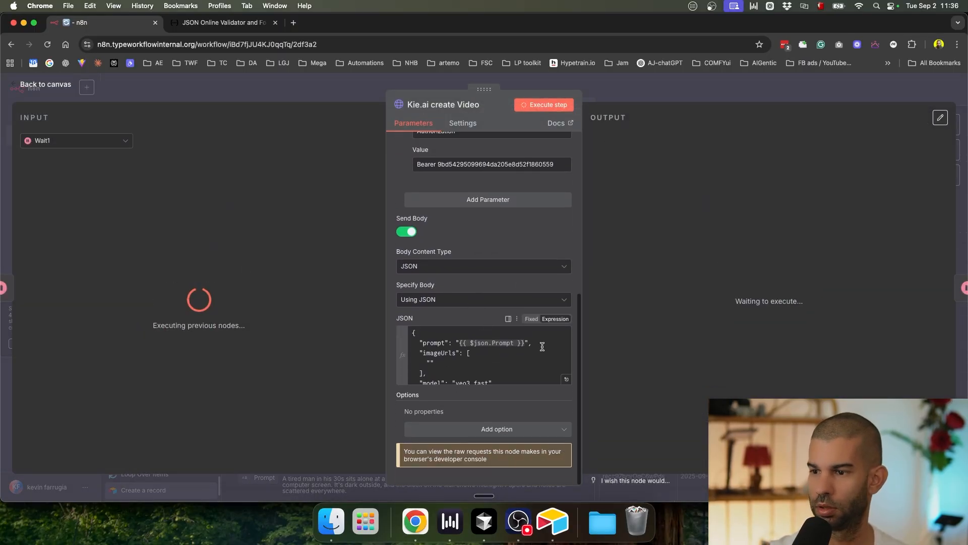
left_click(566, 377)
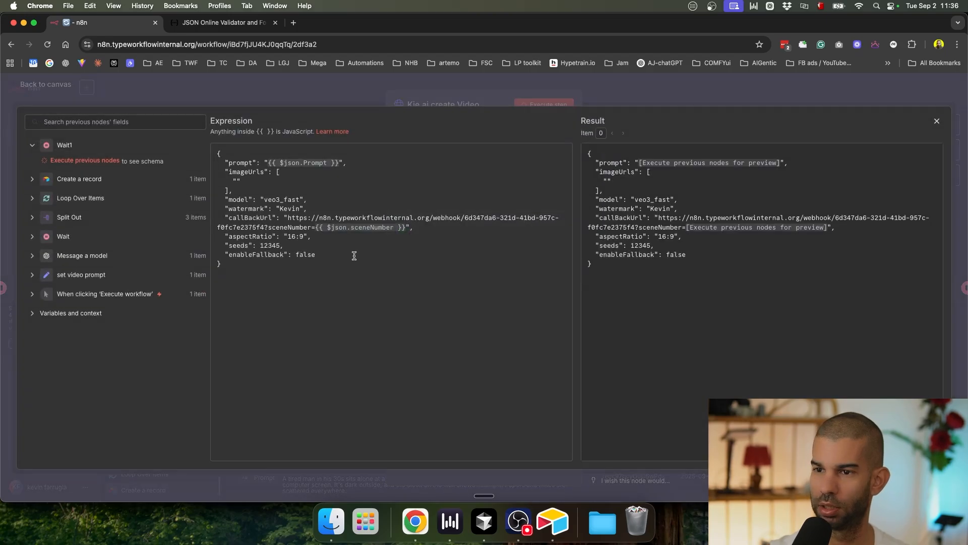
Step: Compare the newest Airtable records' recordId and empty Video MP4 URL values
key("super+Tab")
key("super+Tab")
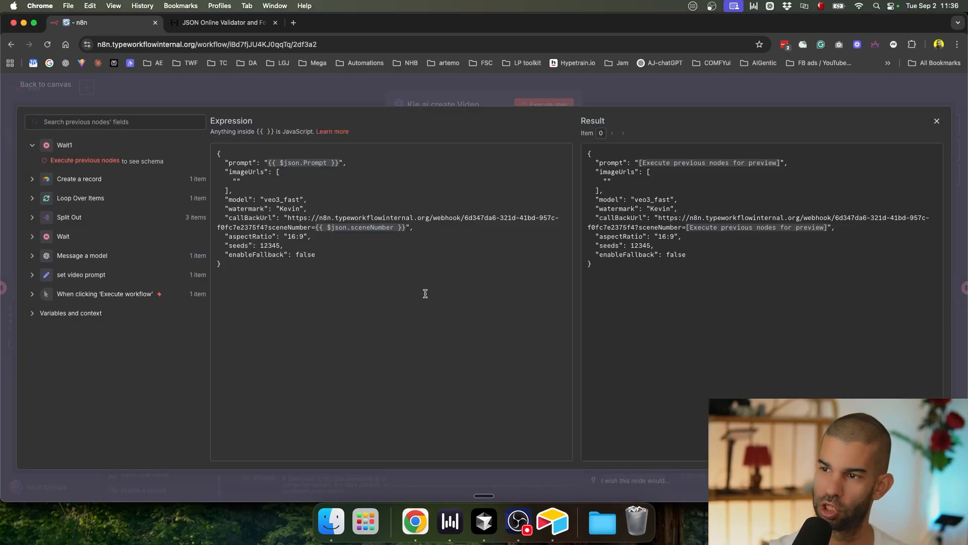
left_click(406, 229)
scroll(407, 229, "up", 4)
scroll(406, 230, "left", 1)
scroll(407, 230, "up", 1)
scroll(405, 230, "left", 1)
key("super+Tab")
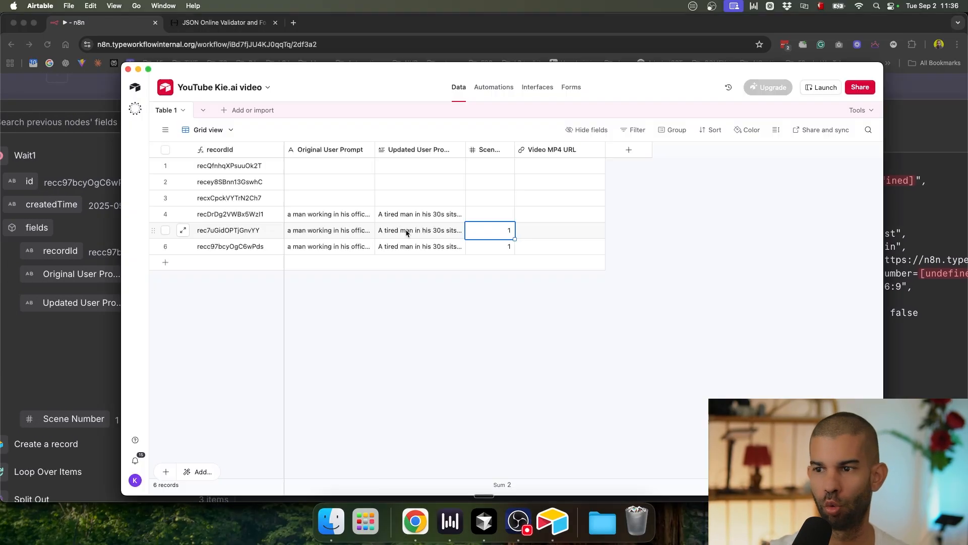
left_click(552, 243)
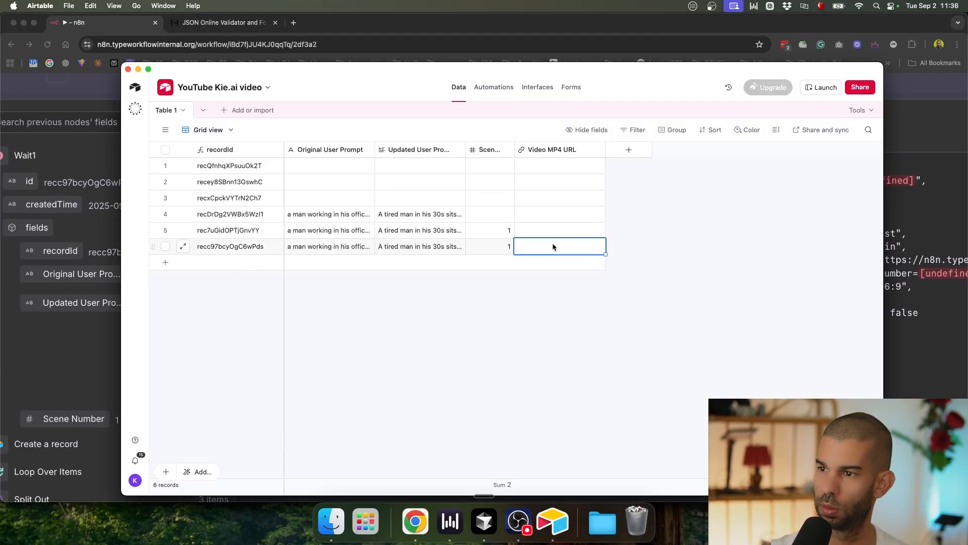
left_click(230, 252)
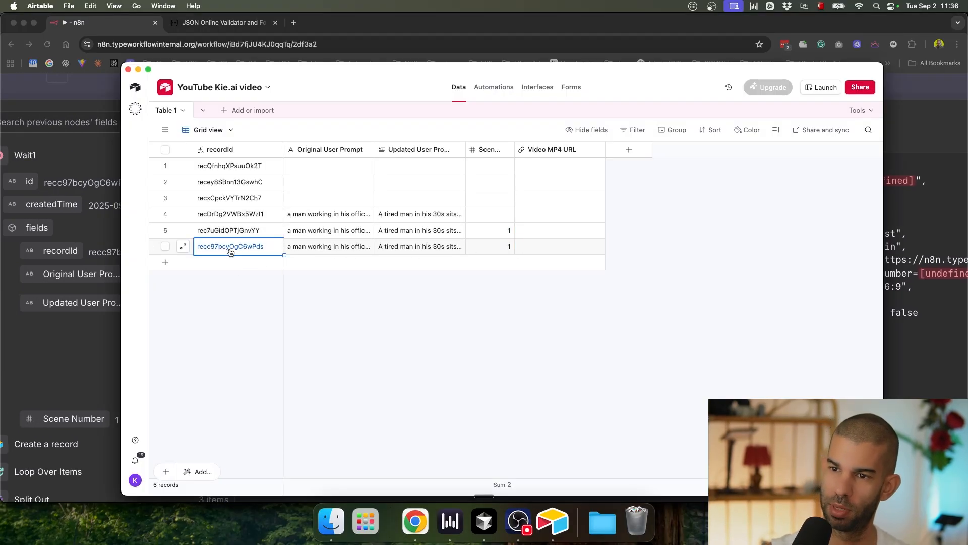
left_click(579, 250)
key("super+Tab")
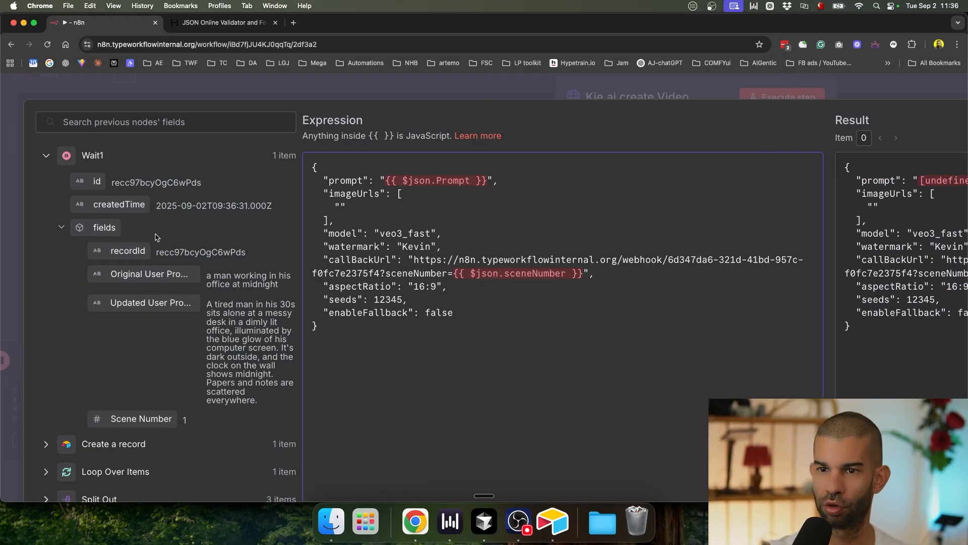
Step: Replace the body's prompt and sceneNumber references with Loop Over Items Prompt and sceneNumber
left_click(45, 156)
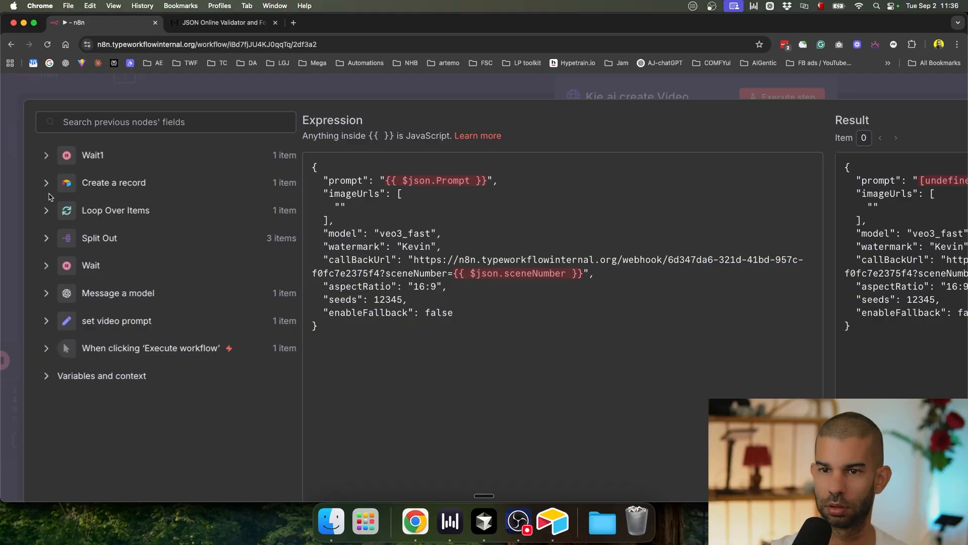
left_click(45, 212)
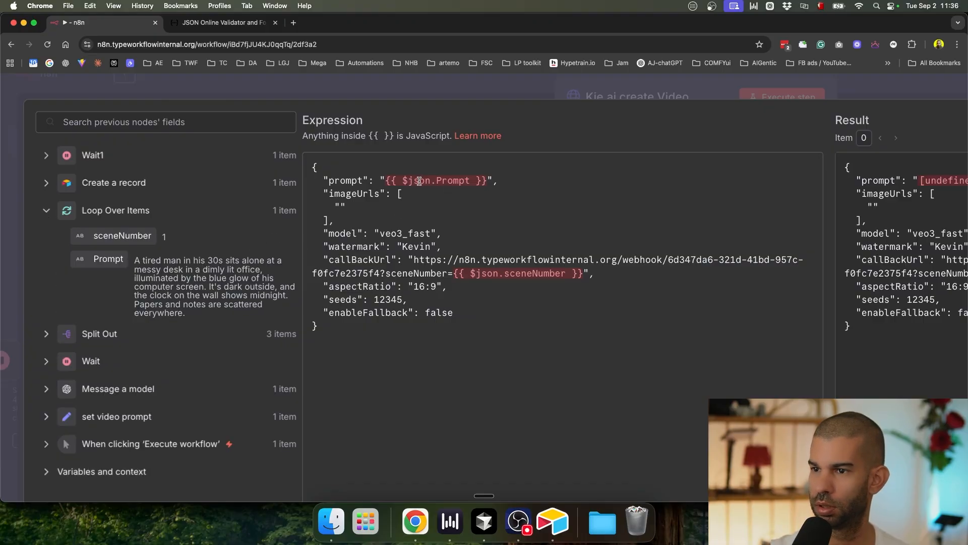
left_click_drag(403, 181, 472, 181)
key("BackSpace")
left_click_drag(108, 259, 398, 180)
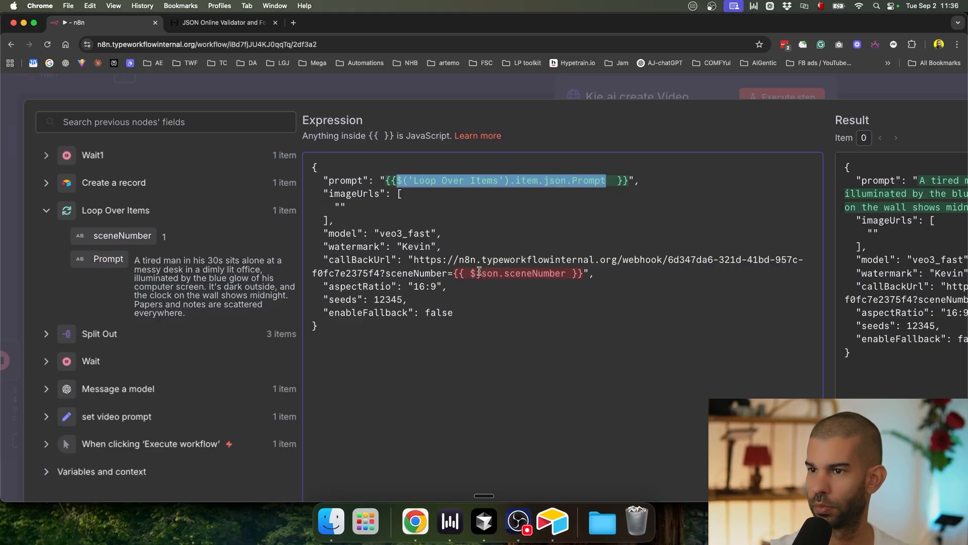
left_click(457, 267)
key("shift+End")
key("shift+Left")
key("shift+Left")
key("BackSpace")
left_click_drag(122, 235, 455, 278)
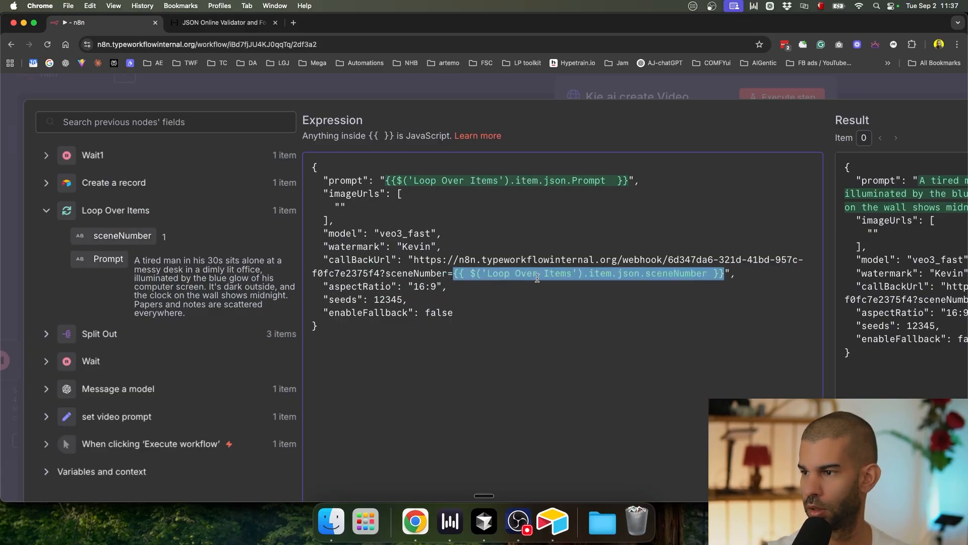
Step: Append the Create a record id after recId= in the callback URL
scroll(703, 316, "right", 1)
left_click(692, 277)
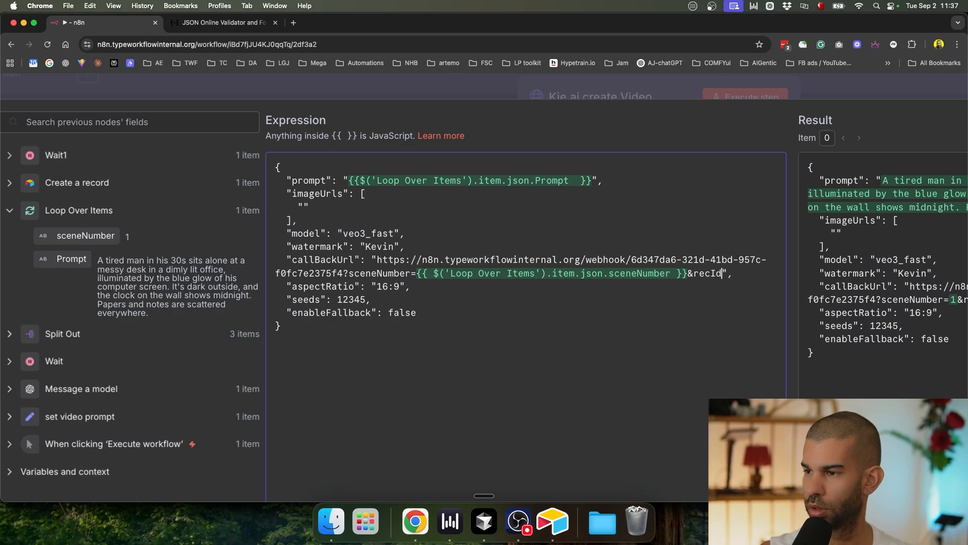
left_click(9, 187)
left_click_drag(52, 209, 728, 275)
scroll(605, 320, "down", 2)
scroll(867, 287, "right", 4)
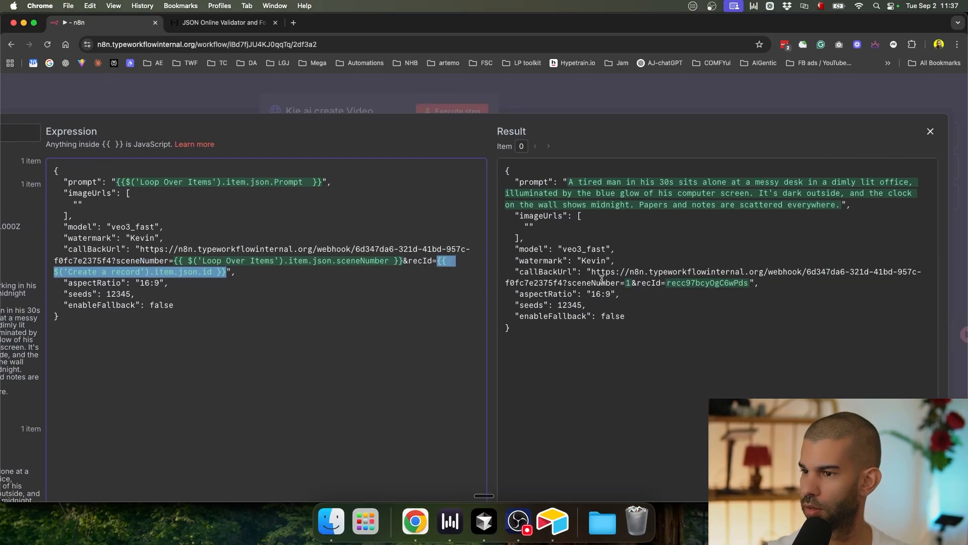
scroll(602, 279, "up", 3)
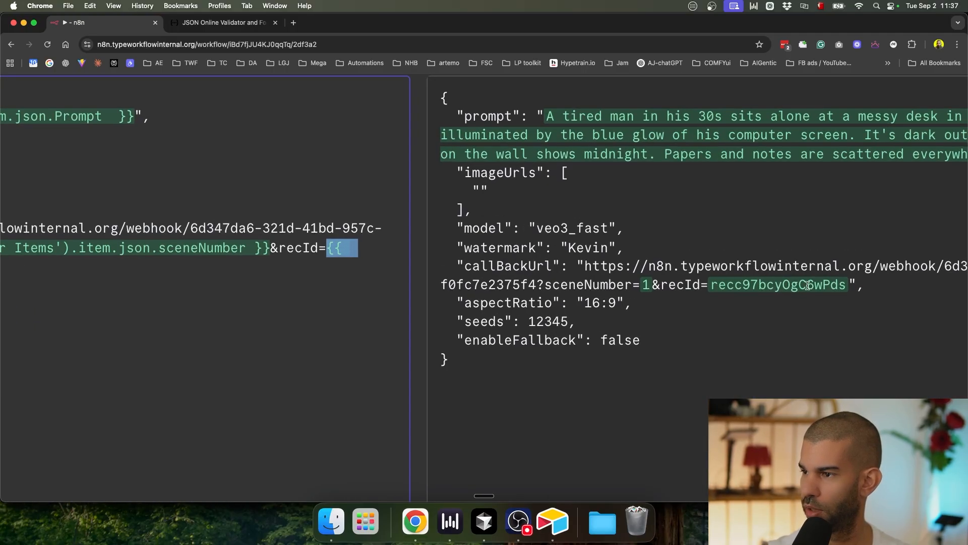
scroll(734, 280, "down", 3)
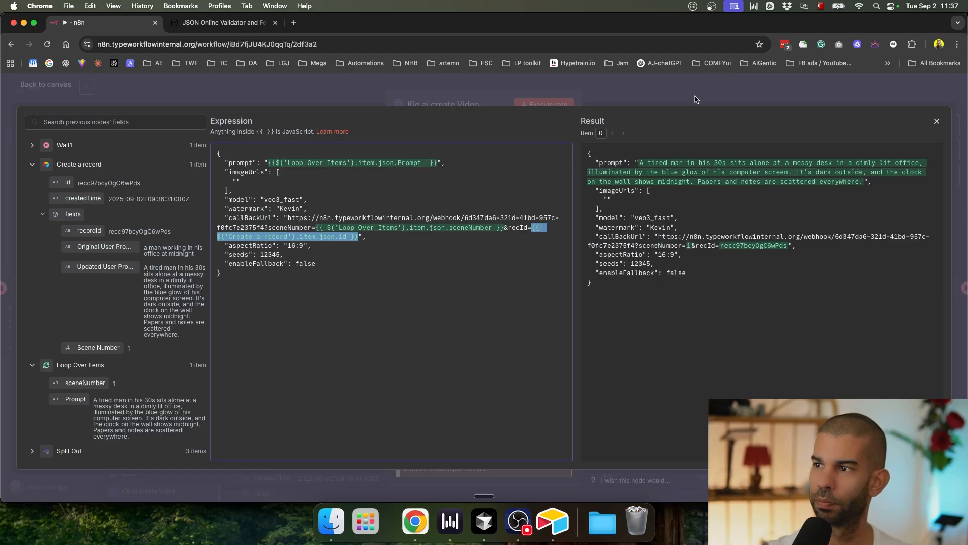
Step: Close the expression editor and node, and save the workflow
left_click(695, 98)
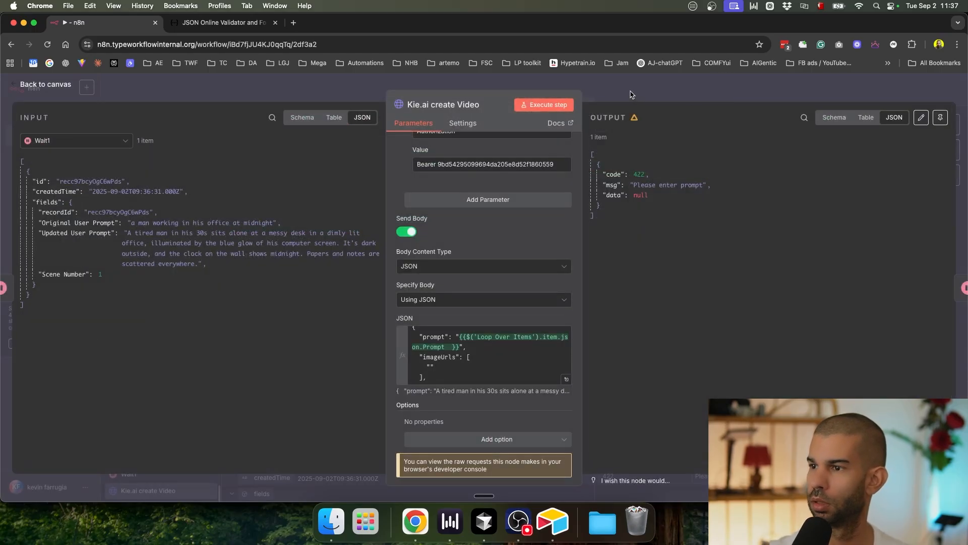
scroll(469, 242, "up", 10)
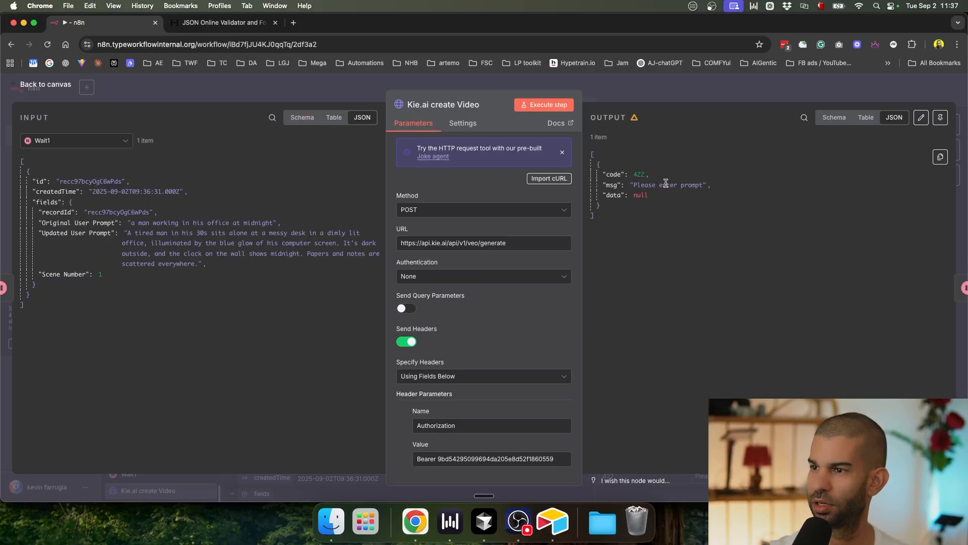
scroll(499, 302, "down", 5)
scroll(499, 303, "down", 4)
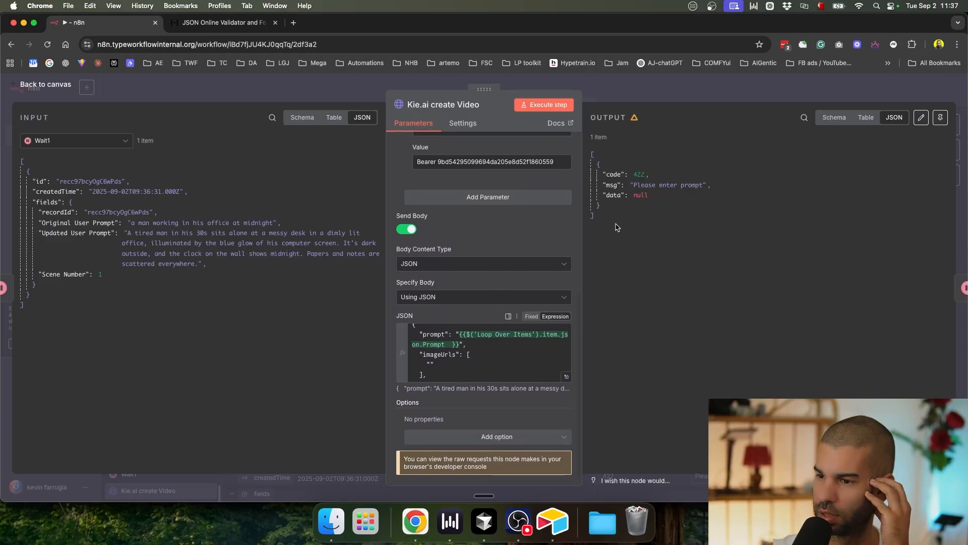
left_click(676, 93)
scroll(553, 233, "down", 5)
key("ctrl+s")
Step: Refresh the Kie.ai Veo 3 logs and play the third task's result video
key("ctrl+Up")
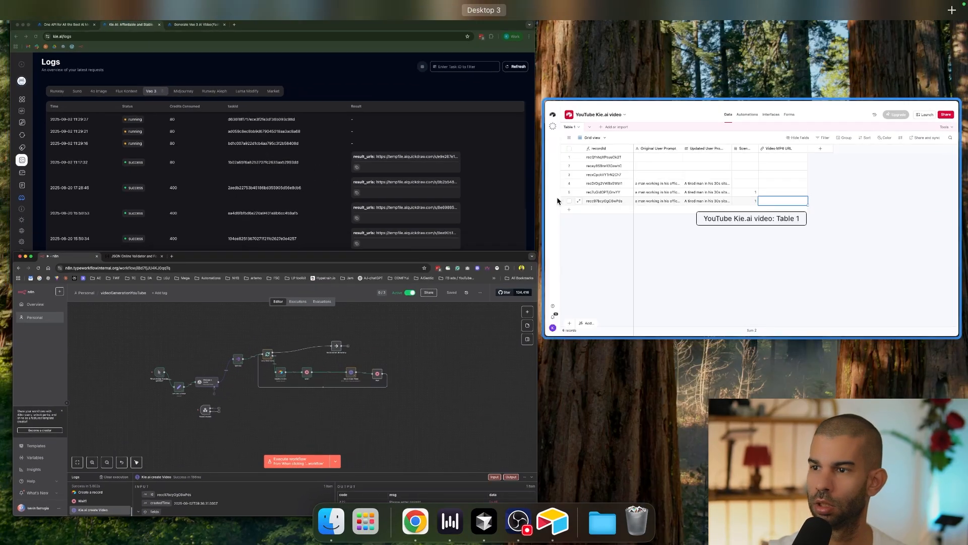
left_click(359, 214)
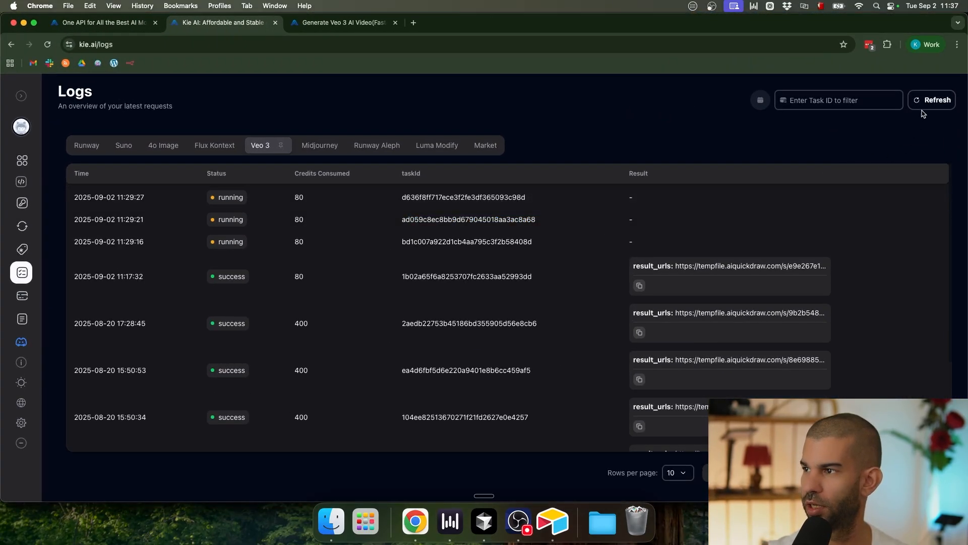
left_click(923, 103)
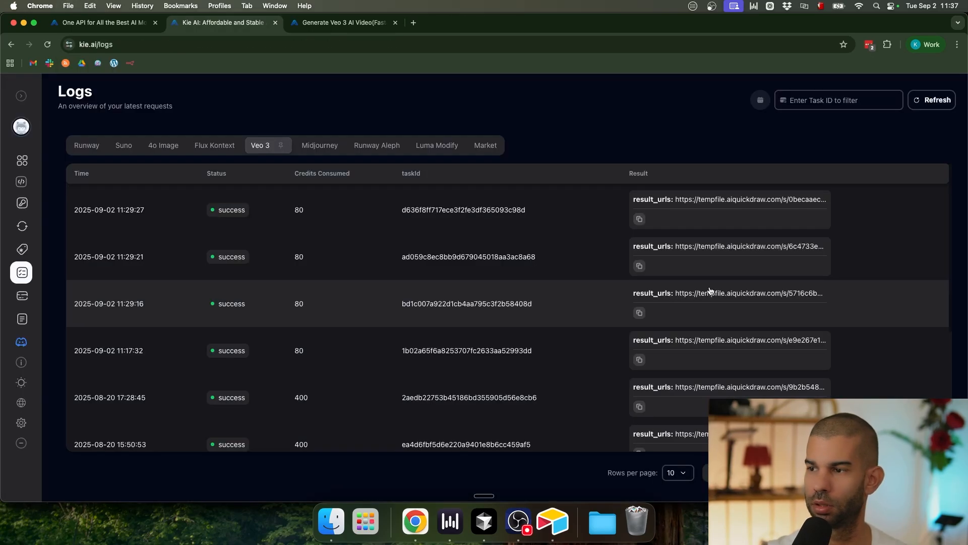
left_click(714, 298)
key("cmd+t")
type("https://tempfile.aiquickdraw.com/s/5716c6b2-7f60-45bf-b4f9-5a2587ee75f5_watermarked.mp4")
key("Return")
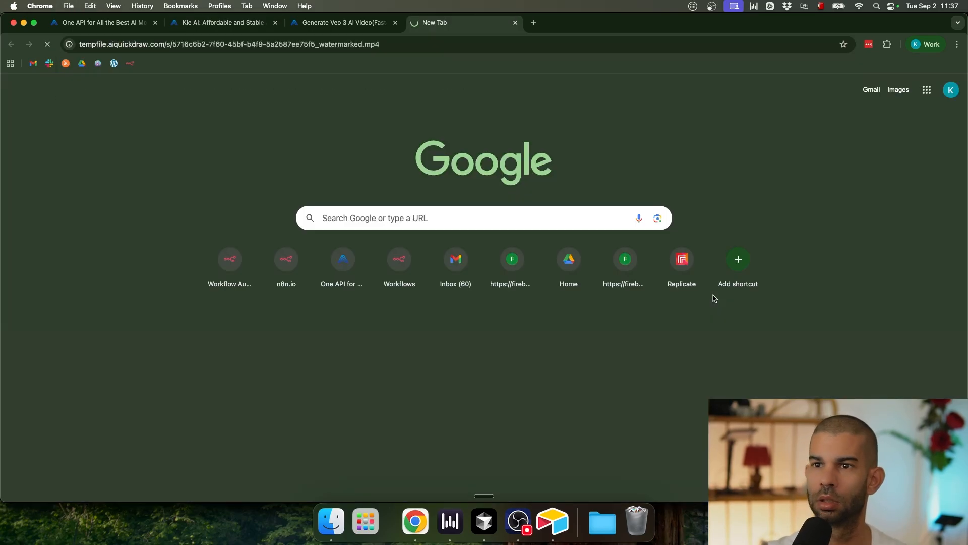
left_click(409, 320)
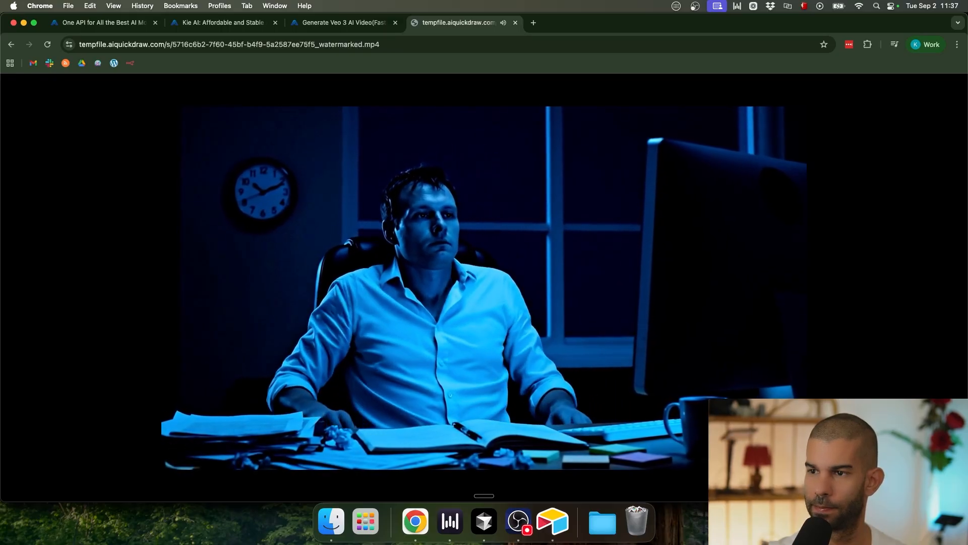
key("super+w")
Step: Open the second task's result_urls link and play that video
left_click(708, 248)
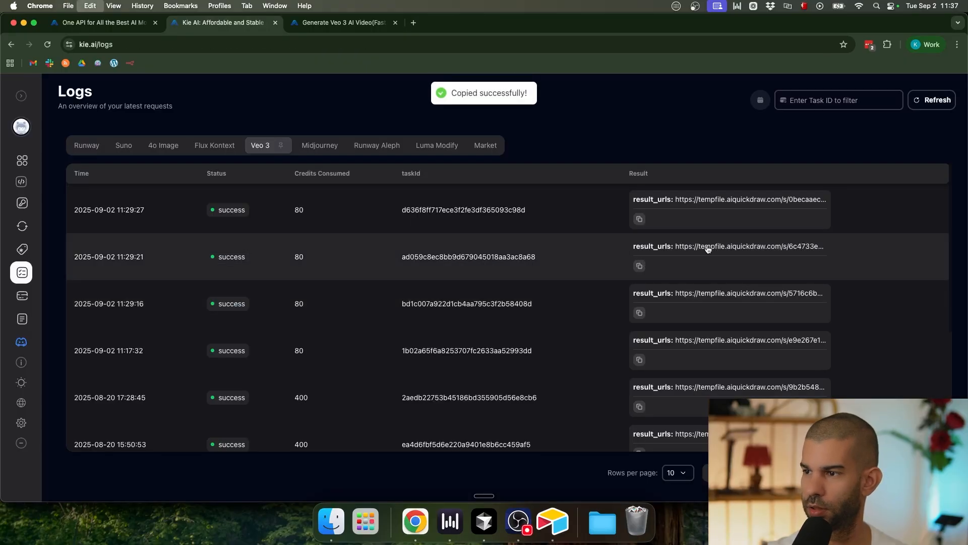
key("super+t")
type("https://tempfile.aiquickdraw.com/s/6c4733ed-84d8-4617-8c71-fc15c6807b1f_watermarked.mp4")
key("Return")
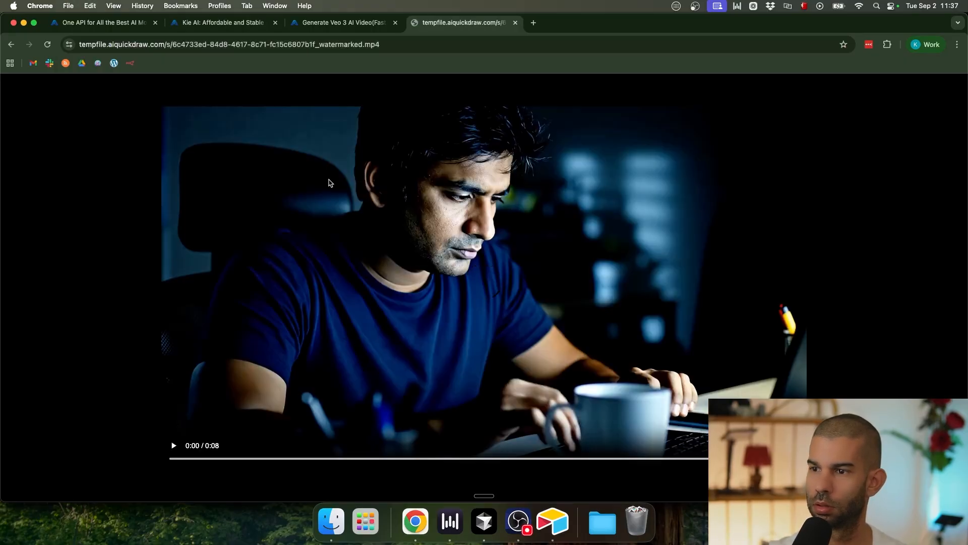
left_click(379, 229)
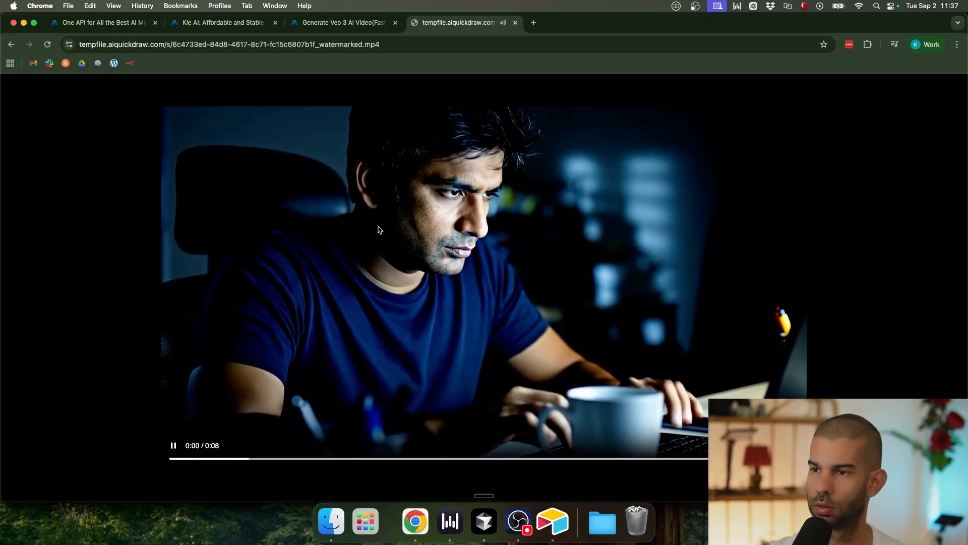
key("super+w")
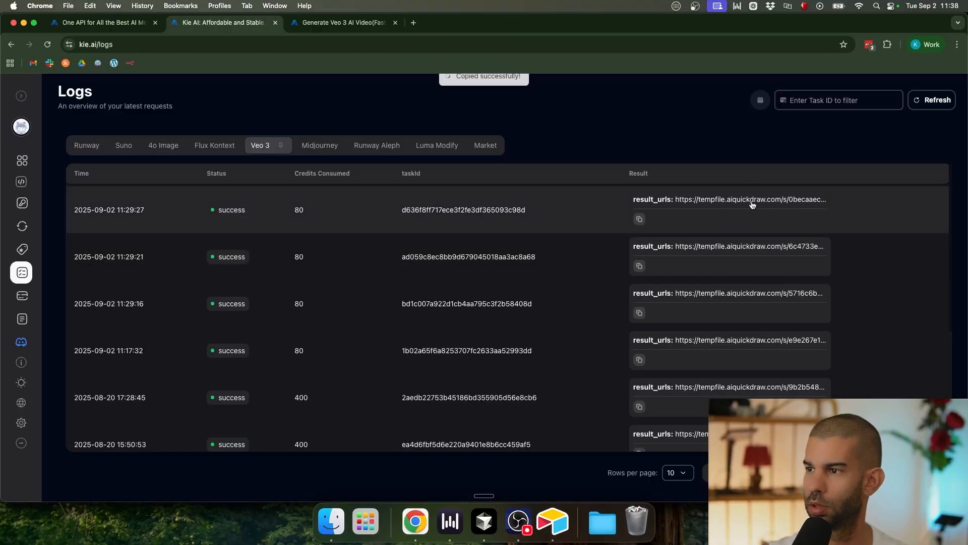
Step: Load and watch the first task's video, then return to n8n
key("super+t")
type("tempfile.aiquickdraw.com/s/0becaaec-d735-48e4-b95b-a5b5adc59ac8_watermarked.mp4")
key("Return")
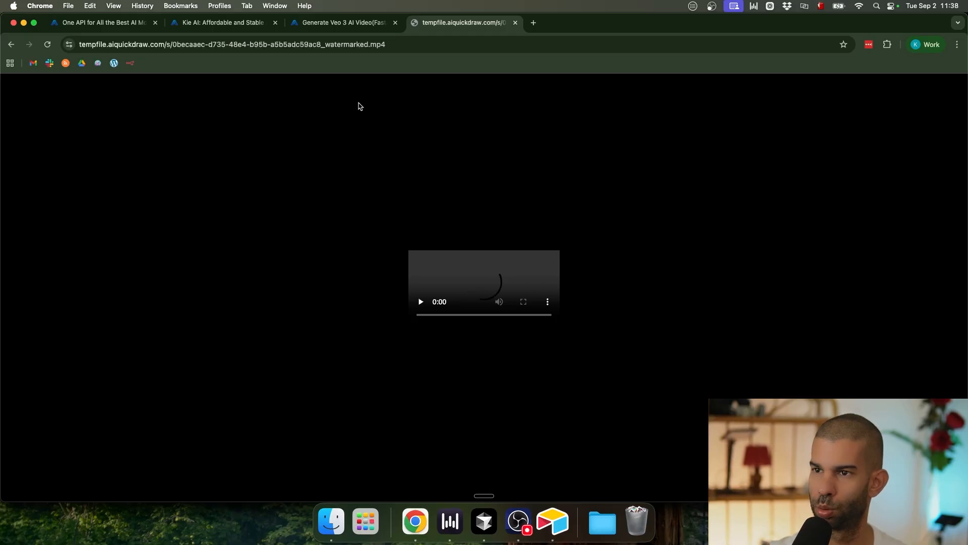
key("ctrl+Up")
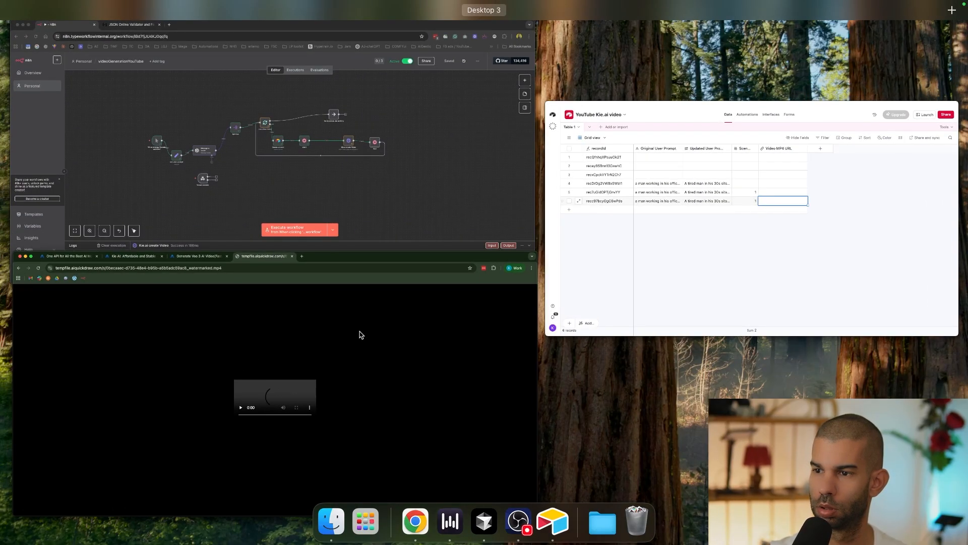
left_click(440, 362)
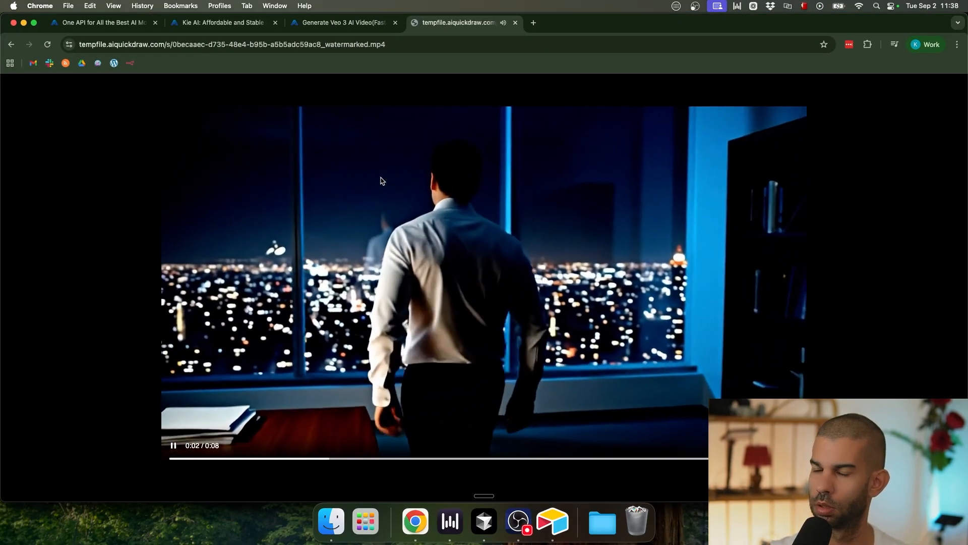
key("super+w")
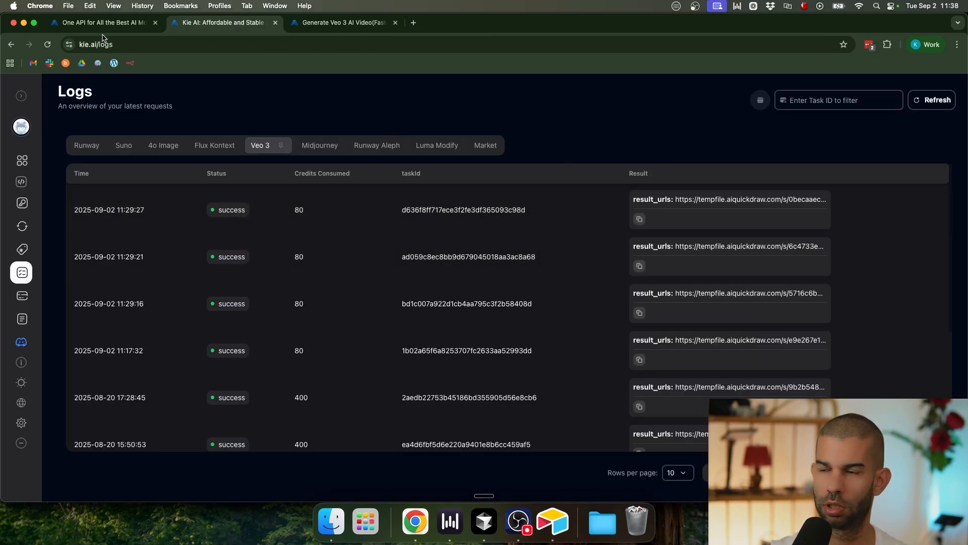
key("super+Tab")
key("super+grave")
key("super+grave")
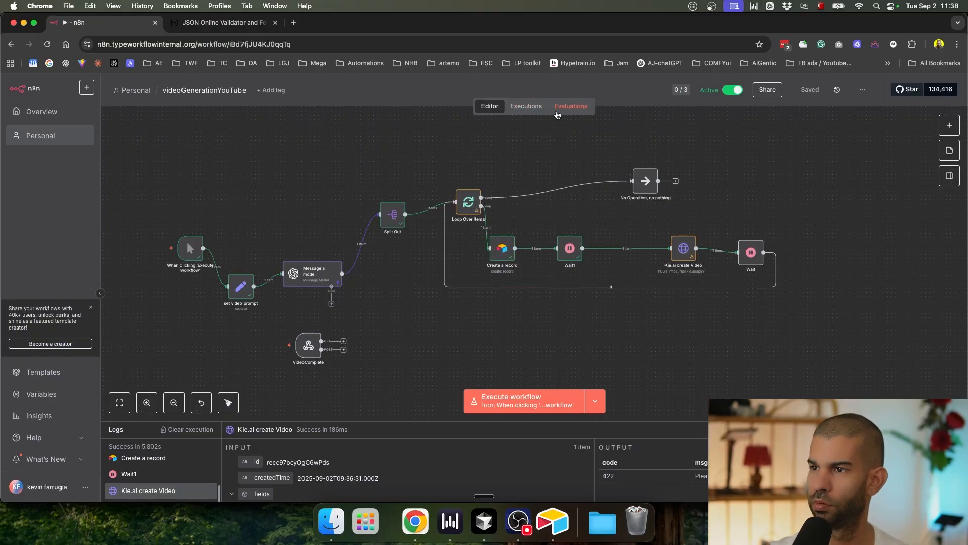
Step: Inspect the Prompt input of Kie.ai create Video in the 11:29:12 execution
left_click(527, 106)
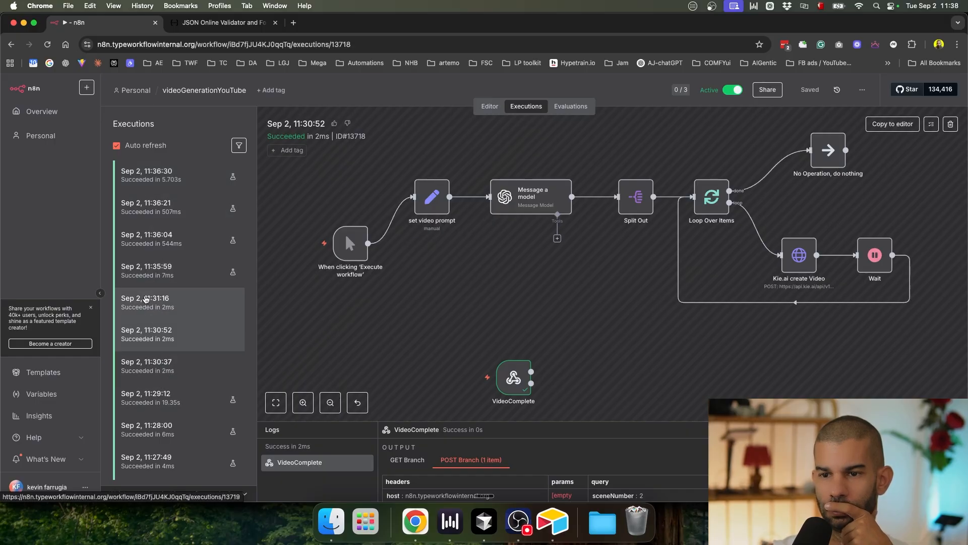
scroll(159, 338, "down", 2)
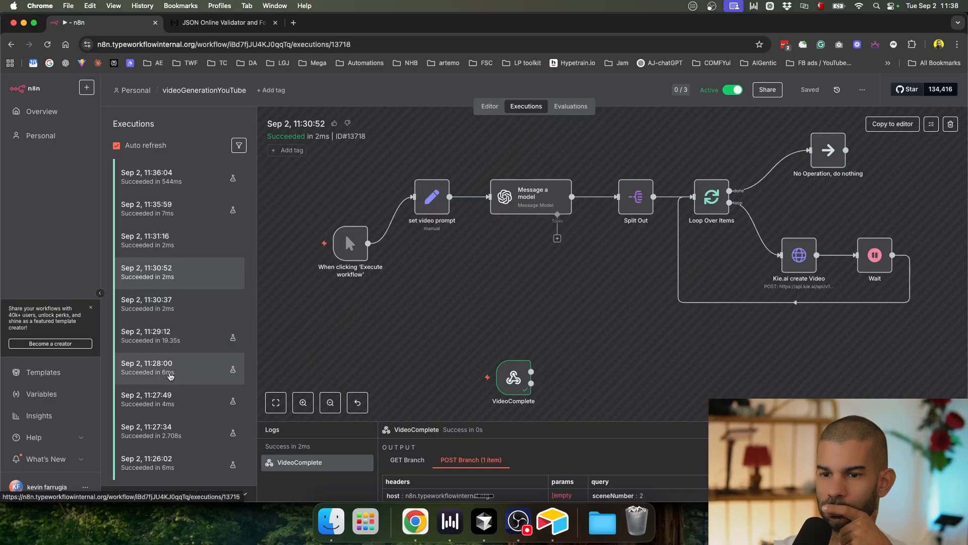
left_click(160, 337)
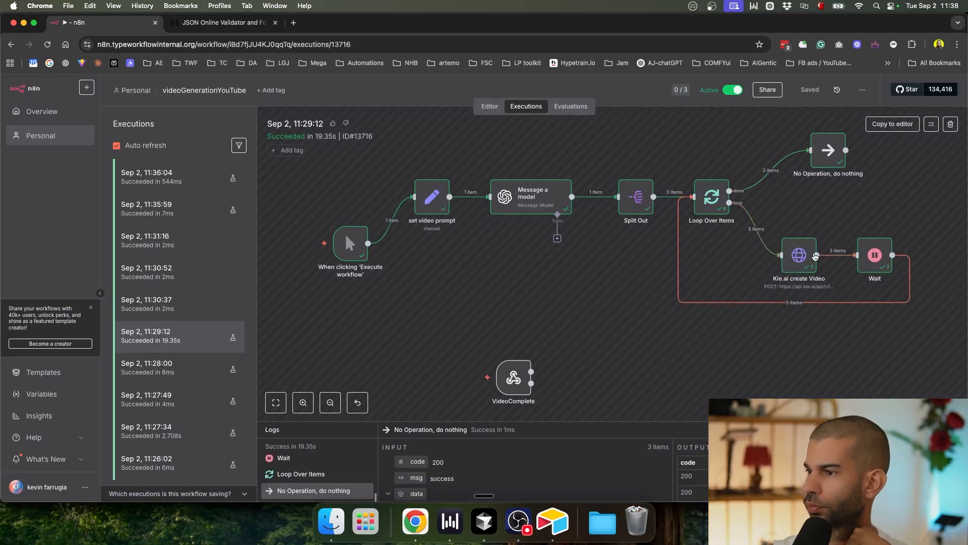
double_click(800, 255)
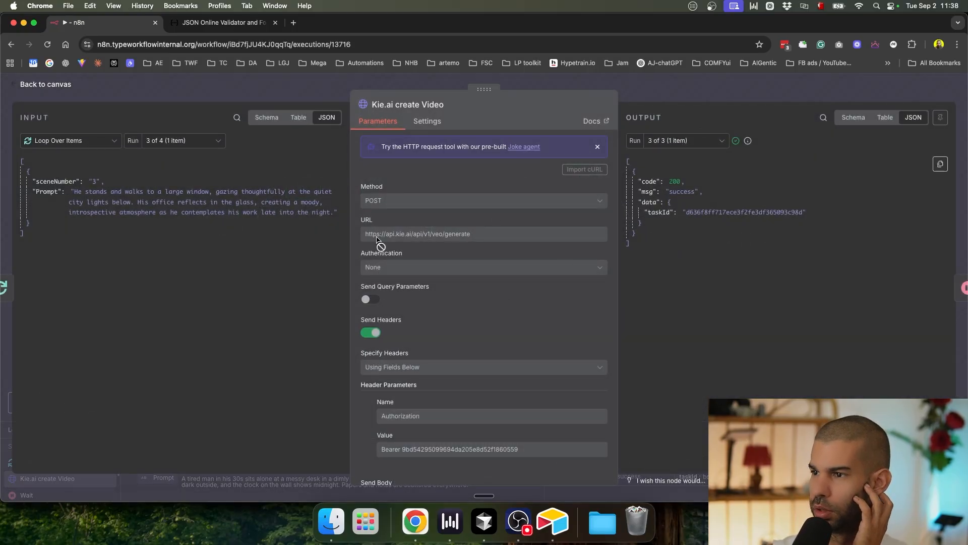
triple_click(95, 197)
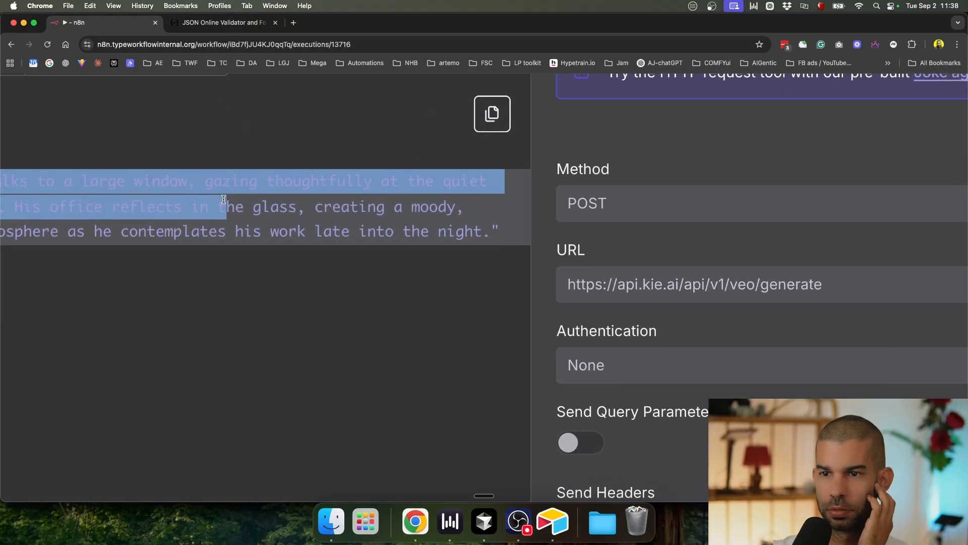
scroll(156, 203, "left", 3)
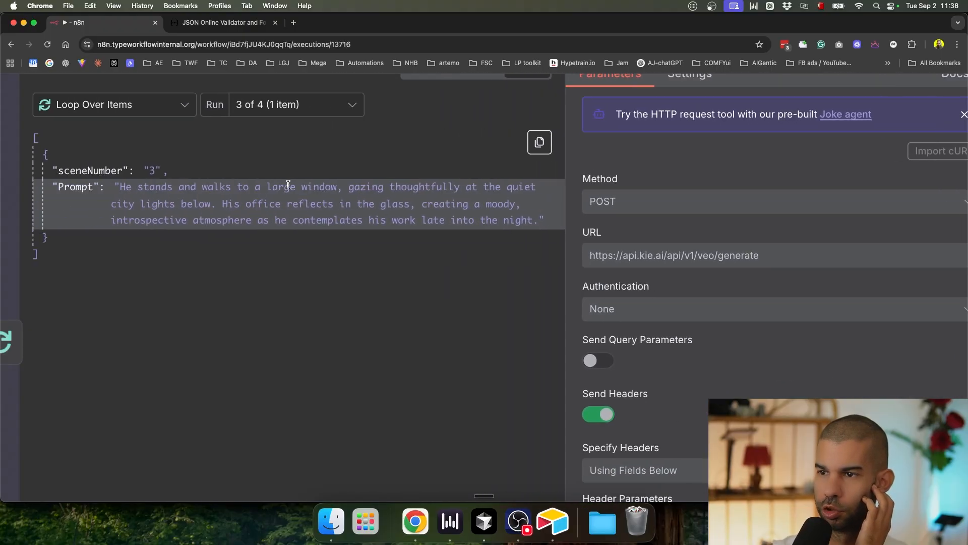
scroll(288, 185, "down", 5)
left_click(759, 88)
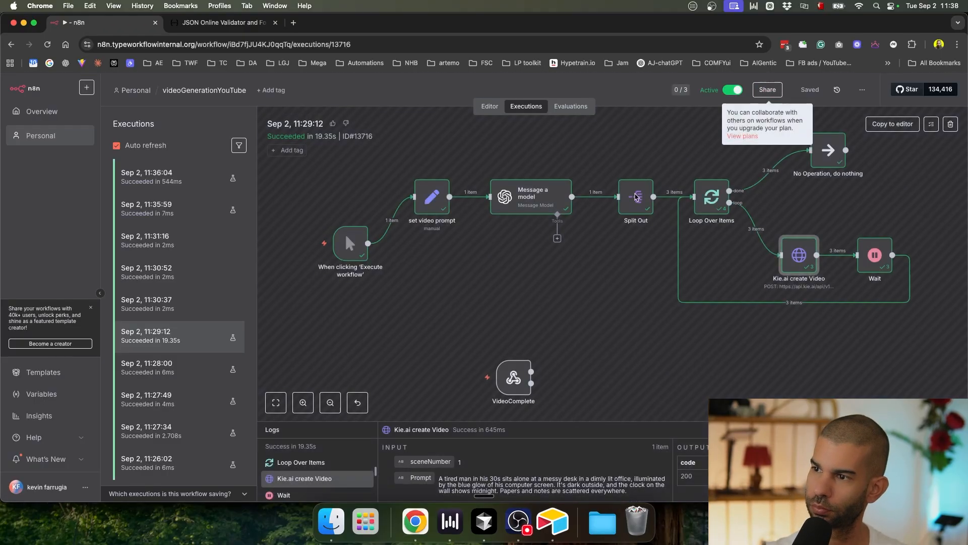
Step: Return to the executions list and open the 11:36:30, then 11:31:16 runs
left_click(490, 108)
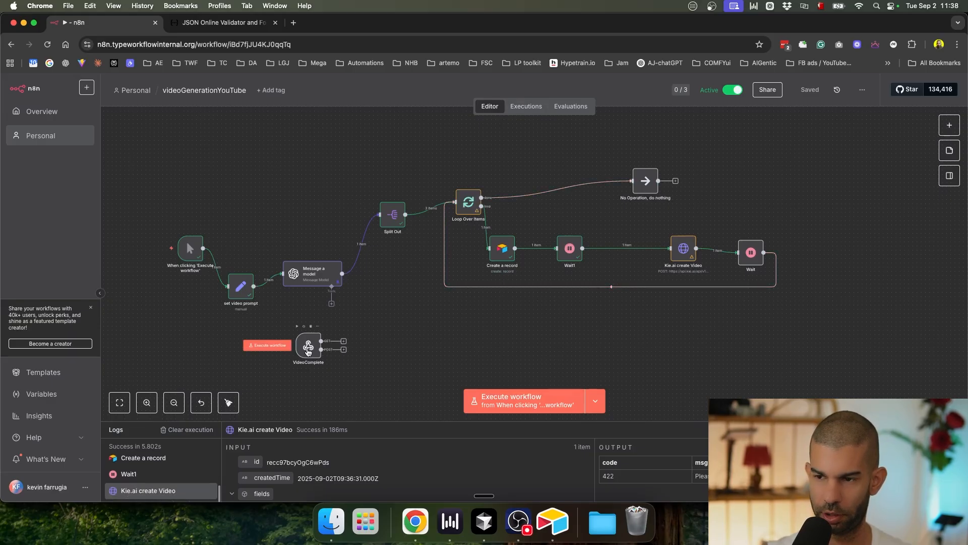
scroll(316, 350, "up", 5)
scroll(316, 351, "down", 4)
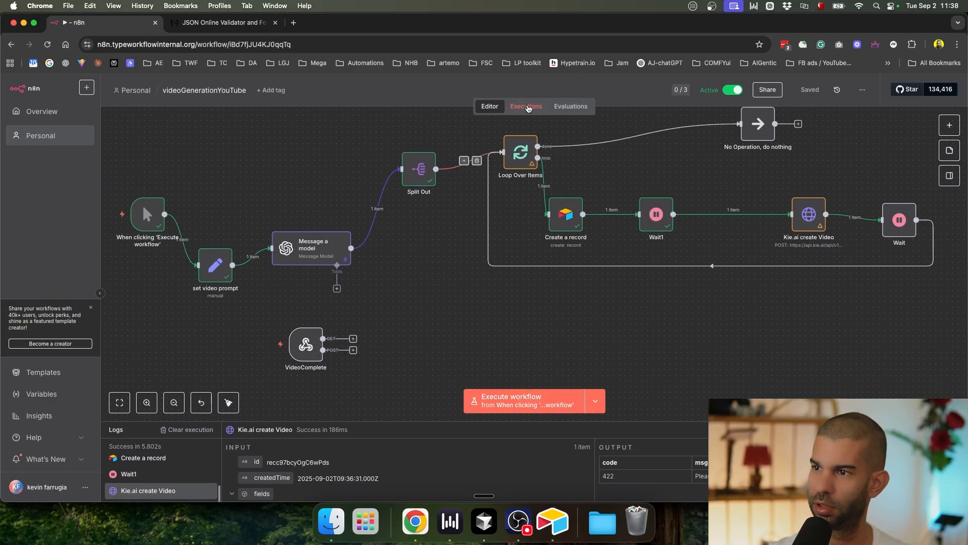
left_click(526, 107)
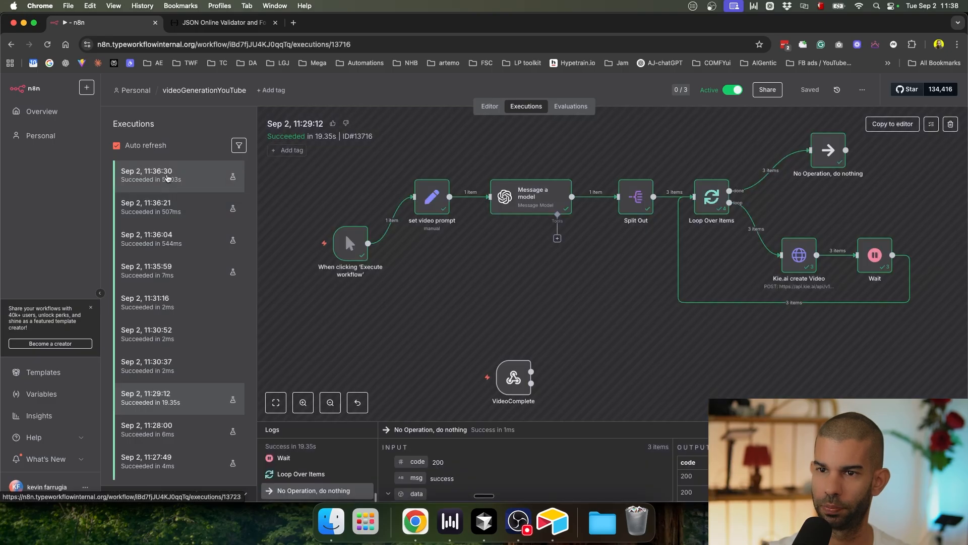
left_click(167, 177)
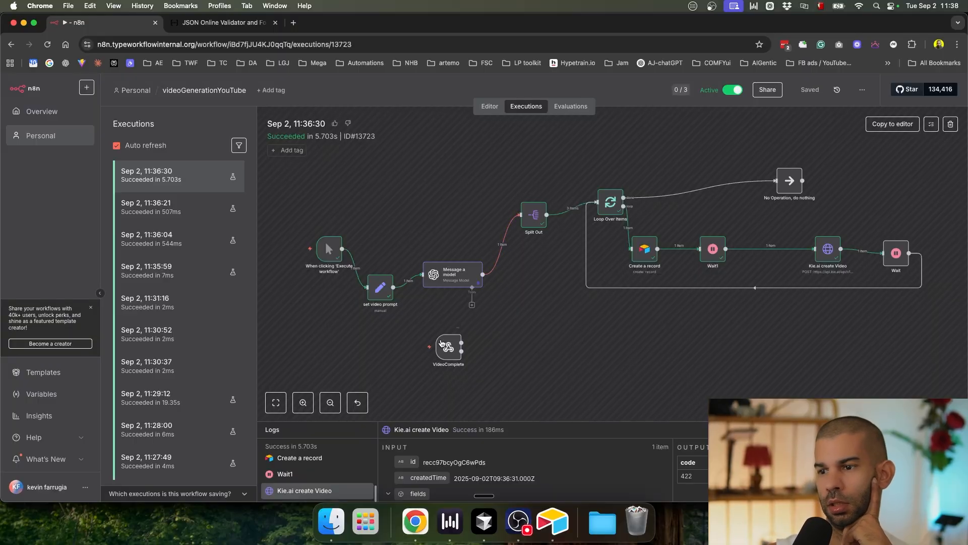
left_click(187, 310)
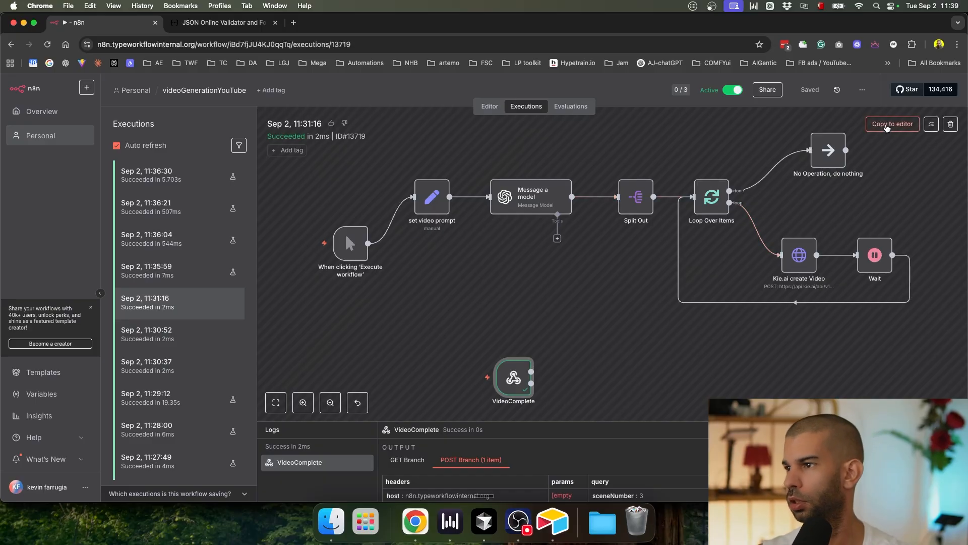
Step: Copy the 11:31:16 run into the editor and check VideoComplete's query sceneNumber 3
left_click(893, 124)
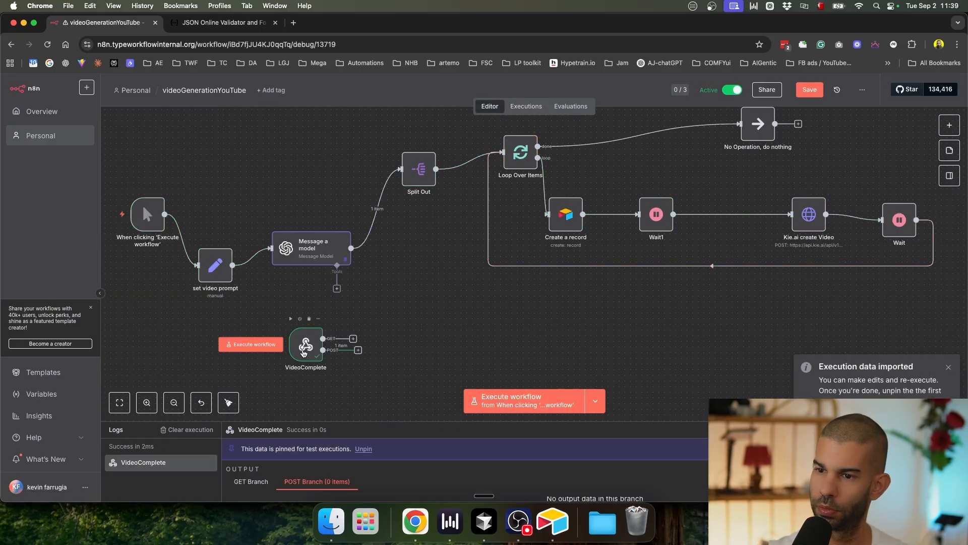
double_click(305, 344)
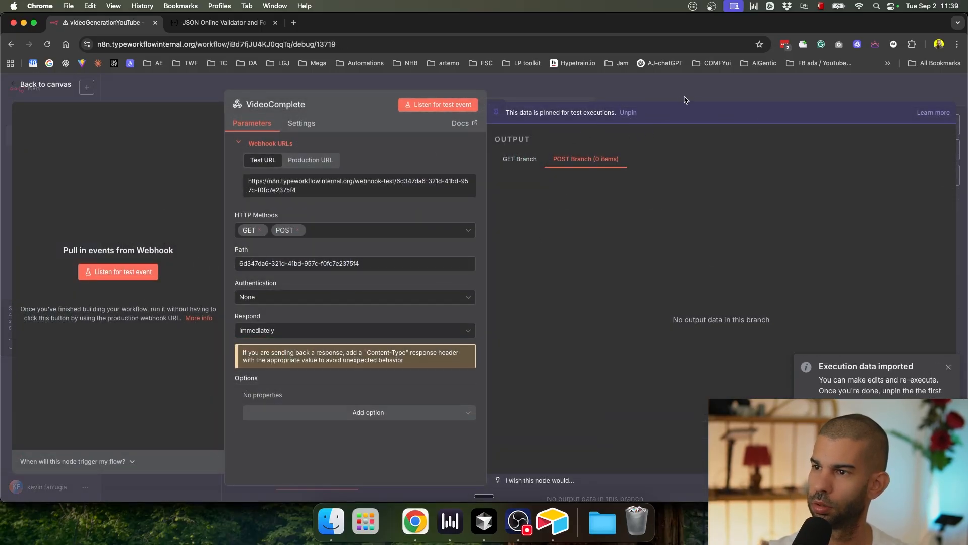
left_click(685, 100)
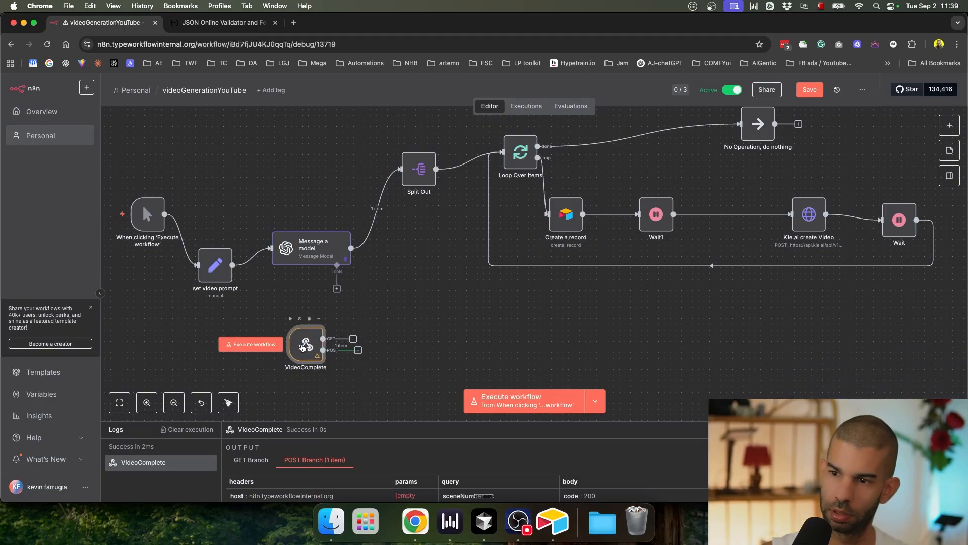
double_click(304, 345)
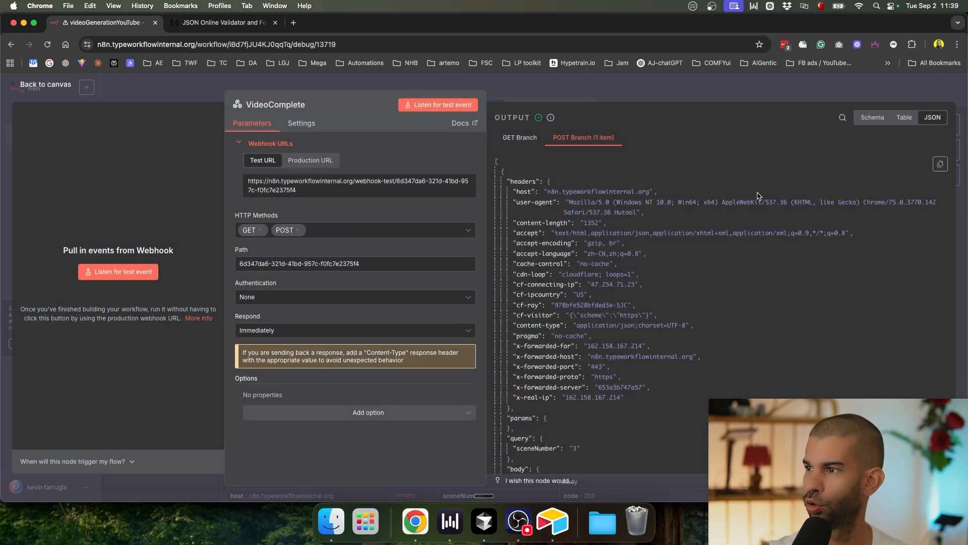
scroll(586, 267, "down", 4)
scroll(656, 252, "up", 4)
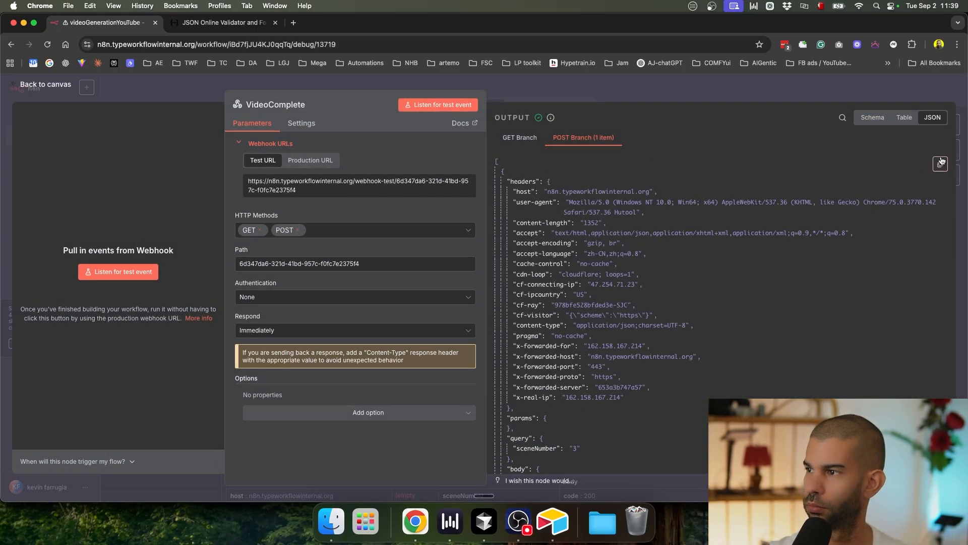
scroll(624, 387, "down", 3)
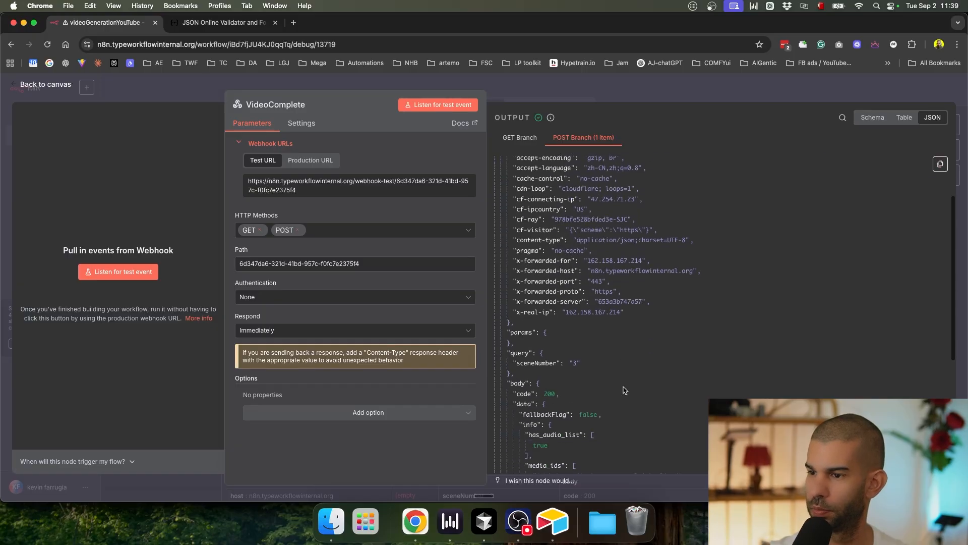
scroll(497, 363, "up", 5)
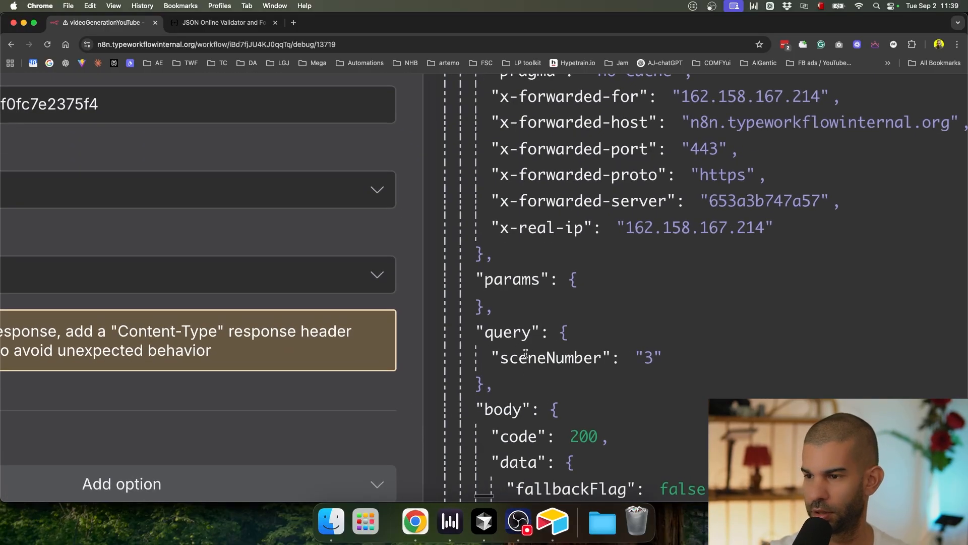
double_click(520, 355)
scroll(533, 351, "down", 5)
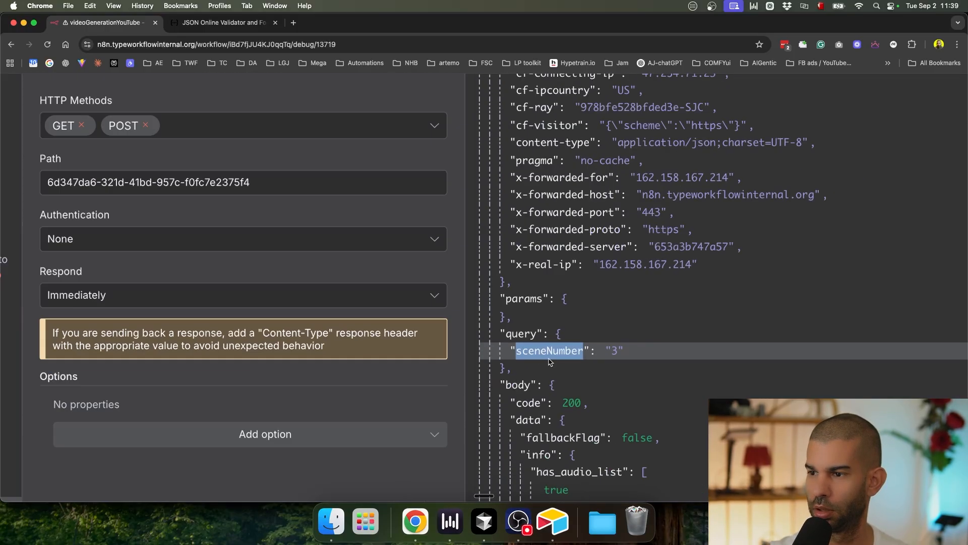
key("Escape")
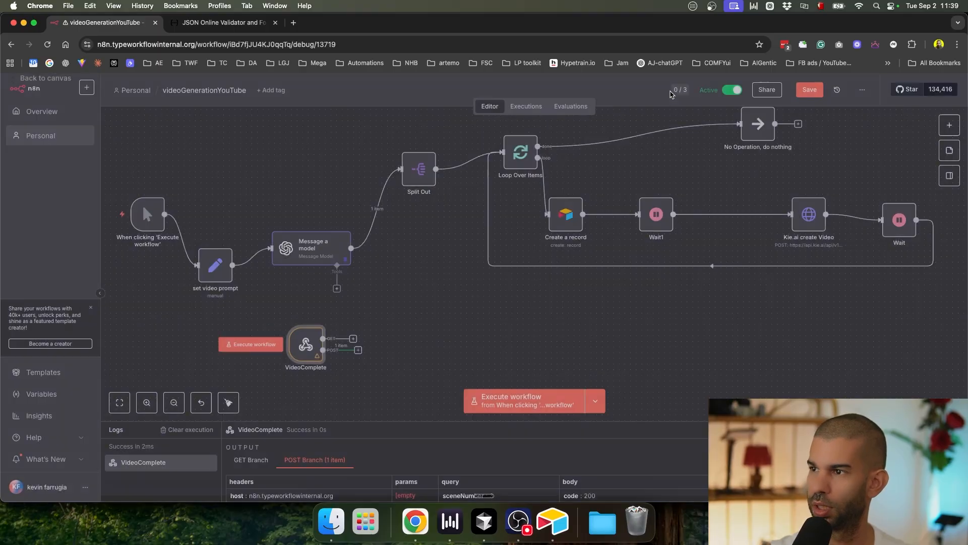
Step: Add an Edit Fields (Set) node after VideoComplete's POST output mapping query.sceneNumber
left_click(358, 350)
type("set")
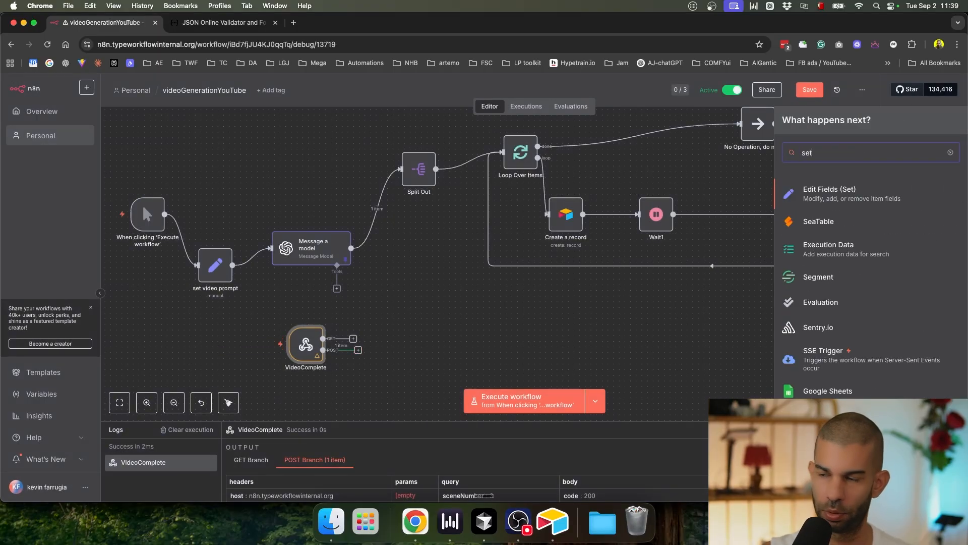
key("Return")
scroll(120, 312, "down", 8)
scroll(66, 245, "up", 6)
left_click_drag(66, 245, 499, 243)
left_click(707, 103)
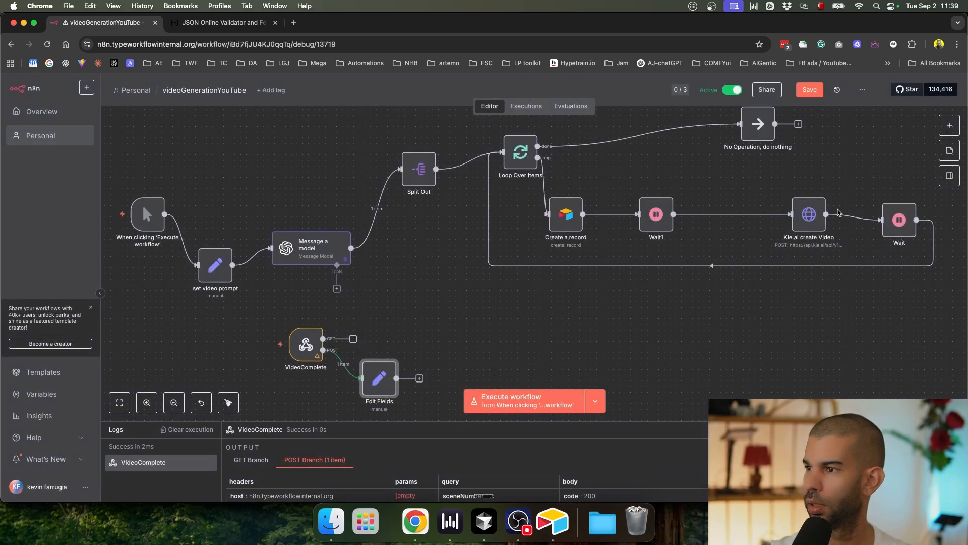
Step: Review the sceneNumber and recId parameters in Kie.ai create Video's callback URL
scroll(837, 212, "up", 5)
double_click(761, 223)
scroll(447, 376, "down", 10)
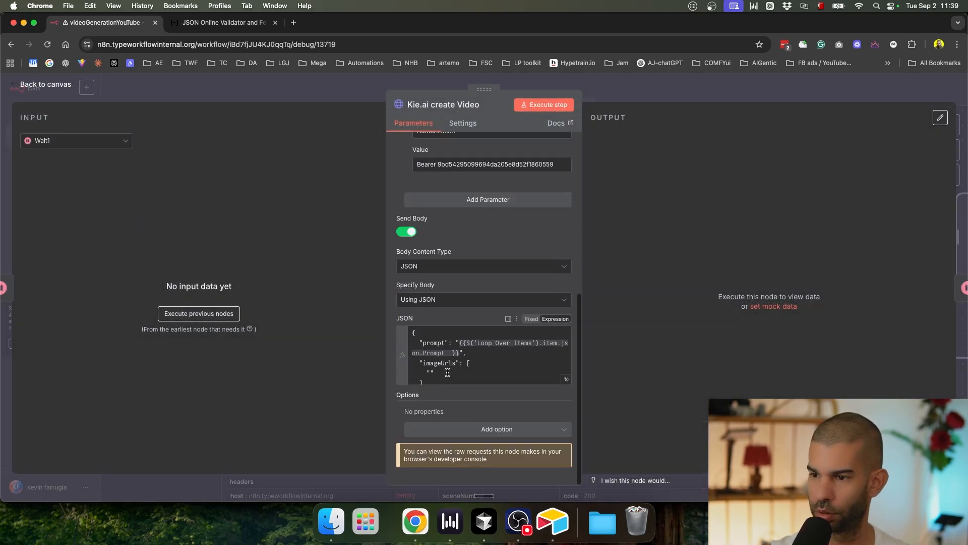
left_click(566, 379)
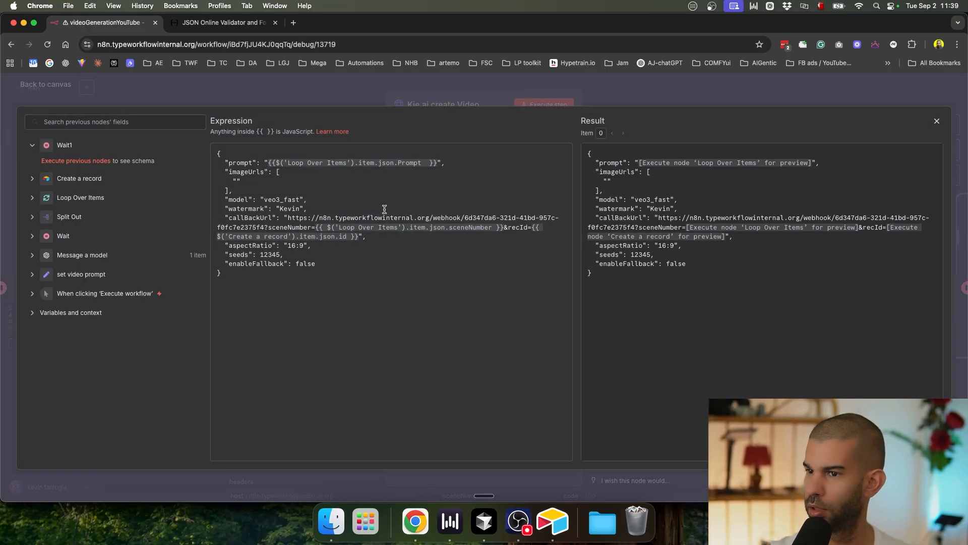
scroll(349, 217, "up", 5)
double_click(249, 231)
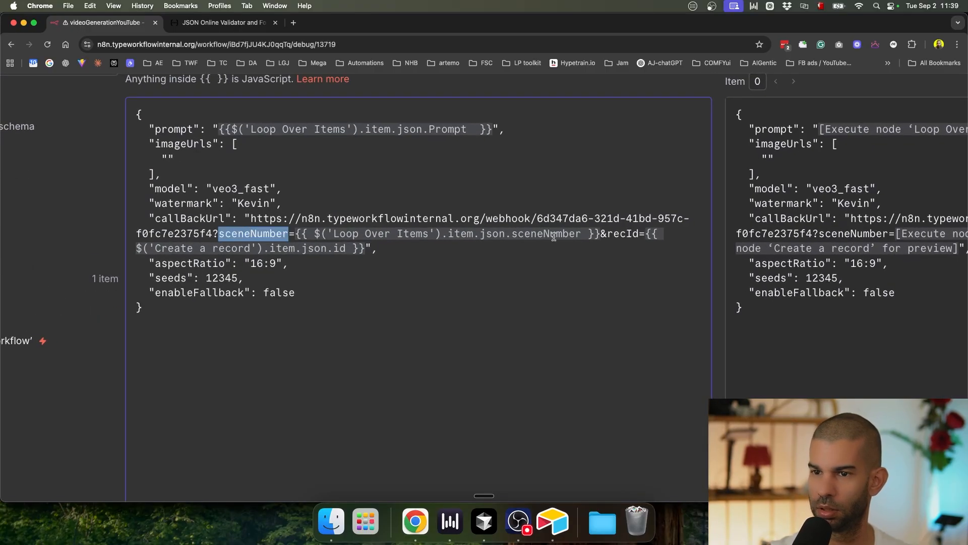
double_click(631, 234)
scroll(558, 246, "down", 5)
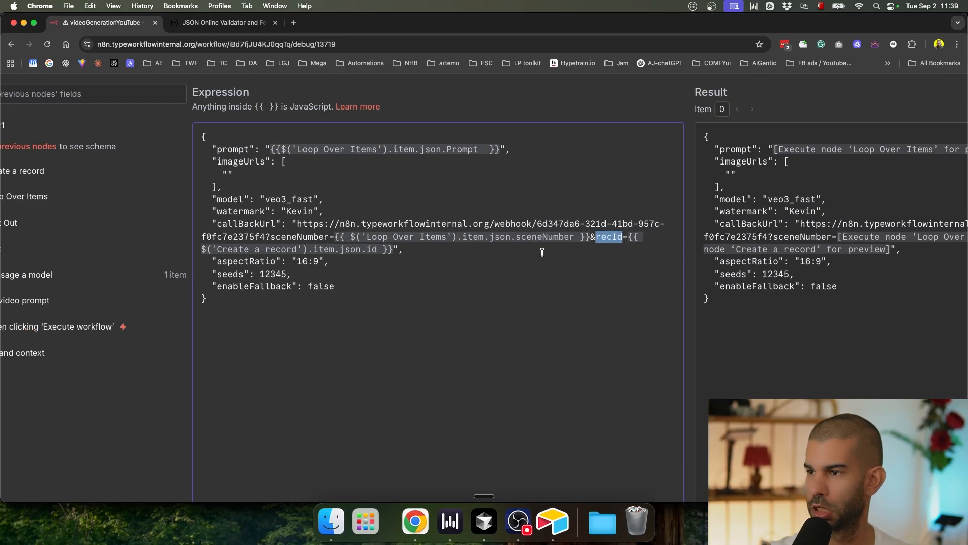
scroll(532, 274, "down", 3)
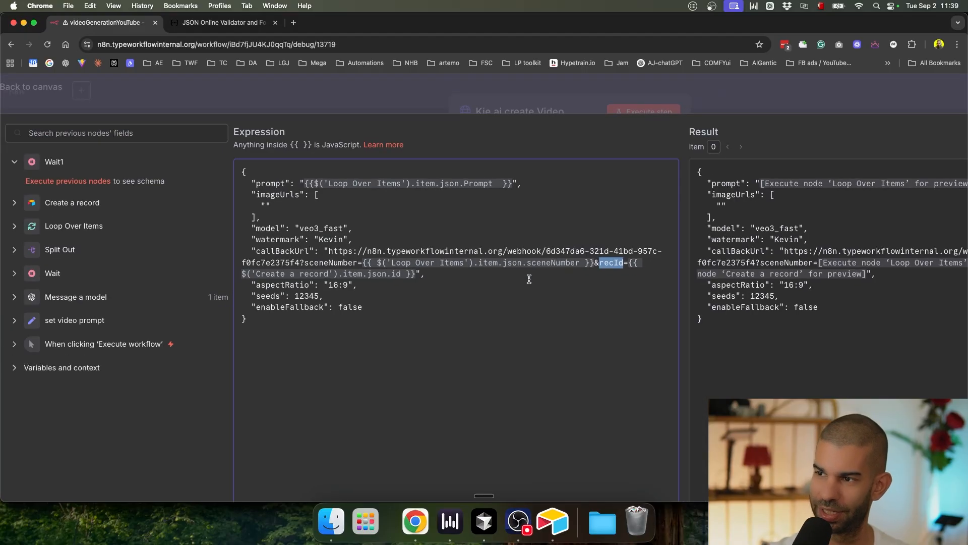
left_click(790, 93)
left_click(787, 92)
scroll(570, 196, "down", 8)
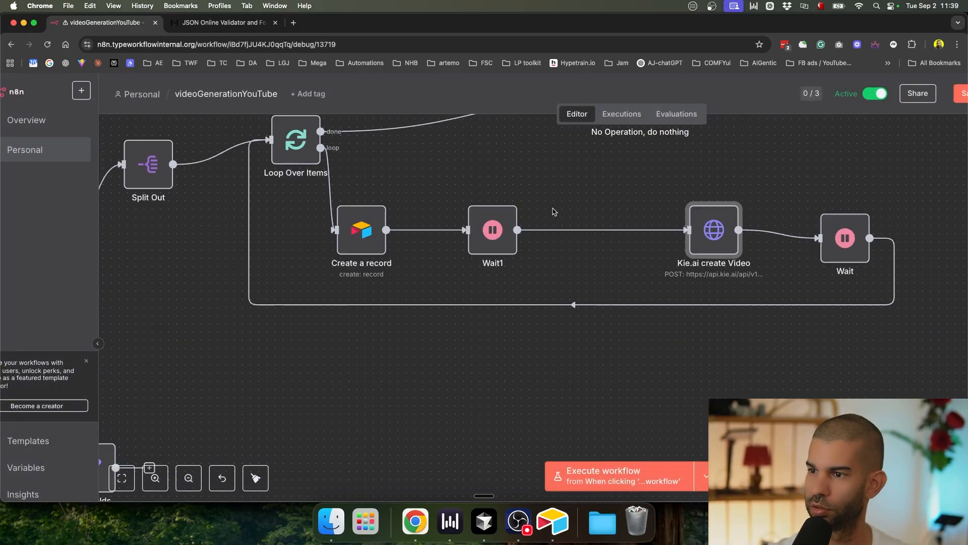
left_click_drag(308, 402, 383, 376)
scroll(390, 333, "up", 4)
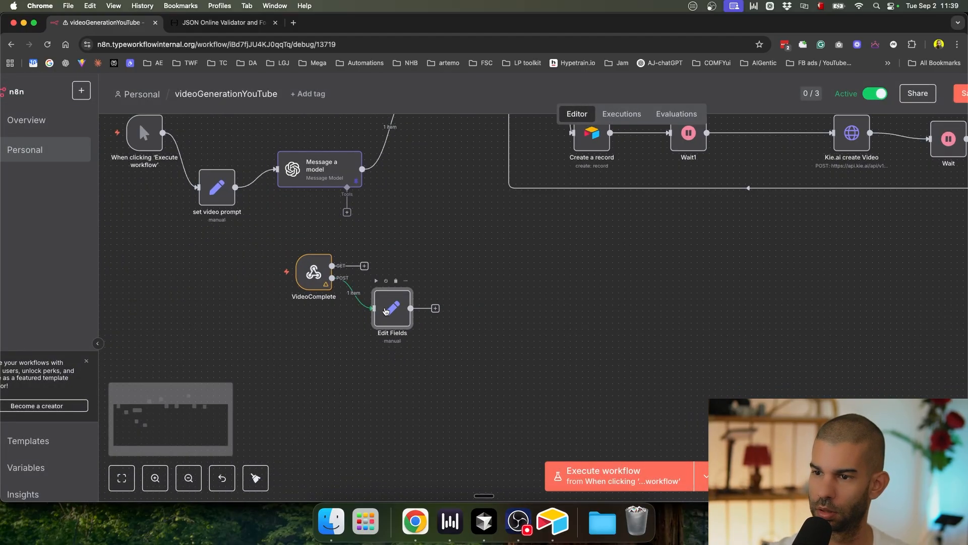
Step: In the Edit Fields node, add a second field named query.recId
double_click(393, 309)
left_click(627, 319)
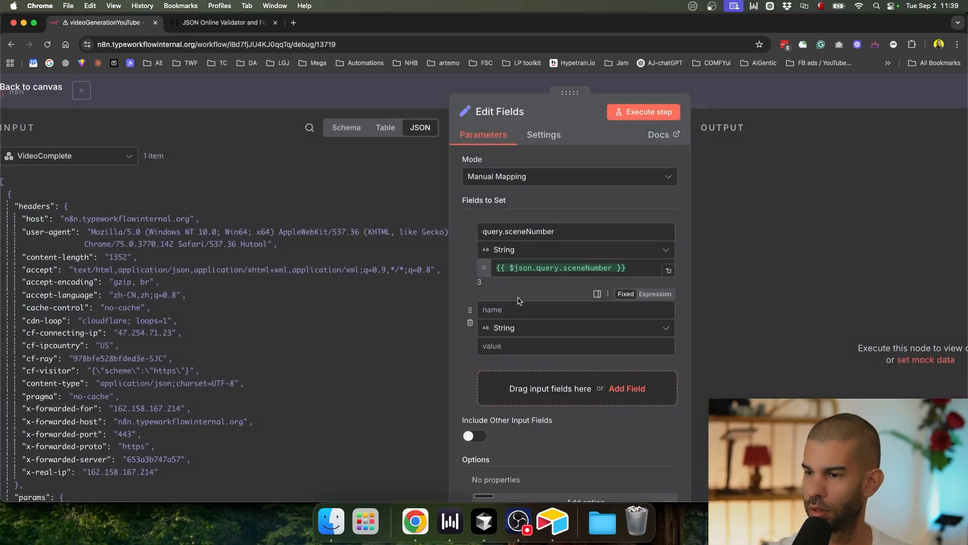
left_click(557, 309)
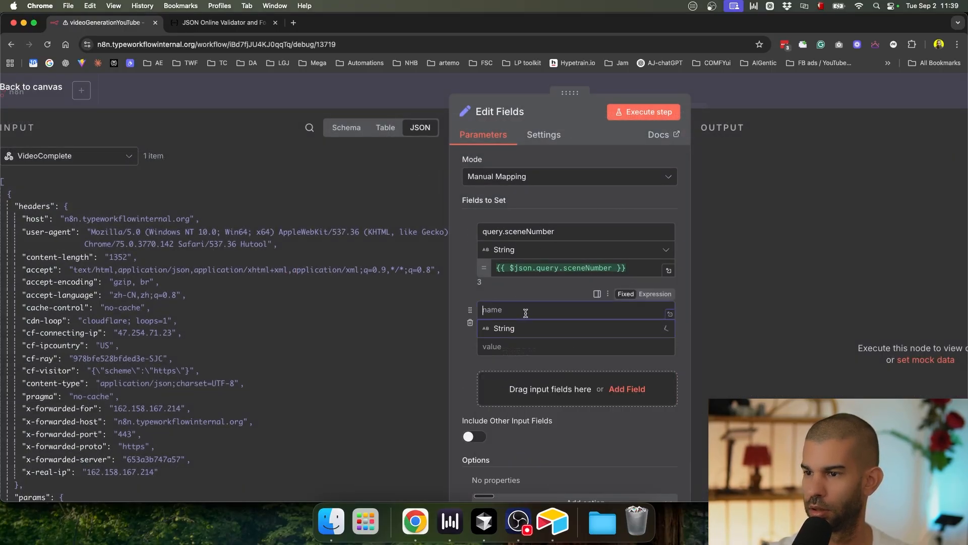
double_click(557, 228)
key("super+c")
left_click(525, 310)
key("super+v")
key("super+Left")
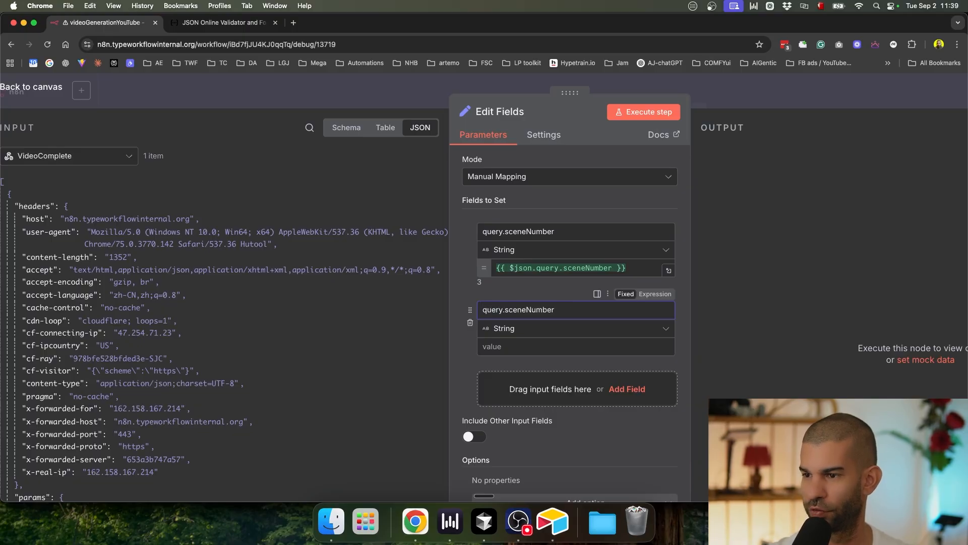
key("alt+shift+Left")
key("shift+super+v")
key("Return")
key("Tab")
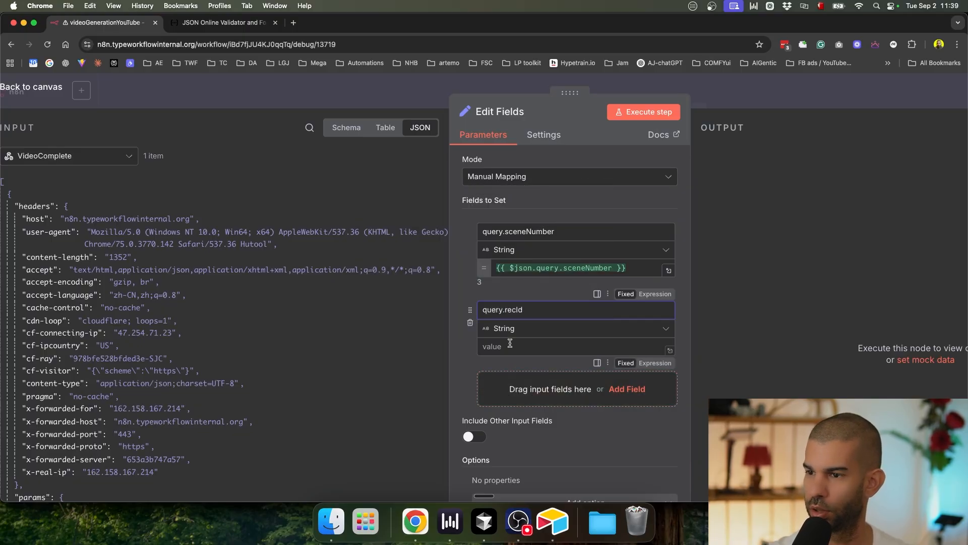
Step: Set recId's value to row 6's recordId copied from the Airtable table
left_click(553, 521)
left_click(242, 251)
key("super+c")
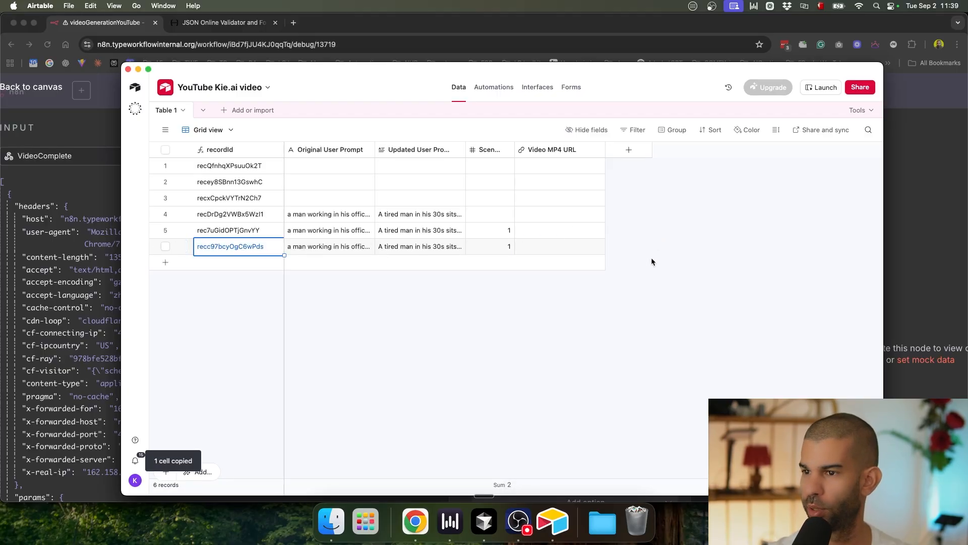
left_click(928, 97)
key("super+v")
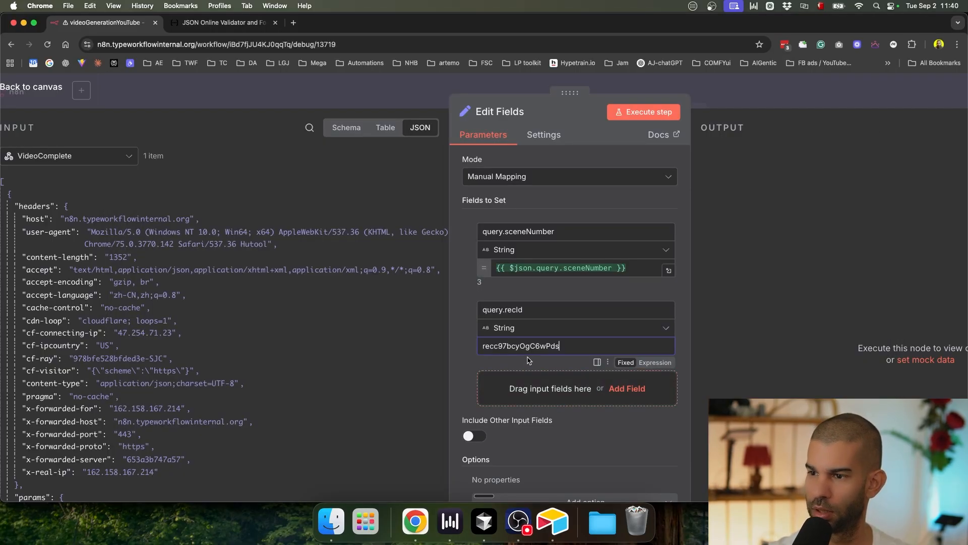
right_click(321, 356)
left_click(113, 430)
scroll(113, 429, "down", 15)
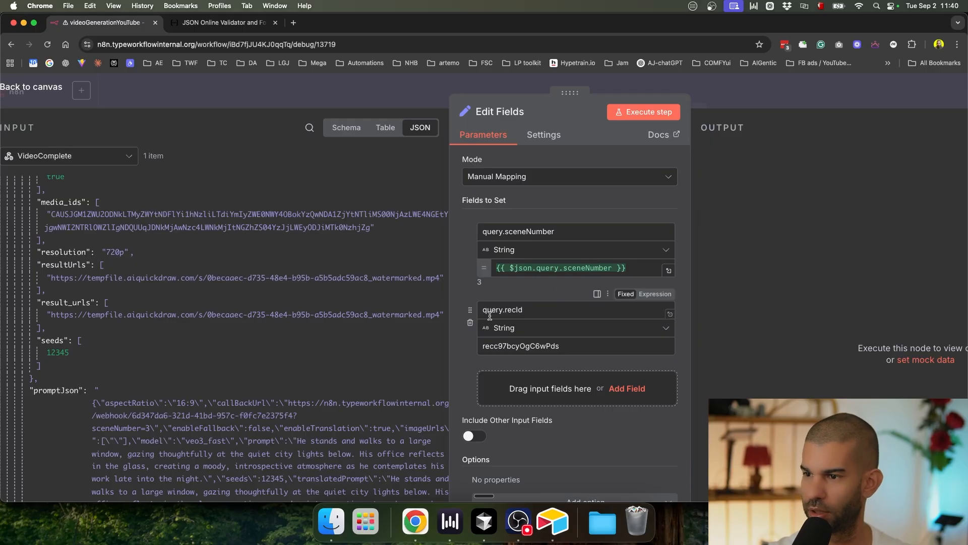
Step: Strip the 'query.' prefix so the fields are named recId and sceneNumber, then check sceneNumber's expression
left_click_drag(505, 309, 483, 310)
key("BackSpace")
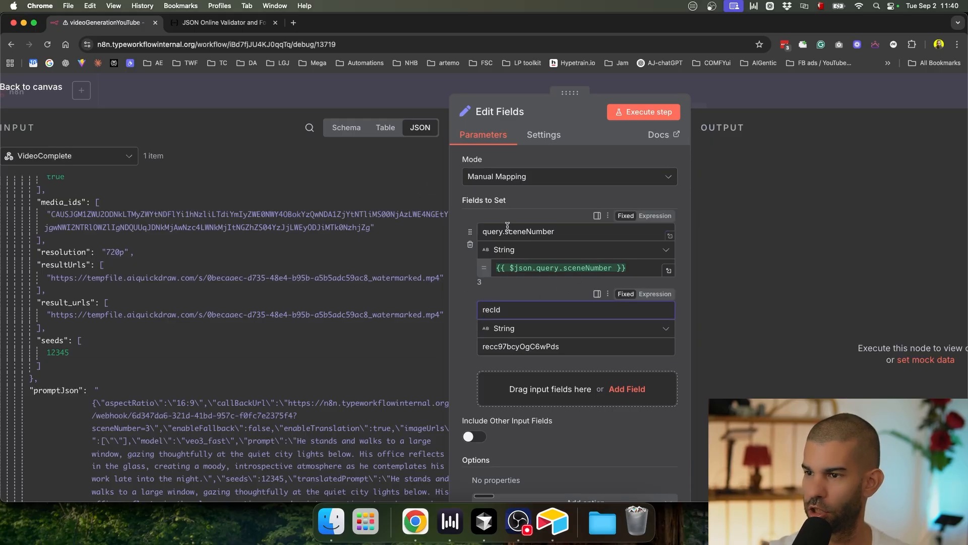
left_click_drag(505, 231, 482, 231)
key("BackSpace")
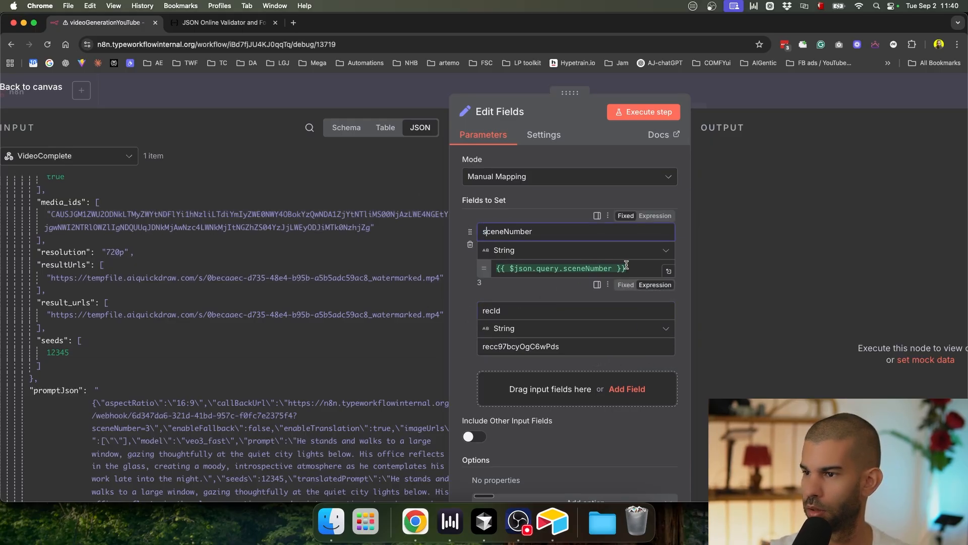
left_click(601, 269)
left_click(459, 323)
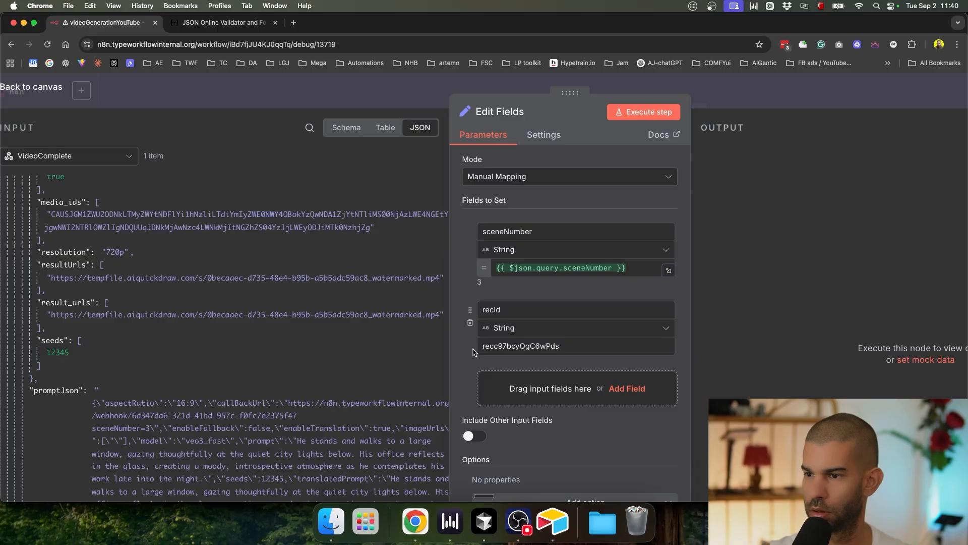
double_click(501, 347)
left_click(514, 268)
left_click_drag(514, 267, 612, 268)
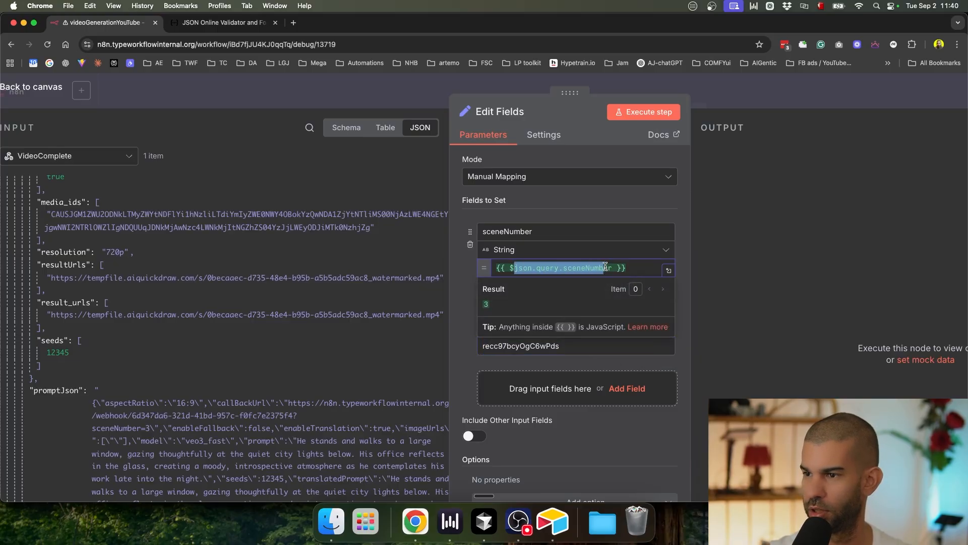
double_click(587, 268)
Step: Rename the Edit Fields node to 'set SceneNumberAndRecord'
left_click(760, 101)
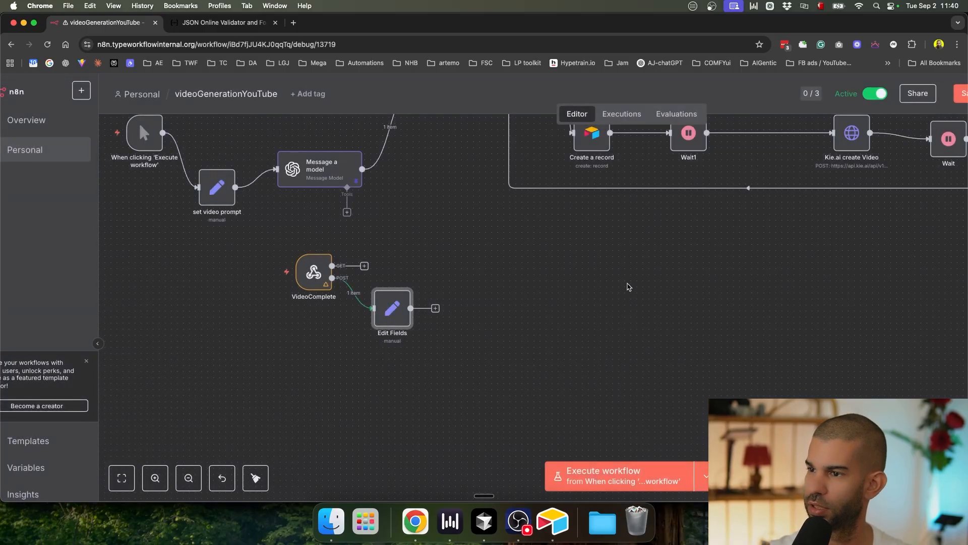
scroll(622, 302, "down", 3)
scroll(448, 375, "up", 5)
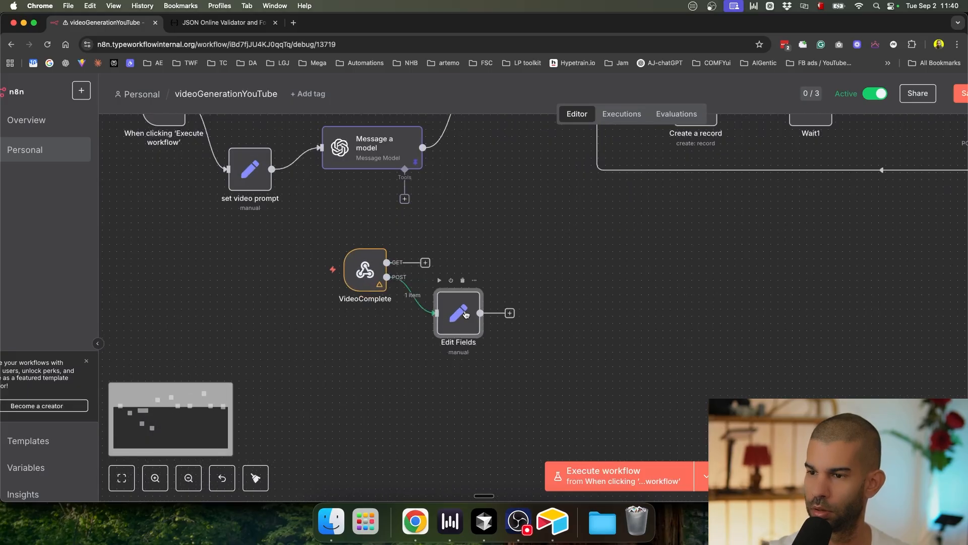
key("F2")
type("set")
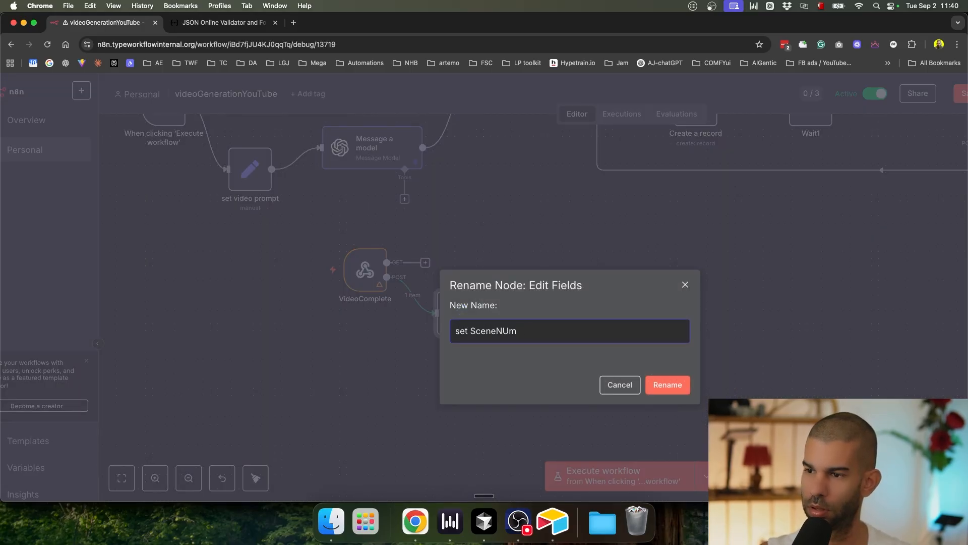
type("SceneNumberAndRecord")
key("Return")
Step: Save the workflow and check row 6's Scene value in the Airtable table
left_click_drag(604, 326, 437, 338)
key("super+s")
key("super+Tab")
left_click(495, 249)
left_click(495, 246)
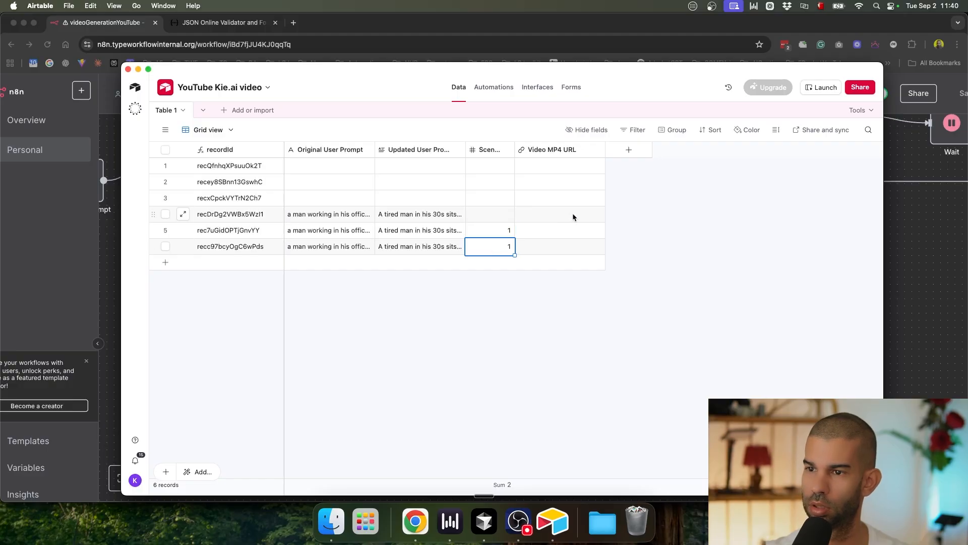
key("super+Tab")
left_click_drag(811, 230, 638, 296)
scroll(638, 297, "down", 3)
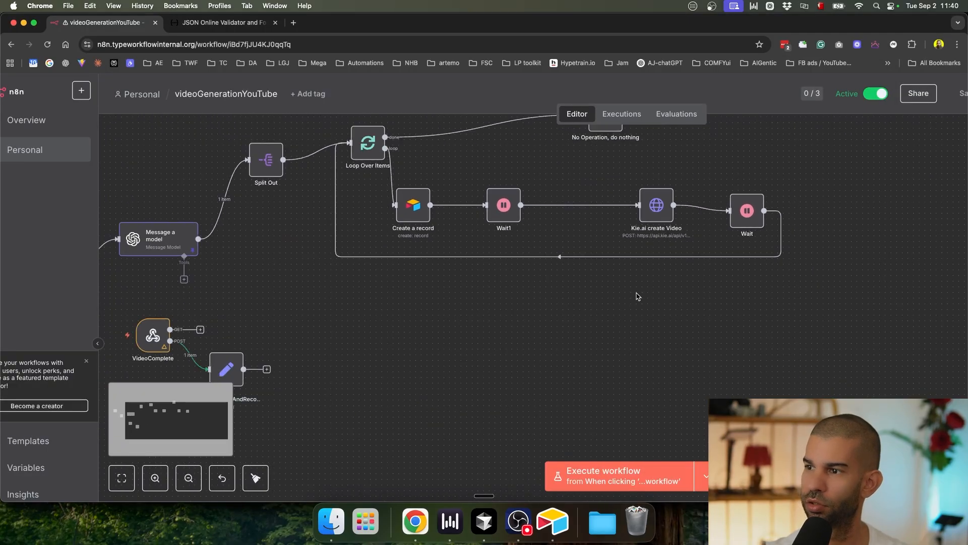
Step: Open the Kie.ai create Video node and compare with row 6's record id and Scene in Airtable
double_click(646, 221)
scroll(580, 353, "down", 5)
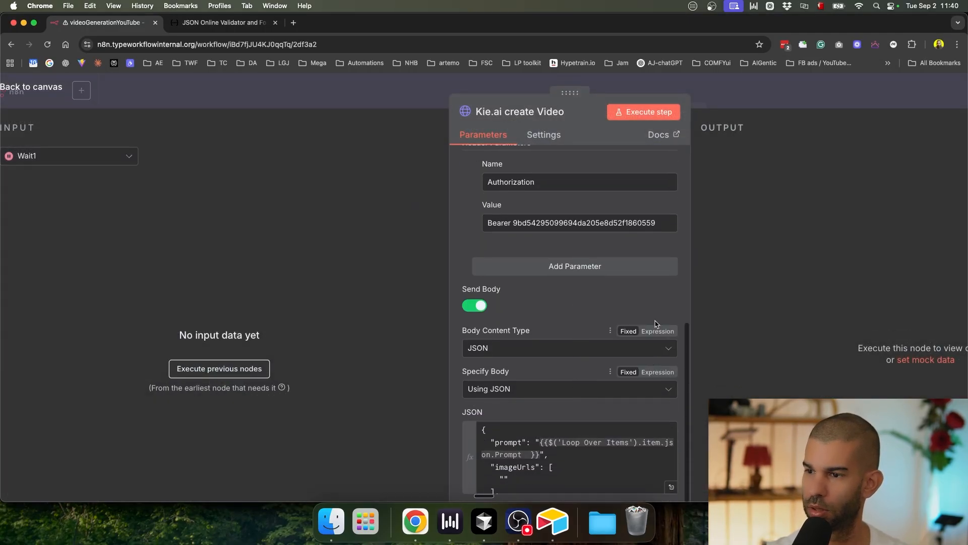
key("super+Tab")
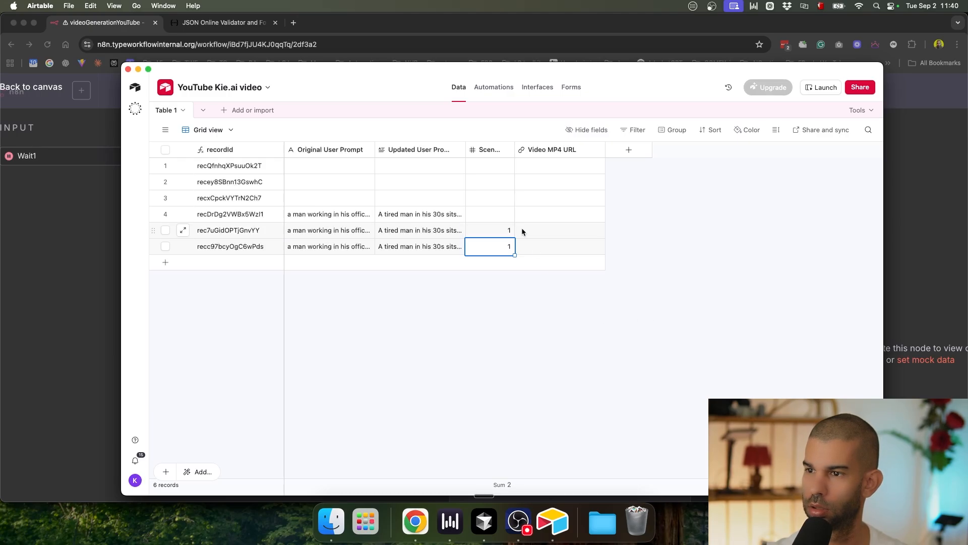
left_click(242, 252)
left_click(503, 254)
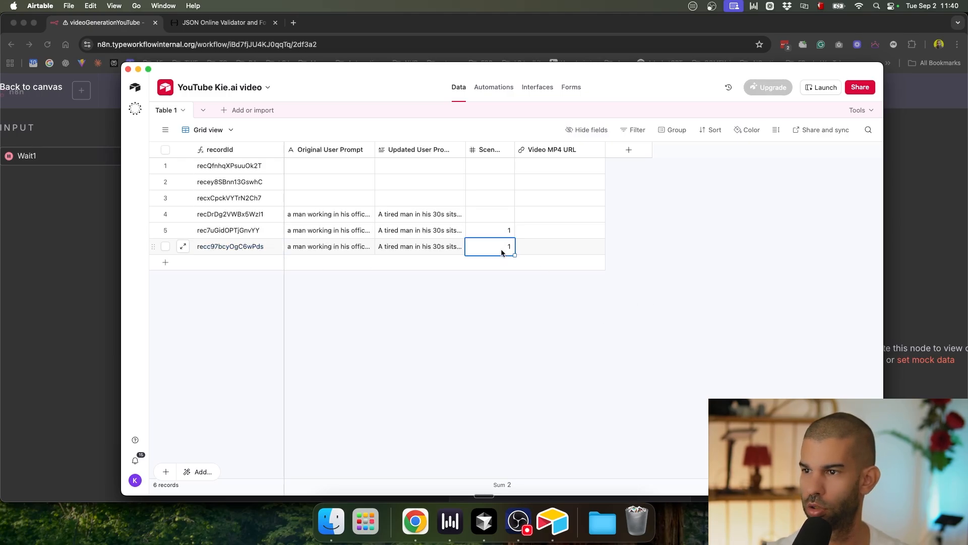
key("super+Tab")
scroll(630, 281, "down", 2)
Step: Remove sceneNumber from the JSON body's callBackUrl so only recId remains, then open set SceneNumberAndRecord
left_click(668, 448)
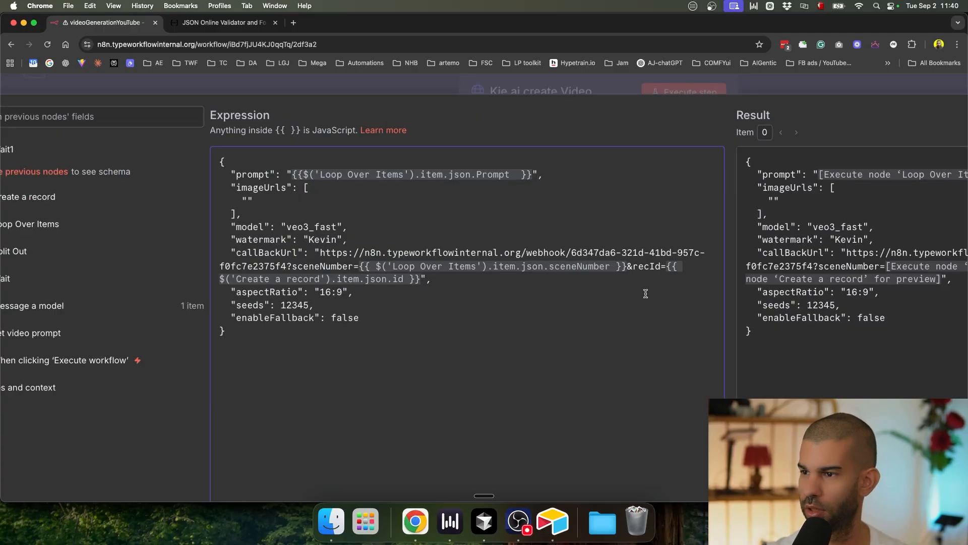
left_click(628, 266, "shift")
key("BackSpace")
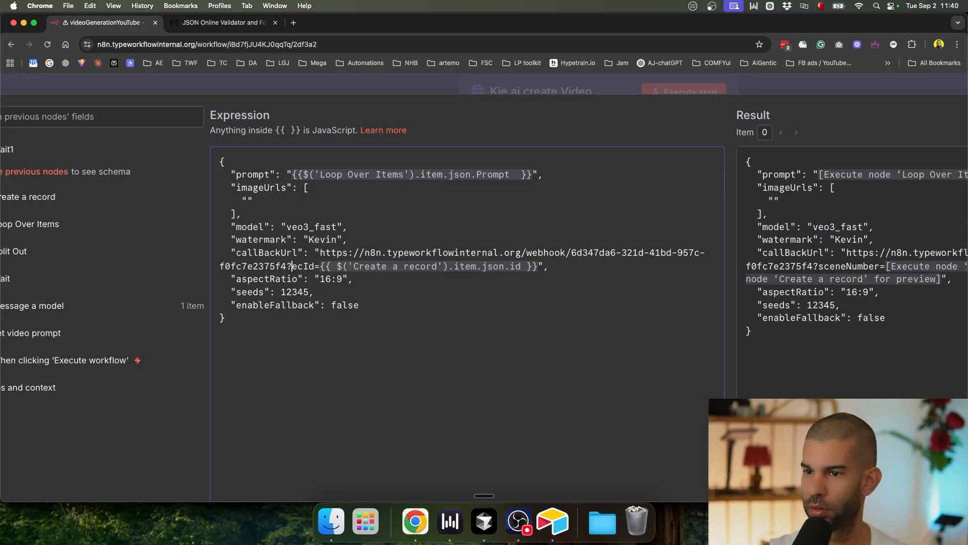
type("r")
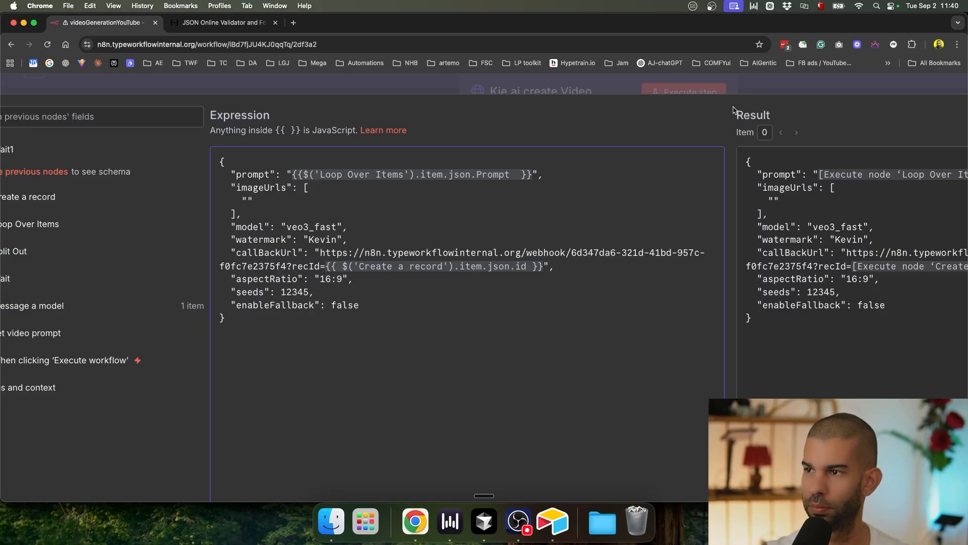
key("Escape")
key("Escape")
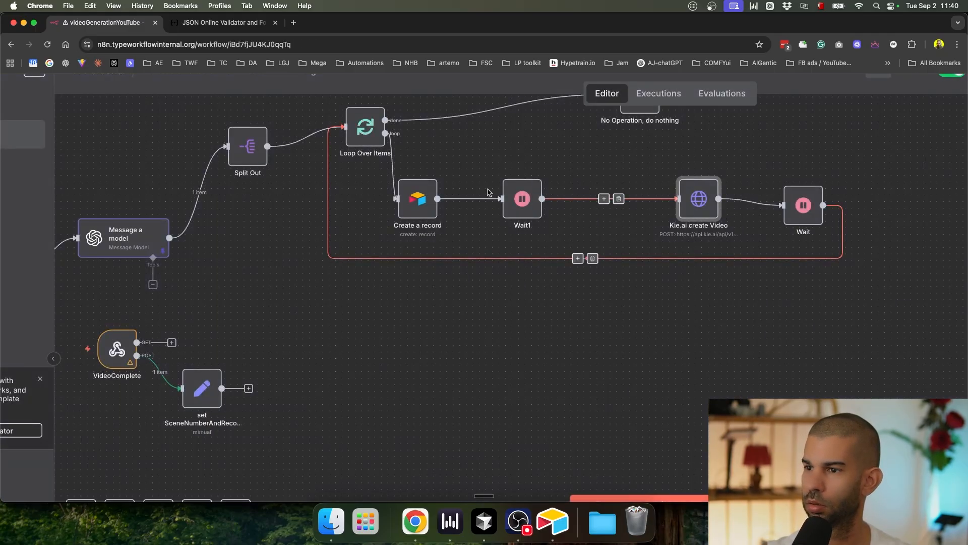
double_click(202, 388)
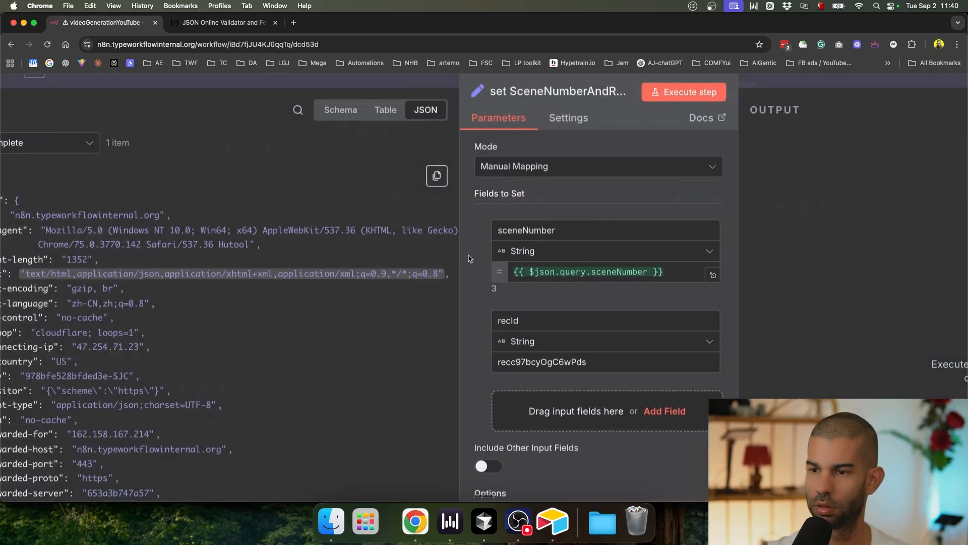
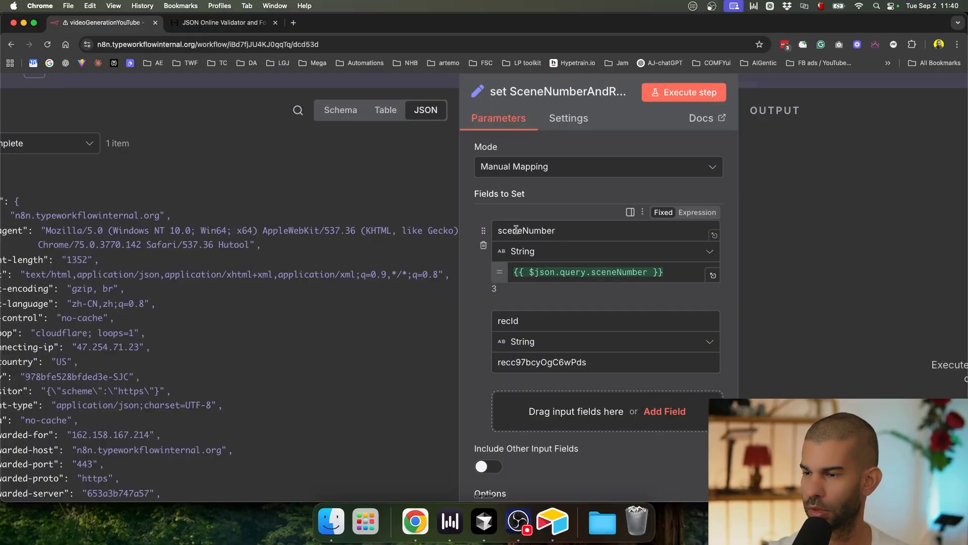
Step: Copy the sceneNumber expression from the Set node, then close the node
left_click(593, 273)
key("super+a")
left_click(456, 292)
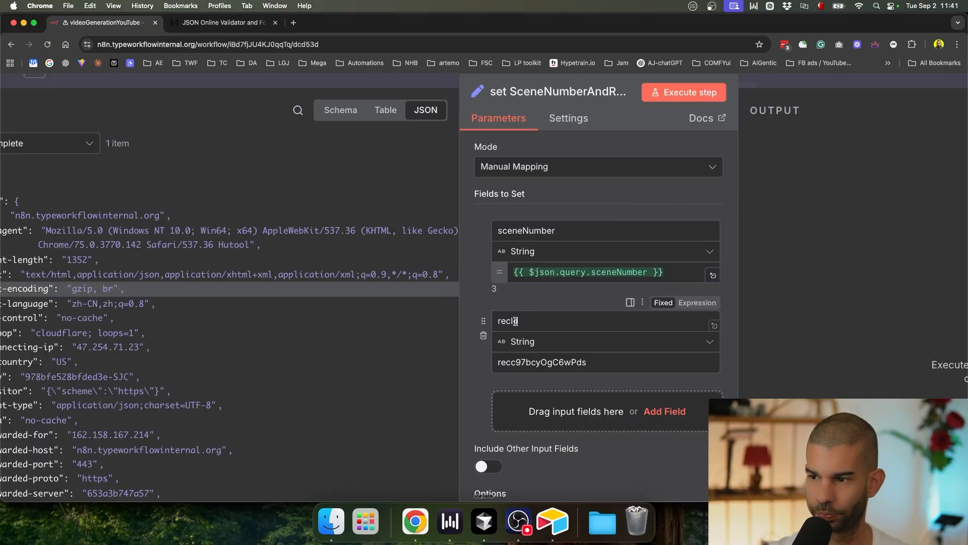
triple_click(560, 275)
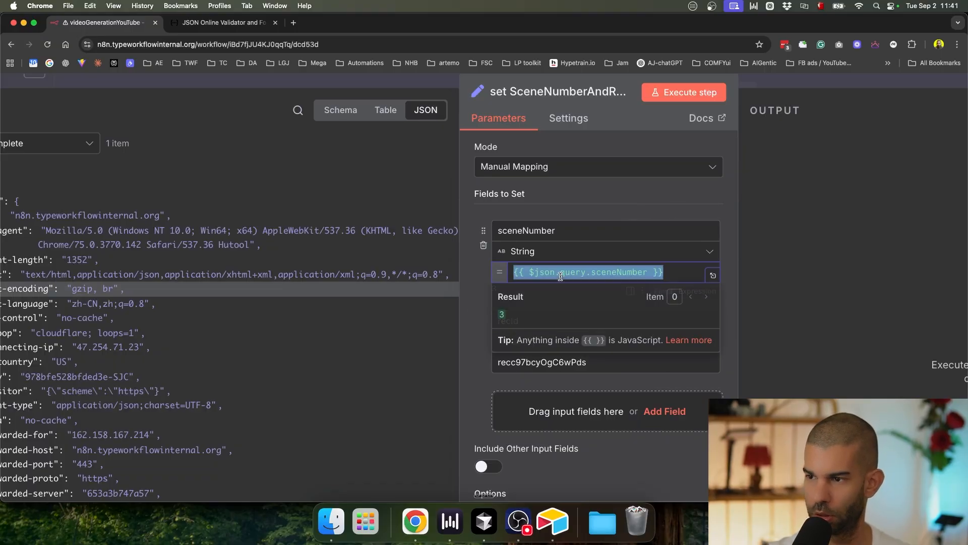
left_click(467, 349)
left_click(817, 82)
Step: Detach the manual trigger from set video prompt and place it beside set SceneNumberAndRecordId
left_click_drag(339, 408, 585, 314)
left_click_drag(366, 254, 223, 358)
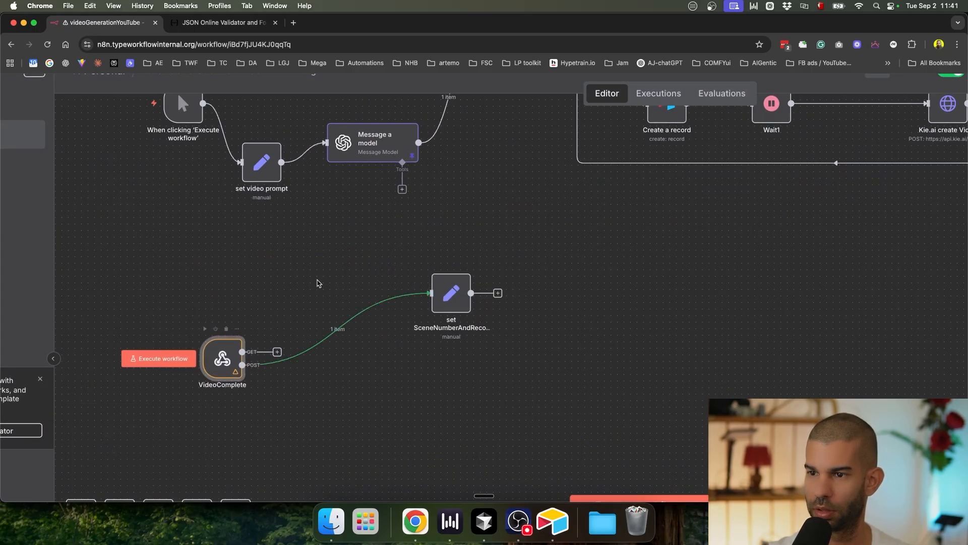
left_click_drag(187, 111, 426, 327)
left_click(217, 186)
left_click(447, 318)
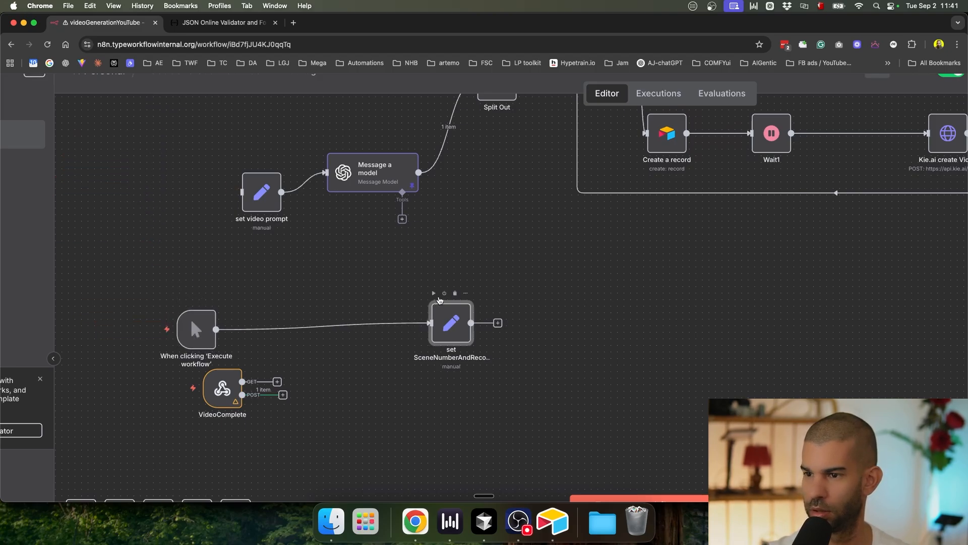
Step: Run the workflow from the manual trigger
scroll(605, 420, "down", 10)
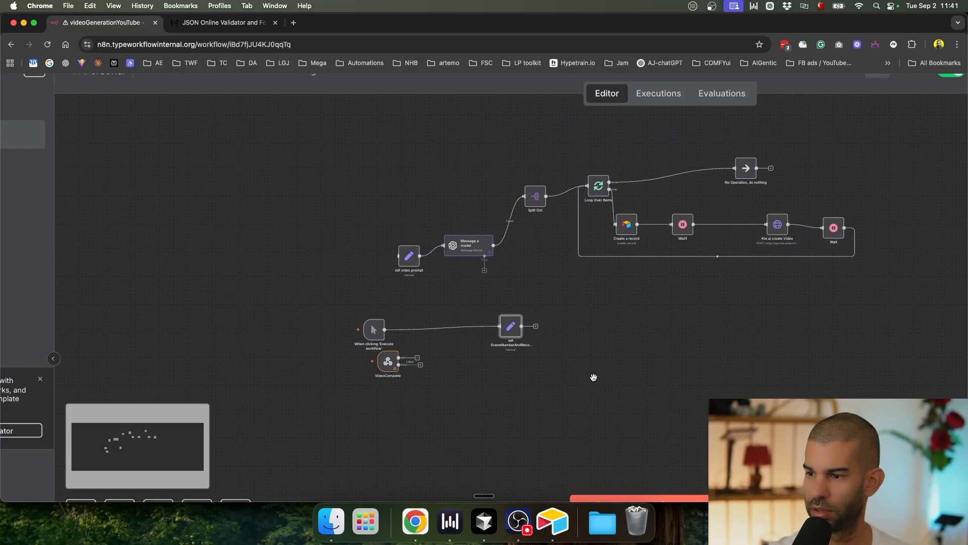
scroll(422, 270, "up", 5)
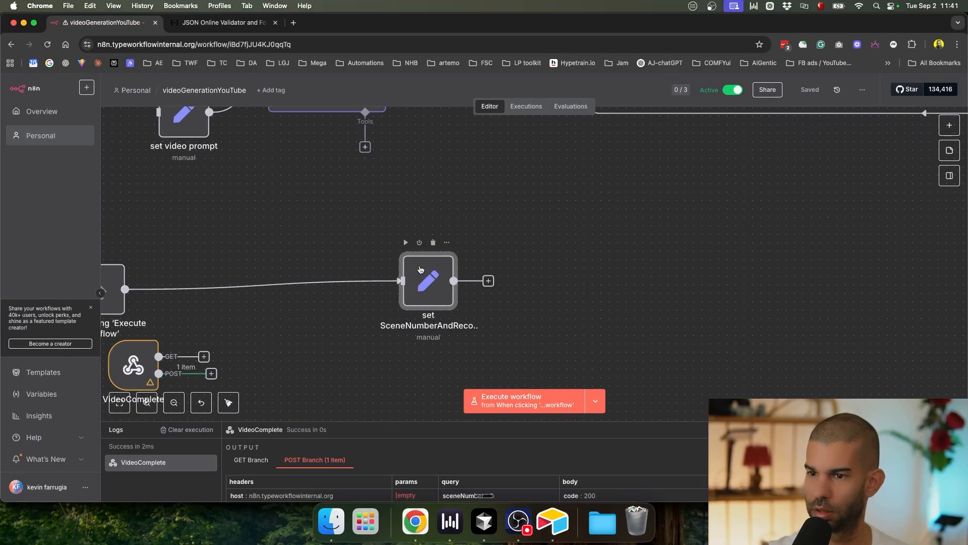
left_click(597, 399)
left_click(582, 362)
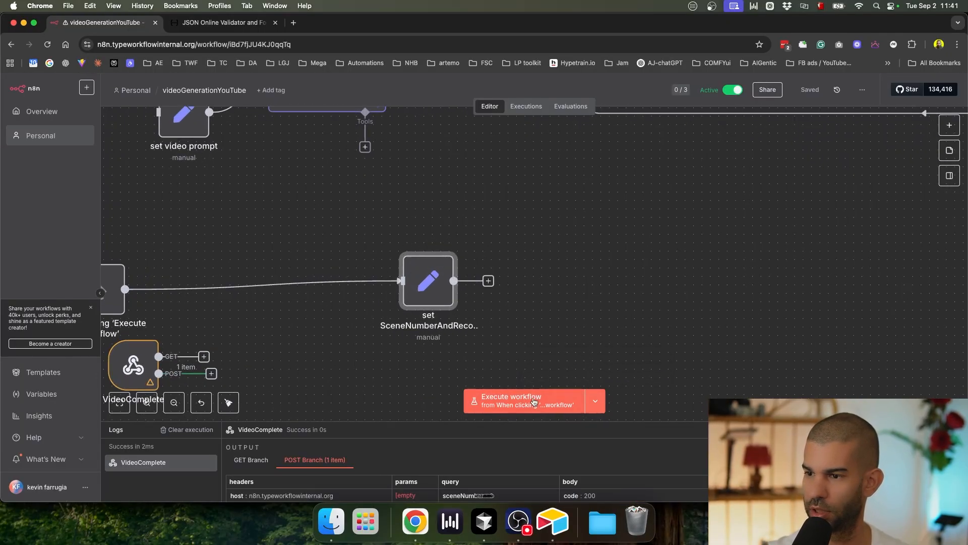
Step: Tidy the trigger's position, save, and check the set node's output showing sceneNumber null
scroll(348, 331, "down", 5)
left_click_drag(240, 303, 306, 298)
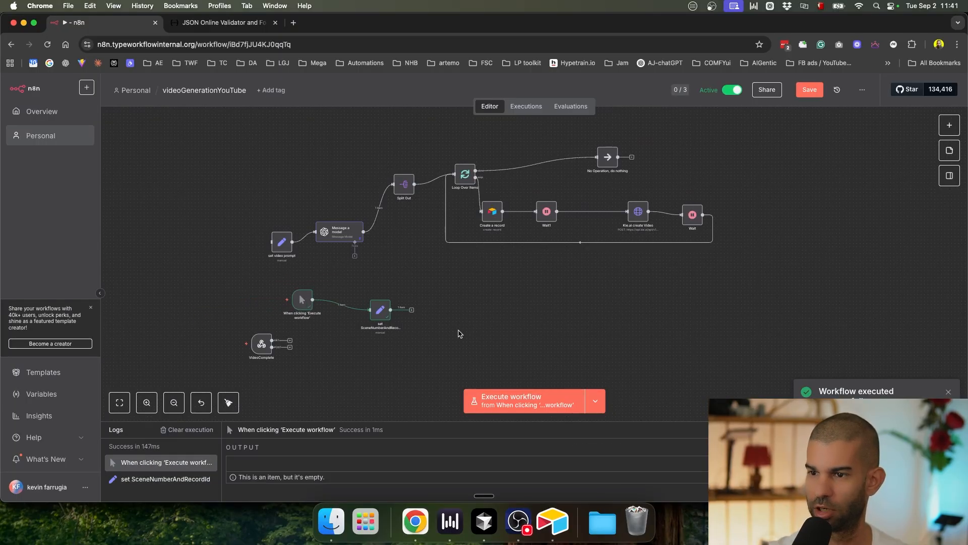
scroll(335, 348, "up", 5)
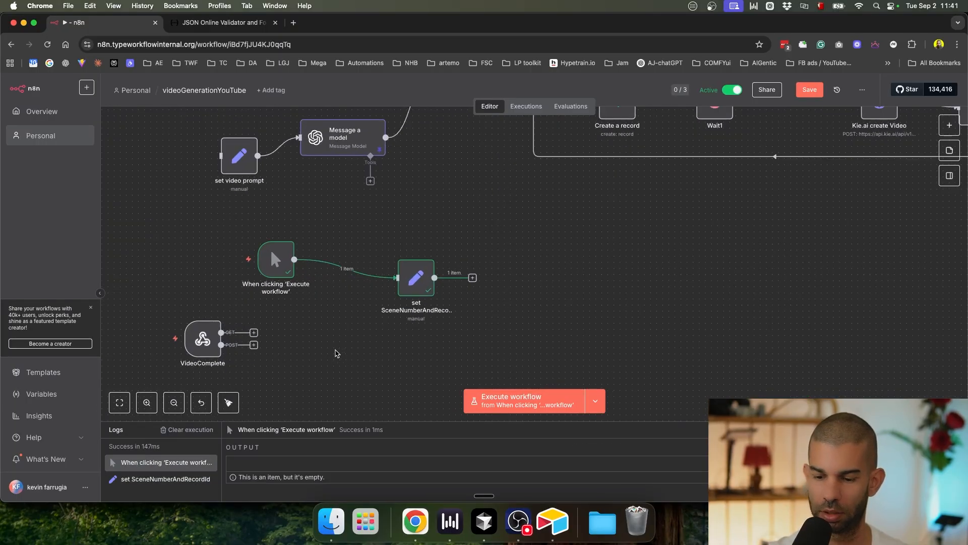
key("super+s")
double_click(404, 284)
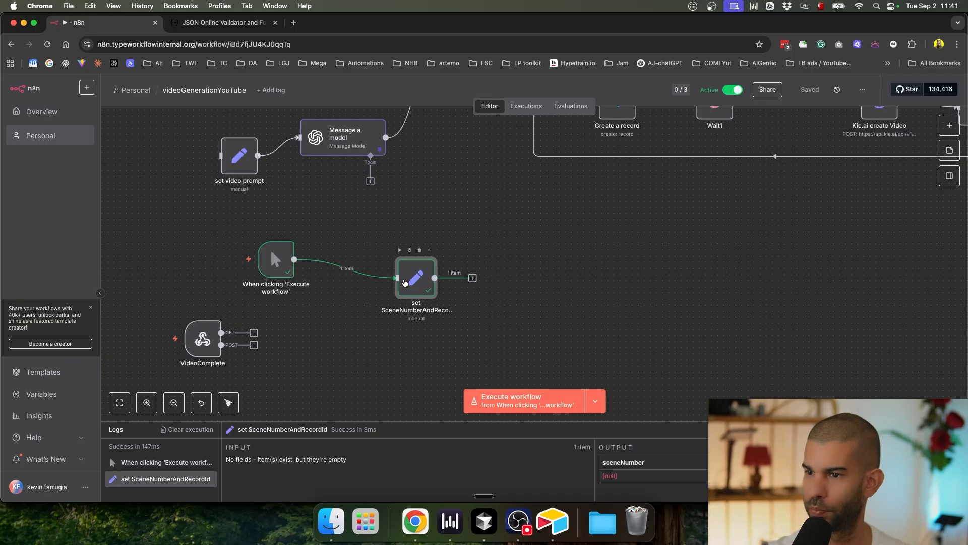
Step: Add an Airtable Update record node after set SceneNumberAndRecordId
triple_click(607, 186)
left_click(666, 90)
left_click(472, 278)
type("search")
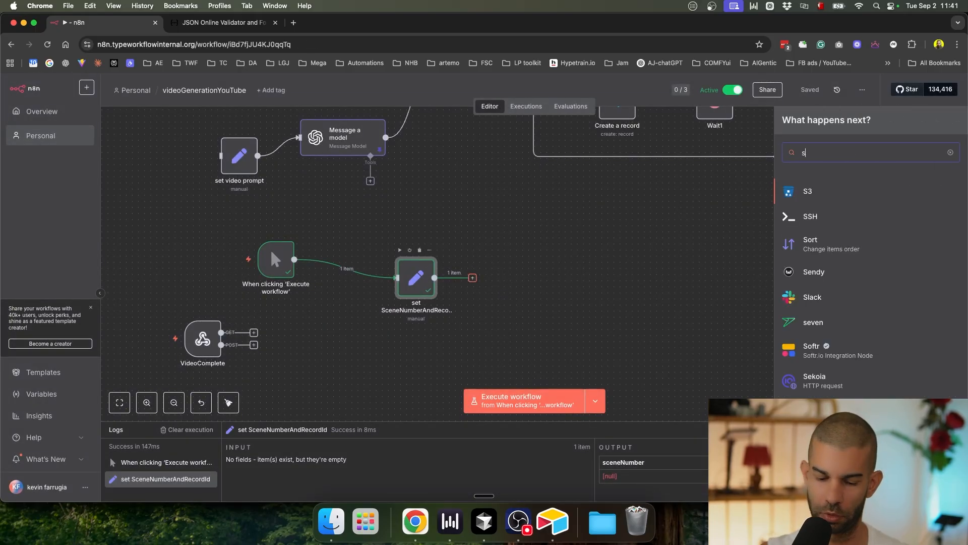
key("BackSpace")
key("BackSpace")
key("BackSpace")
key("BackSpace")
key("BackSpace")
key("BackSpace")
type("airtable")
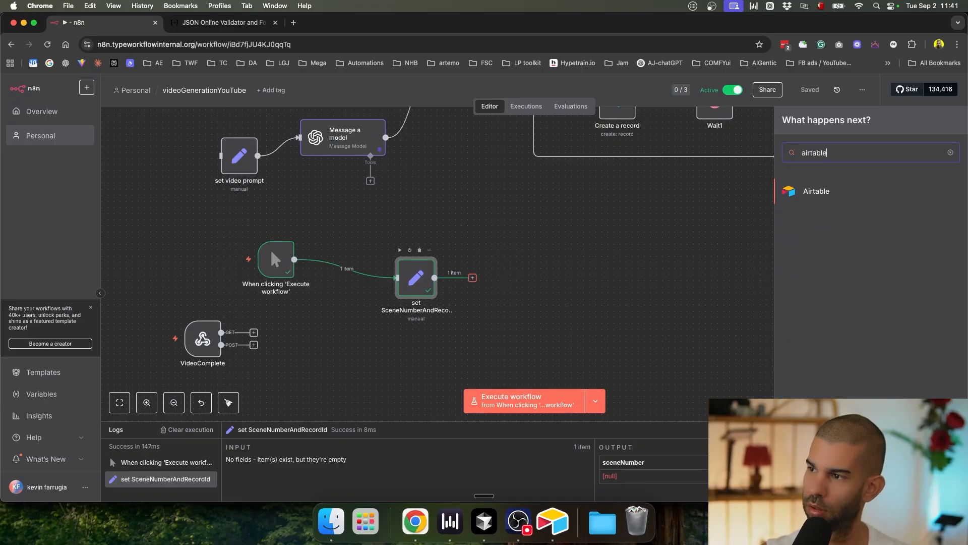
key("Return")
type("update")
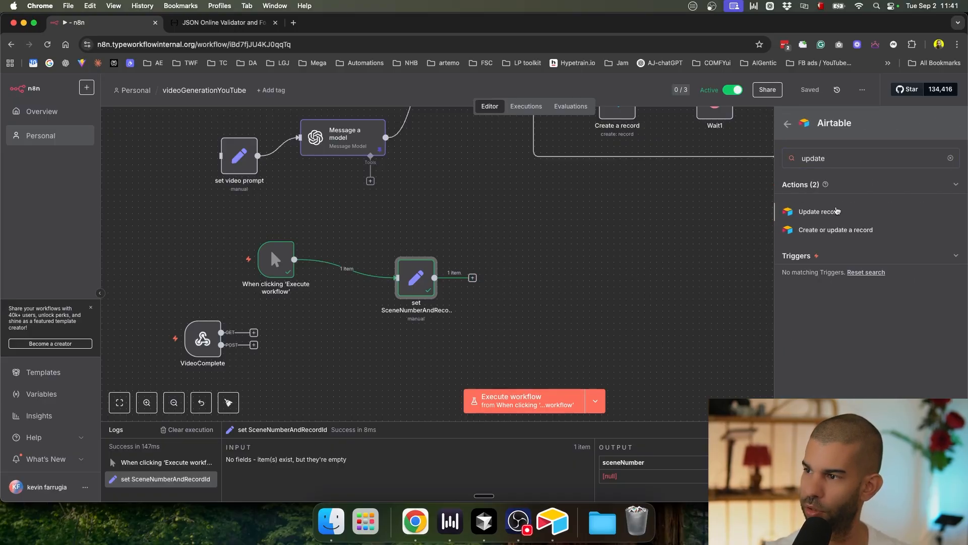
key("Return")
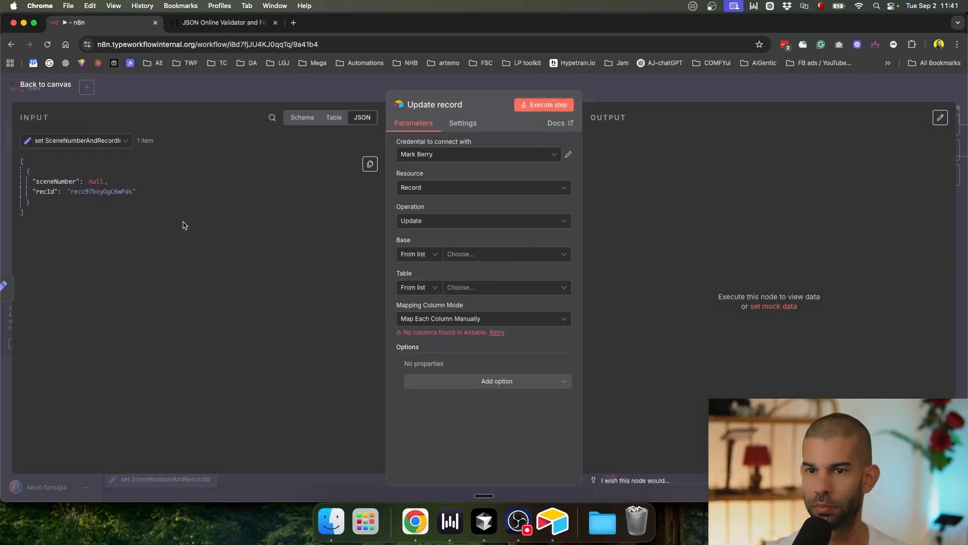
Step: Use the Airtable Personal Access Token credential, base YouTube Kie.ai video, and Table 1
left_click(454, 155)
left_click(454, 175)
left_click(474, 258)
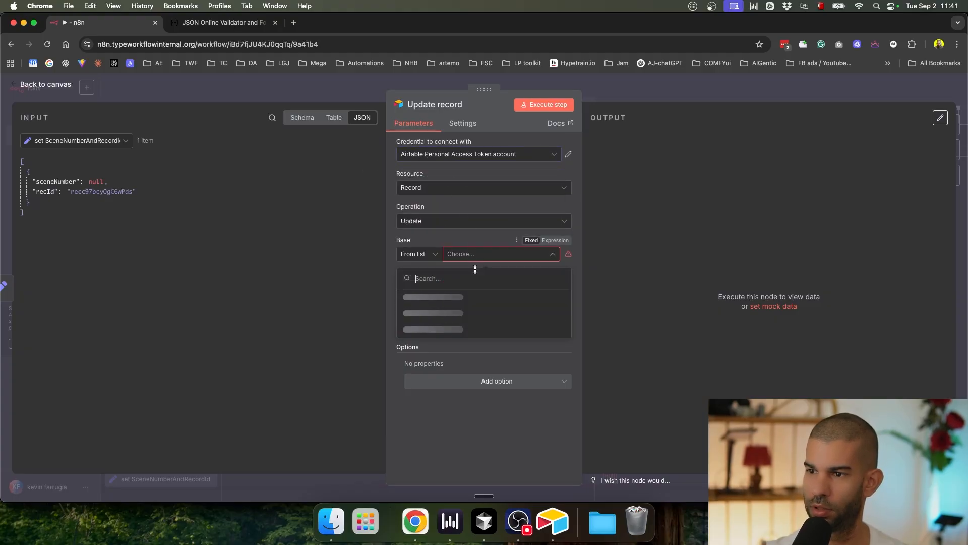
key("Down")
key("Down")
key("Down")
key("Down")
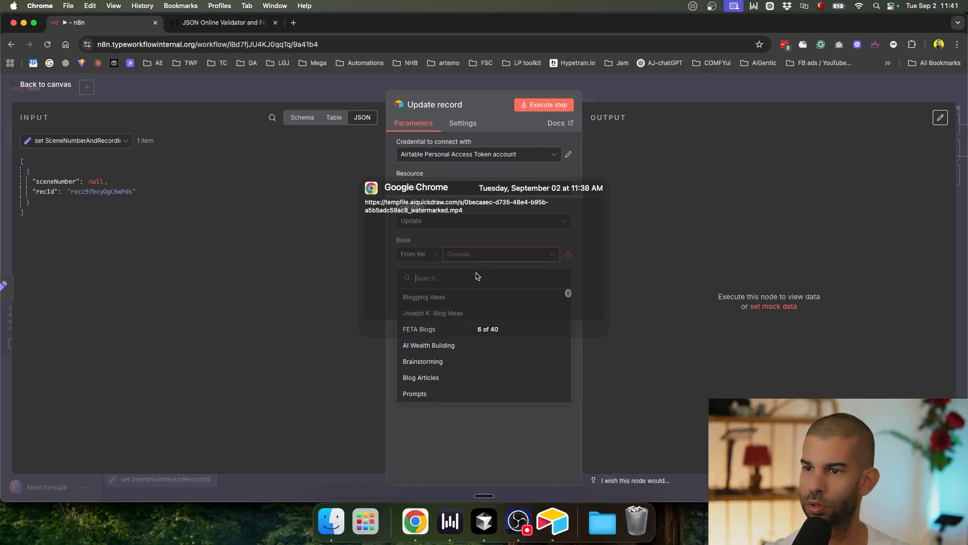
key("Up")
key("Up")
key("Up")
key("Up")
key("Up")
key("Down")
key("Down")
key("Down")
key("Down")
key("Down")
key("Down")
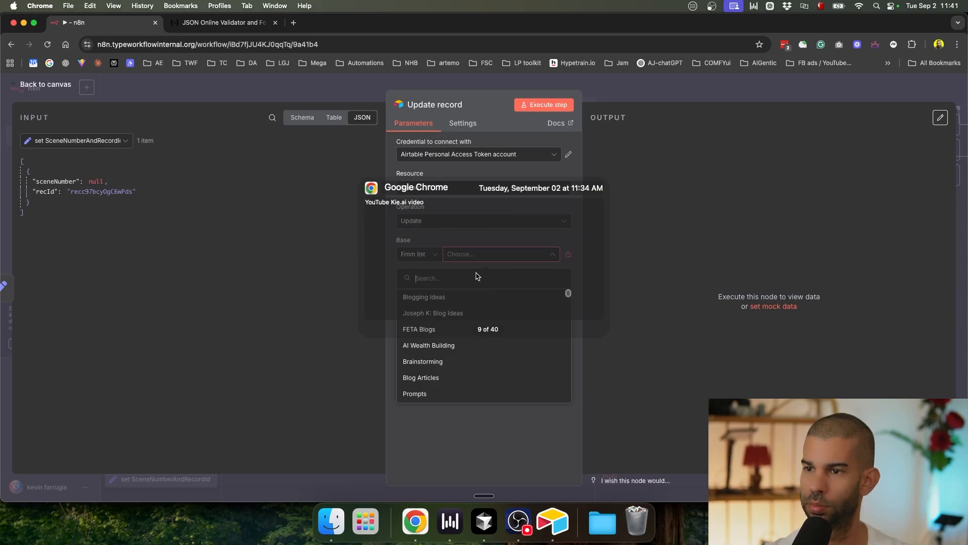
key("Return")
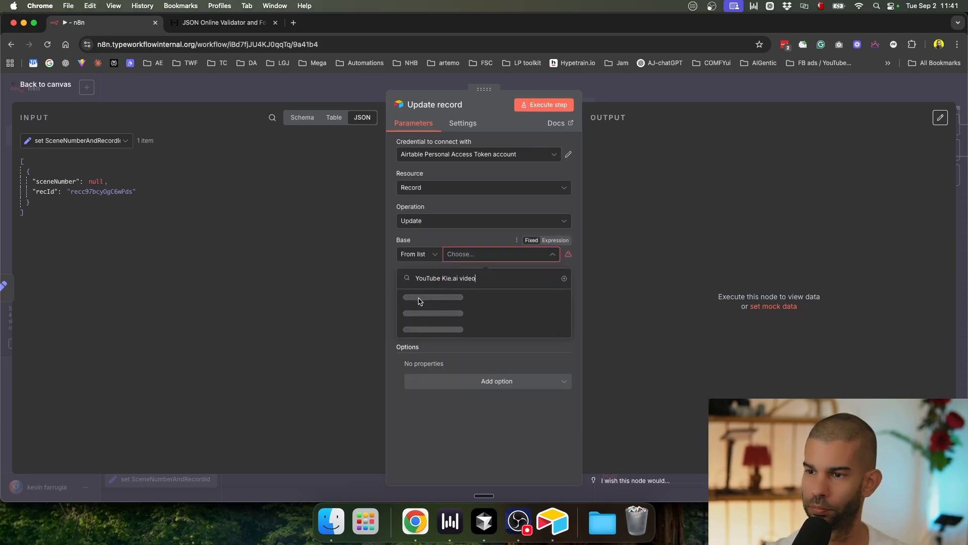
left_click(419, 299)
left_click(461, 286)
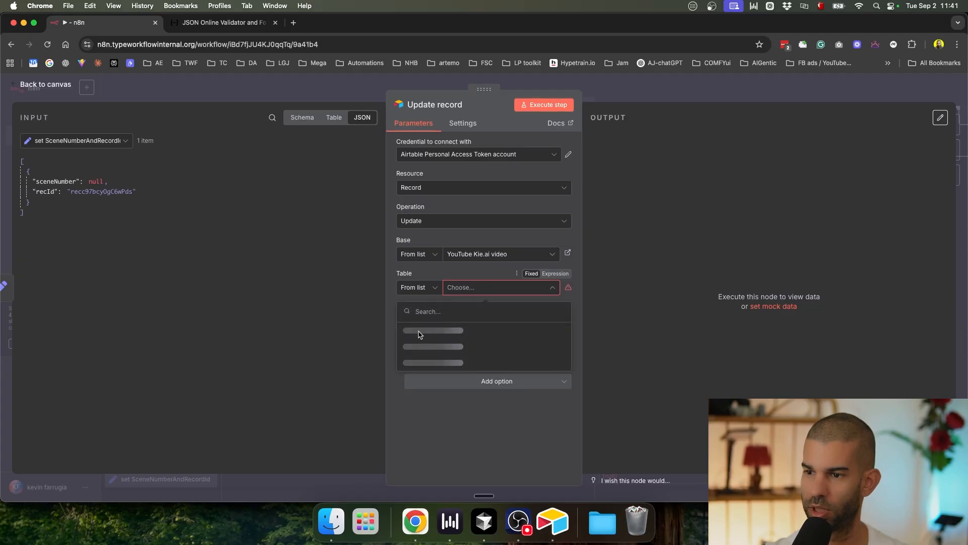
left_click(419, 330)
Step: Map columns manually, matching records on recordId set to the input recId
left_click(459, 319)
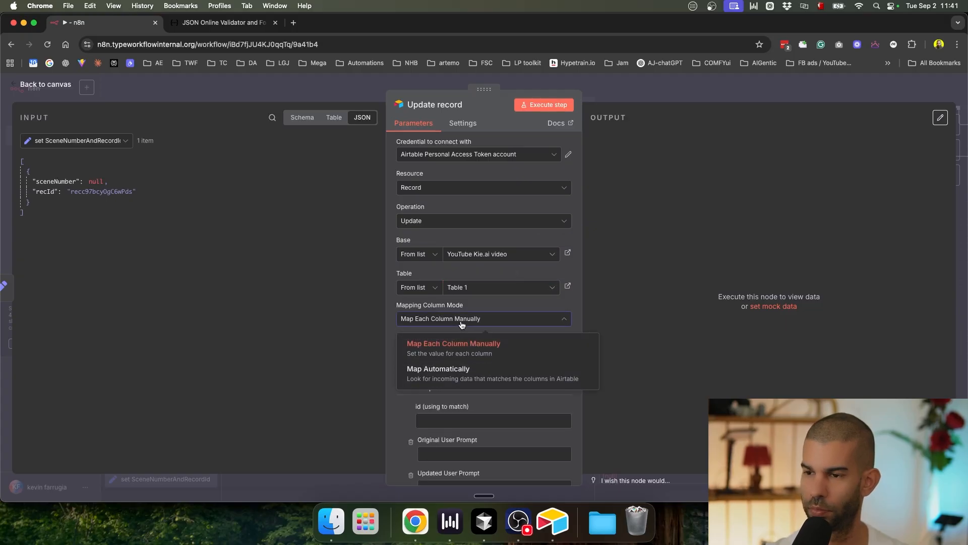
left_click(394, 428)
scroll(419, 353, "down", 2)
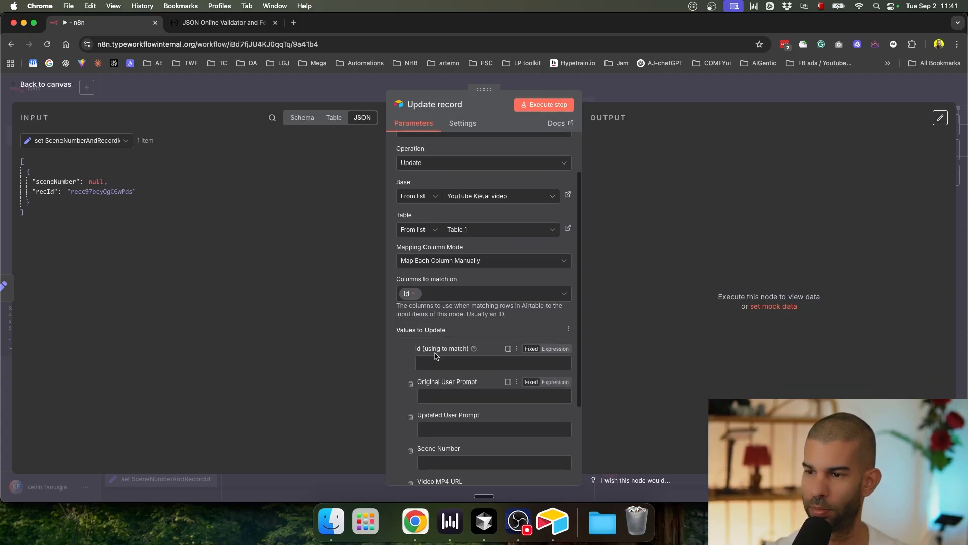
left_click(433, 295)
left_click(429, 336)
left_click(85, 232)
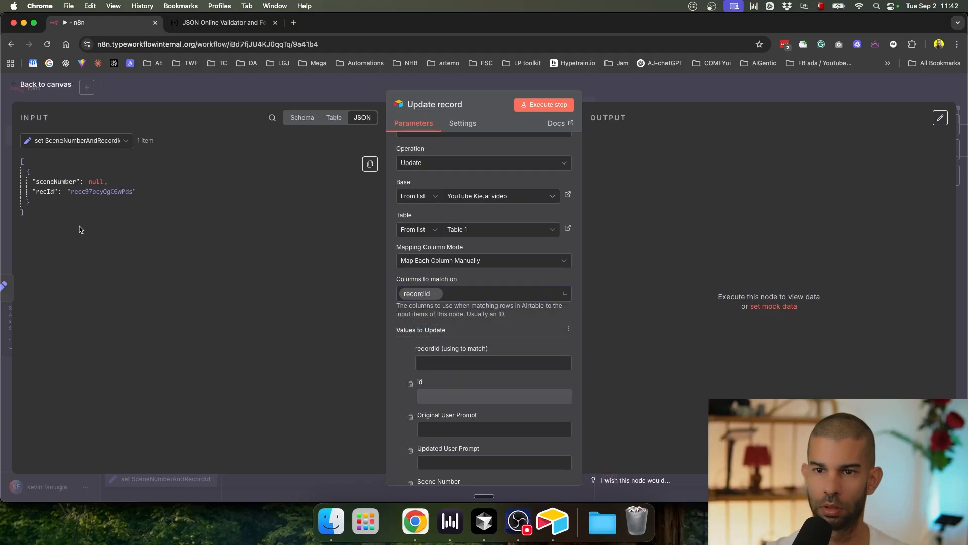
left_click_drag(49, 191, 428, 363)
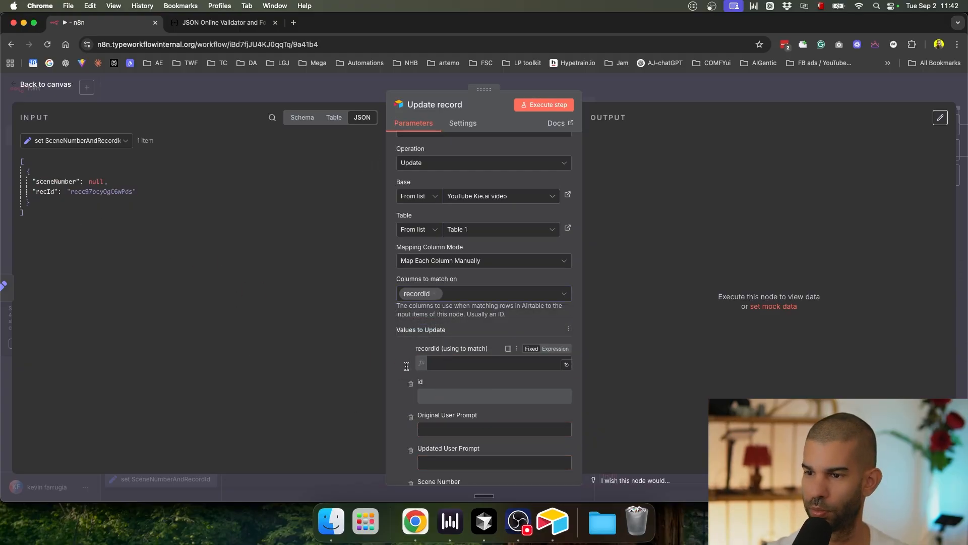
Step: Remove the id, Original User Prompt, Updated User Prompt and Scene Number fields from the update
scroll(399, 363, "down", 3)
left_click(411, 302)
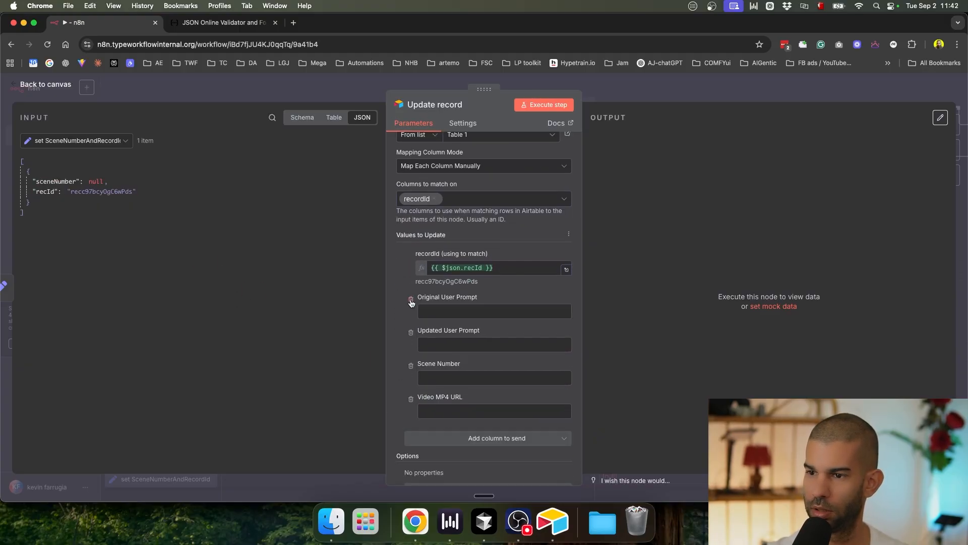
left_click(411, 302)
left_click(411, 302)
left_click(411, 335)
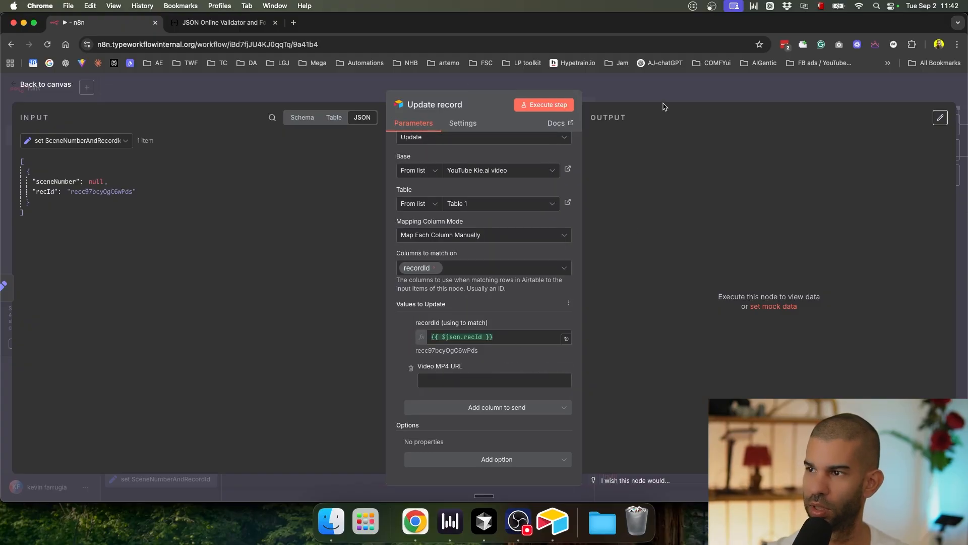
left_click(699, 96)
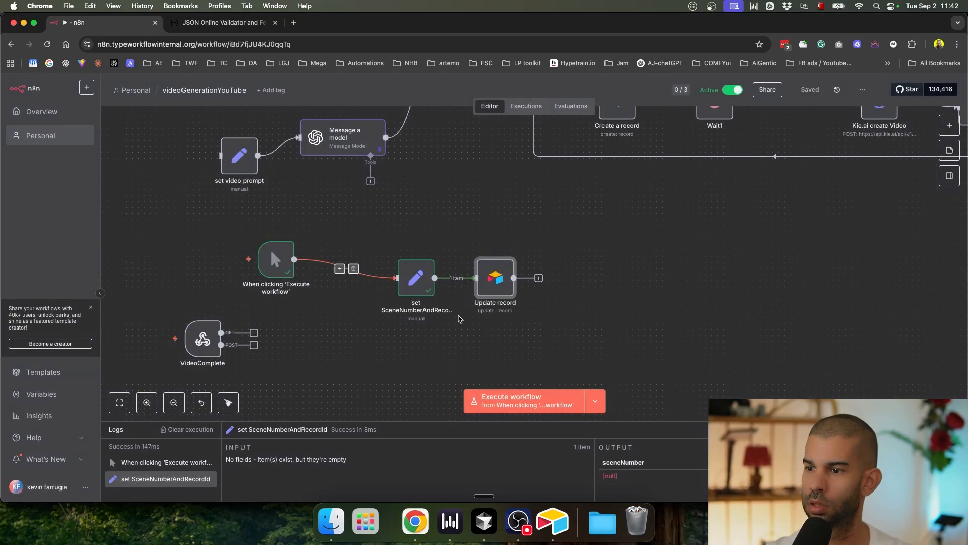
Step: Load an earlier execution for debugging, link VideoComplete's POST output to the set node, and open it
left_click(526, 106)
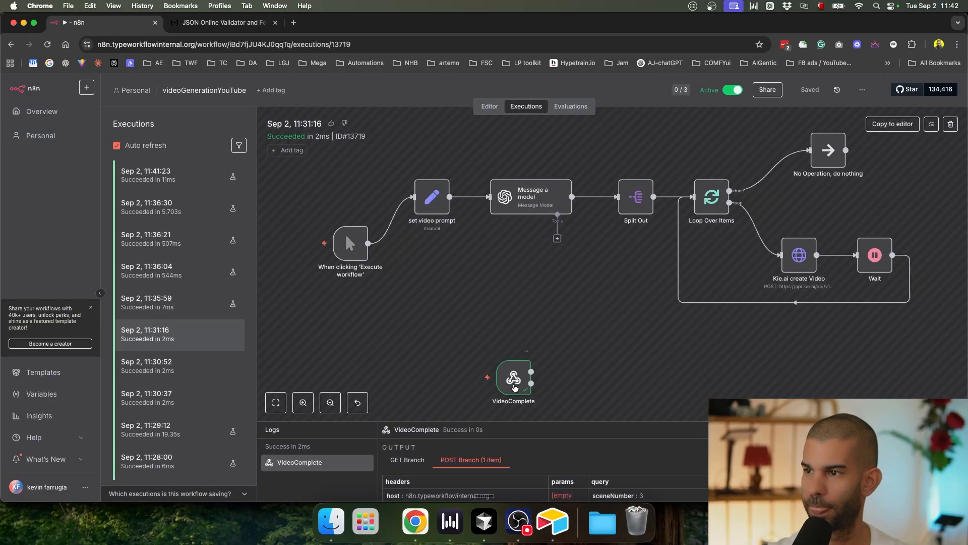
left_click(892, 123)
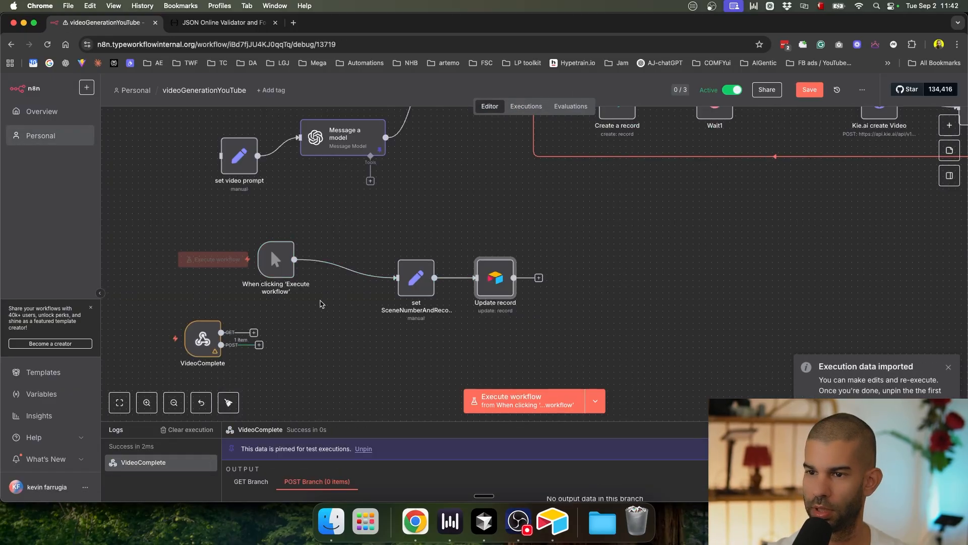
left_click(203, 334)
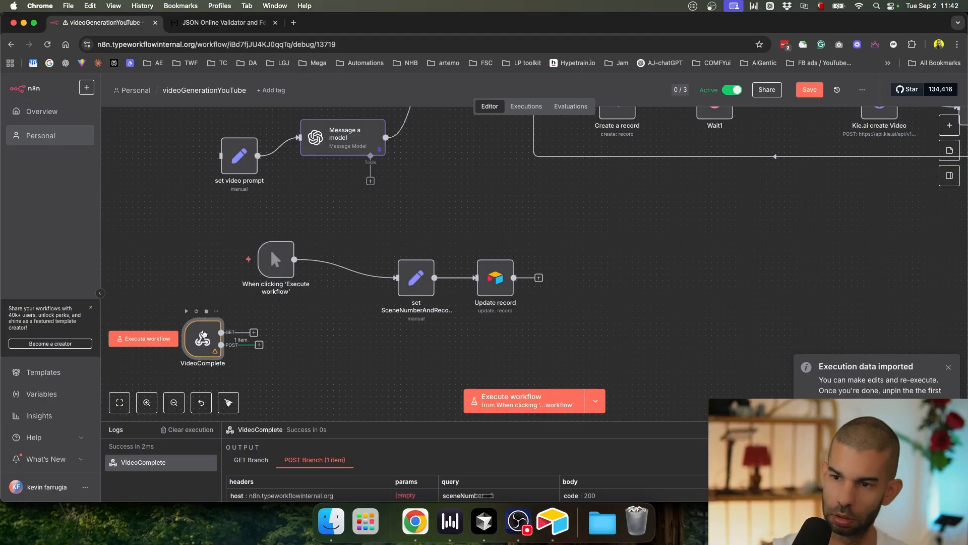
left_click_drag(259, 347, 411, 282)
double_click(411, 282)
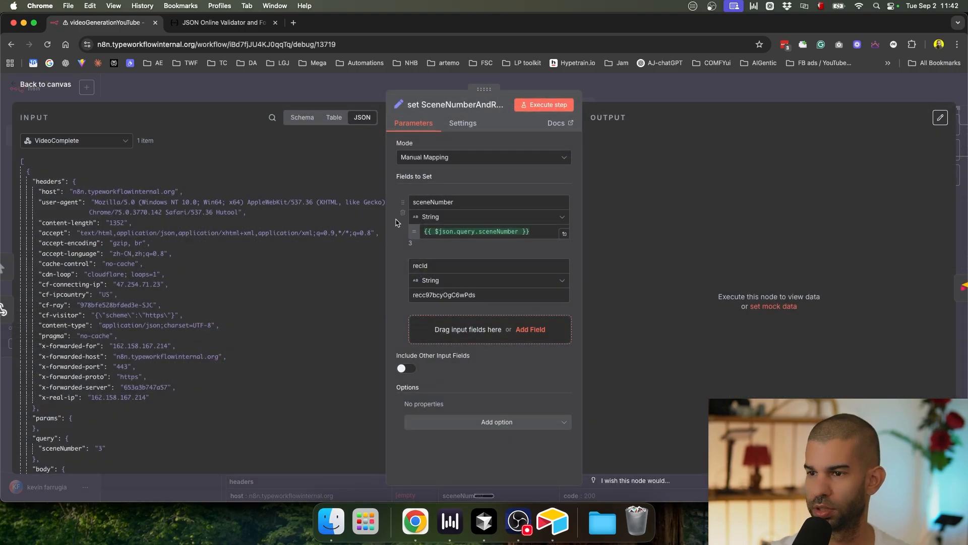
Step: Paste the copied expression into recId, swapping sceneNumber for recId
triple_click(451, 230)
triple_click(445, 296)
key("super+v")
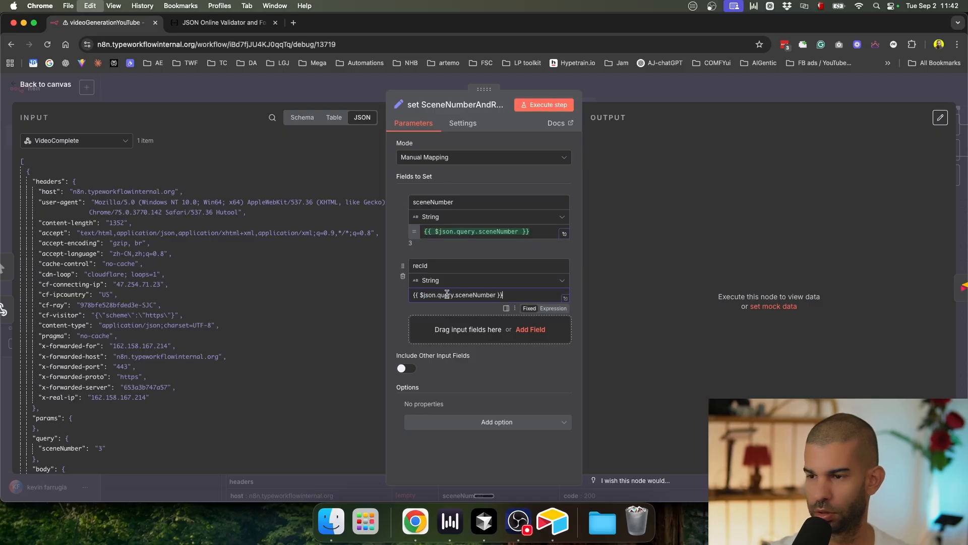
double_click(479, 294)
type("recId")
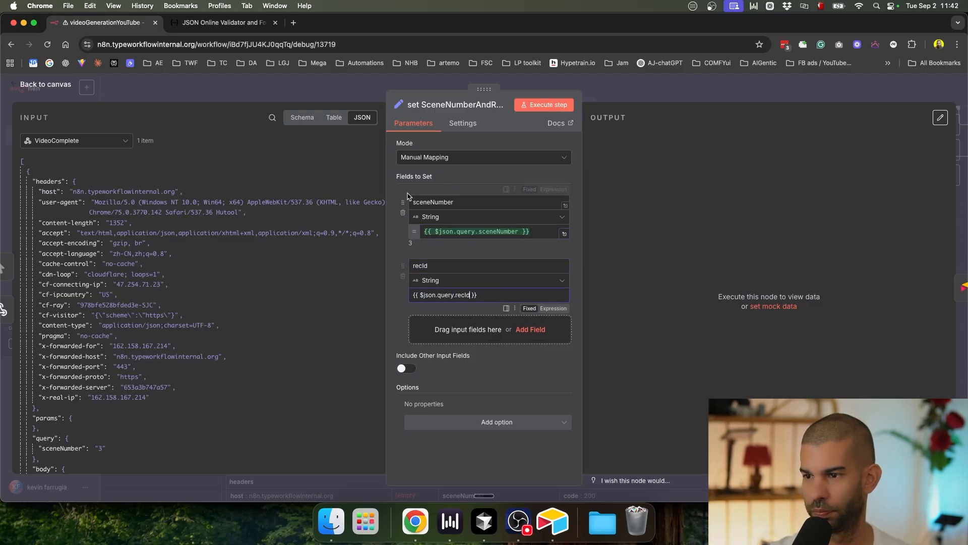
Step: Rename the first field to videoURL with value result_urls.join()
double_click(436, 203)
type("videoURL")
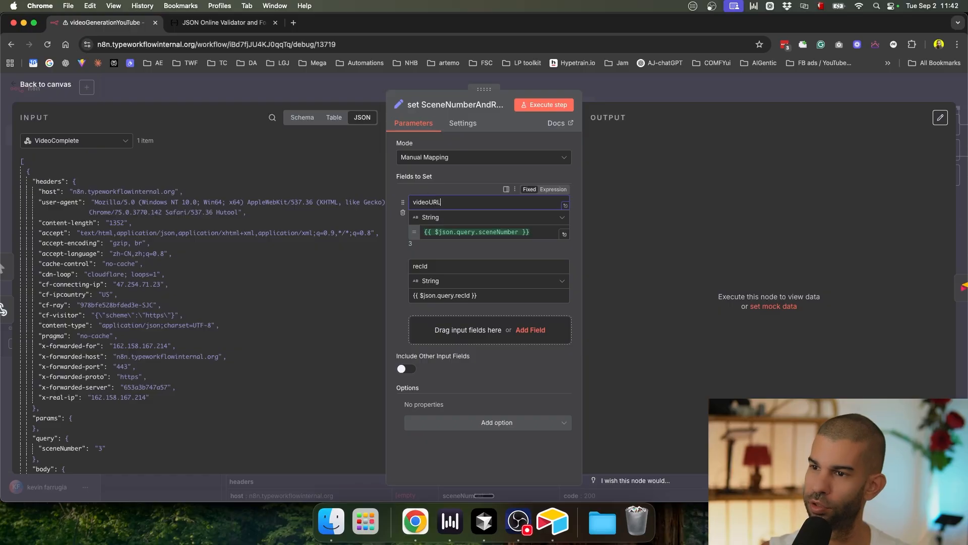
left_click(479, 232)
key("super+a")
key("BackSpace")
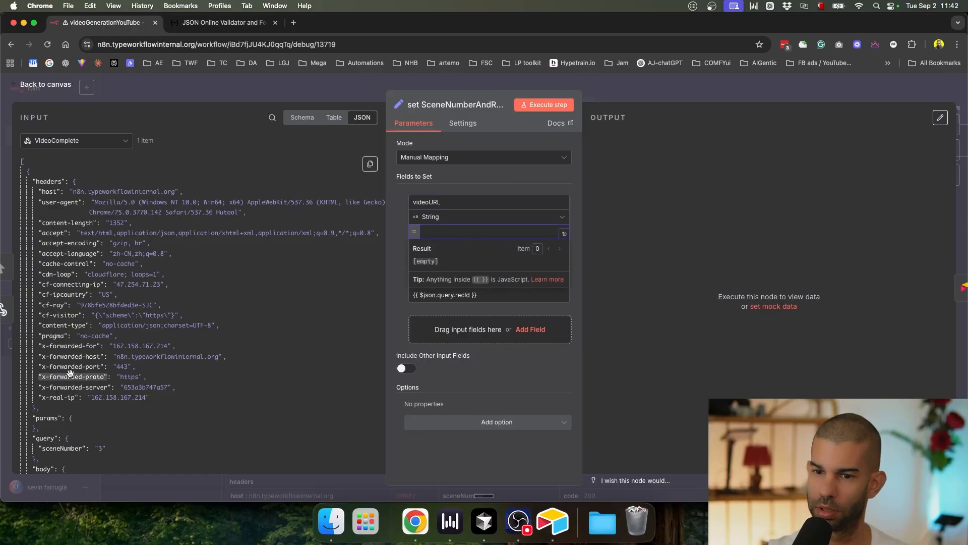
scroll(71, 377, "down", 15)
scroll(71, 376, "up", 3)
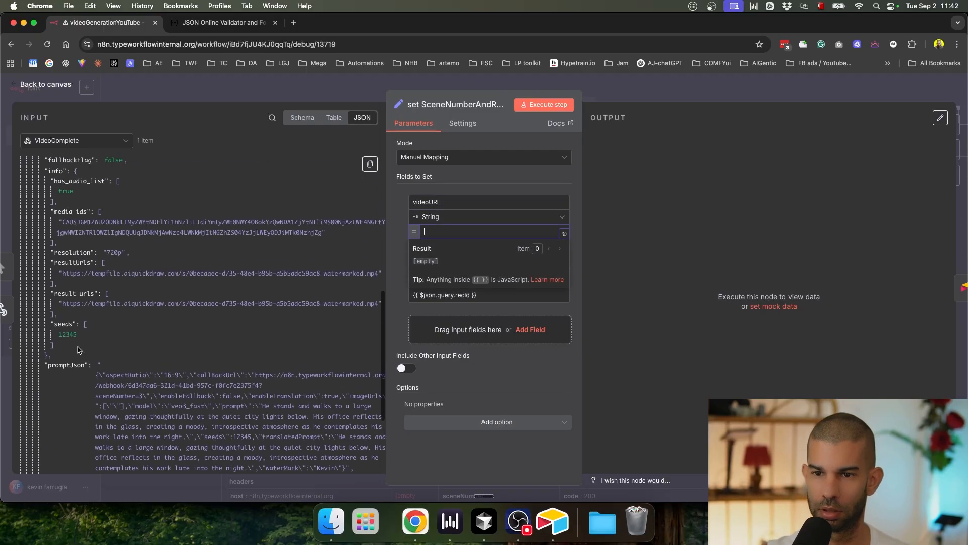
left_click_drag(84, 300, 466, 233)
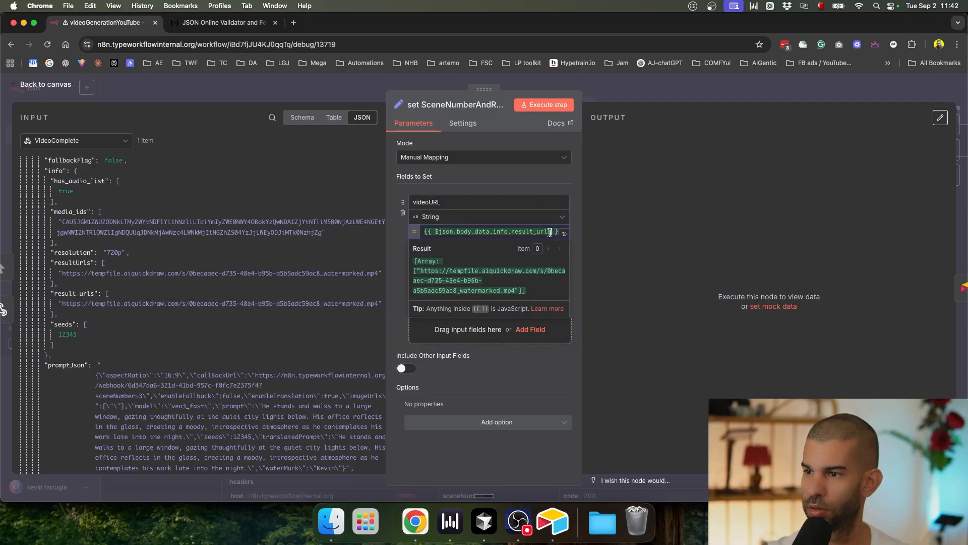
type(".join()")
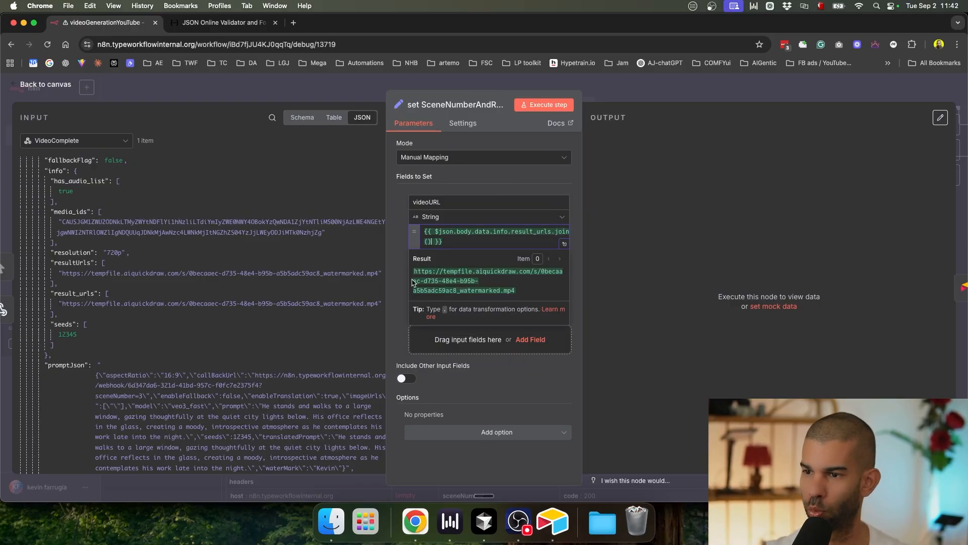
left_click(395, 282)
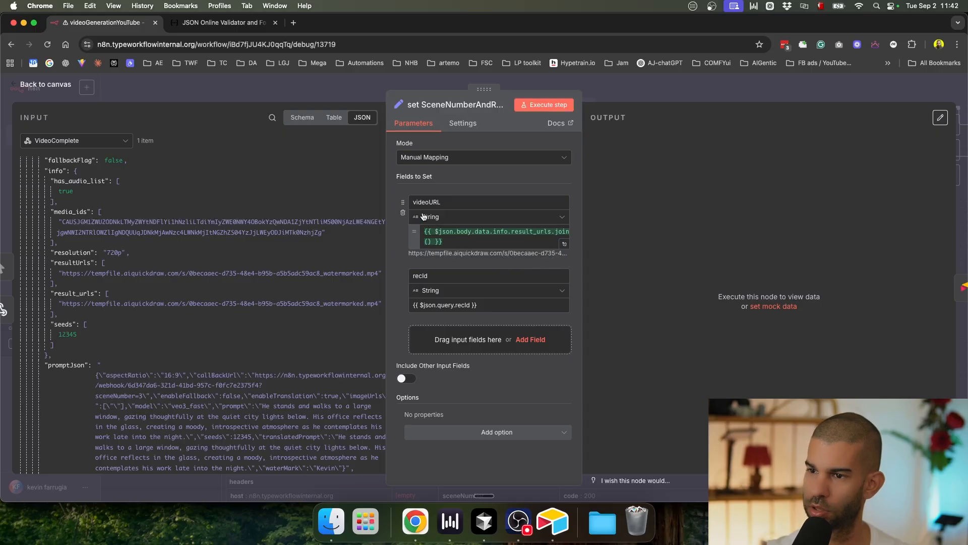
Step: Make recId the expression {{ $json.query.recId }} and close the set node
left_click(553, 318)
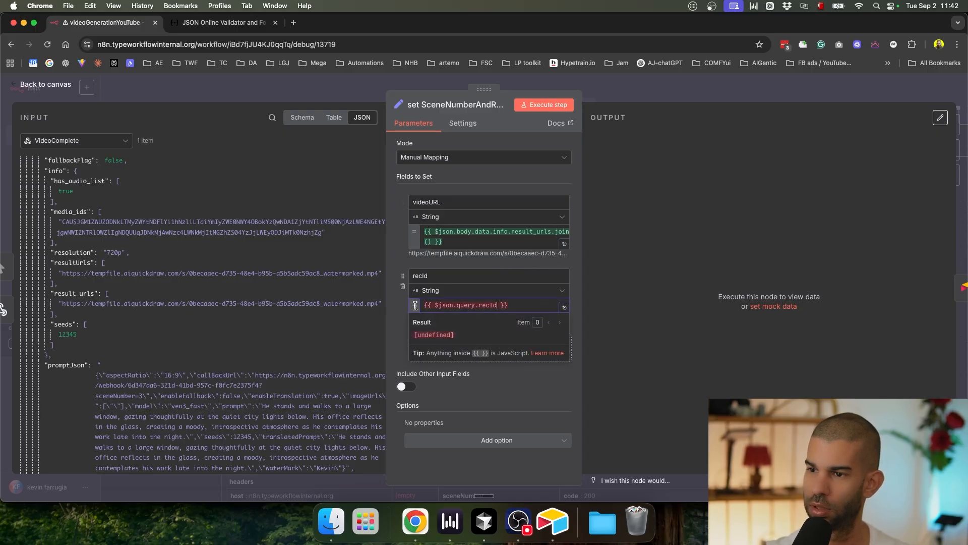
triple_click(487, 253)
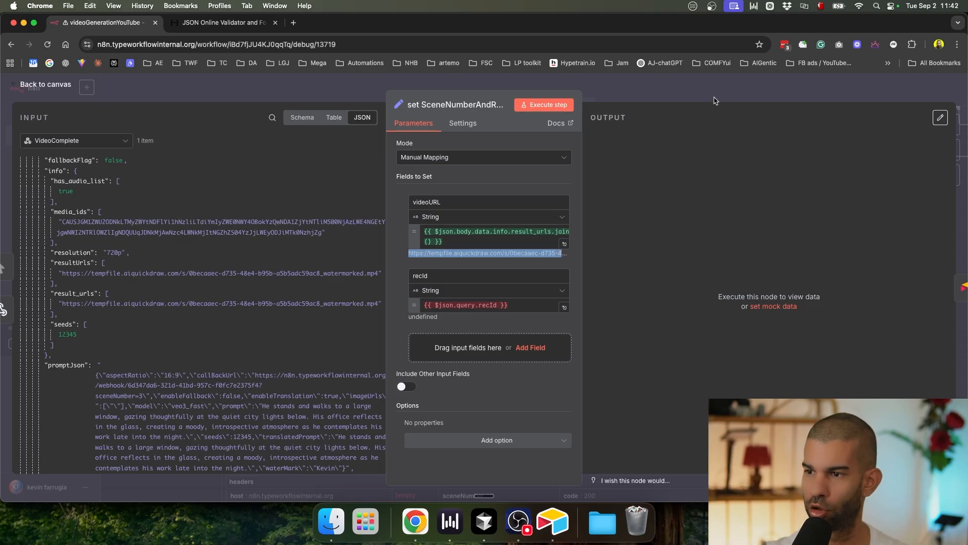
left_click(696, 91)
Step: Set recId to a fixed test value of 123
double_click(488, 281)
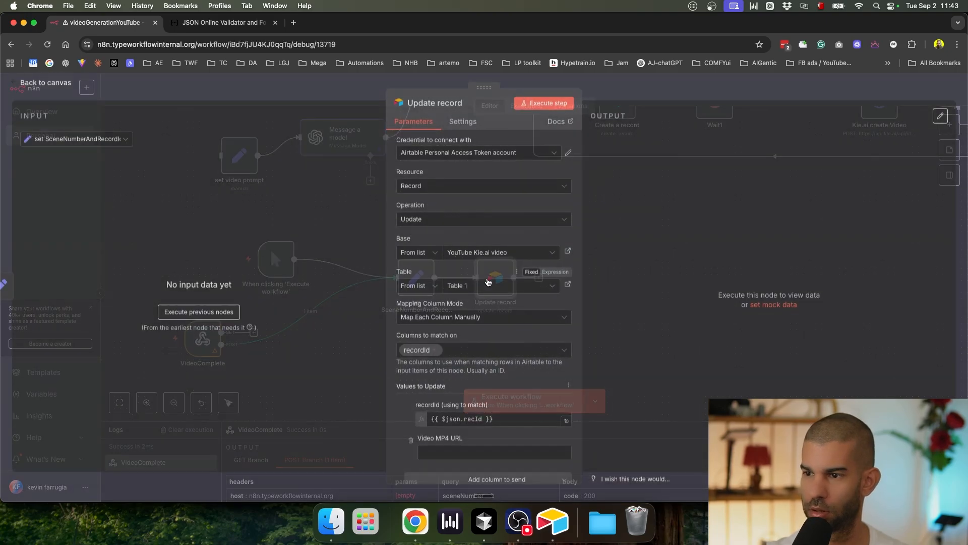
left_click(662, 94)
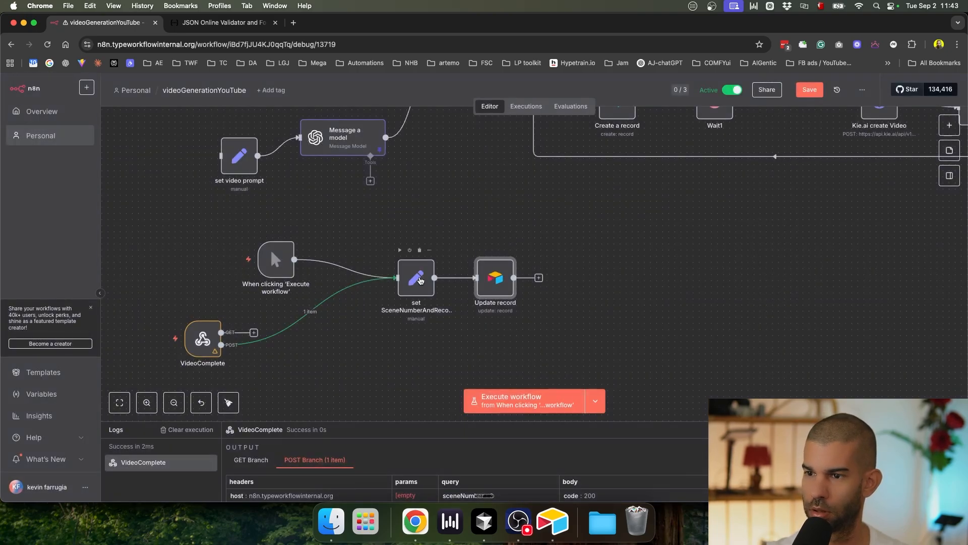
double_click(418, 280)
left_click(454, 305)
key("ctrl+a")
type("123")
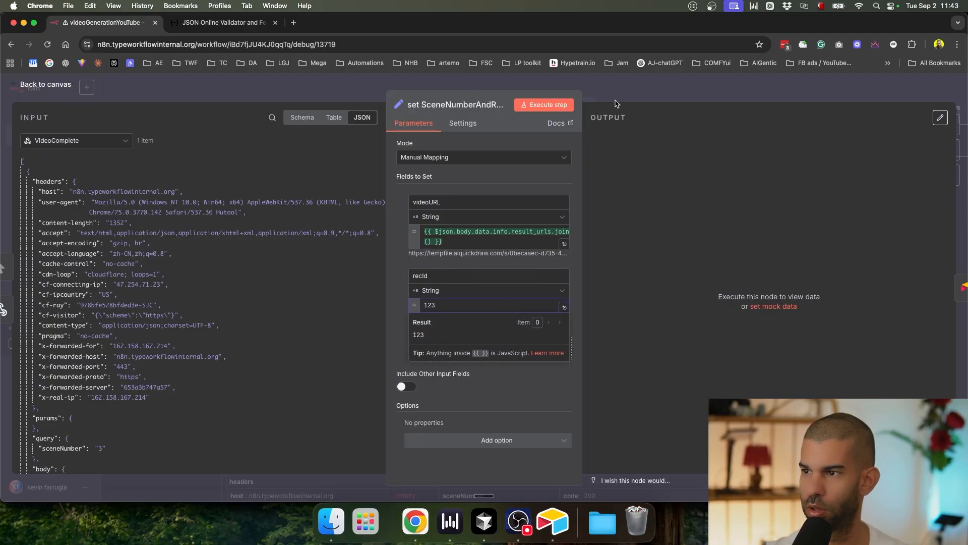
key("Escape")
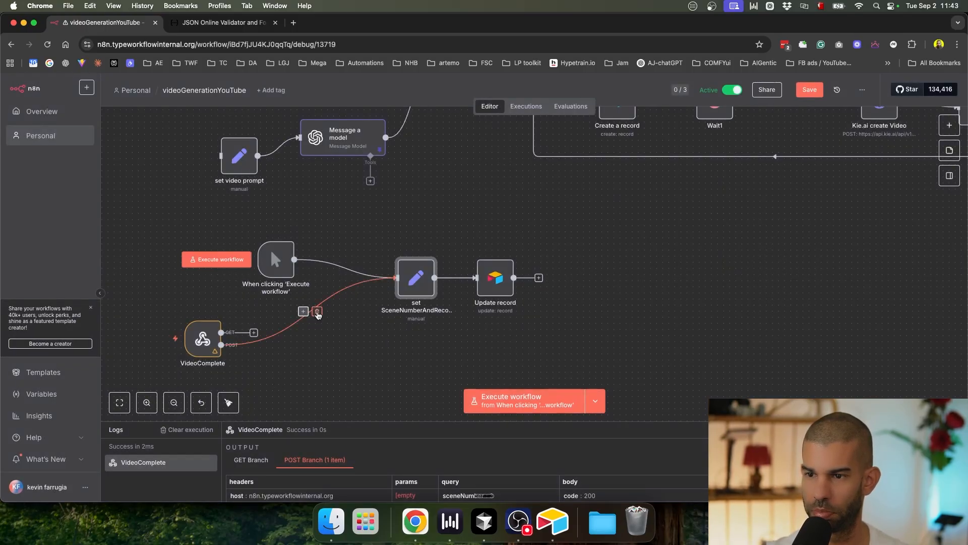
Step: Unlink VideoComplete, test-run the set node alone, and open Update record
left_click(316, 312)
left_click(397, 250)
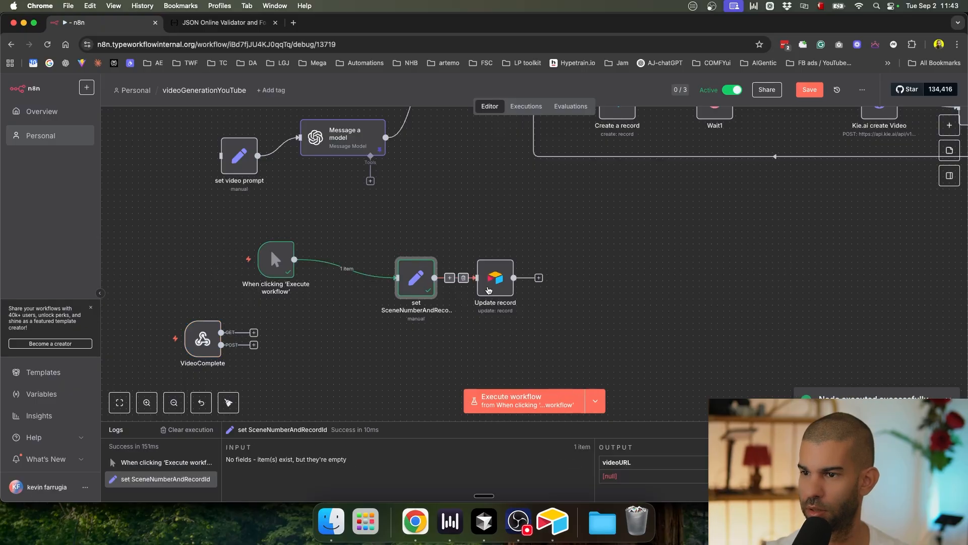
double_click(494, 285)
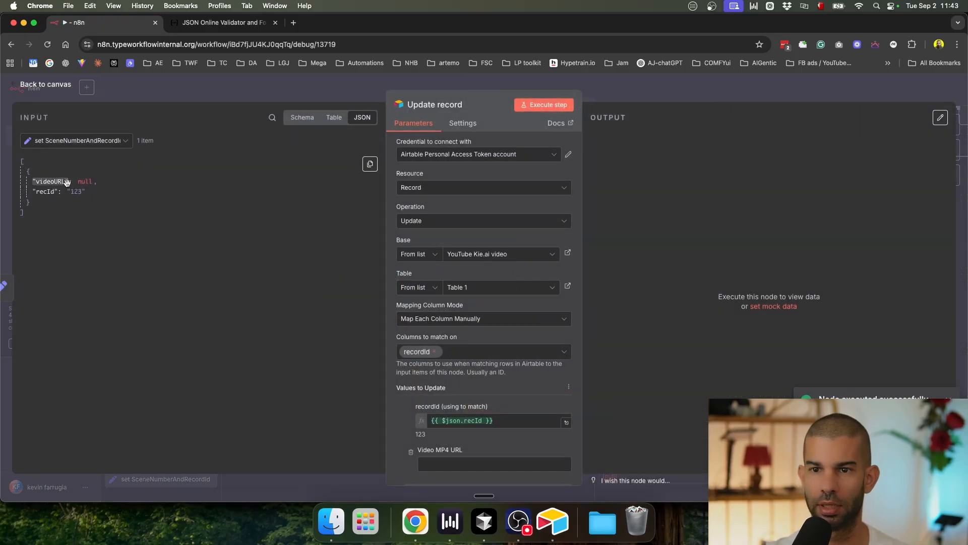
Step: Map videoURL into Update record's Video MP4 URL field
scroll(417, 343, "down", 3)
left_click_drag(50, 181, 424, 383)
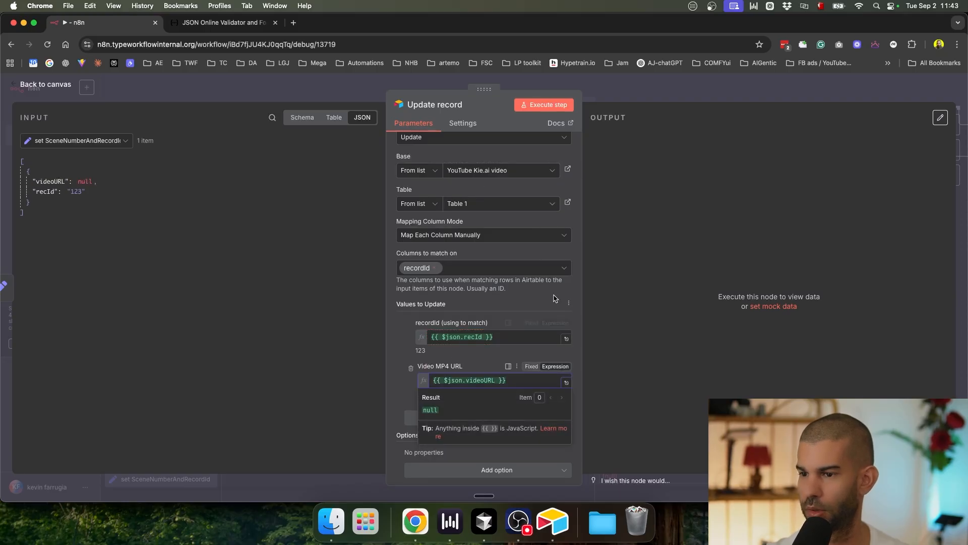
left_click(653, 84)
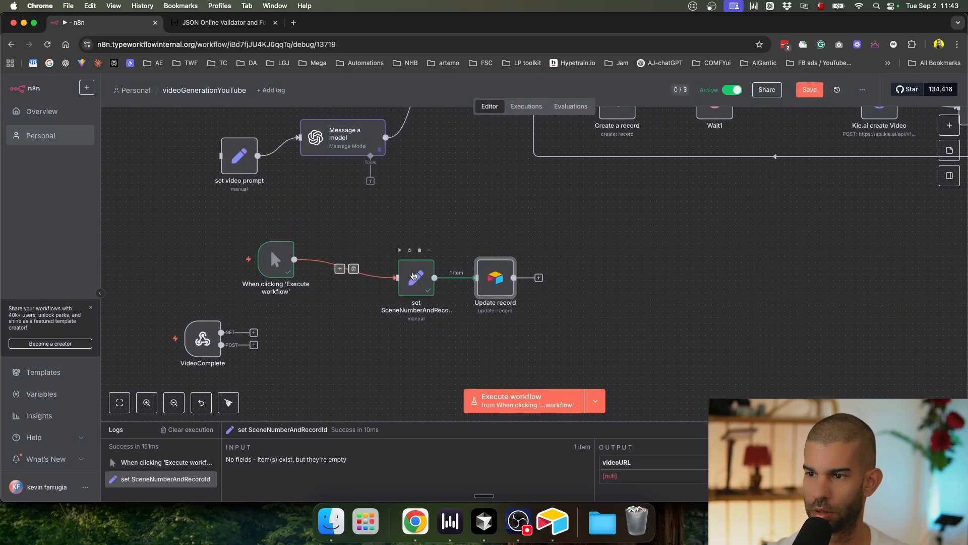
Step: Reconnect the set node to VideoComplete's POST output and restore recId to {{ $json.query.recId }}
left_click(353, 270)
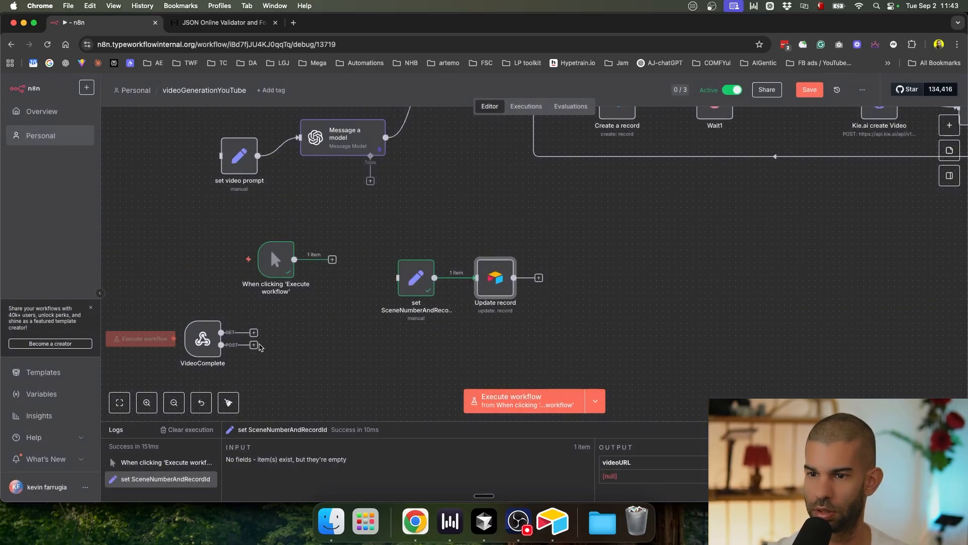
left_click_drag(221, 344, 391, 280)
double_click(416, 277)
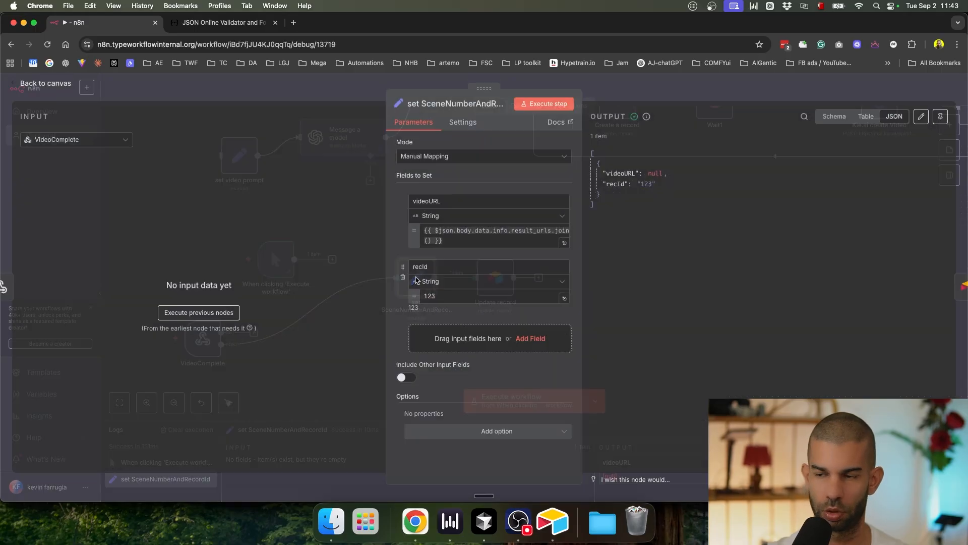
left_click(458, 298)
key("super+a")
type("{{ $json.query.recId }}")
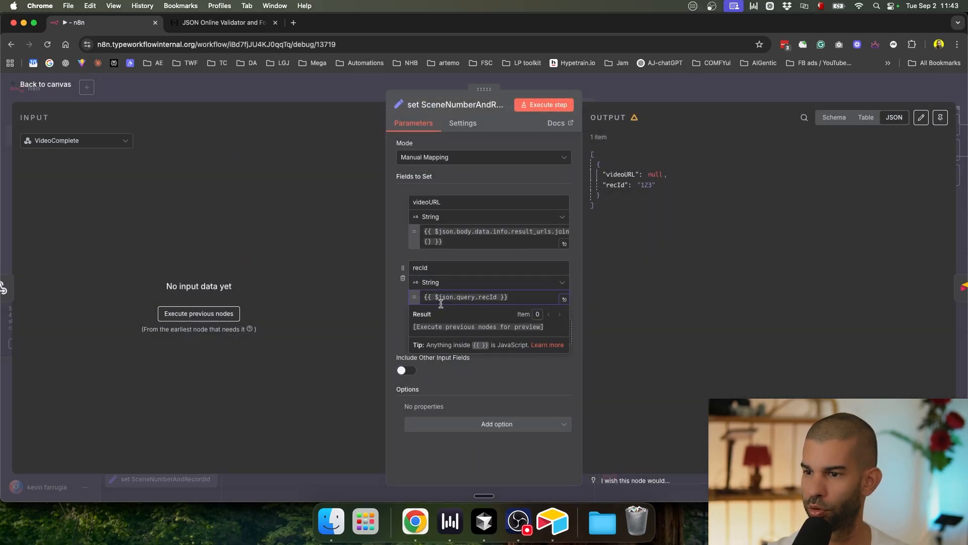
left_click(691, 105)
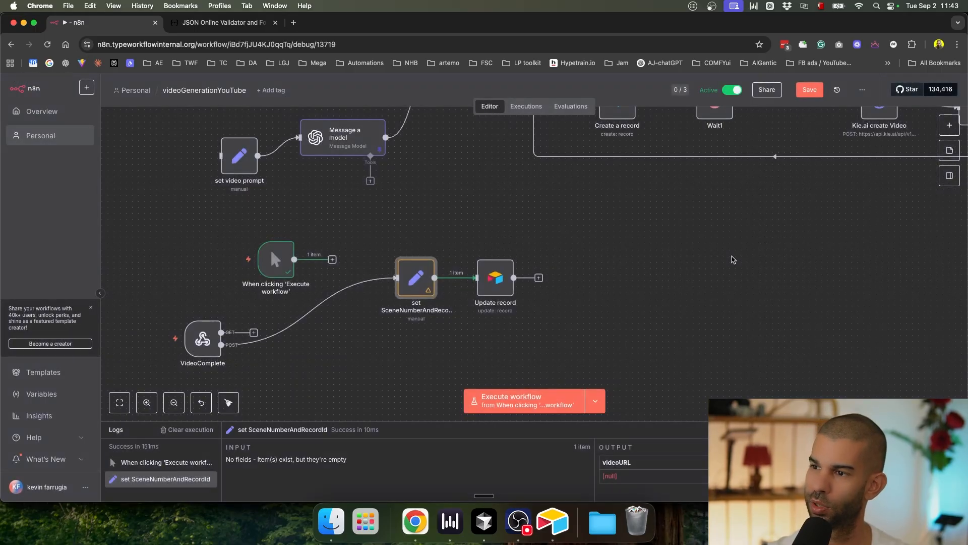
Step: Move the manual trigger further left and save the workflow
scroll(303, 251, "up", 5)
left_click_drag(286, 323, 170, 251)
left_click(324, 289)
key("super+s")
scroll(394, 273, "down", 5)
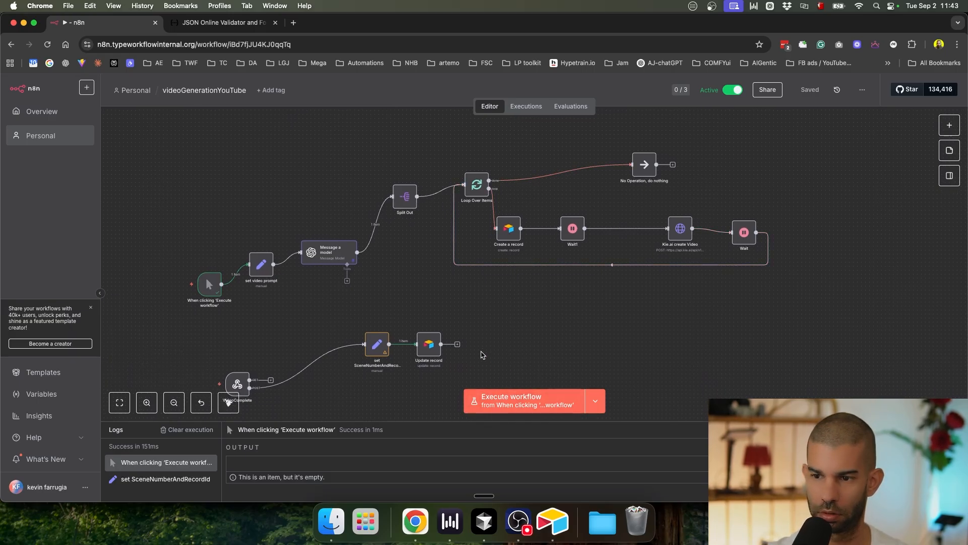
Step: Tidy up the workflow layout, save it, and run it from the manual trigger
right_click(517, 356)
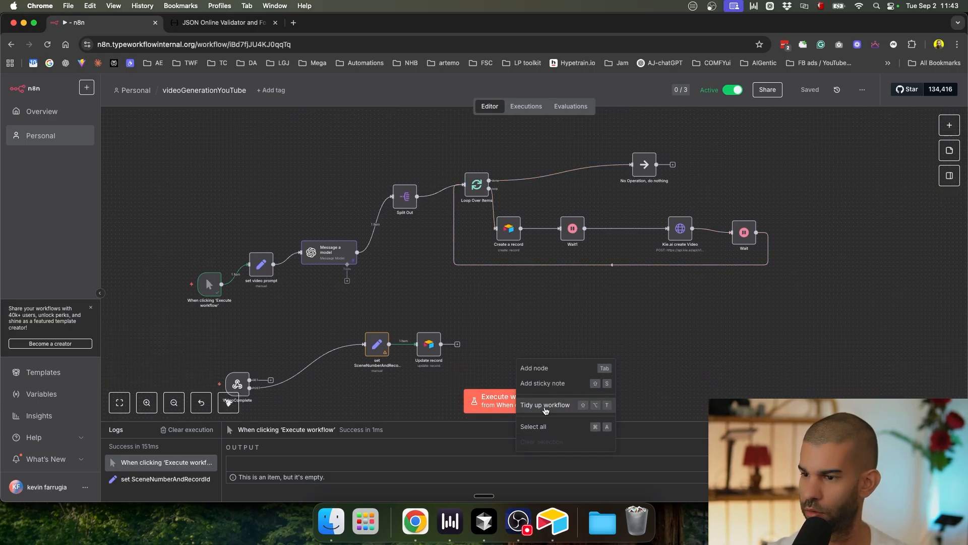
left_click(570, 402)
key("super+s")
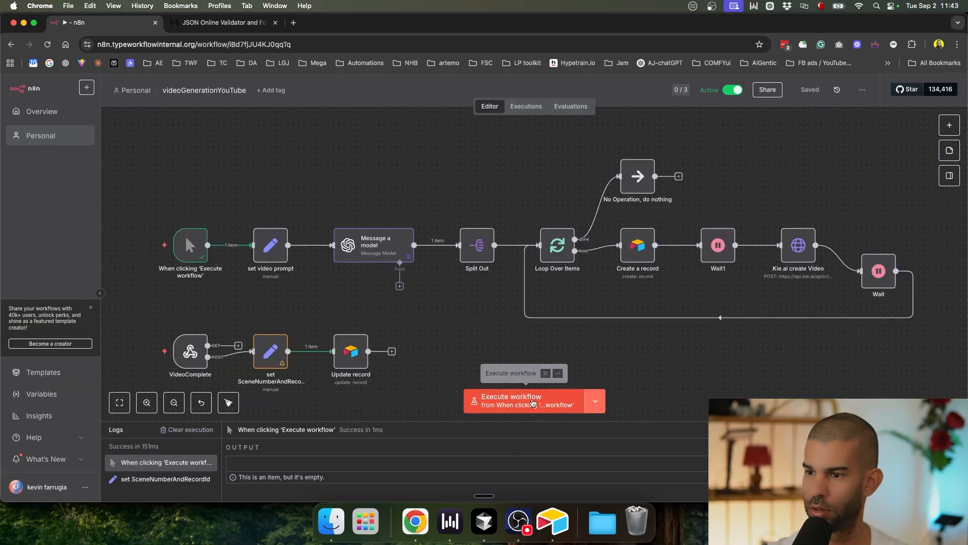
left_click(597, 402)
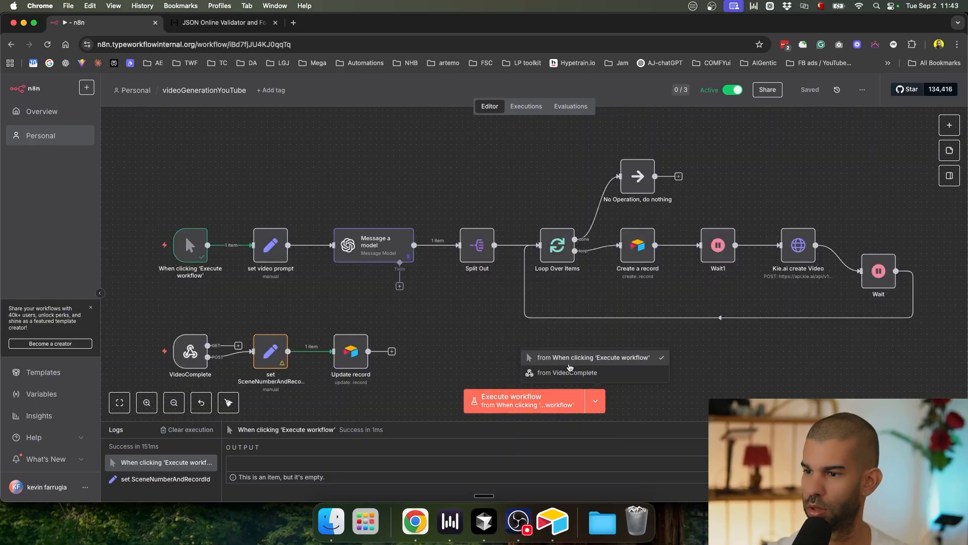
left_click(563, 361)
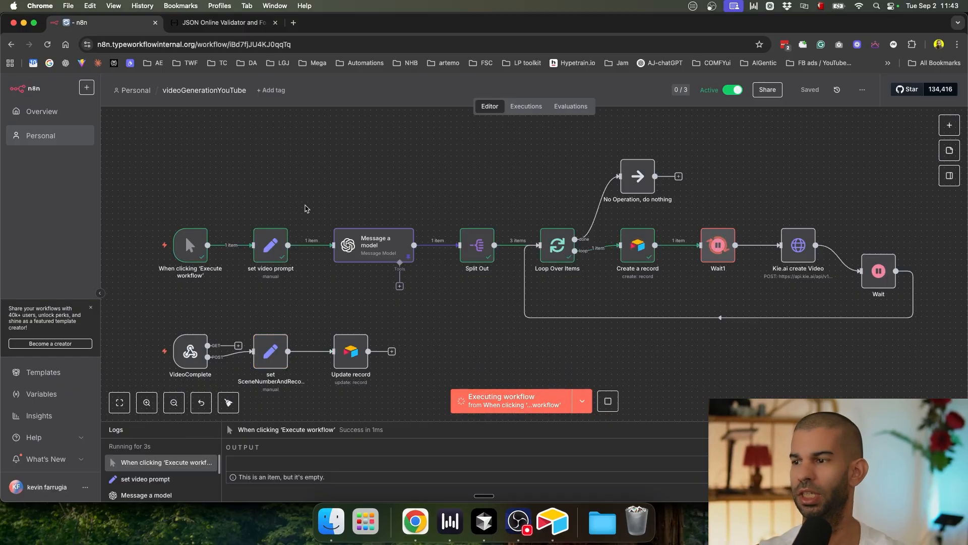
Step: Reload the Airtable table to show the newly created records
key("super+Tab")
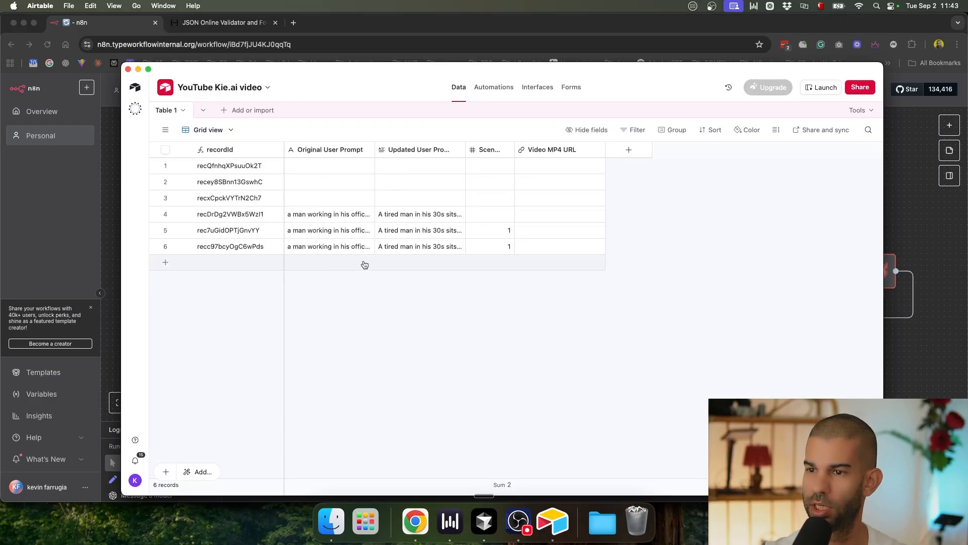
key("super+Tab")
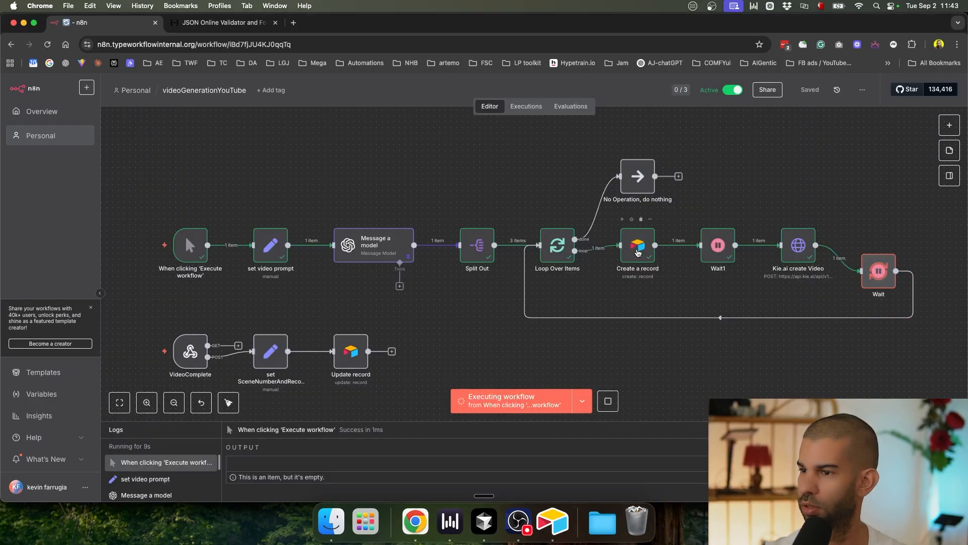
key("super+Tab")
key("super+r")
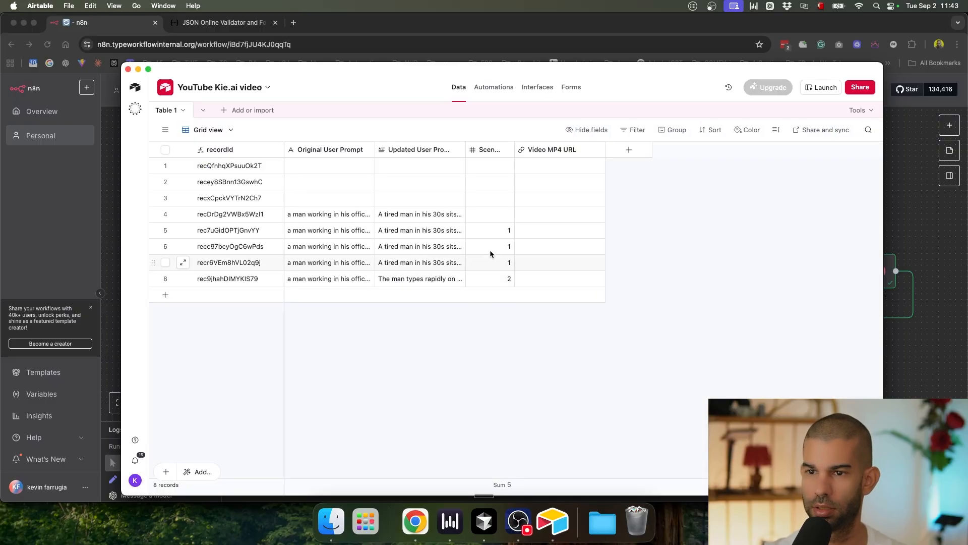
Step: Add a Created time field to the Airtable table
left_click(629, 149)
type("creatd")
key("BackSpace")
key("Down")
key("Return")
left_click(763, 366)
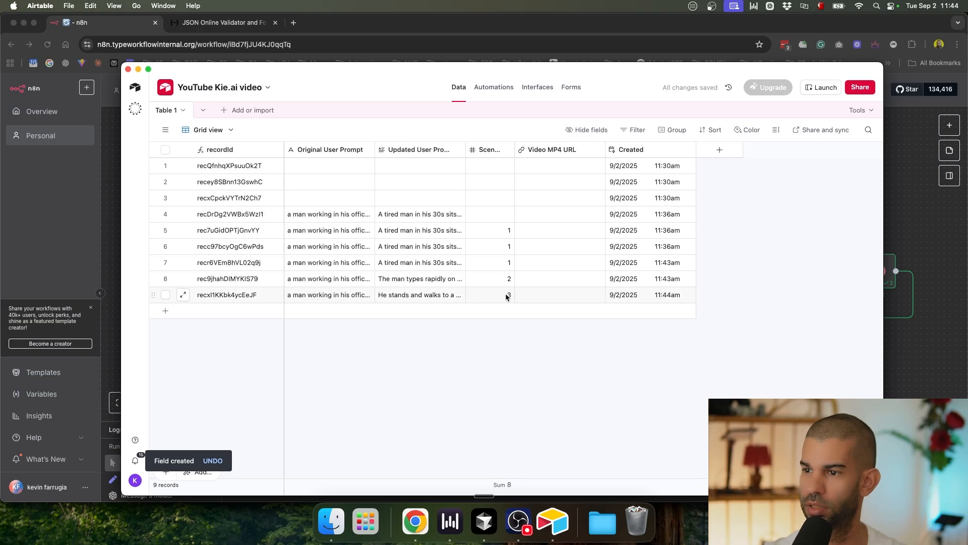
key("super+Tab")
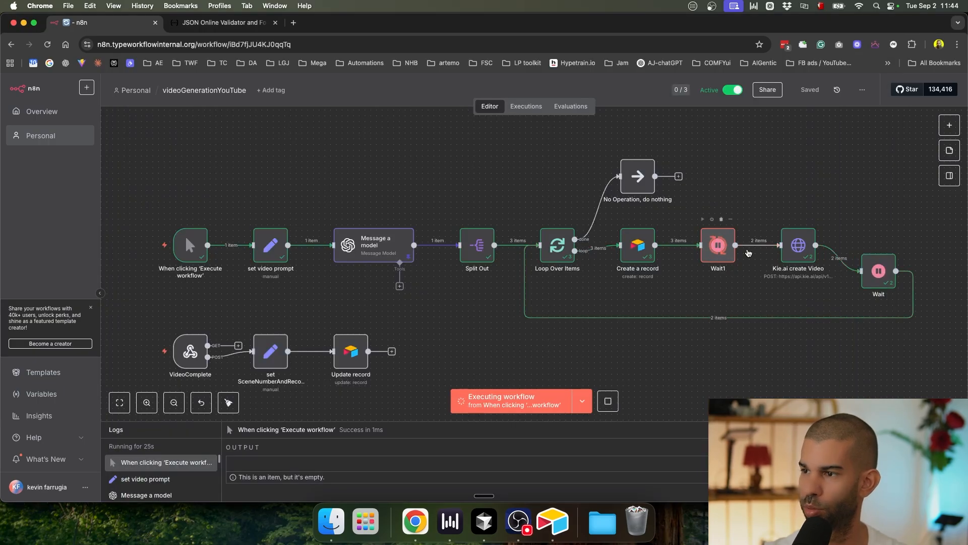
scroll(798, 245, "up", 5)
scroll(799, 245, "down", 6)
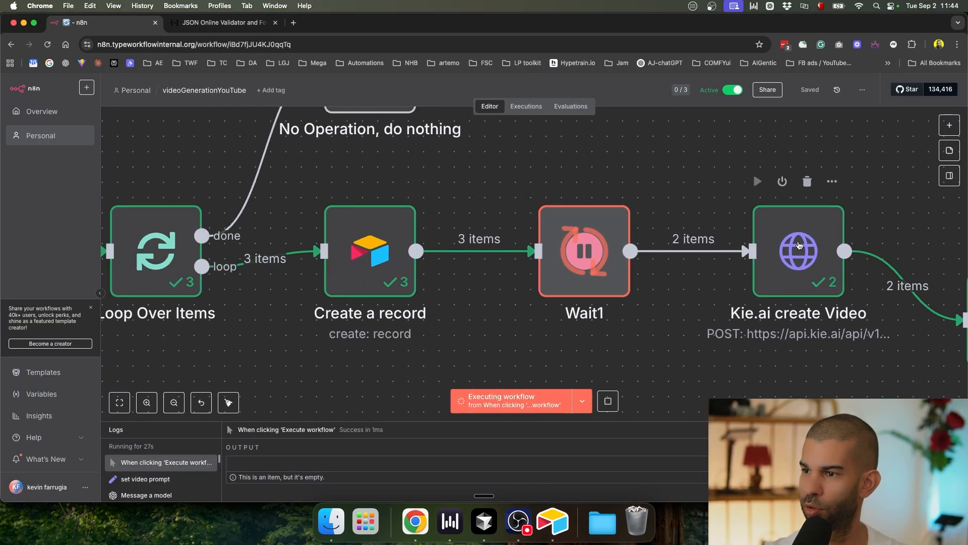
key("super+Tab")
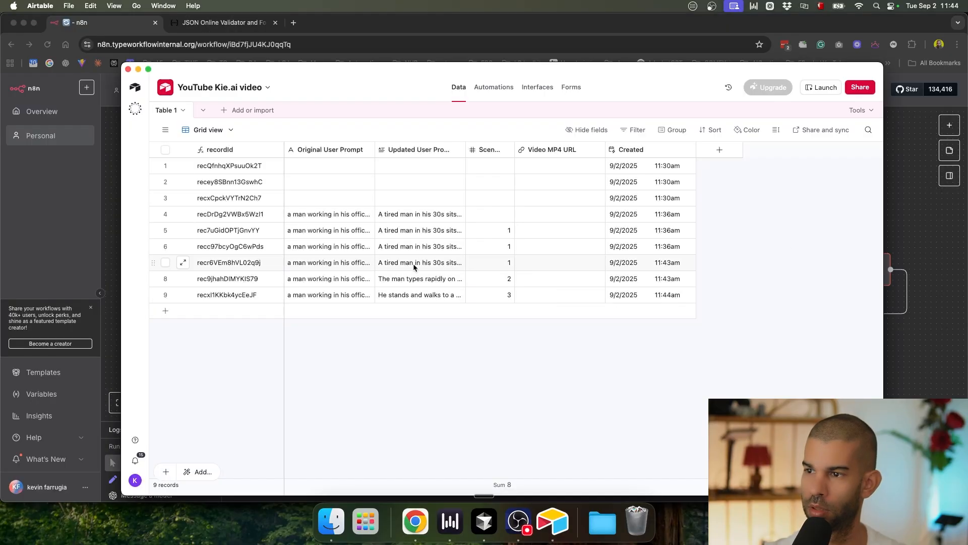
Step: Delete the six old records in rows 1–6
left_click(167, 246)
left_click(165, 166, "shift")
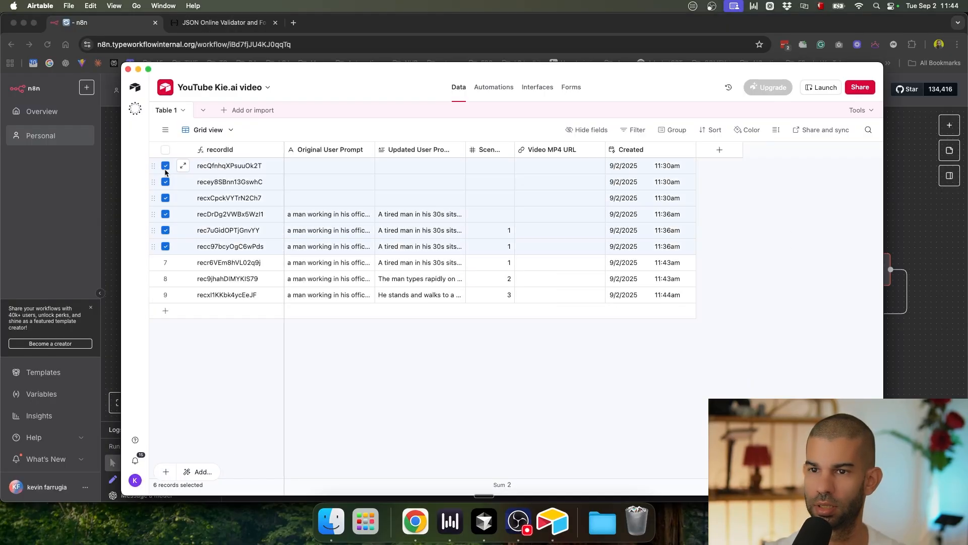
key("Delete")
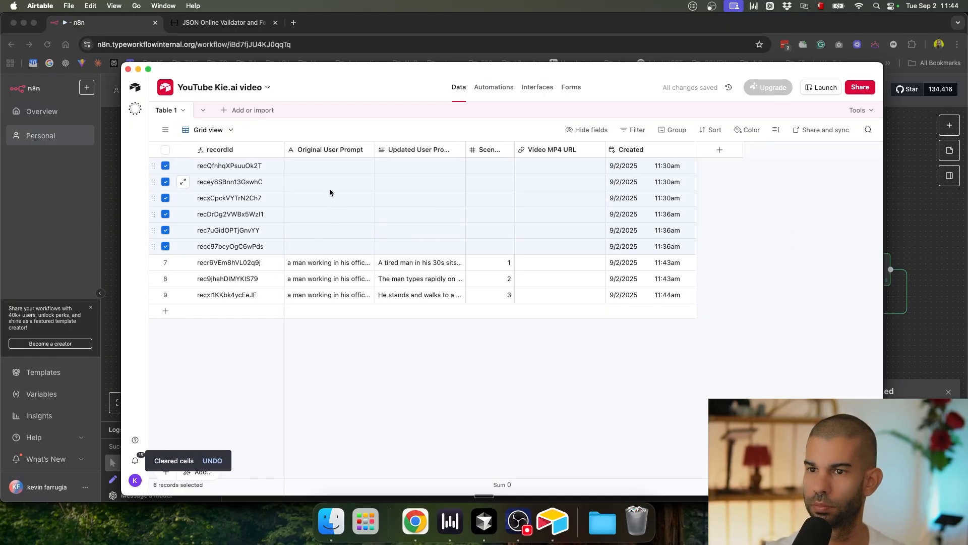
right_click(329, 192)
left_click(353, 218)
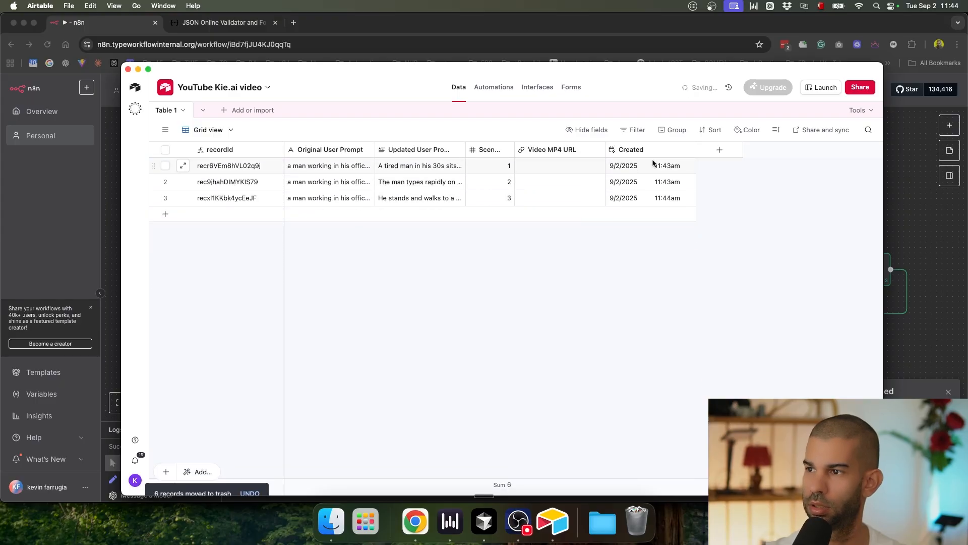
Step: Sort the table by Created, latest first
left_click(712, 131)
left_click(623, 256)
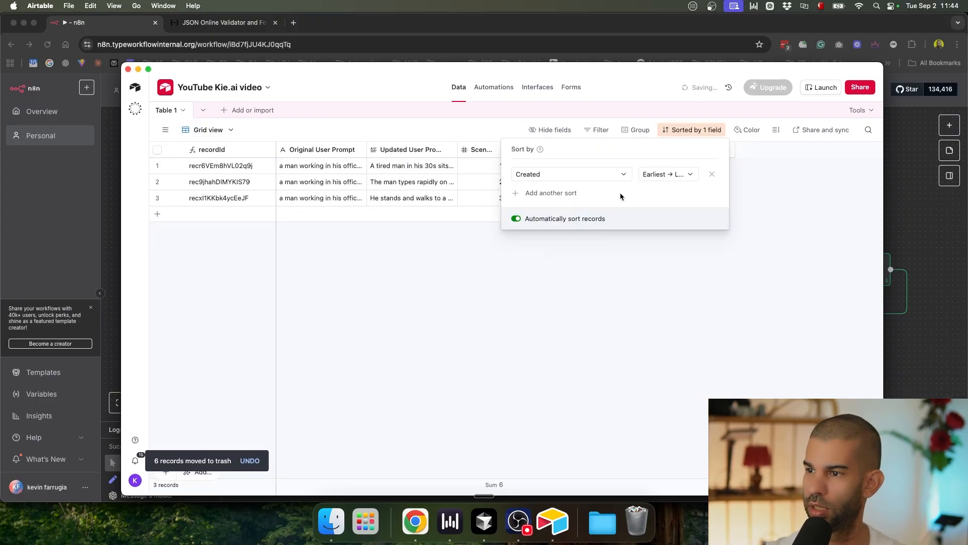
left_click(687, 174)
left_click(683, 207)
left_click(726, 282)
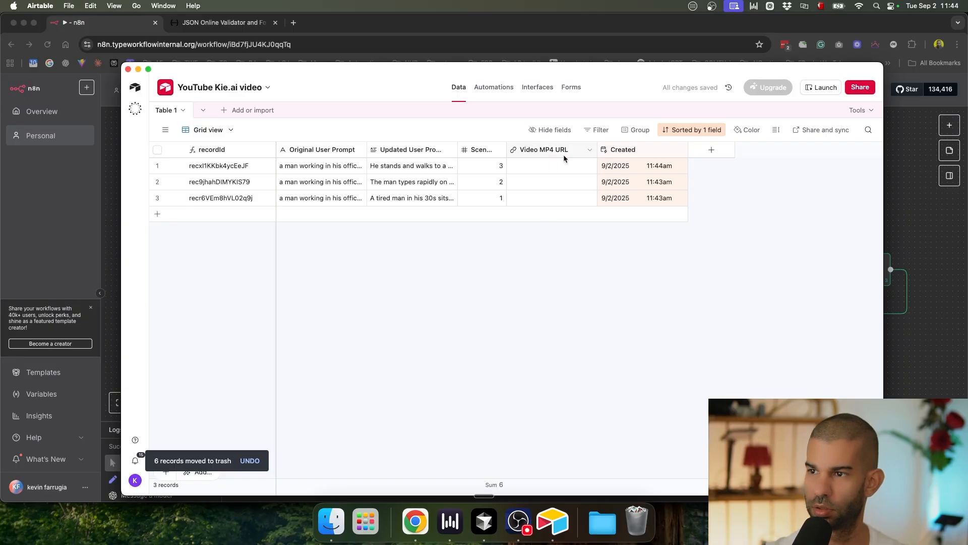
Step: Add a Last modified time field named Last Modified, then view n8n's executions
left_click(711, 150)
type("updated")
key("super+a")
type("last mod")
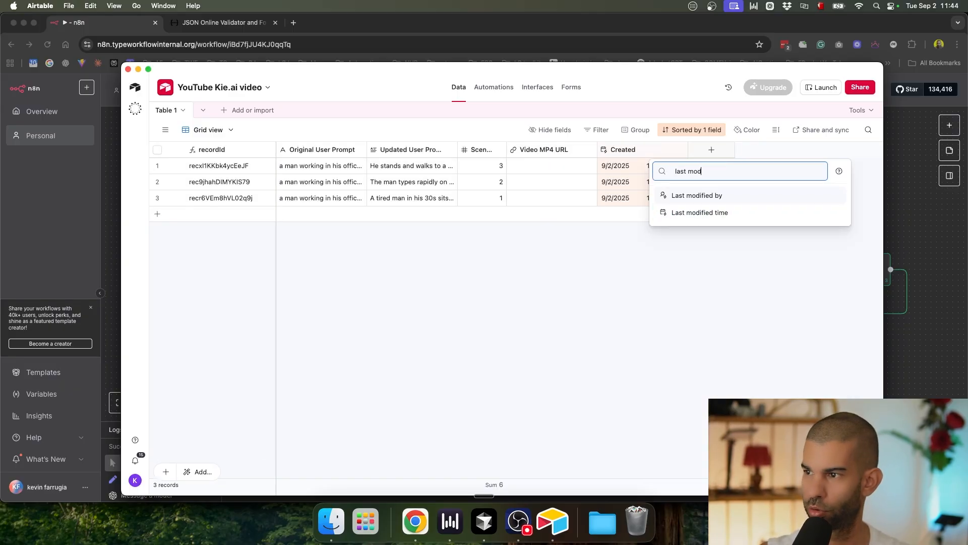
left_click(700, 212)
type("Last Modified")
key("Return")
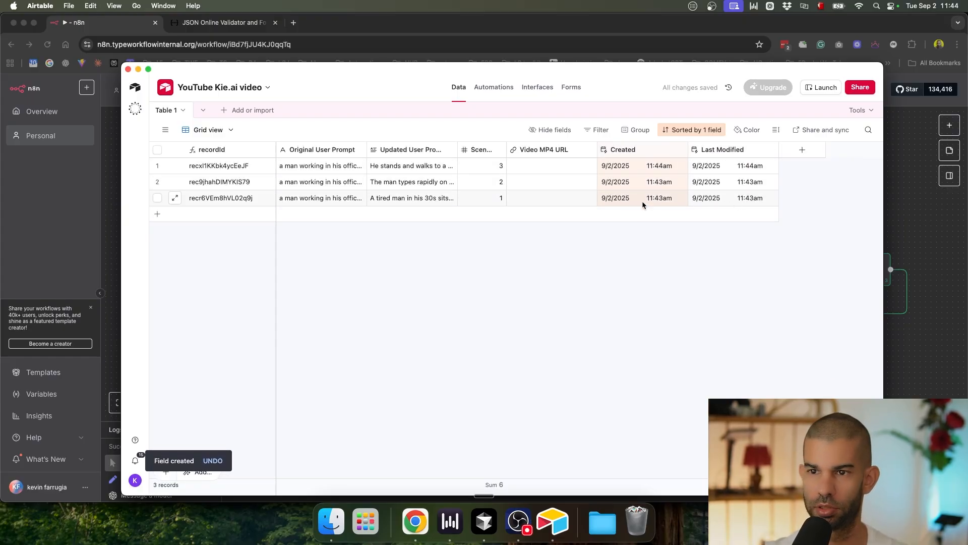
key("super+Tab")
left_click(526, 106)
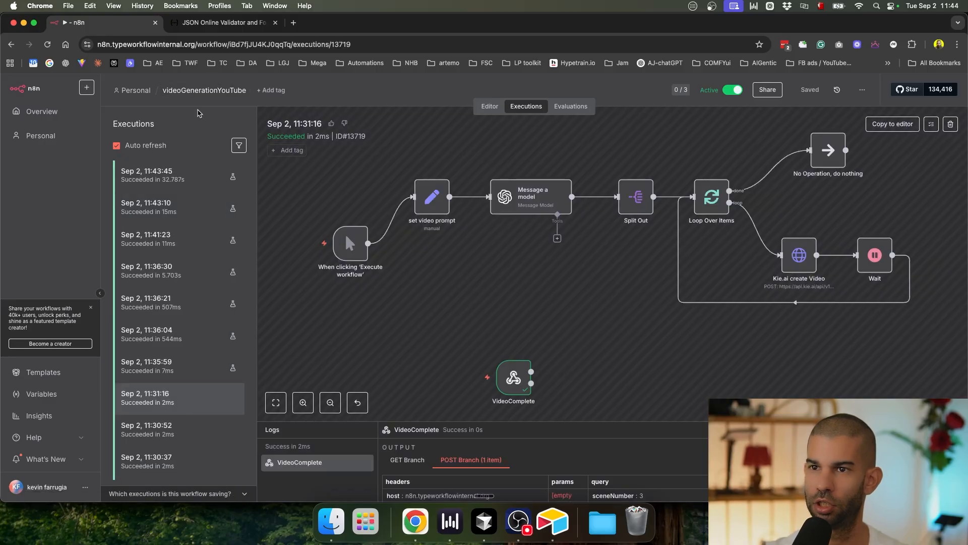
Step: Refresh the Kie.ai Veo 3 logs to see the three new scene tasks, then return to n8n executions
key("ctrl+Up")
left_click(261, 67)
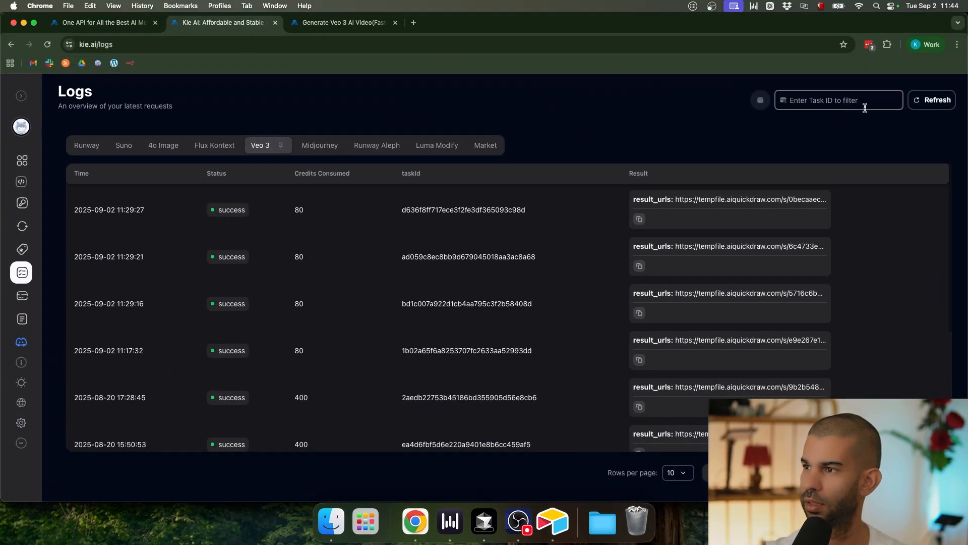
left_click(938, 101)
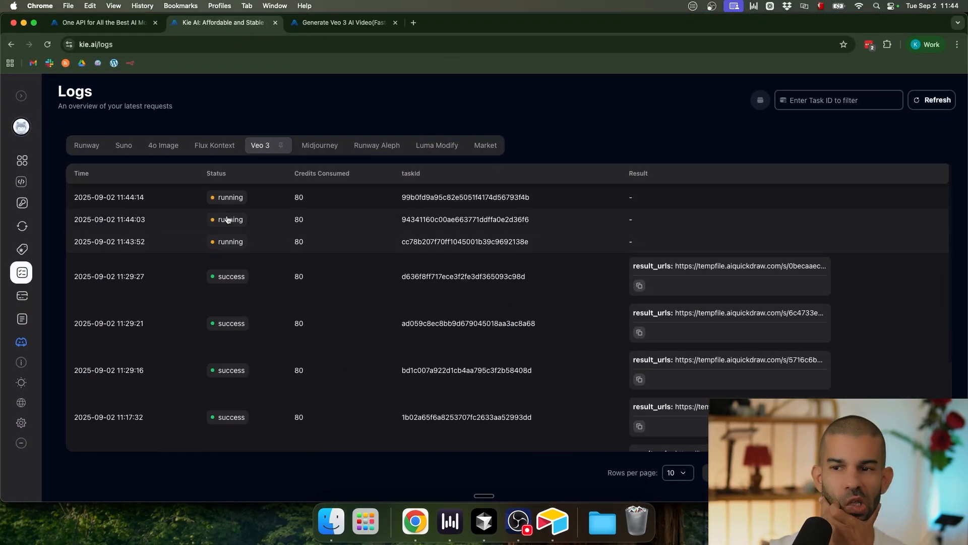
key("ctrl+Up")
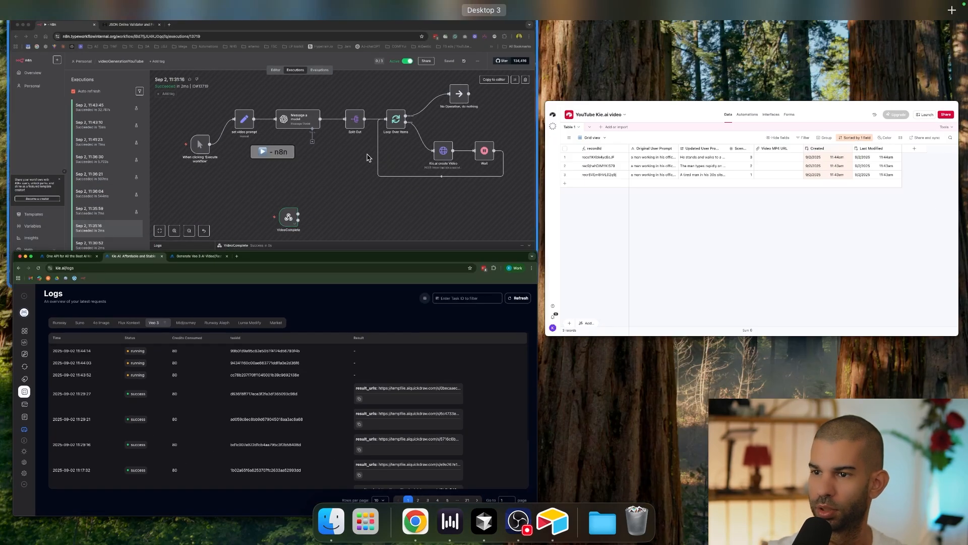
left_click(369, 157)
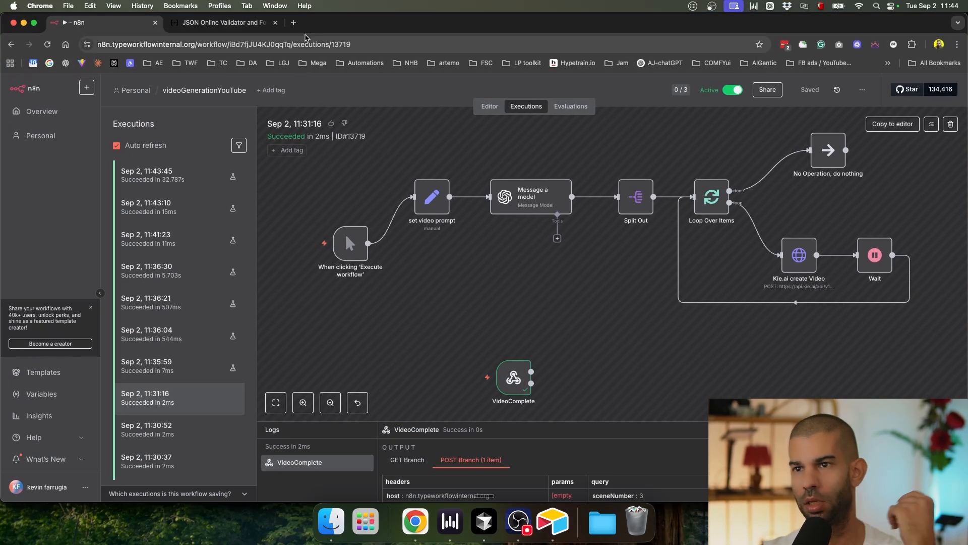
Step: Go to replicate.com, search for 'video concat' and open the lucataco/video-merge model page
left_click(293, 22)
type("replicate.com")
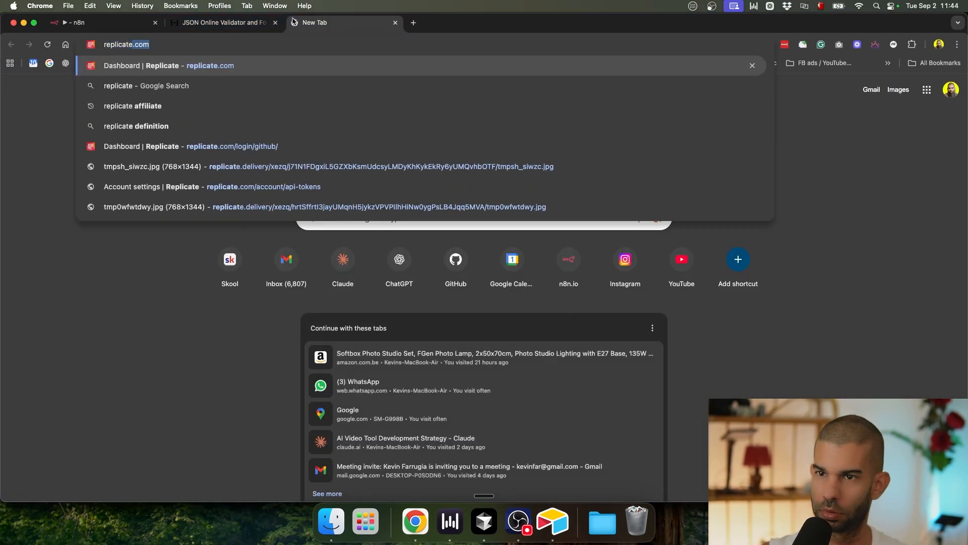
key("Return")
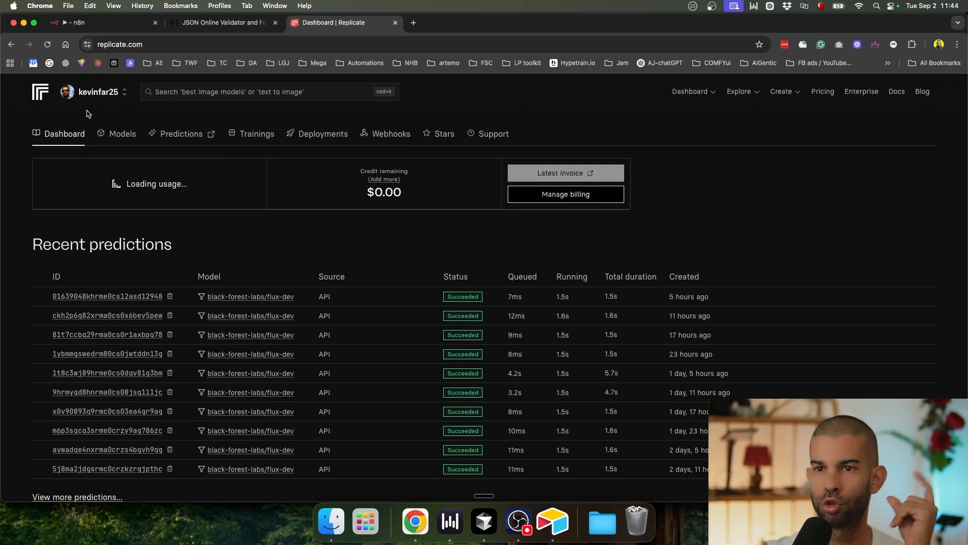
left_click(189, 96)
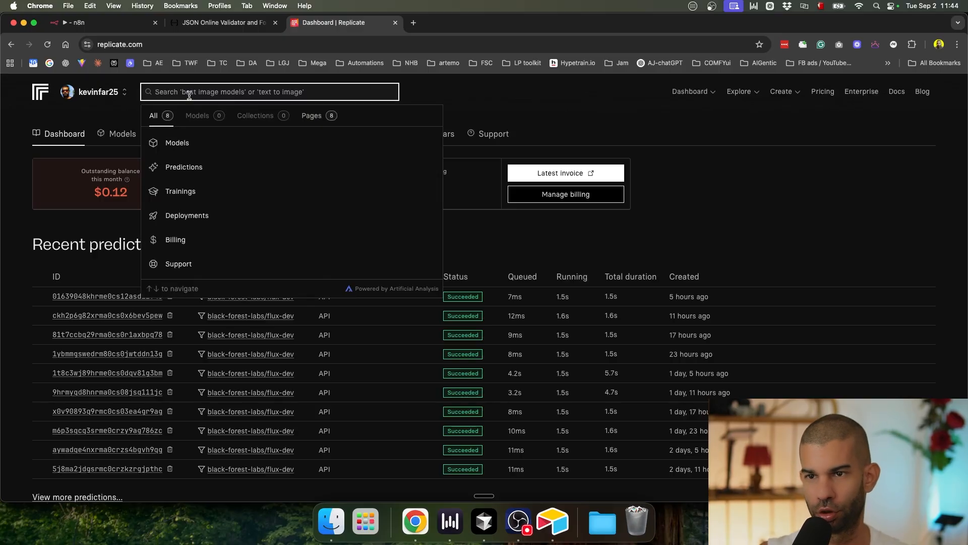
type("video concat")
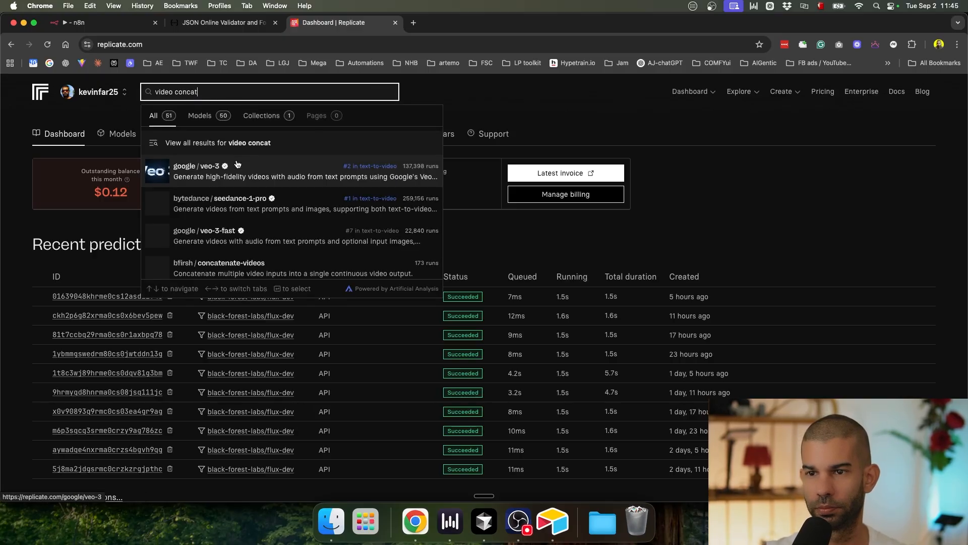
scroll(233, 207, "down", 2)
scroll(232, 213, "down", 3)
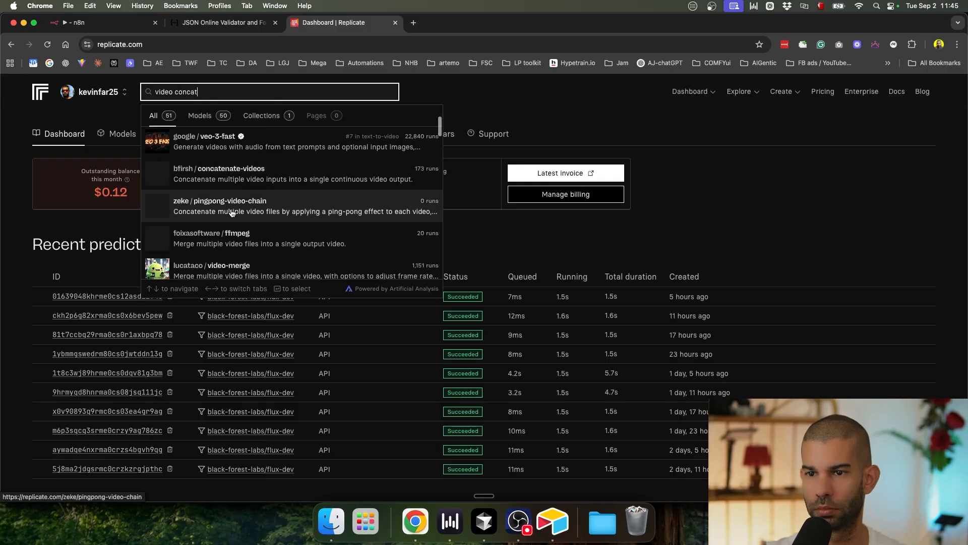
left_click(232, 213)
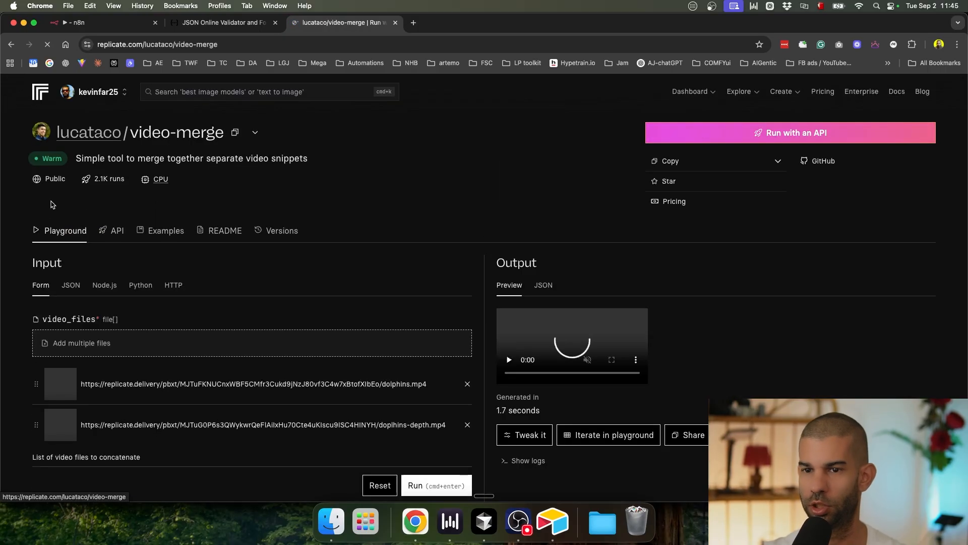
Step: Read through the lucataco/video-merge model description and page
left_click_drag(97, 158, 259, 163)
scroll(282, 166, "down", 3)
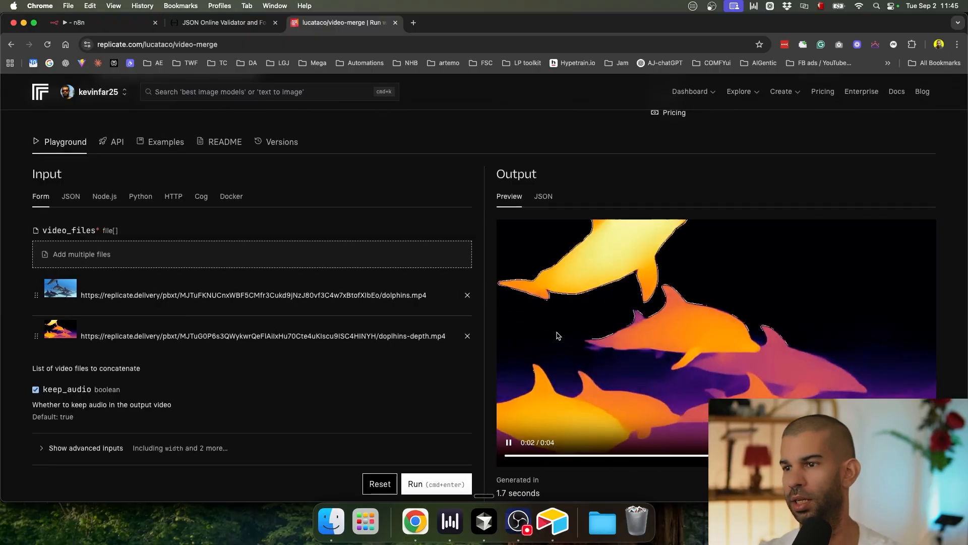
scroll(656, 268, "down", 4)
scroll(658, 266, "up", 7)
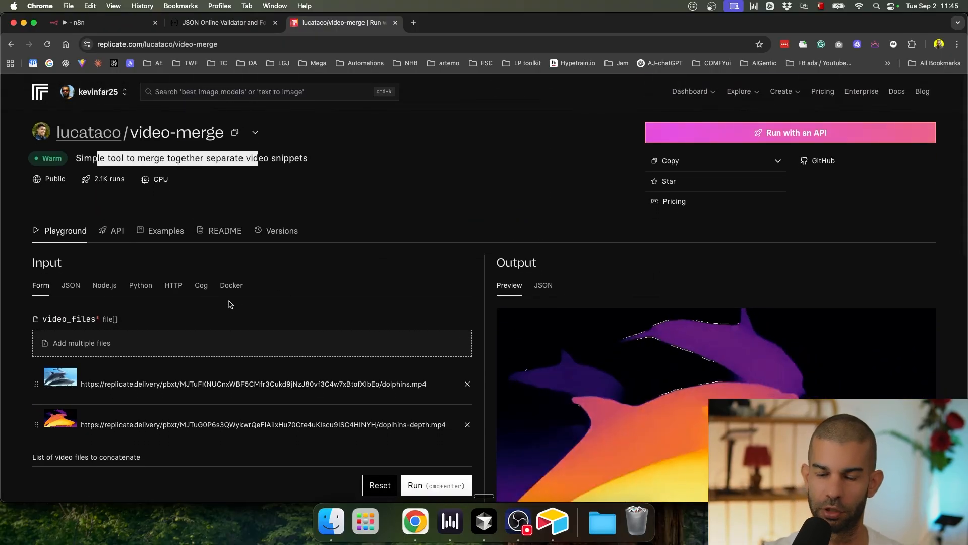
scroll(215, 287, "up", 1)
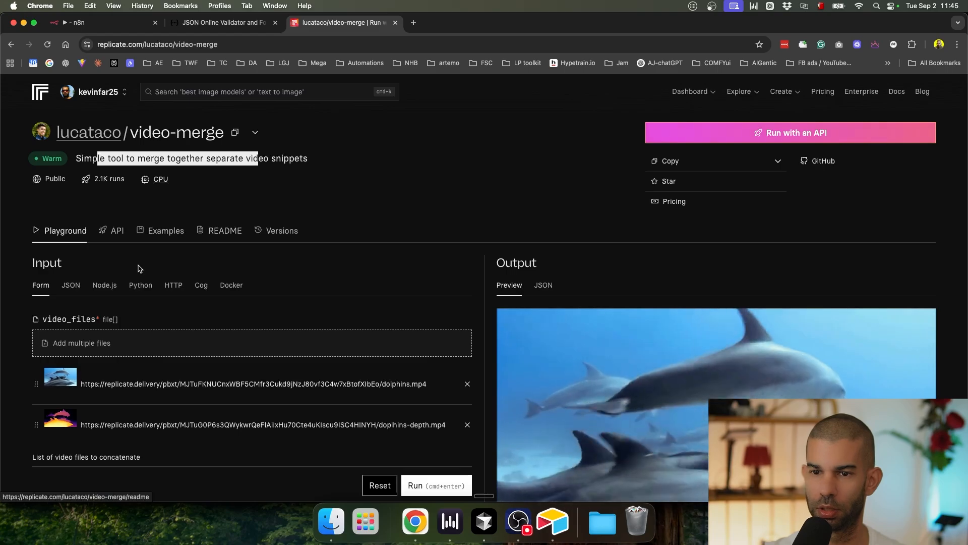
Step: Copy the model's HTTP curl request example and return to the n8n executions view
left_click(70, 284)
scroll(80, 278, "down", 1)
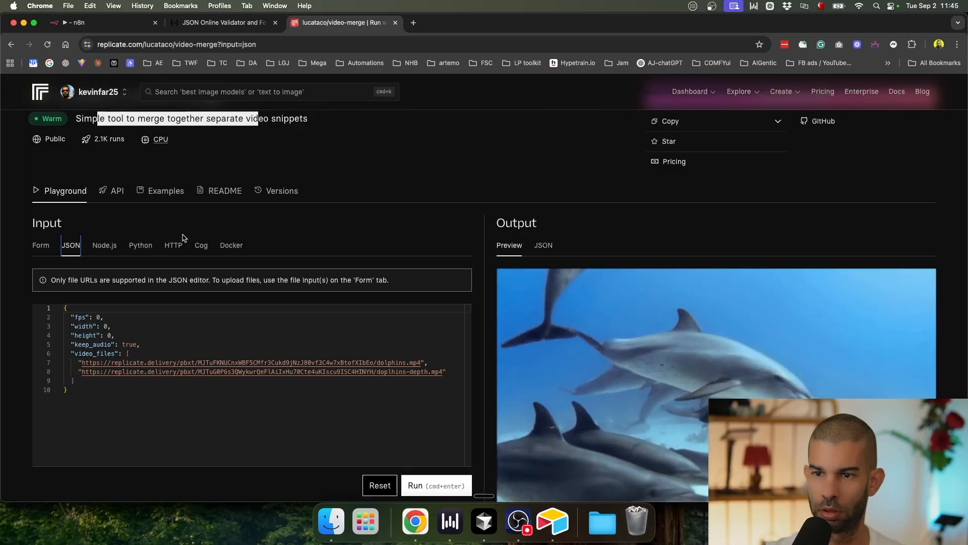
left_click(180, 243)
scroll(353, 262, "down", 2)
left_click(457, 262)
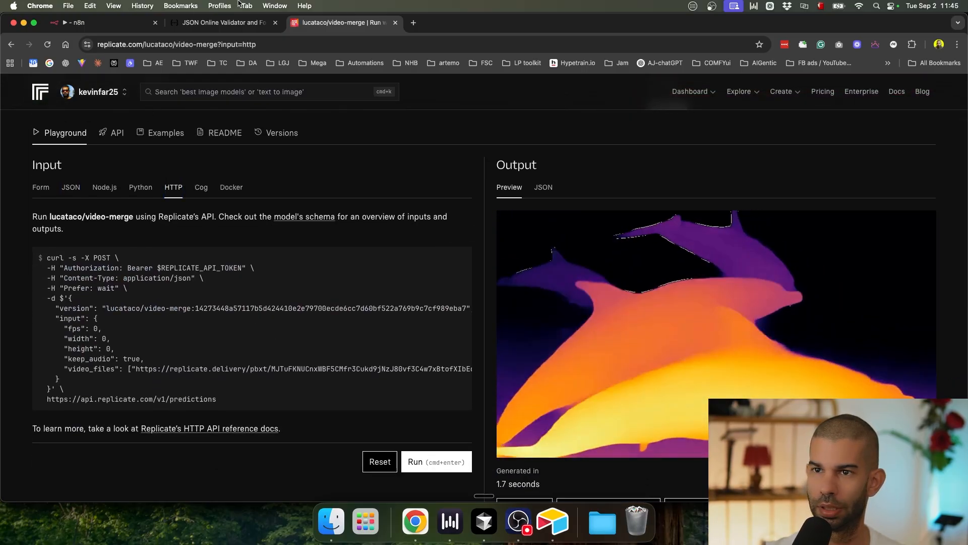
left_click(141, 25)
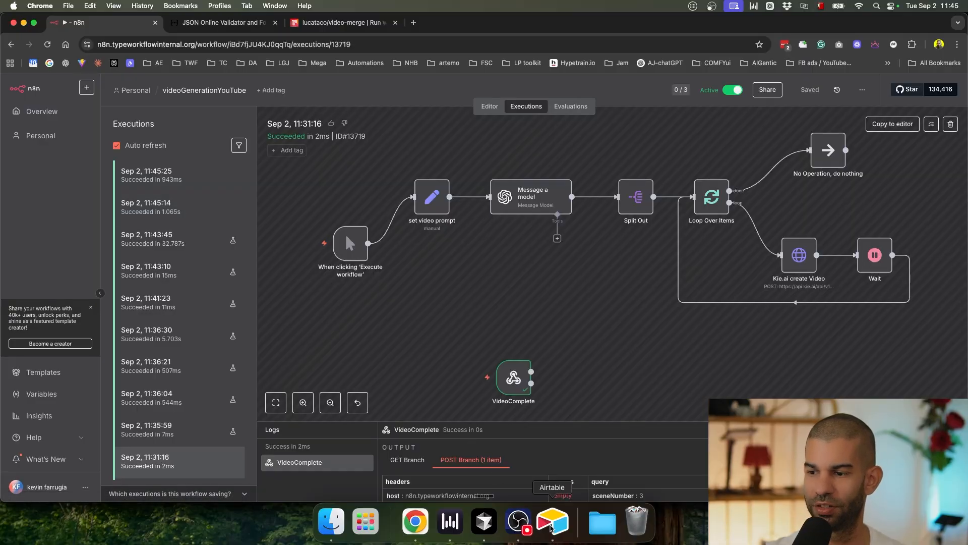
Step: Bring up Airtable, then reload the Kie.ai logs to check the scene tasks' status
left_click(551, 527)
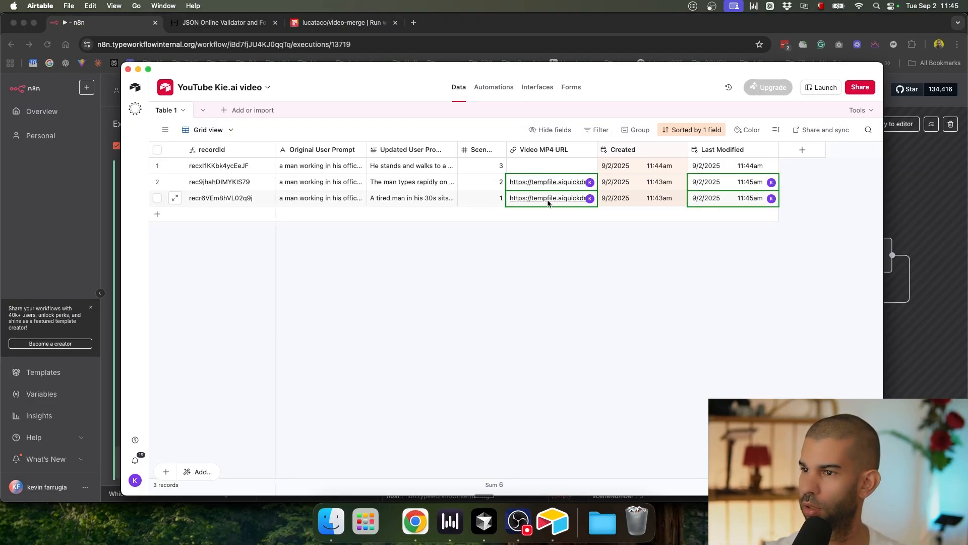
left_click_drag(260, 74, 343, 77)
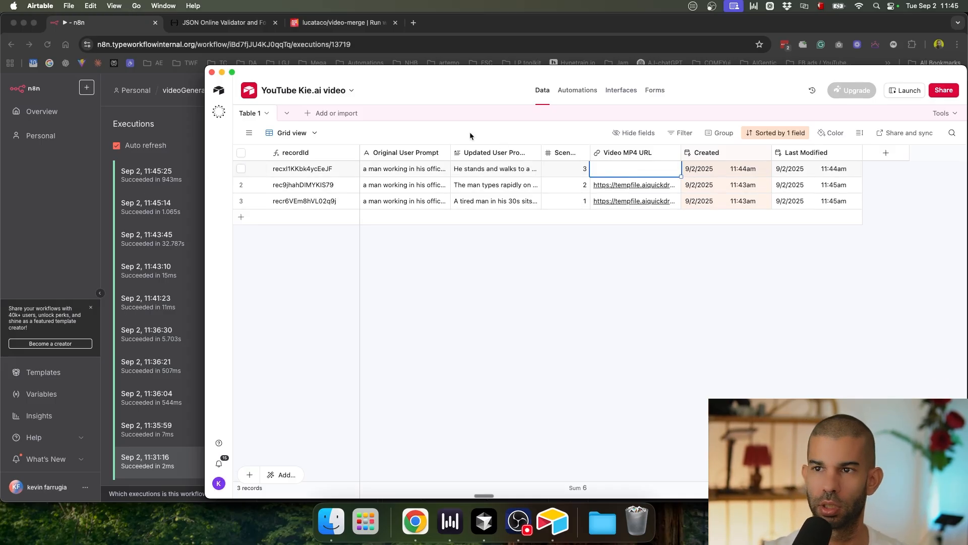
key("super+Tab")
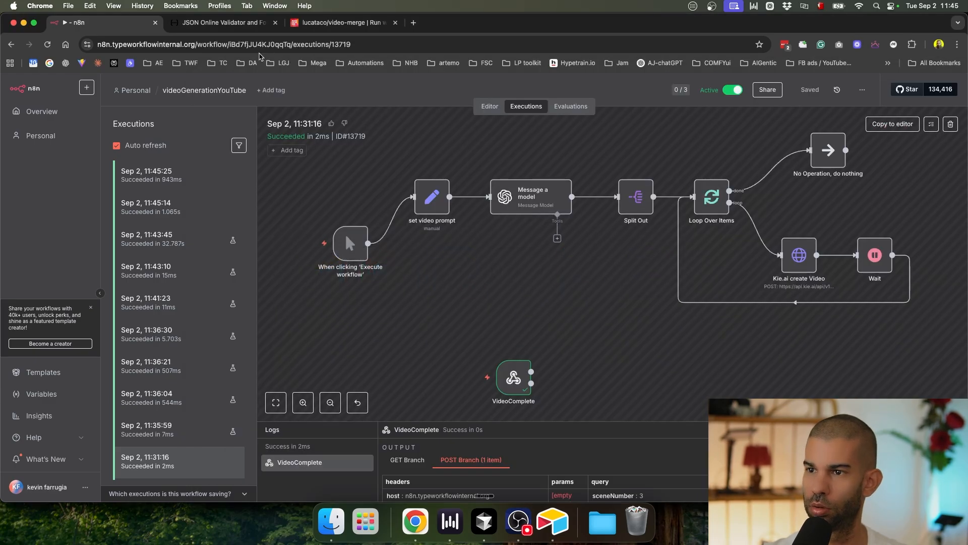
key("ctrl+Up")
left_click(298, 239)
left_click(926, 103)
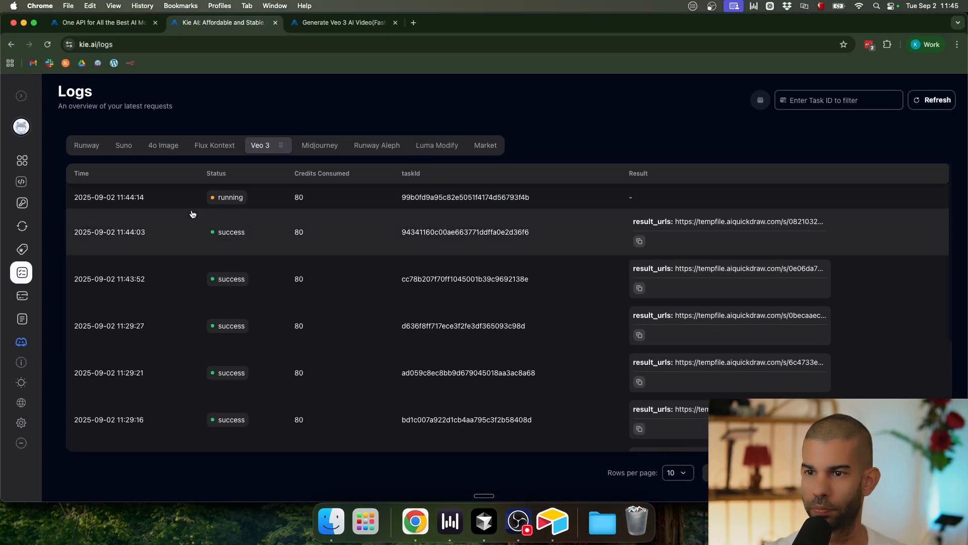
key("super+Tab")
key("super+Tab")
key("super+Tab")
key("super+shift+Tab")
key("super+Tab")
key("super+shift+Tab")
key("ctrl+Up")
left_click(379, 195)
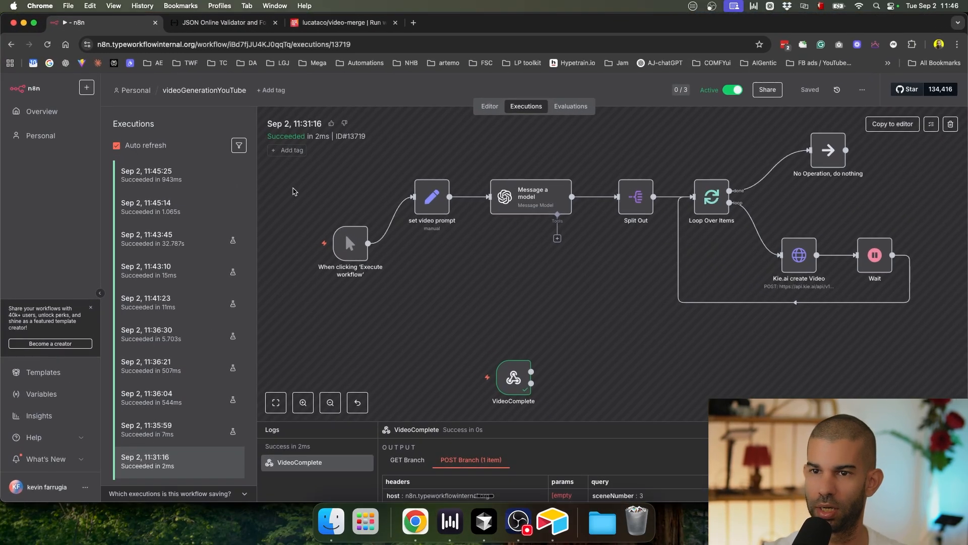
Step: Widen Airtable's Video MP4 URL column to show more of each tempfile link
key("super+Tab")
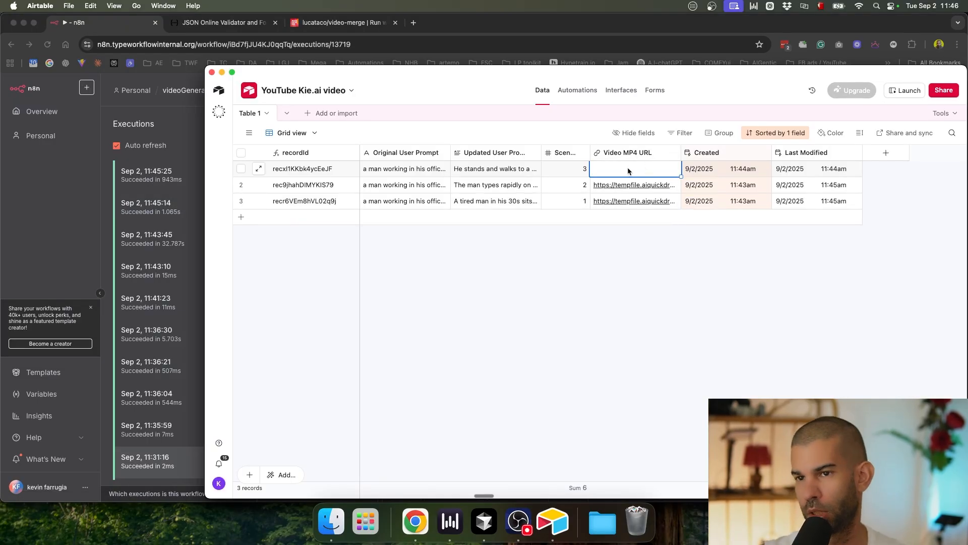
left_click_drag(679, 153, 730, 152)
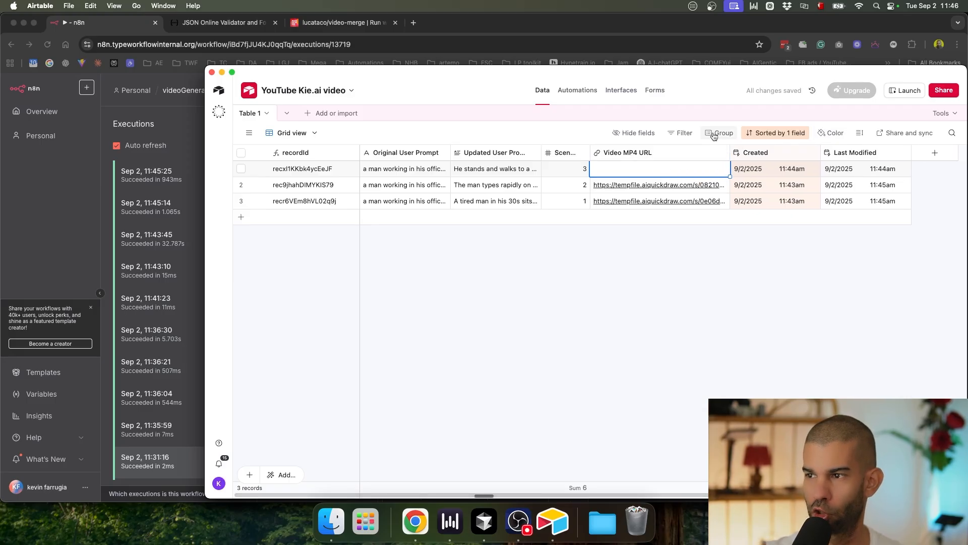
left_click(731, 153)
left_click(712, 236)
left_click_drag(728, 156, 719, 156)
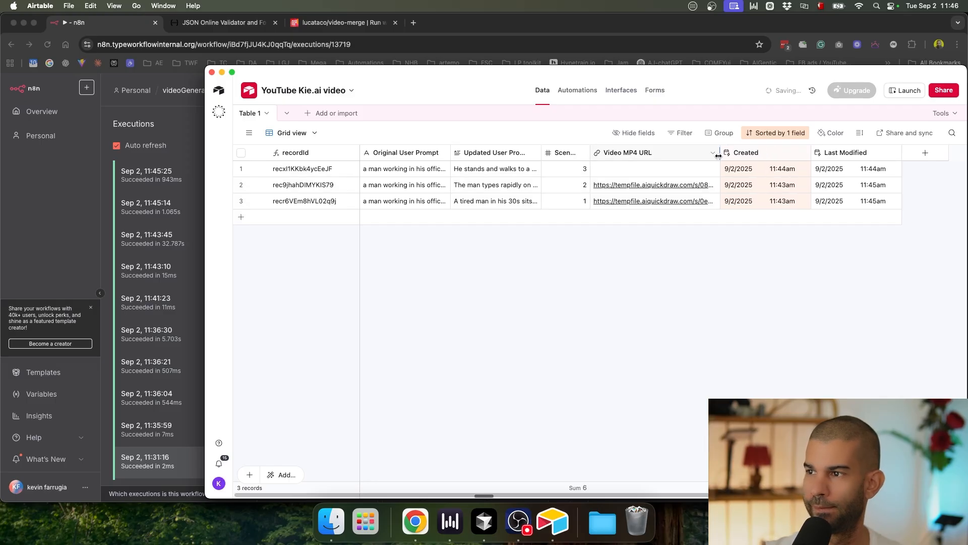
Step: Create a blank table named 'Final videos' and delete its five default fields
left_click(306, 115)
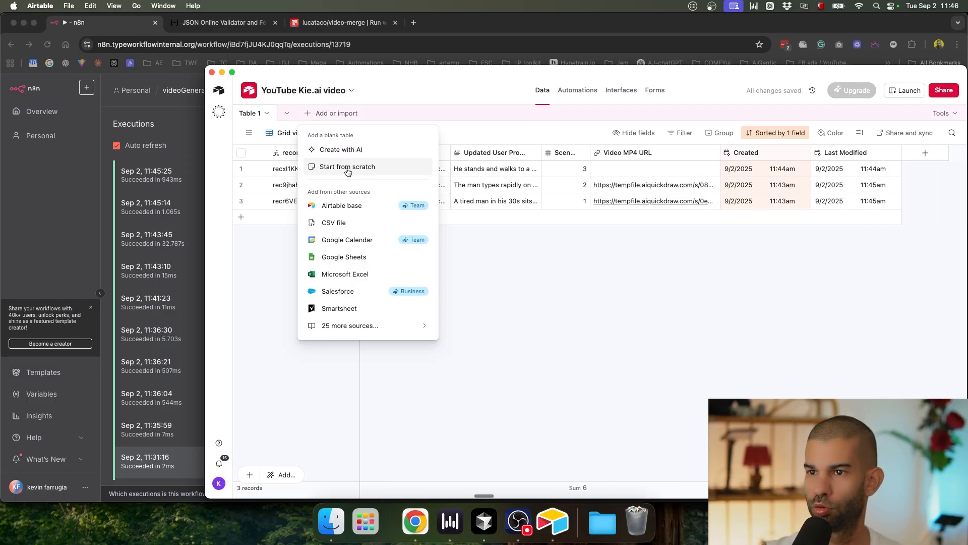
left_click(360, 166)
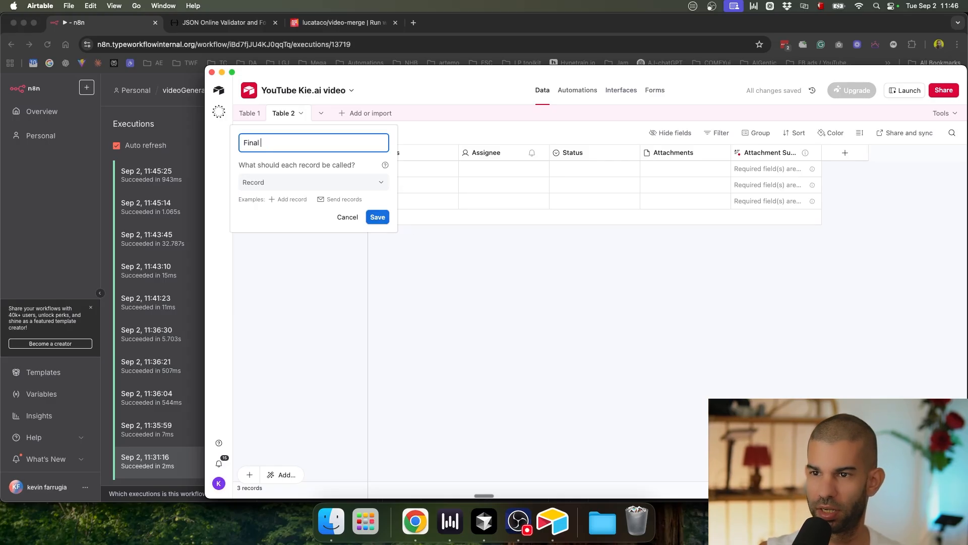
type("Final videos")
key("Return")
left_click(429, 155)
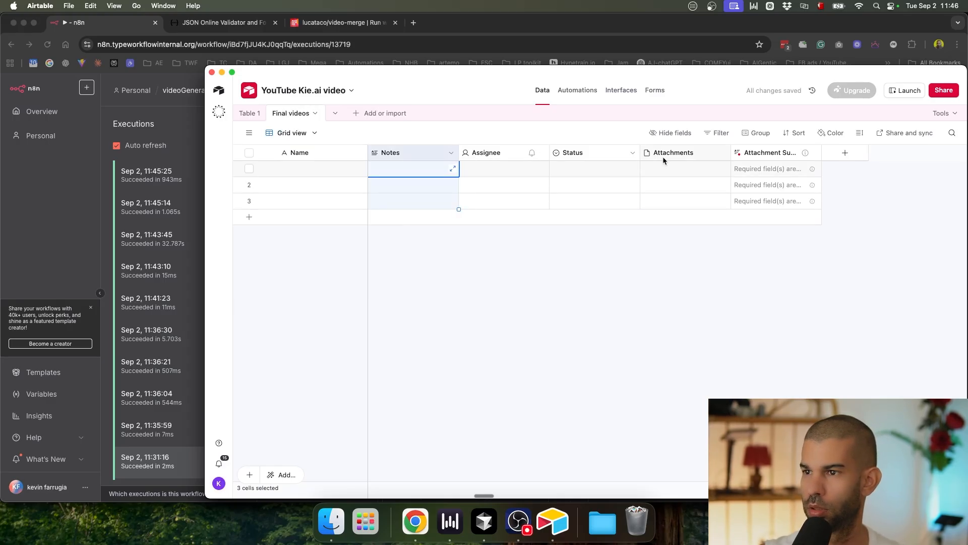
left_click(741, 158, "shift")
right_click(741, 158)
left_click(779, 286)
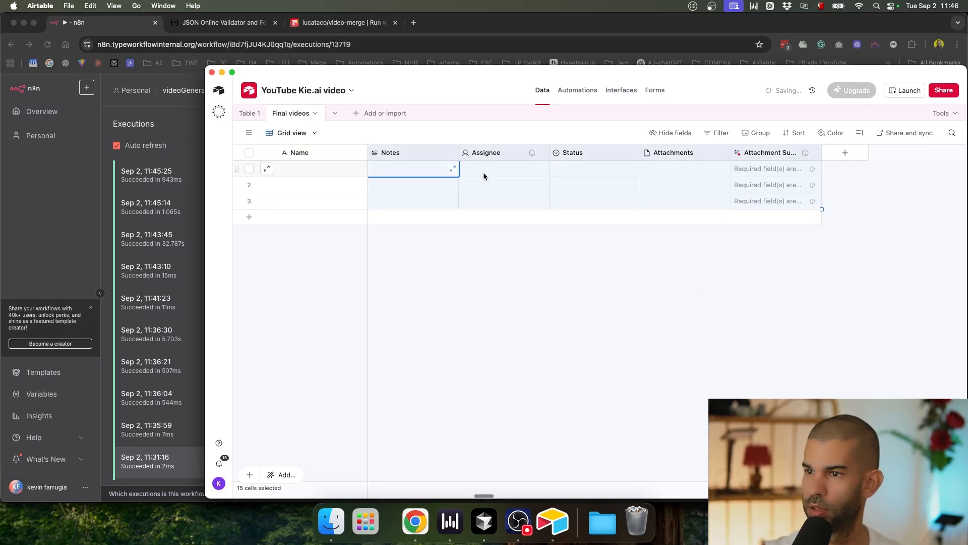
Step: Turn the primary field into a 'recordID' Formula field using RECORD_ID()
double_click(325, 158)
type("recordID")
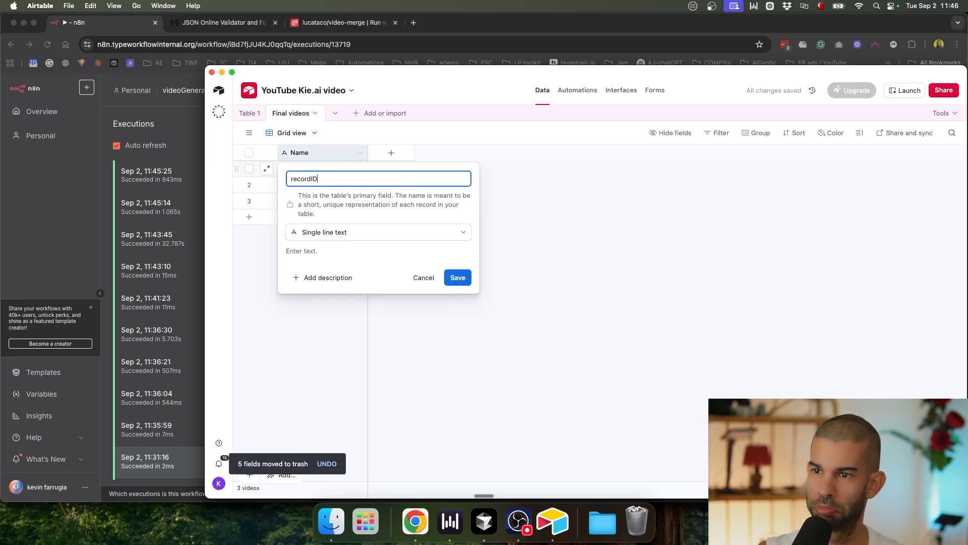
left_click(359, 232)
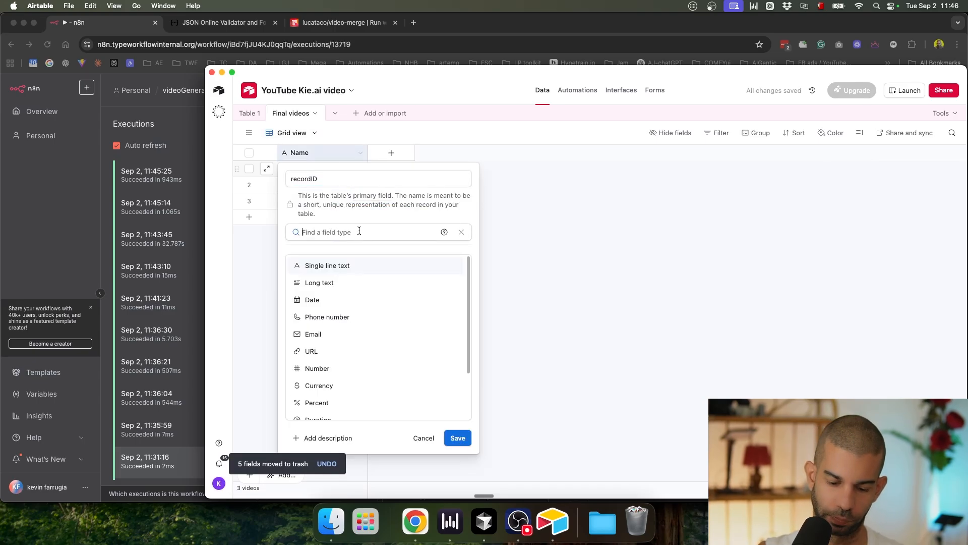
type("for")
key("Return")
left_click(364, 279)
type("-=rec")
key("super+a")
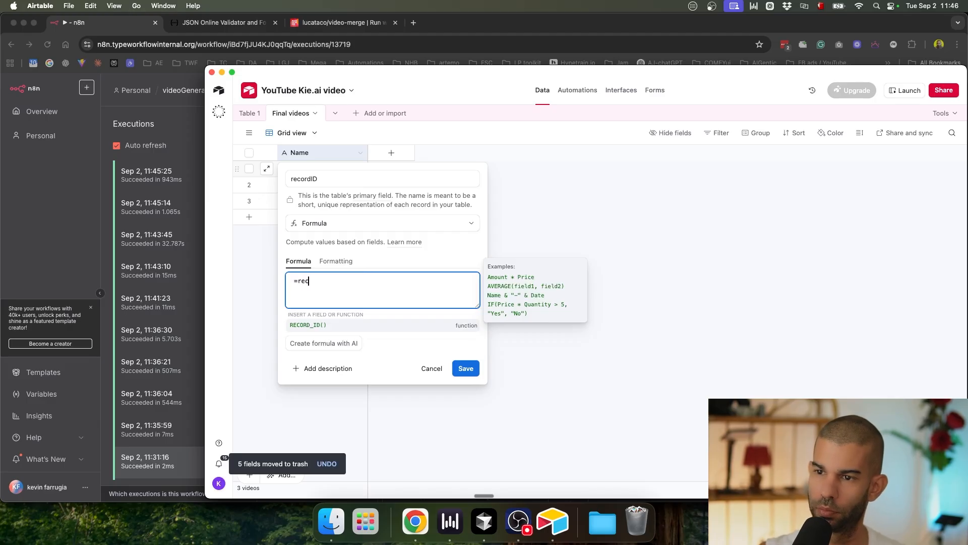
key("Tab")
left_click(472, 344)
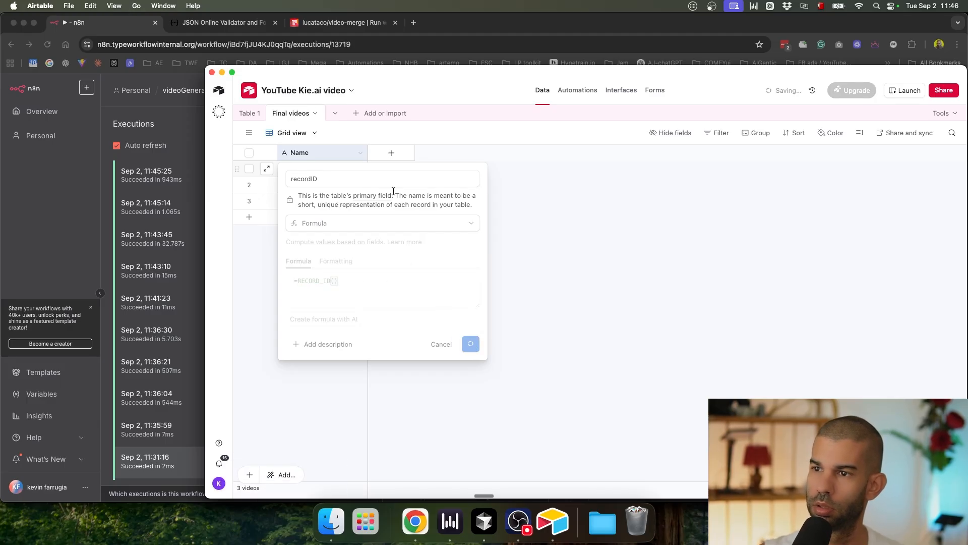
Step: Add a 'Final Video' Attachment field, widen its column, and return to n8n
left_click(391, 152)
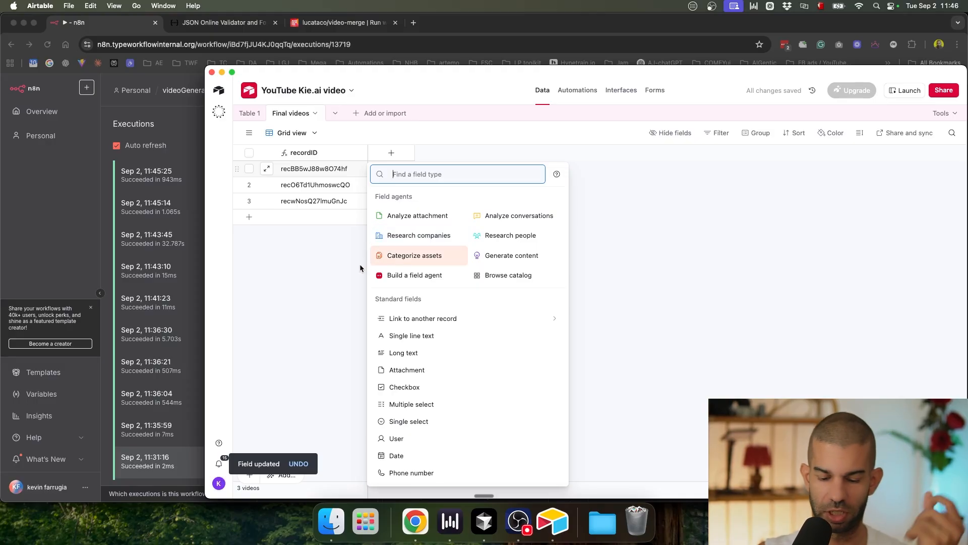
type("attache")
key("BackSpace")
left_click(391, 260)
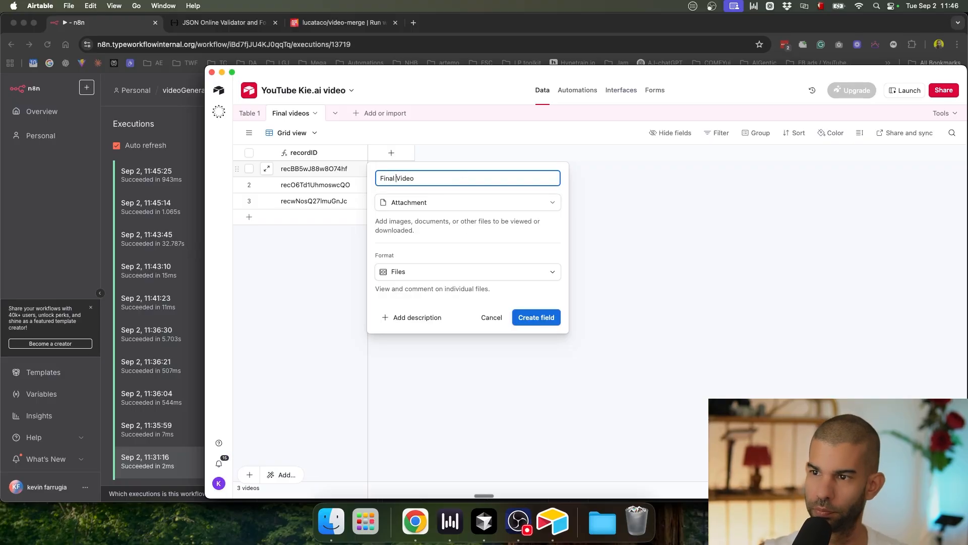
left_click(541, 319)
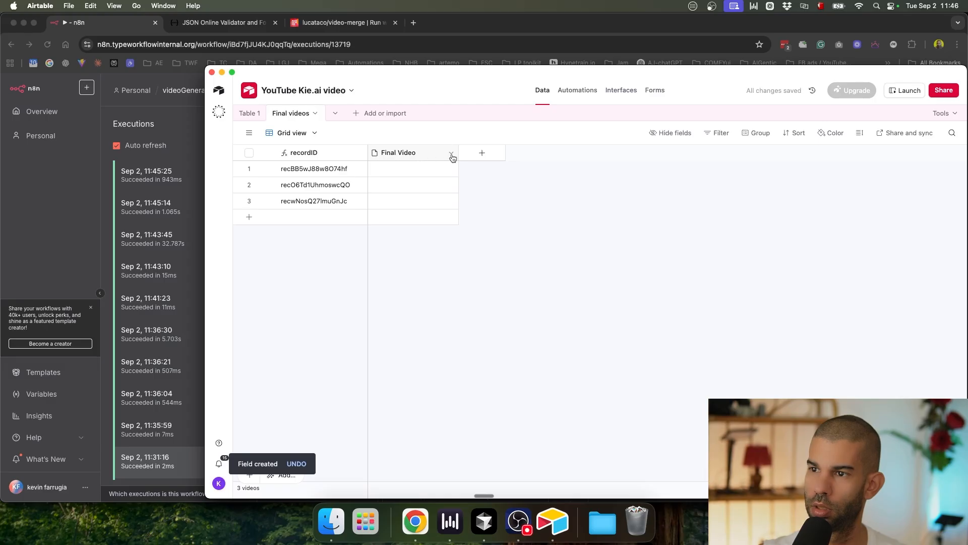
left_click_drag(459, 152, 495, 154)
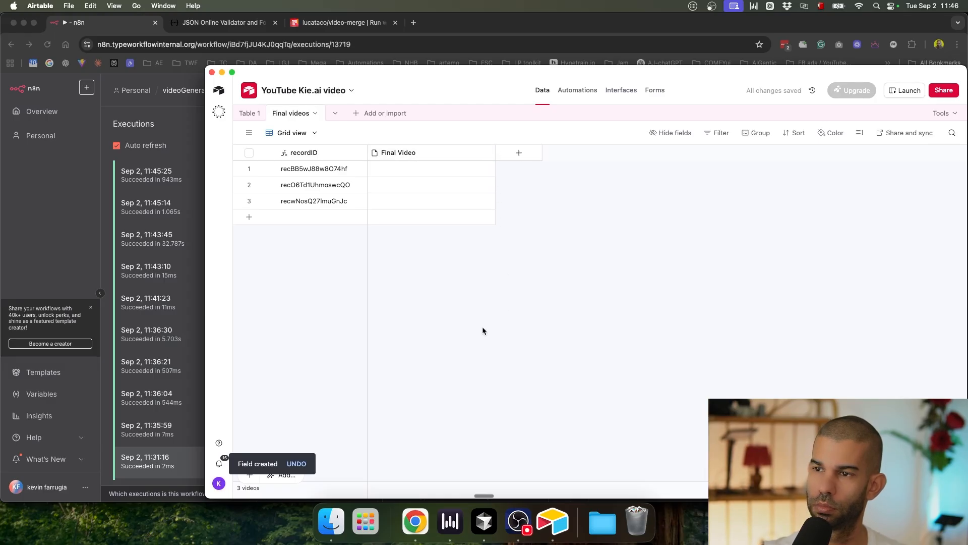
left_click(250, 132)
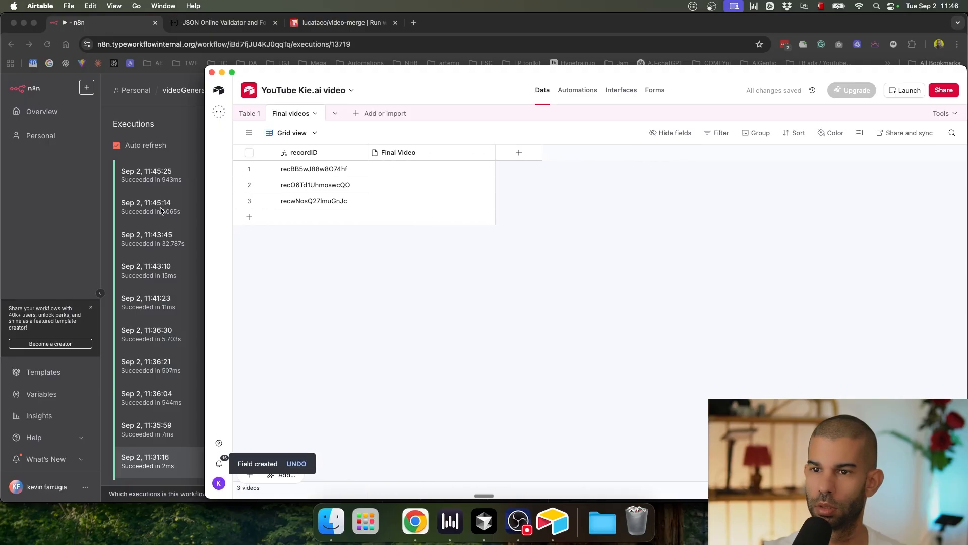
left_click(47, 227)
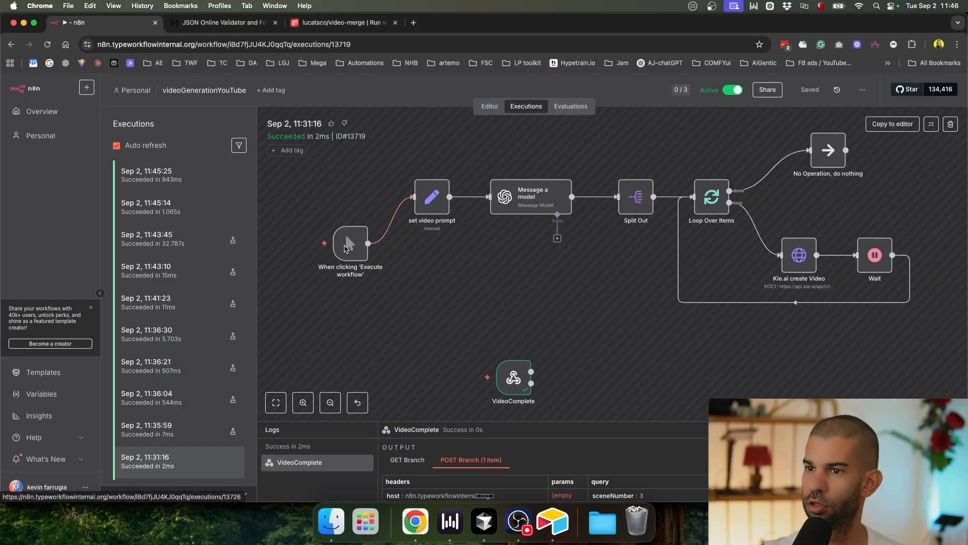
Step: Refresh the Kie.ai Veo 3 logs to check the scene tasks, then return to n8n
key("ctrl+Up")
left_click(387, 197)
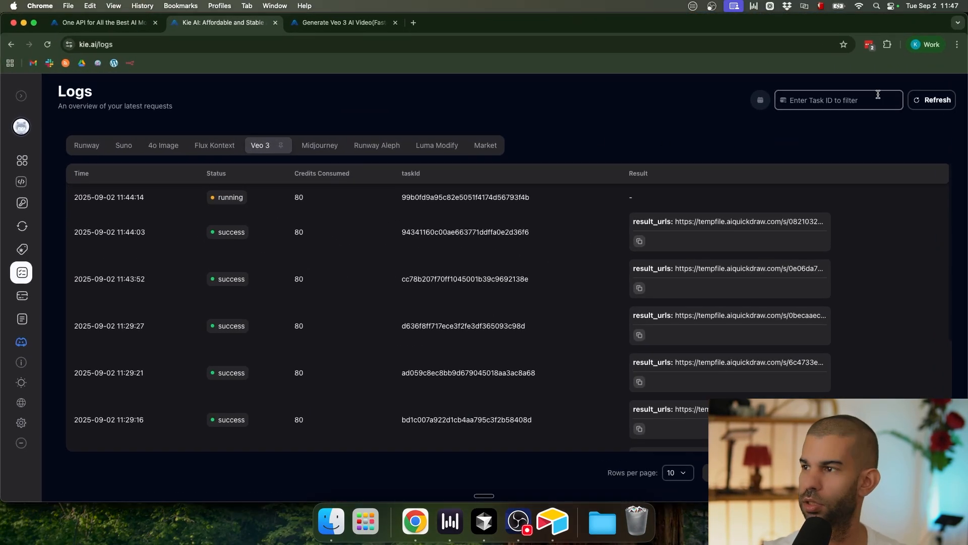
left_click(923, 100)
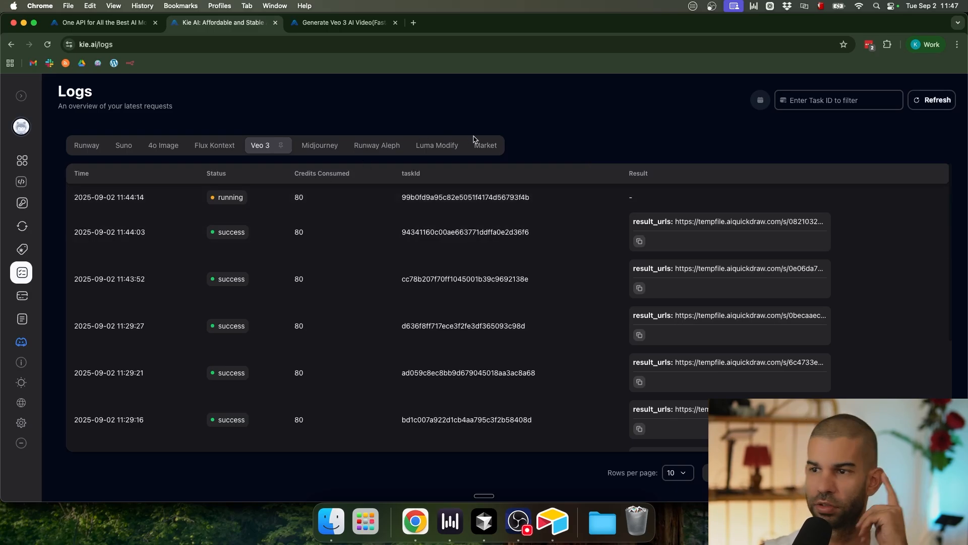
key("ctrl+Up")
left_click(355, 160)
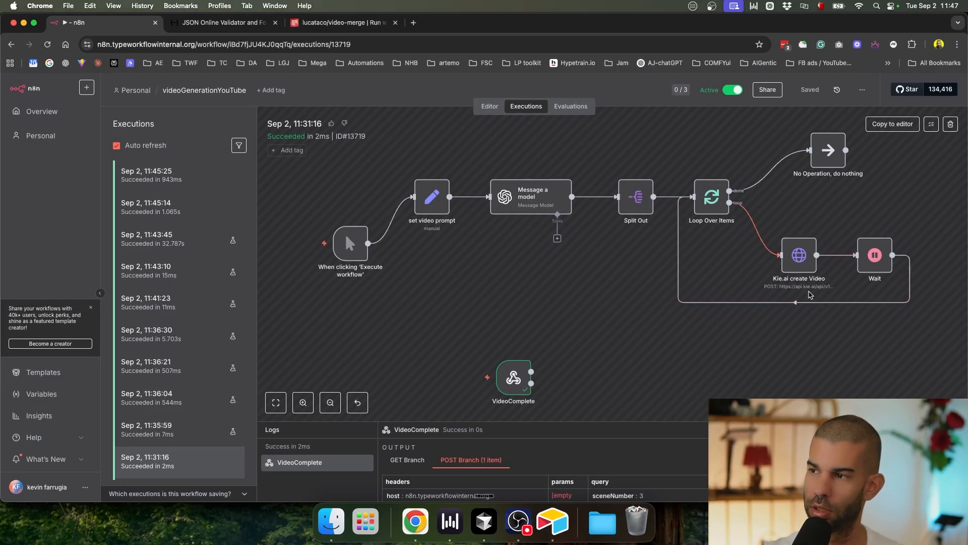
Step: Reload the Kie.ai logs until the final scene task succeeds, then bring n8n forward
key("ctrl+Up")
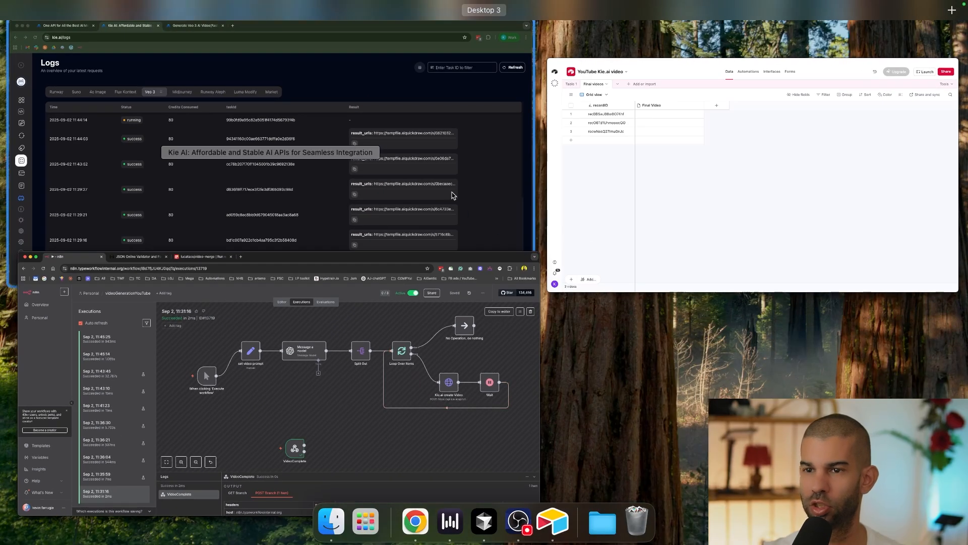
left_click(454, 167)
left_click(913, 103)
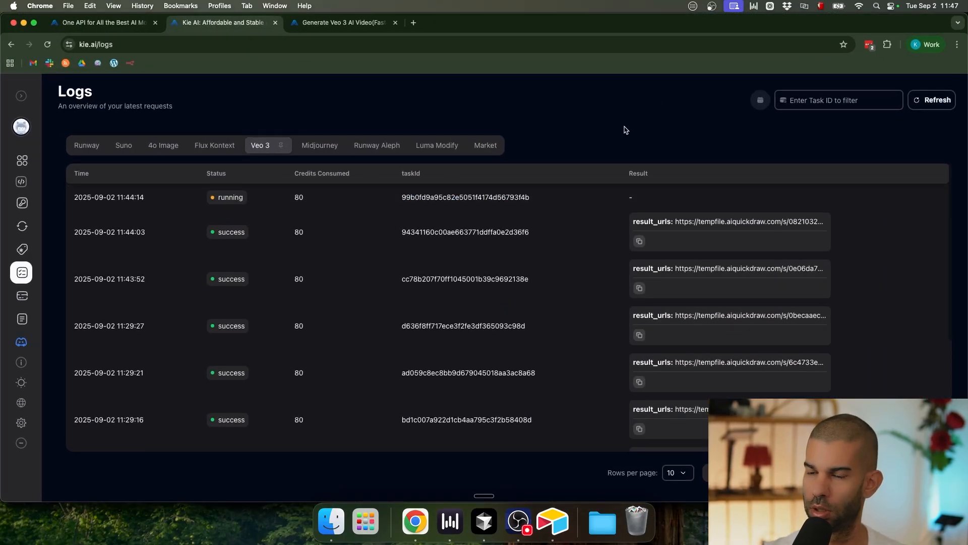
left_click(932, 100)
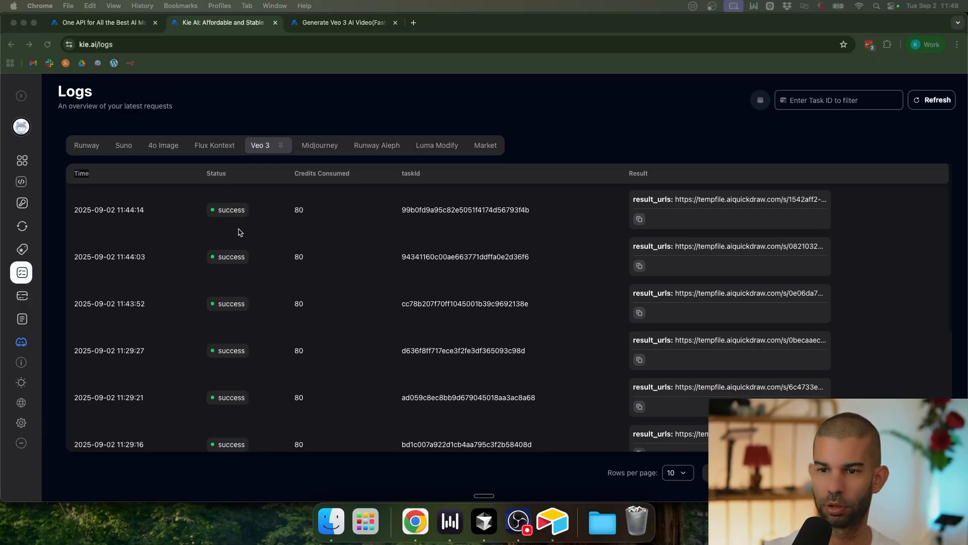
key("ctrl+Up")
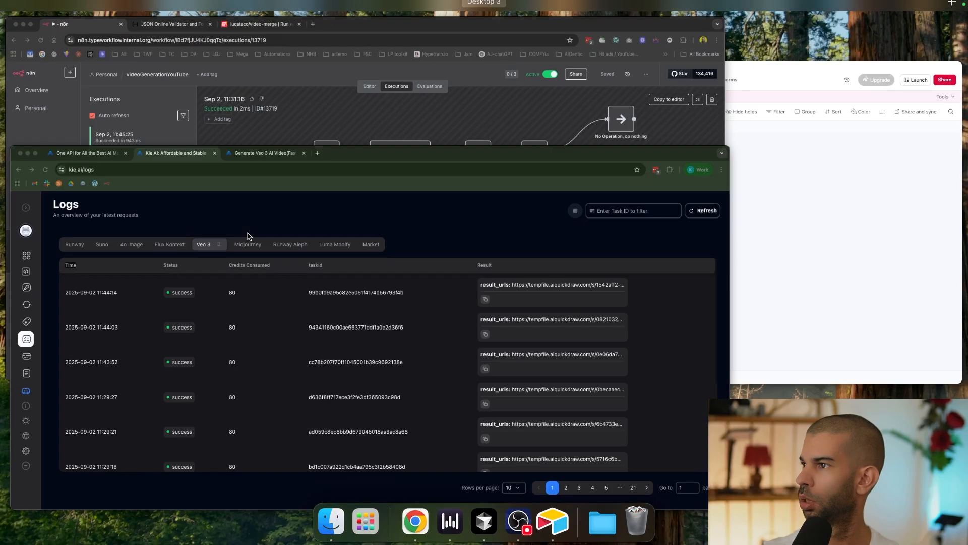
left_click(379, 187)
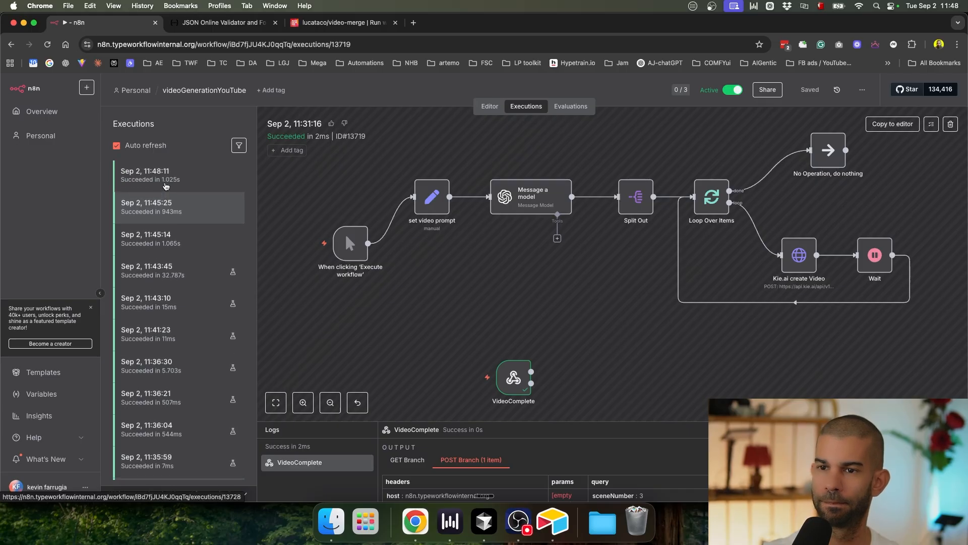
Step: Open the 11:48:11 execution and widen Airtable Table 1's Video MP4 URL column
left_click(165, 186)
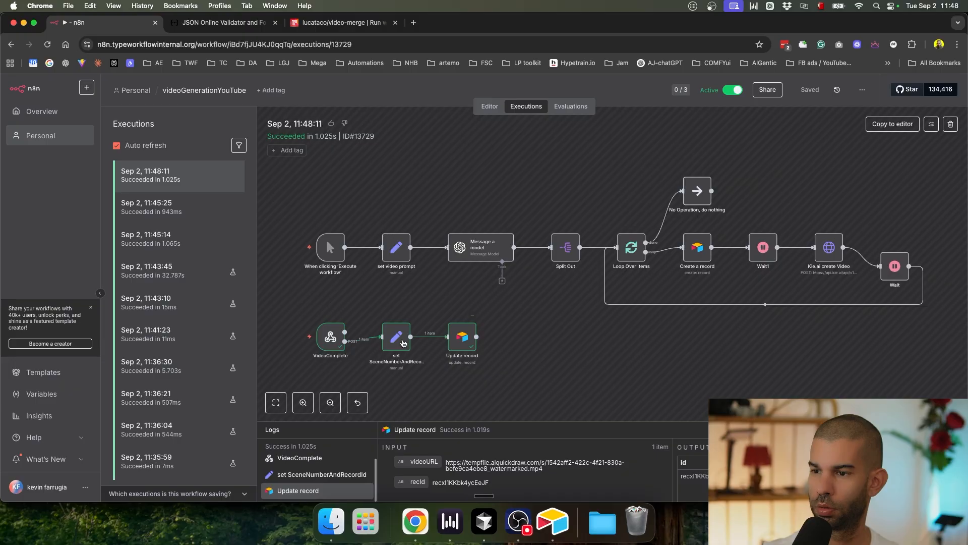
key("super+Tab")
key("super+Tab")
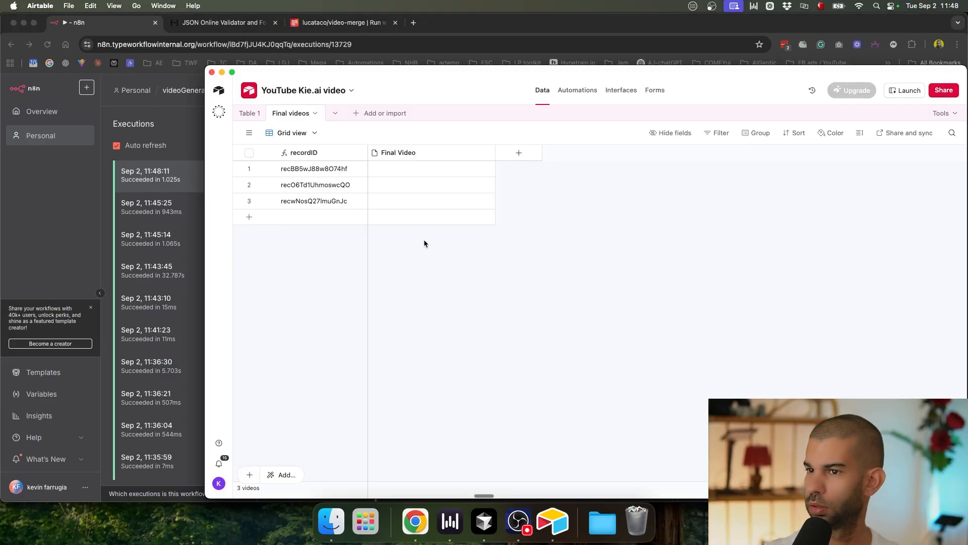
left_click(250, 113)
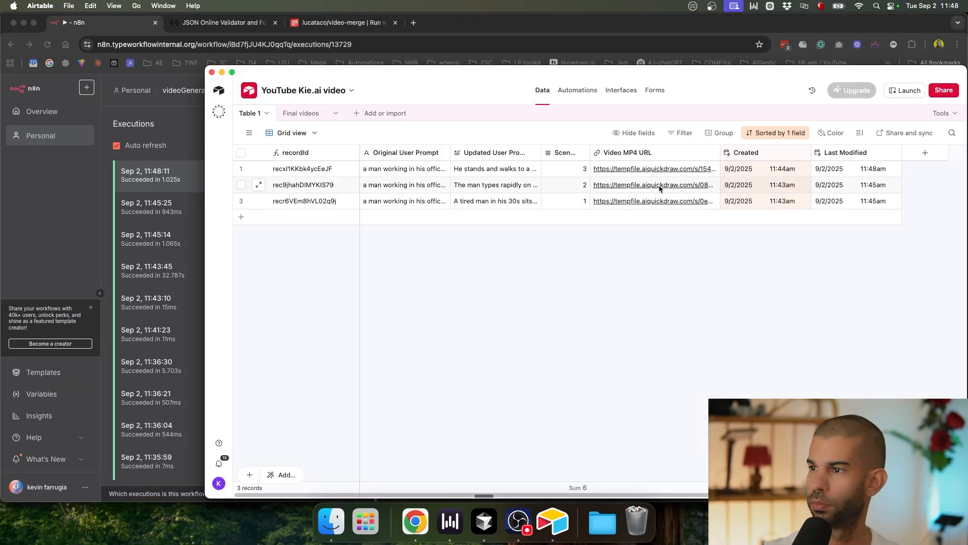
left_click(866, 171)
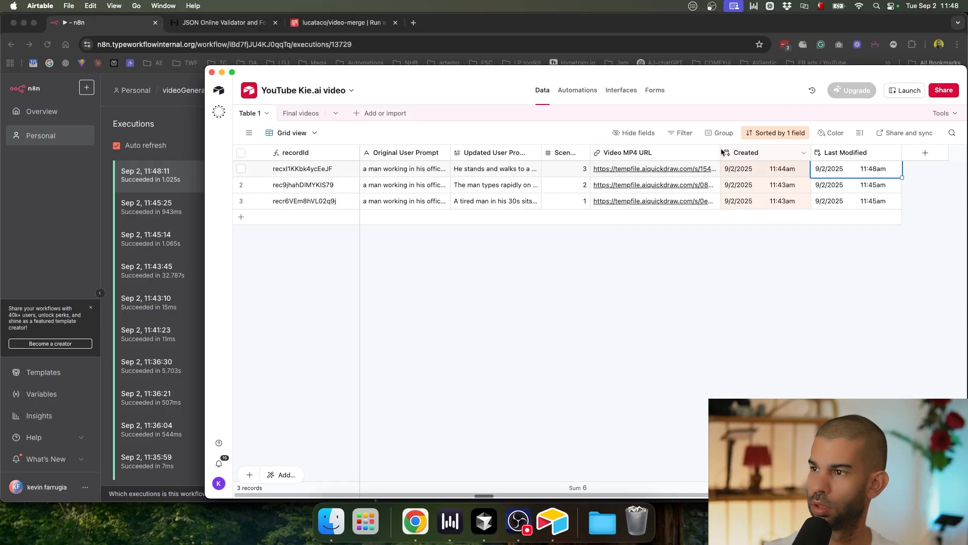
left_click_drag(720, 150, 777, 152)
Step: Copy row 3's Video MP4 URL into a new browser tab to view the scene 1 video
left_click(691, 203)
key("cmd+c")
key("cmd+Tab")
key("cmd+t")
key("cmd+v")
key("Return")
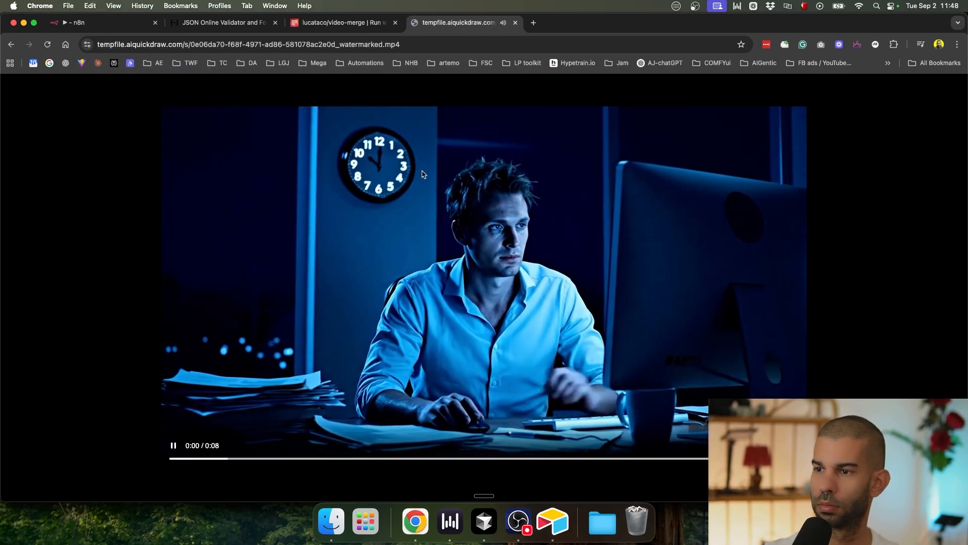
key("cmd+w")
Step: Copy row 2's Video MP4 URL into a new tab and play the scene 2 video
key("cmd+Tab")
left_click(664, 186)
key("cmd+c")
key("cmd+Tab")
key("cmd+t")
key("cmd+v")
key("Return")
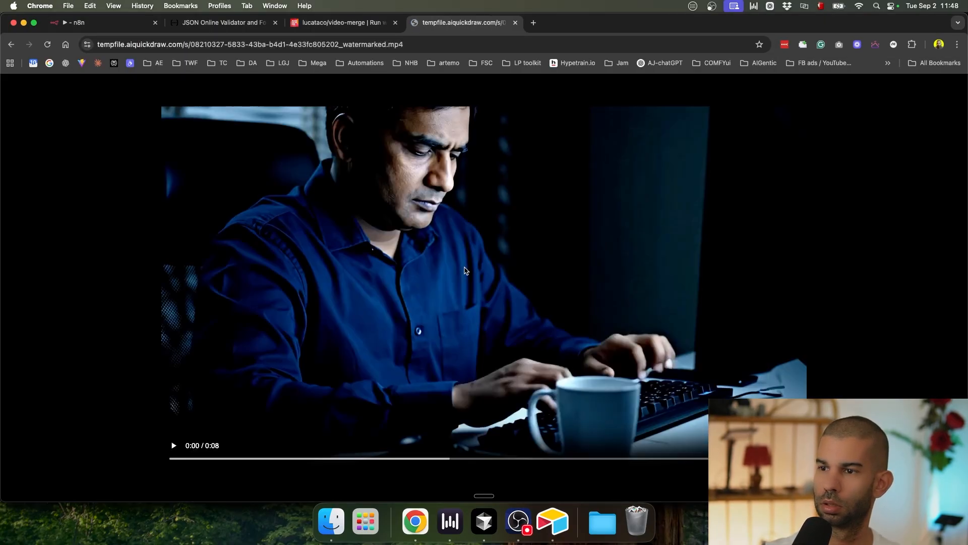
left_click(465, 271)
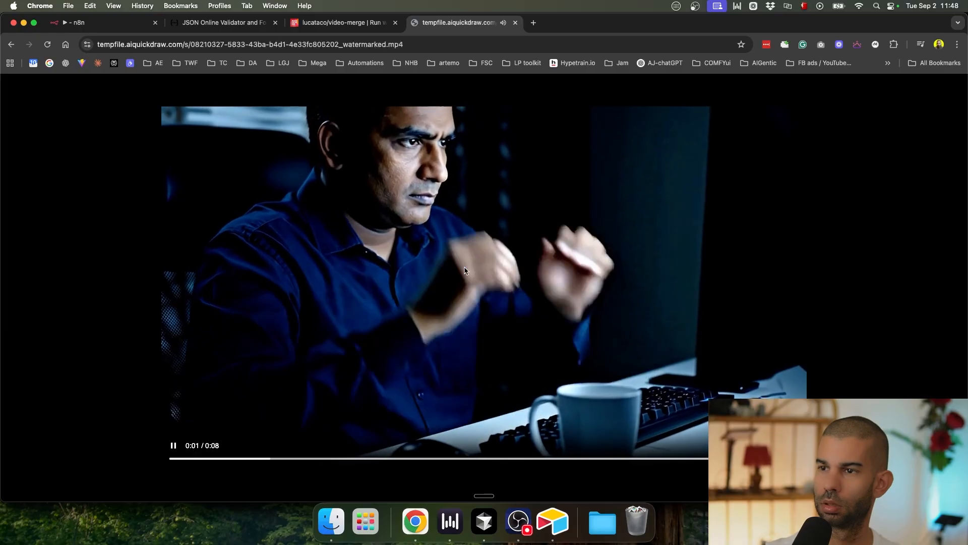
key("super+w")
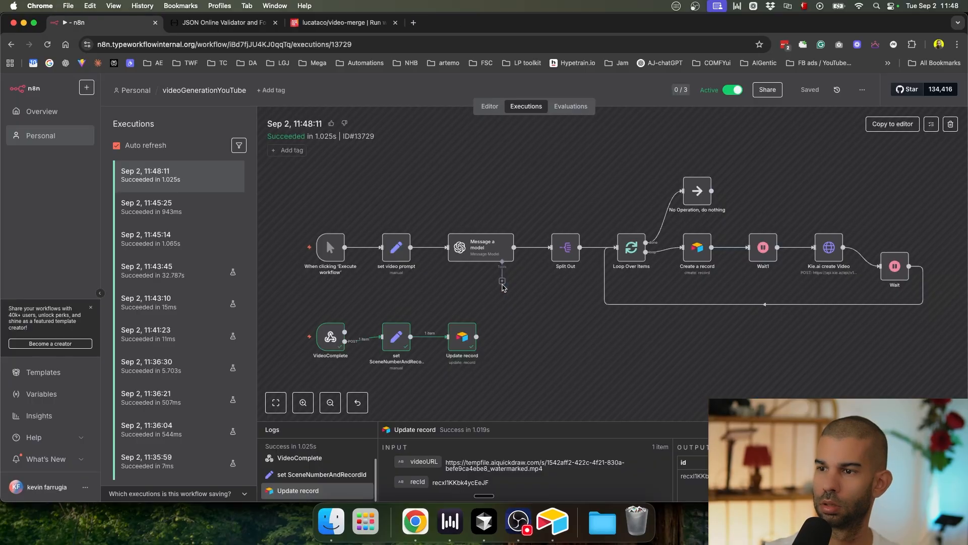
Step: Open and play row 1's scene 3 video, then show the Replicate video-merge page
key("super+Tab")
left_click(646, 168)
left_click(646, 169)
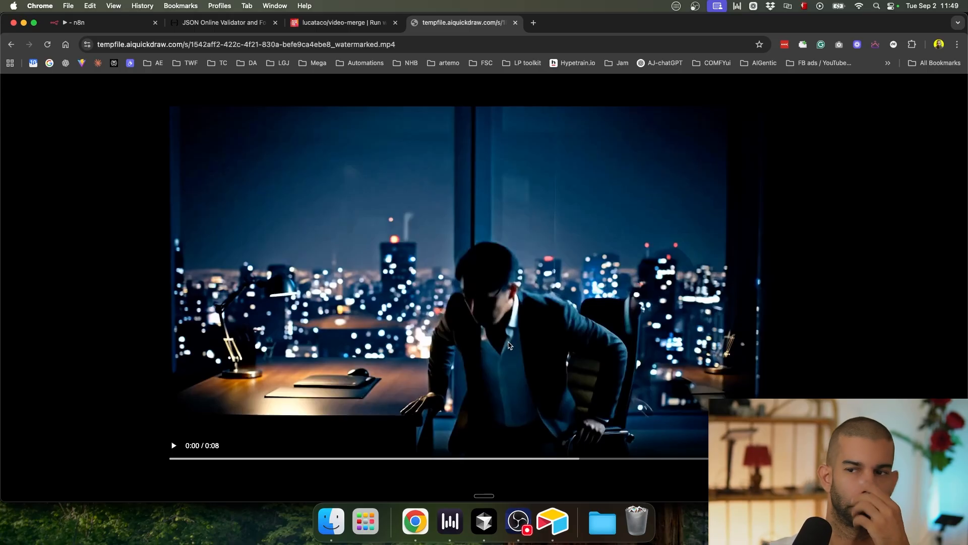
left_click(455, 373)
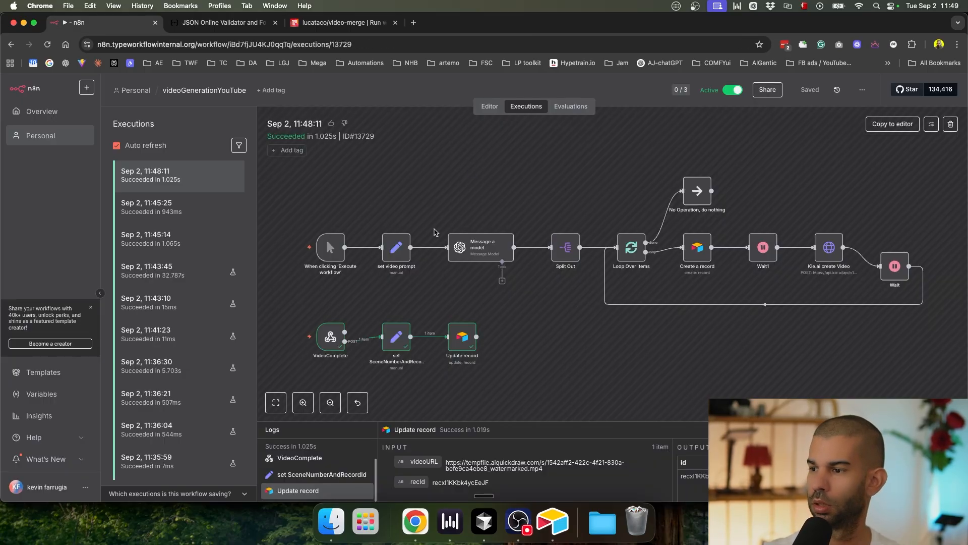
key("super+w")
left_click(353, 22)
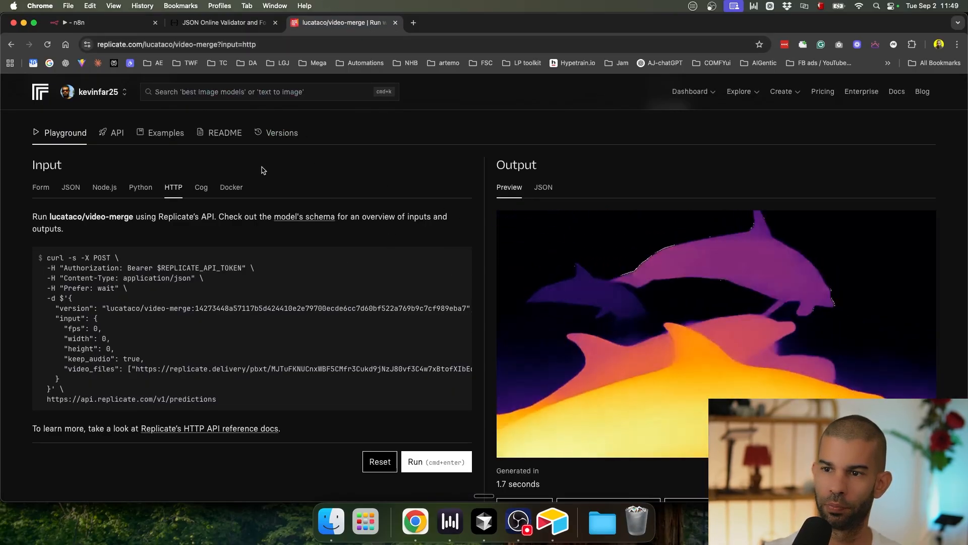
Step: Open the n8n Editor and scroll the canvas to the VideoComplete to Update record branch
key("super+Tab")
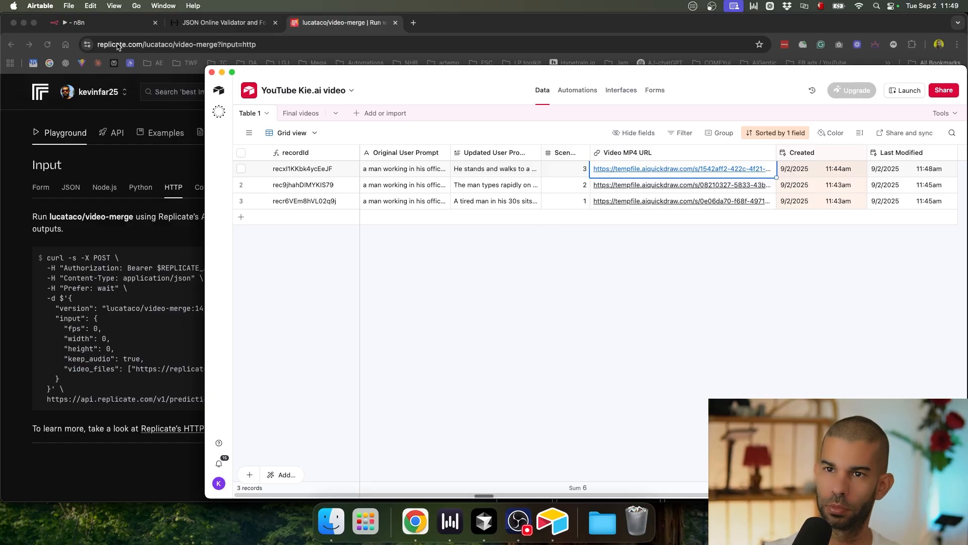
left_click(115, 24)
left_click(489, 107)
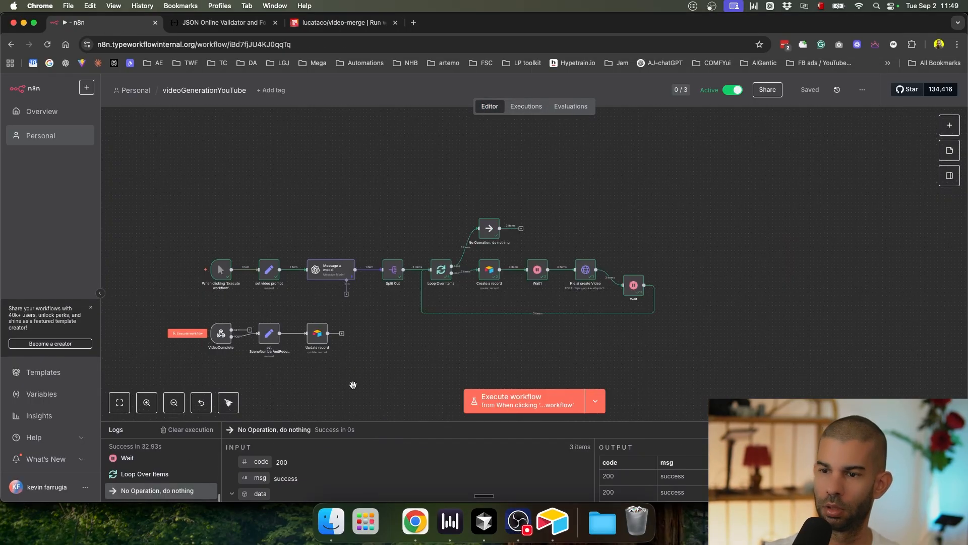
scroll(454, 323, "up", 5)
scroll(440, 289, "down", 3)
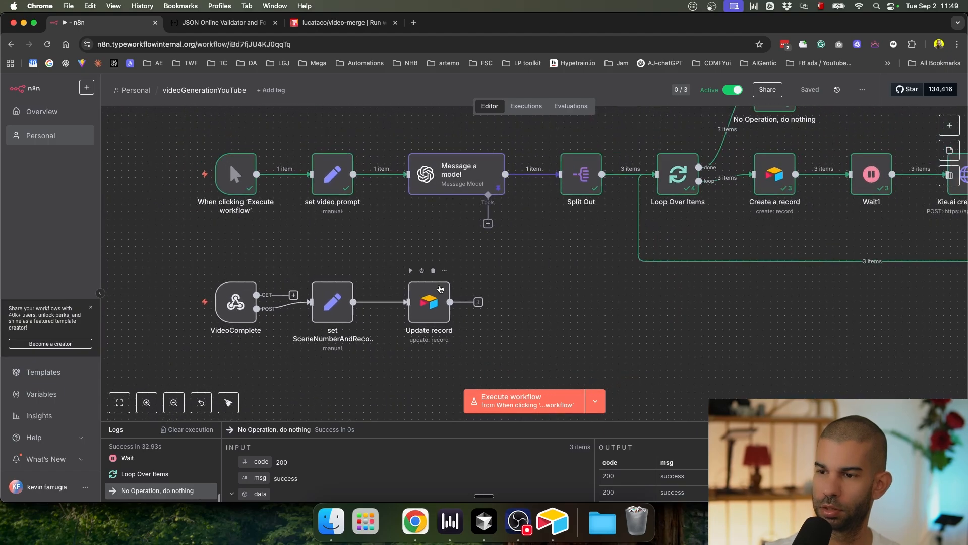
scroll(354, 291, "down", 4)
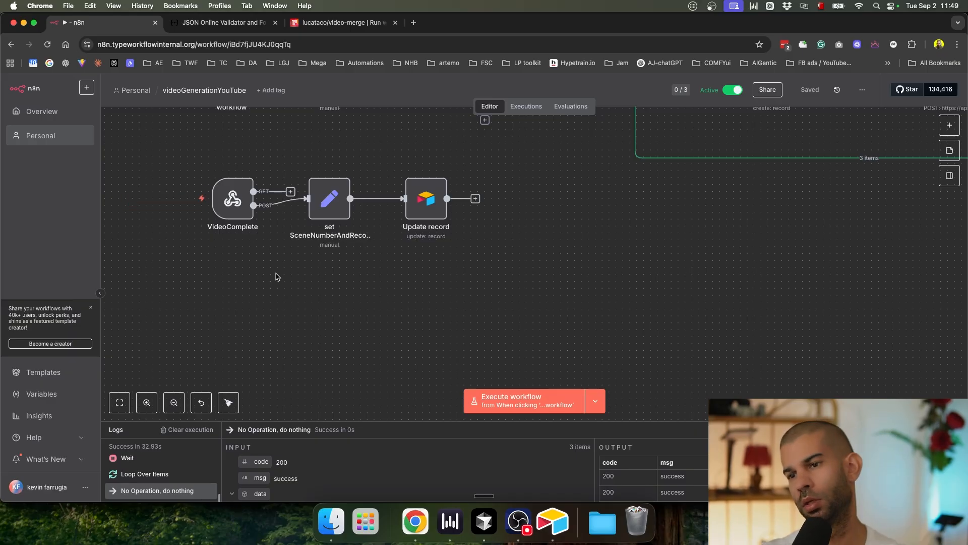
Step: Add a Webhook trigger node to the canvas below the VideoComplete branch
key("Tab")
type("we")
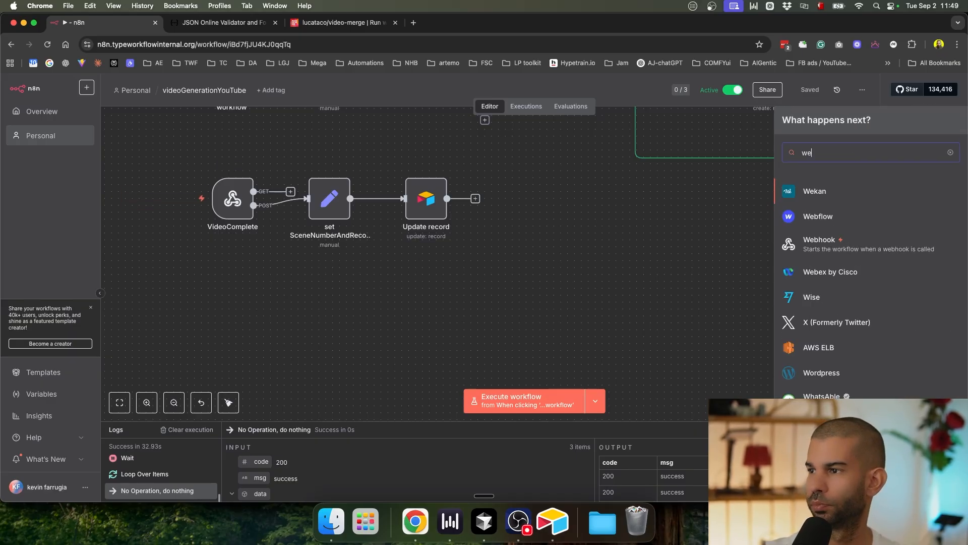
type("bjppl")
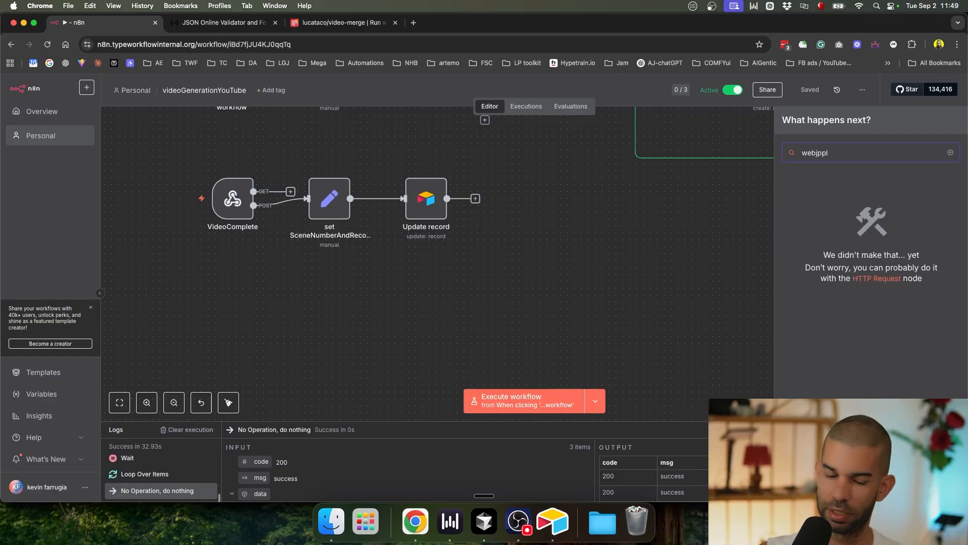
key("BackSpace")
key("BackSpace")
key("BackSpace")
key("BackSpace")
type("hook")
key("Return")
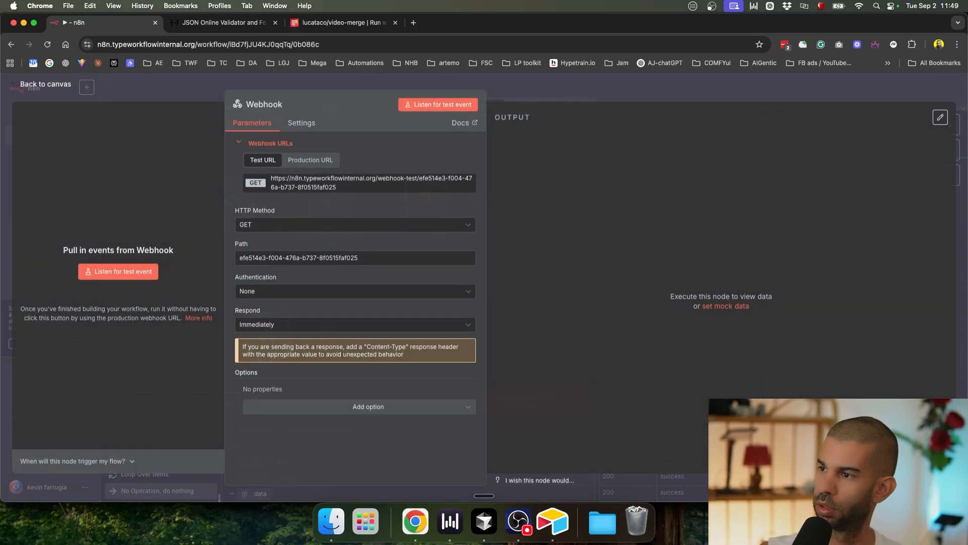
left_click(607, 95)
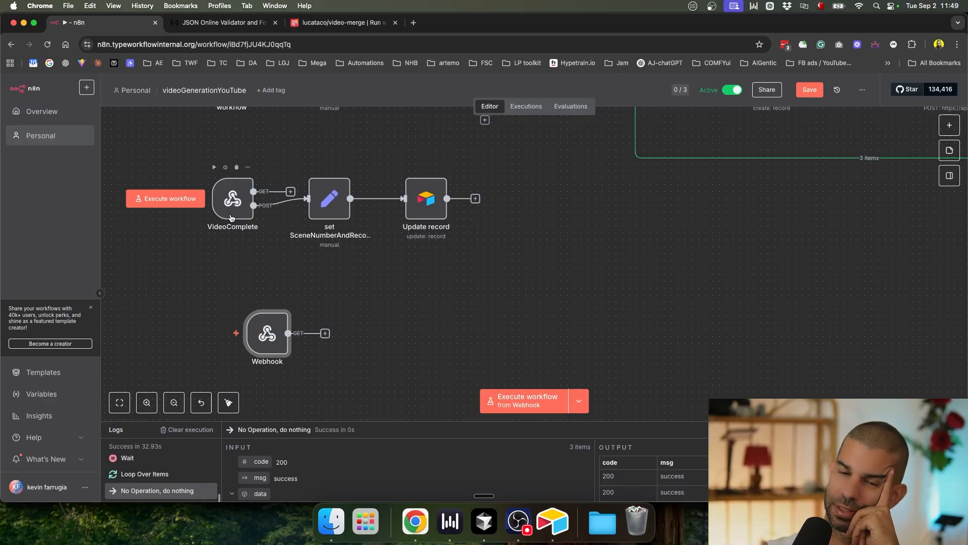
left_click(361, 288)
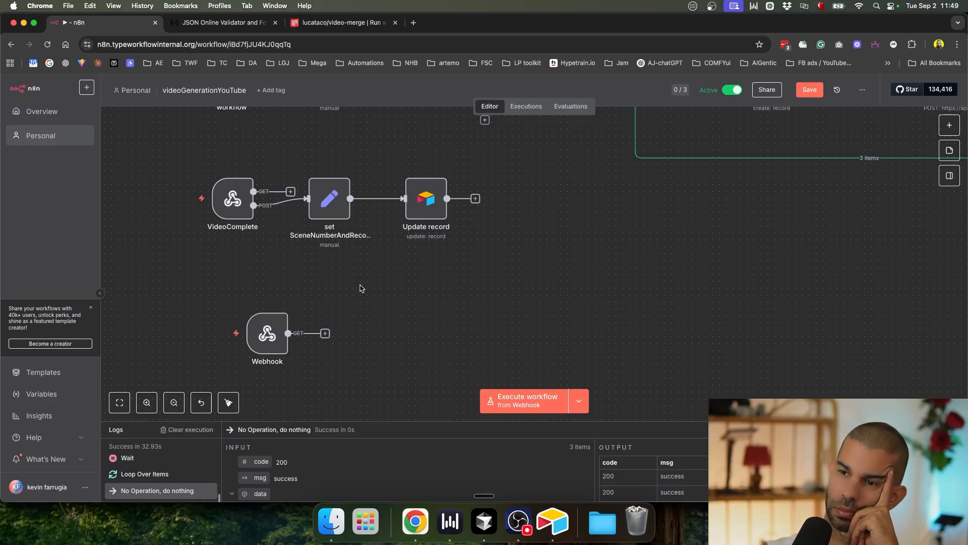
Step: Rename the new Webhook node to 'ConcatenateVideos' and switch to Airtable
left_click(267, 332)
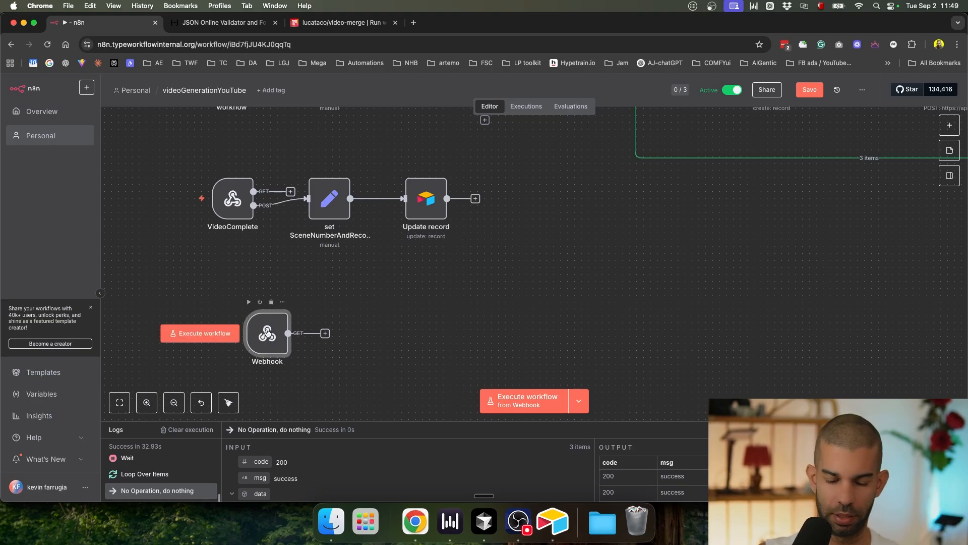
key("F2")
type("Comb")
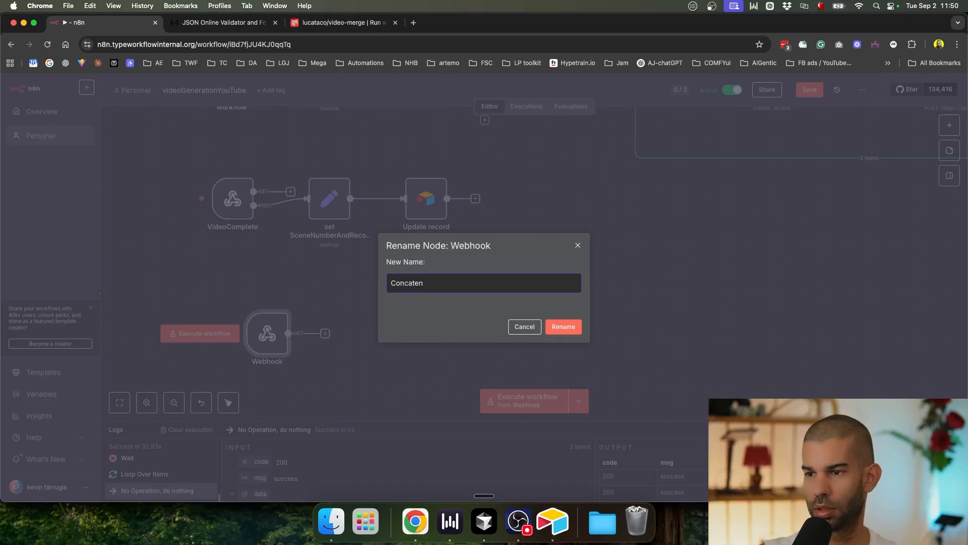
type("atenateVideos")
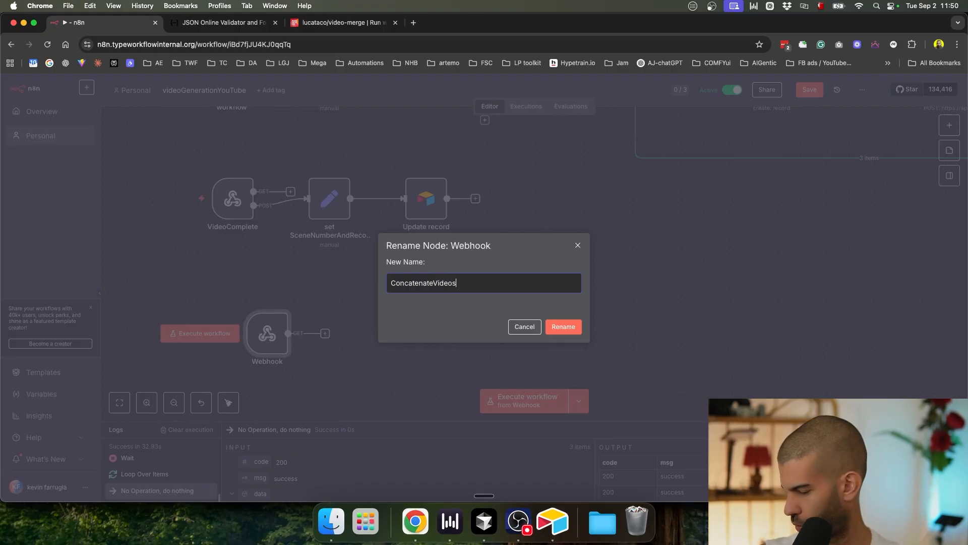
key("Return")
key("super+Tab")
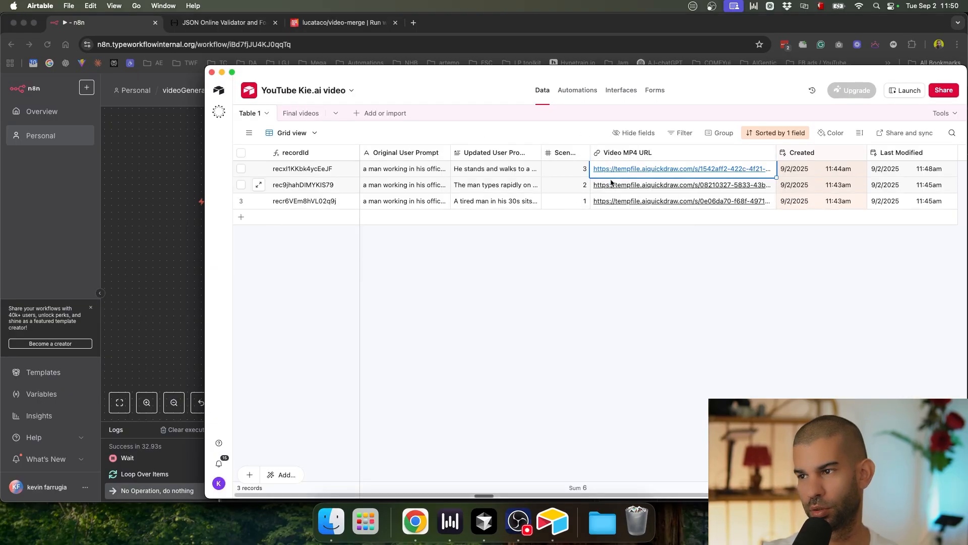
Step: Add a 'Status' single-select field to Table 1 with options In Progress and Ready
left_click(578, 314)
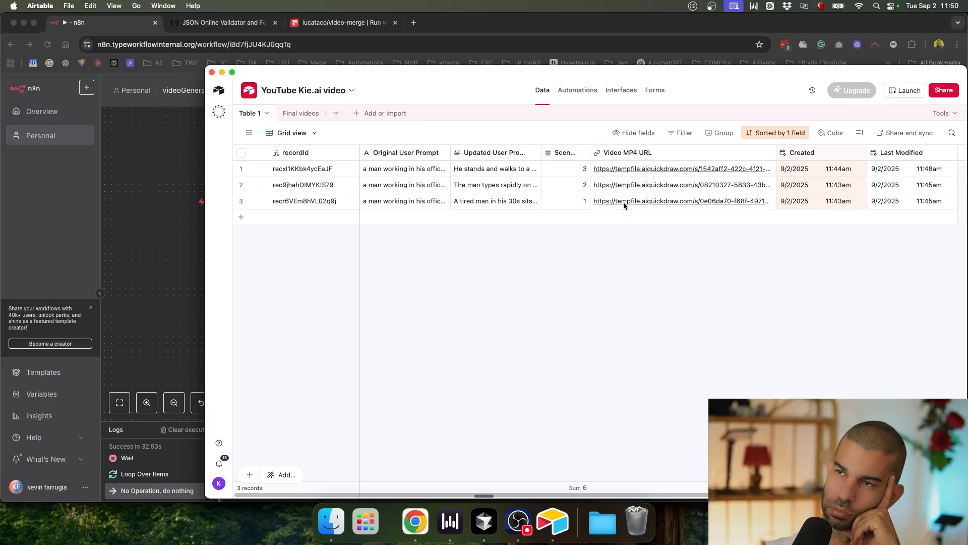
scroll(625, 202, "right", 3)
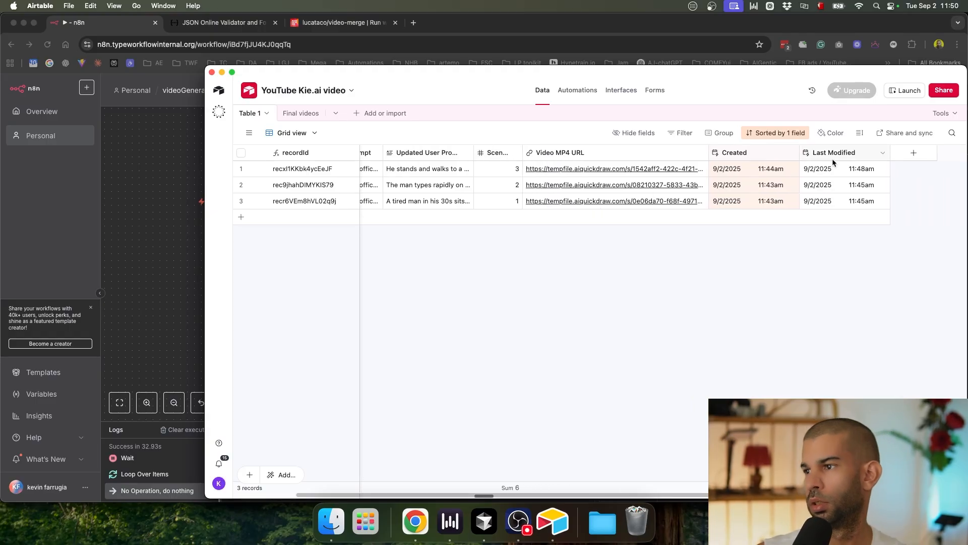
left_click(913, 152)
type("S")
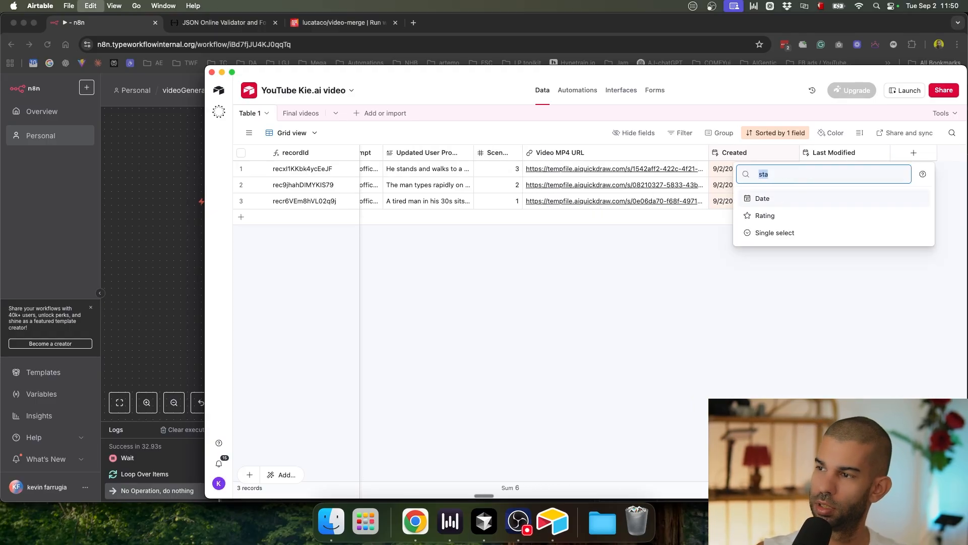
type("tatus")
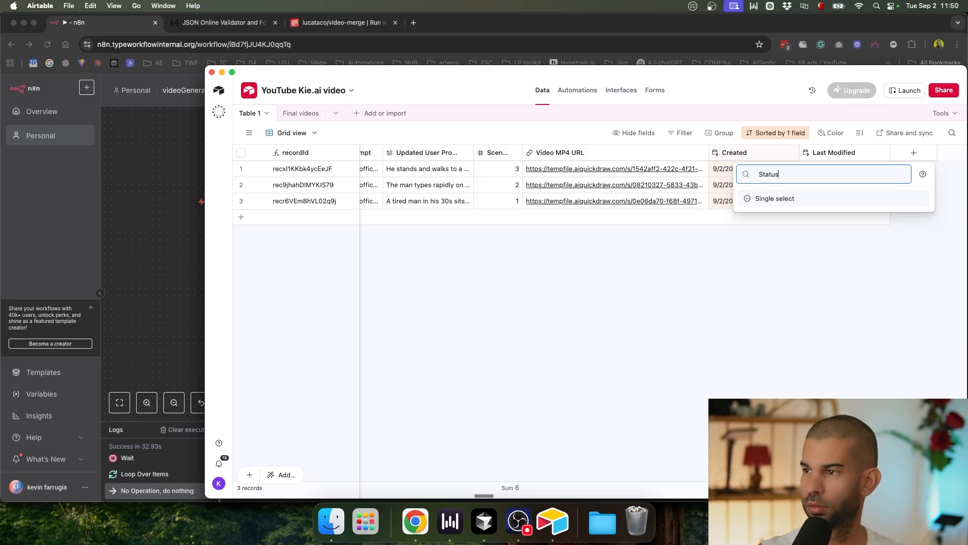
key("Return")
type("Status")
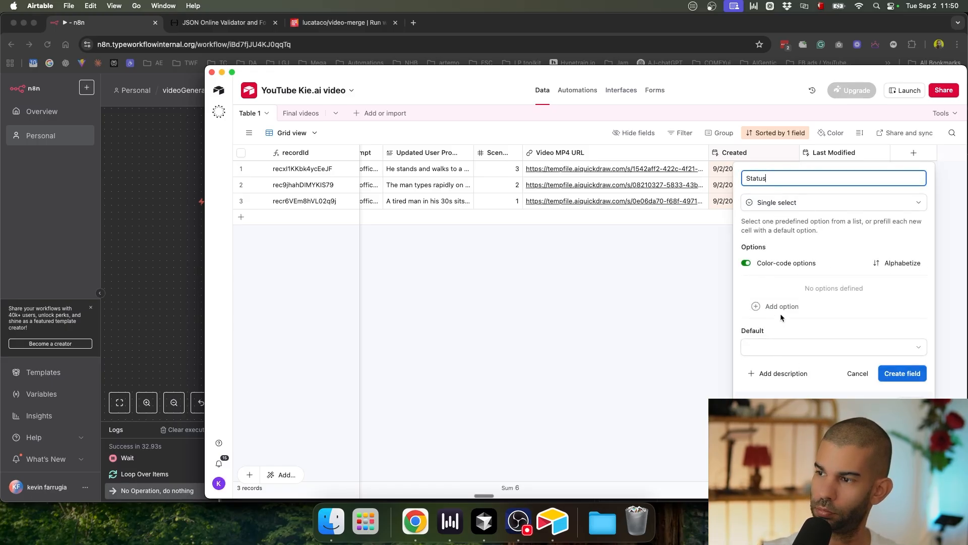
left_click(779, 312)
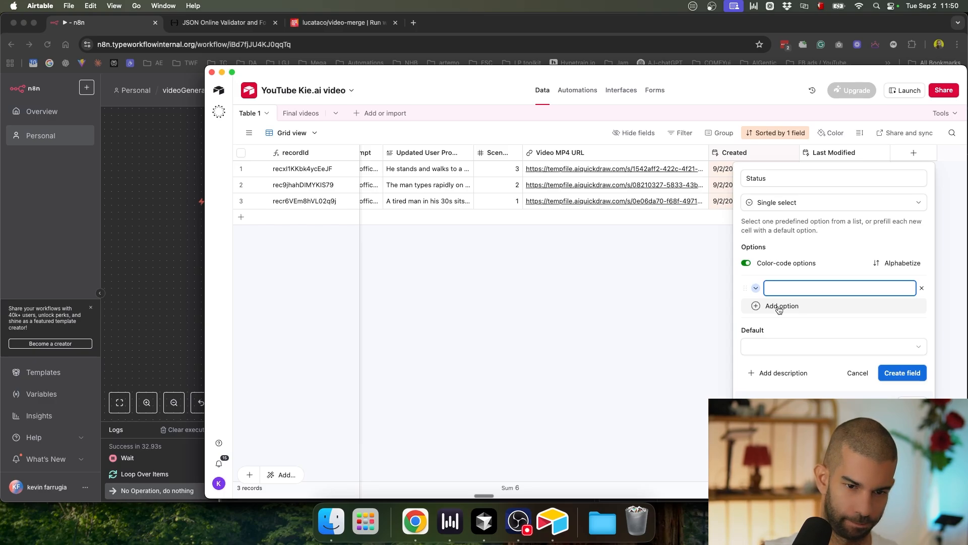
type("Rn Progress")
key("Return")
type("Ready")
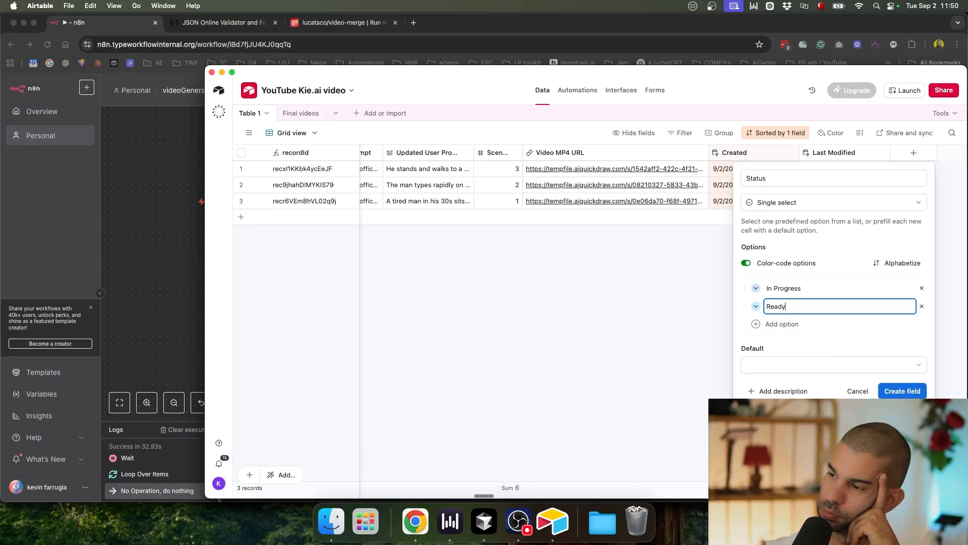
left_click(893, 393)
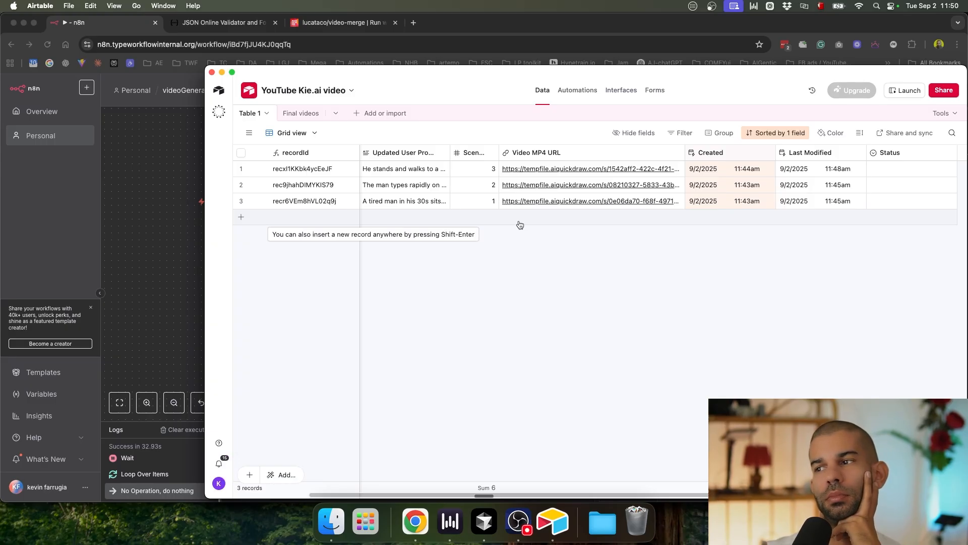
Step: Set the first video record's Status to In Progress
left_click_drag(505, 80, 404, 51)
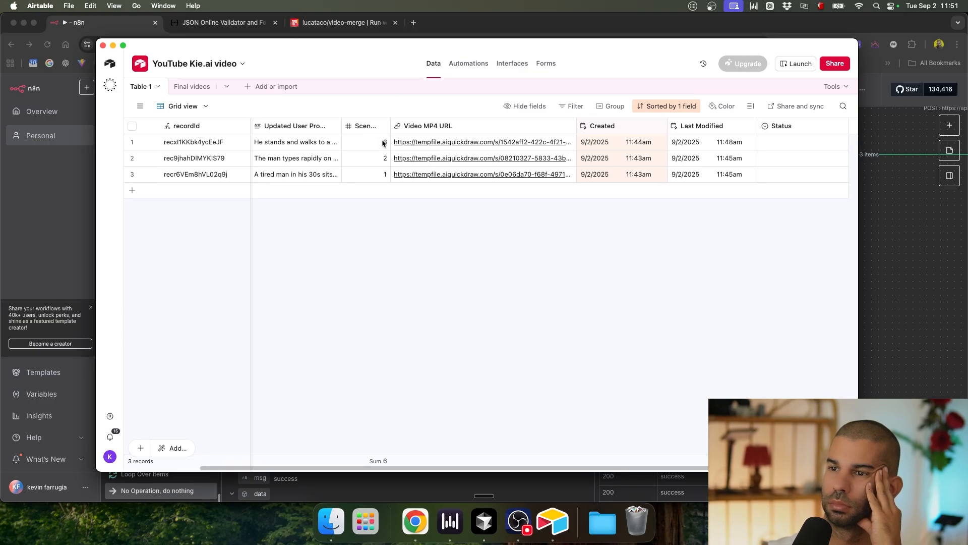
scroll(383, 142, "left", 3)
scroll(383, 143, "right", 3)
scroll(383, 143, "left", 3)
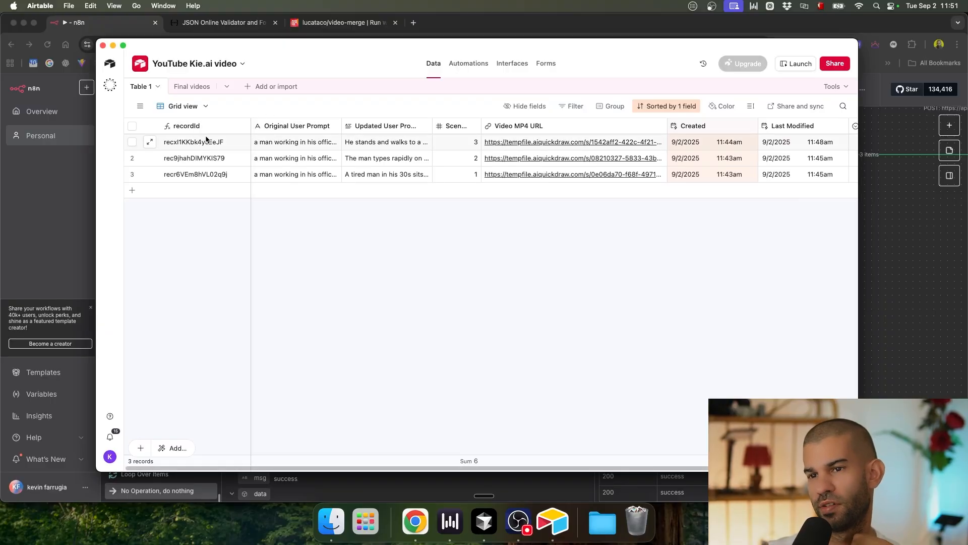
scroll(461, 178, "right", 3)
scroll(334, 145, "left", 5)
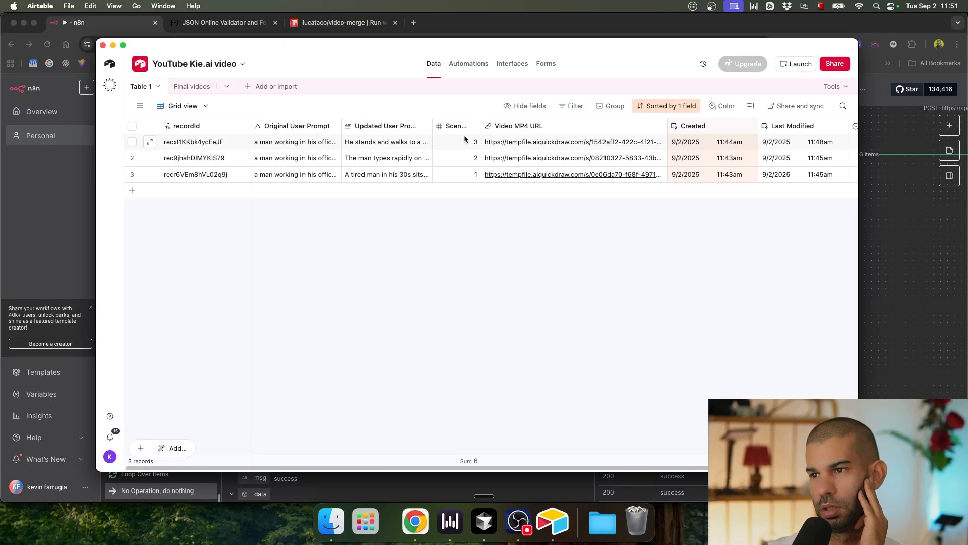
scroll(404, 162, "right", 4)
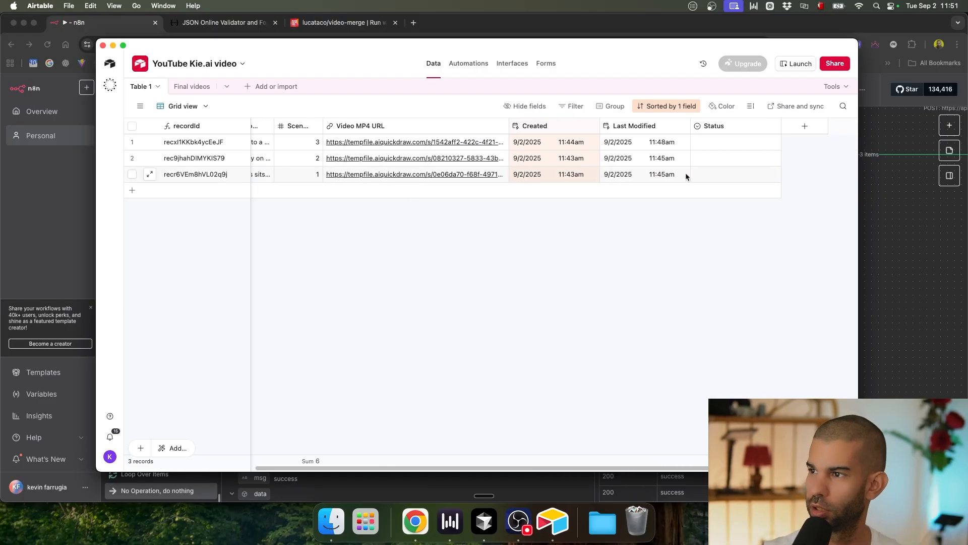
scroll(500, 214, "left", 3)
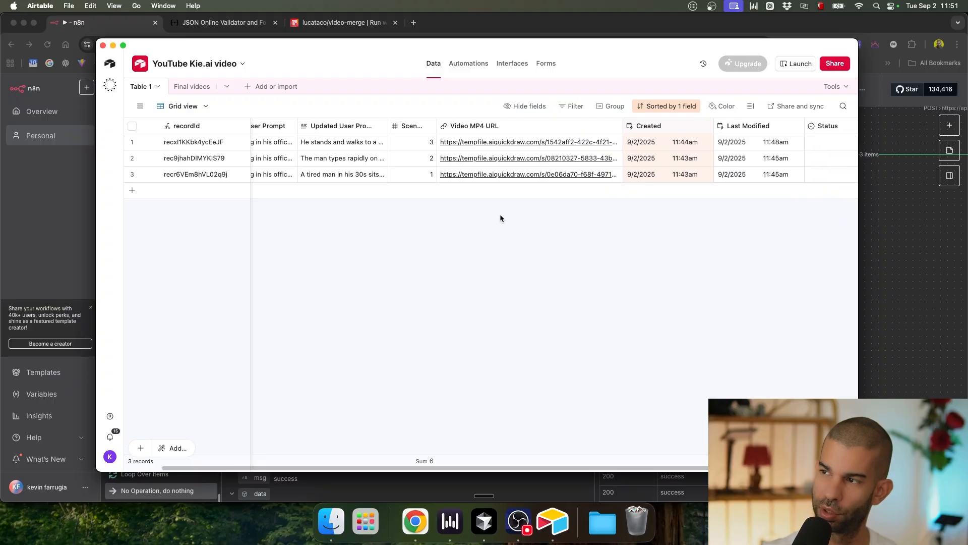
scroll(752, 209, "right", 2)
left_click(727, 143)
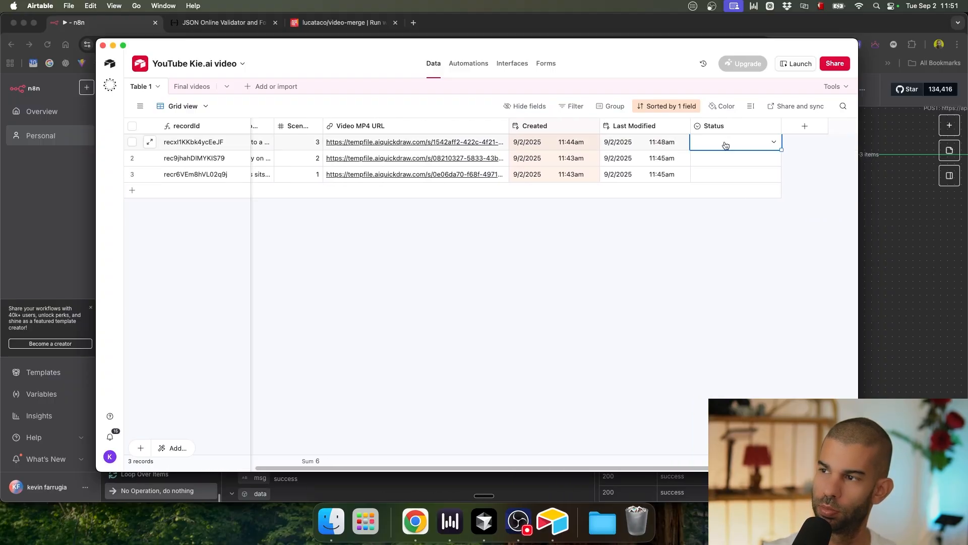
left_click(725, 145)
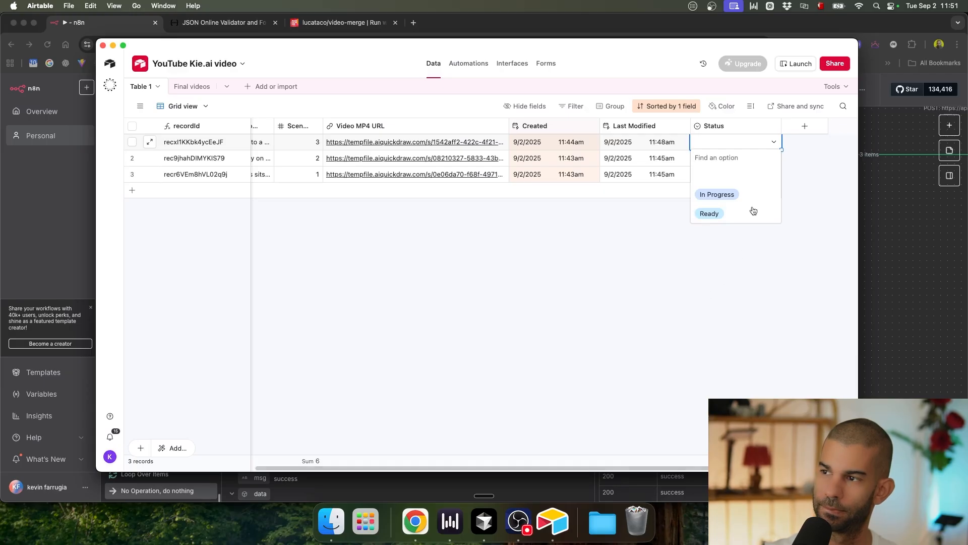
left_click(716, 195)
Step: Set the second and third records' Status to In Progress
left_click(708, 170)
double_click(707, 161)
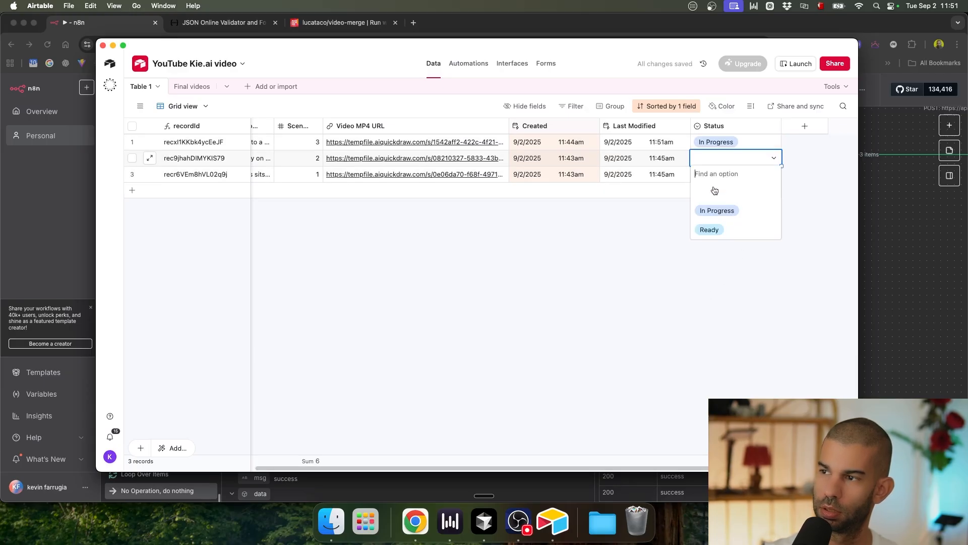
left_click(720, 209)
left_click(722, 178)
left_click(721, 181)
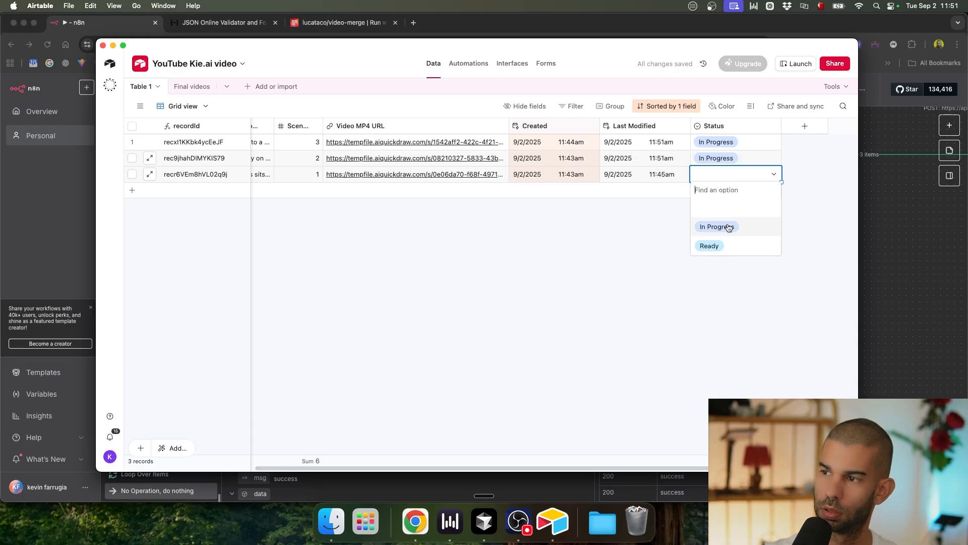
left_click(726, 225)
left_click(685, 252)
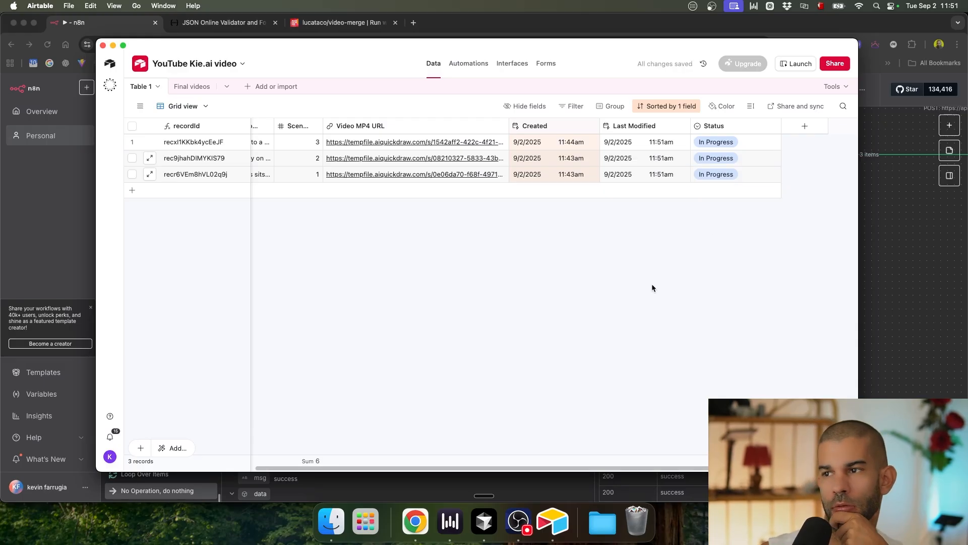
scroll(615, 287, "left", 3)
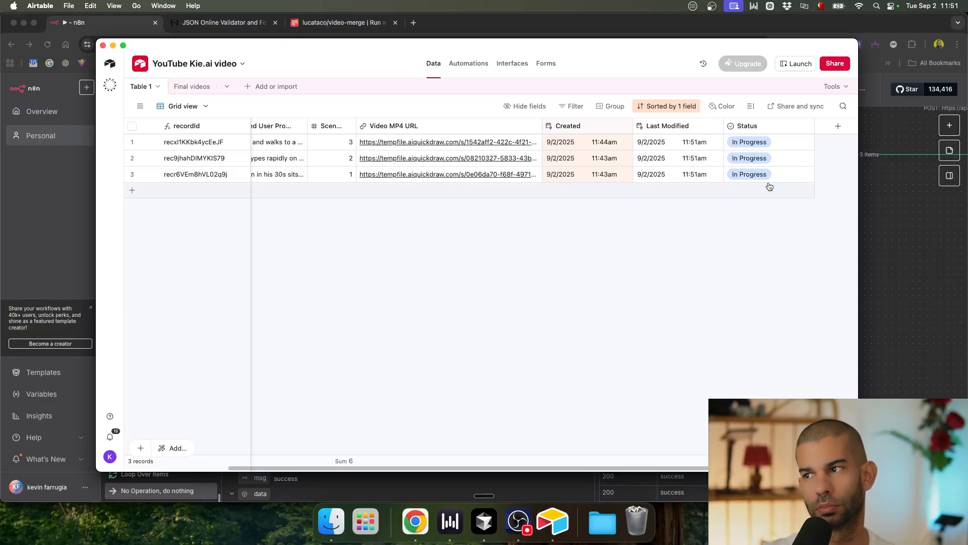
Step: Add a Ready To Combine option above Ready in the Status field settings
double_click(771, 119)
left_click(715, 279)
left_click(706, 295)
left_click_drag(667, 296, 665, 279)
left_click(696, 296)
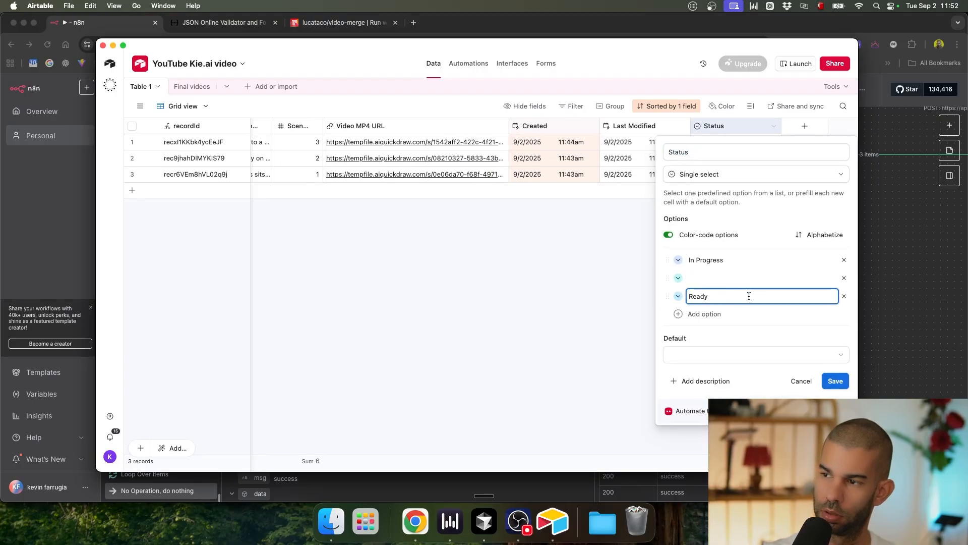
left_click(702, 278)
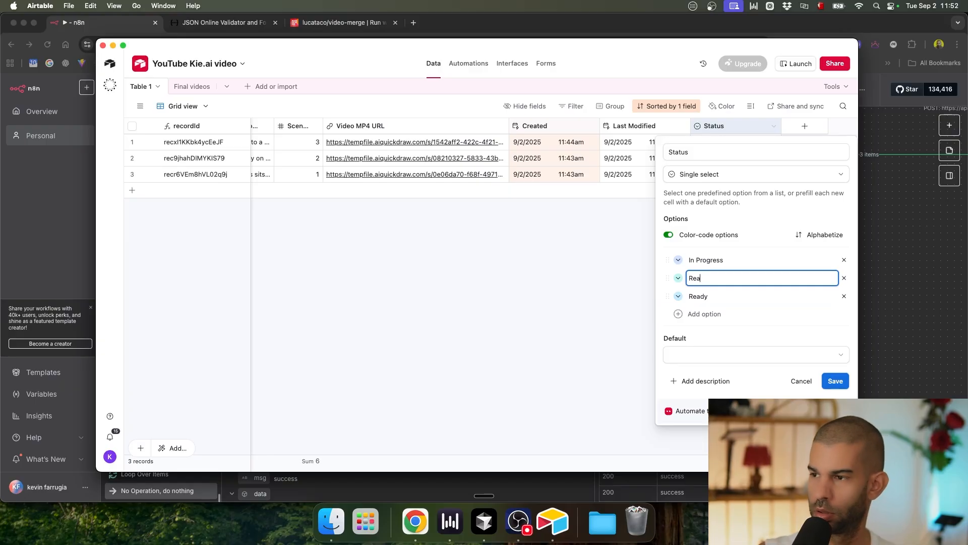
Step: Rename Ready to Finished, make In Progress the default, and save the Status field
left_click(707, 299)
key("super+a")
type("Finished")
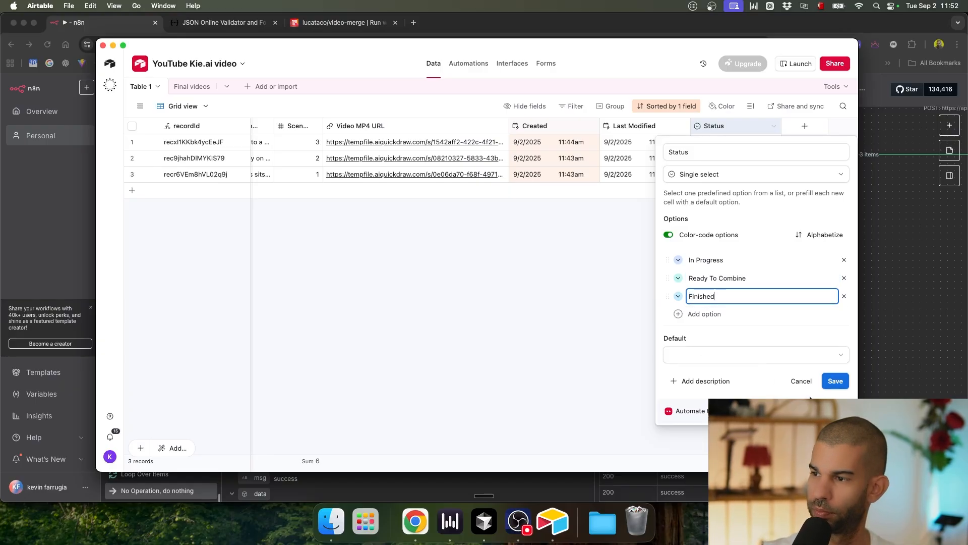
left_click(699, 368)
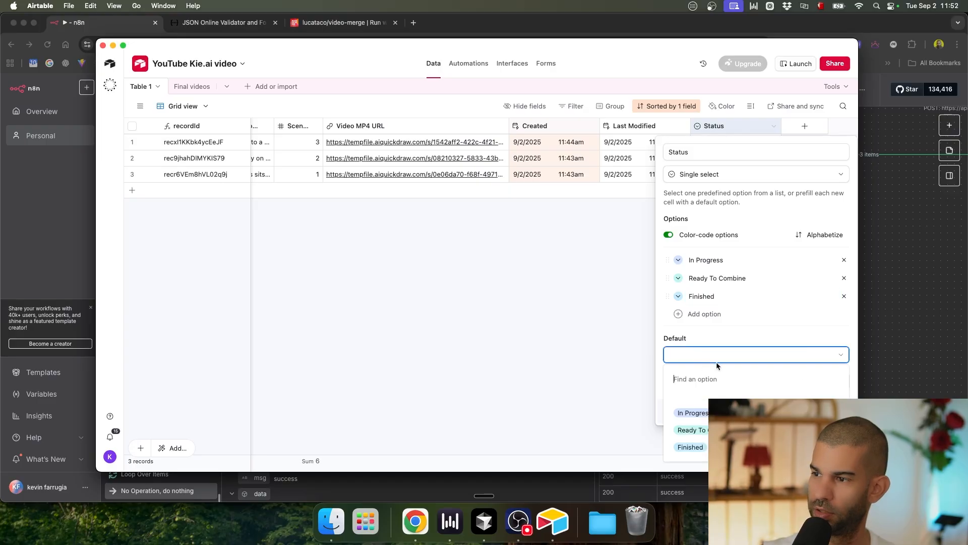
left_click(694, 409)
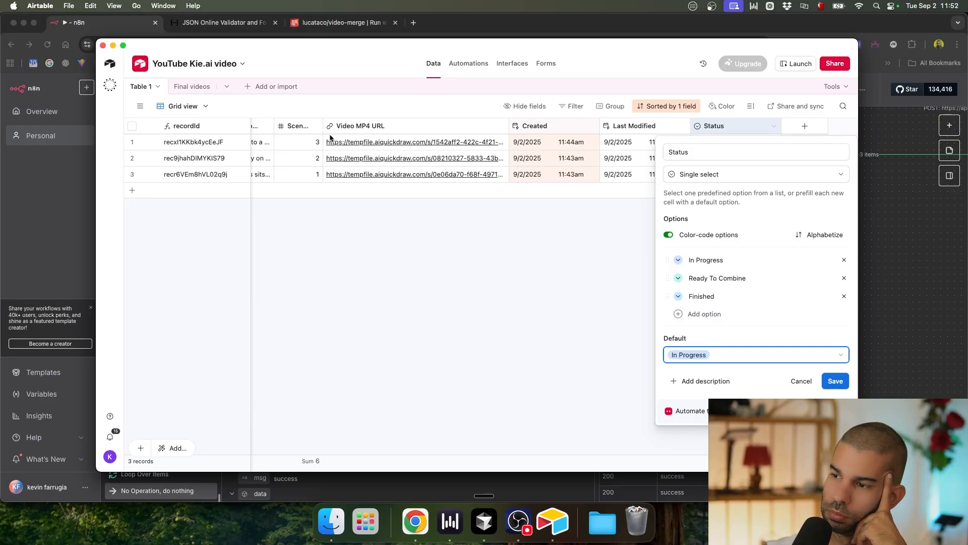
left_click(836, 382)
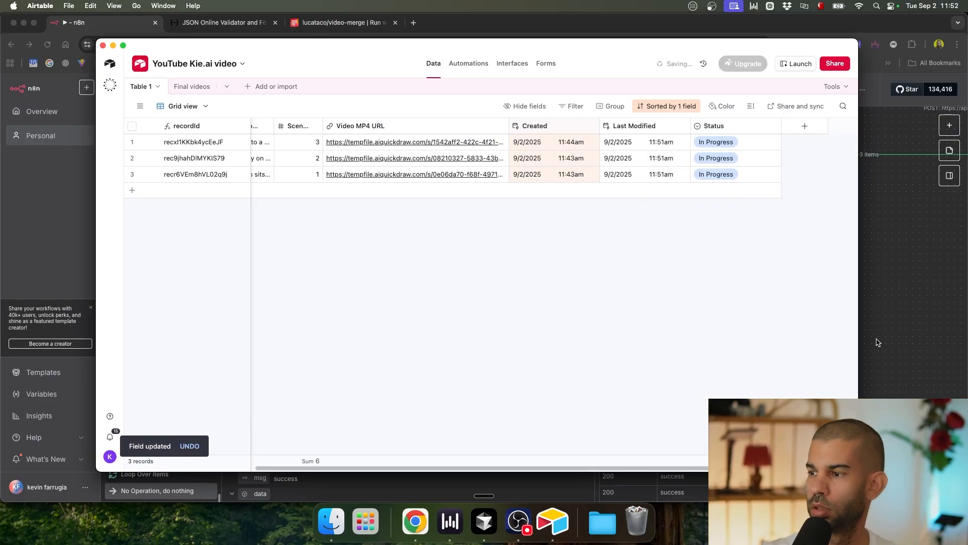
left_click(879, 311)
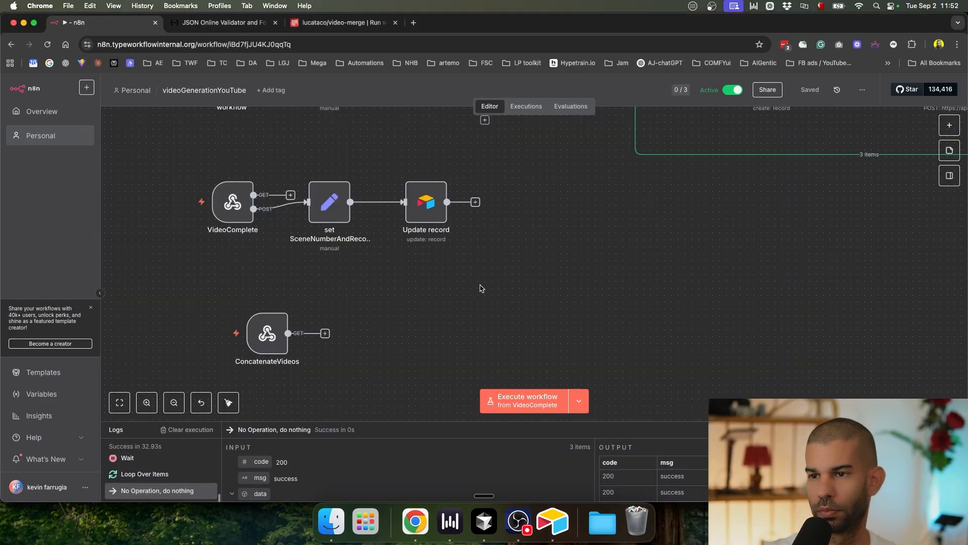
Step: Pan and zoom the n8n canvas to review all workflow nodes, then return to Airtable
scroll(481, 286, "down", 3)
left_click_drag(473, 284, 483, 258)
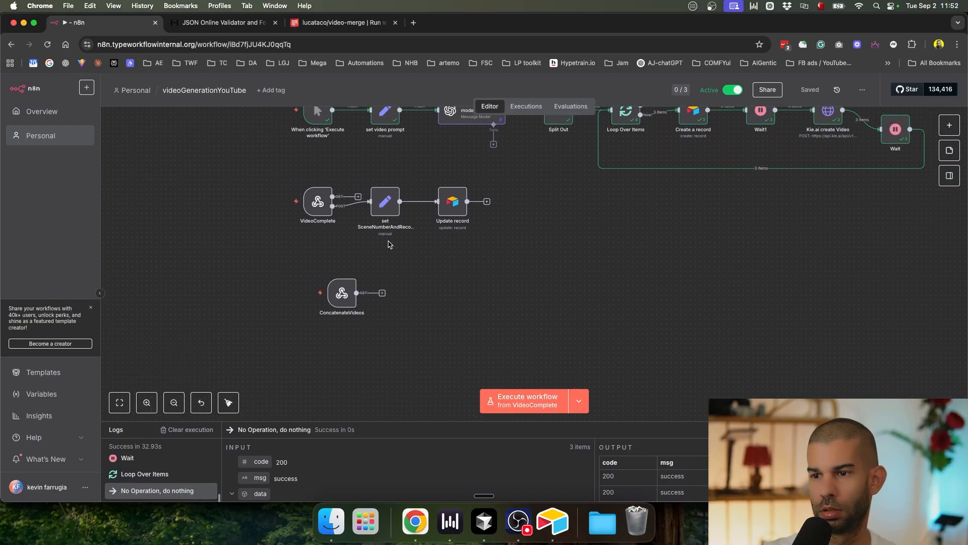
mouse_move(319, 245)
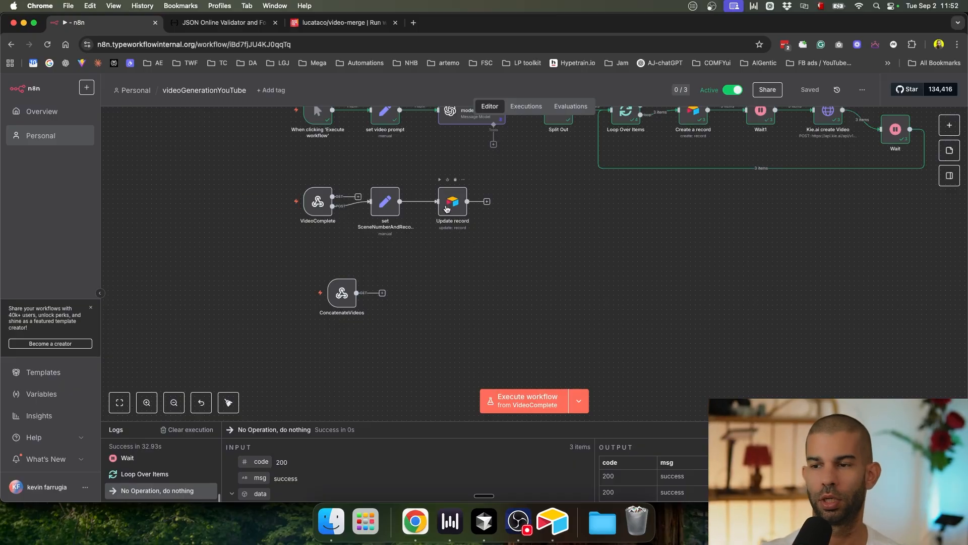
scroll(446, 200, "up", 5)
scroll(450, 204, "down", 5)
mouse_move(346, 334)
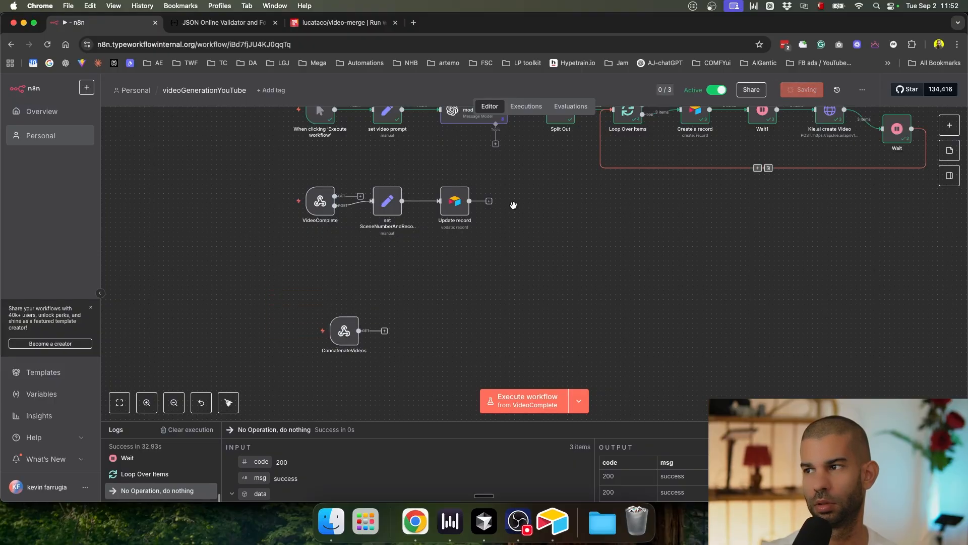
key("super+Tab")
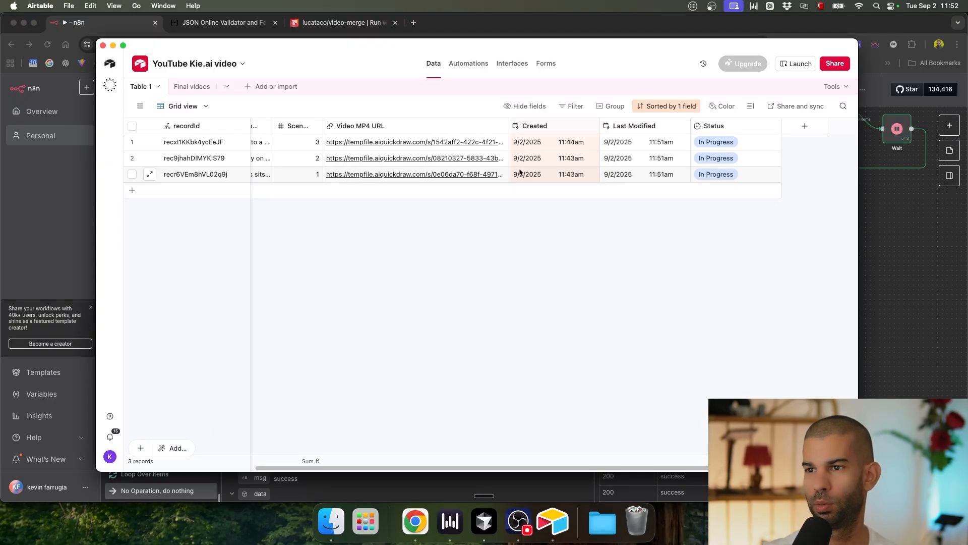
Step: Check the first record's Status and compare the table with n8n's record-creation nodes
scroll(403, 169, "left", 5)
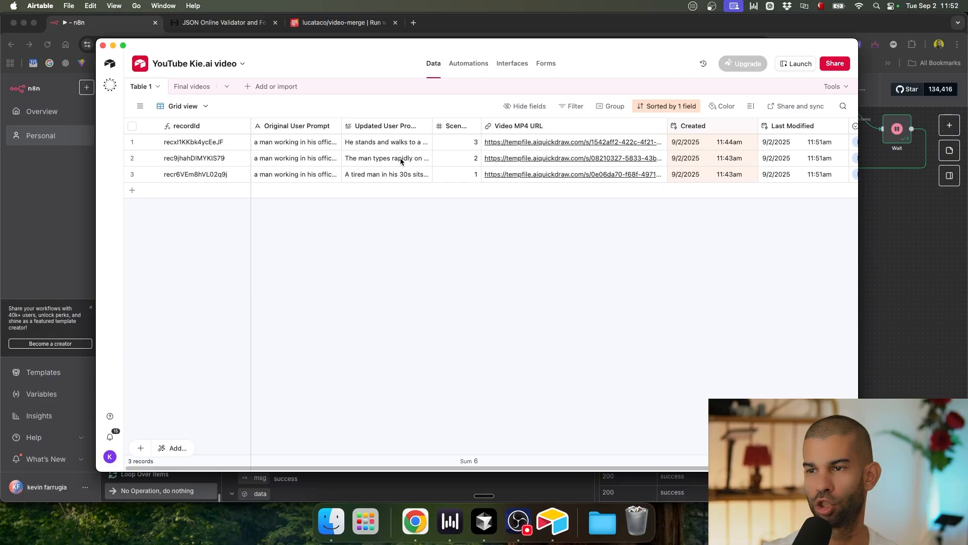
scroll(401, 160, "right", 5)
left_click(807, 142)
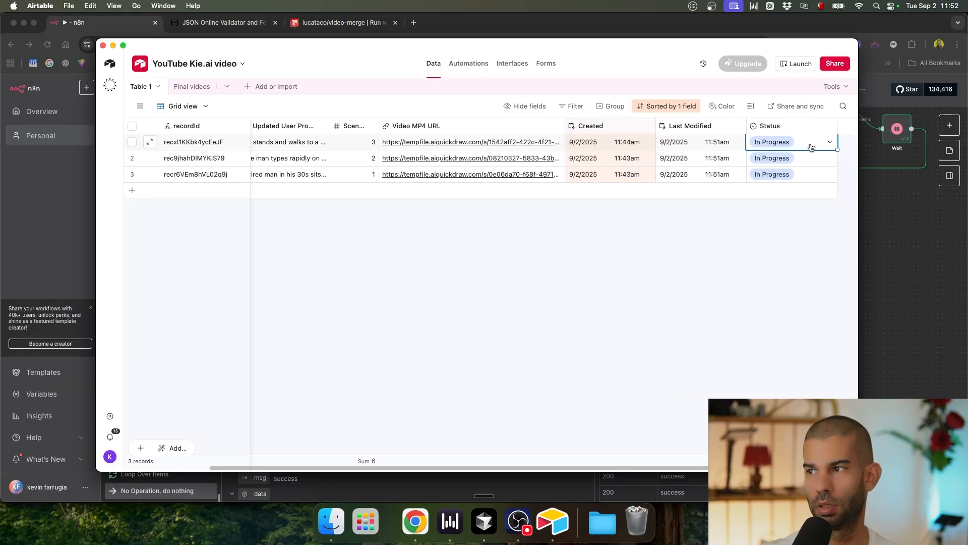
scroll(399, 143, "left", 3)
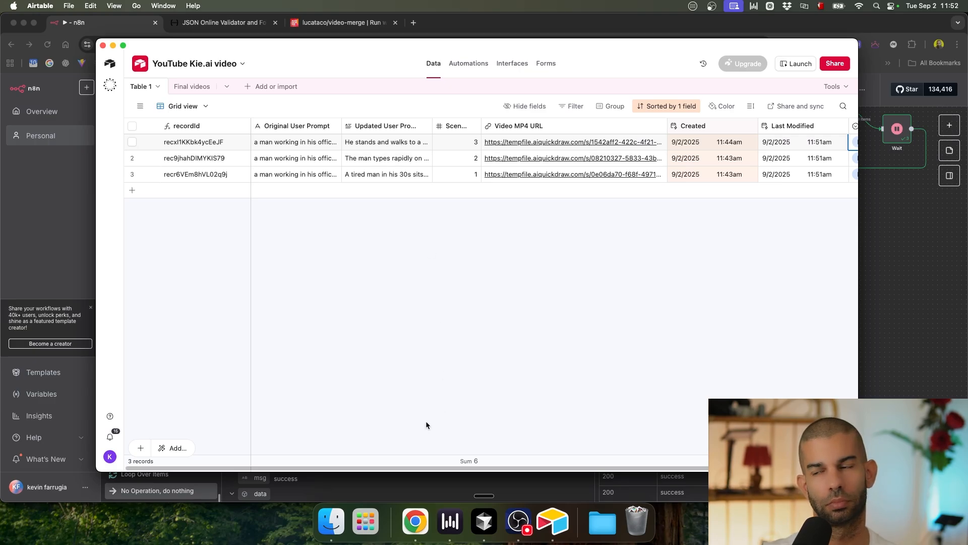
key("super+Tab")
key("super+Tab")
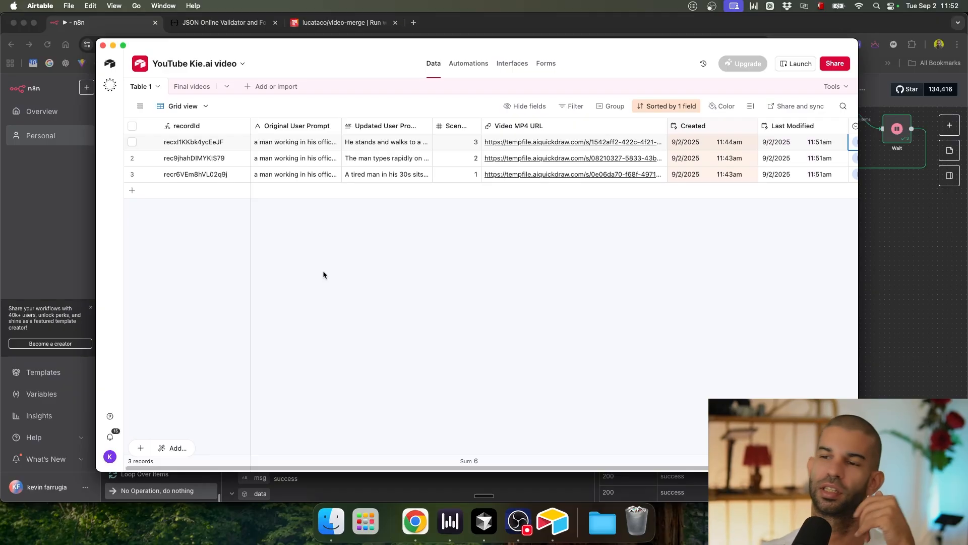
key("super+Tab")
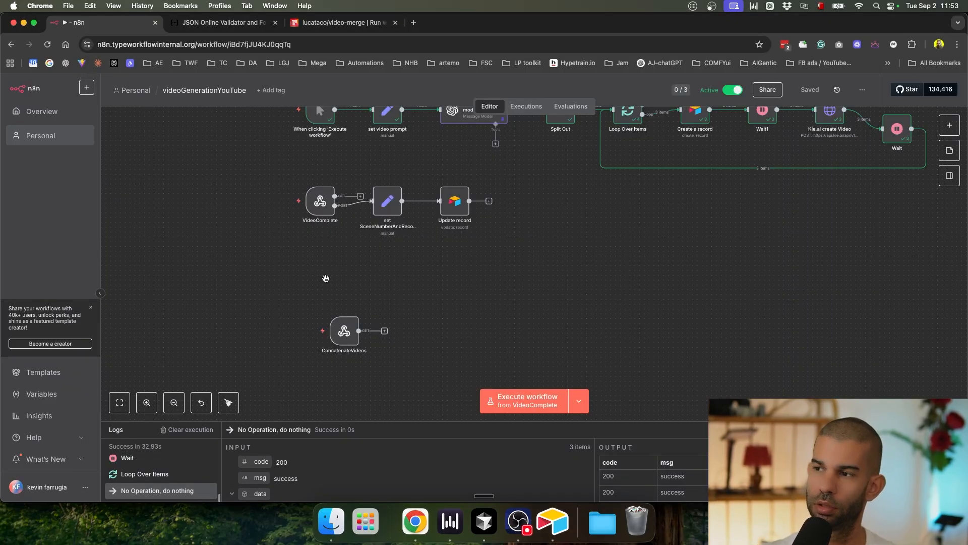
key("super+Tab")
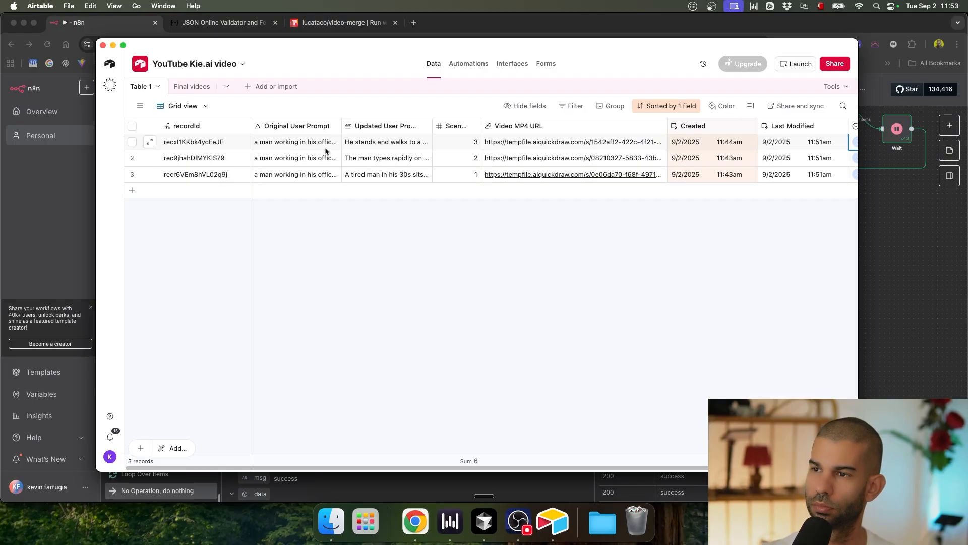
double_click(383, 52)
double_click(370, 46)
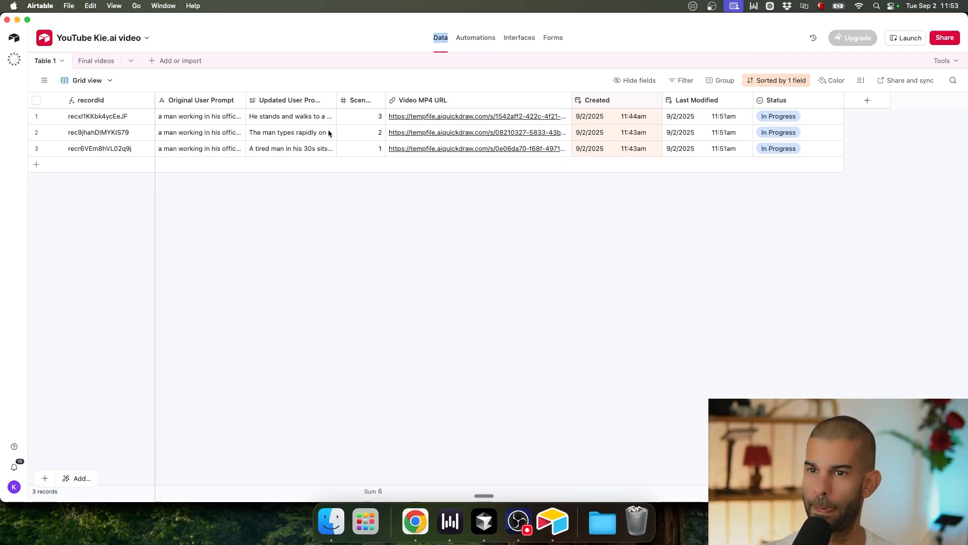
key("super+Tab")
left_click_drag(672, 199, 524, 304)
scroll(544, 195, "up", 5)
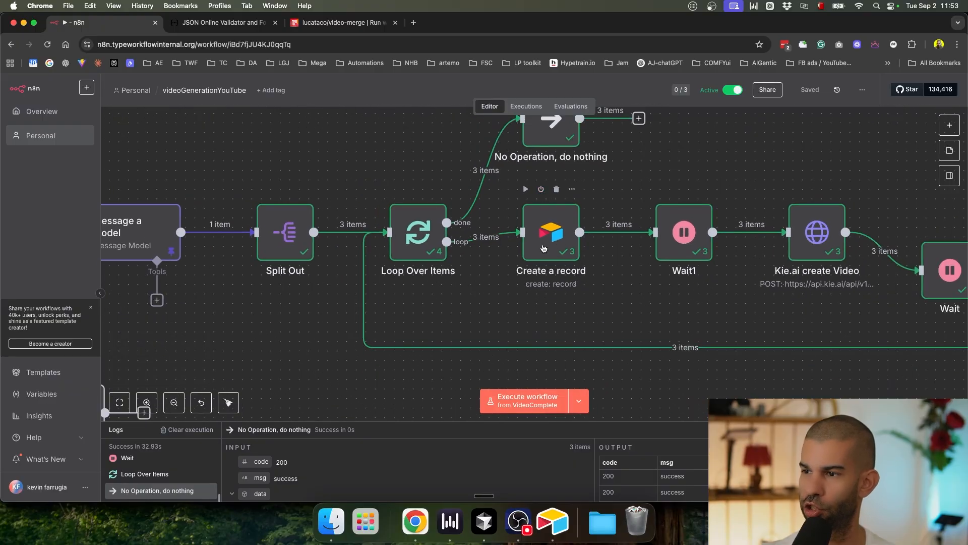
key("super+Tab")
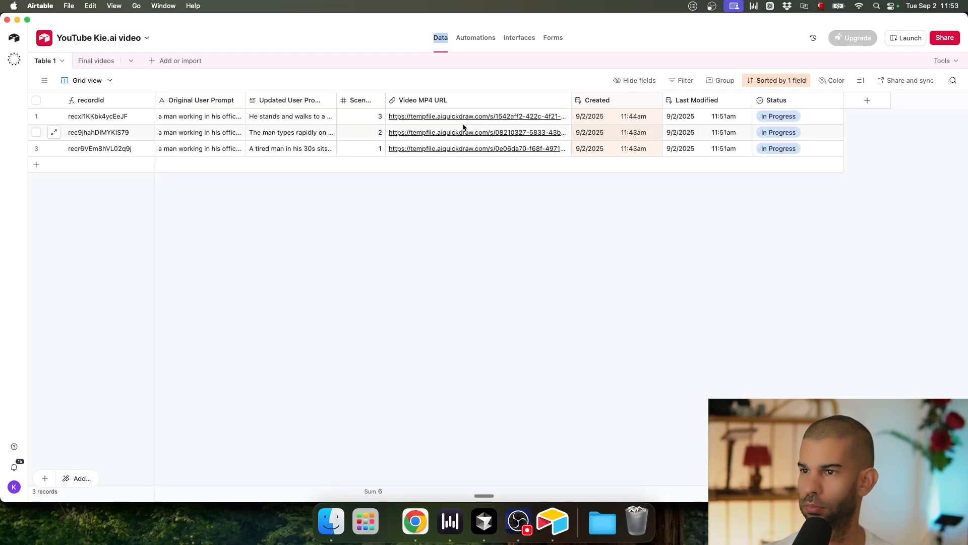
Step: Delete the Final videos table and begin renaming Table 1
left_click(96, 61)
left_click(97, 62)
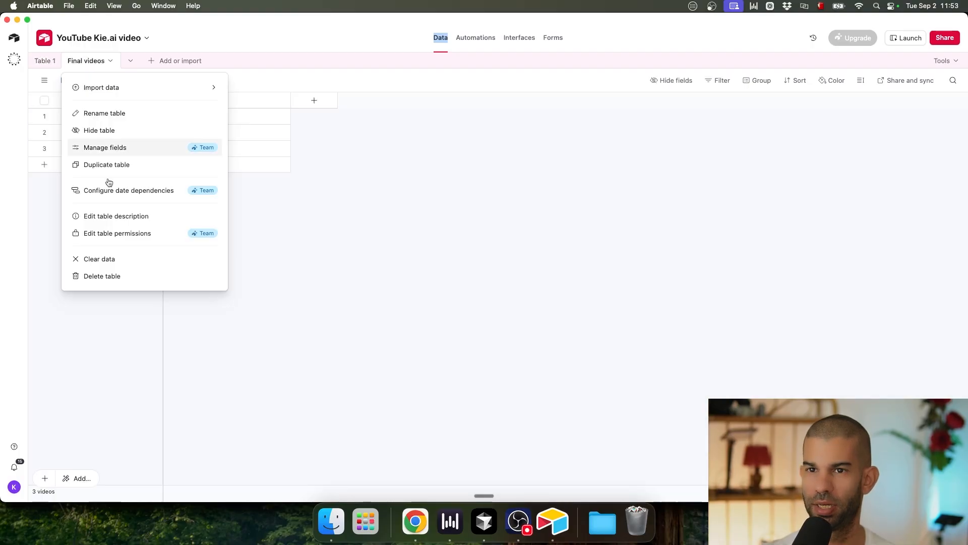
left_click(126, 275)
left_click(160, 137)
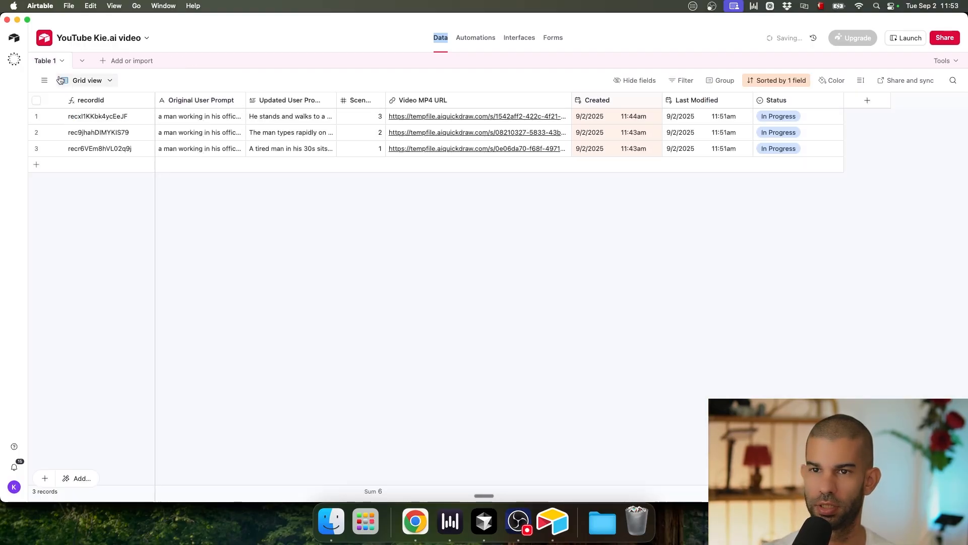
double_click(44, 61)
Step: Name the table Videos and add a long-text Updated Prompt #1 field beside Updated User Prompt
type("Videos")
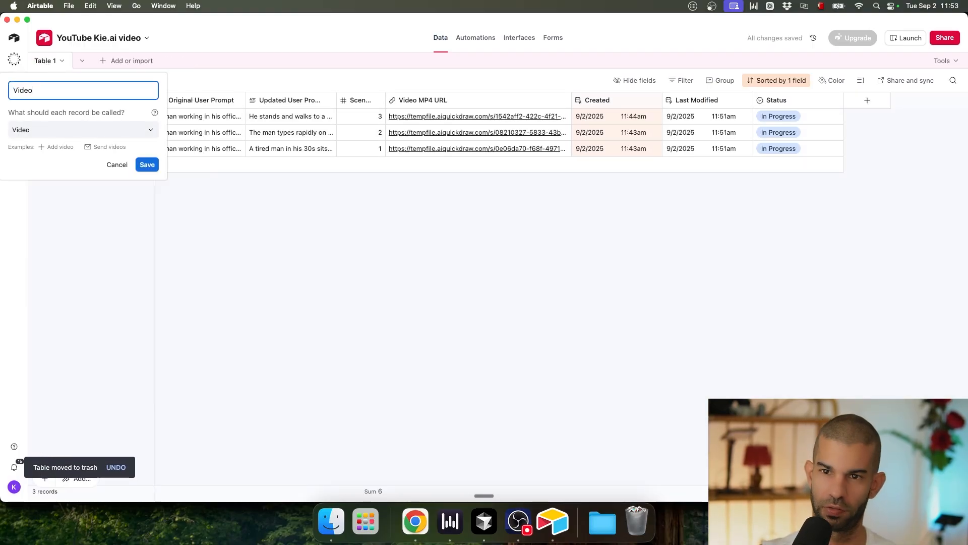
key("Return")
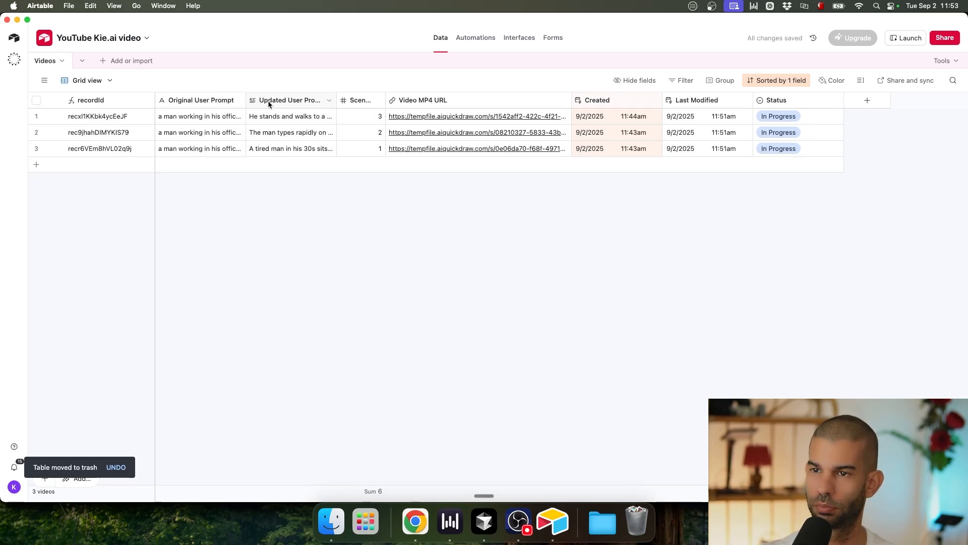
right_click(285, 104)
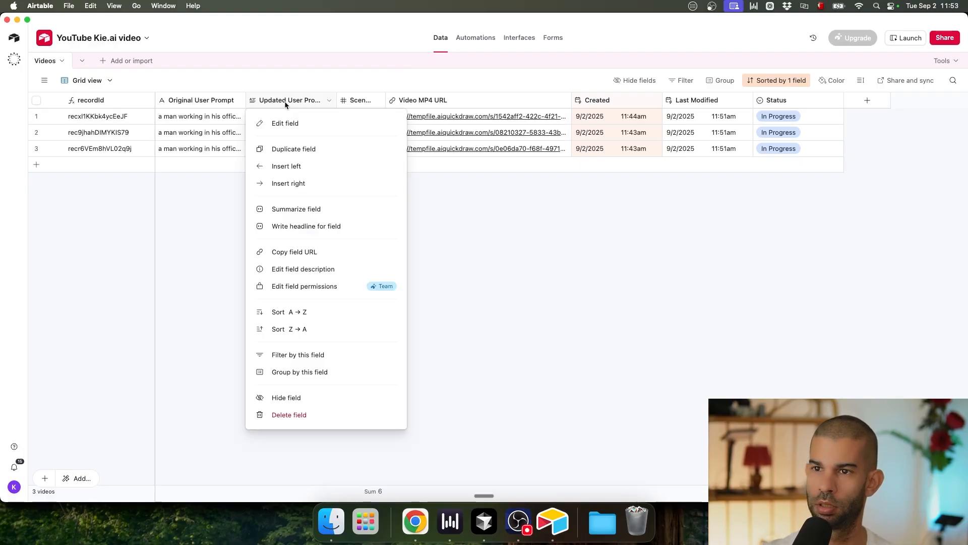
left_click(302, 167)
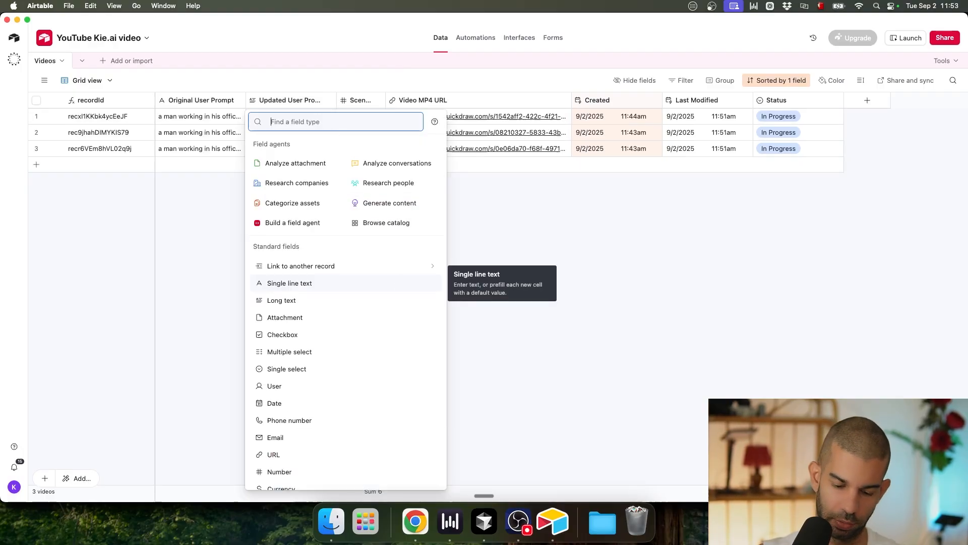
type("long")
key("Return")
type("User")
key("super+a")
type("U")
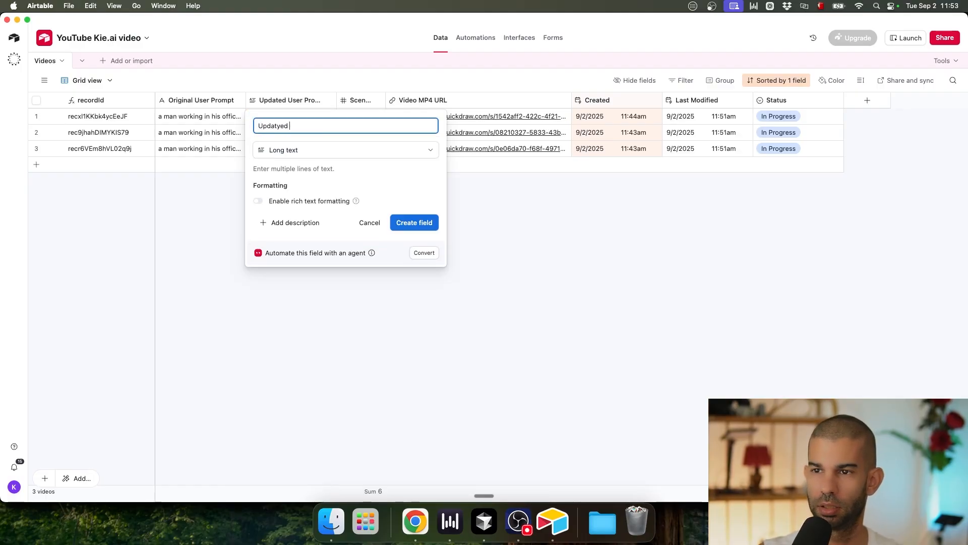
type("pdated Prompt #1")
left_click(420, 220)
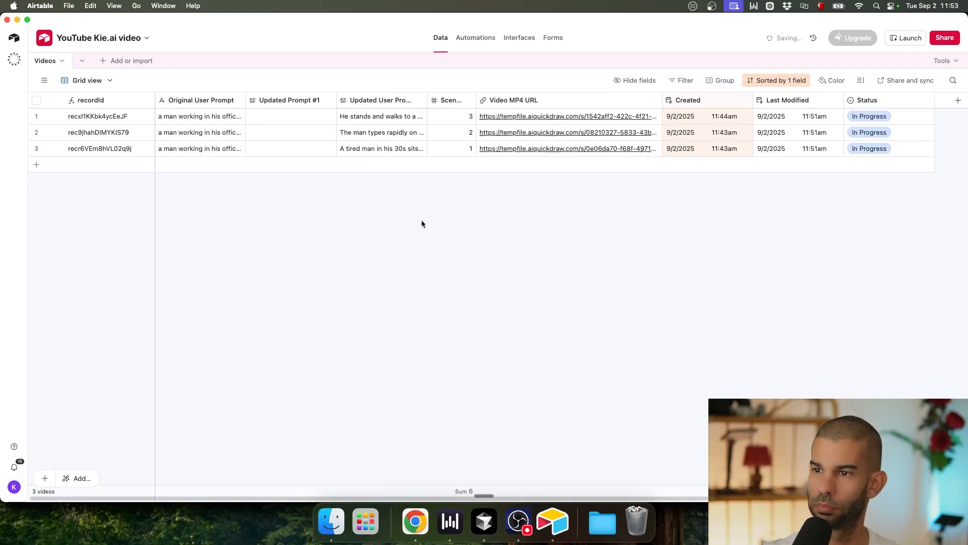
Step: Add a URL-type Video URL #1 field right of Updated Prompt #1
right_click(307, 100)
left_click(276, 184)
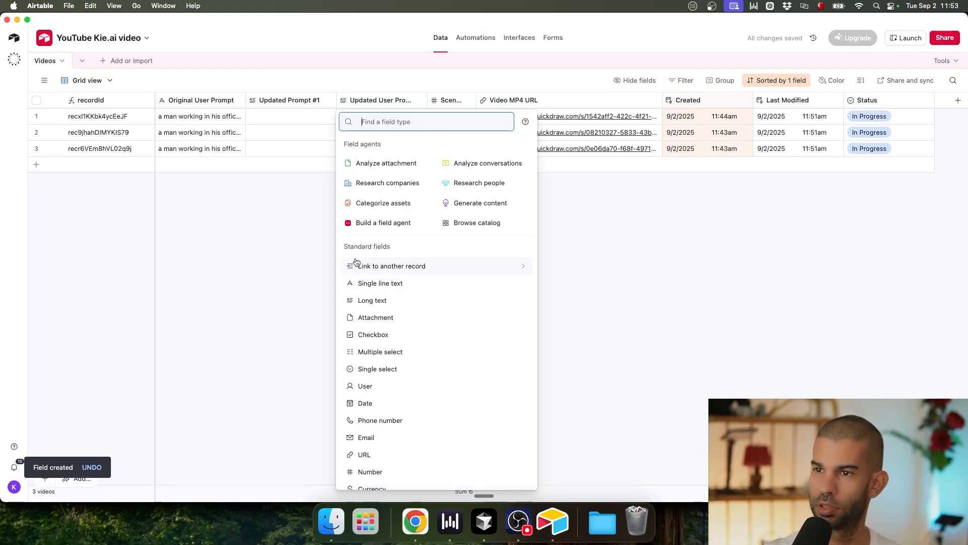
type("Video ")
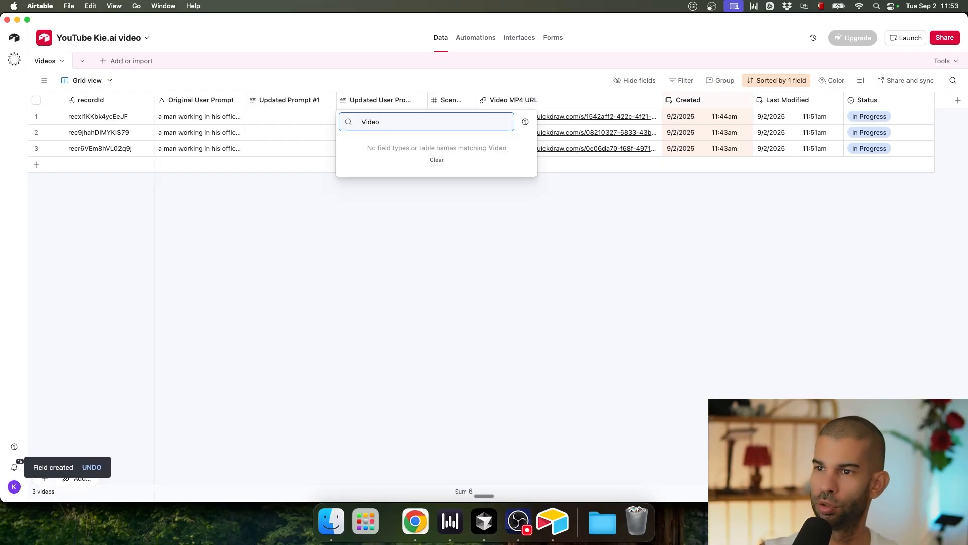
type("URL #1å")
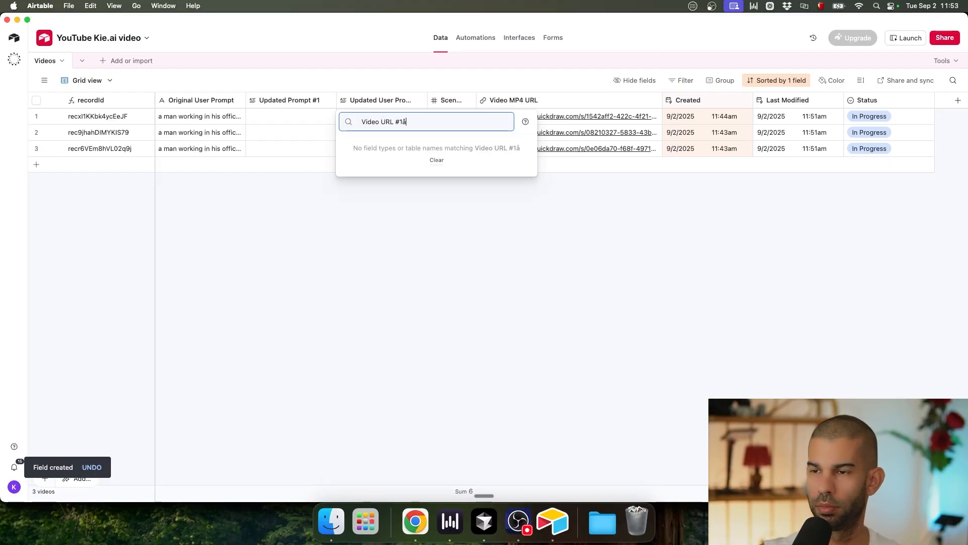
key("super+a")
key("super+x")
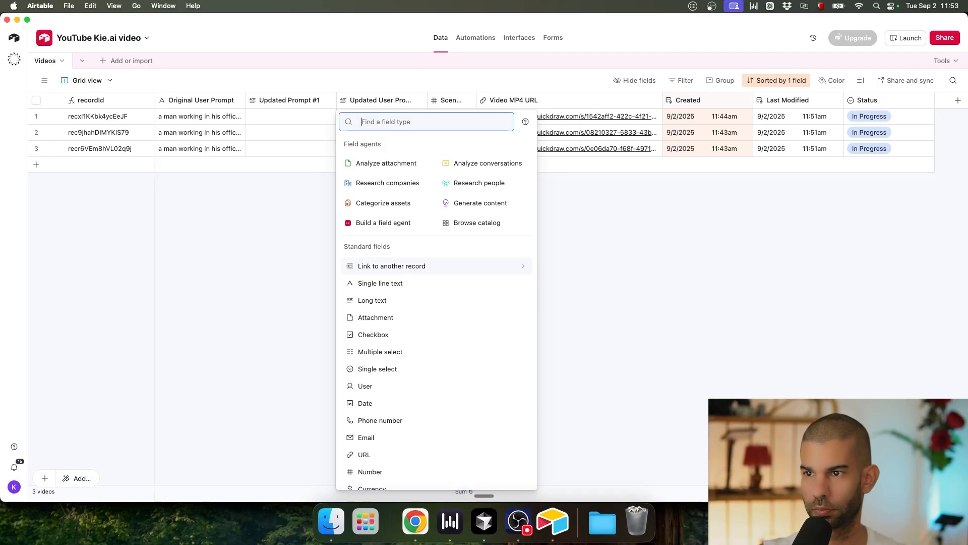
left_click(368, 454)
key("super+v")
left_click(505, 204)
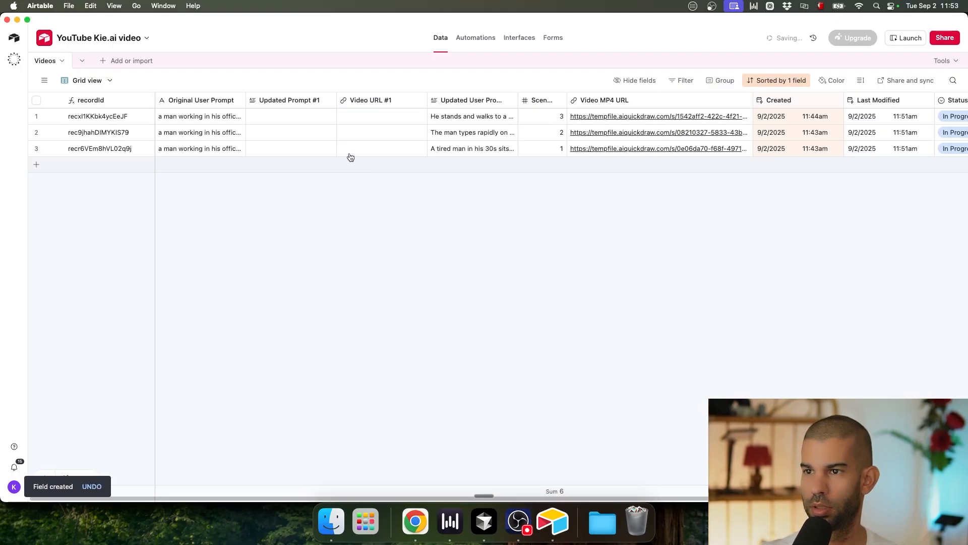
Step: Duplicate Updated Prompt #1 and Video URL #1 twice each
right_click(280, 104)
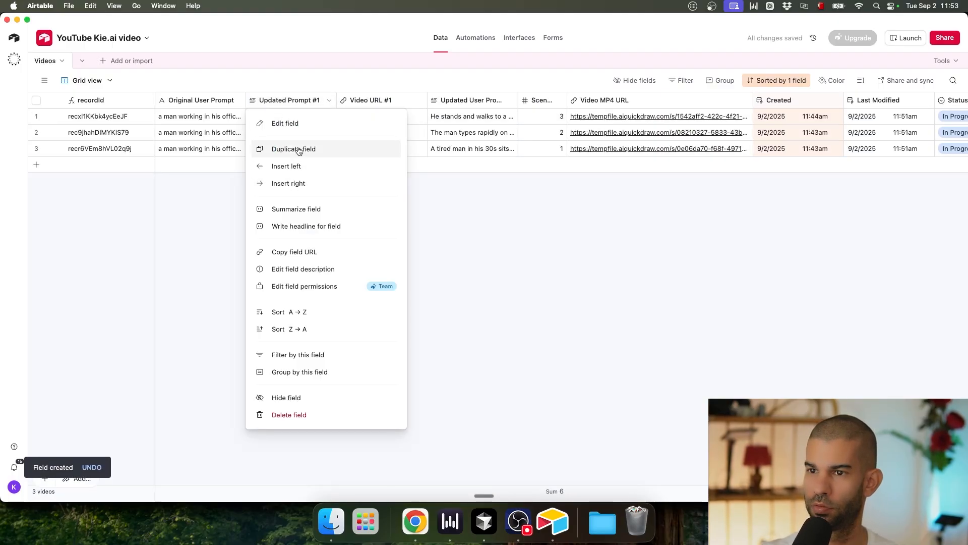
left_click(282, 147)
right_click(299, 100)
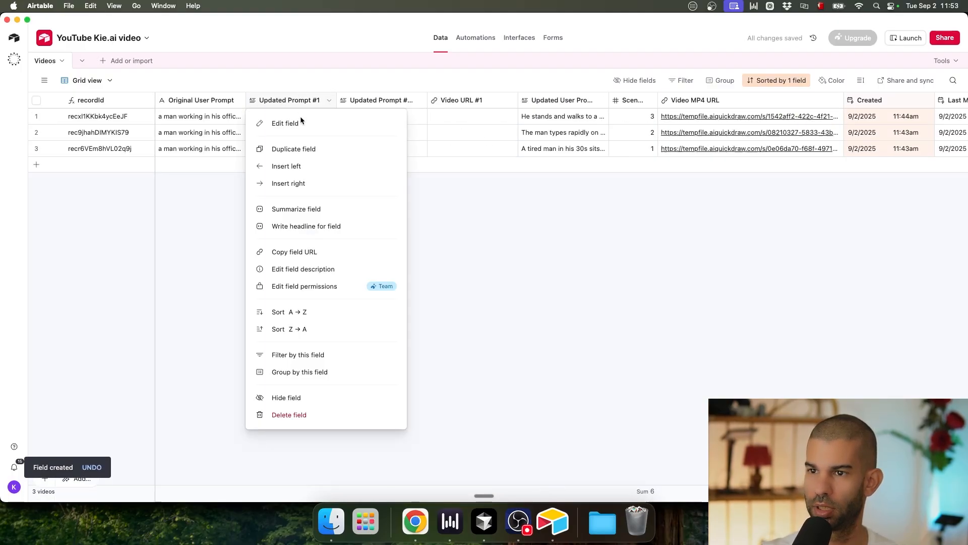
left_click(307, 148)
right_click(554, 100)
left_click(567, 148)
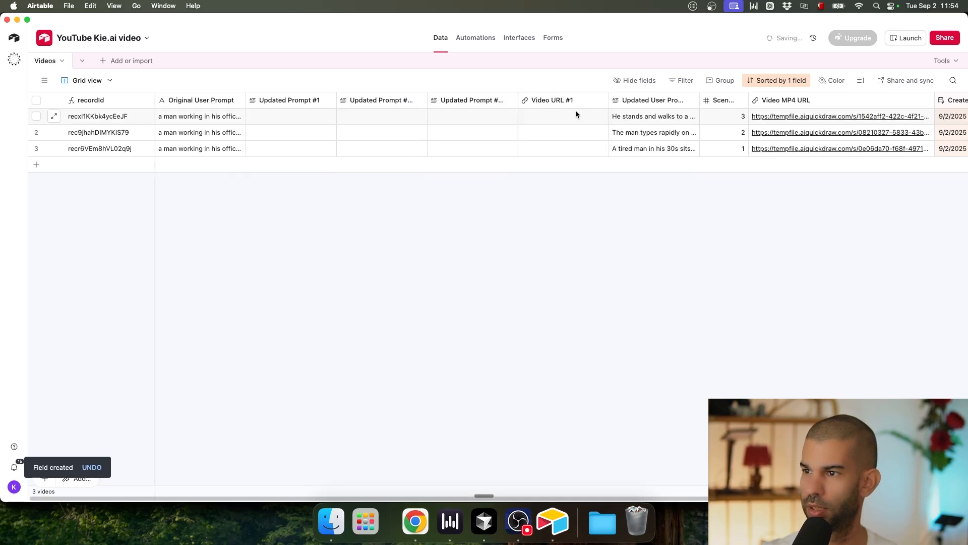
right_click(573, 104)
left_click(584, 151)
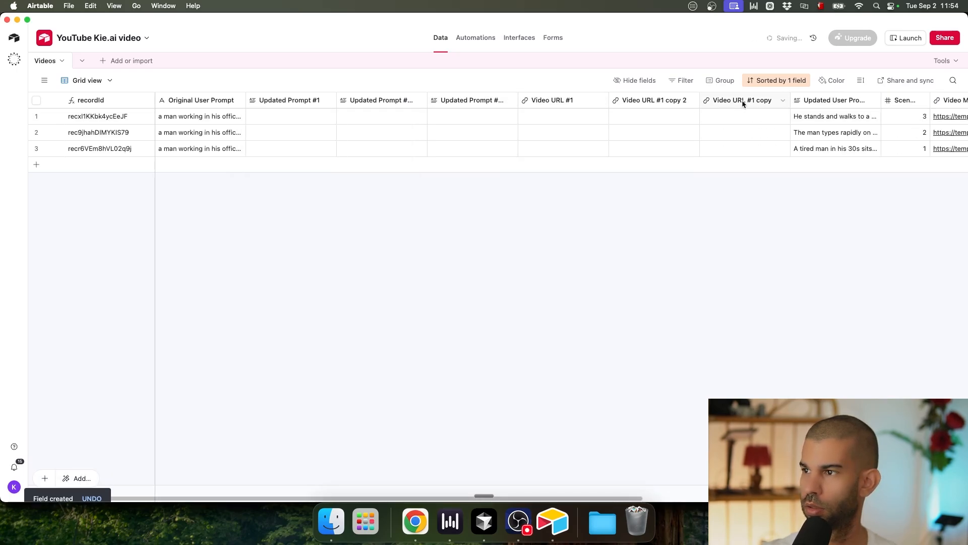
Step: Rename the Video URL #1 copies to Video URL #3 and Video URL #2
double_click(746, 99)
type("Video URL #3")
key("Return")
double_click(474, 101)
key("Right")
key("BackSpace")
type("3")
key("BackSpace")
type("2")
left_click(595, 202)
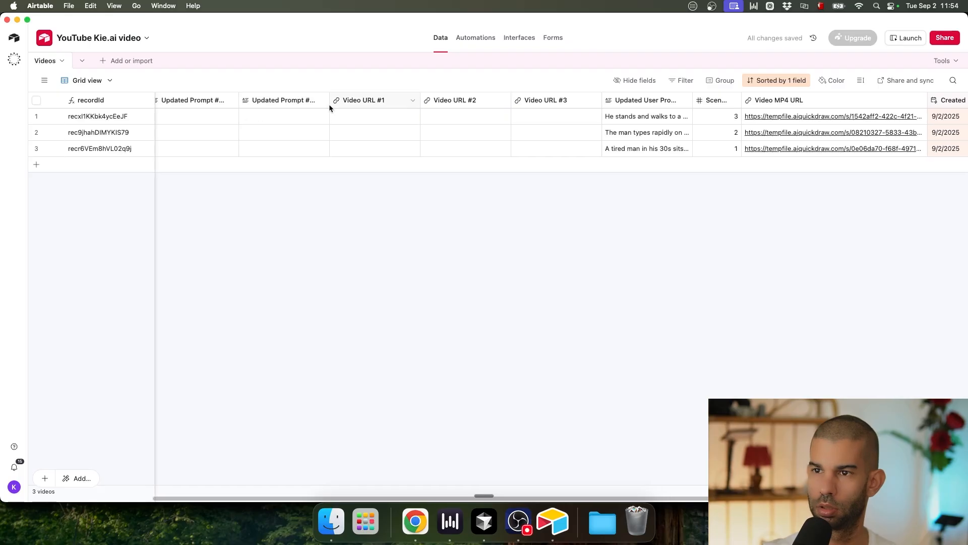
Step: Rename the Updated Prompt #1 copies to Updated Prompt #3 and Updated Prompt #2
scroll(328, 104, "left", 2)
double_click(360, 101)
key("Right")
key("alt+BackSpace")
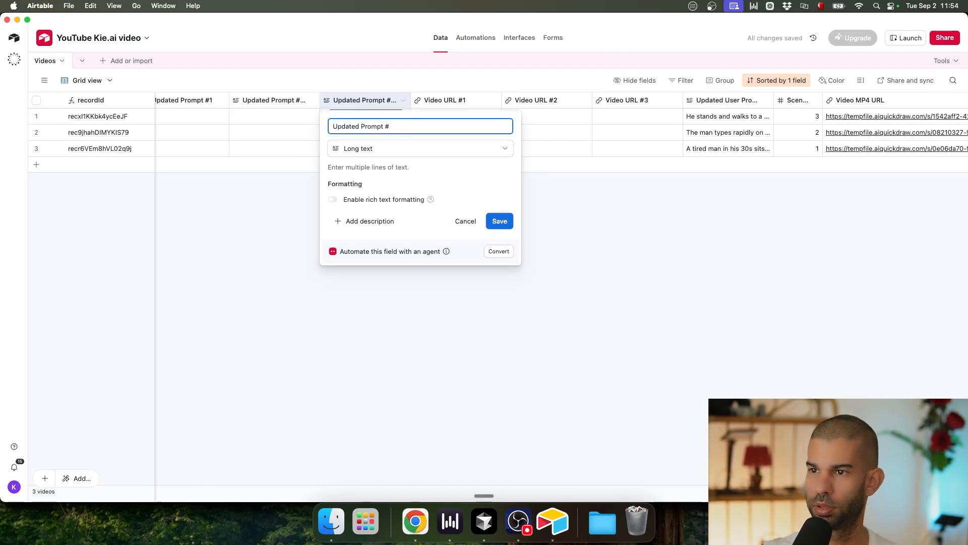
left_click(499, 221)
double_click(282, 100)
key("Right")
key("alt+BackSpace")
key("alt+BackSpace")
key("BackSpace")
key("BackSpace")
type("2")
left_click(409, 221)
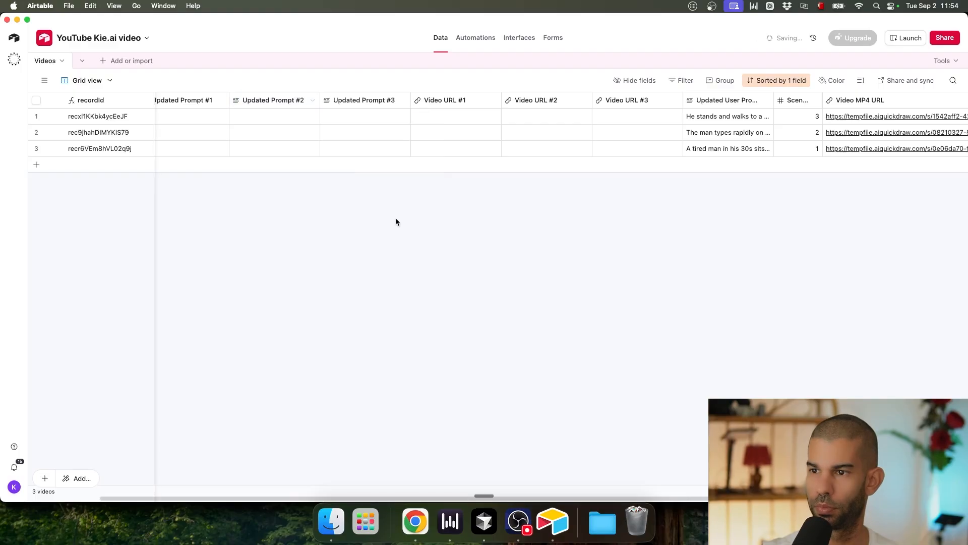
Step: Inspect record 1's Updated User Prompt text and its empty Updated Prompt #1–#3 cells
scroll(284, 138, "left", 2)
scroll(284, 137, "left", 1)
scroll(599, 116, "right", 1)
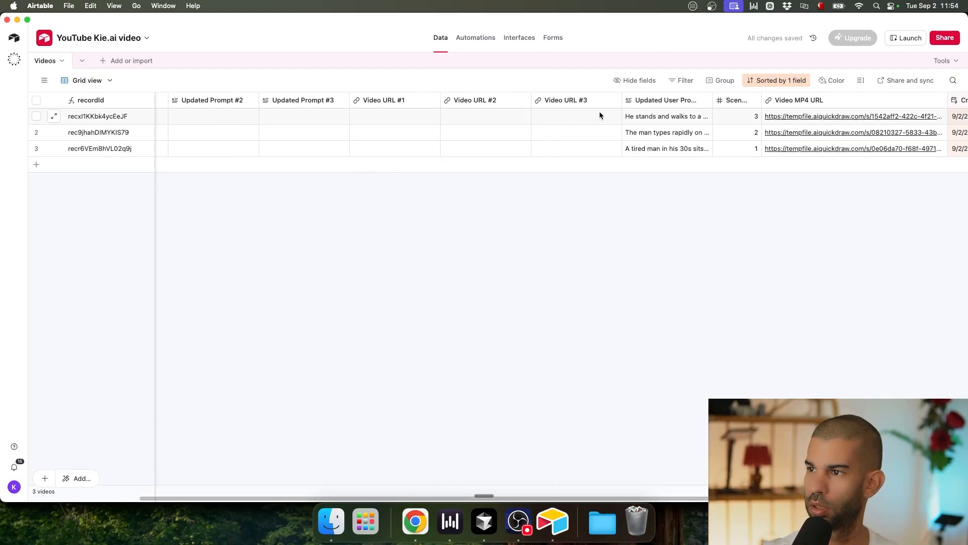
left_click(666, 112)
left_click(646, 204)
left_click(634, 120)
scroll(404, 180, "left", 5)
left_click(227, 115)
left_click(323, 115)
left_click(419, 115)
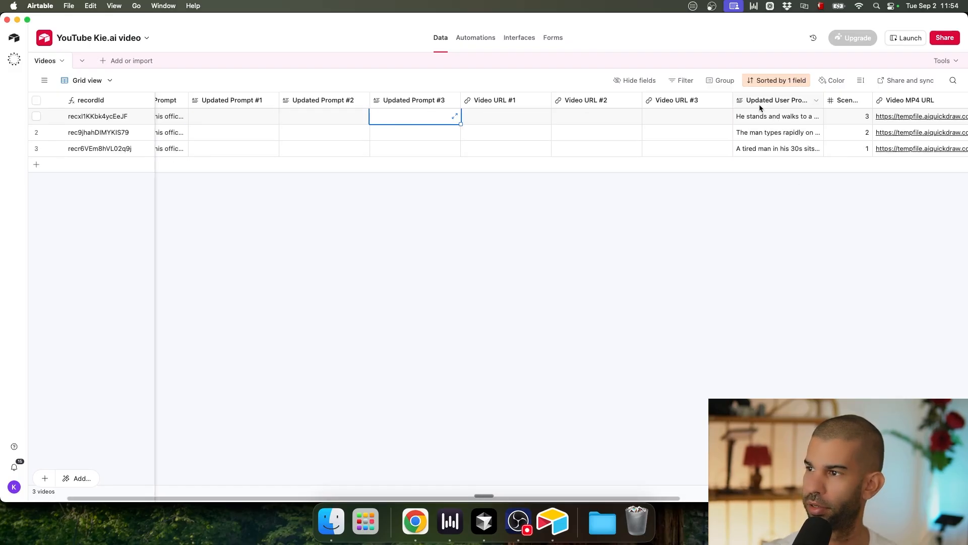
scroll(762, 108, "right", 5)
Step: Delete the Updated User Prompt, Scene and Video MP4 URL fields from the Airtable table
right_click(663, 104)
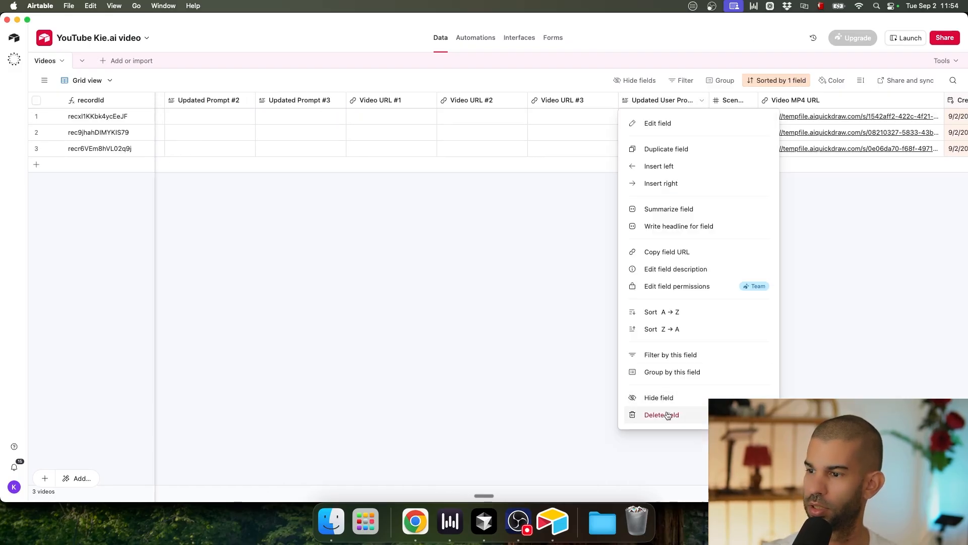
left_click(661, 414)
double_click(646, 101)
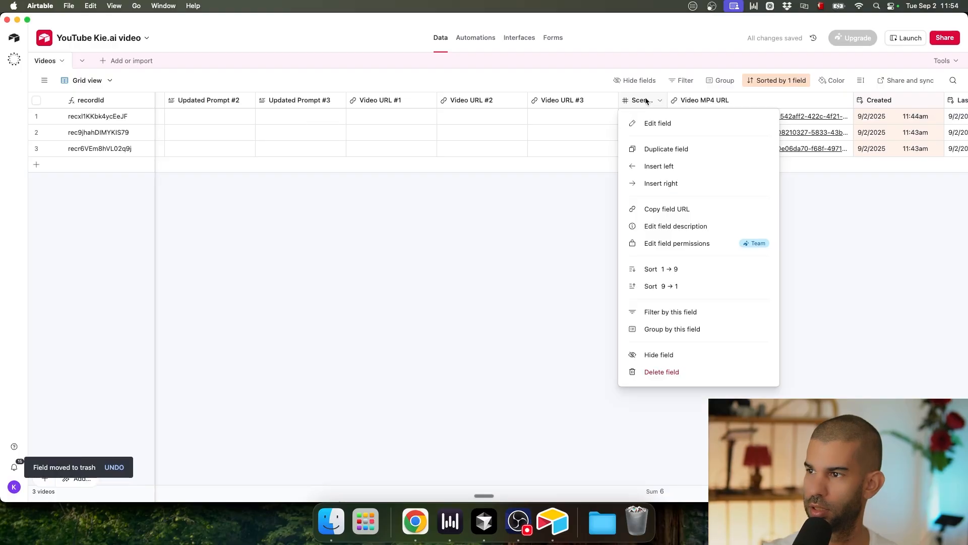
left_click(496, 167)
left_click(432, 217)
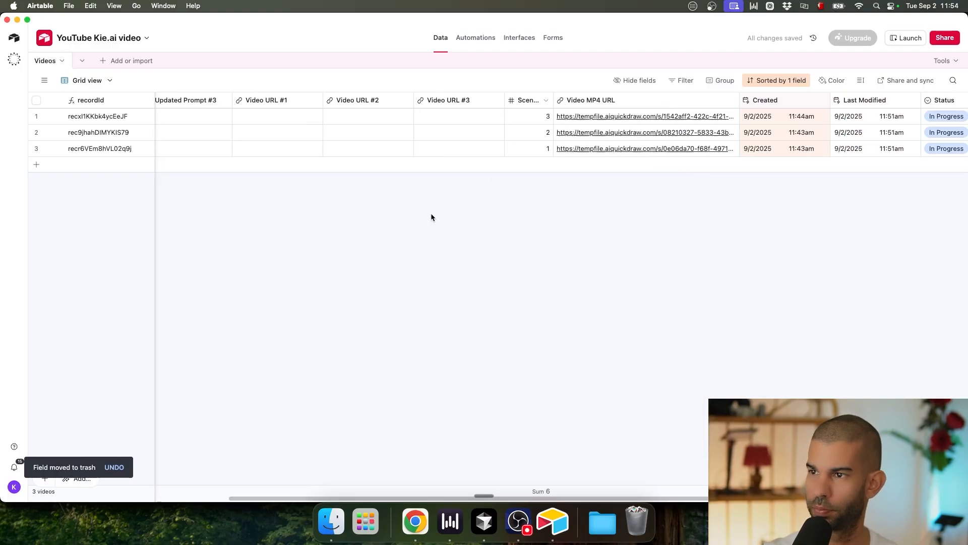
right_click(525, 104)
left_click(573, 372)
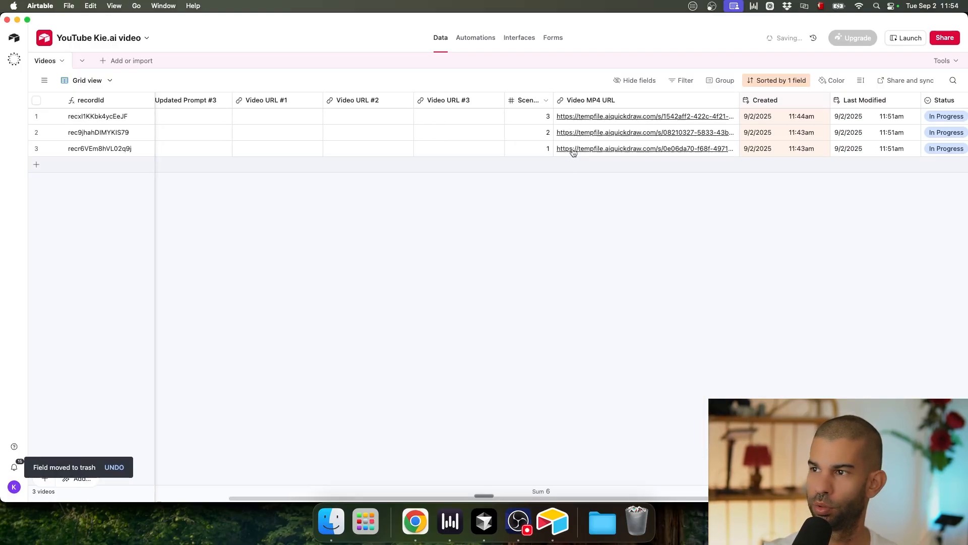
right_click(552, 101)
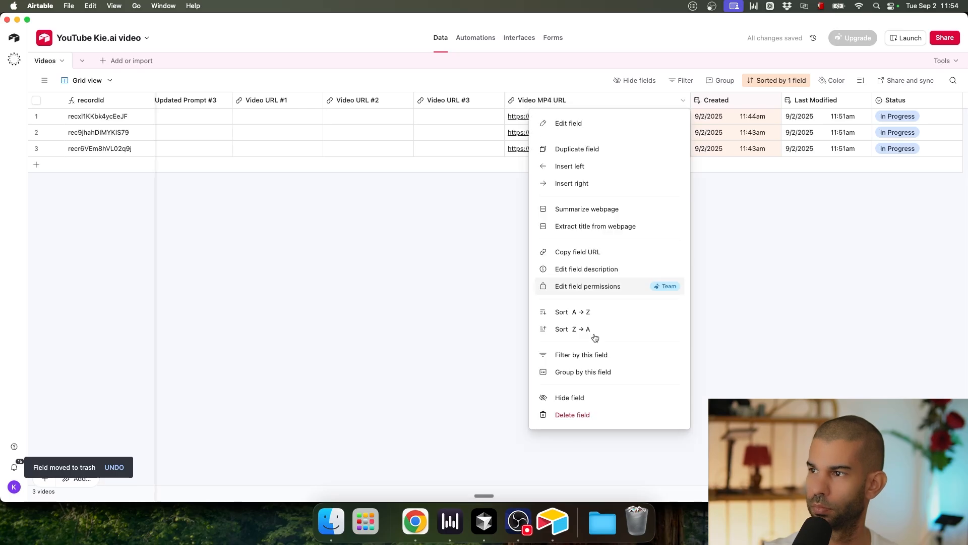
left_click(596, 414)
Step: Add an Attachment field named 'Final Video' right of Video URL #3
right_click(563, 103)
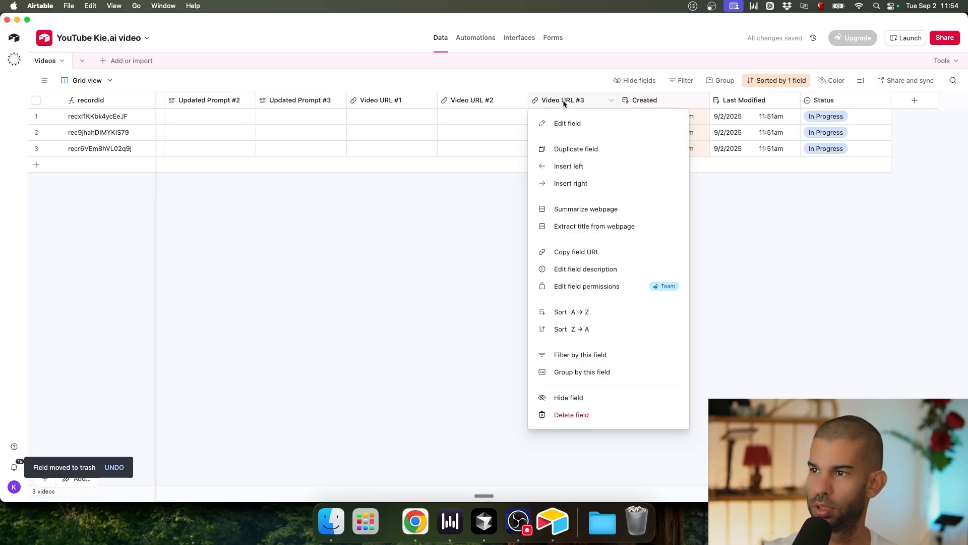
left_click(555, 183)
type("attach")
key("Down")
key("Return")
type("Final Video")
key("Return")
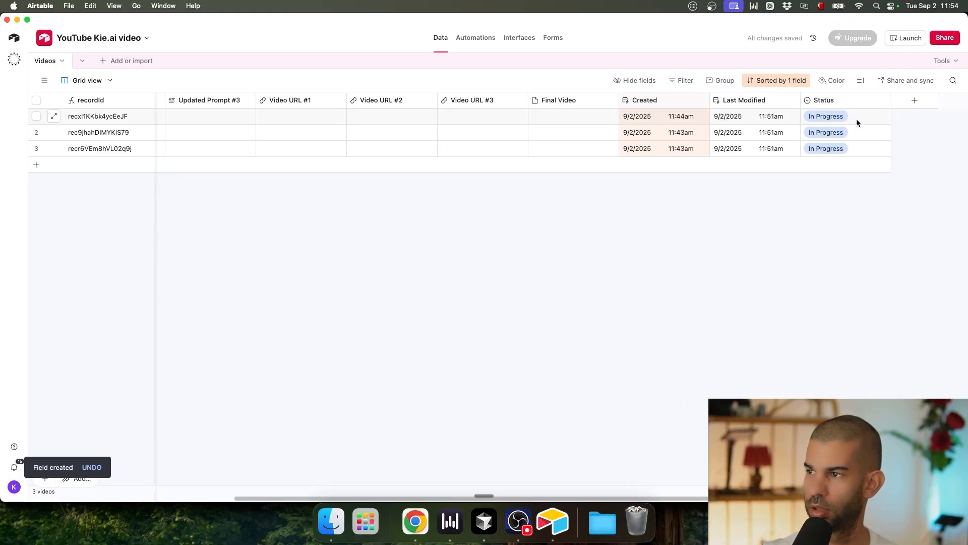
Step: Edit the Status field: remove Ready To Combine and rename Finished to Done
right_click(821, 100)
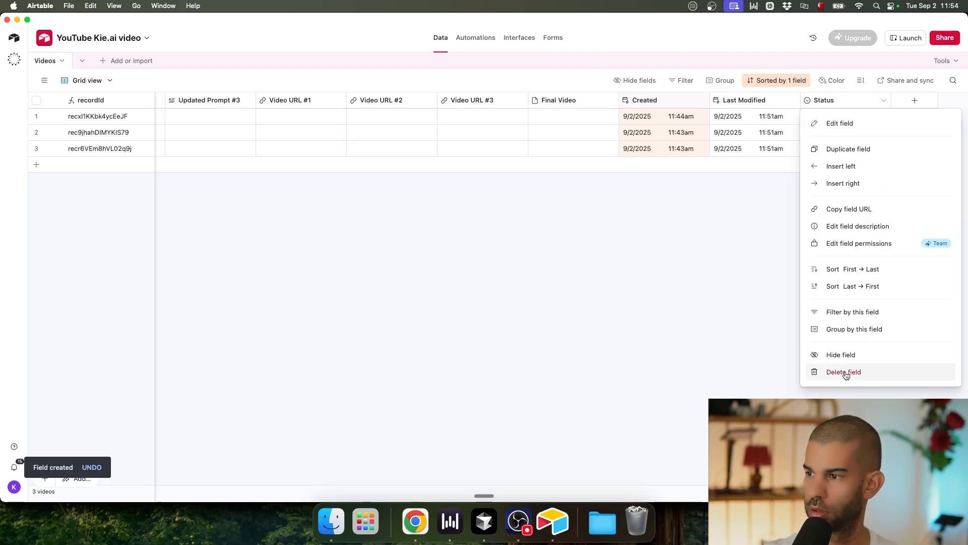
left_click(596, 420)
double_click(841, 103)
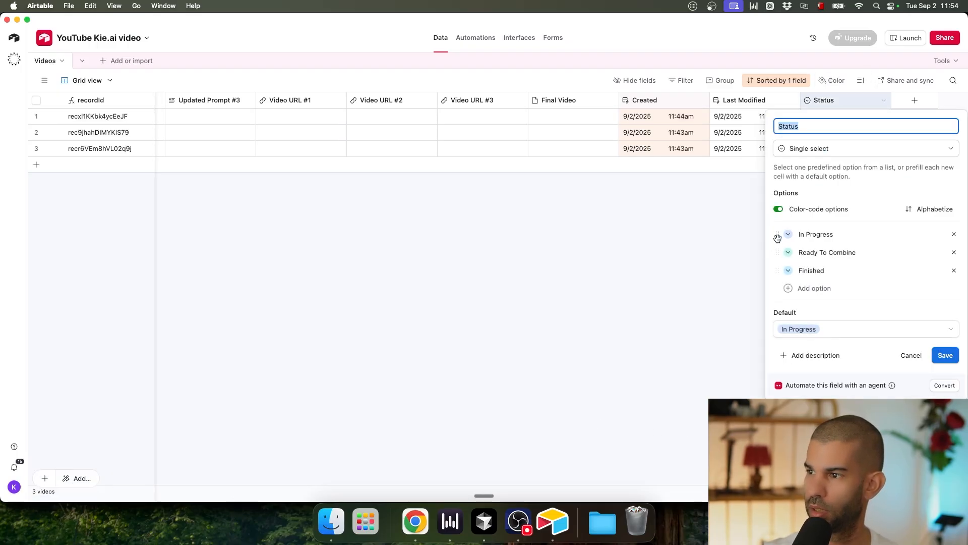
left_click(953, 252)
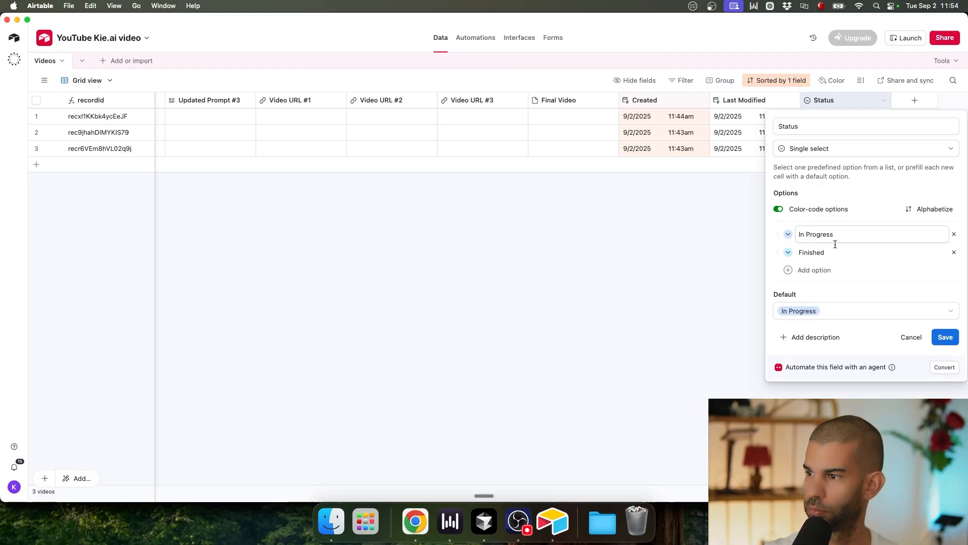
double_click(836, 257)
type("Done")
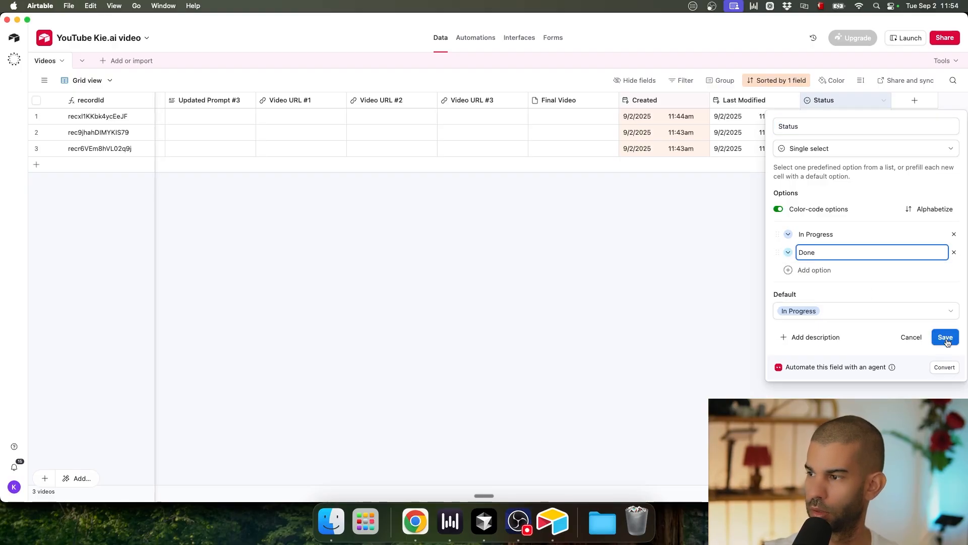
left_click(945, 337)
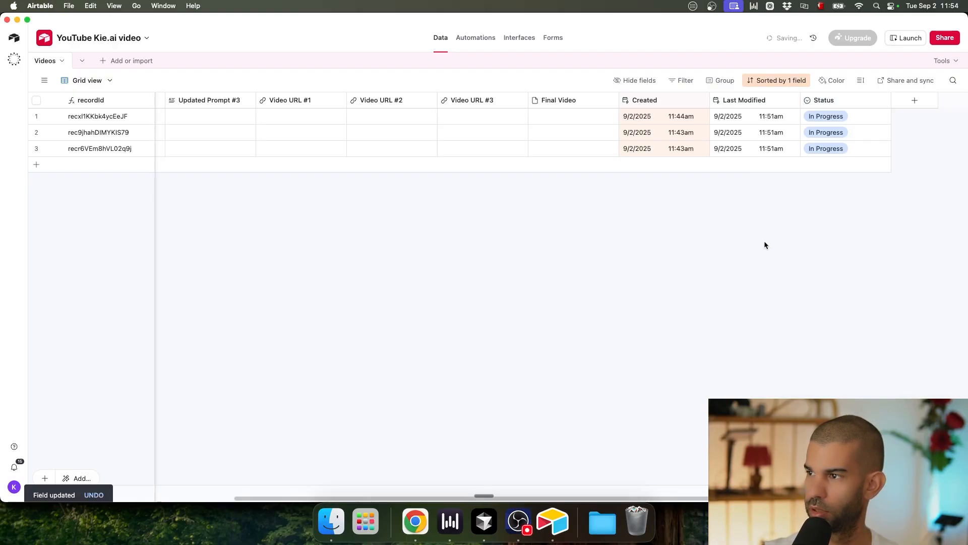
Step: Delete all three existing records from the table
scroll(591, 114, "left", 5)
left_click(37, 149)
left_click(155, 138)
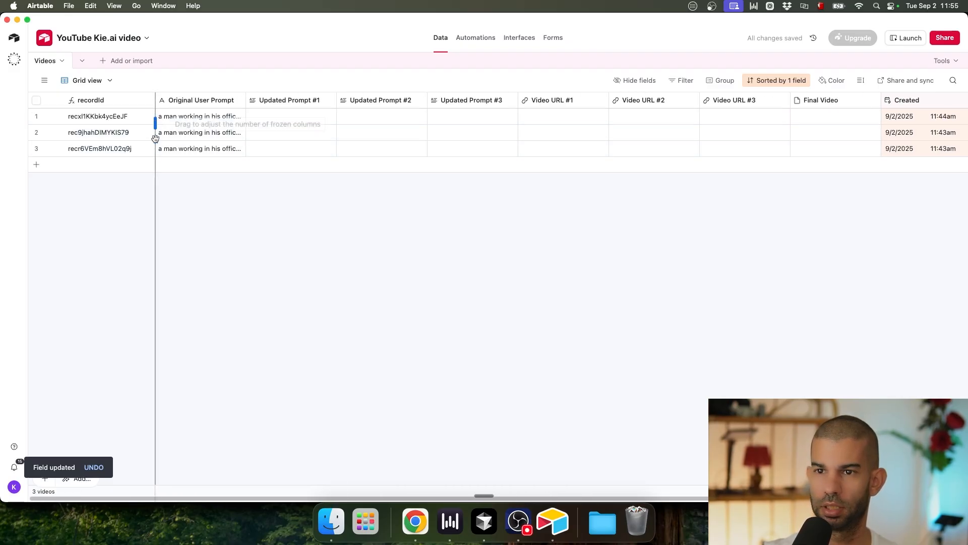
left_click(37, 100)
right_click(88, 117)
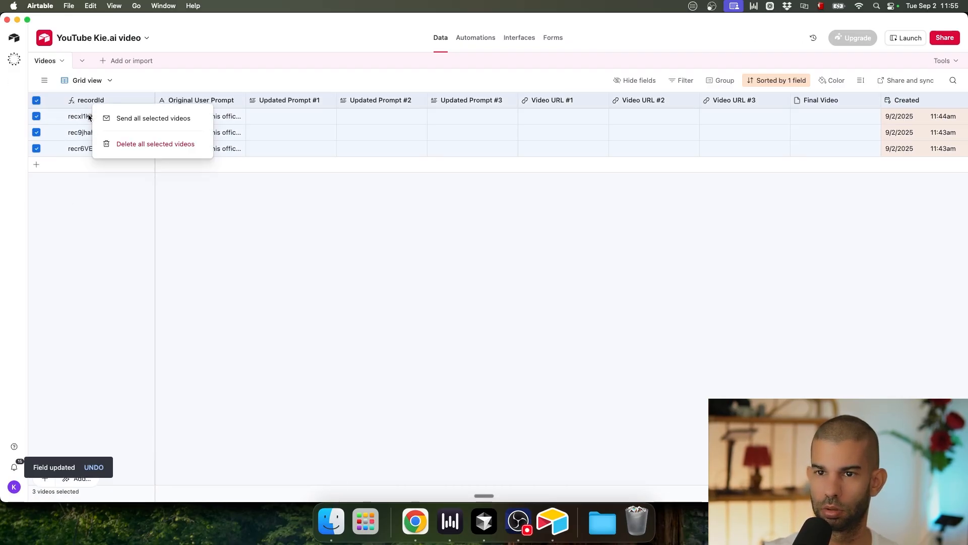
left_click(124, 144)
key("super+Tab")
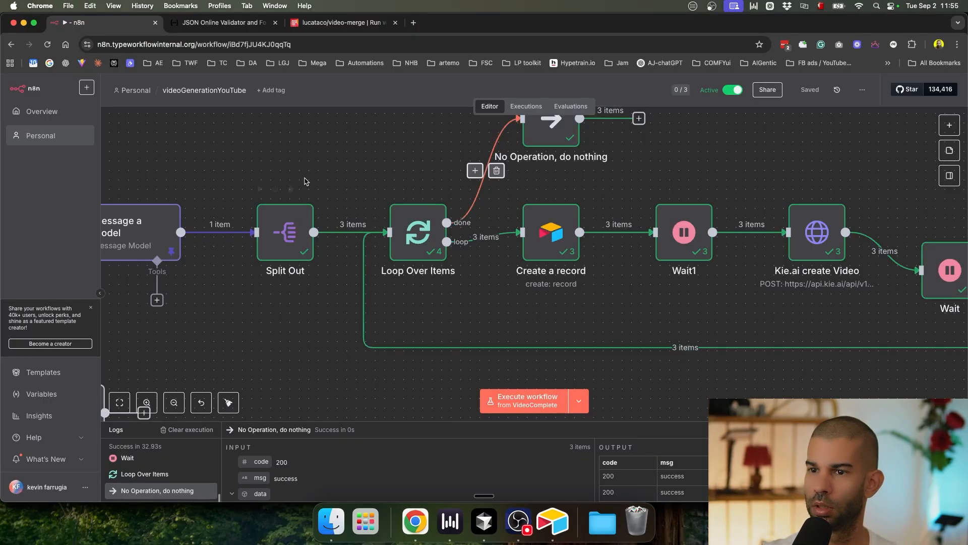
Step: Remove Create a record's incoming loop link and its link to Wait1
scroll(303, 171, "down", 3)
scroll(248, 146, "left", 5)
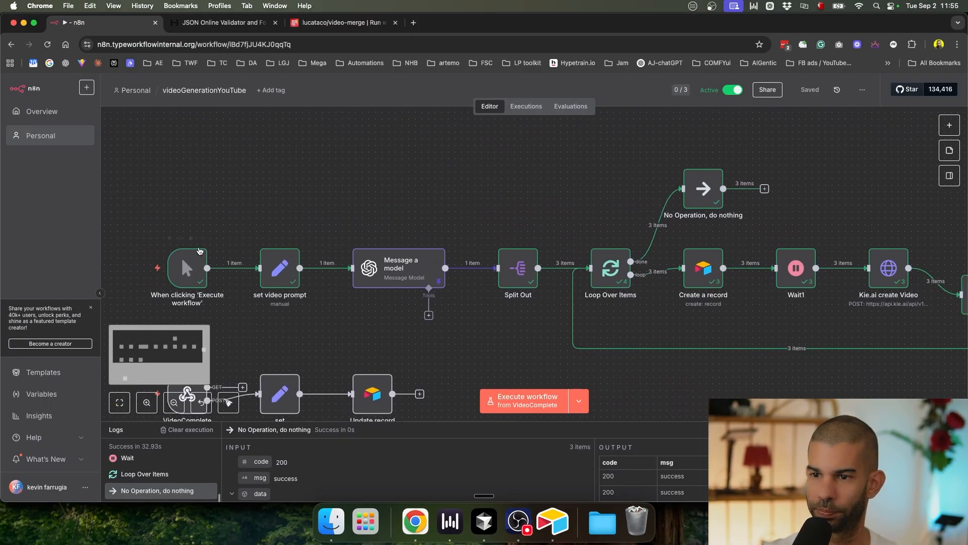
scroll(267, 268, "up", 5)
scroll(267, 268, "down", 5)
scroll(395, 250, "up", 5)
scroll(395, 250, "down", 5)
scroll(395, 250, "right", 5)
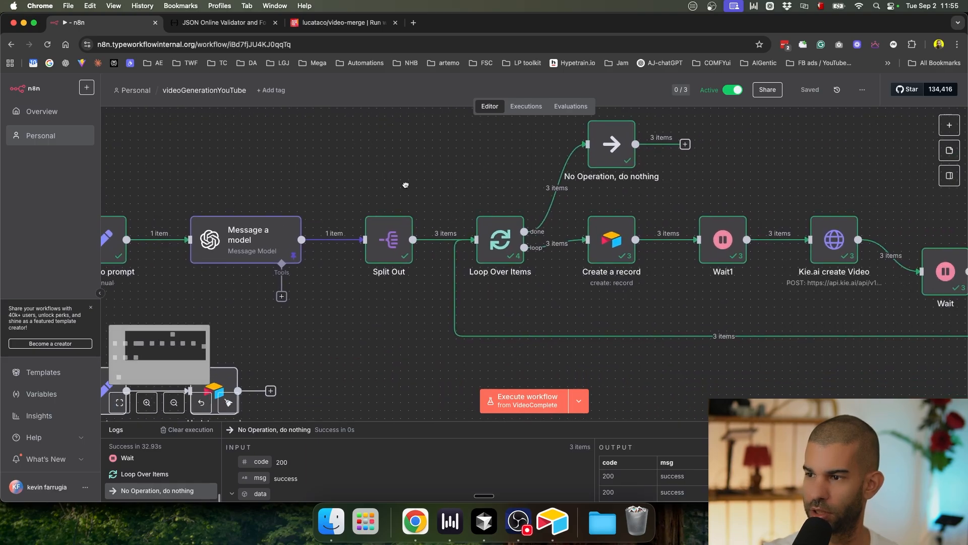
left_click(566, 243)
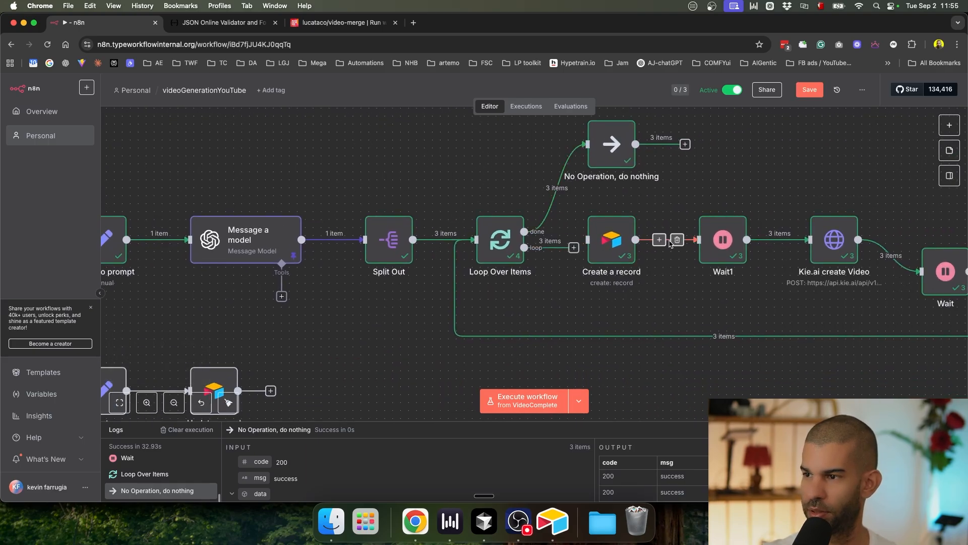
left_click(676, 239)
Step: Reposition Split Out and Create a record, then connect Split Out into Create a record
left_click_drag(385, 246, 281, 365)
left_click(406, 301)
left_click_drag(602, 249, 379, 320)
left_click(359, 359)
key("Escape")
left_click_drag(358, 359, 361, 301)
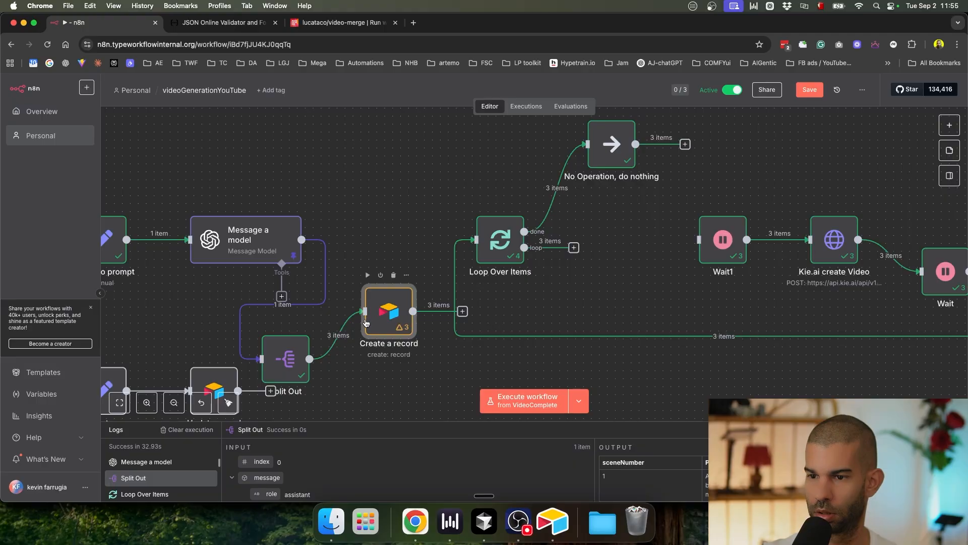
Step: Turn on Execute Once in the Create a record node's settings
double_click(390, 314)
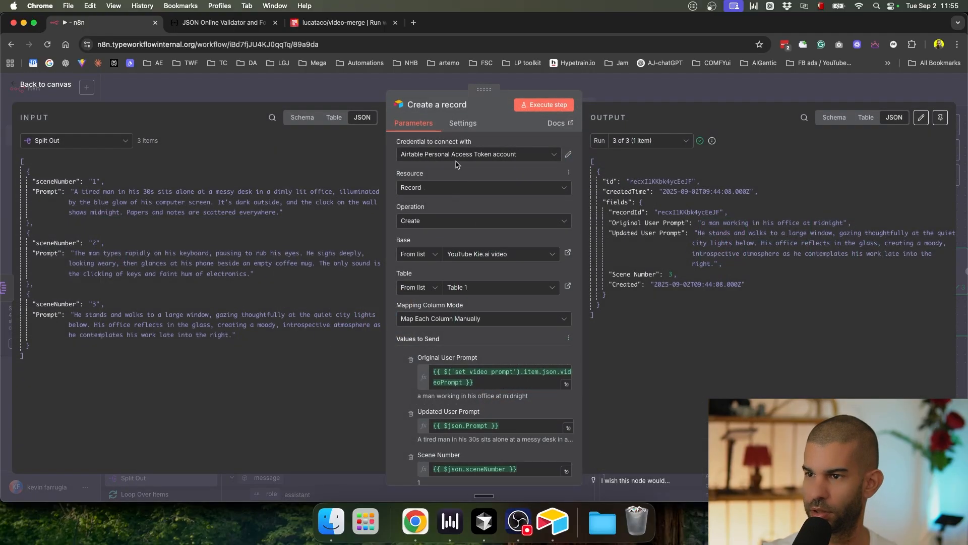
left_click(468, 127)
left_click(407, 191)
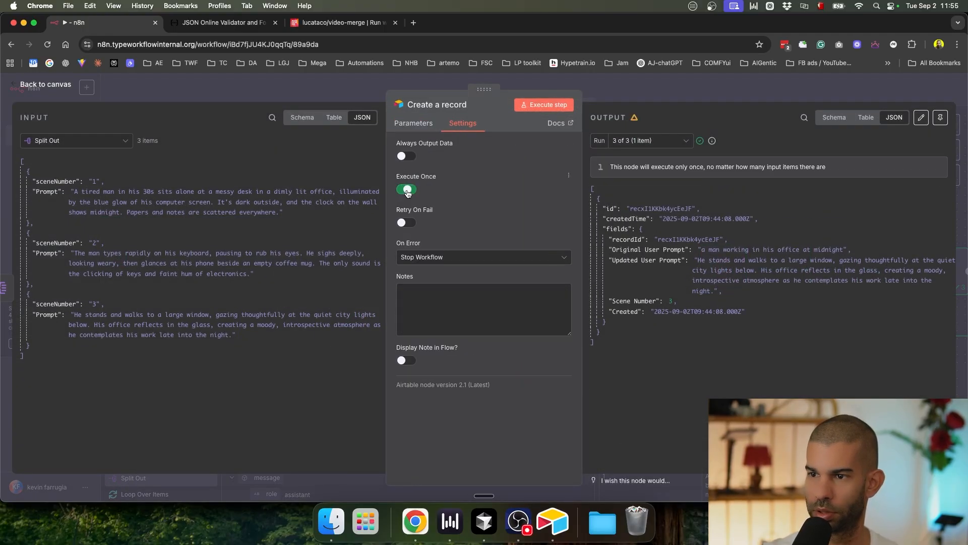
left_click(406, 124)
Step: Refresh the columns and map Prompt into Updated Prompt #1, #2 and #3
left_click(558, 342)
scroll(459, 303, "down", 3)
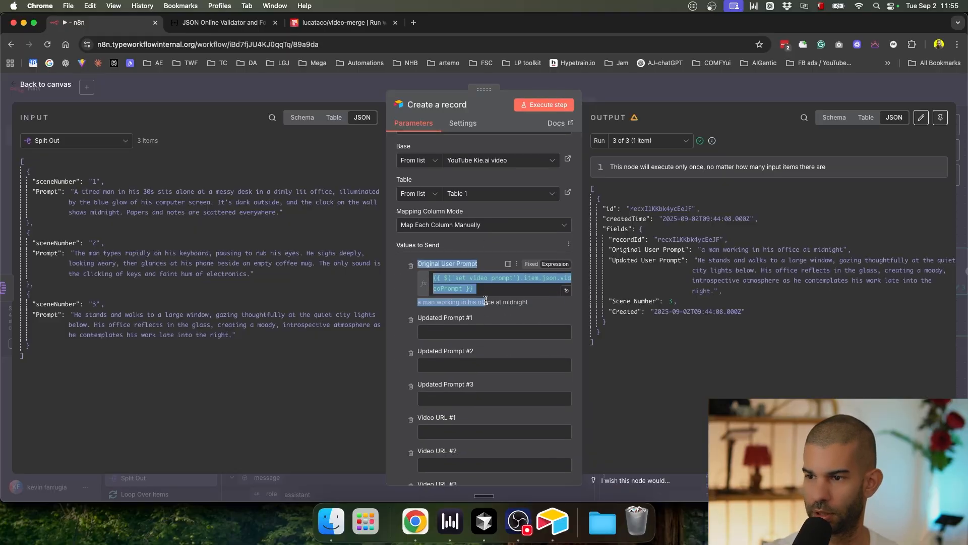
scroll(398, 321, "down", 2)
left_click_drag(47, 191, 430, 268)
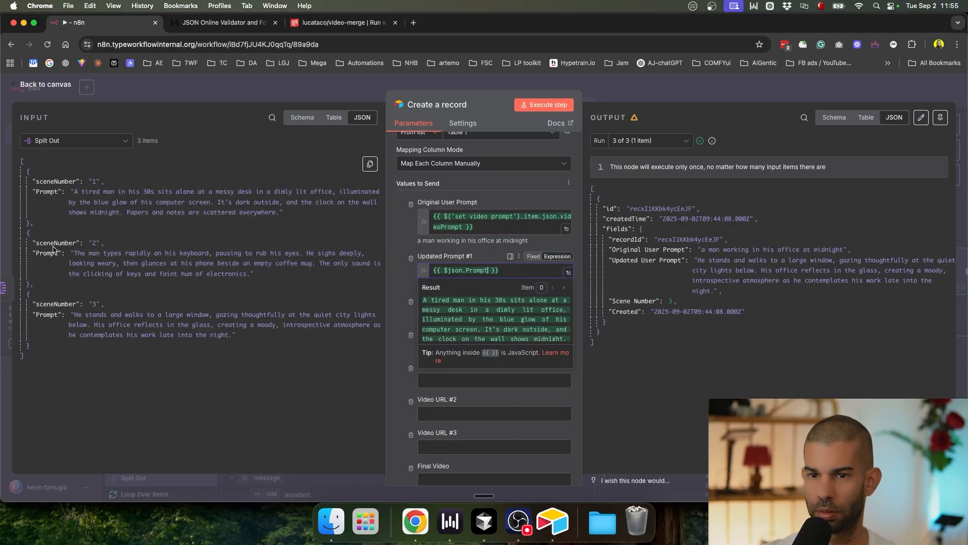
left_click_drag(47, 253, 456, 313)
left_click_drag(39, 313, 456, 359)
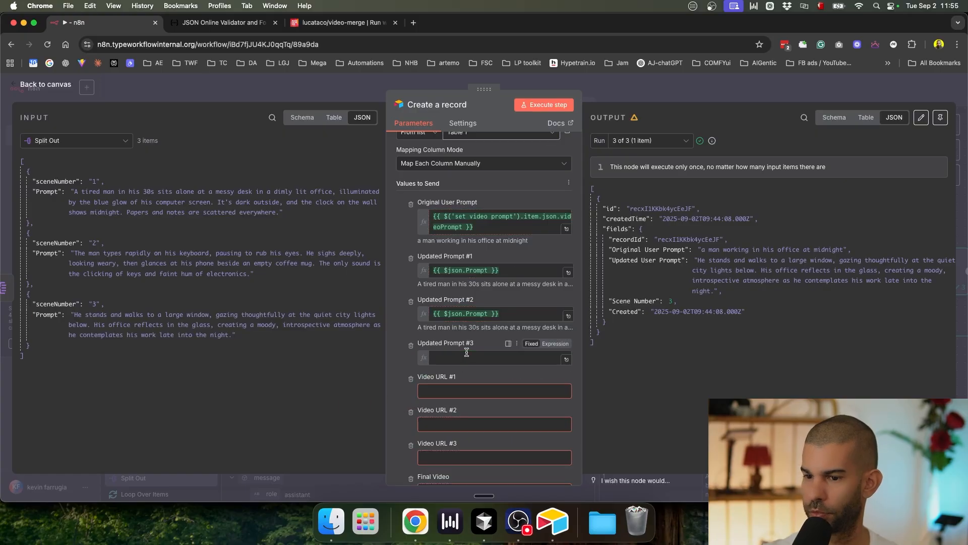
left_click(665, 97)
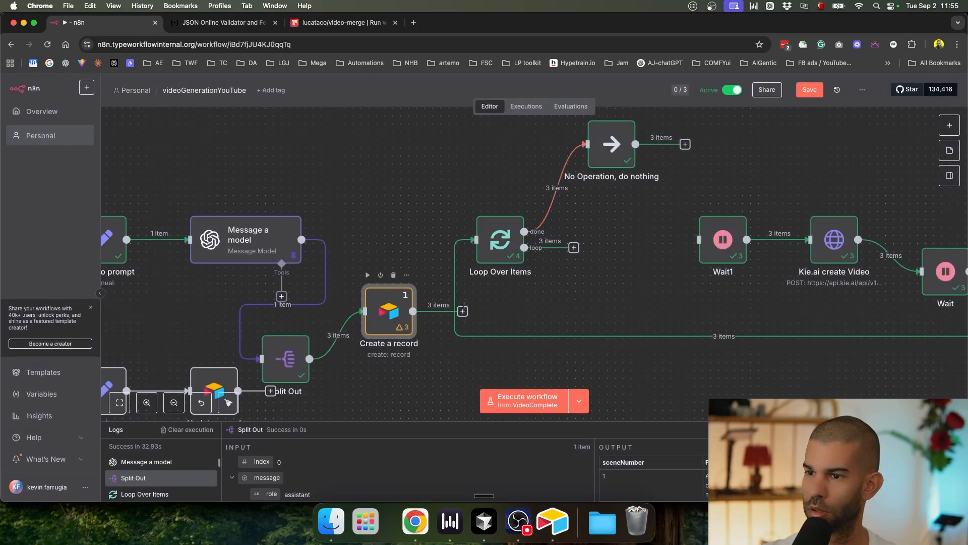
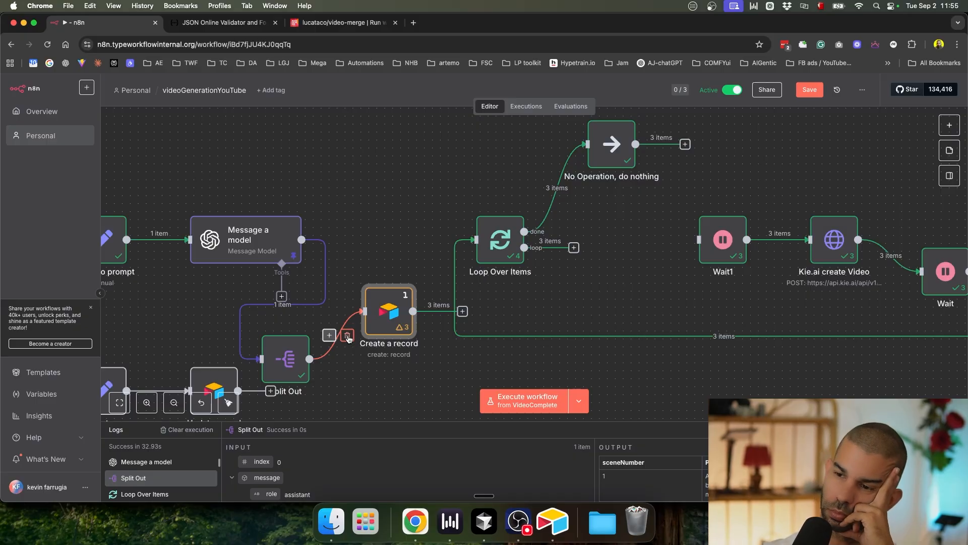
Step: Rewire Message a model to feed Create a record instead of Split Out, and save
left_click(347, 336)
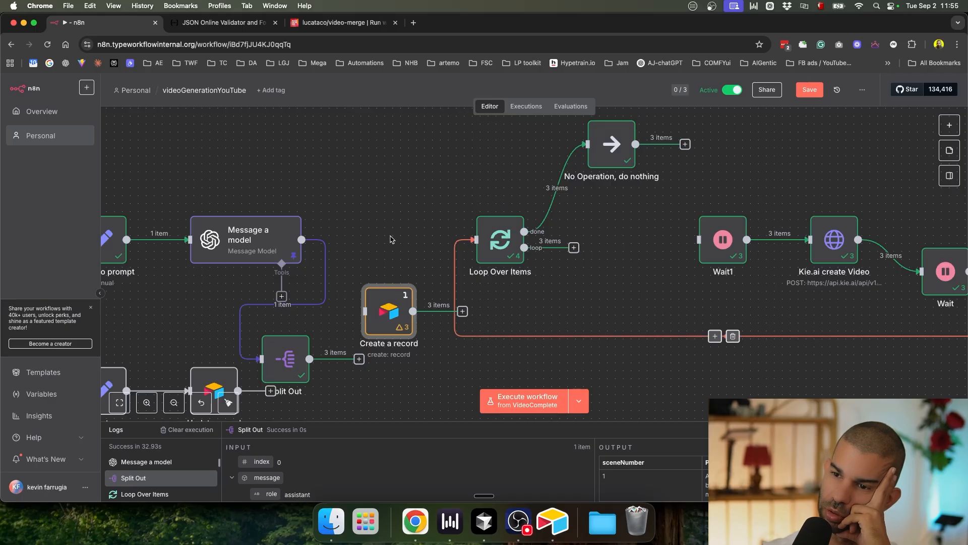
left_click_drag(243, 239, 211, 175)
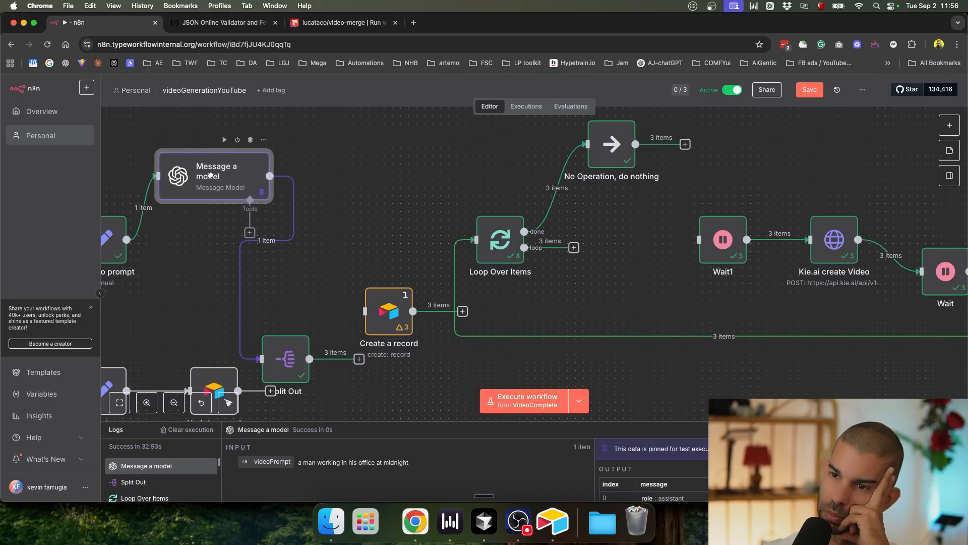
left_click(276, 240)
left_click_drag(325, 250, 262, 359)
key("cmd+s")
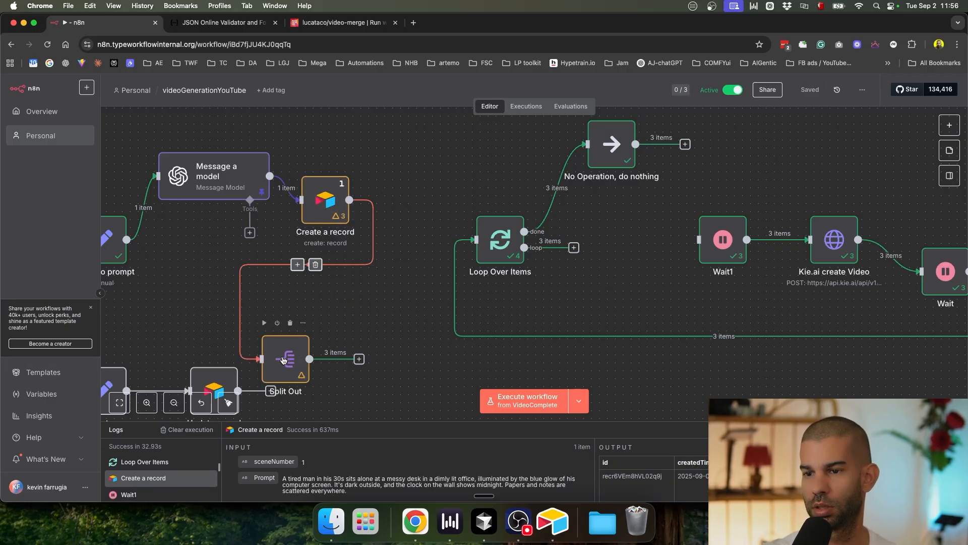
Step: Set Split Out's field to split to message.content.scenes from Message a model's data
double_click(284, 360)
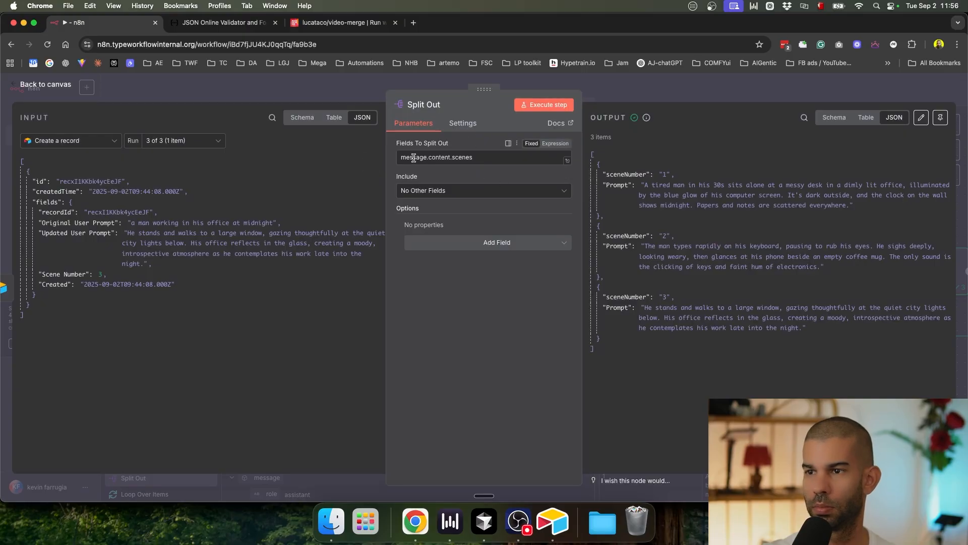
left_click(71, 141)
left_click(79, 180)
double_click(431, 156)
key("BackSpace")
left_click_drag(59, 218, 454, 158)
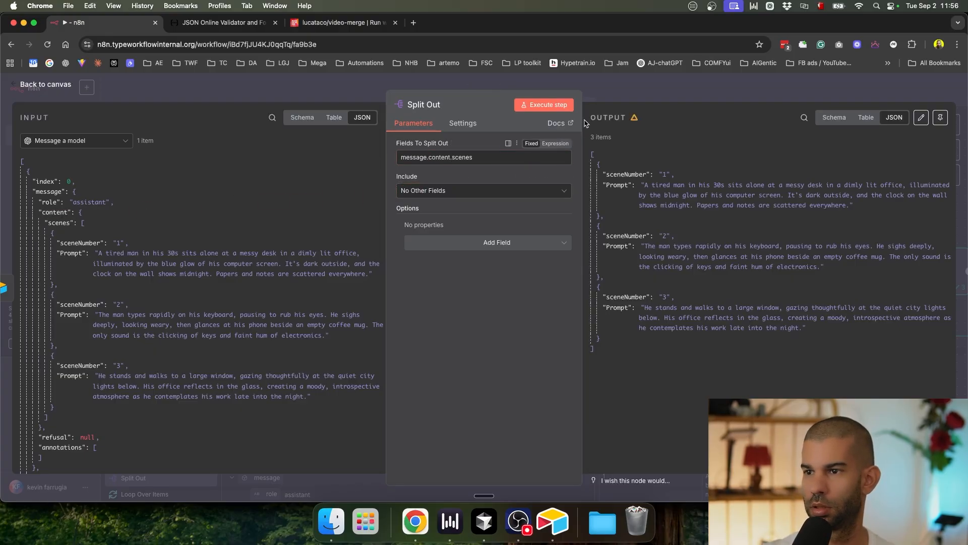
left_click(564, 83)
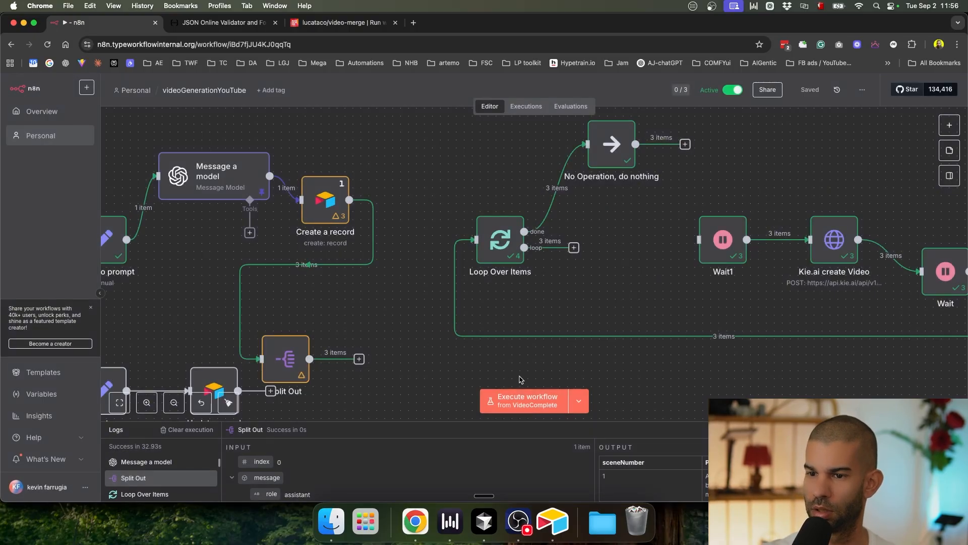
Step: Run a test of the workflow from the manual Execute workflow trigger
left_click(528, 404)
left_click_drag(335, 318, 551, 253)
scroll(551, 252, "down", 3)
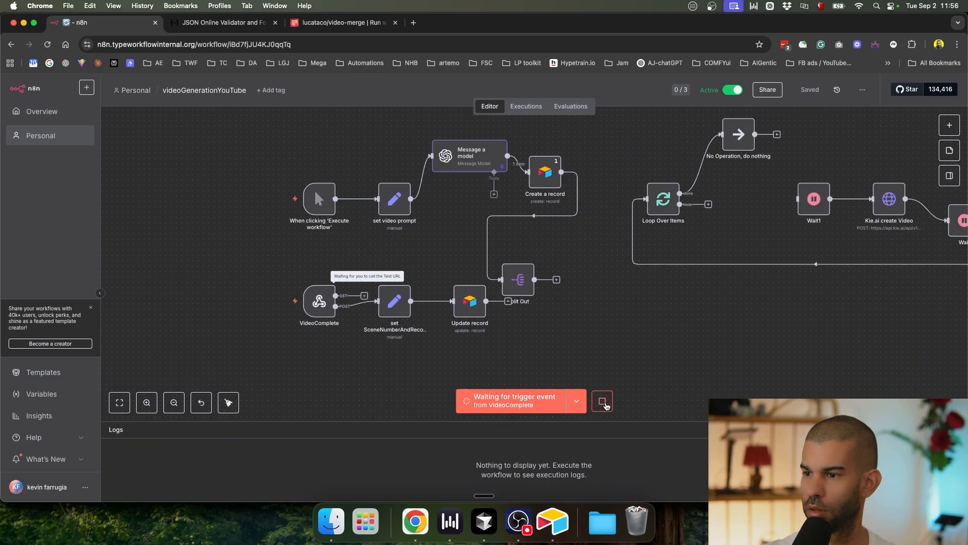
left_click(603, 402)
left_click(590, 401)
scroll(535, 365, "right", 5)
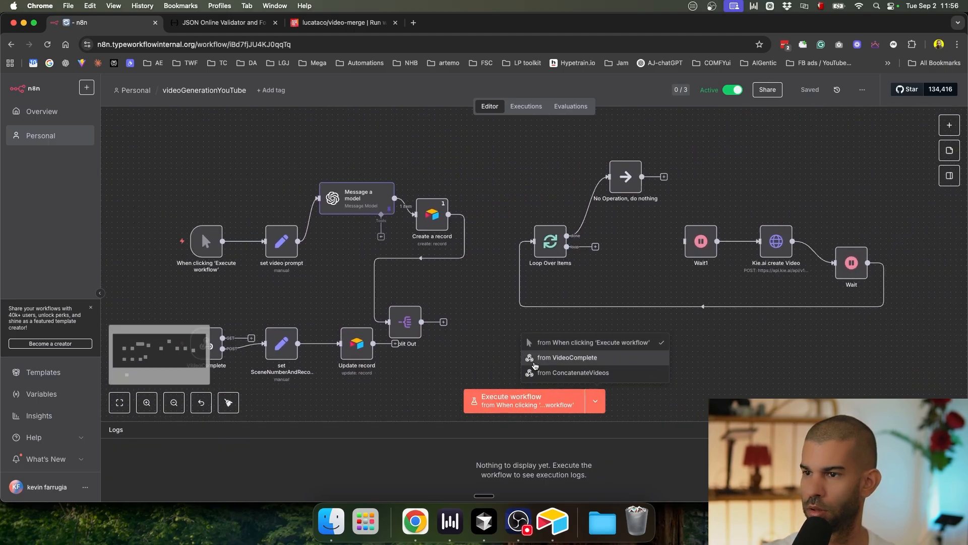
scroll(535, 365, "right", 2)
left_click(564, 373)
left_click(584, 401)
left_click(562, 342)
left_click(522, 401)
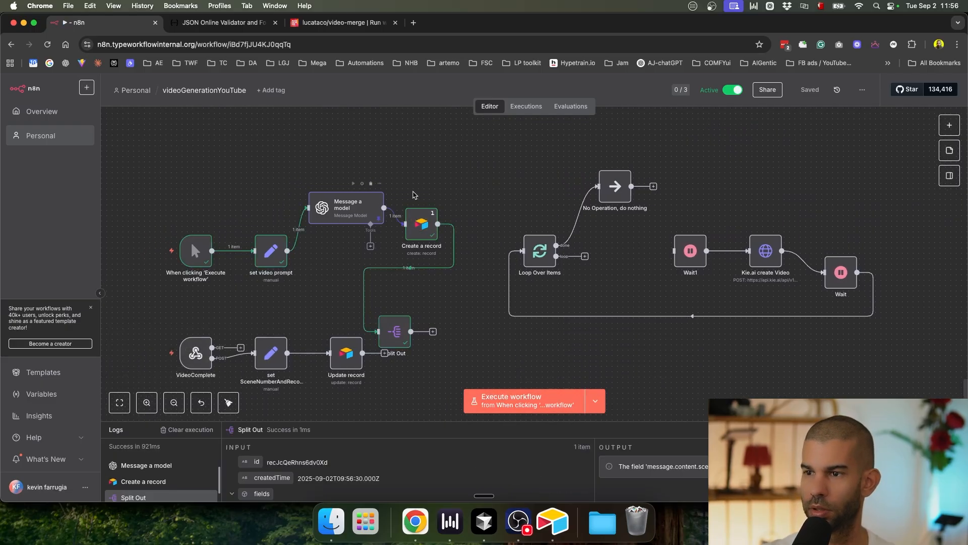
Step: Check Split Out's result, which reports message.content.scenes was not found
double_click(404, 339)
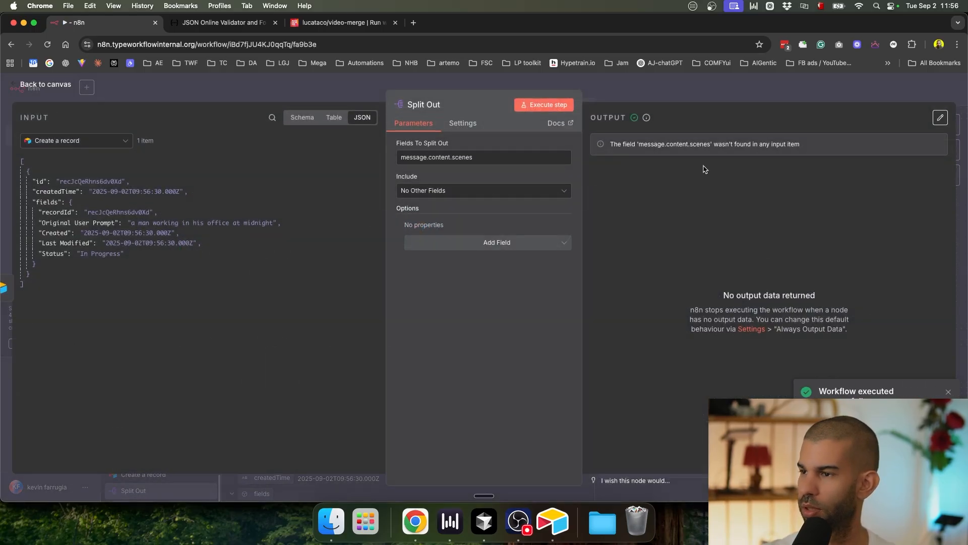
left_click_drag(667, 149, 799, 146)
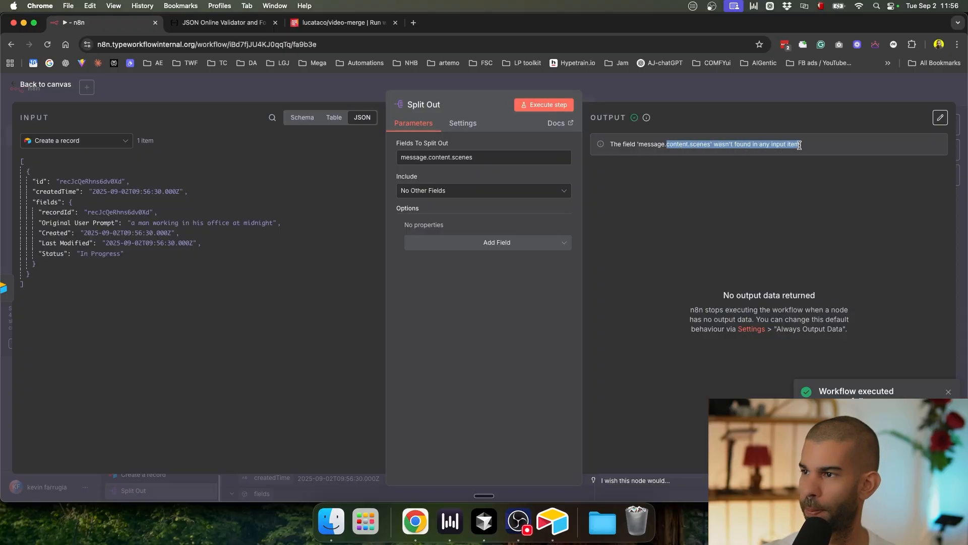
left_click(664, 104)
left_click(633, 99)
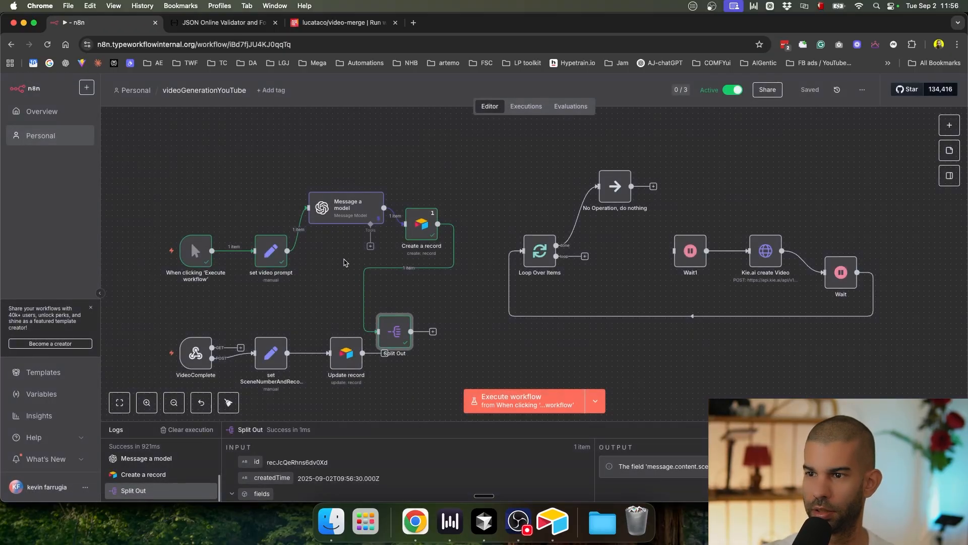
Step: Rearrange the nodes so Message a model feeds Create a record and Split Out in parallel, then save
left_click_drag(351, 220, 361, 177)
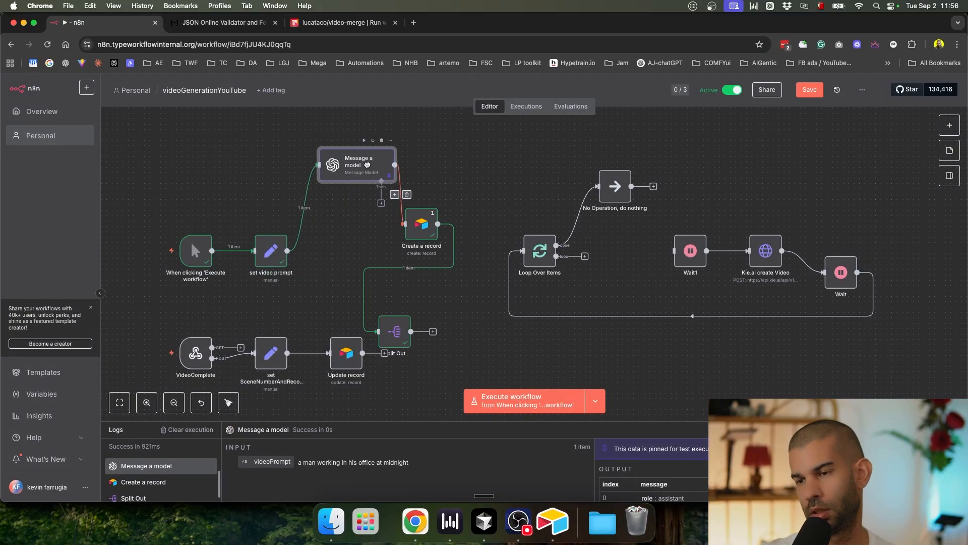
left_click_drag(432, 221, 448, 157)
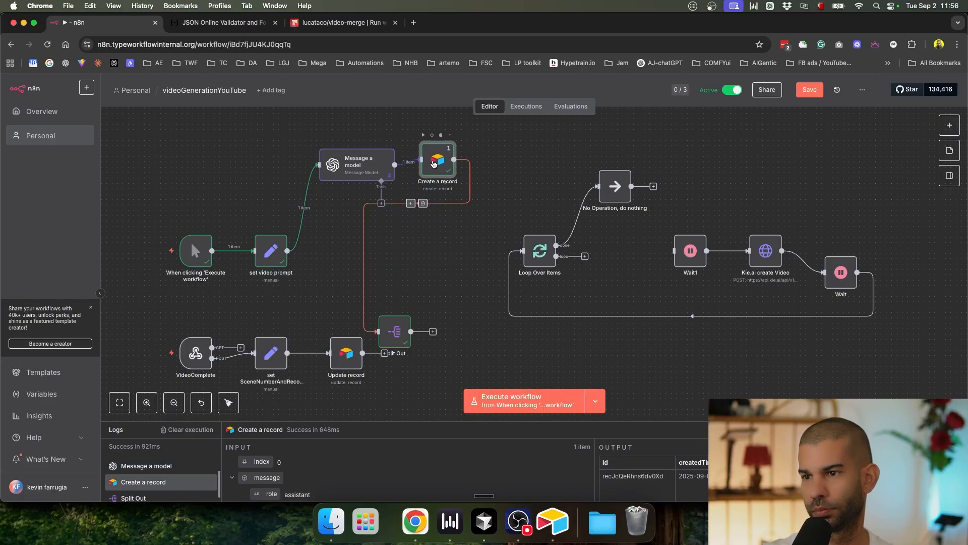
left_click(423, 203)
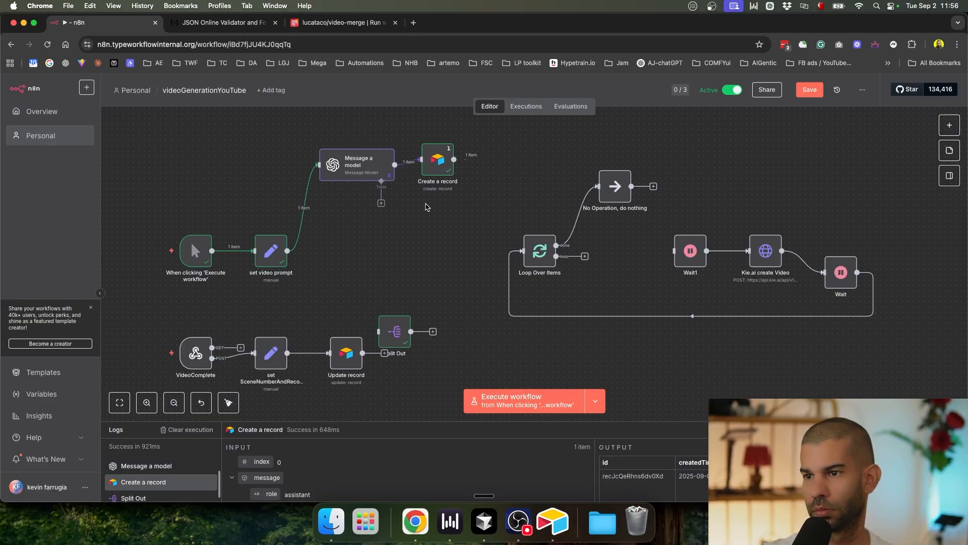
left_click_drag(431, 164, 442, 159)
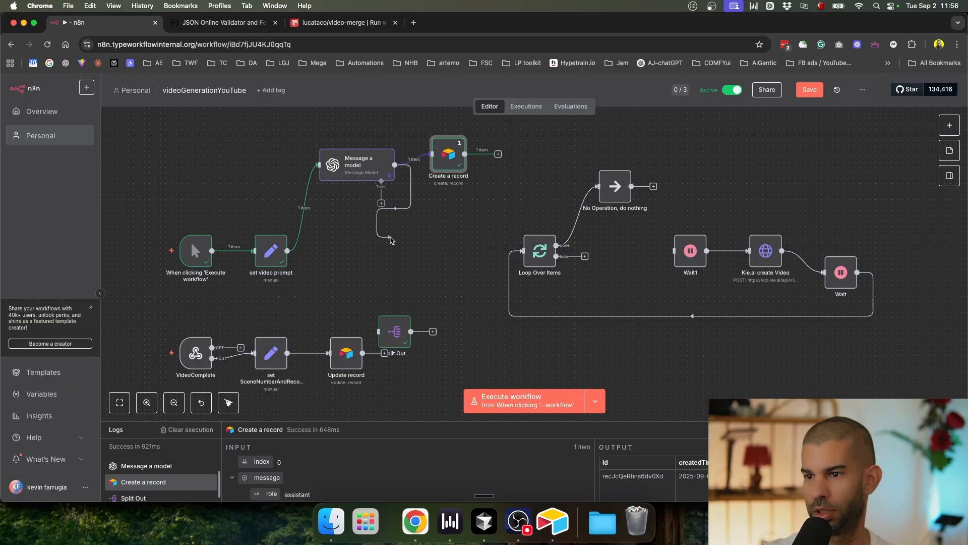
left_click_drag(394, 232, 393, 231)
left_click_drag(401, 327, 450, 223)
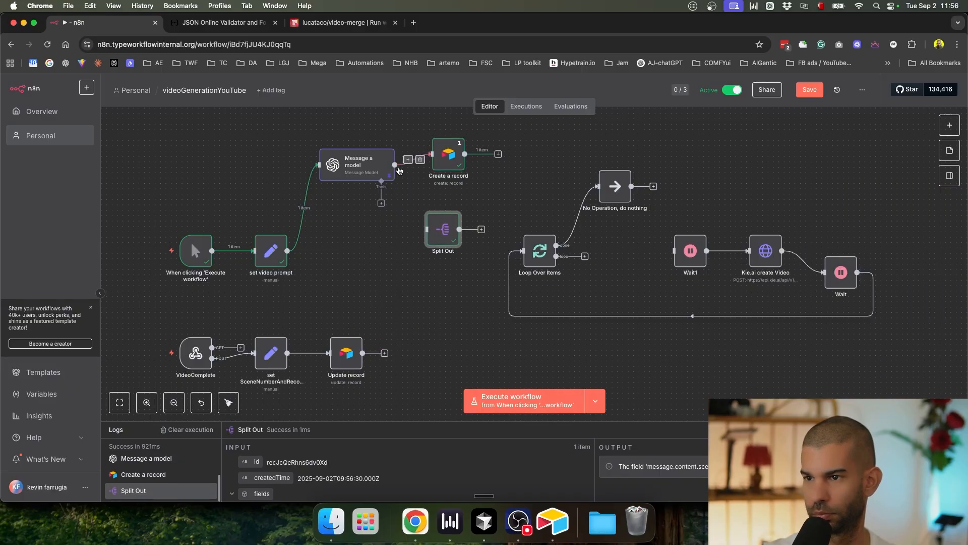
left_click_drag(395, 165, 427, 229)
key("super+s")
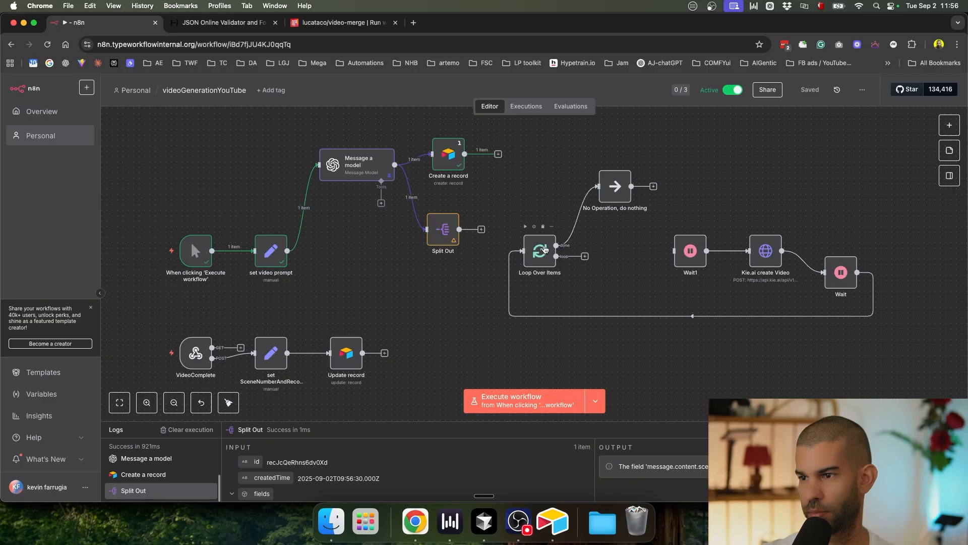
left_click_drag(452, 161, 446, 161)
key("super+s")
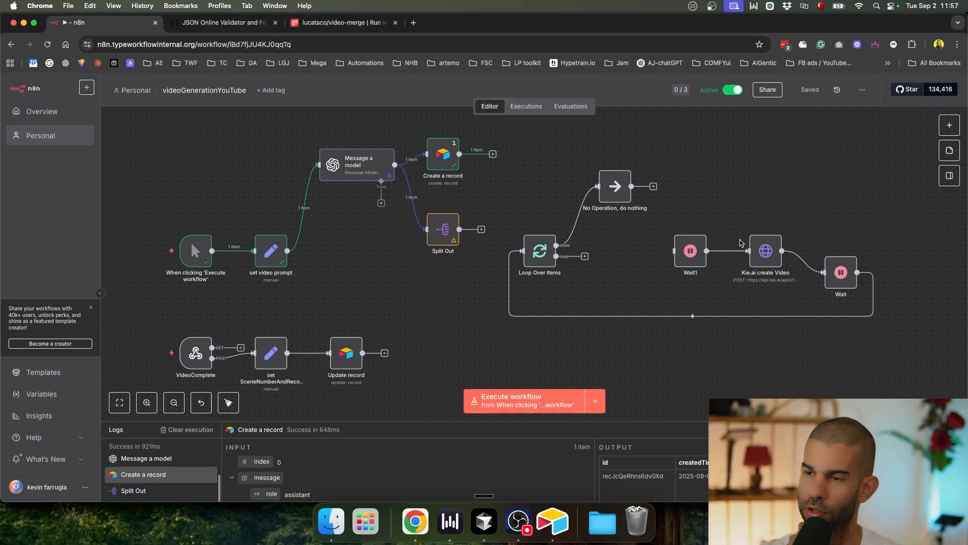
Step: Run the workflow and reload Airtable to check the records
left_click(511, 401)
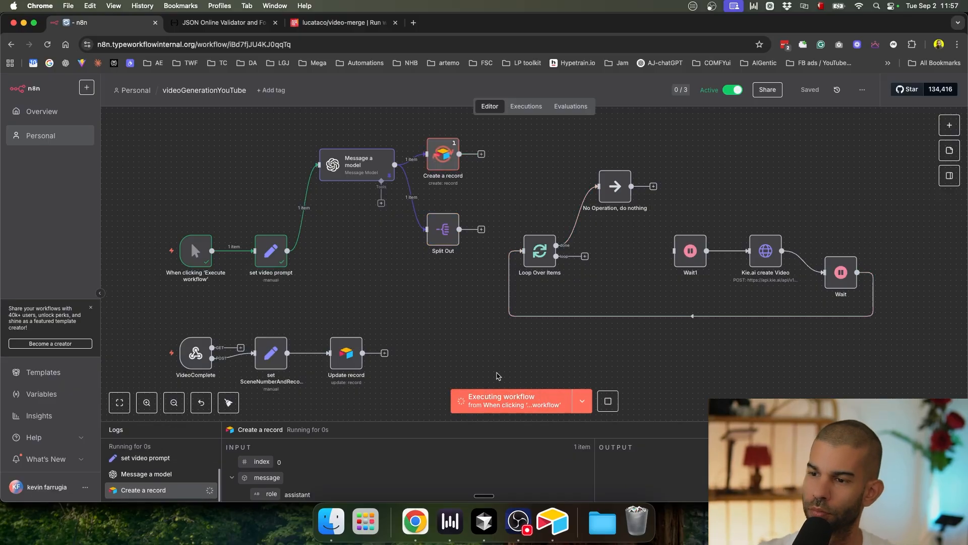
key("super+Tab")
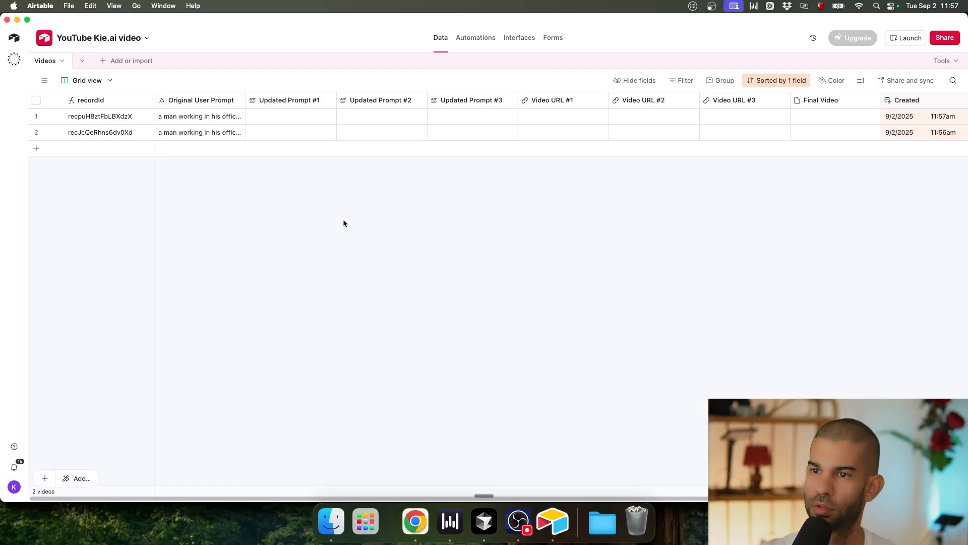
key("super+r")
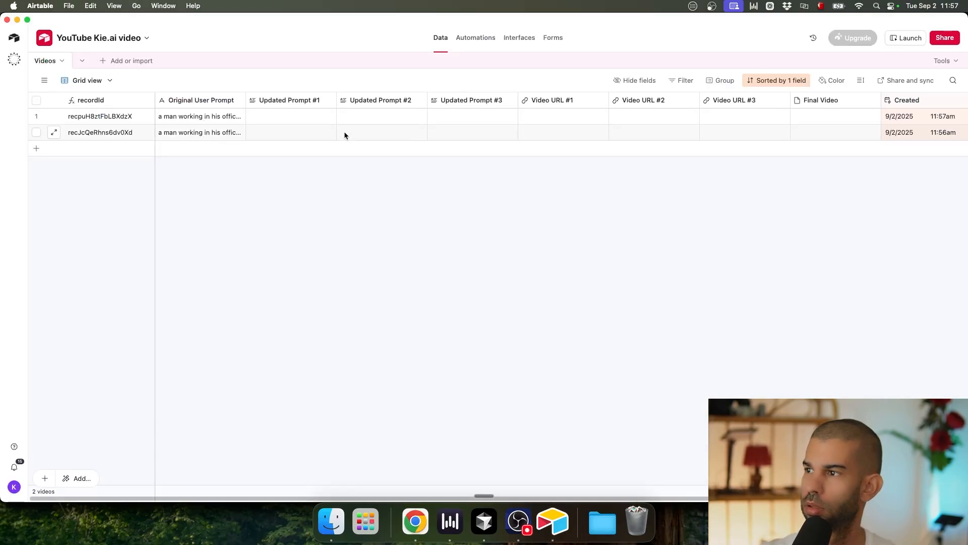
key("super+Tab")
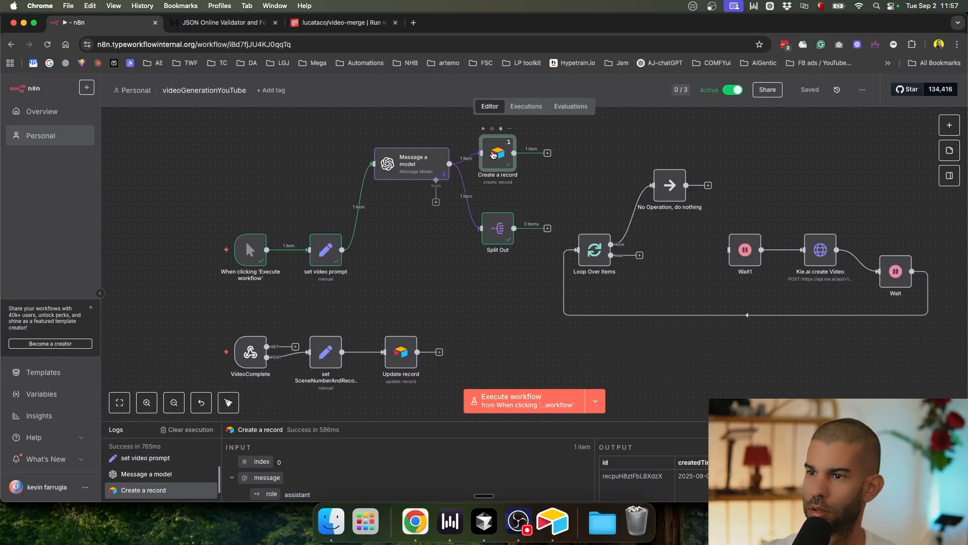
Step: Remap Updated Prompt #1, #2 and #3 in Create a record to the scene 1, 2 and 3 Prompts
double_click(495, 155)
scroll(465, 319, "down", 2)
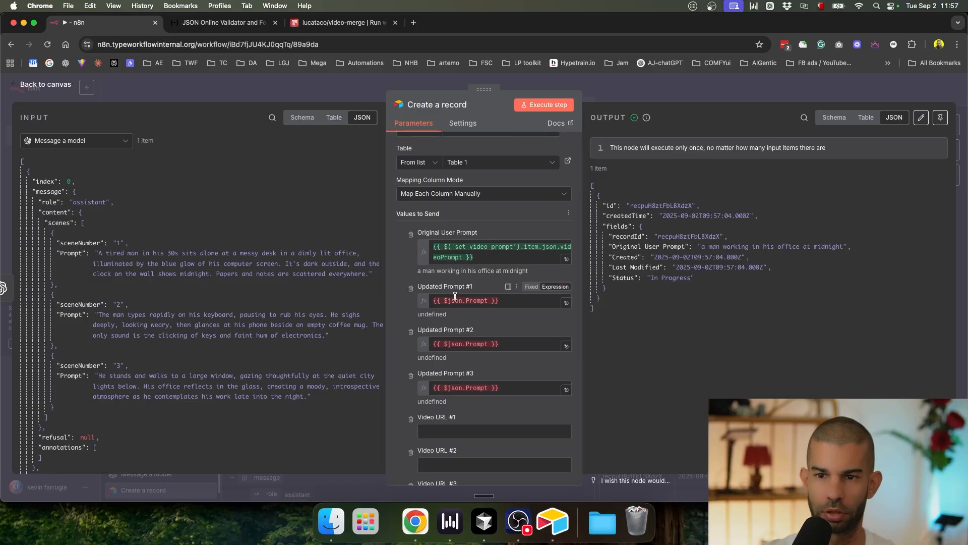
left_click(464, 301)
key("super+a")
key("BackSpace")
left_click_drag(71, 255, 454, 302)
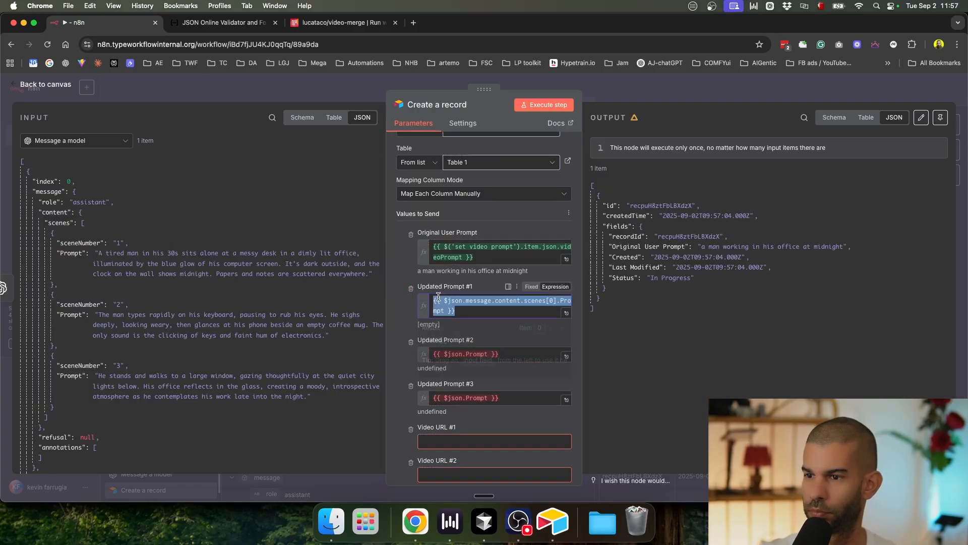
left_click(469, 354)
key("super+a")
key("BackSpace")
left_click_drag(71, 313, 459, 355)
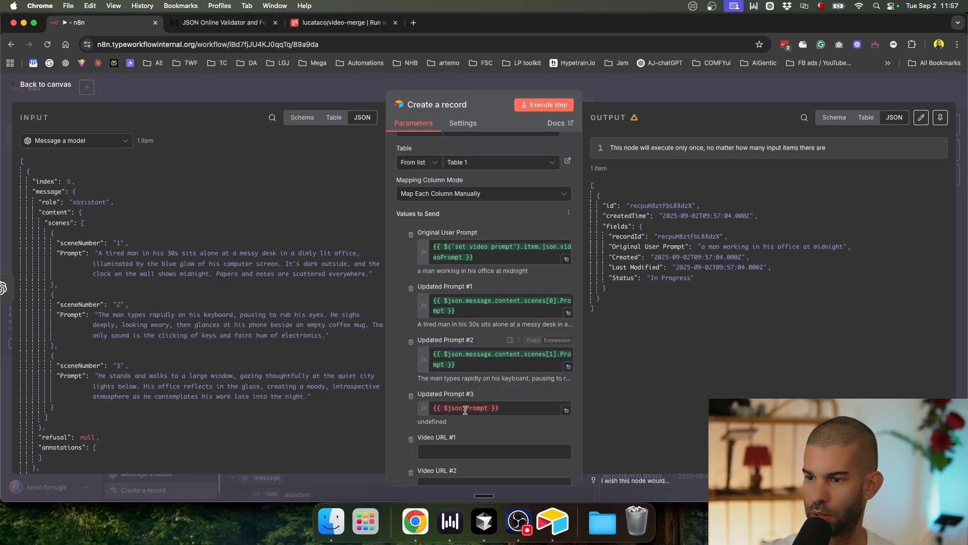
left_click(465, 409)
key("super+a")
key("BackSpace")
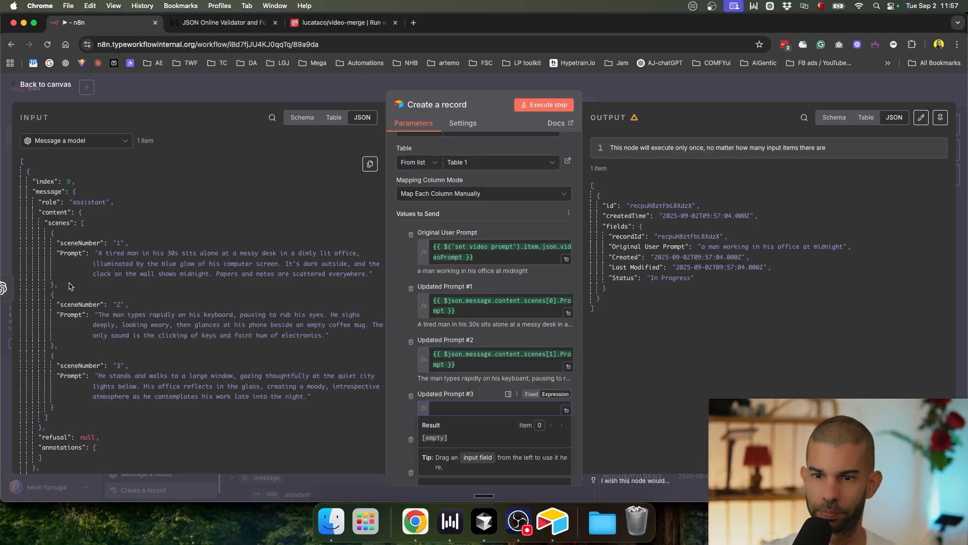
left_click_drag(68, 378, 492, 409)
Step: Save and run the workflow, then check the three Updated Prompt cells in Airtable
left_click(604, 100)
key("super+s")
key("super+Return")
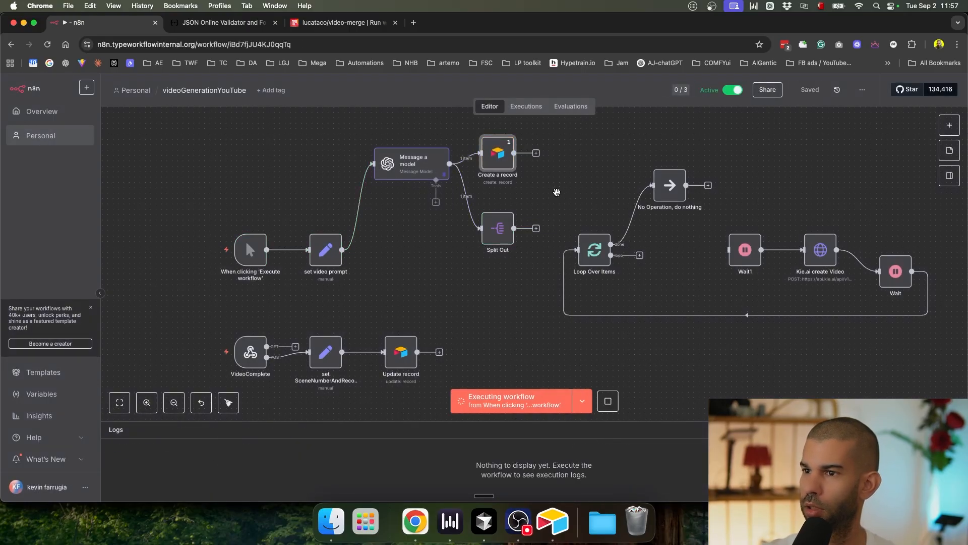
key("super+Tab")
key("super+r")
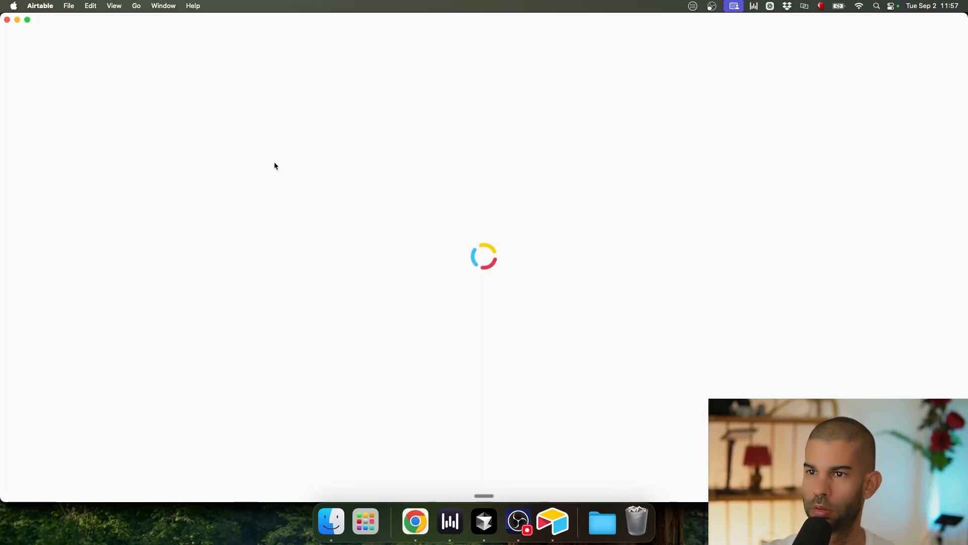
left_click(295, 121)
left_click(359, 121)
left_click(441, 122)
key("super+Tab")
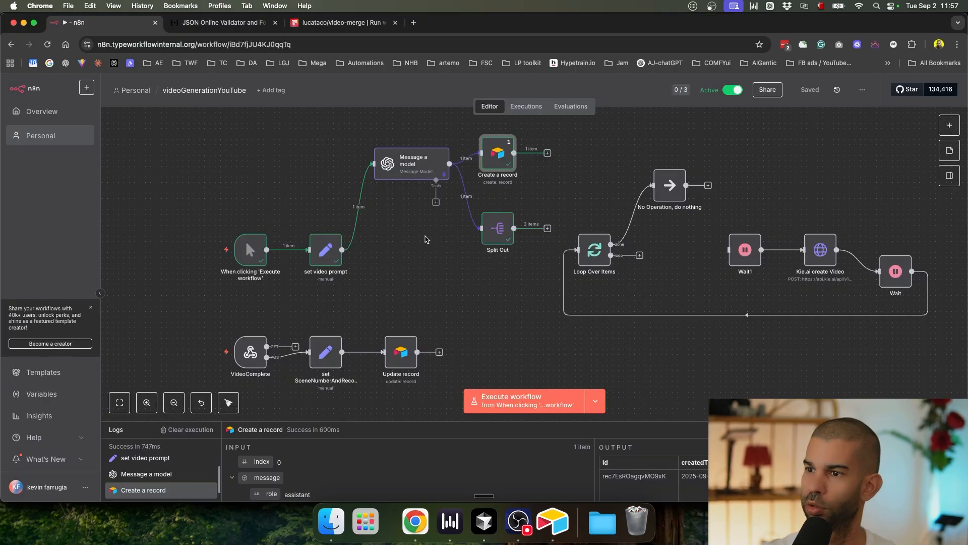
Step: Review Split Out's three-item output and pan the canvas right
double_click(496, 232)
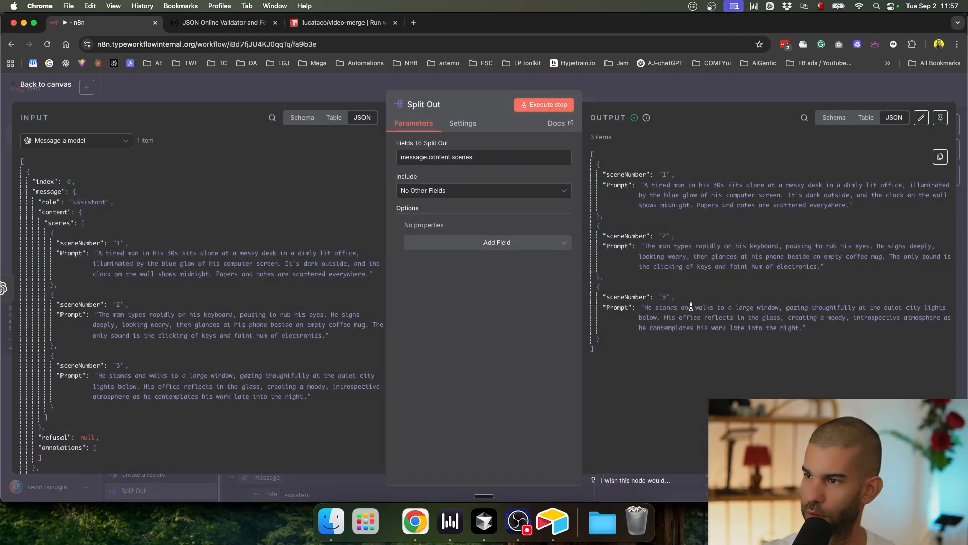
left_click(684, 95)
left_click_drag(510, 163, 540, 163)
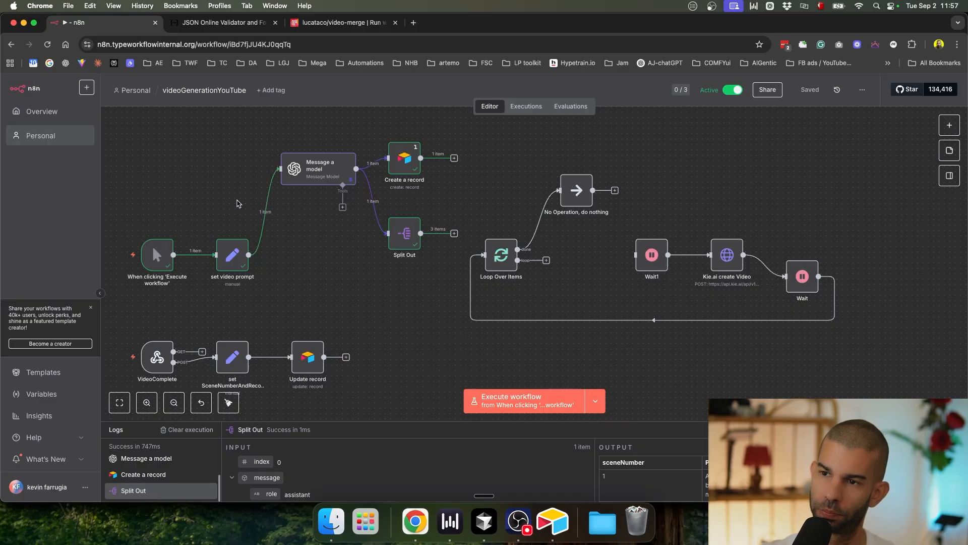
Step: Delete Message a model's links to set video prompt, Create a record and Split Out
mouse_move(270, 215)
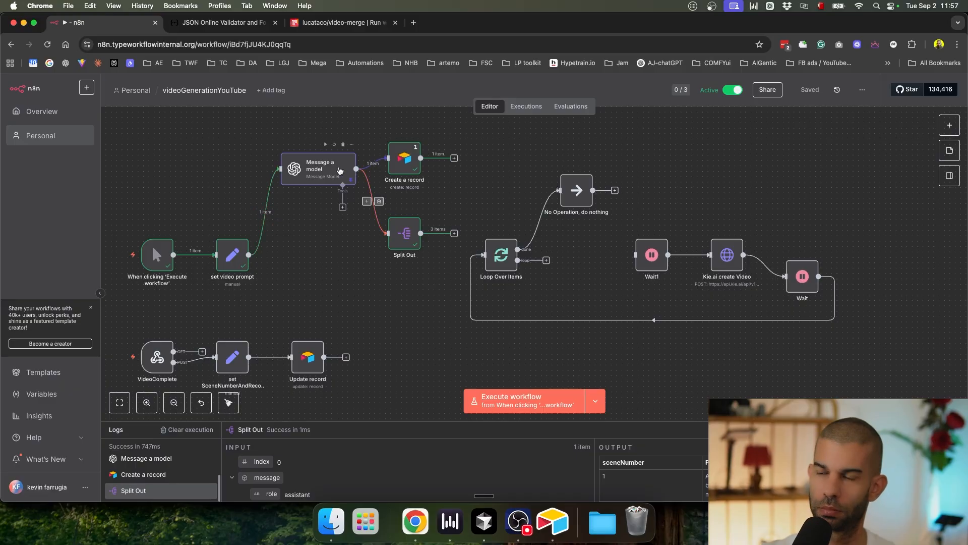
left_click(271, 214)
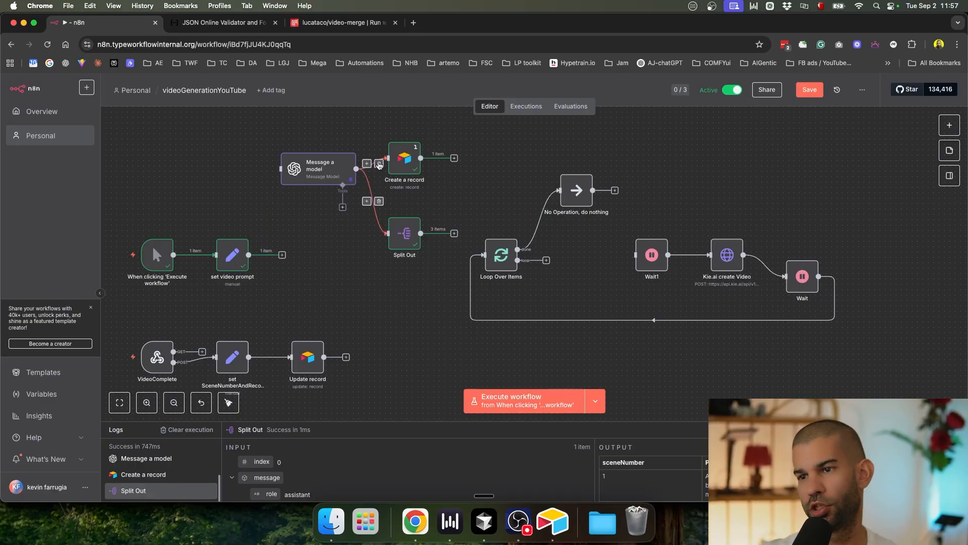
left_click(378, 163)
left_click(373, 205)
Step: Rearrange the nodes so Create a record sits right after set video prompt
left_click_drag(391, 167, 236, 208)
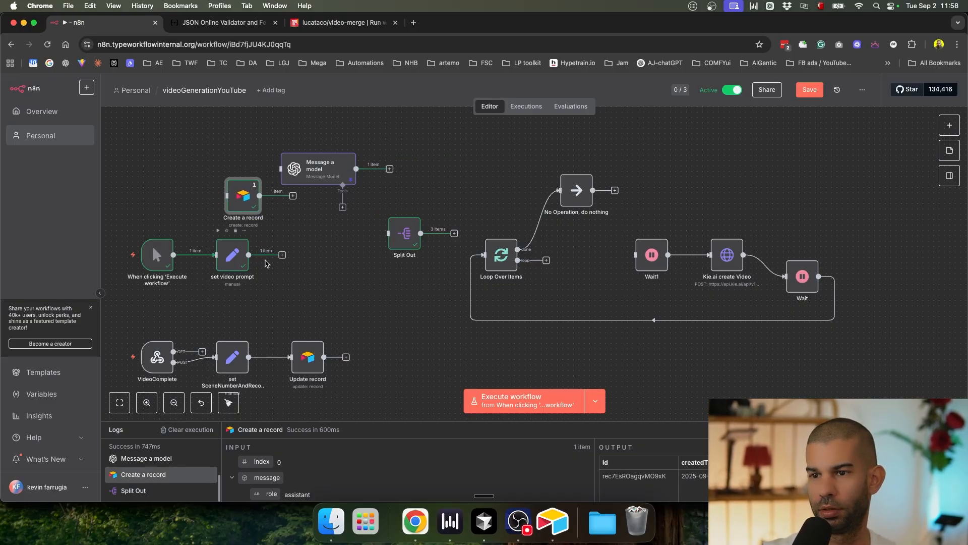
left_click_drag(309, 279, 105, 245)
left_click_drag(168, 246, 107, 295)
left_click_drag(271, 251, 180, 213)
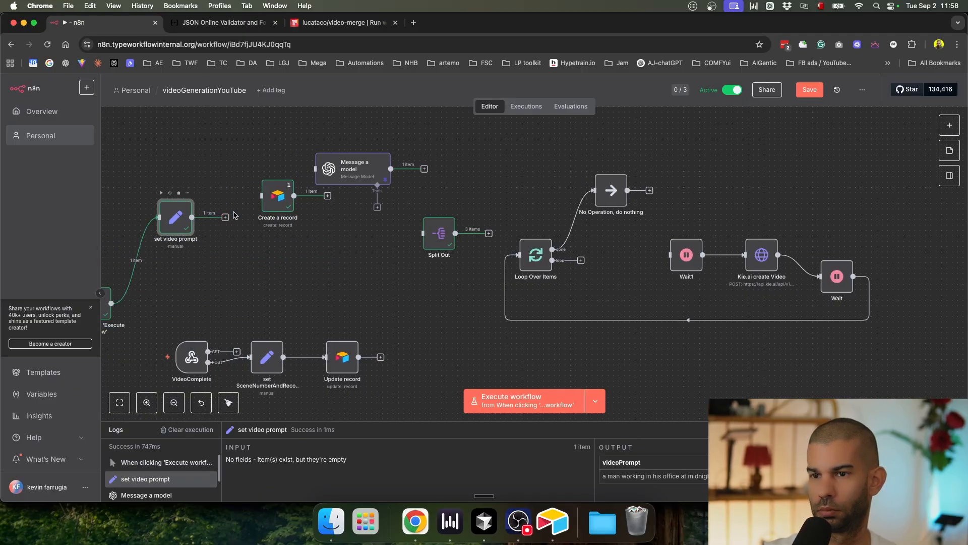
left_click_drag(283, 201, 496, 162)
Step: Duplicate Create a record and open the original's settings
key("super+d")
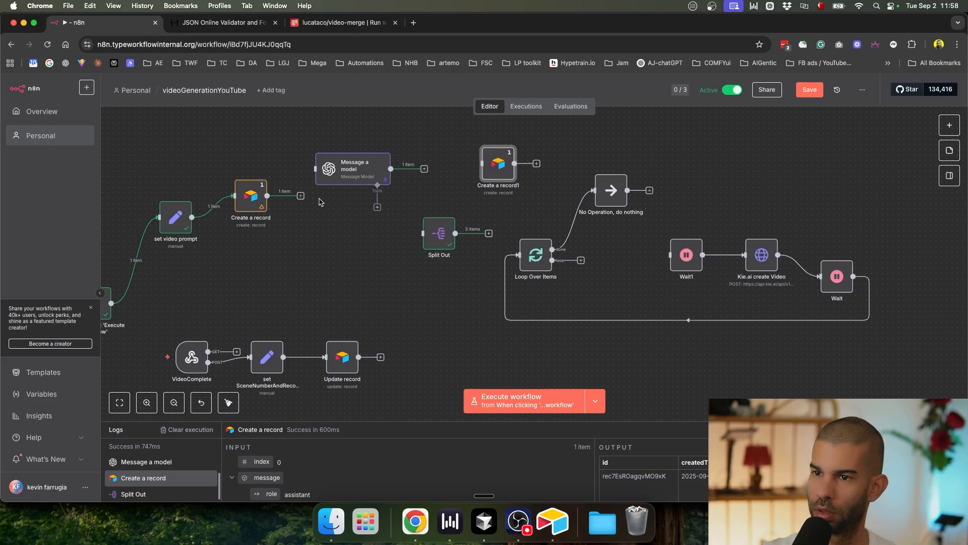
left_click_drag(302, 196, 316, 168)
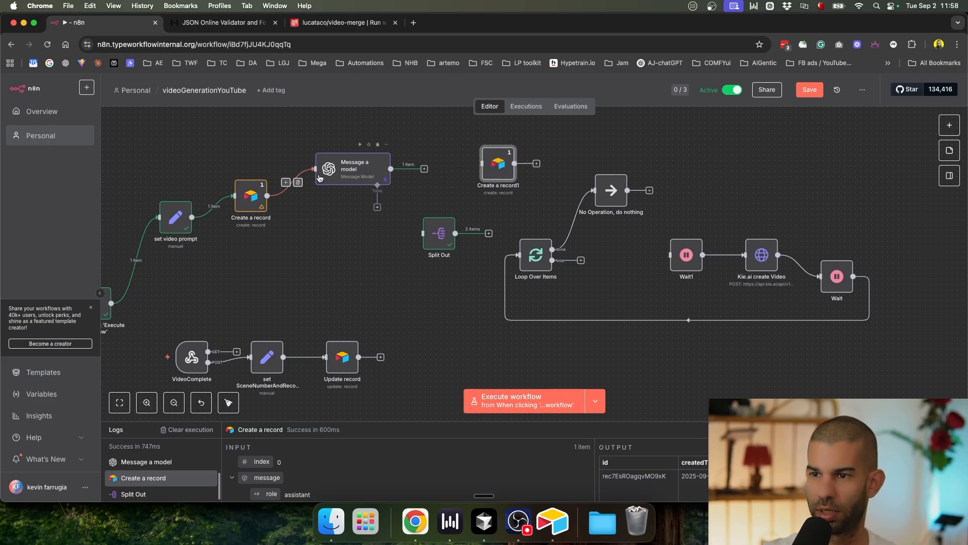
left_click(298, 182)
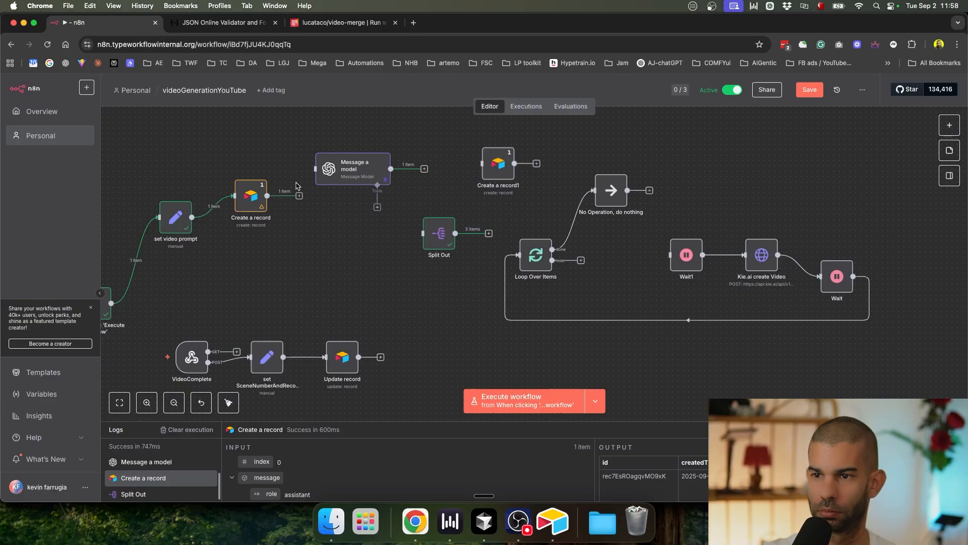
double_click(250, 196)
scroll(475, 338, "down", 10)
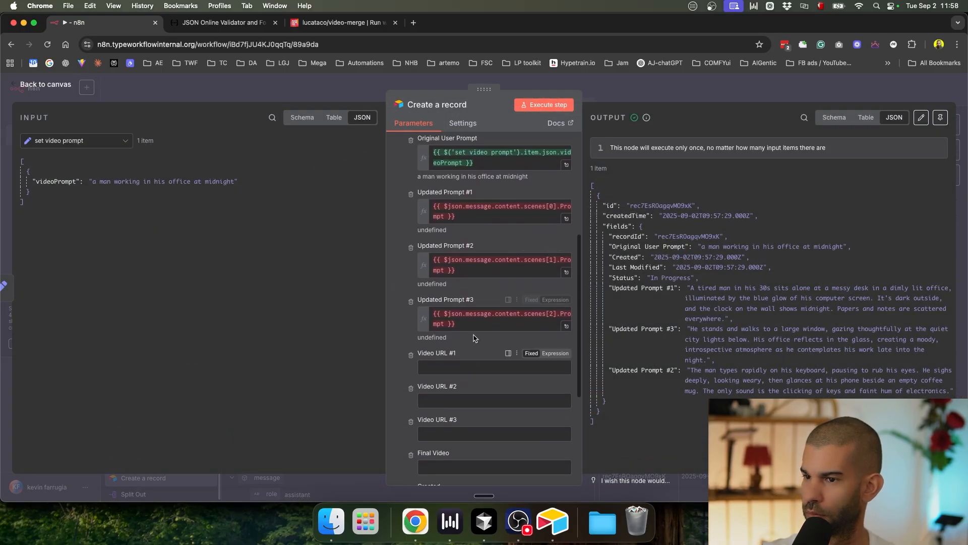
scroll(474, 338, "up", 5)
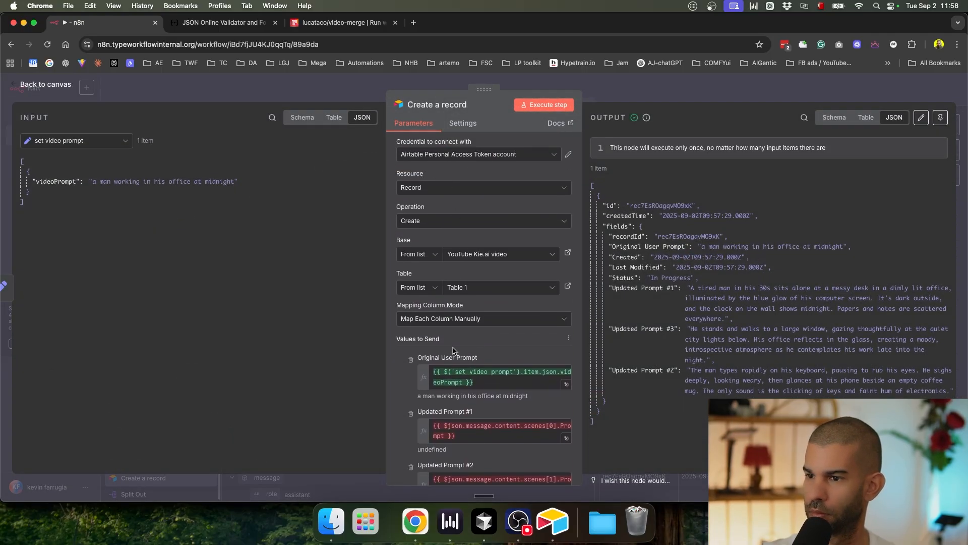
Step: Remove the Original User Prompt and Updated Prompt #1–#3 values from Create a record
scroll(443, 328, "down", 5)
scroll(430, 283, "up", 1)
scroll(429, 280, "down", 2)
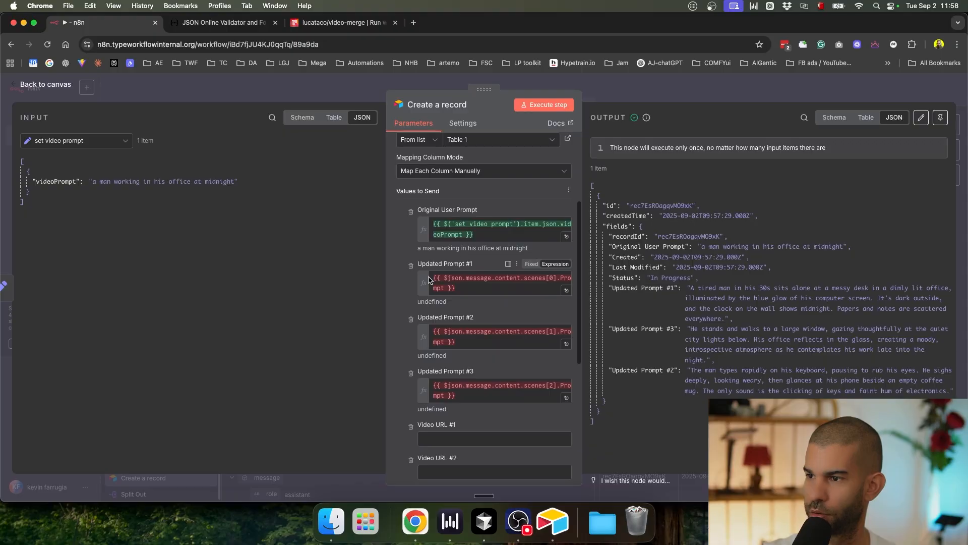
scroll(429, 280, "up", 3)
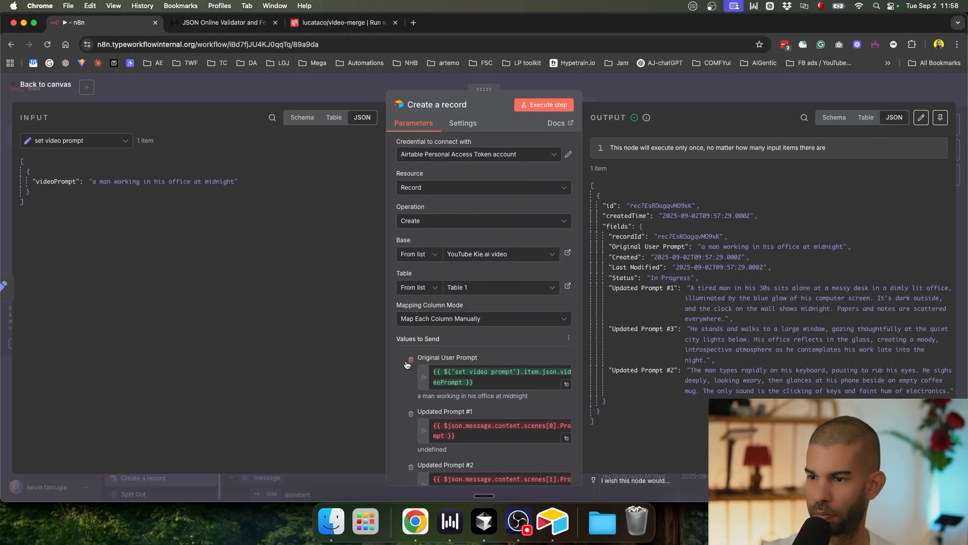
scroll(399, 406, "down", 1)
left_click(414, 328)
left_click(414, 327)
left_click(414, 329)
left_click(411, 326)
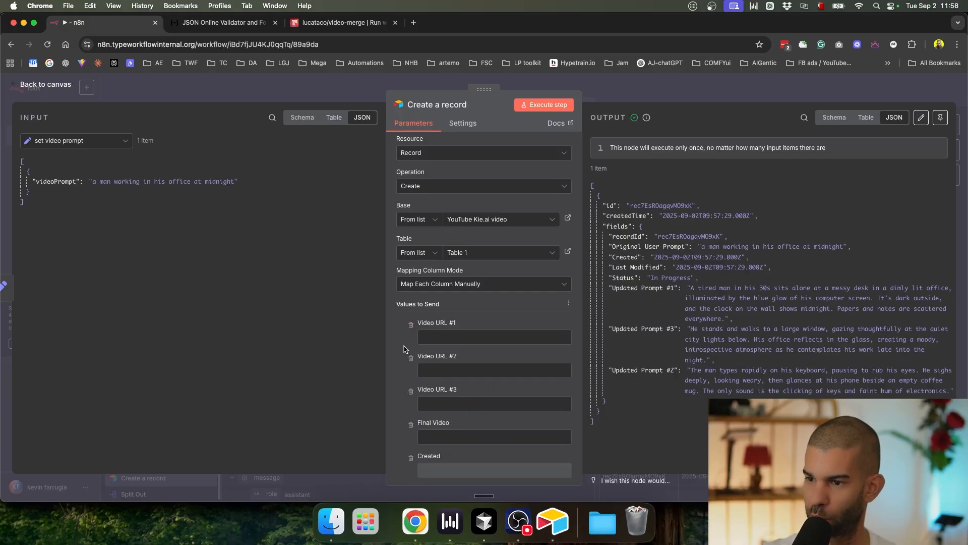
Step: Remove the remaining column values including Status, then run the node to create a fresh record
left_click(411, 326)
left_click(411, 325)
left_click(411, 325)
left_click(411, 326)
left_click(411, 326)
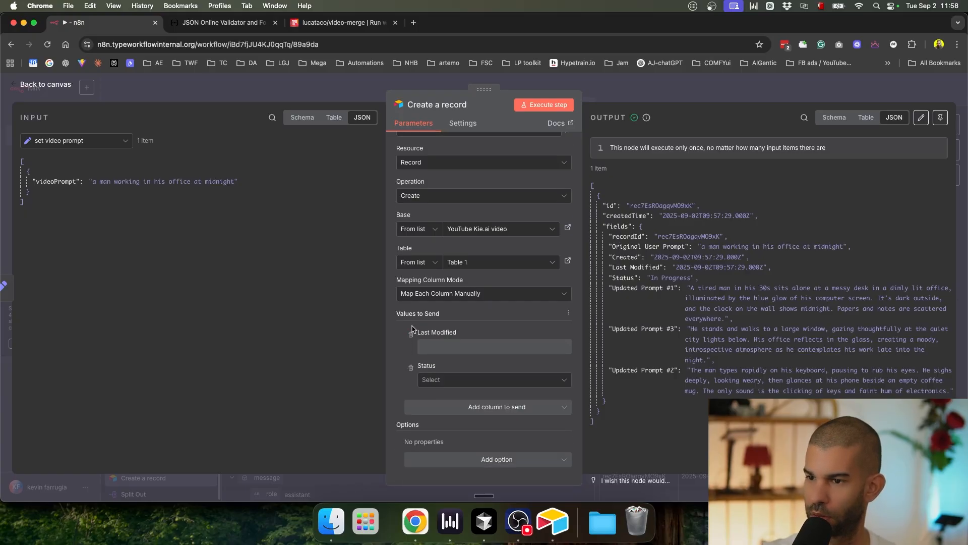
left_click(412, 333)
left_click(411, 361)
left_click(544, 105)
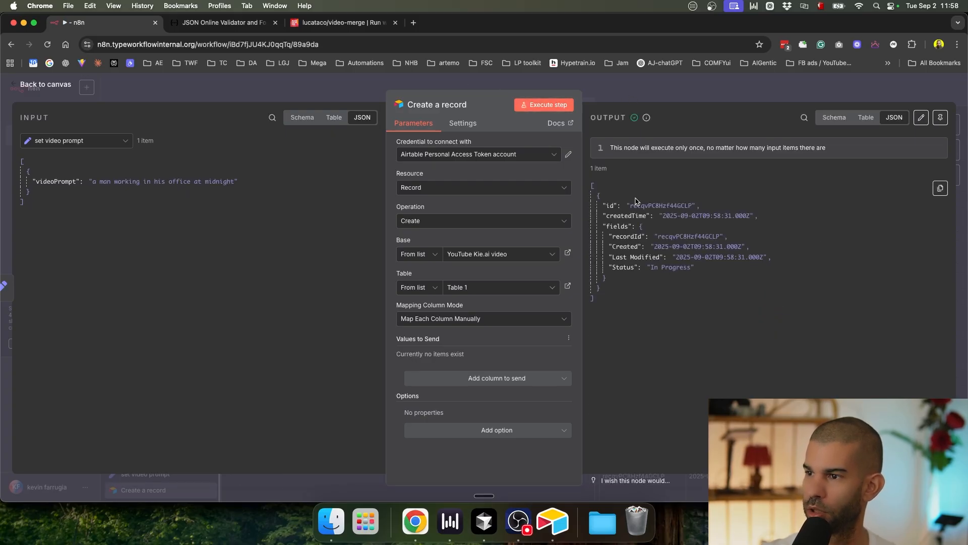
left_click_drag(633, 205, 700, 206)
Step: Connect Create a record to Message a model and open Message a model's settings
left_click(649, 92)
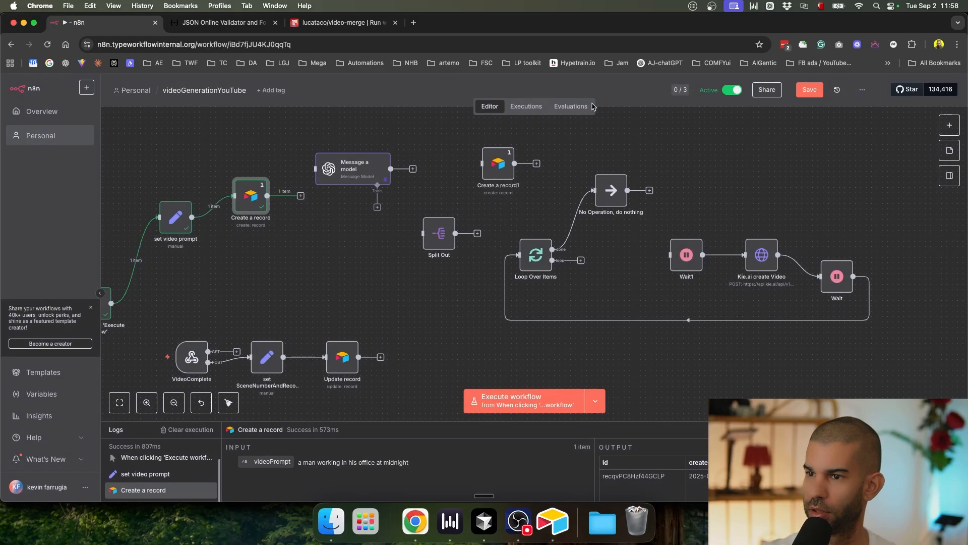
left_click_drag(301, 199, 347, 172)
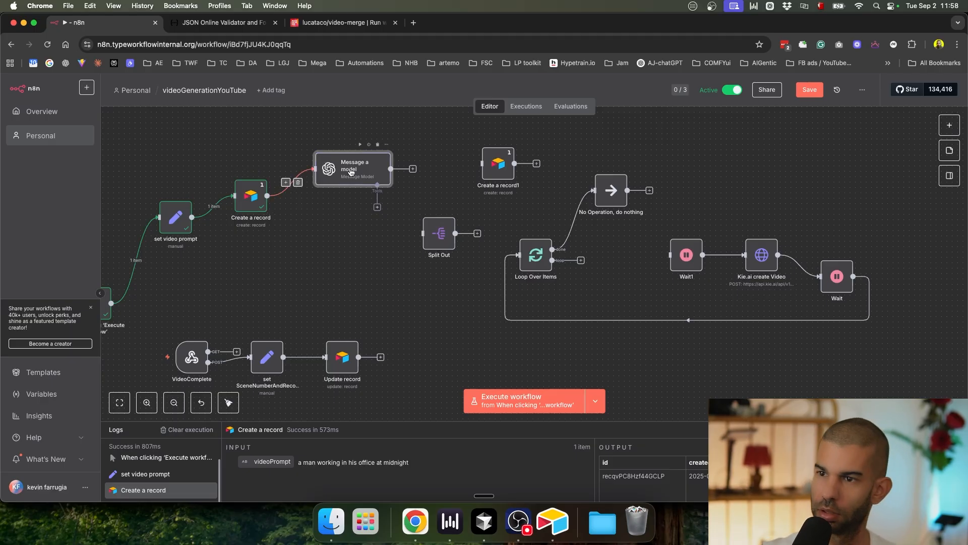
double_click(350, 171)
scroll(492, 310, "down", 3)
scroll(408, 402, "down", 3)
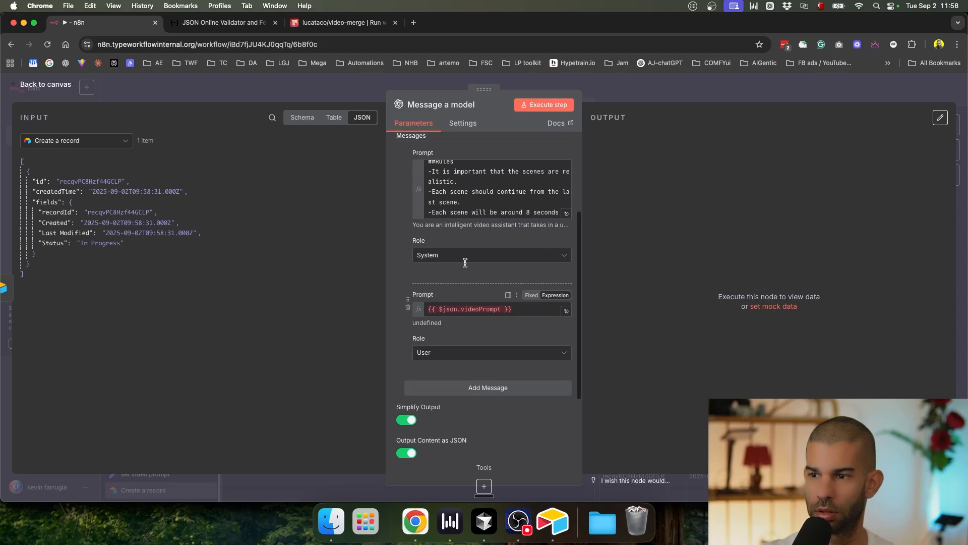
Step: Show set video prompt data as input and open the system prompt in the expression editor
left_click(76, 141)
left_click_drag(81, 167, 454, 312)
left_click(84, 183)
left_click(478, 306)
key("super+a")
key("BackSpace")
left_click(566, 213)
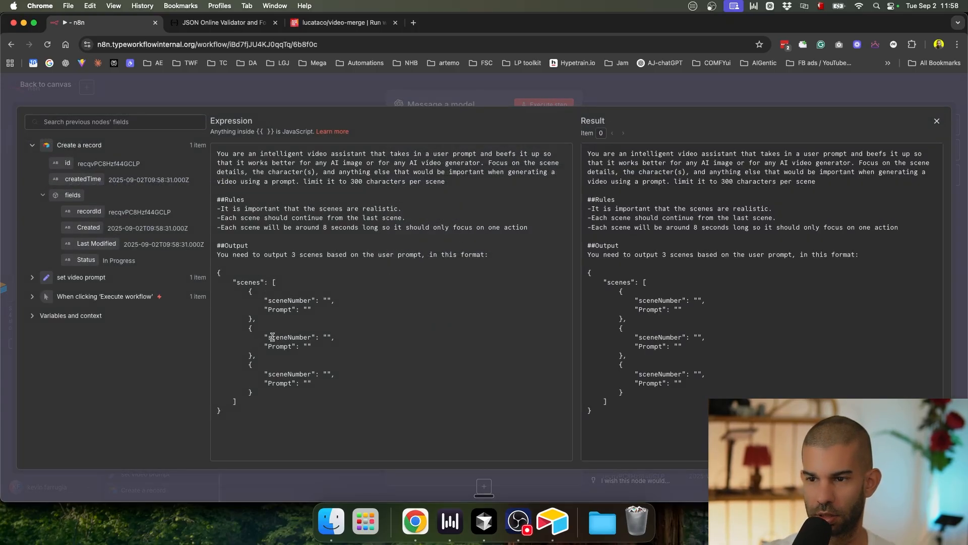
Step: Add a recId line mapped to the record's id after scene 1's Prompt
type(",")
key("Return")
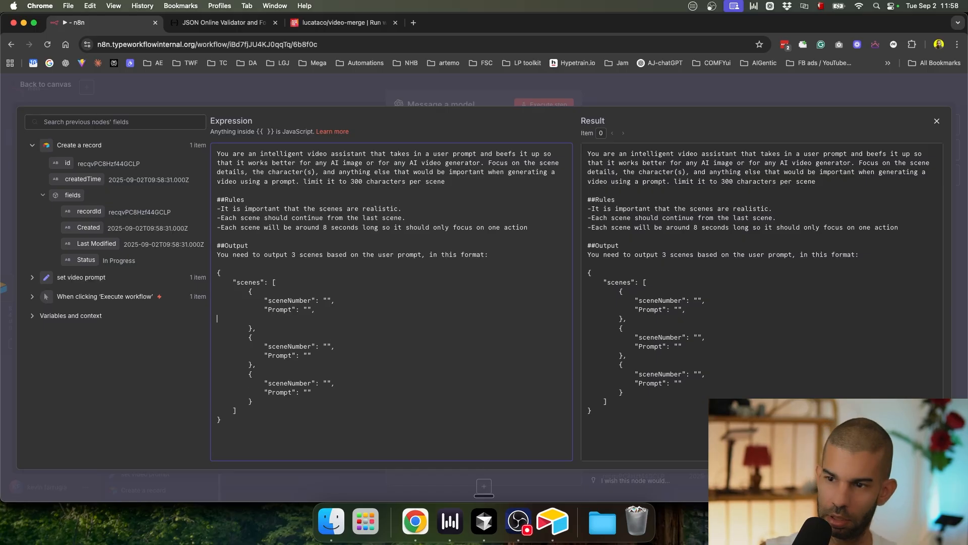
type("recId\":\"\"")
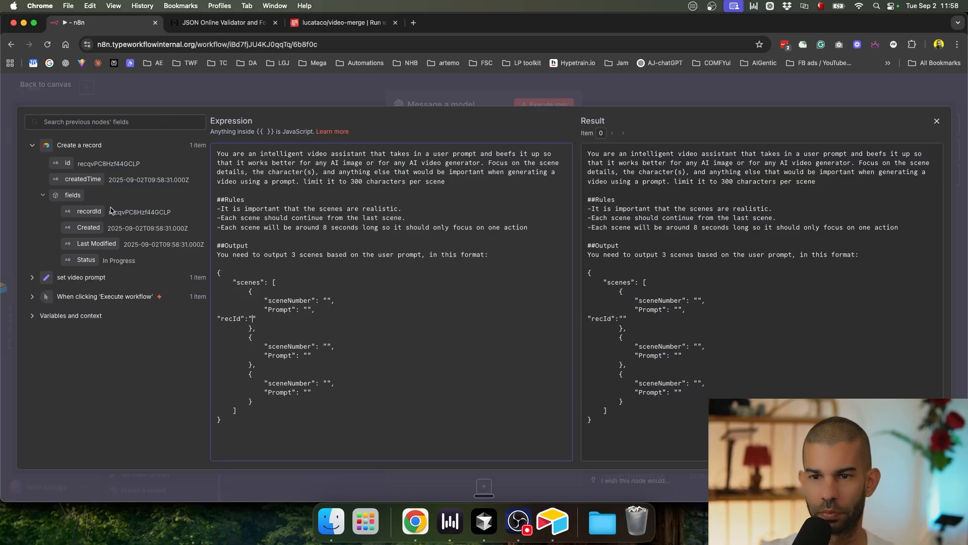
left_click_drag(67, 162, 253, 318)
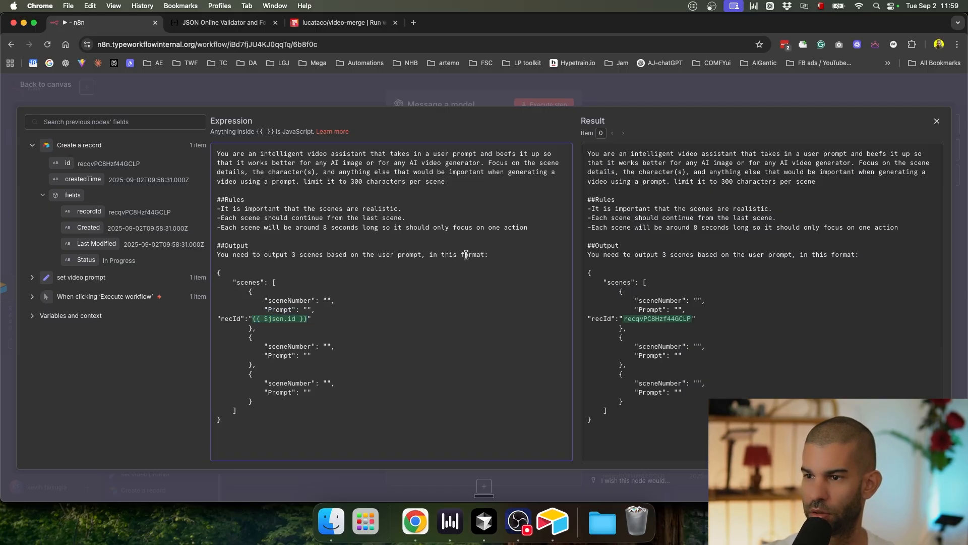
Step: Copy the recId line into the second and third scenes
key("super+shift+Left")
key("Down")
key("Down")
key("Down")
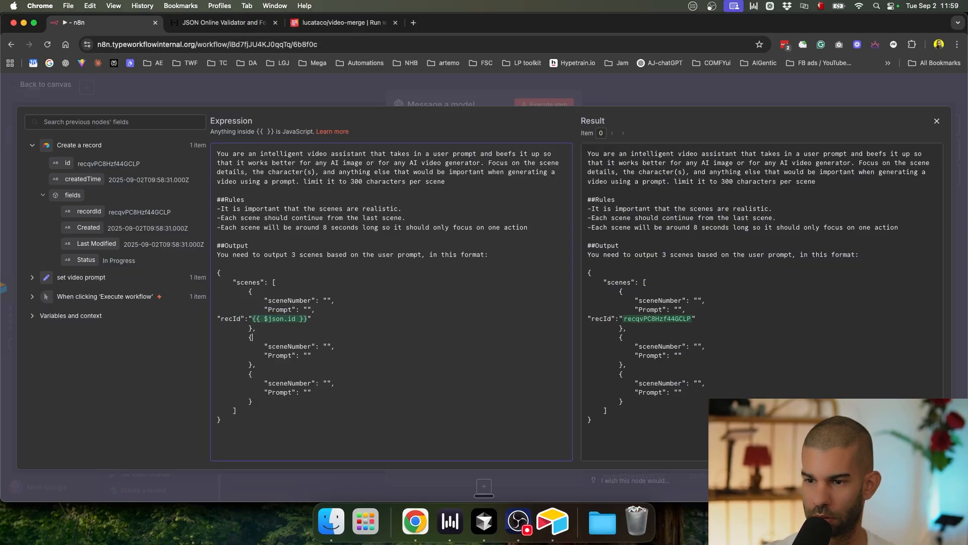
key("shift+Up")
key("super+c")
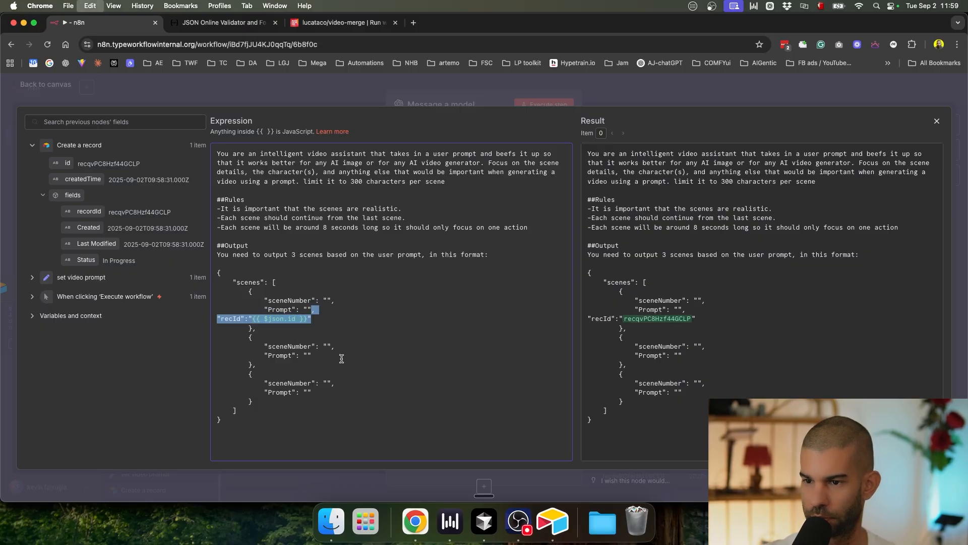
left_click(329, 354)
key("super+v")
key("super+v")
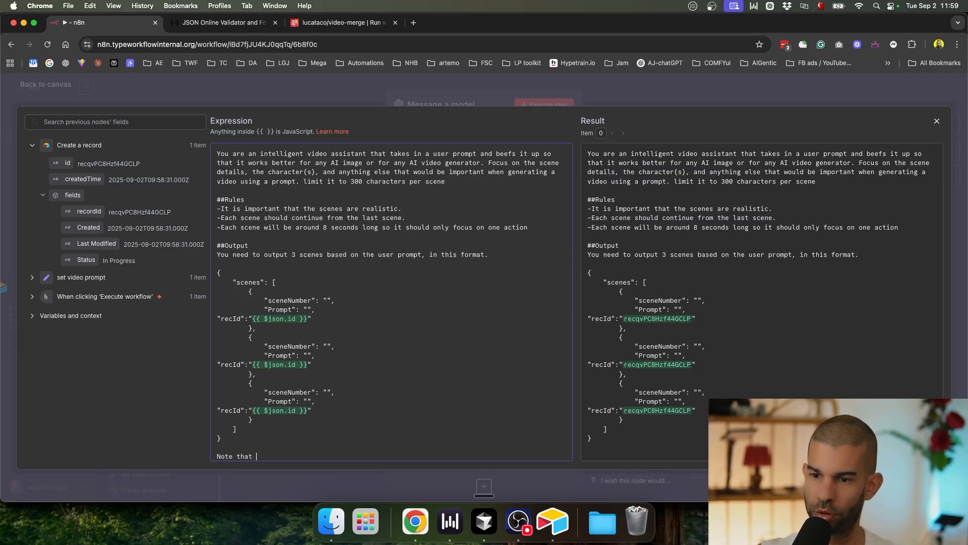
Step: Add a note telling the model to use the exact record ID provided for all three scenes
type("cordID will be t")
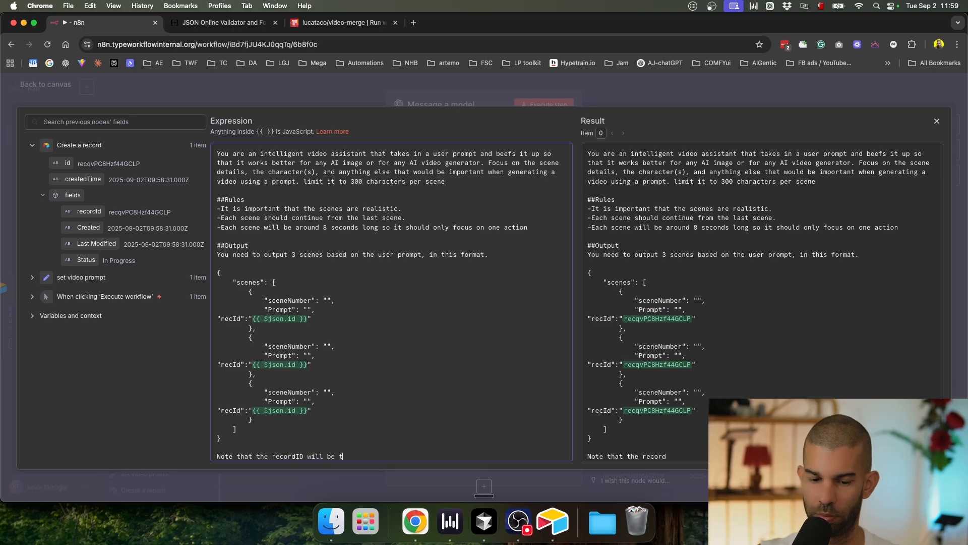
key("BackSpace")
key("BackSpace")
key("BackSpace")
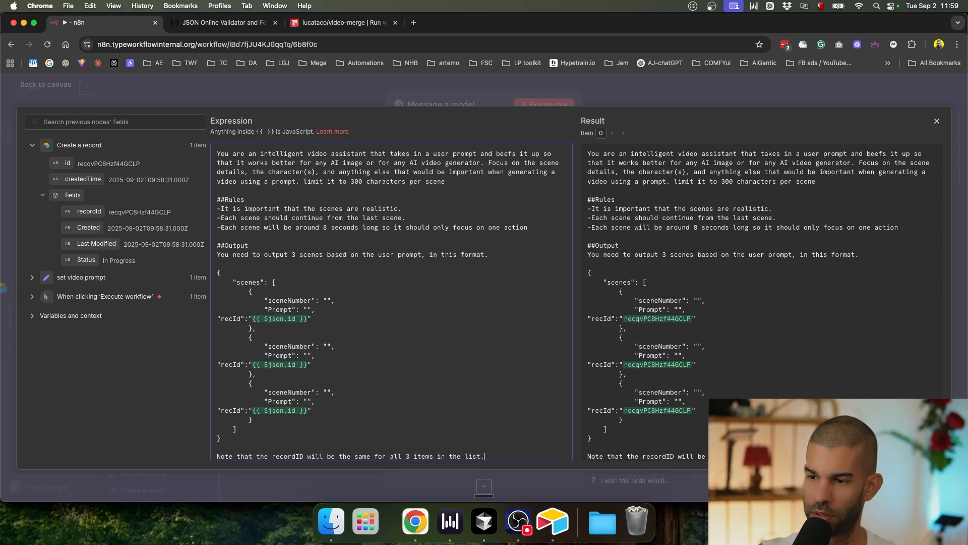
scroll(419, 406, "down", 1)
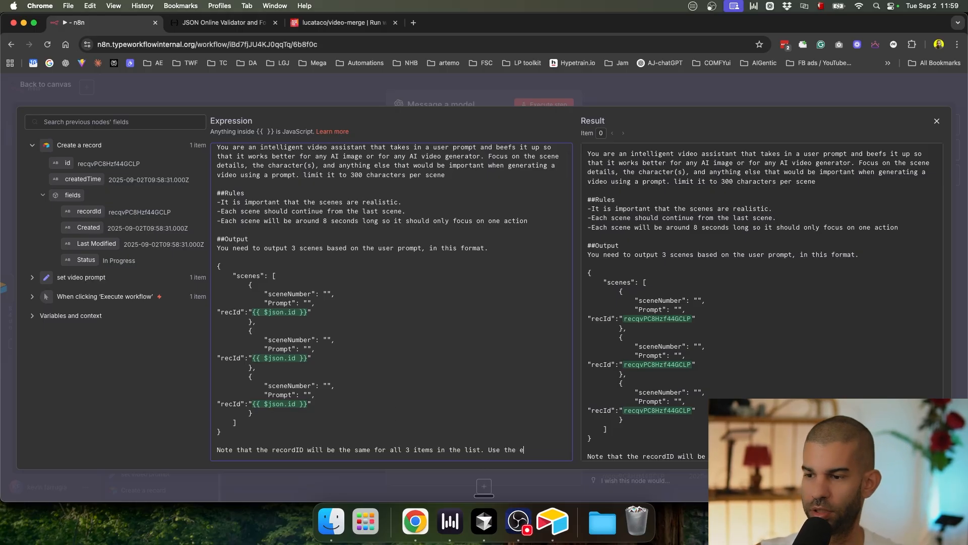
type("Use the exact record ID provided above.")
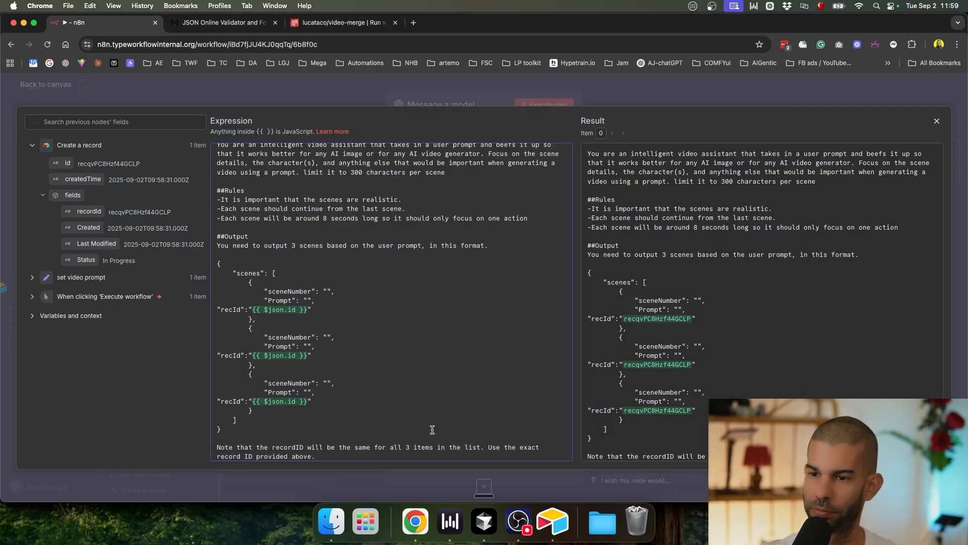
left_click(650, 86)
left_click(651, 87)
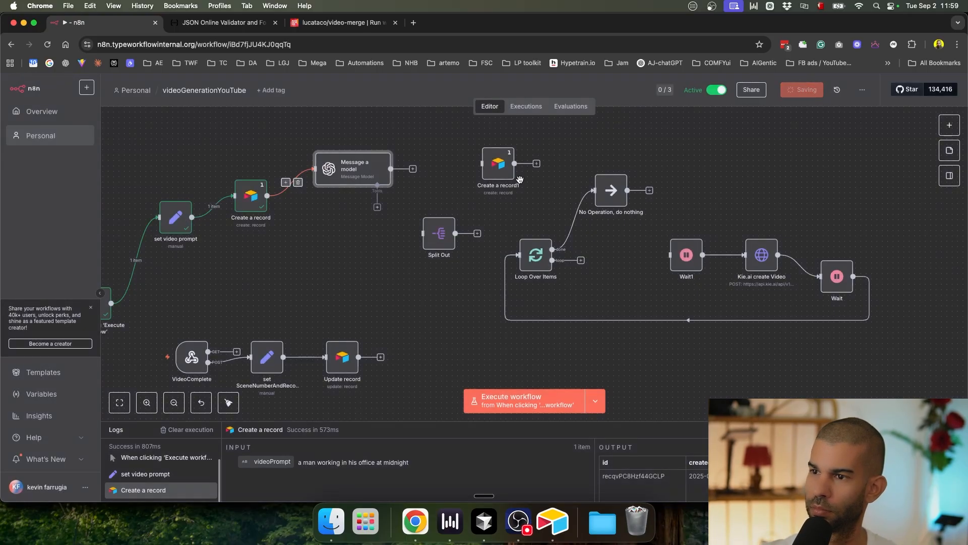
Step: Run the workflow, then switch Create a record1's operation to Update and refresh its columns
left_click(525, 396)
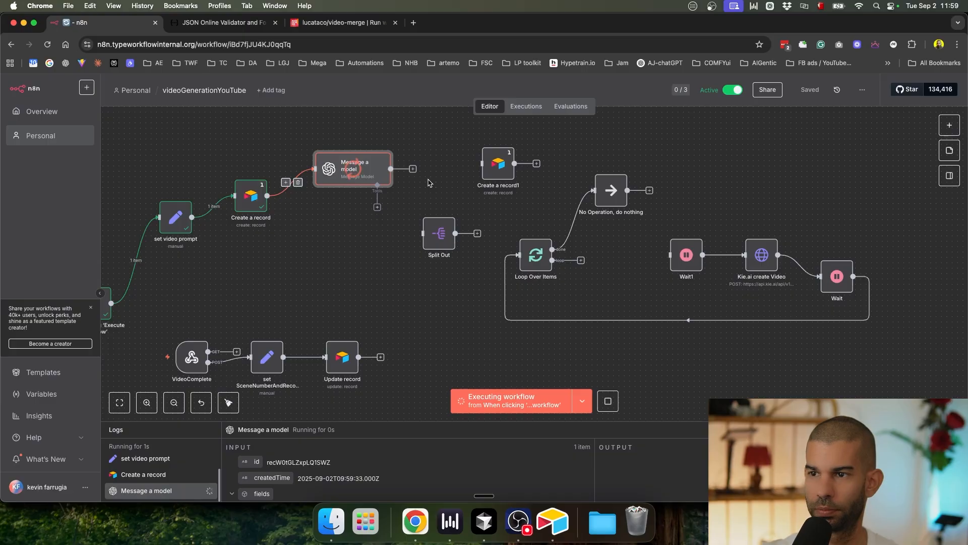
double_click(499, 166)
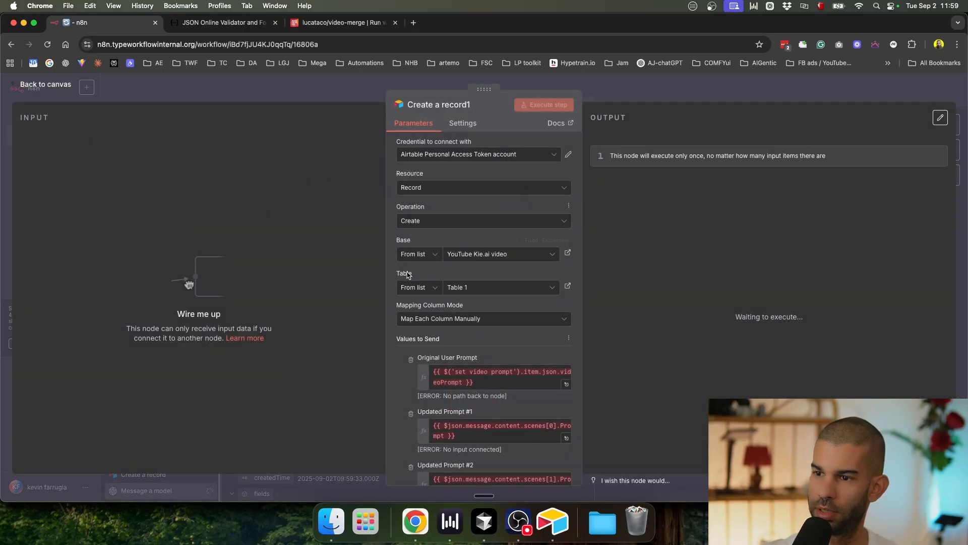
left_click(440, 219)
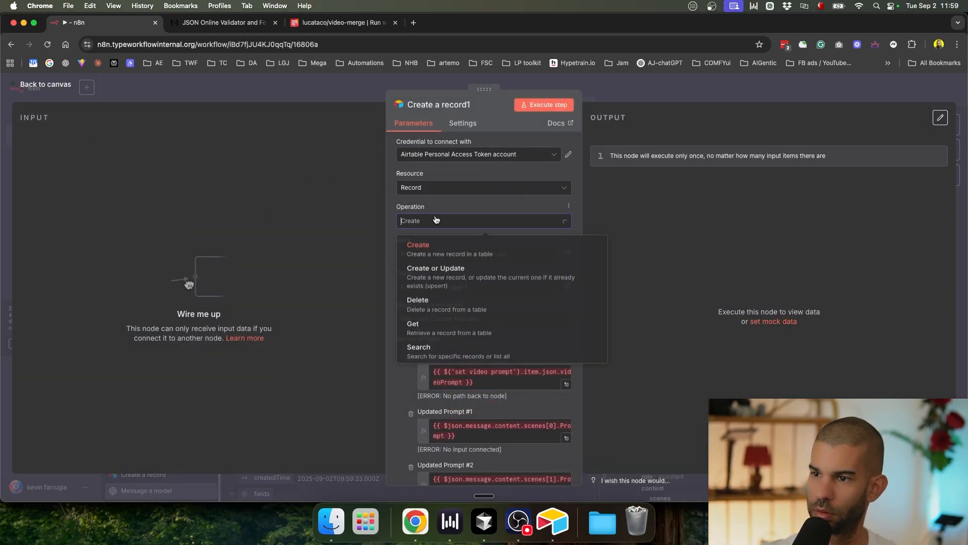
scroll(448, 322, "down", 1)
left_click(454, 352)
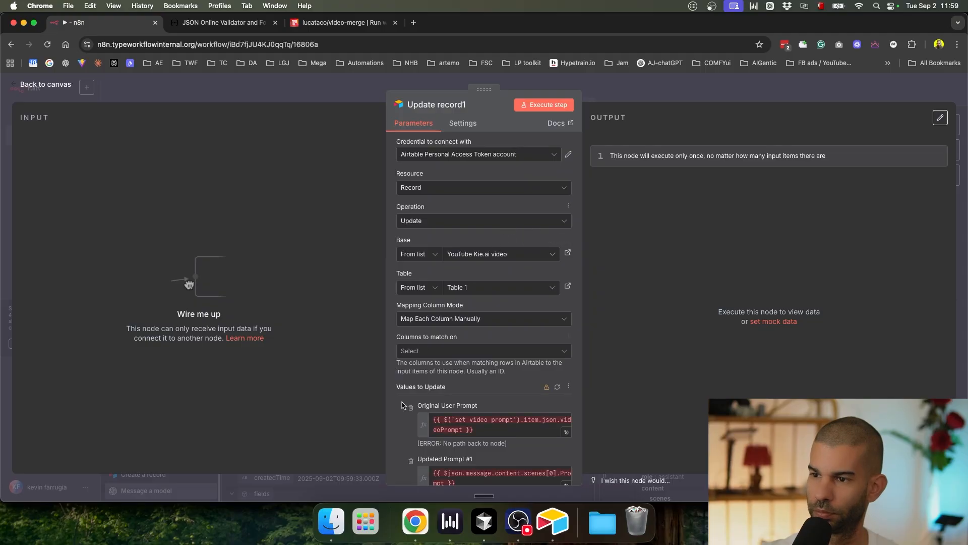
left_click(557, 387)
left_click(665, 85)
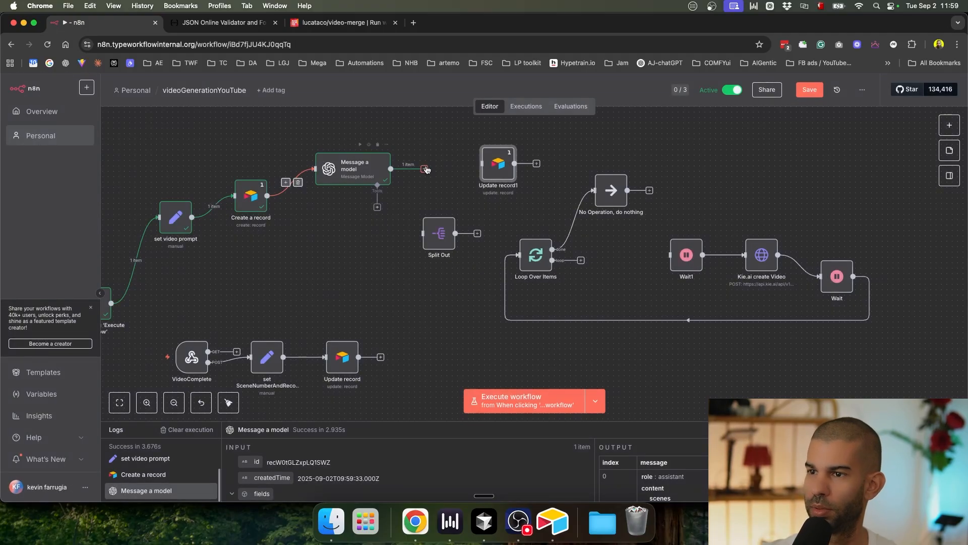
Step: Inspect Message a model's output to confirm each scene carries a recId
double_click(353, 169)
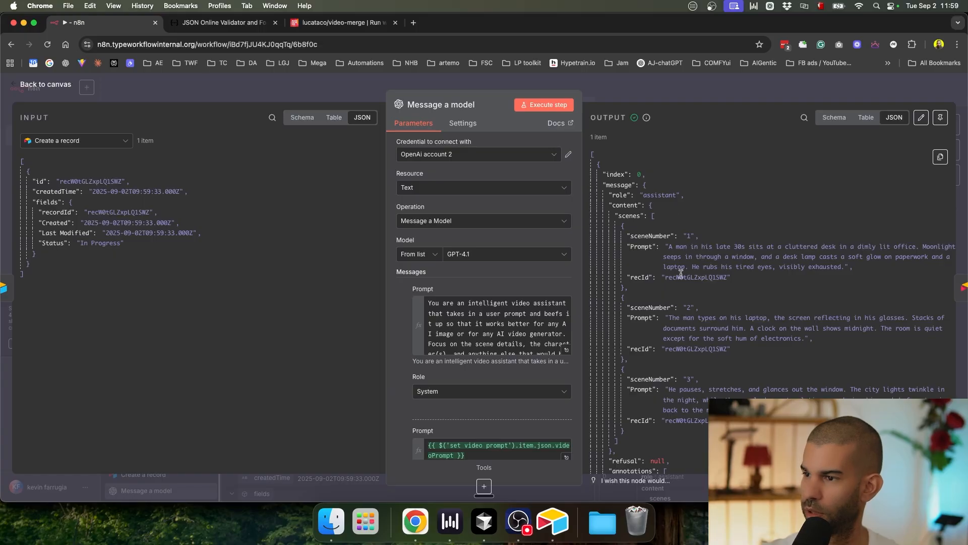
scroll(681, 274, "up", 5)
left_click_drag(685, 384, 703, 383)
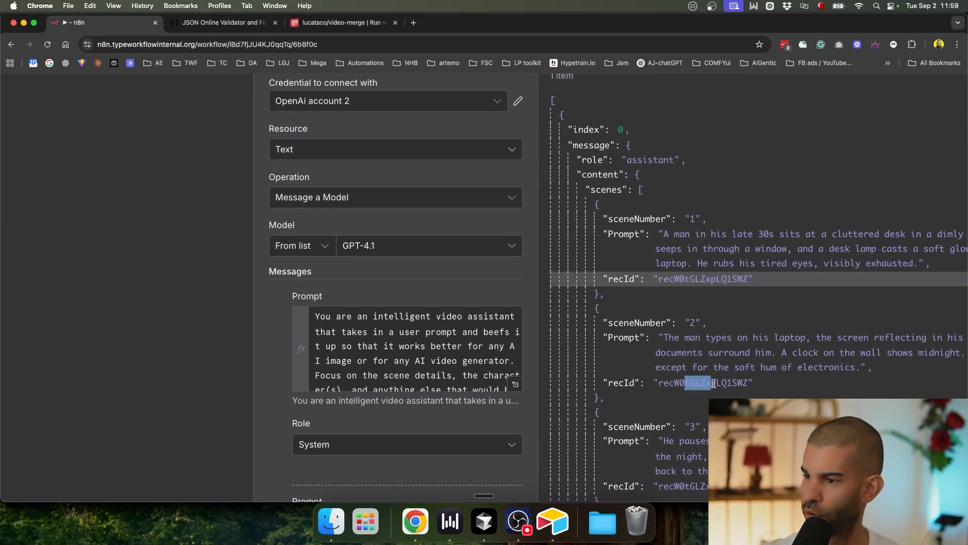
scroll(702, 383, "down", 5)
key("Escape")
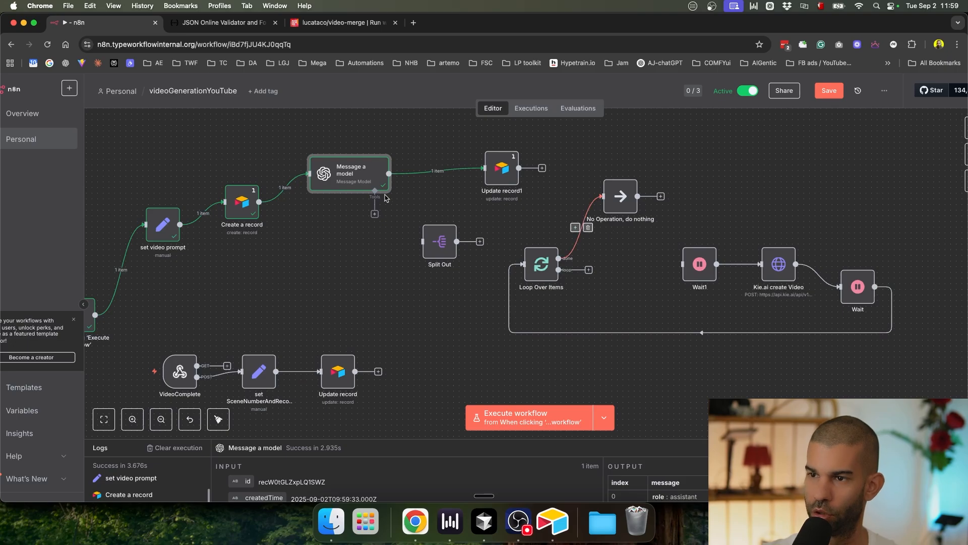
Step: Connect Message a model to Split Out, pin its output, save and run the workflow
left_click_drag(389, 174, 458, 252)
left_click(336, 185)
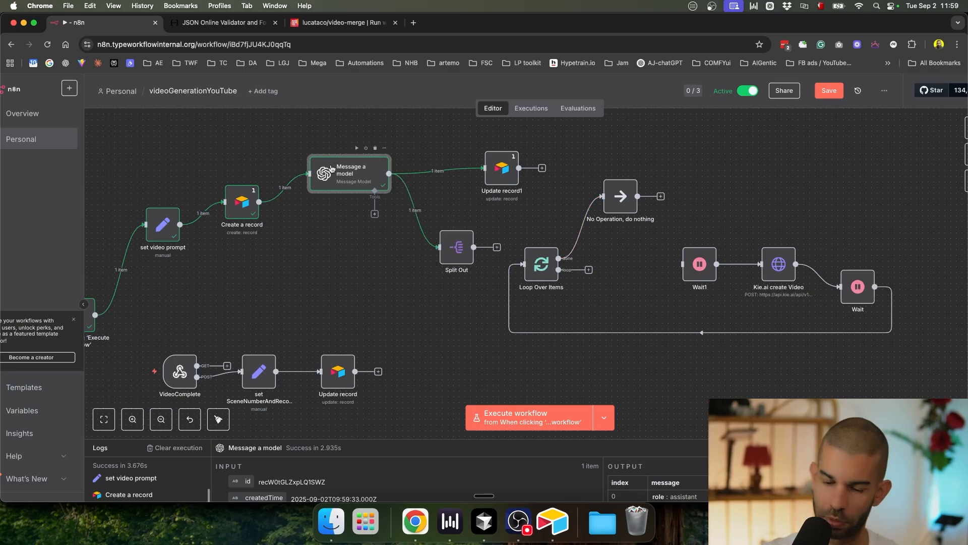
key("p")
key("super+s")
key("super+Return")
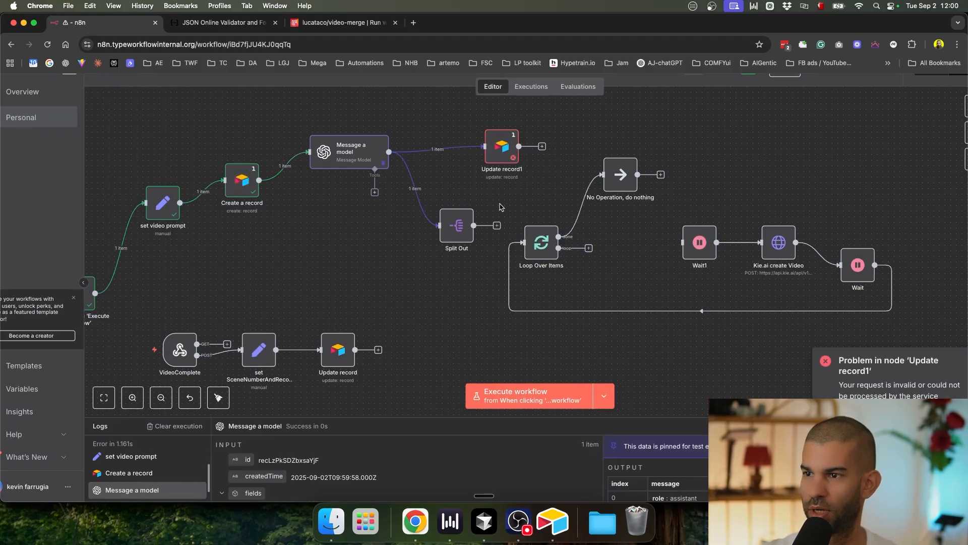
Step: Set Split Out's Fields To Split Out to message.content.scenes, test it, and re-run
double_click(456, 231)
triple_click(450, 144)
key("BackSpace")
left_click_drag(40, 209, 414, 141)
left_click(555, 85)
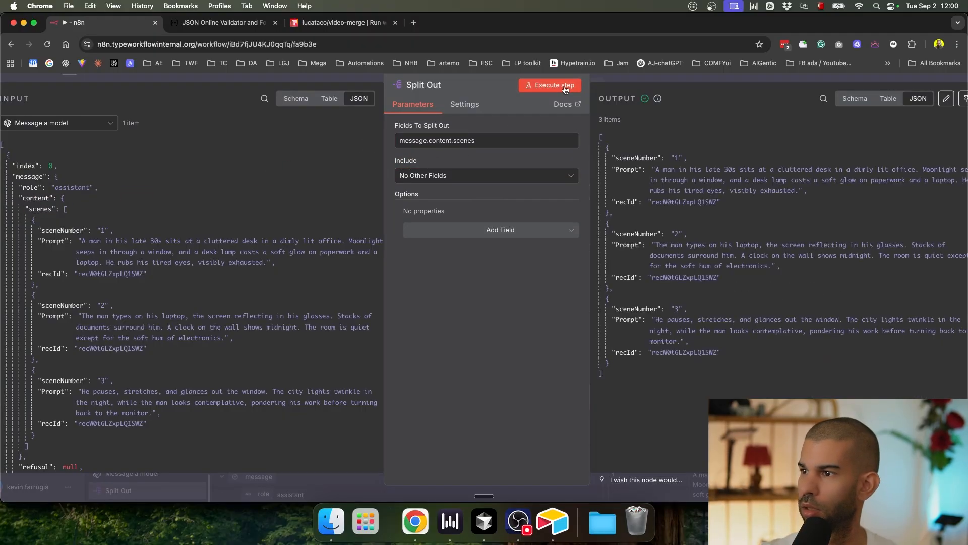
key("Escape")
left_click_drag(505, 157, 455, 145)
key("super+Return")
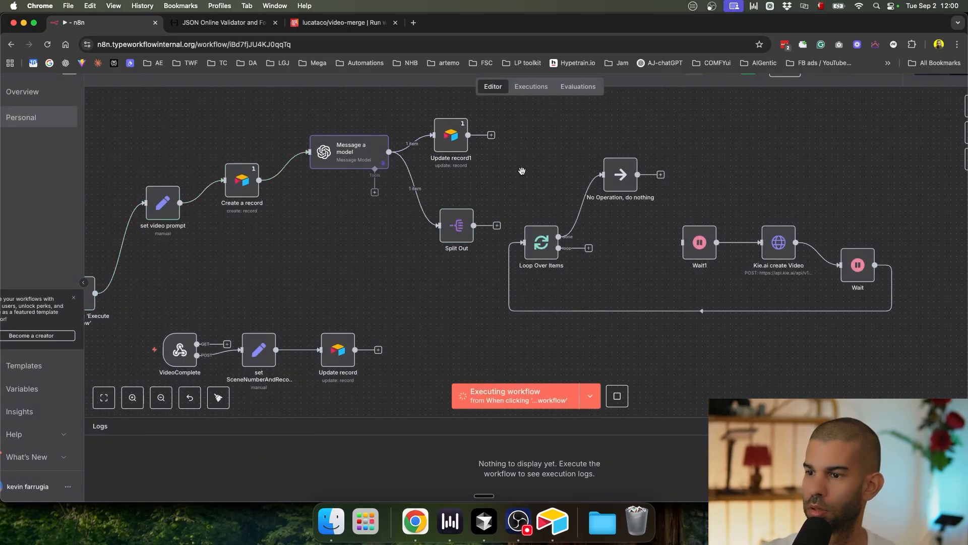
double_click(458, 234)
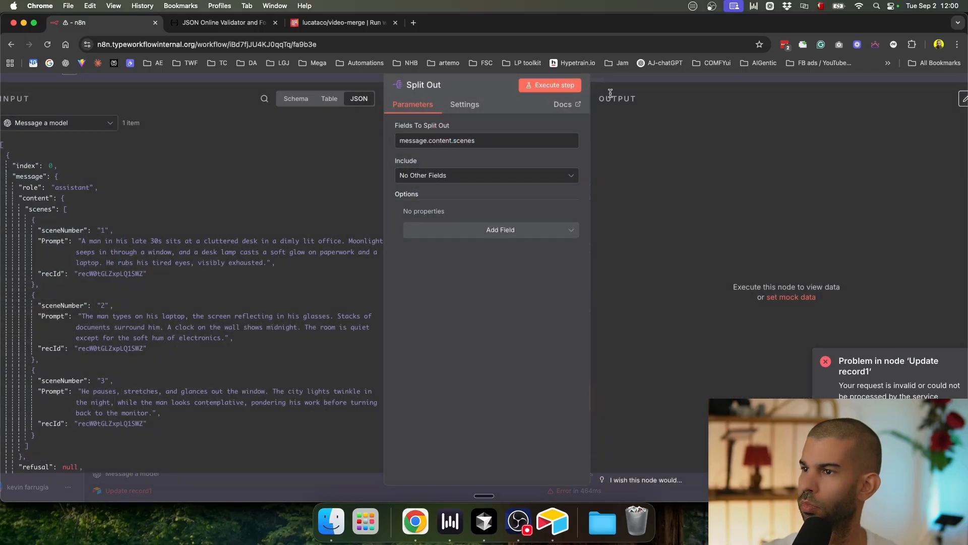
key("Escape")
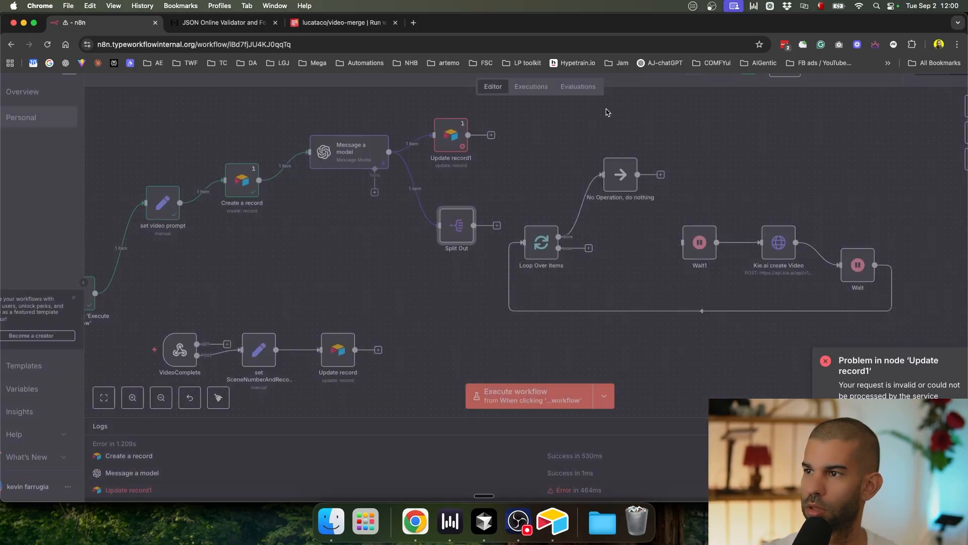
Step: Add a No Operation node after Split Out, save, re-run, and inspect Update record1's error
key("Tab")
type("no op")
key("Return")
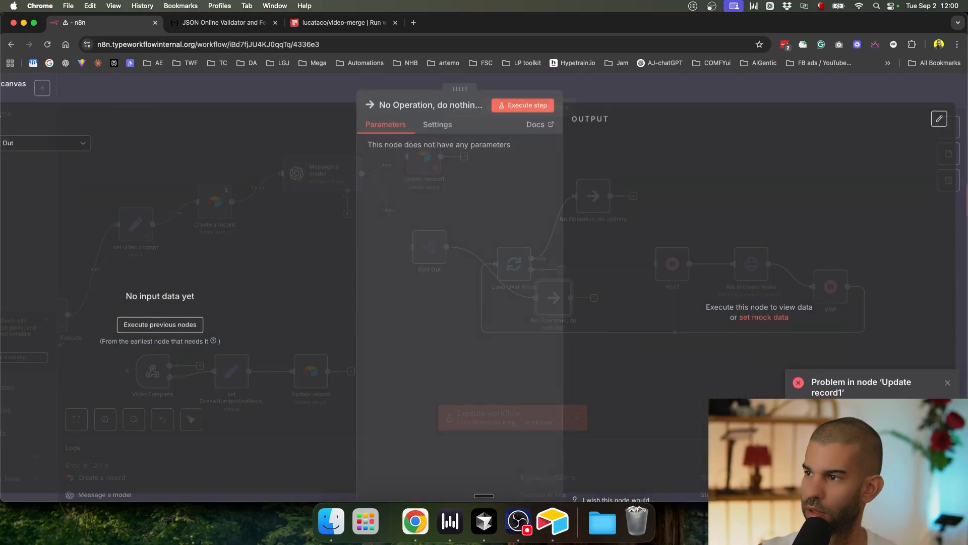
key("Escape")
left_click_drag(555, 306, 532, 194)
left_click(743, 187)
key("super+s")
key("super+Return")
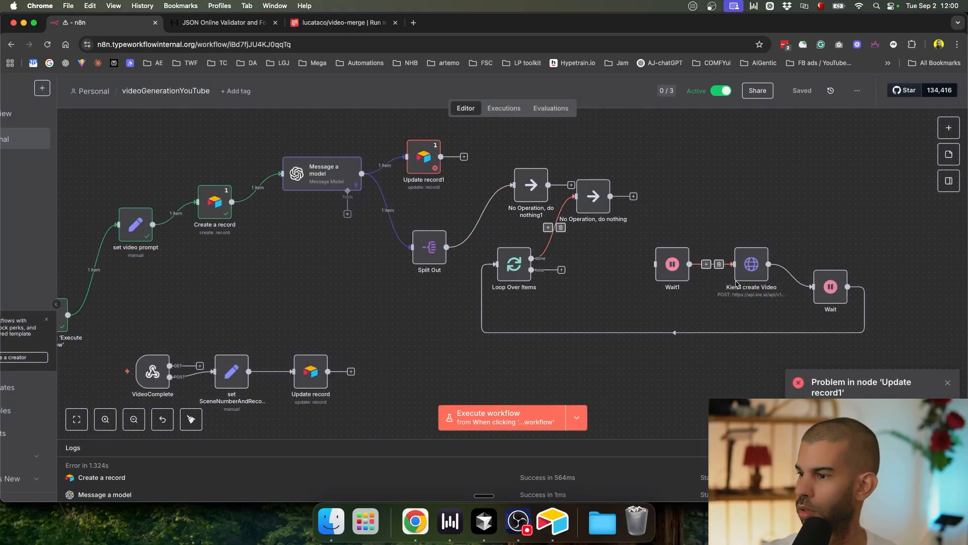
double_click(420, 165)
scroll(402, 204, "down", 3)
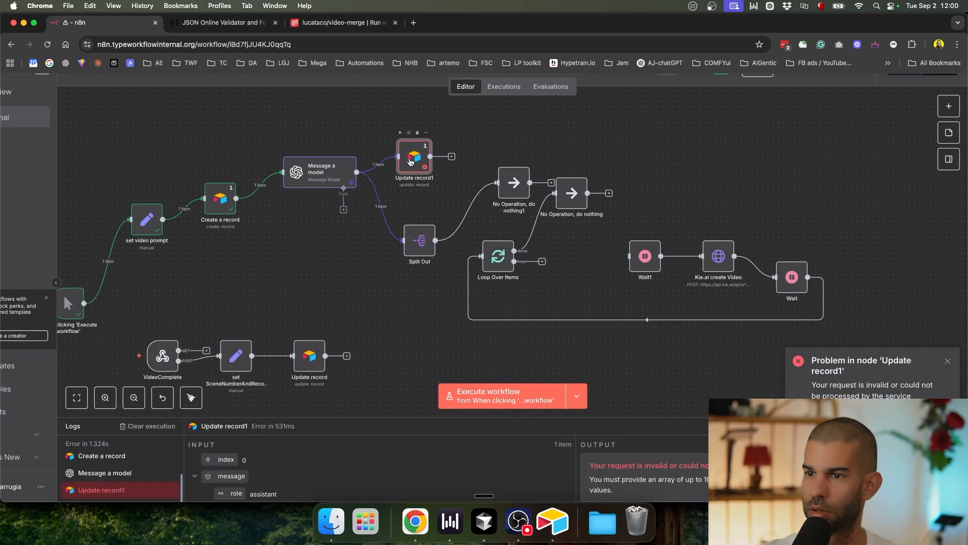
Step: Open Update record1 and review its error message
double_click(414, 156)
left_click_drag(595, 185, 756, 185)
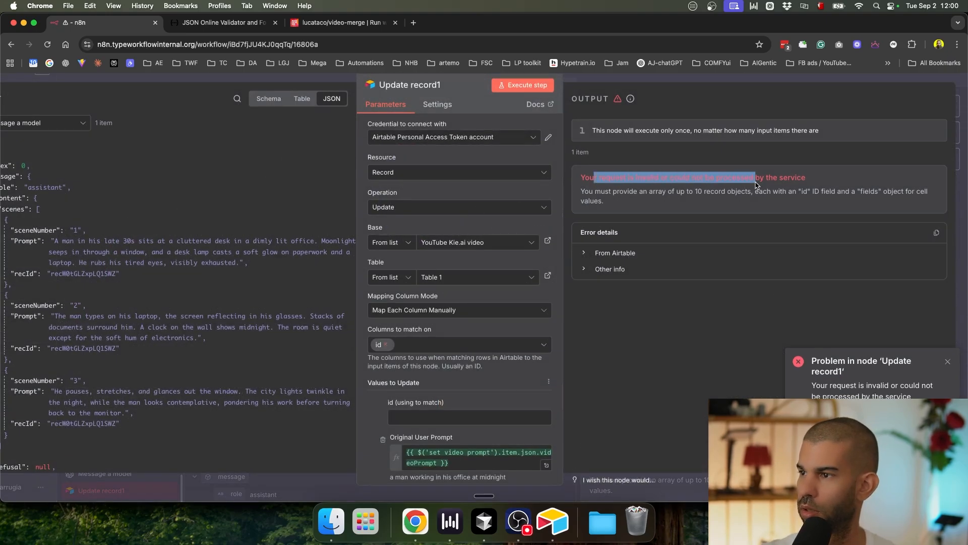
left_click(756, 185)
scroll(429, 313, "down", 5)
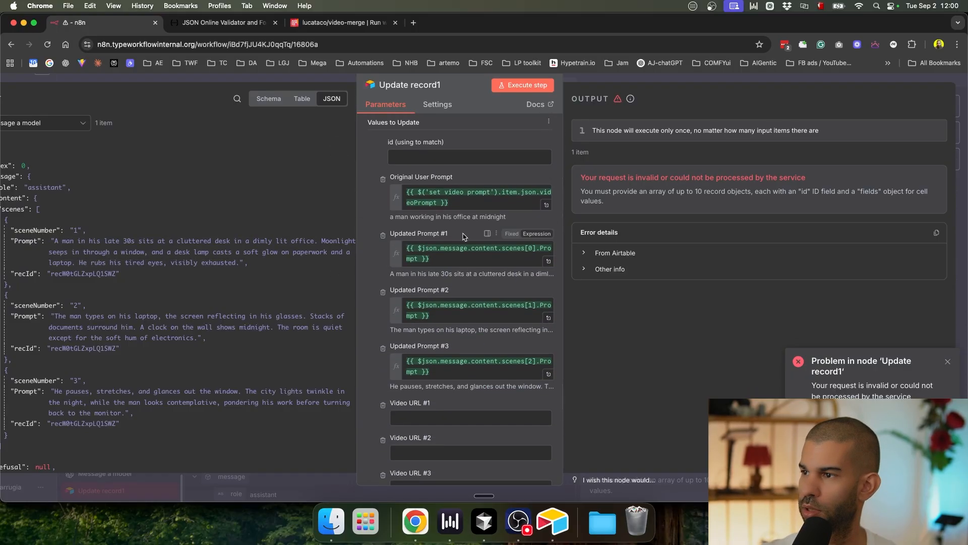
scroll(465, 237, "down", 2)
scroll(465, 237, "up", 5)
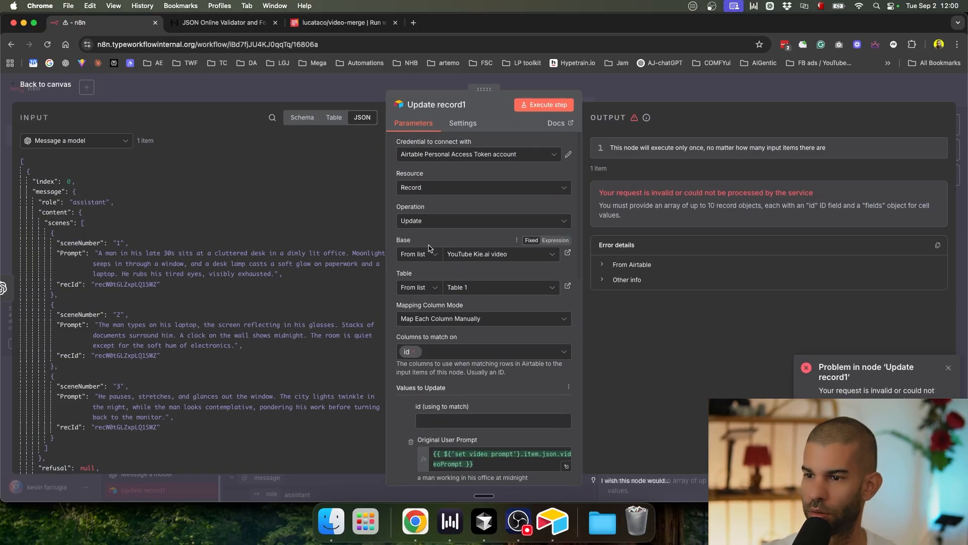
Step: Match Update record1 on Create a record's id, drop Original User Prompt, save and re-run
left_click(69, 140)
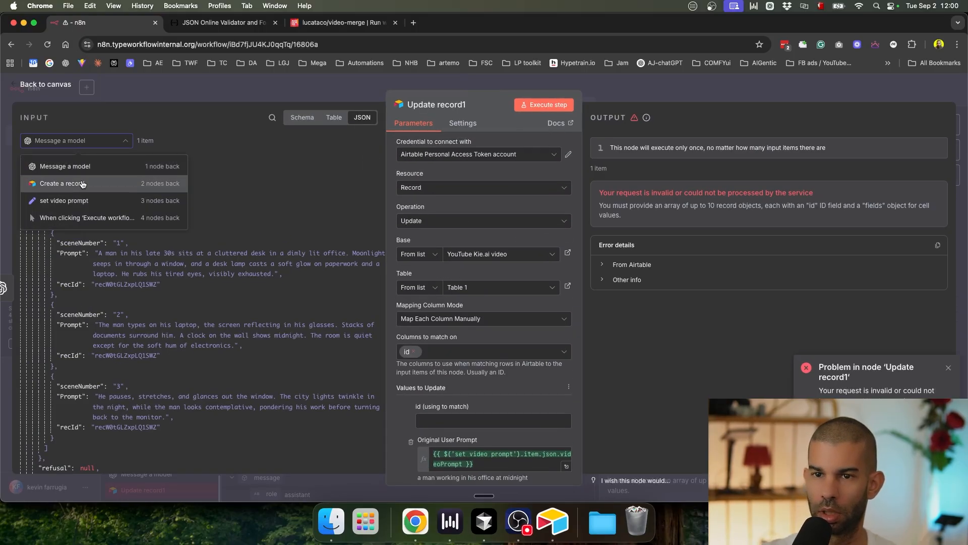
left_click(58, 183)
left_click_drag(58, 181, 424, 420)
scroll(414, 392, "down", 6)
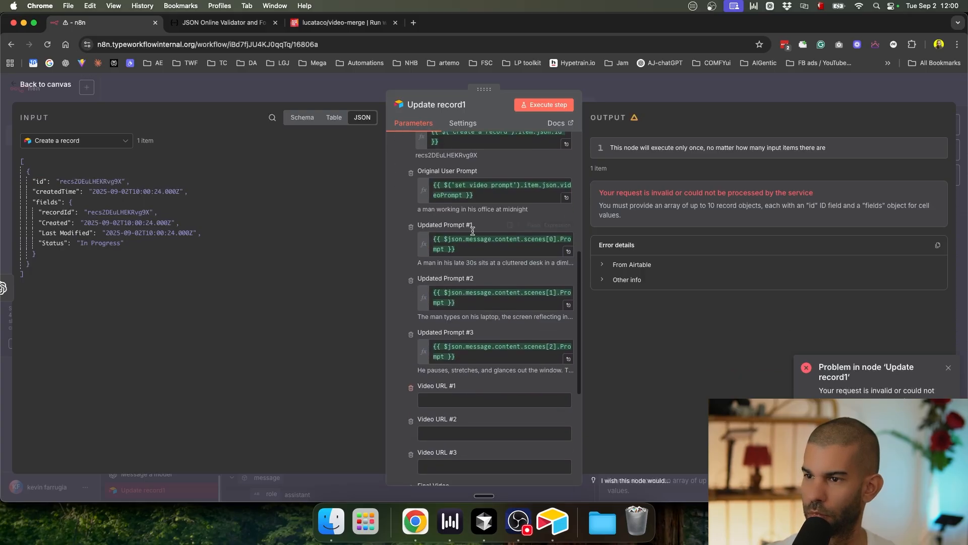
left_click(411, 173)
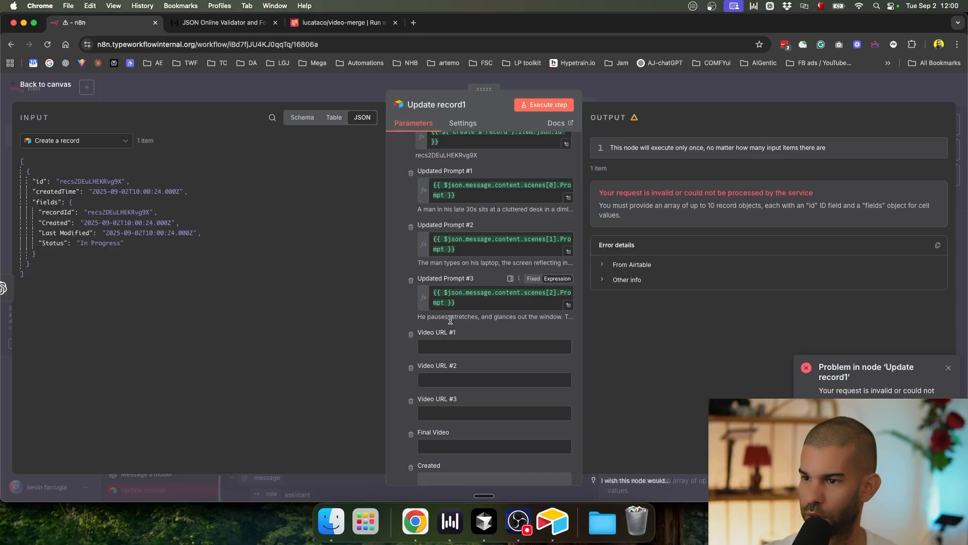
left_click(619, 89)
key("super+s")
key("super+Return")
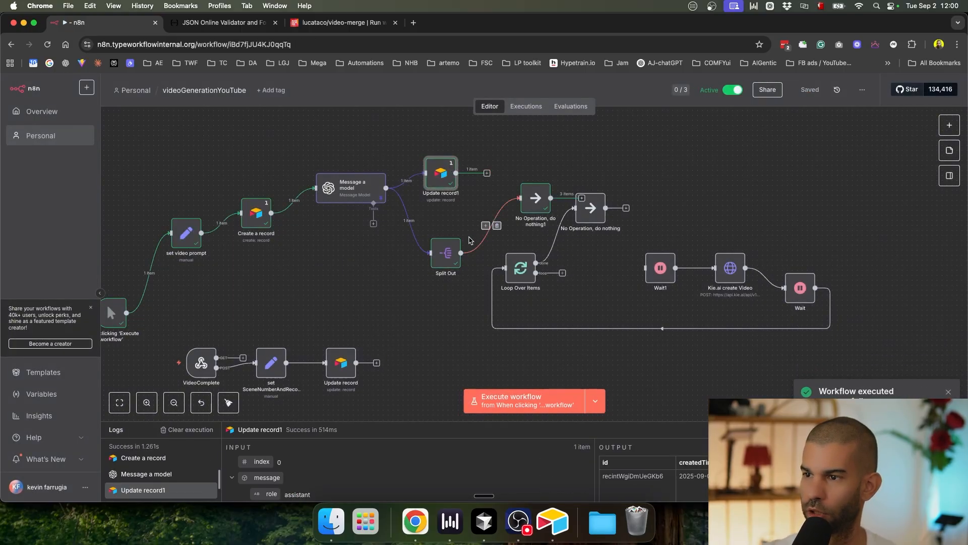
Step: Delete the No Operation node and Wait1, remove the Loop-to-Kie.ai link, save and run
scroll(497, 253, "up", 5)
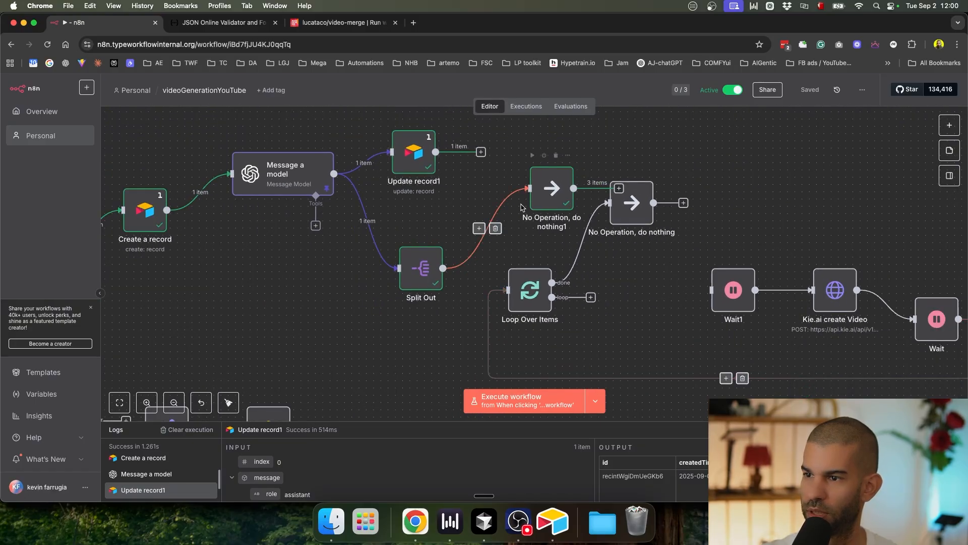
left_click(556, 155)
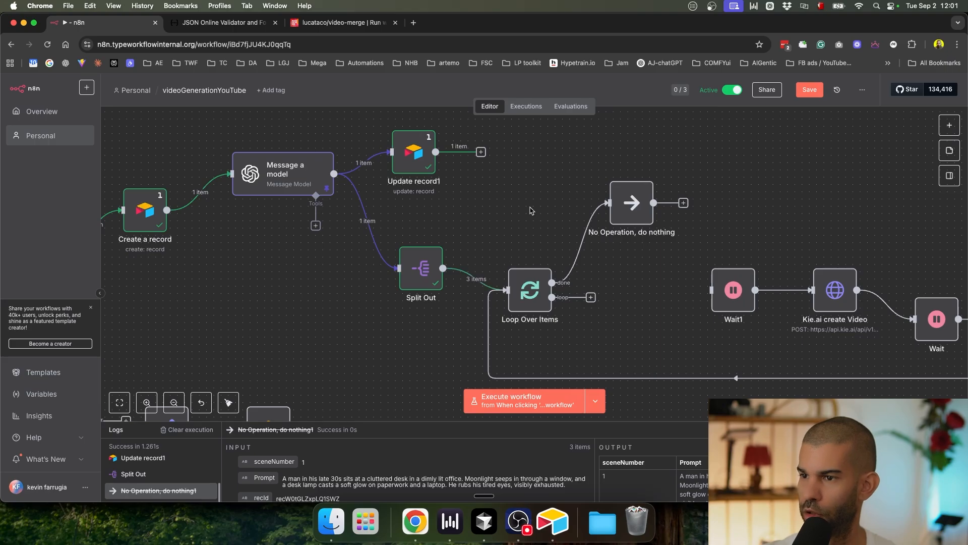
scroll(529, 210, "down", 3)
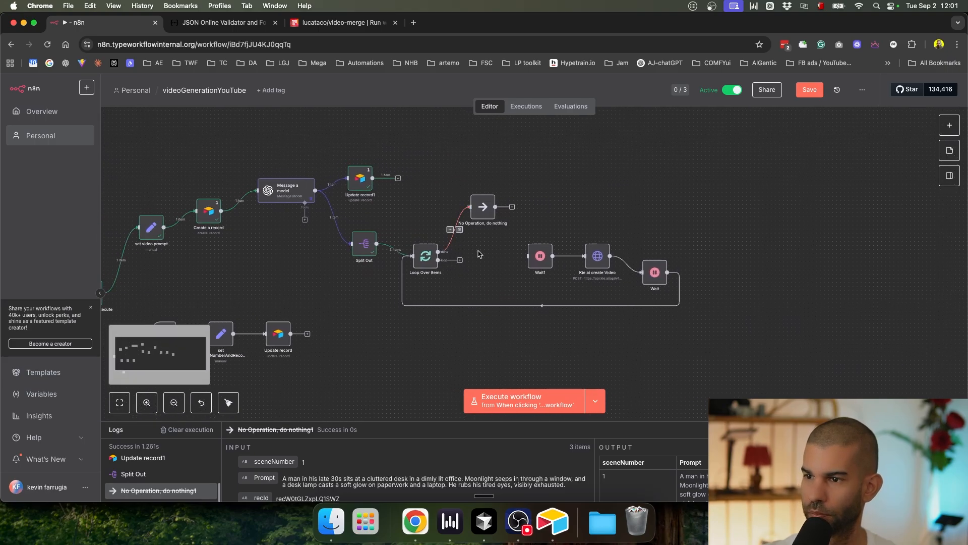
scroll(471, 216, "up", 5)
scroll(473, 269, "down", 3)
left_click_drag(584, 264, 555, 264)
left_click(569, 235)
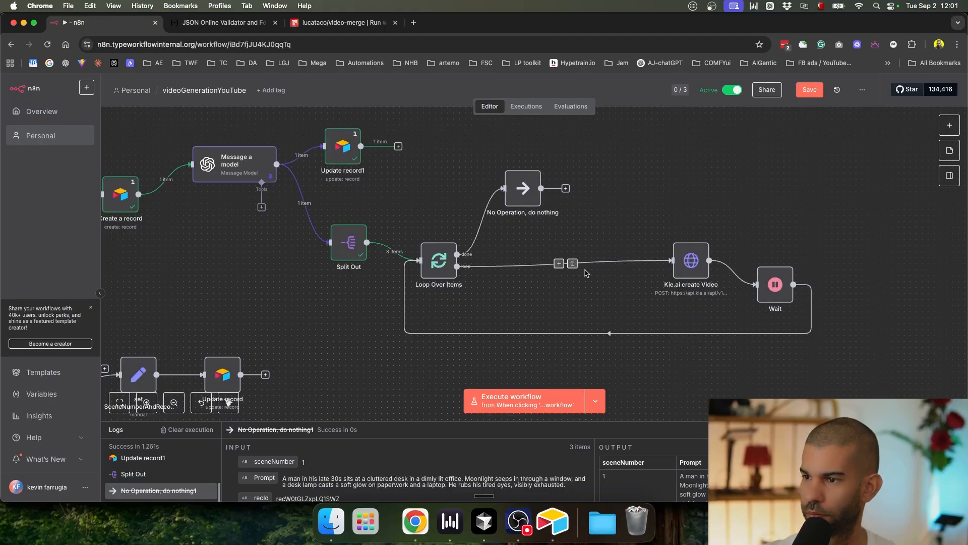
left_click(572, 263)
key("super+s")
key("super+Return")
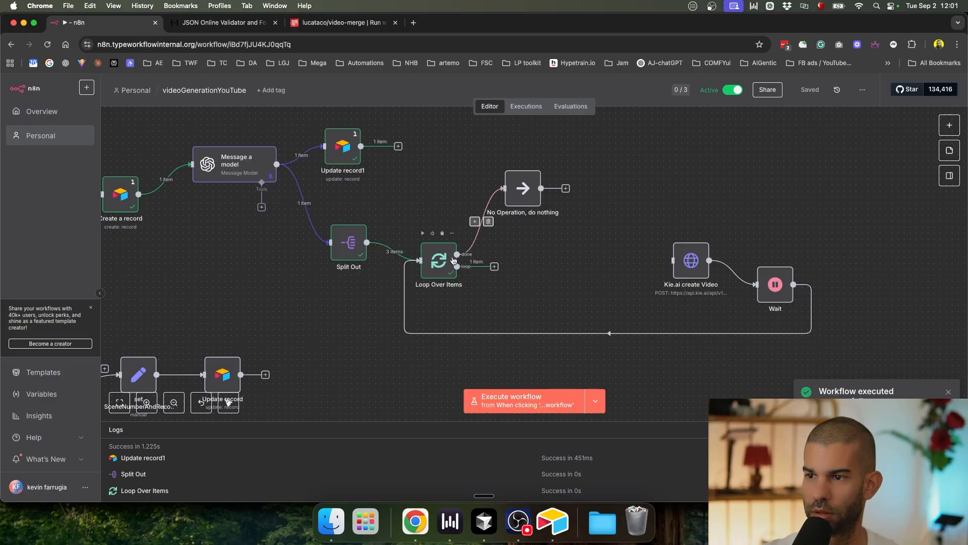
Step: Check the newest Airtable record's Updated Prompt #1 and recordId
key("super+Tab")
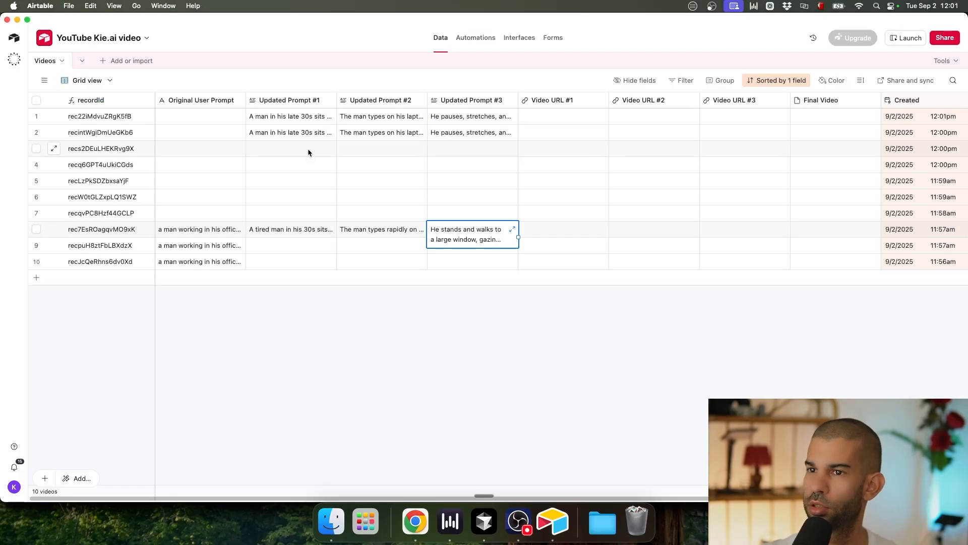
left_click(279, 119)
left_click(139, 118)
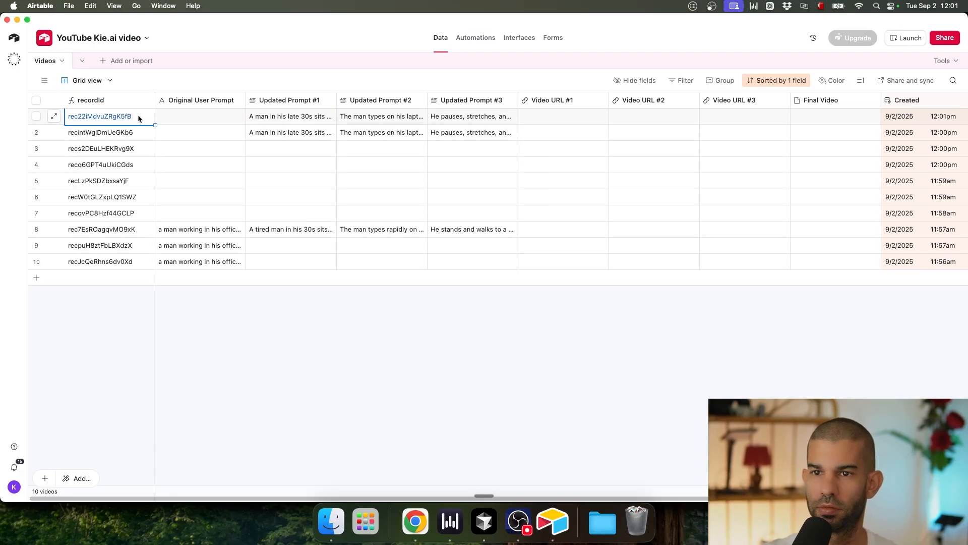
key("super+Tab")
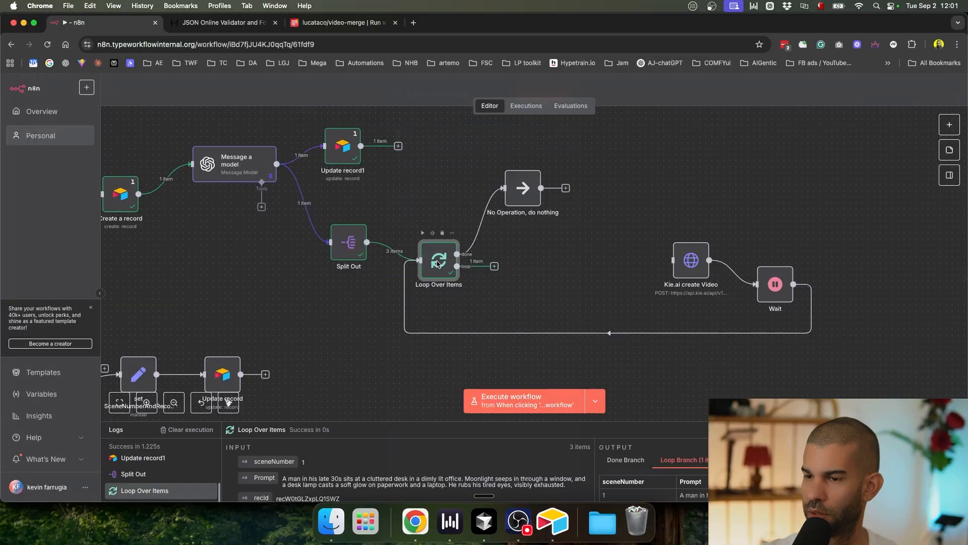
double_click(438, 264)
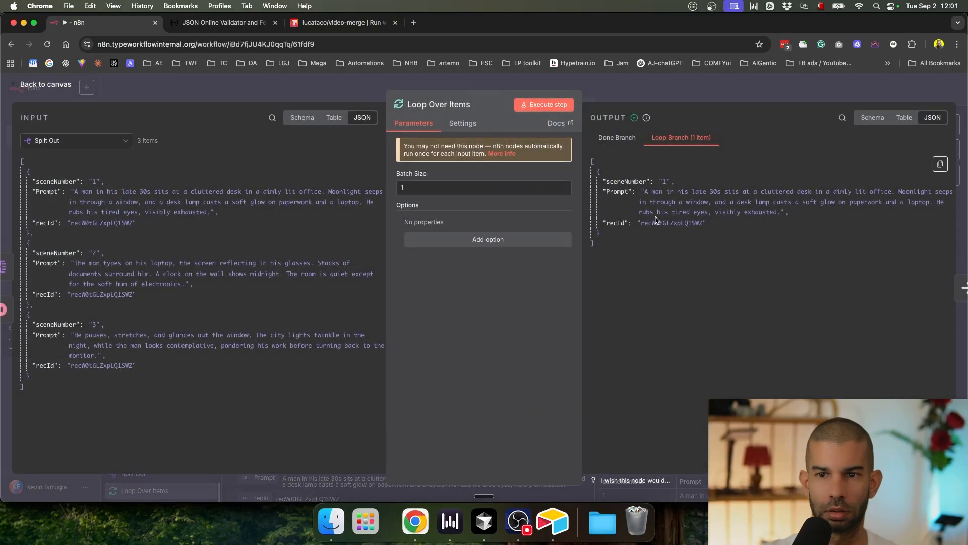
left_click(705, 97)
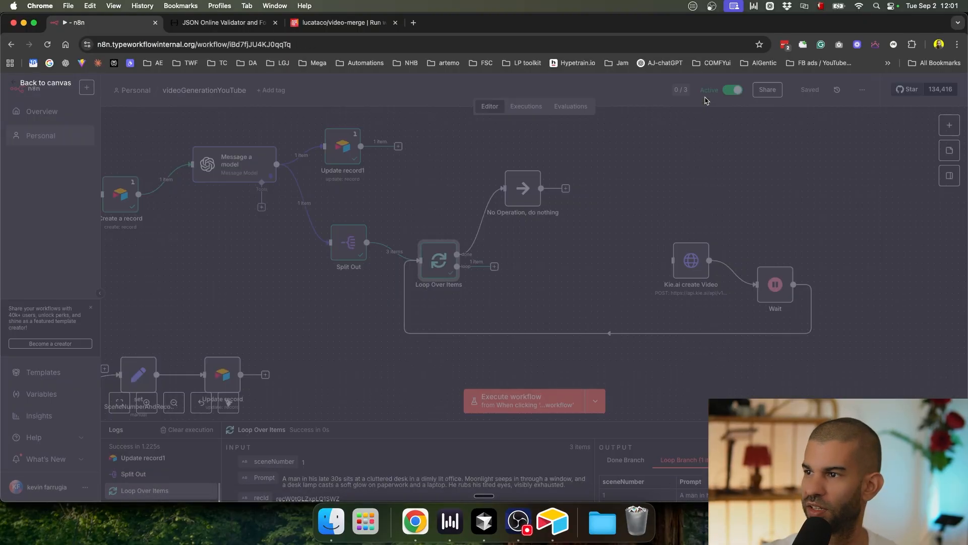
key("super+Tab")
key("super+r")
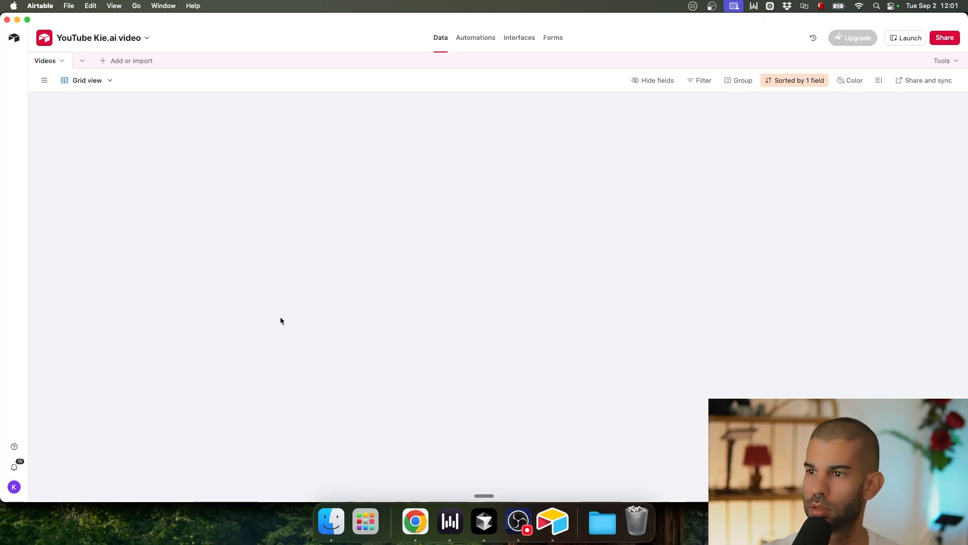
scroll(757, 137, "right", 3)
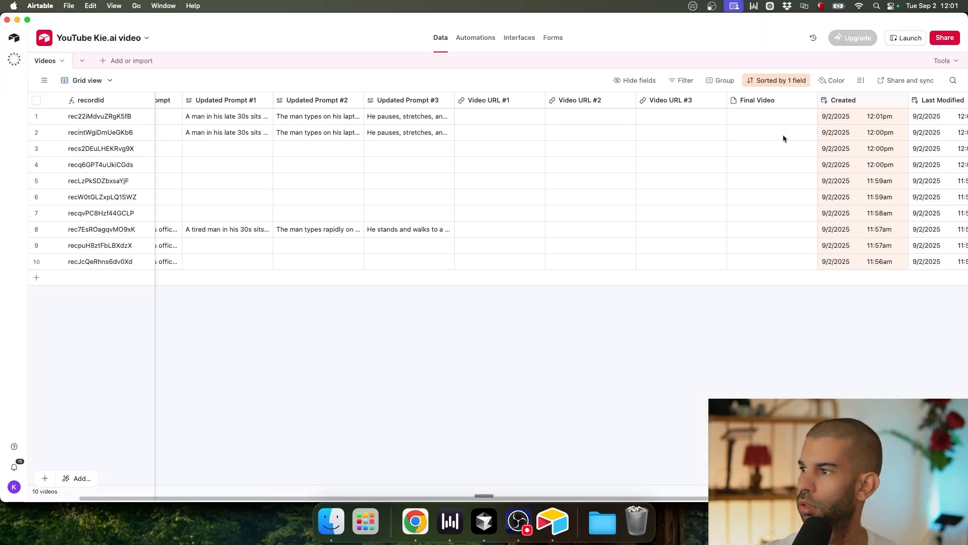
scroll(649, 167, "left", 3)
left_click(107, 116)
key("super+Tab")
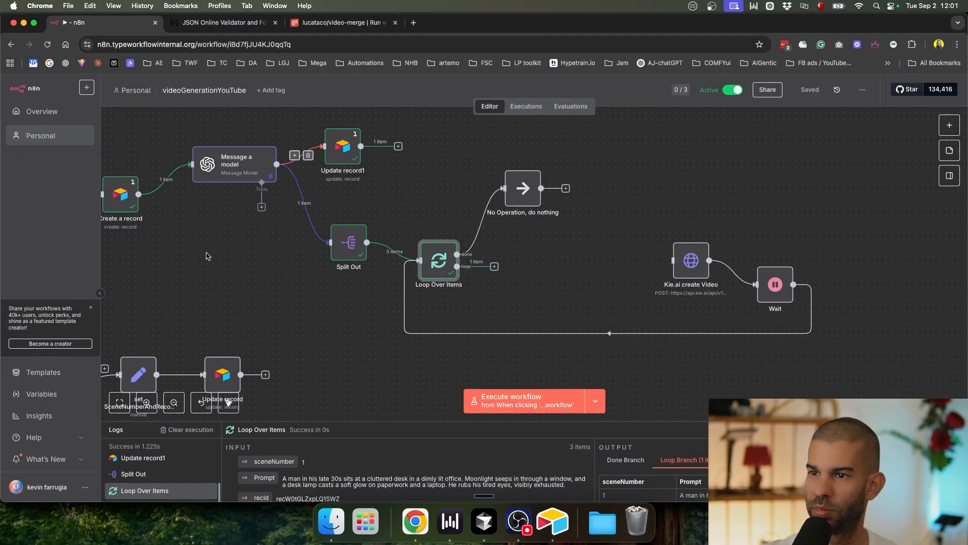
left_click_drag(207, 253, 307, 242)
double_click(235, 203)
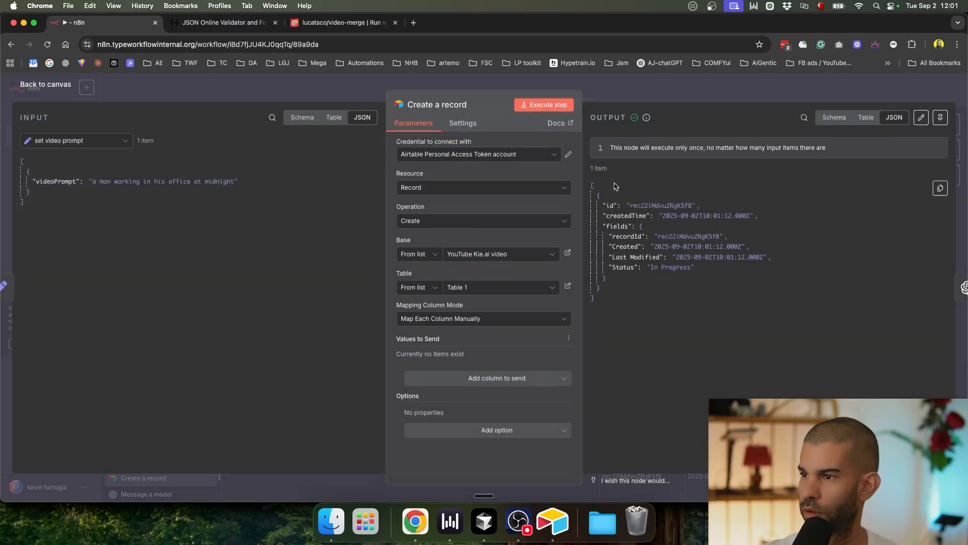
double_click(651, 205)
left_click(669, 89)
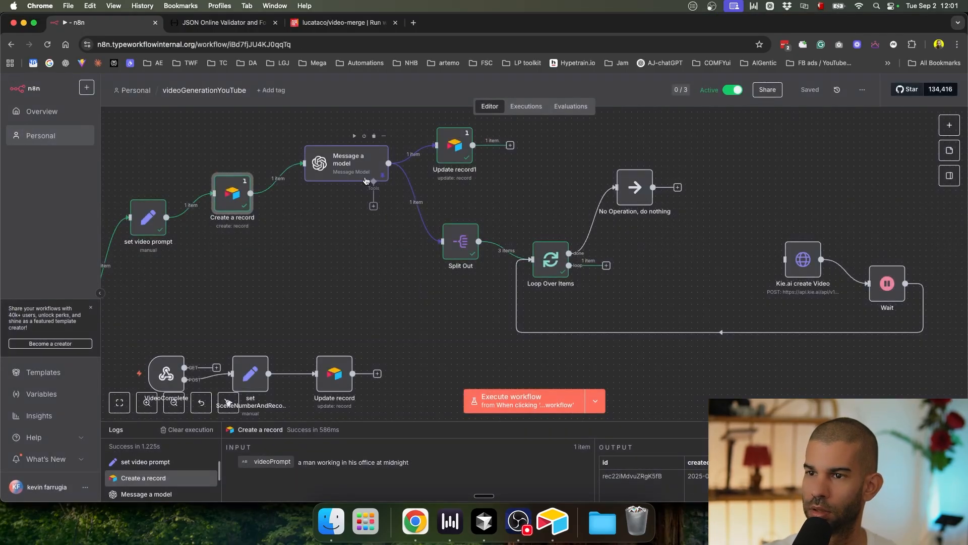
Step: Start a fresh run from Message a model, then reload the Airtable table
scroll(348, 166, "up", 5)
scroll(348, 165, "down", 5)
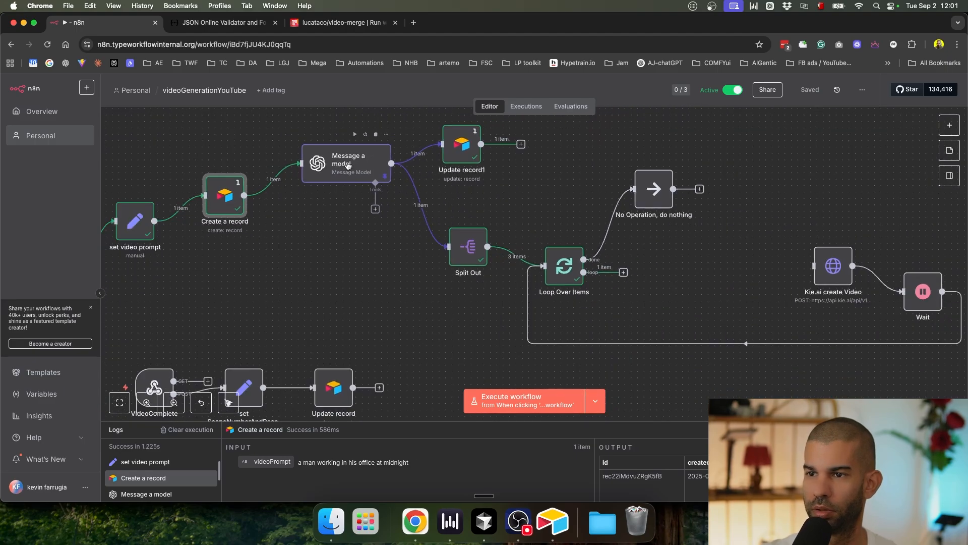
left_click(348, 166)
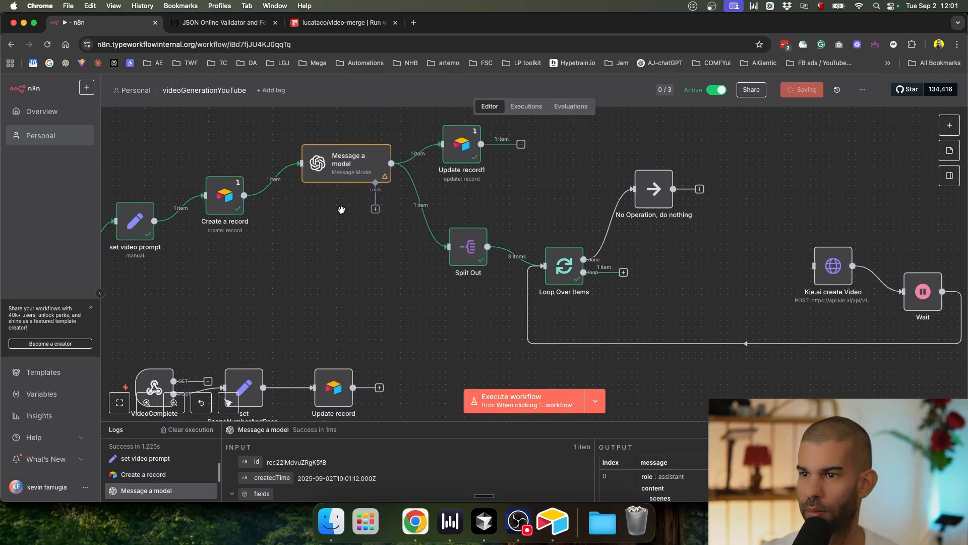
key("super+Return")
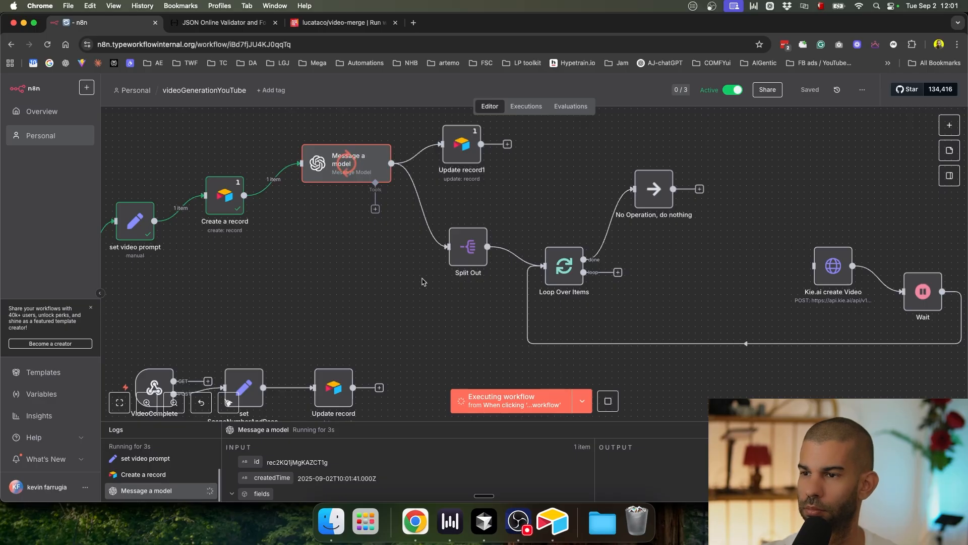
key("super+Tab")
key("super+r")
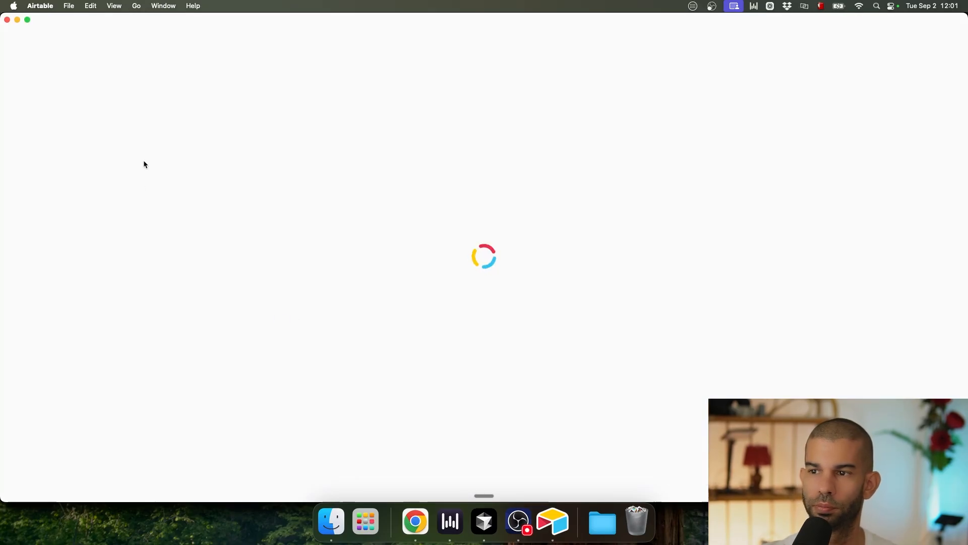
Step: Check the new Airtable record's id, then open Loop Over Items' details in n8n
key("super+Tab")
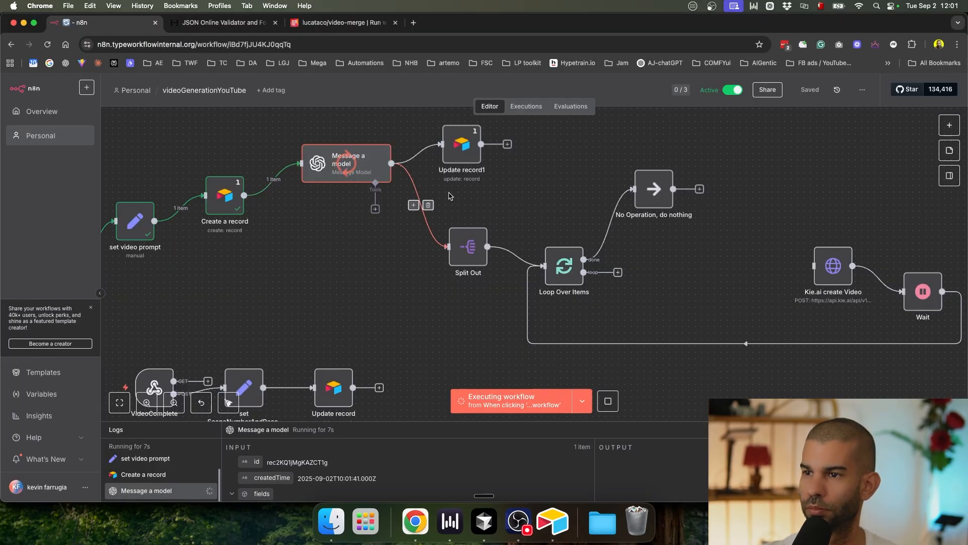
key("super+Tab")
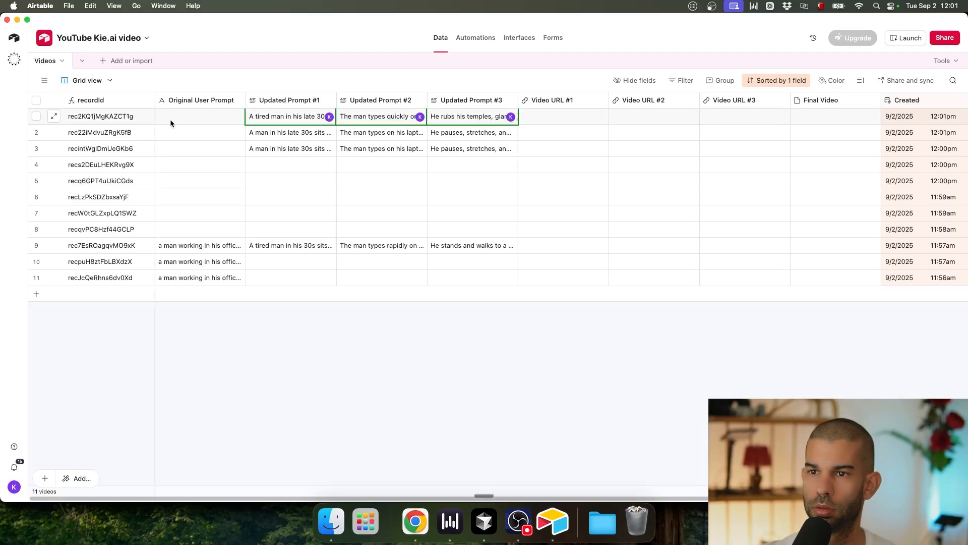
left_click(129, 118)
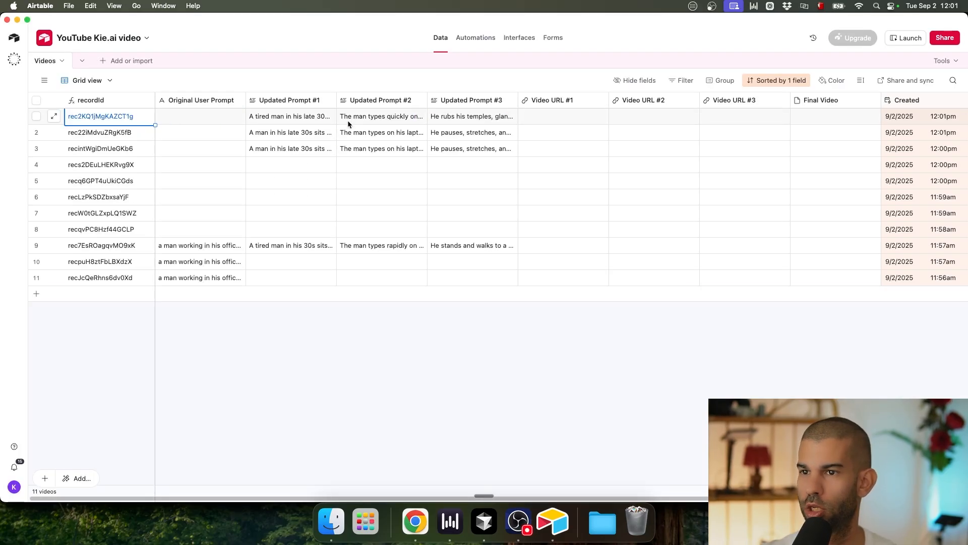
key("super+Tab")
double_click(563, 265)
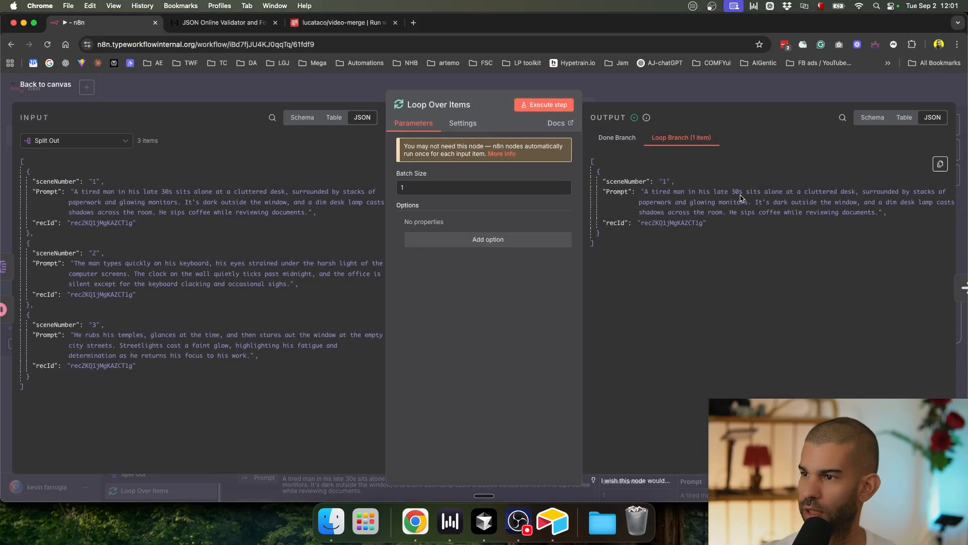
Step: Wire Loop Over Items' loop output into Kie.ai create Video and open that node
left_click(707, 230)
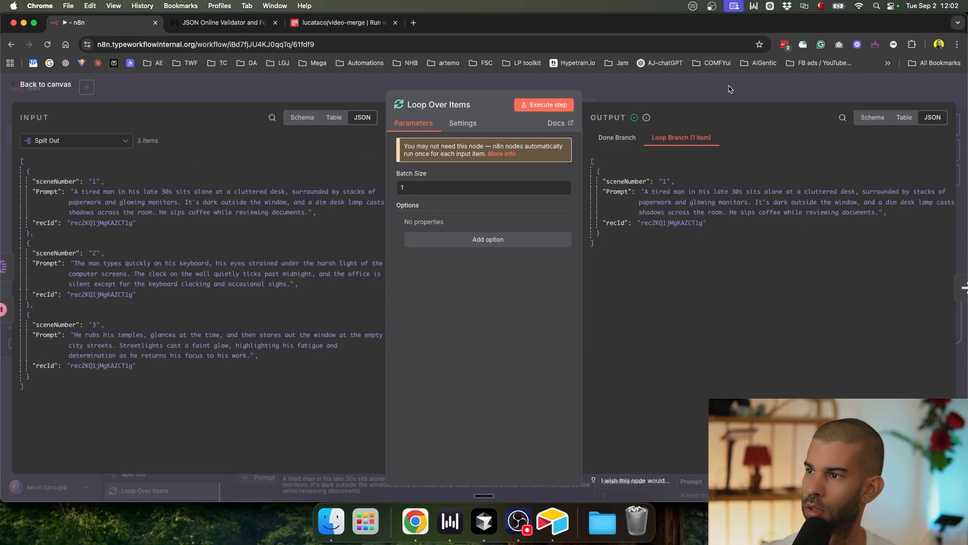
left_click(730, 90)
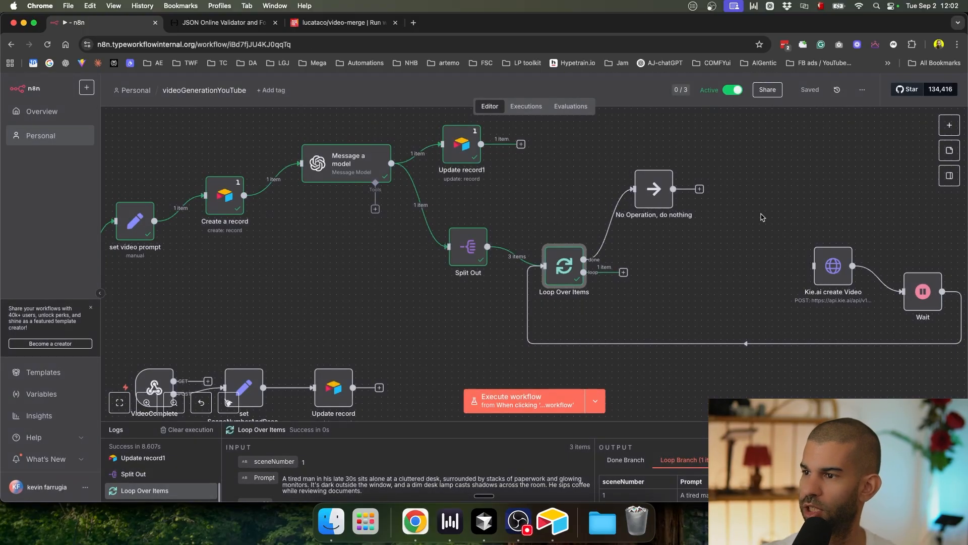
left_click_drag(623, 272, 693, 266)
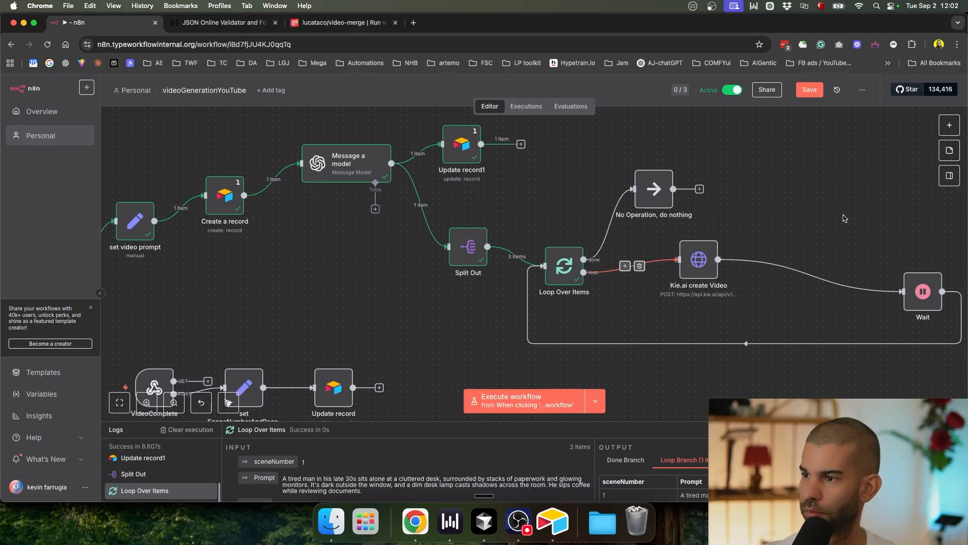
double_click(694, 262)
Step: Review Kie.ai create Video's JSON body: callBackUrl recId, model veo3_fast, aspect 16:9
scroll(521, 319, "down", 5)
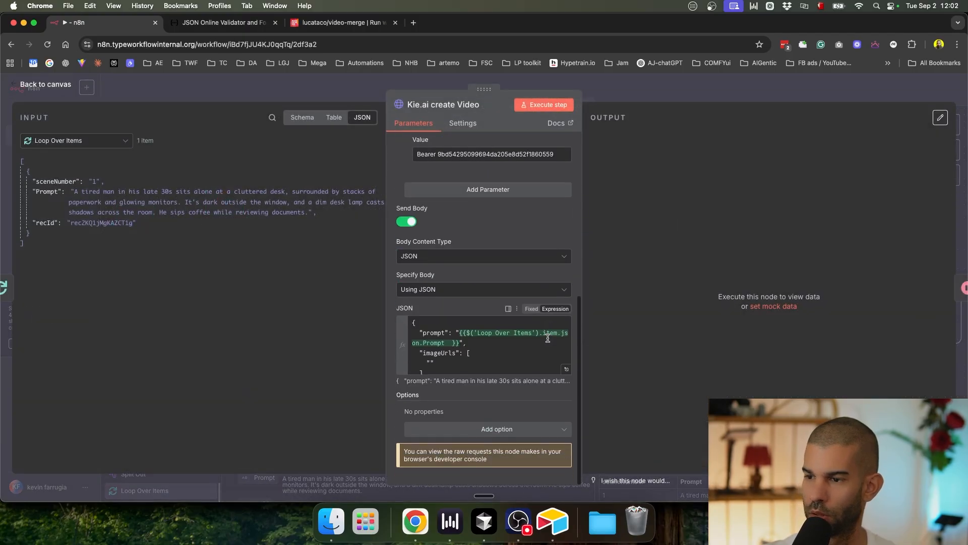
left_click(566, 372)
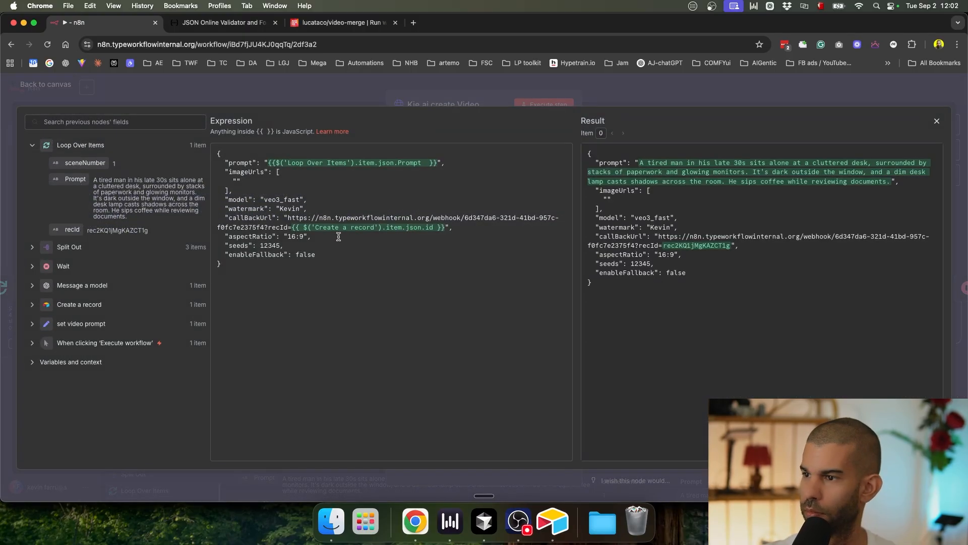
scroll(338, 237, "up", 5)
scroll(806, 268, "right", 3)
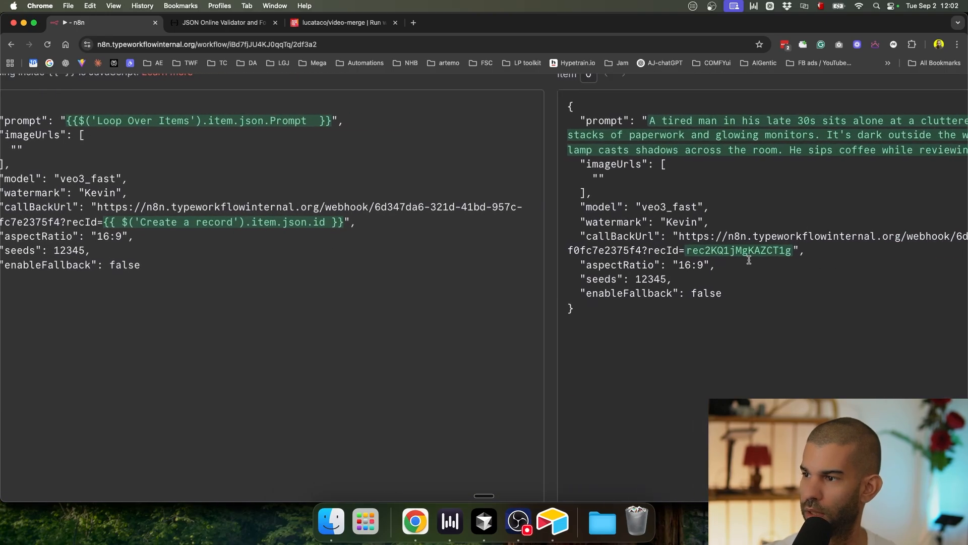
scroll(801, 223, "down", 5)
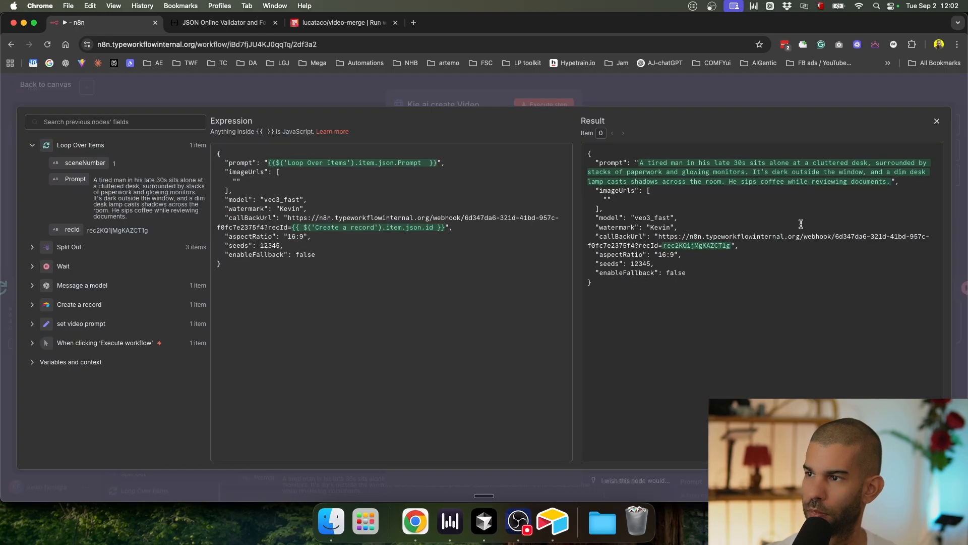
left_click(726, 93)
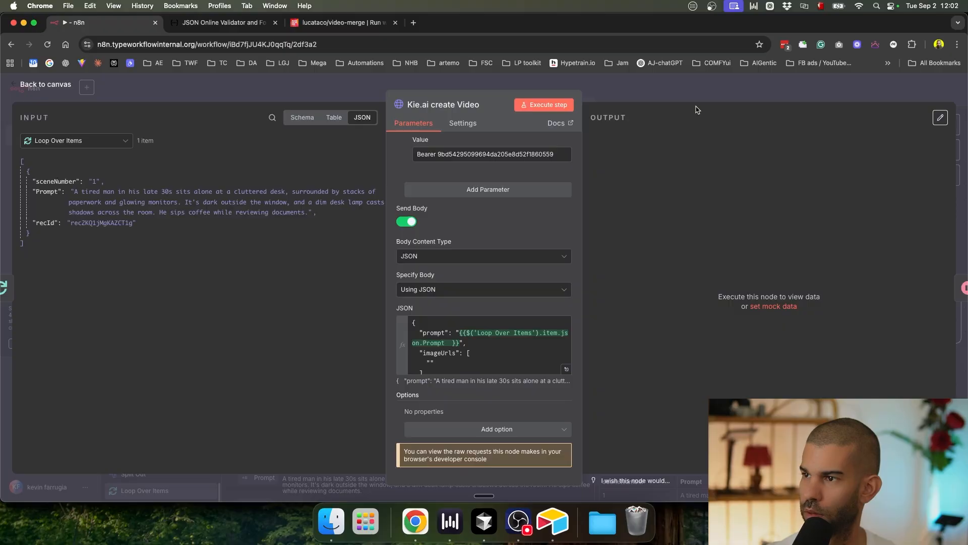
left_click(689, 90)
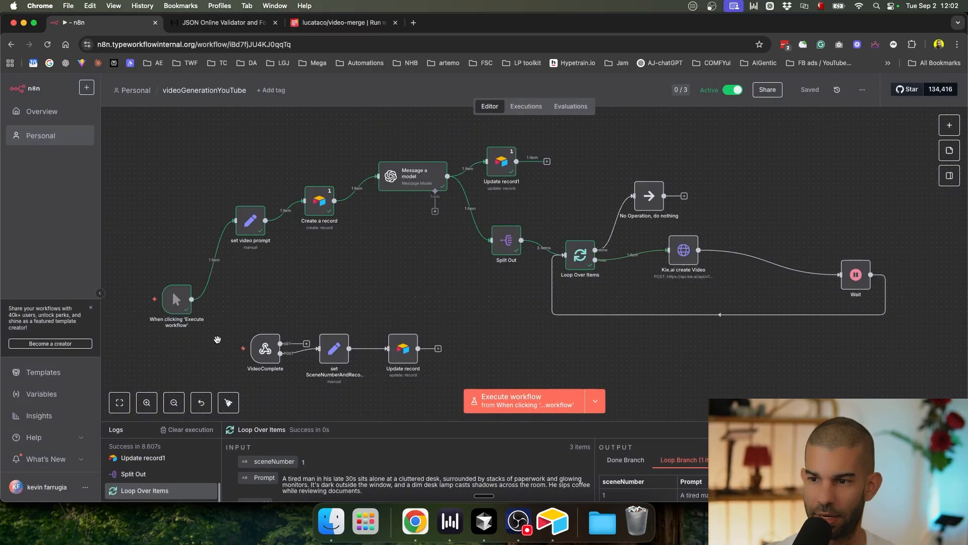
Step: Navigate to the VideoComplete branch and open the set SceneNumberAndRecordId node
scroll(280, 348, "up", 5)
scroll(338, 322, "down", 5)
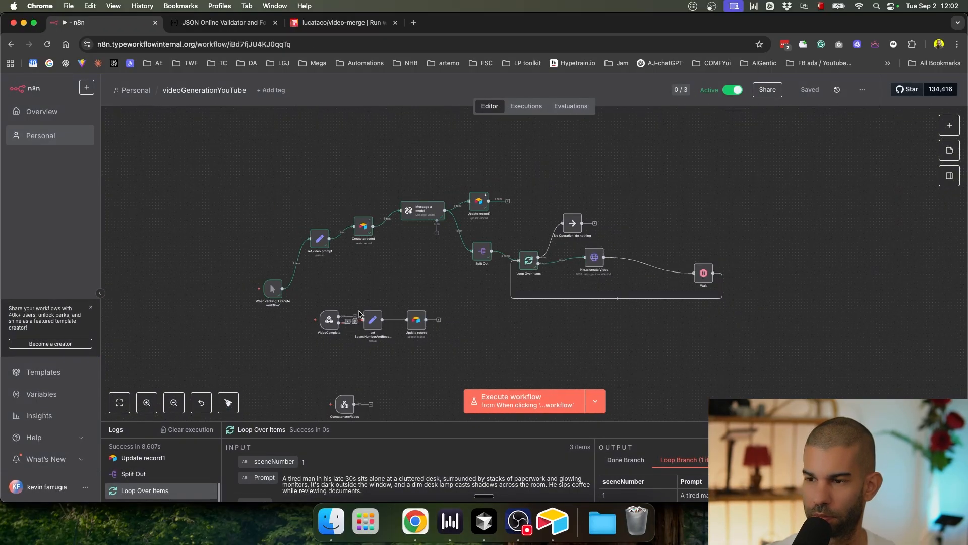
scroll(332, 322, "up", 3)
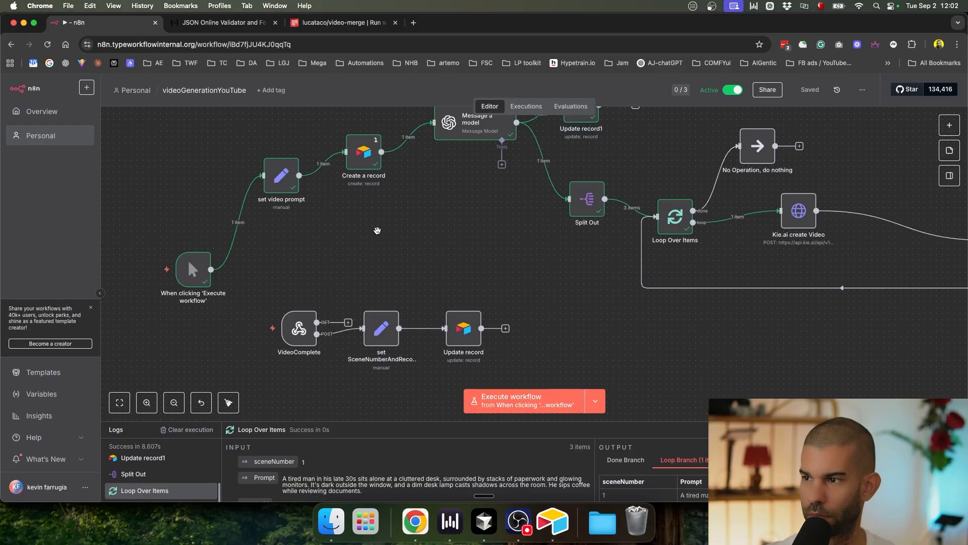
scroll(389, 234, "left", 5)
scroll(389, 233, "up", 3)
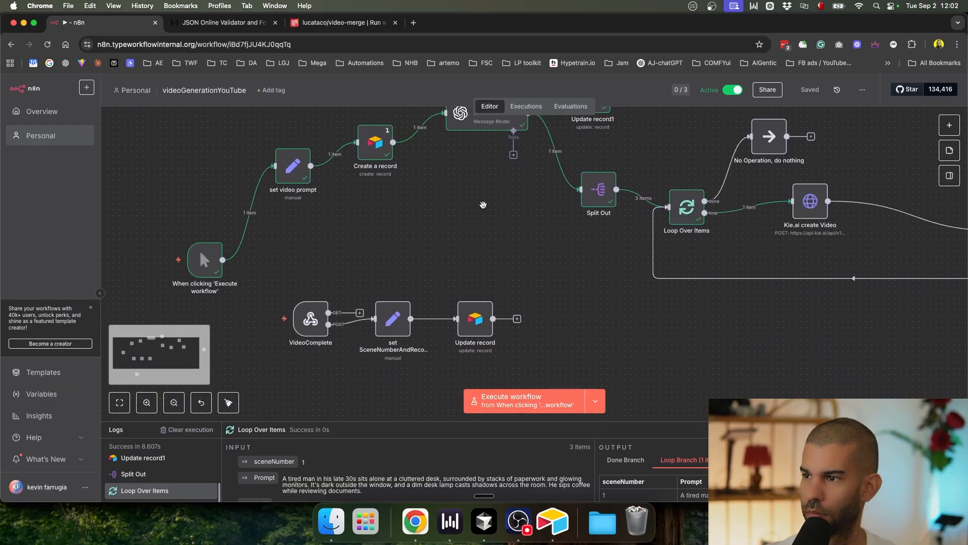
scroll(403, 271, "left", 4)
scroll(402, 271, "down", 3)
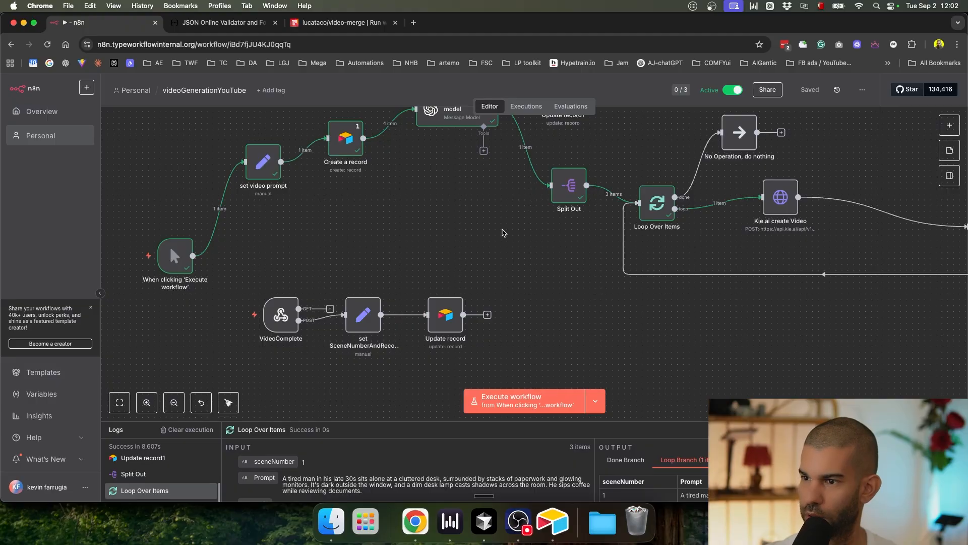
scroll(482, 202, "up", 2)
scroll(482, 202, "right", 1)
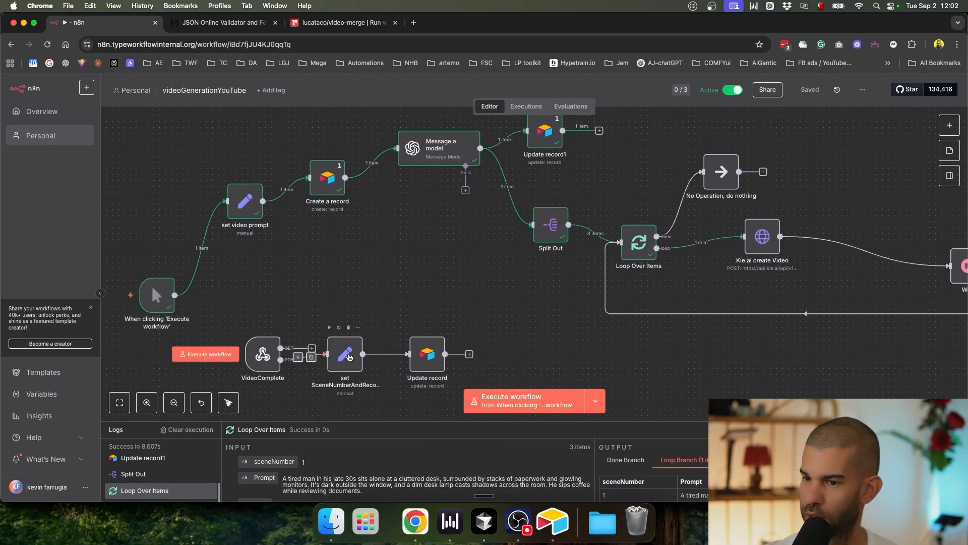
double_click(334, 353)
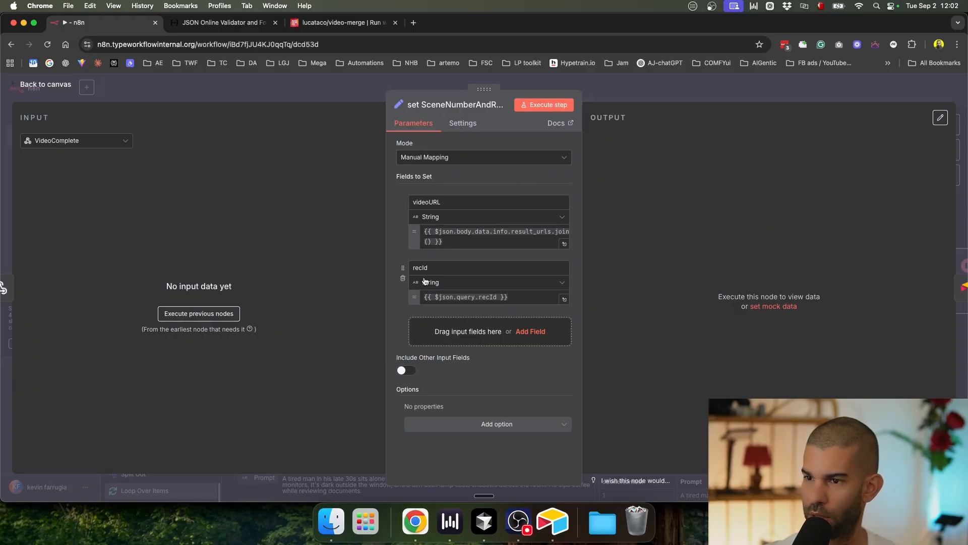
Step: Review the Update record and Set nodes, then open Kie.ai create Video's settings
left_click(626, 100)
left_click_drag(794, 362, 721, 265)
double_click(356, 256)
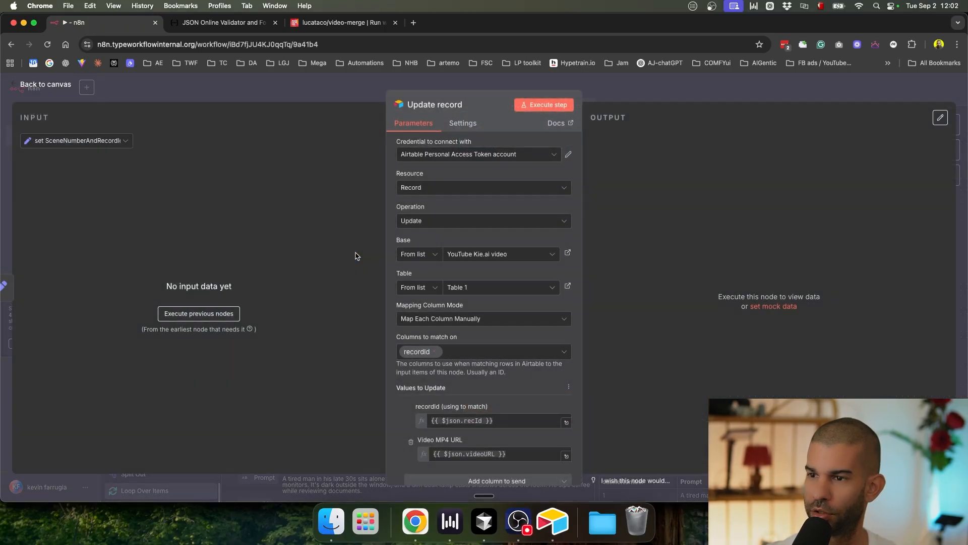
left_click(687, 94)
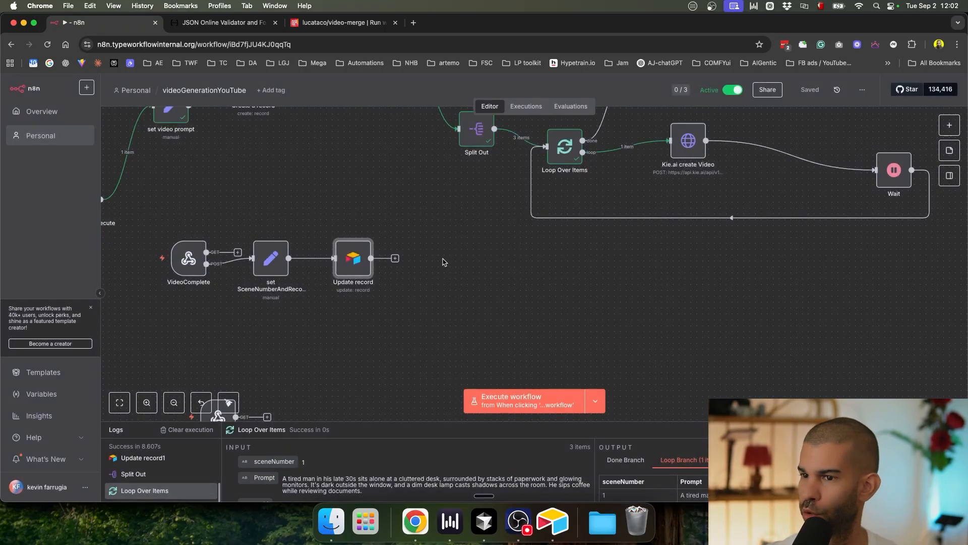
double_click(271, 259)
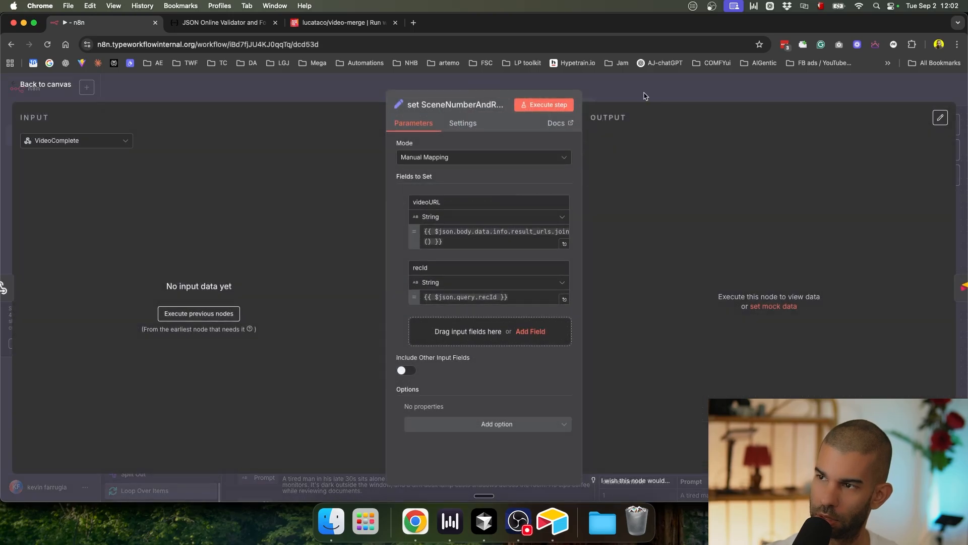
left_click(647, 96)
left_click_drag(760, 275, 704, 296)
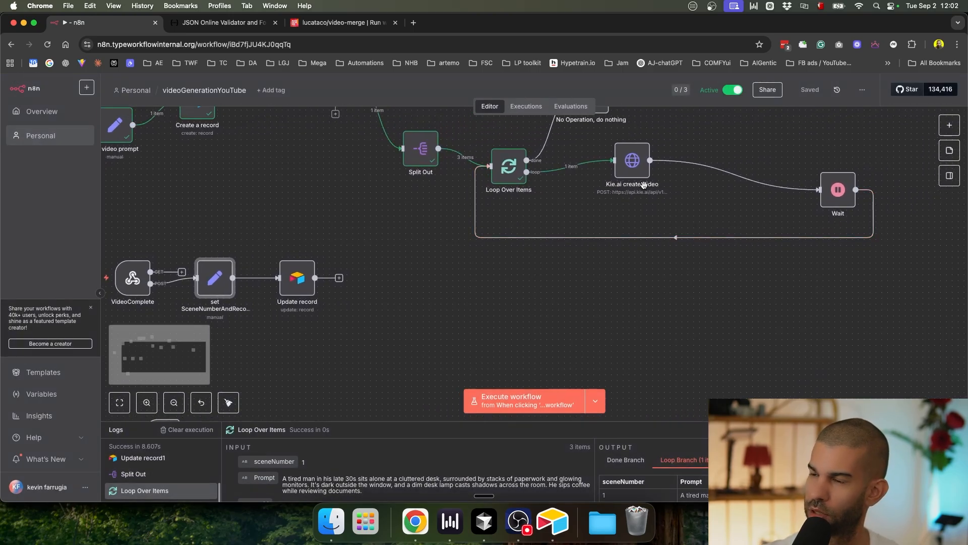
double_click(630, 163)
Step: Open the JSON body expression and check the first Airtable record's Video URL #1–#3 cells
scroll(438, 192, "down", 8)
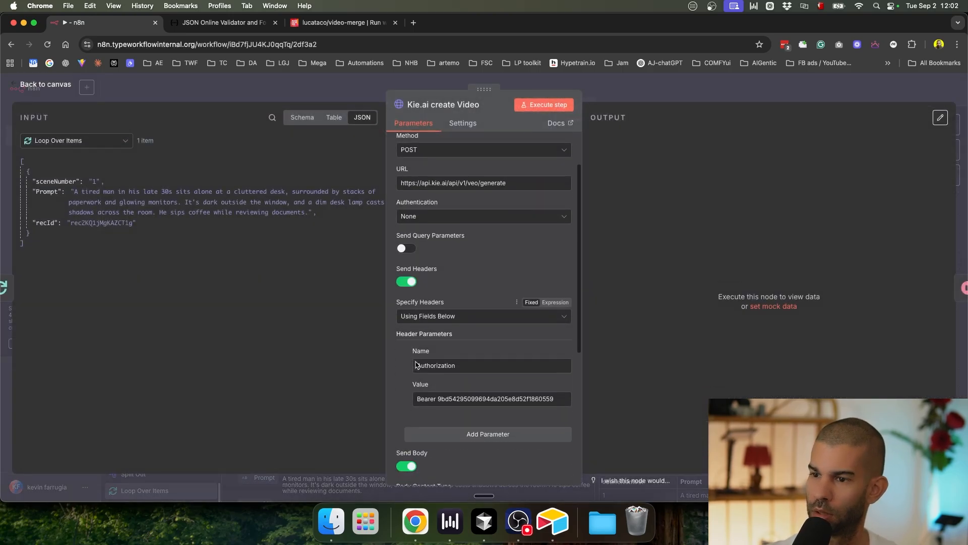
scroll(437, 192, "down", 4)
left_click(567, 376)
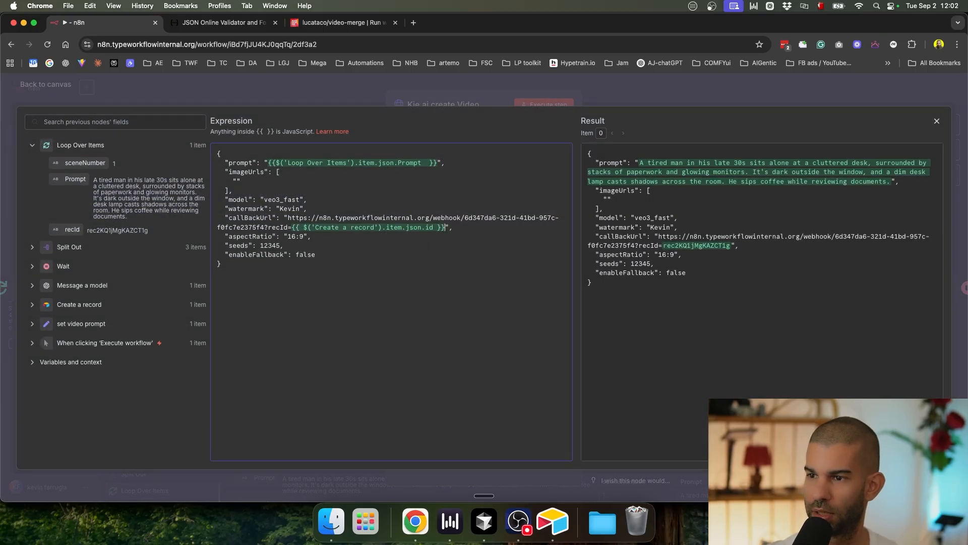
scroll(433, 197, "up", 2)
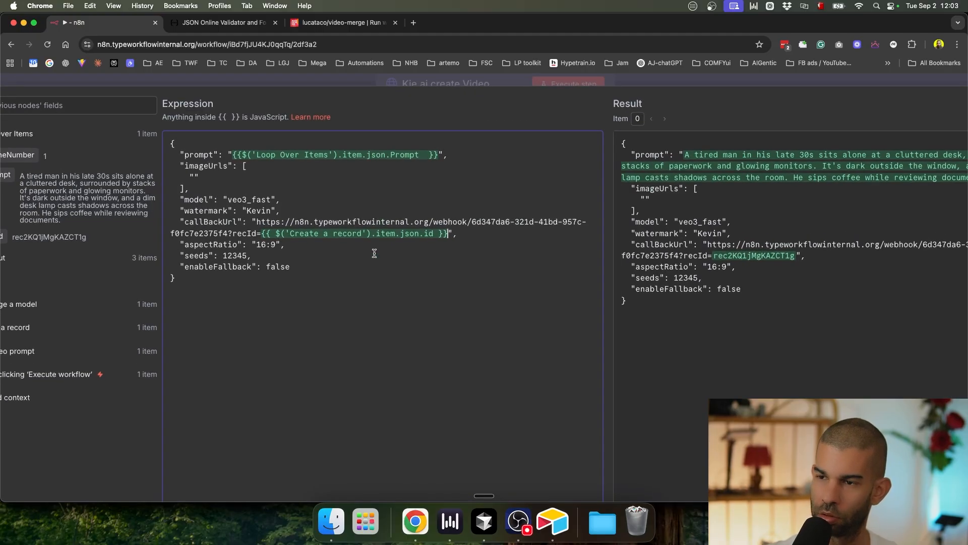
key("super+Tab")
left_click(577, 121)
left_click(651, 124)
left_click(743, 124)
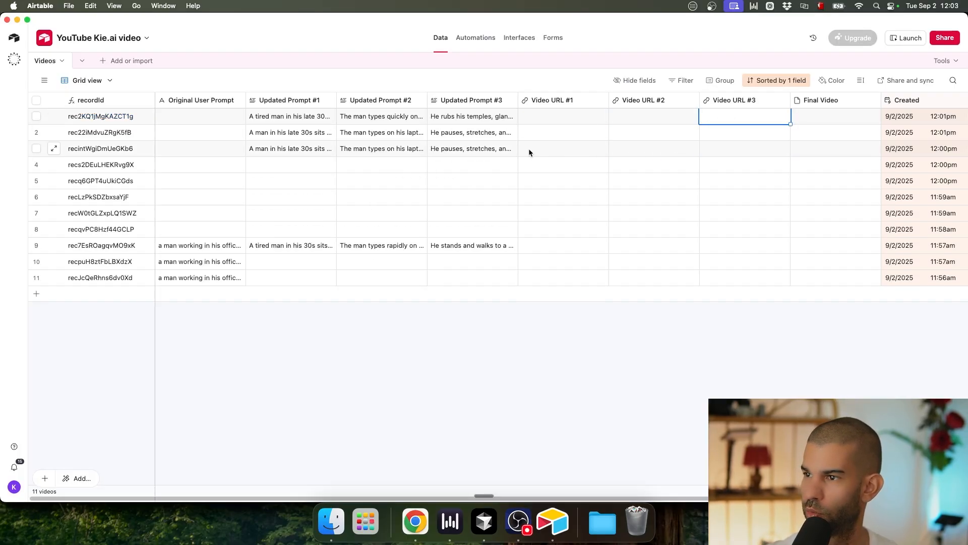
key("super+Tab")
Step: Add &sceneNumber= with the loop item's sceneNumber to the callBackUrl
scroll(521, 243, "down", 2)
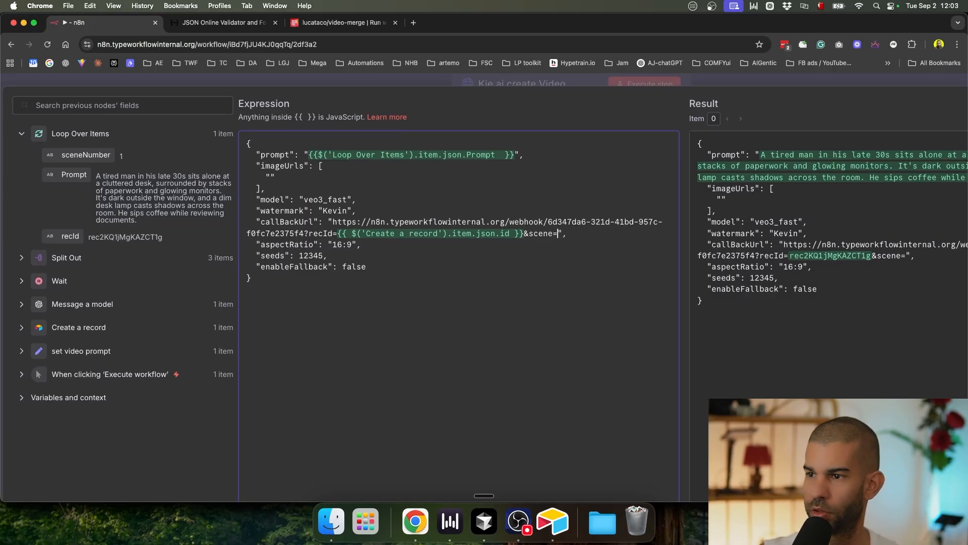
left_click_drag(85, 155, 553, 234)
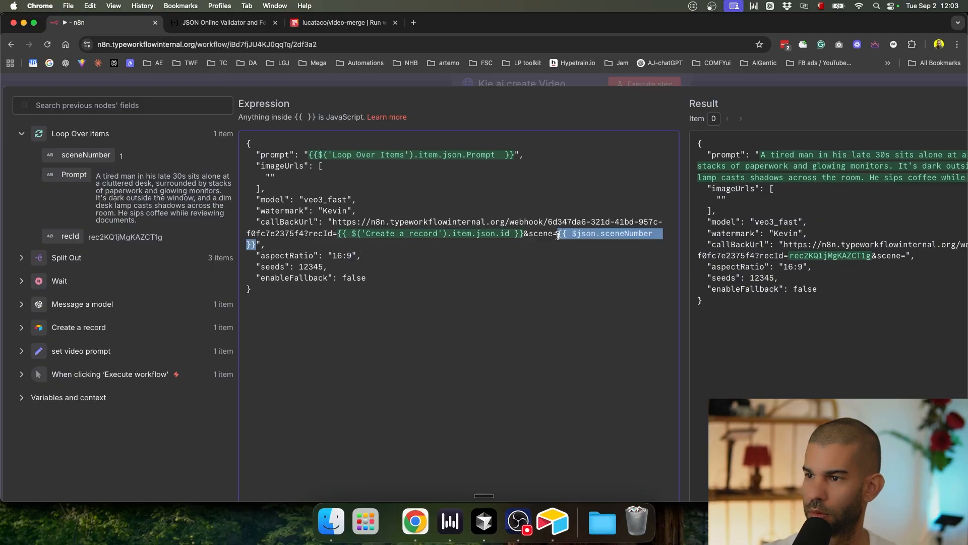
left_click(553, 234)
type("Number")
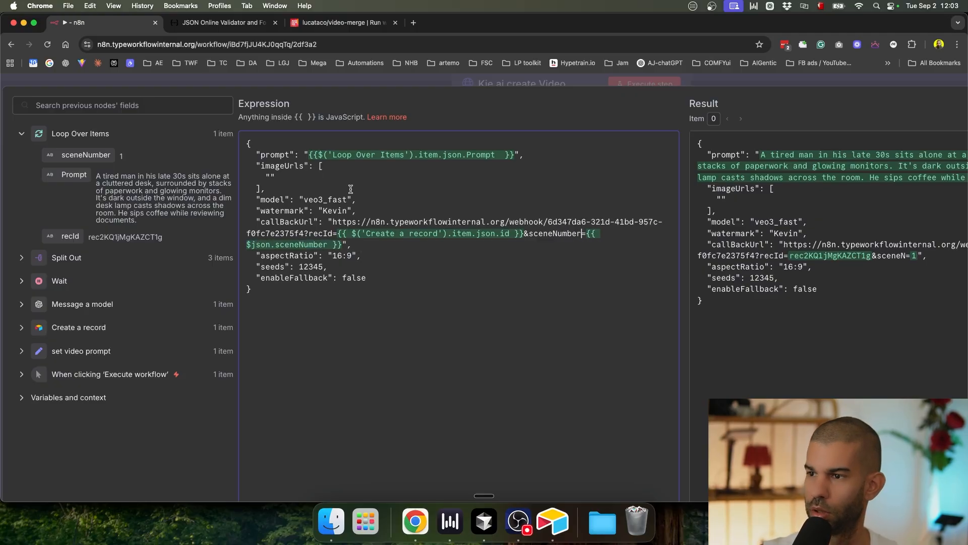
left_click(765, 83)
left_click(753, 79)
scroll(629, 232, "down", 3)
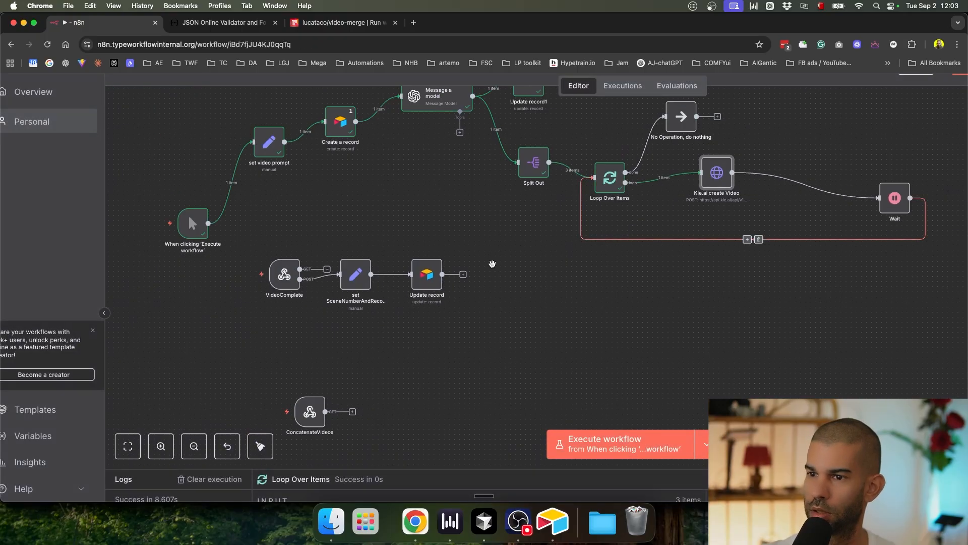
Step: Add a sceneNumber field to the Set node after VideoComplete, pasting the recId expression as its value
left_click_drag(492, 264, 516, 305)
double_click(379, 316)
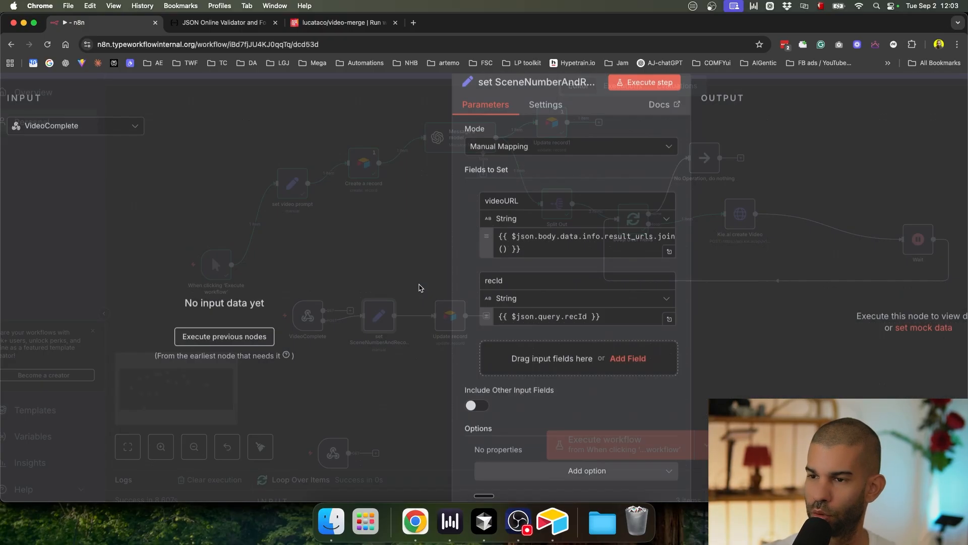
left_click(559, 318)
left_click(551, 359)
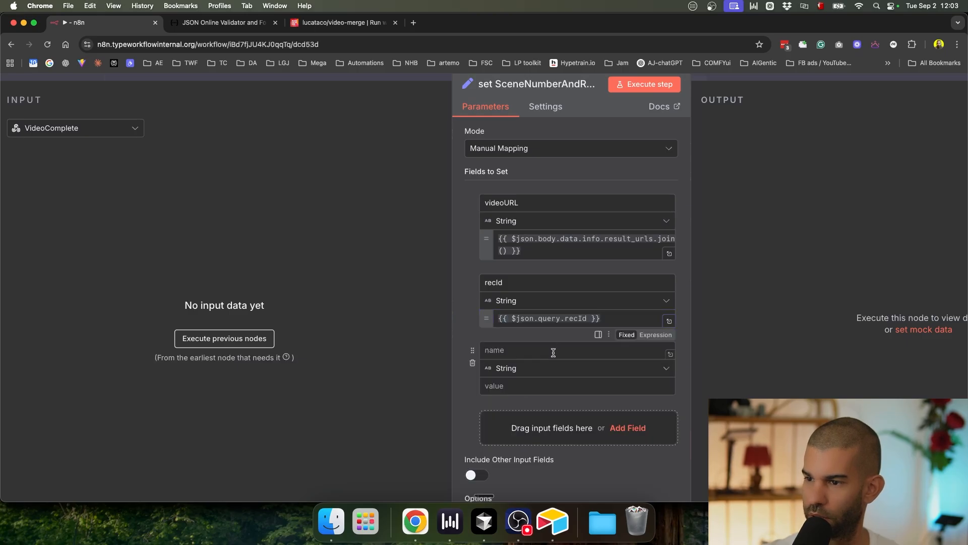
left_click(517, 349)
type("cene")
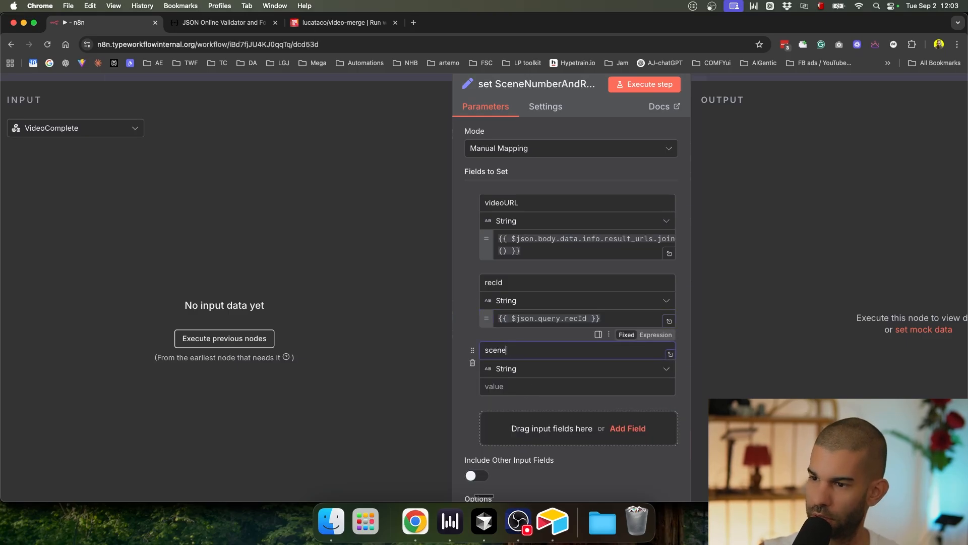
type("ceneNumber")
left_click(544, 386)
type("{{ $json.query.recId }}")
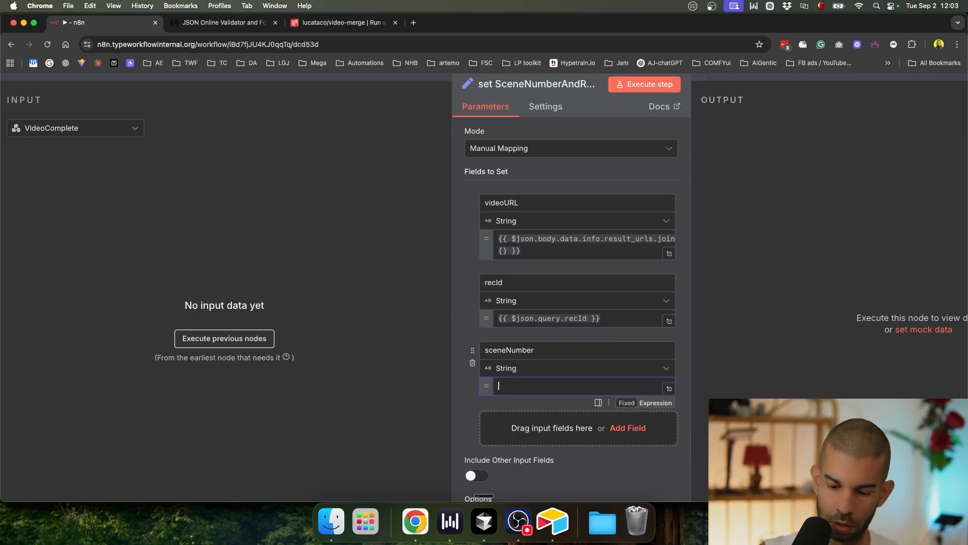
Step: Change the sceneNumber value expression to {{ $json.query.sceneNumber }}
double_click(578, 385)
key("super+shift+v")
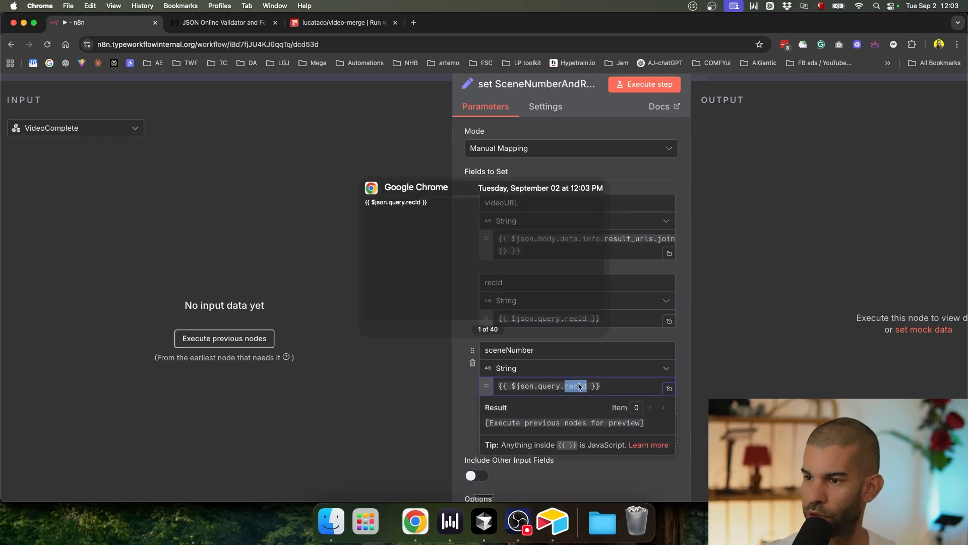
key("Up")
key("Escape")
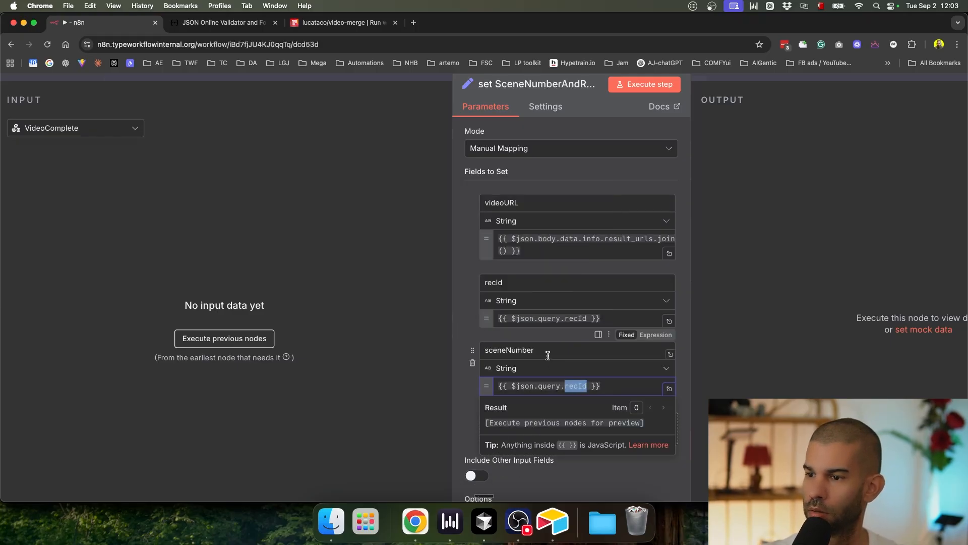
double_click(525, 350)
key("super+c")
double_click(577, 385)
key("super+v")
left_click(462, 380)
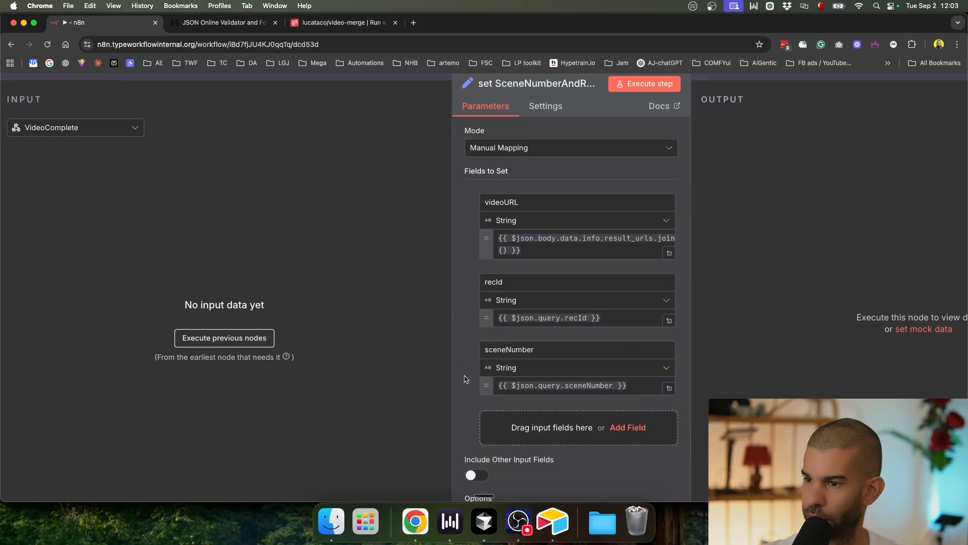
key("Escape")
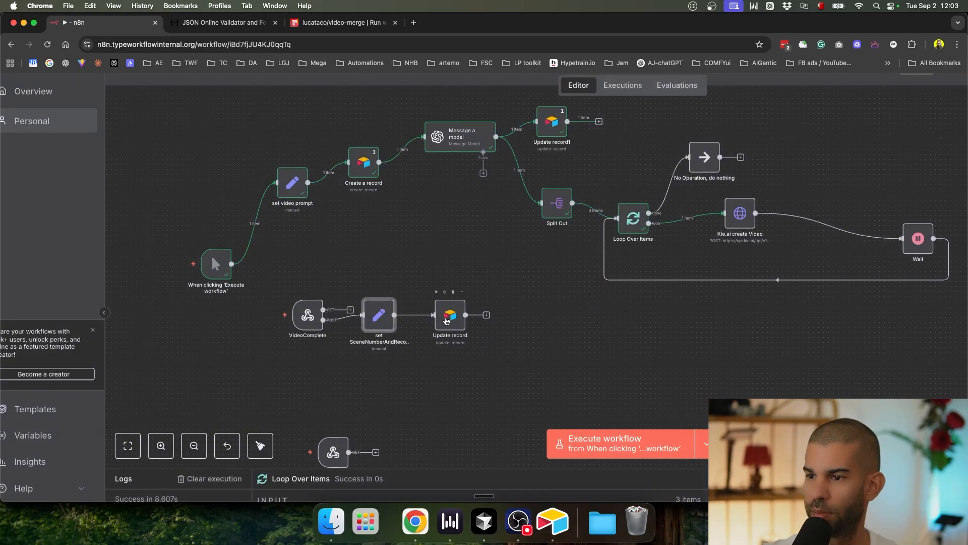
Step: Remove GET so the VideoComplete webhook accepts only POST requests
scroll(446, 320, "up", 5)
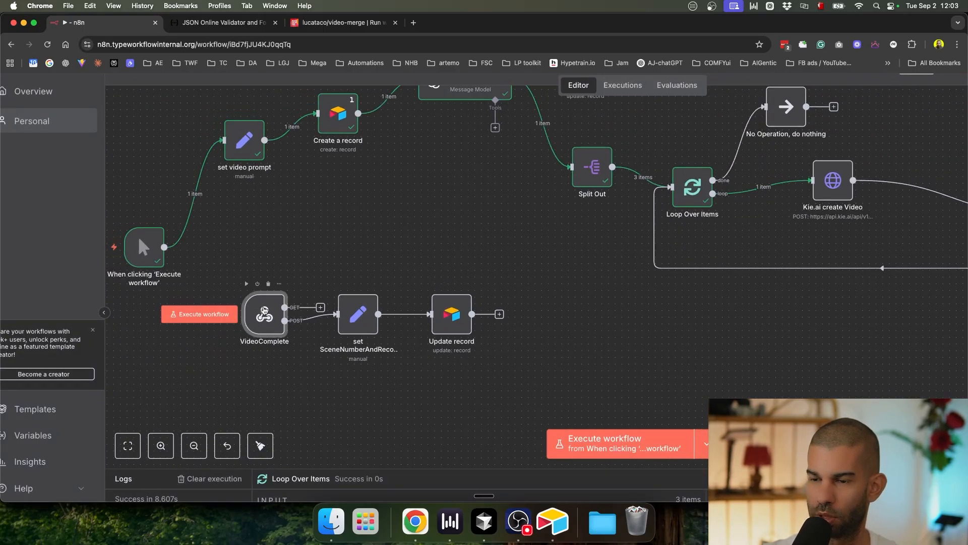
double_click(264, 314)
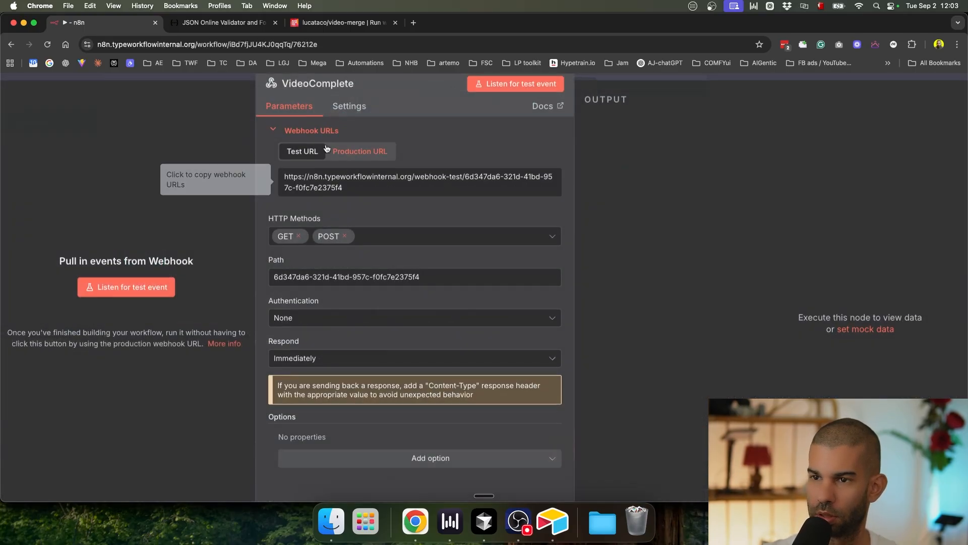
left_click(298, 236)
left_click(678, 76)
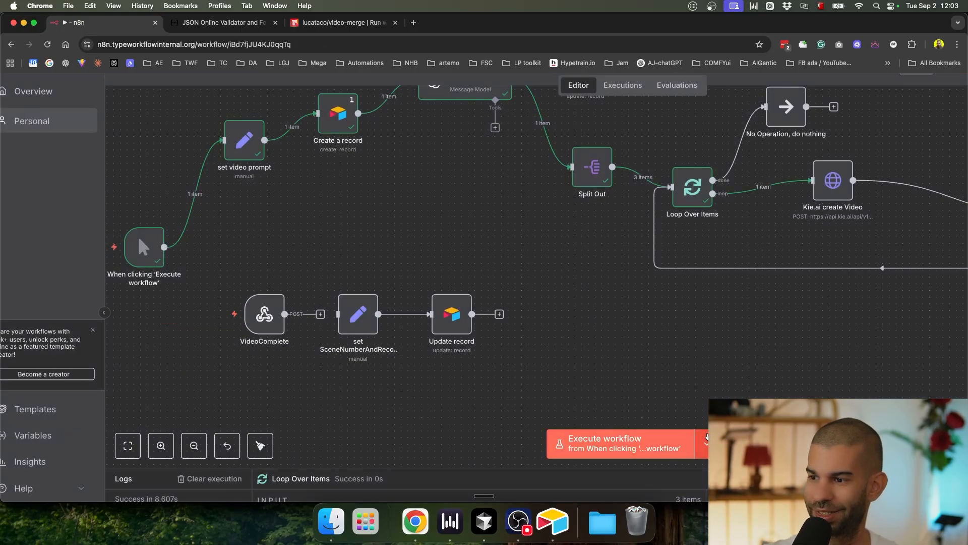
Step: Run the workflow from the 'When clicking Execute workflow' trigger and follow its progress
left_click(704, 444)
left_click(668, 379)
scroll(590, 358, "down", 3)
left_click_drag(540, 393, 530, 299)
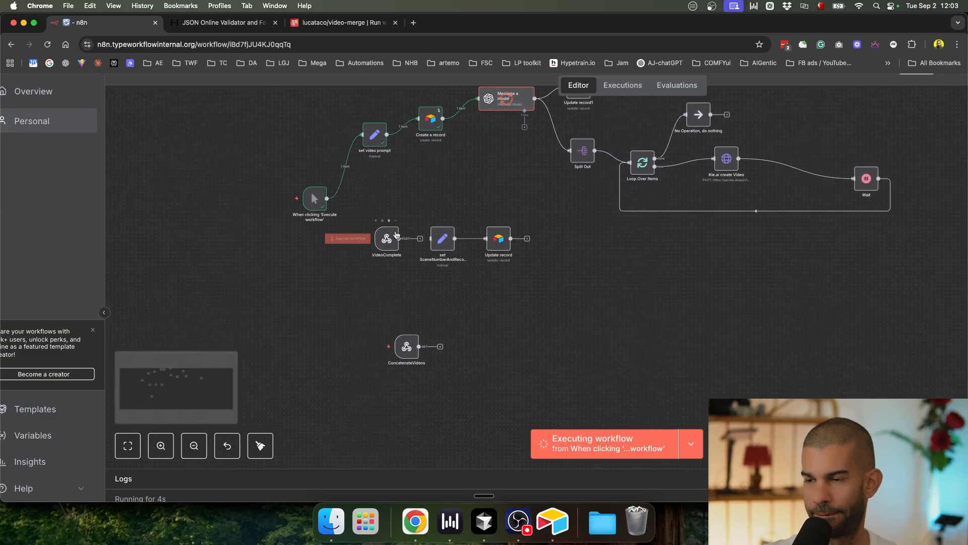
scroll(396, 233, "up", 5)
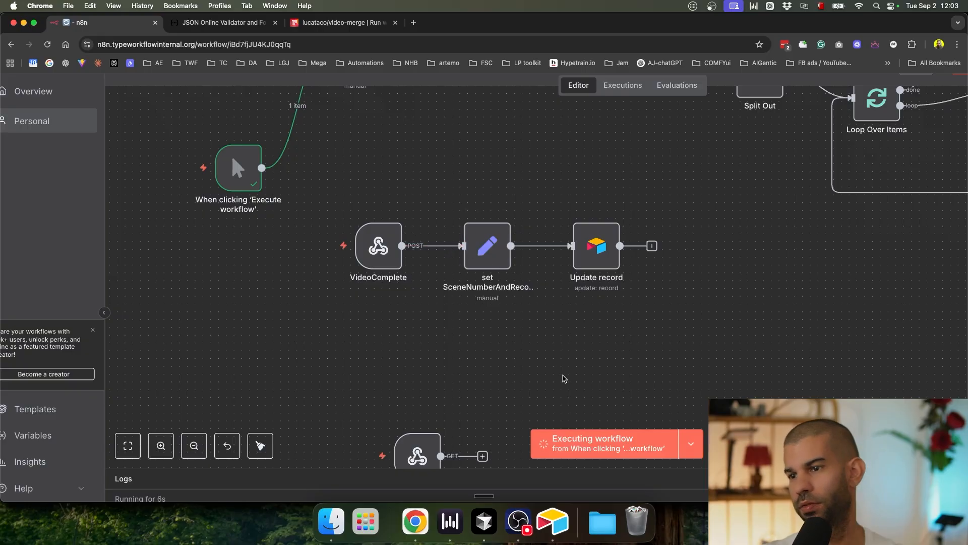
scroll(468, 314, "down", 3)
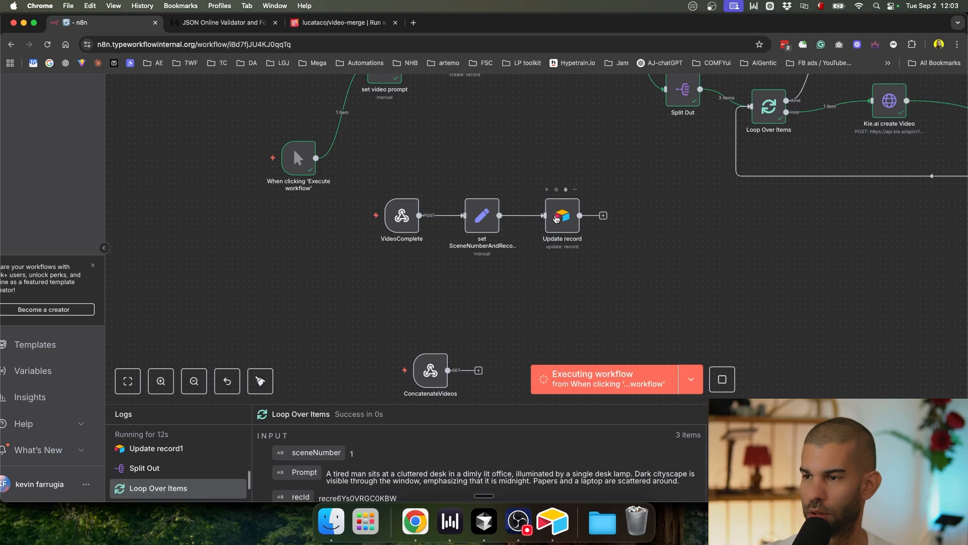
left_click_drag(536, 283, 480, 300)
key("super+Tab")
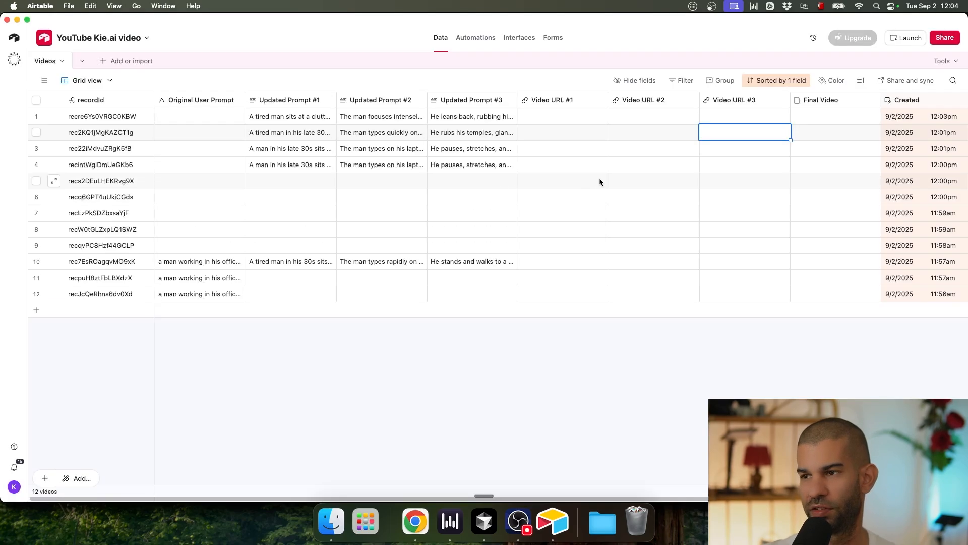
left_click(577, 115)
left_click(630, 115)
left_click(740, 114)
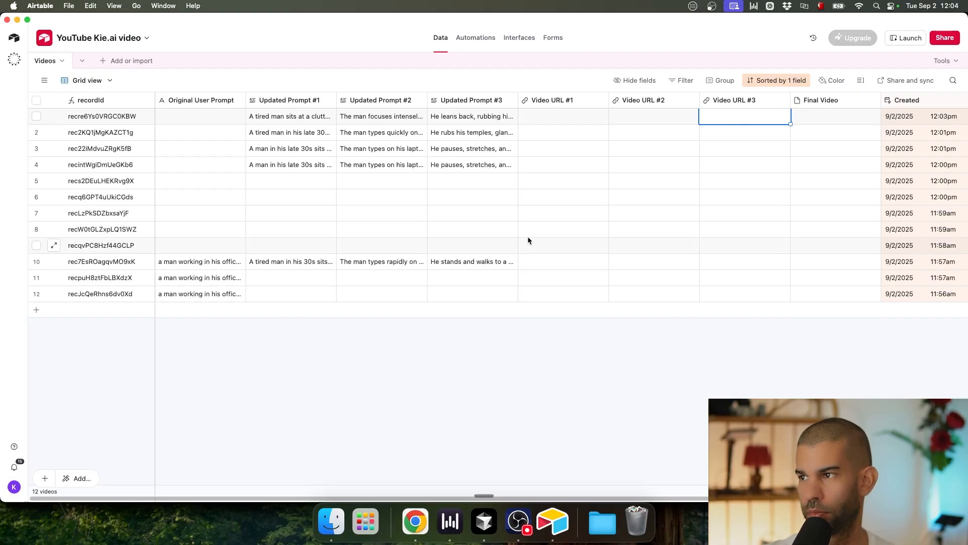
key("super+Tab")
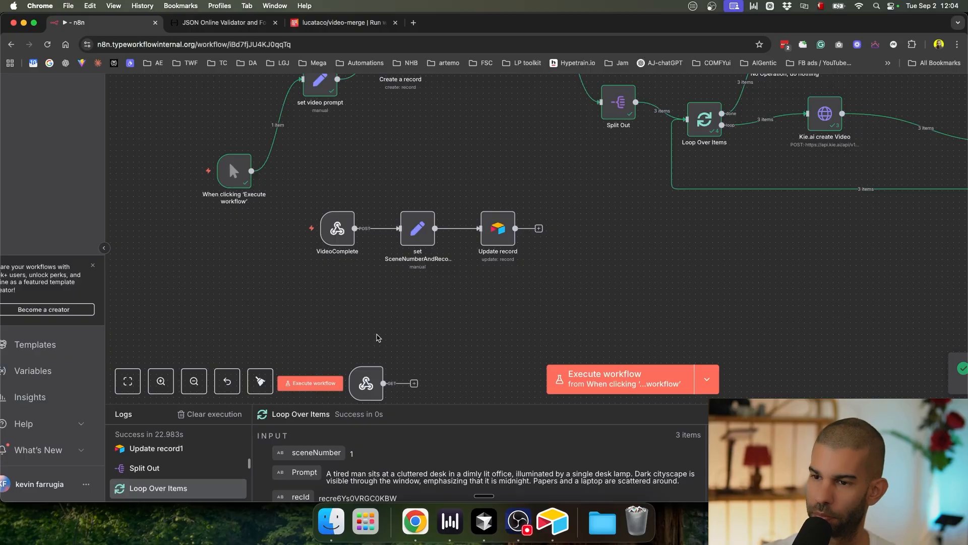
Step: Add an HTTP Request node after Update record
scroll(364, 283, "down", 3)
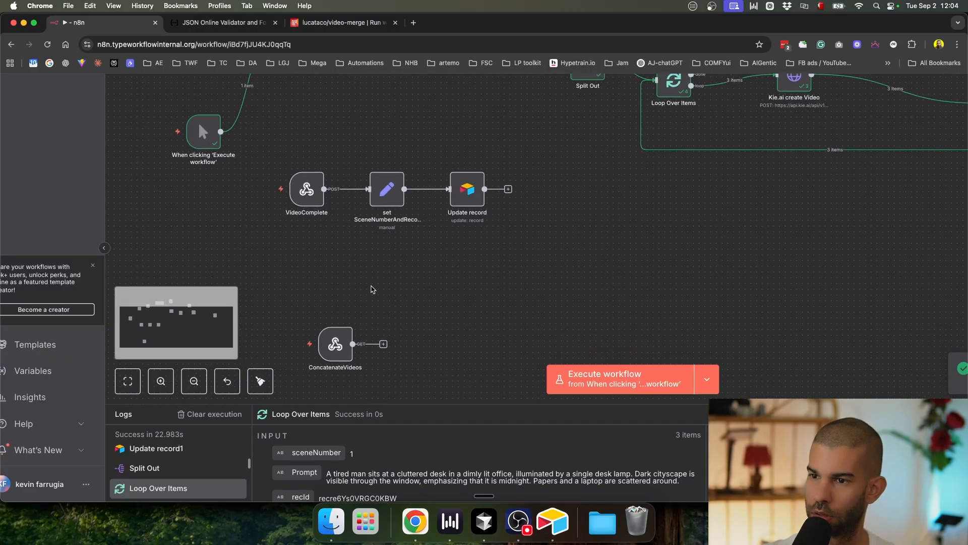
scroll(479, 220, "up", 5)
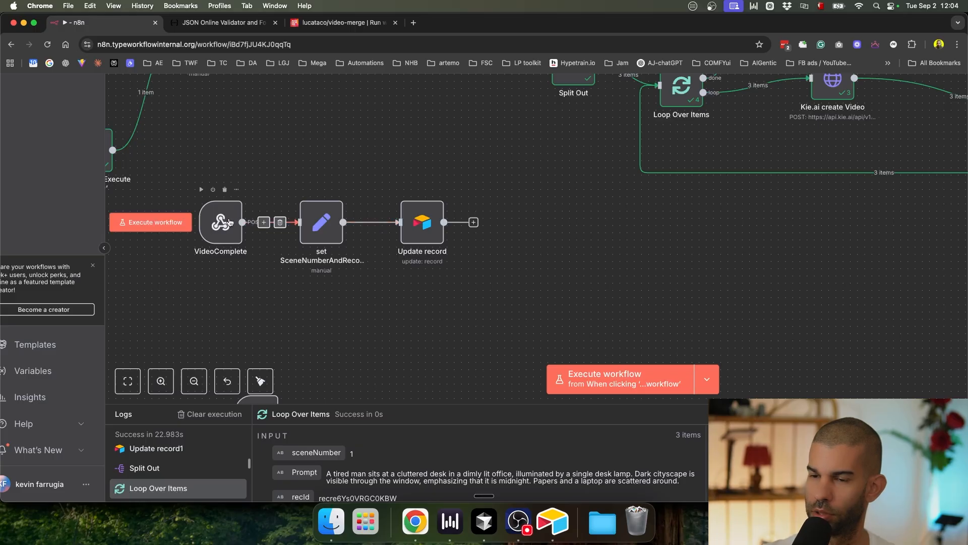
scroll(345, 277, "down", 2)
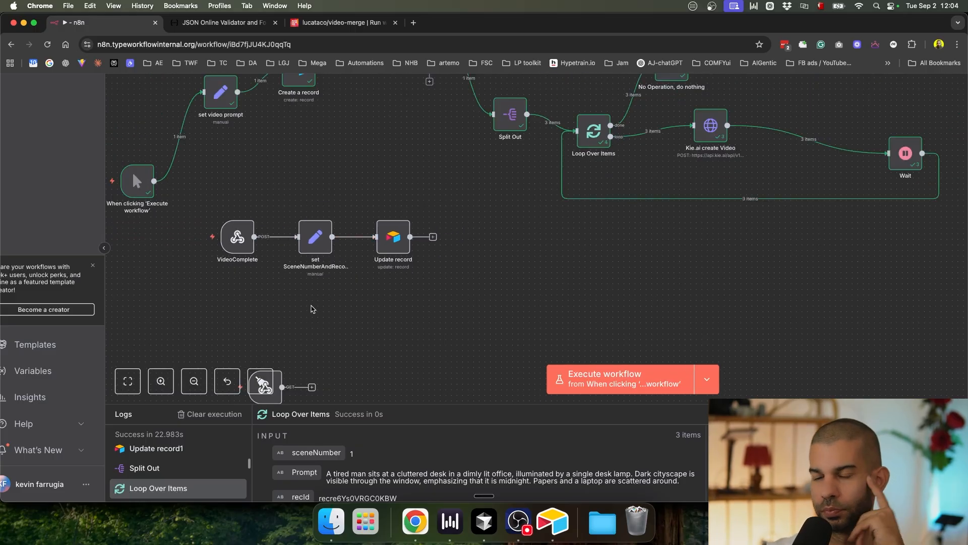
left_click_drag(464, 246, 437, 283)
mouse_move(318, 308)
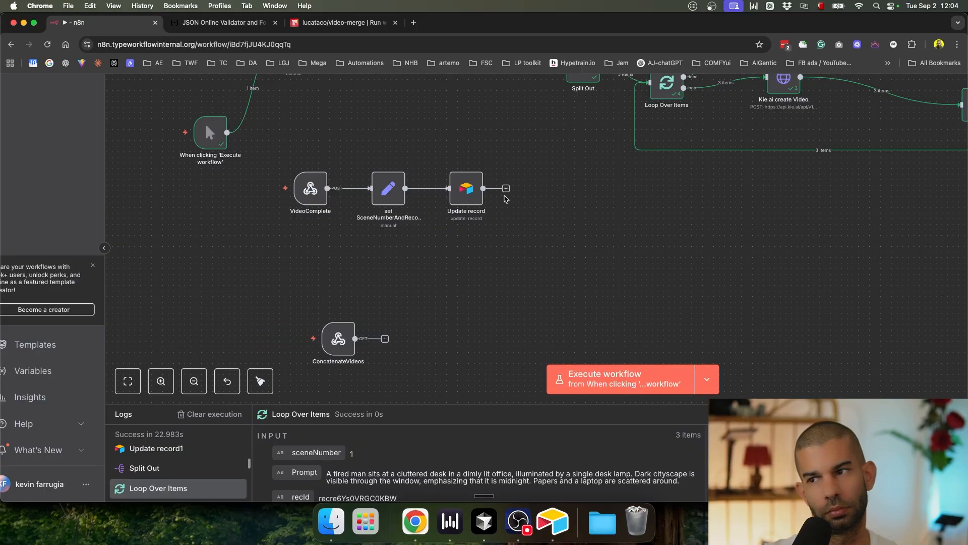
left_click(506, 188)
type("http")
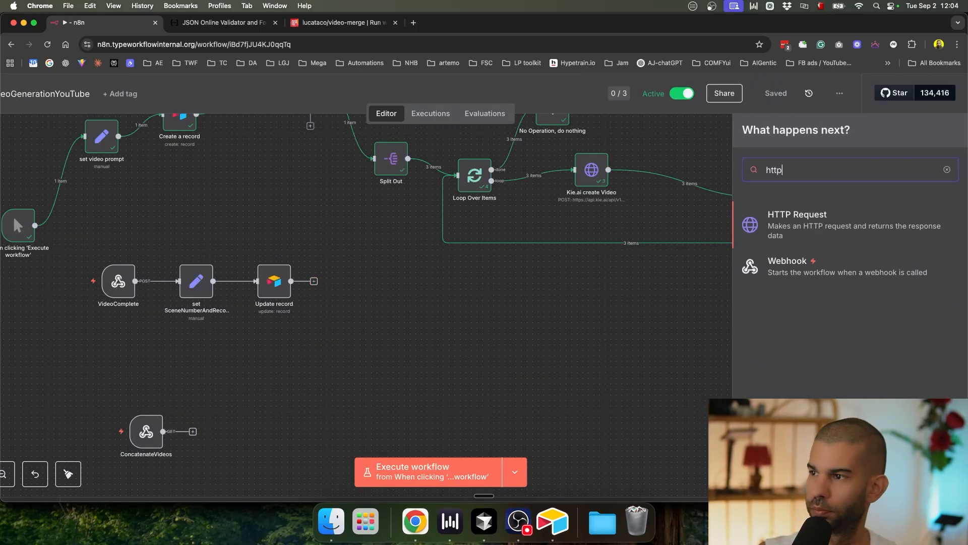
key("Return")
Step: Rename the new HTTP Request node to callConcatWorkflow
left_click(320, 111)
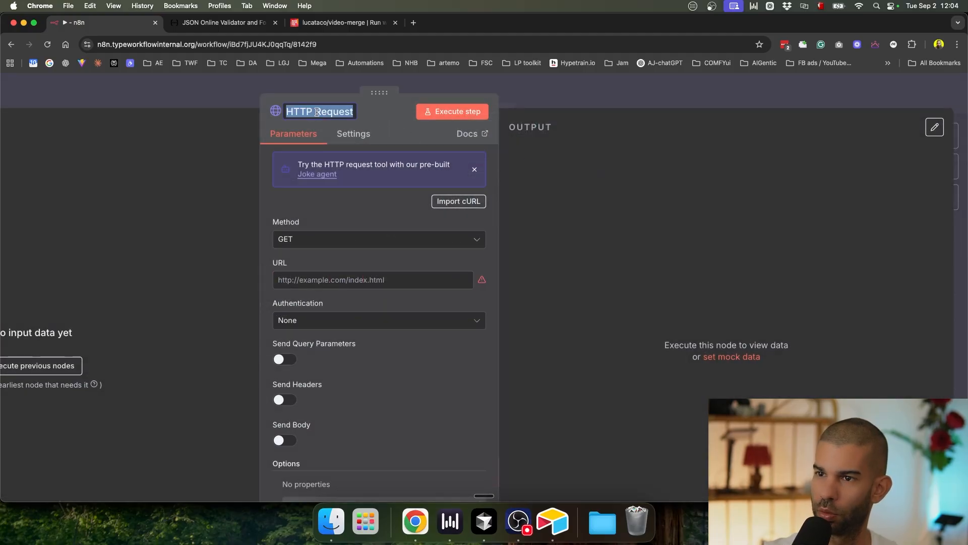
type("callConcatWorkf")
key("BackSpace")
type("kflow")
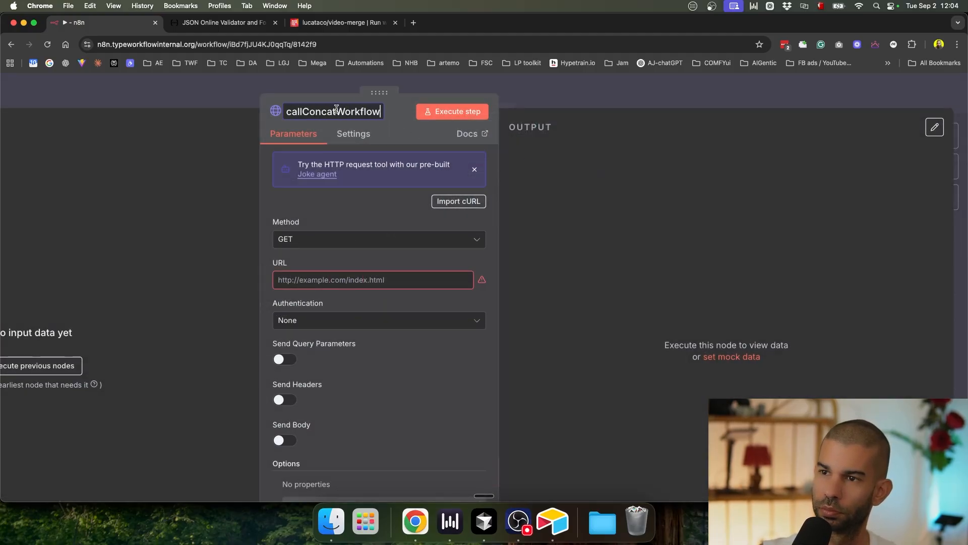
left_click(550, 92)
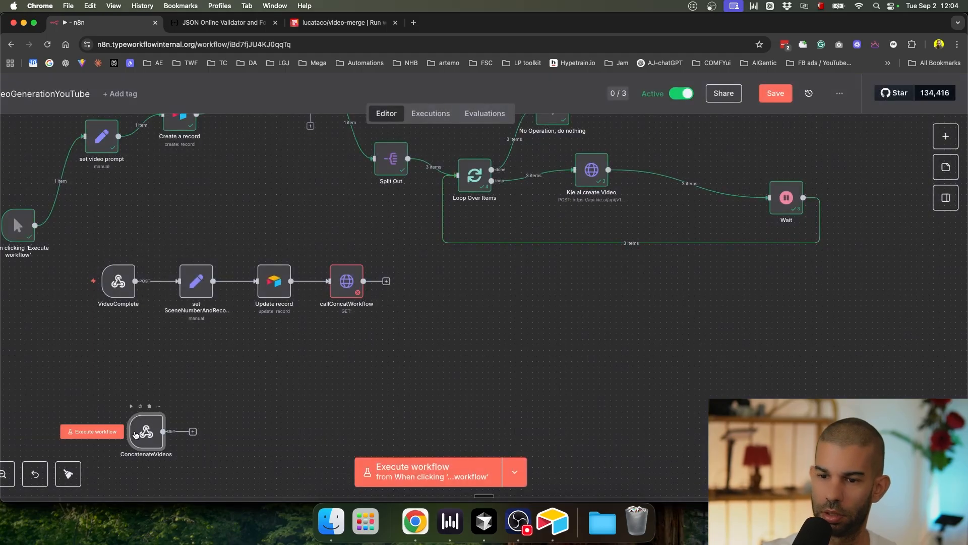
Step: Set callConcatWorkflow's URL to the ConcatenateVideos webhook's production URL
double_click(146, 421)
left_click(168, 179)
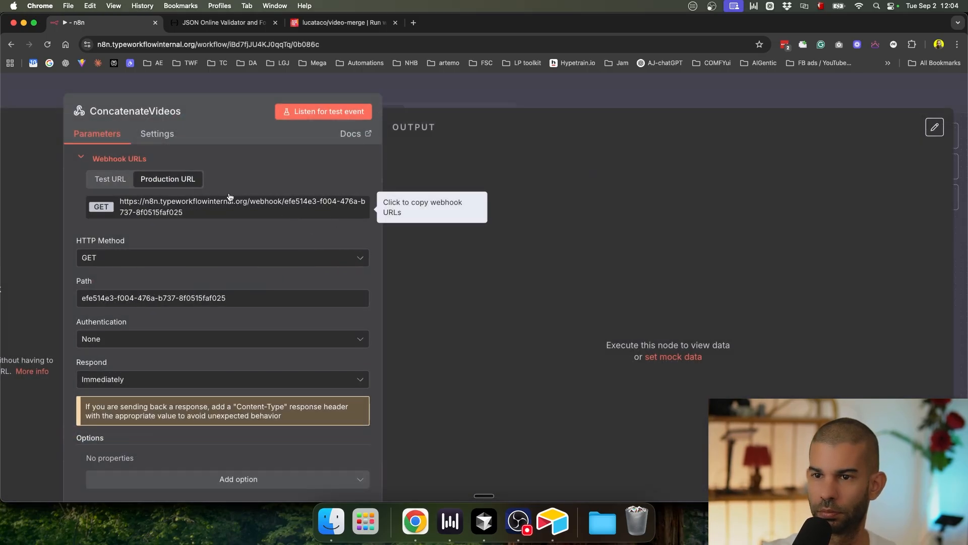
left_click(504, 95)
double_click(335, 282)
left_click(319, 280)
key("super+v")
Step: Enable Send Query Parameters on callConcatWorkflow with a recId parameter
scroll(343, 369, "down", 3)
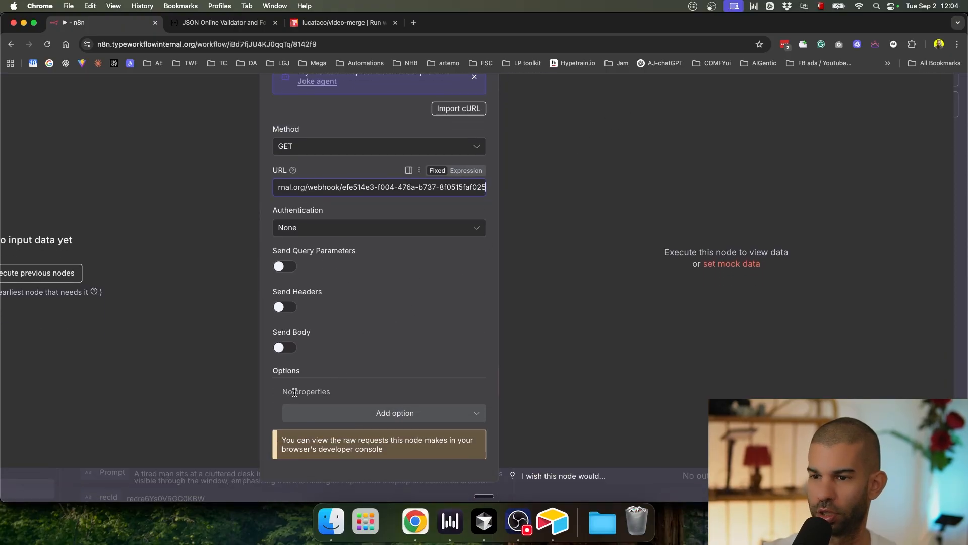
left_click(363, 267)
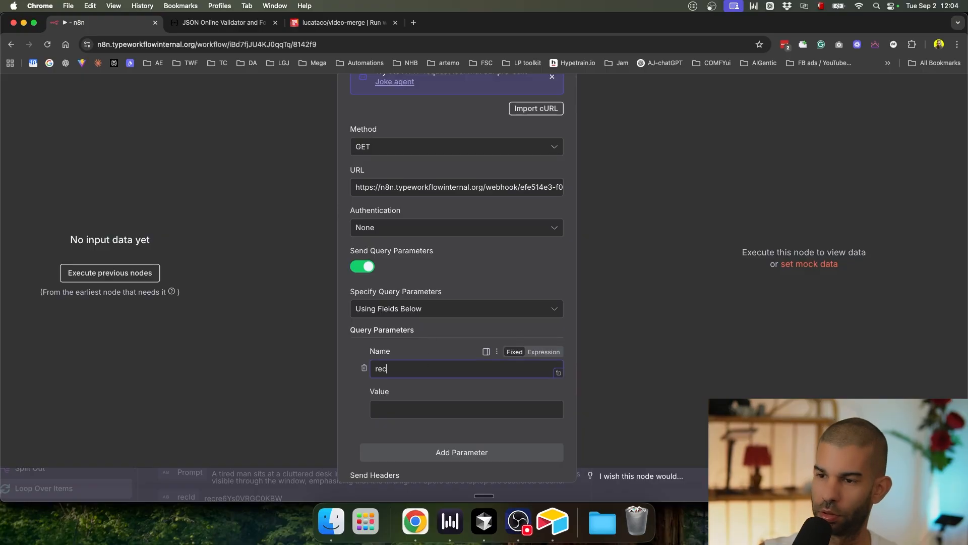
left_click(423, 409)
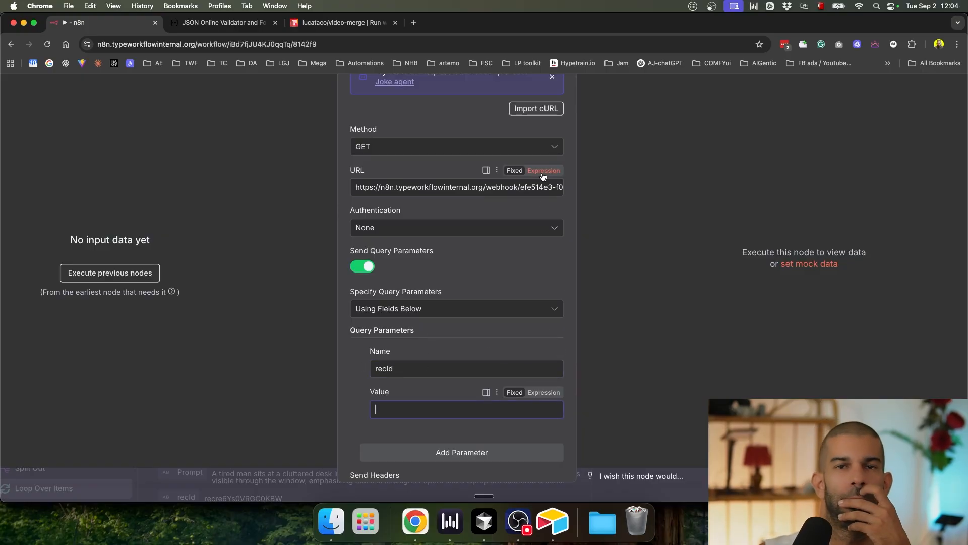
left_click(655, 106)
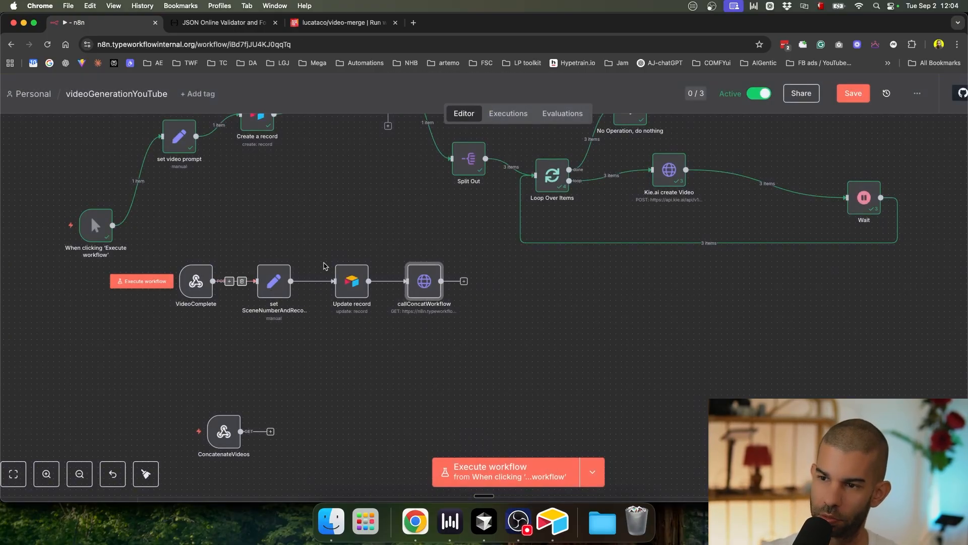
Step: Switch over to the Airtable base
mouse_move(228, 435)
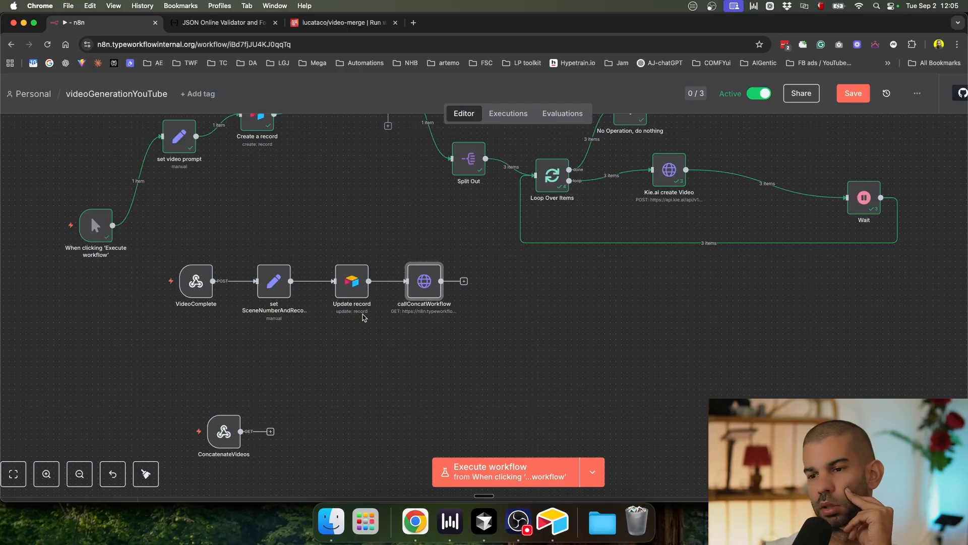
key("ctrl+Up")
left_click(385, 165)
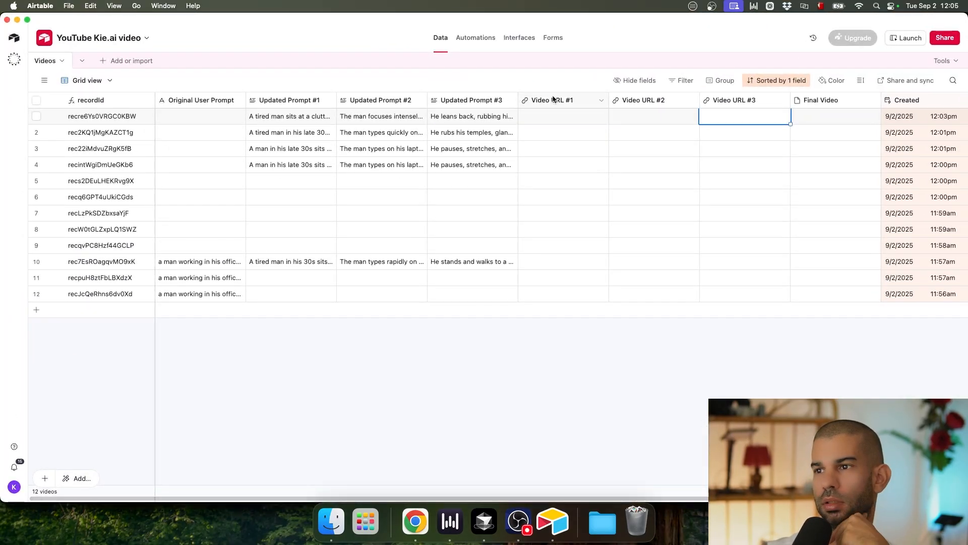
Step: Confirm the first record's Video URL #1–#3 cells are empty, then return to n8n
left_click(565, 121)
left_click(655, 118)
left_click(744, 118)
left_click(651, 119)
left_click(595, 123)
key("ctrl+Up")
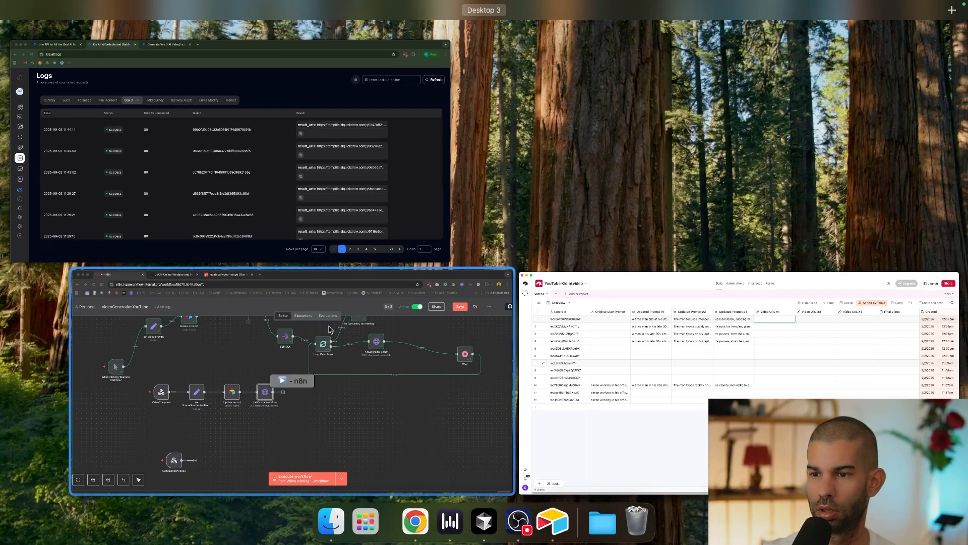
left_click(431, 317)
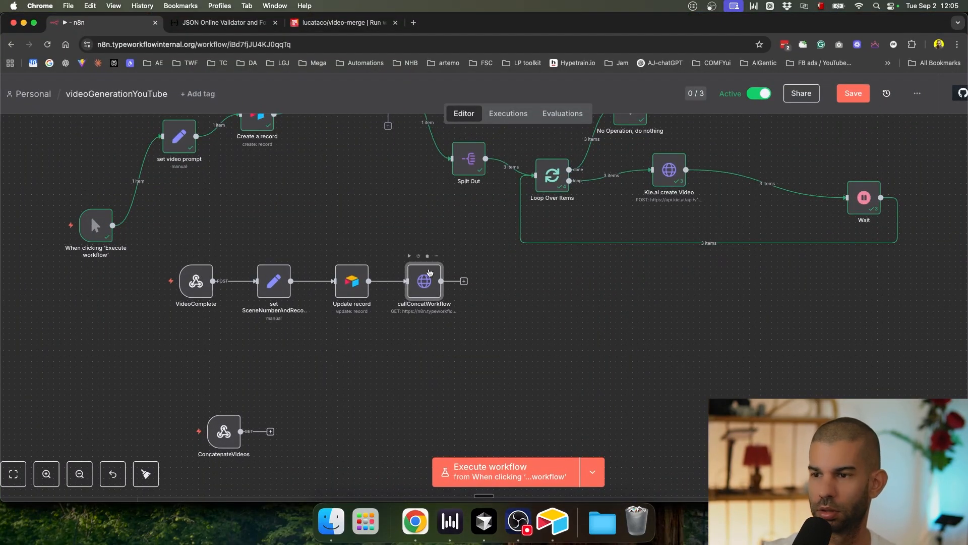
Step: Duplicate Update record and place the copy, Update record2, below the main chain
left_click_drag(429, 273, 496, 273)
mouse_move(412, 286)
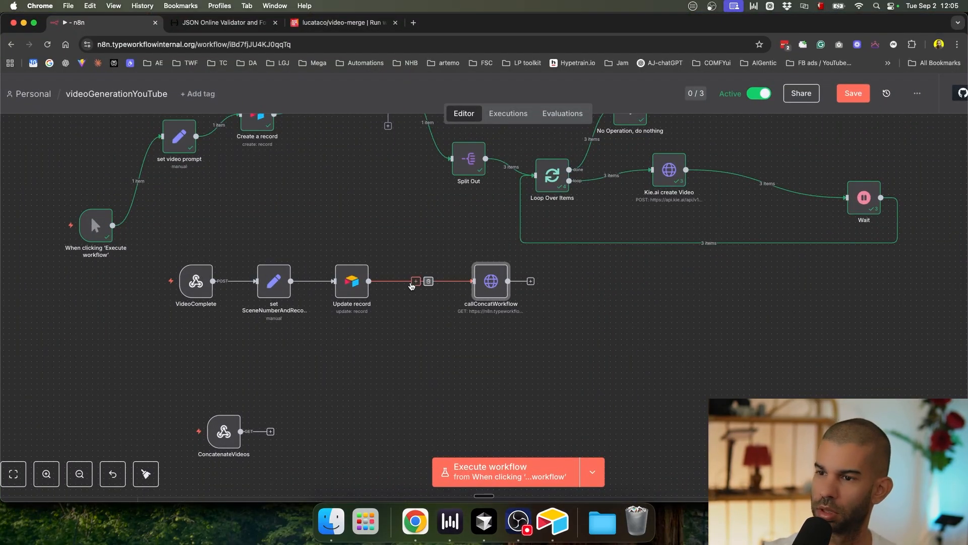
left_click(363, 278)
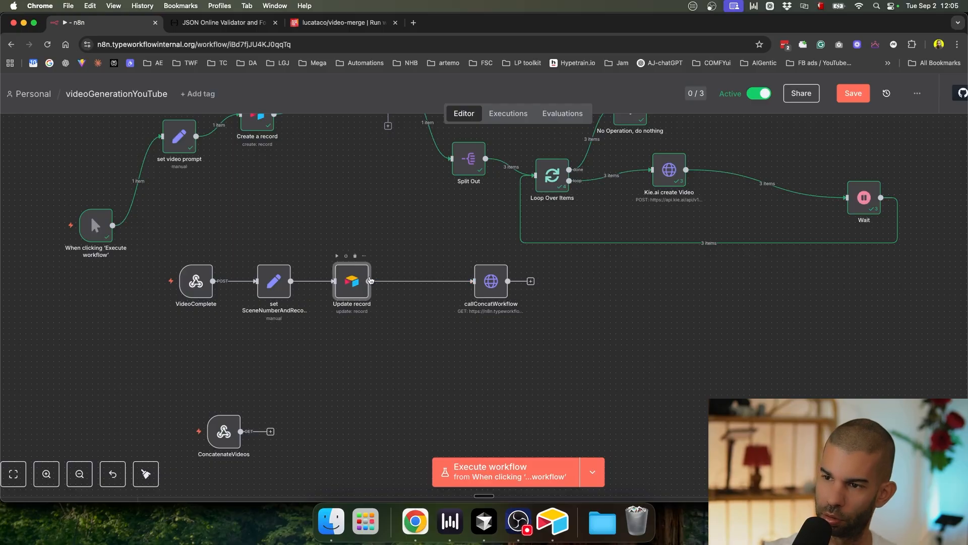
key("super+d")
left_click_drag(396, 320, 393, 357)
left_click(387, 323)
left_click_drag(306, 324, 299, 358)
left_click(366, 363)
Step: In Airtable, enter 'x' in the second record's Video URL #1–#3 and copy its recordId
key("super+Tab")
left_click(582, 135)
type("x")
left_click(659, 135)
type("x")
left_click(730, 135)
type("x")
left_click(118, 134)
key("super+c")
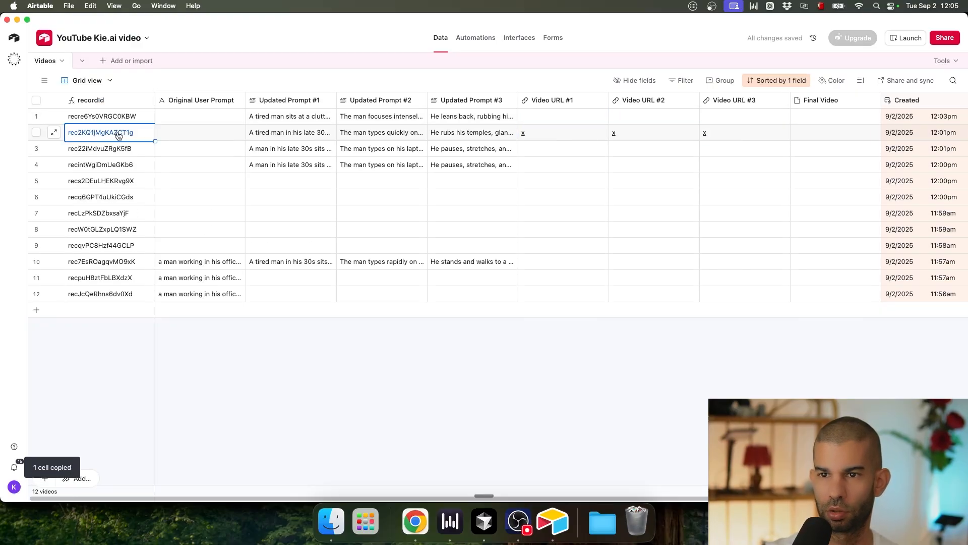
key("super+Tab")
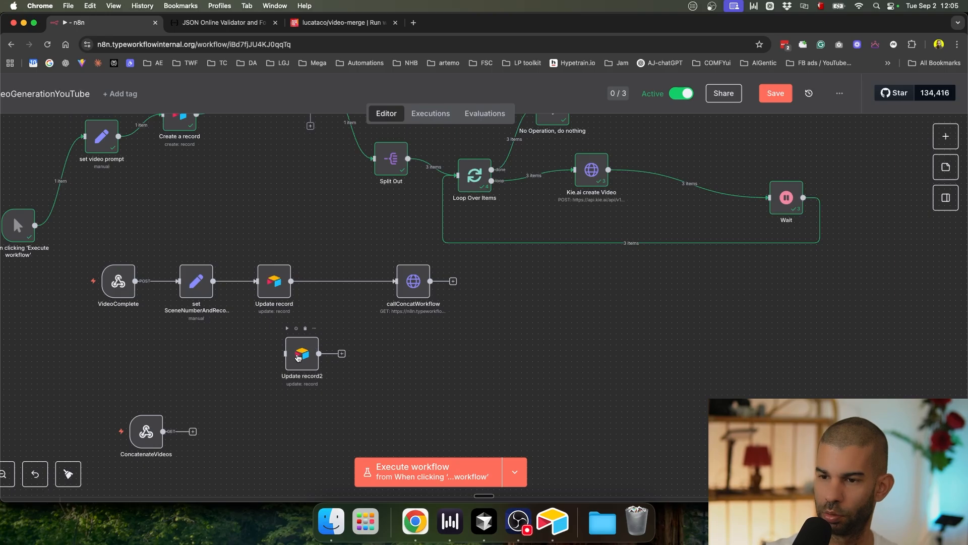
Step: Insert a Wait node, Wait1, between Update record and callConcatWorkflow
left_click_drag(298, 358, 337, 358)
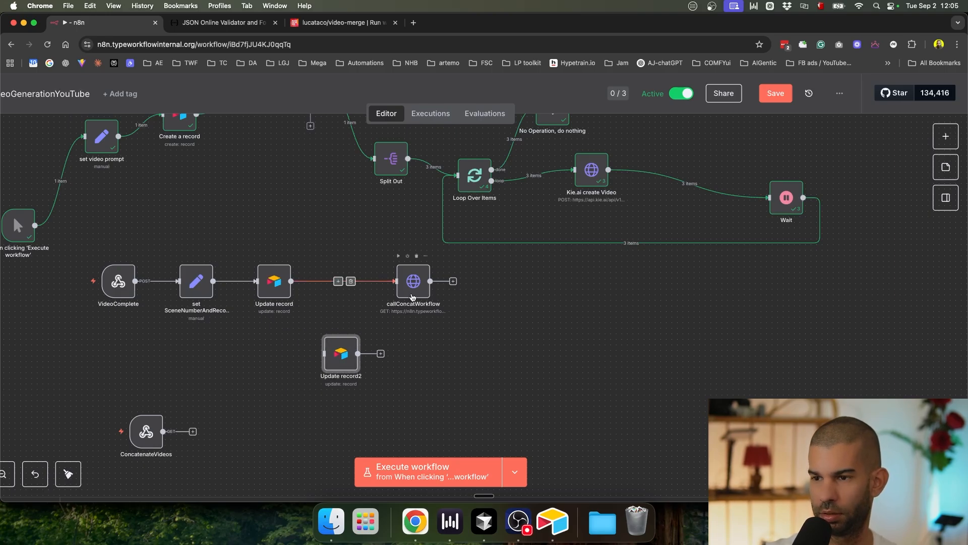
left_click_drag(413, 297, 457, 298)
left_click(361, 281)
type("waoit")
key("BackSpace")
key("BackSpace")
key("BackSpace")
type("i")
key("Return")
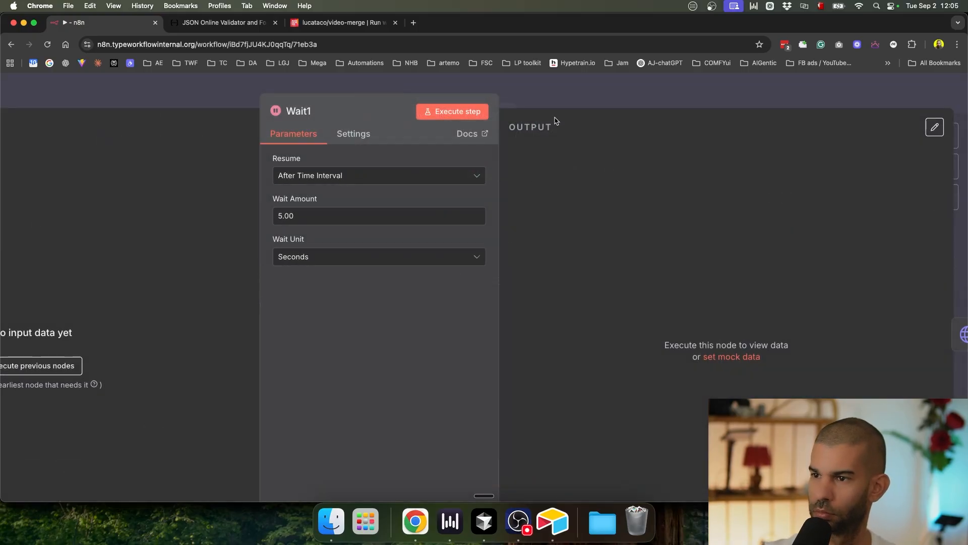
key("Escape")
left_click_drag(373, 398, 347, 273)
Step: Insert an If node between Wait1 and callConcatWorkflow
left_click_drag(458, 280, 508, 281)
left_click(424, 278)
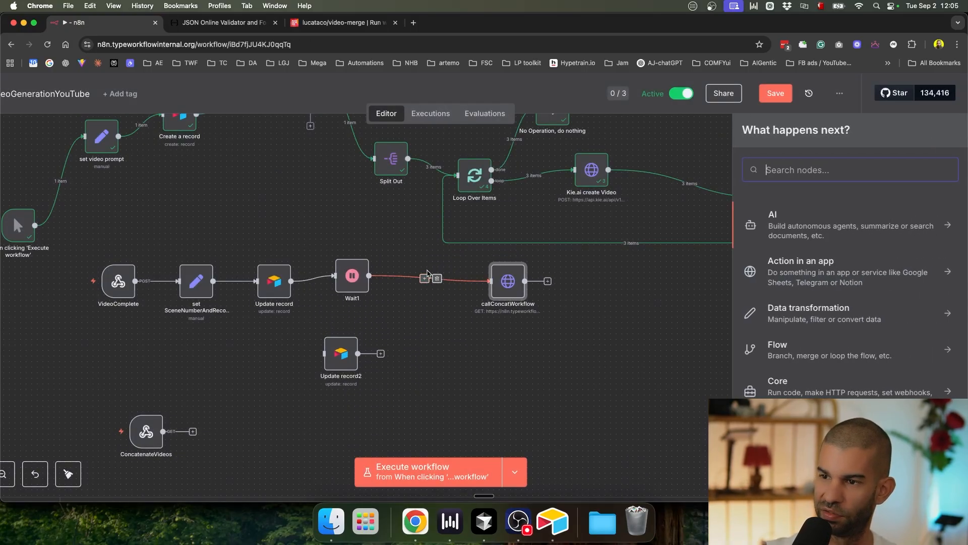
type("if")
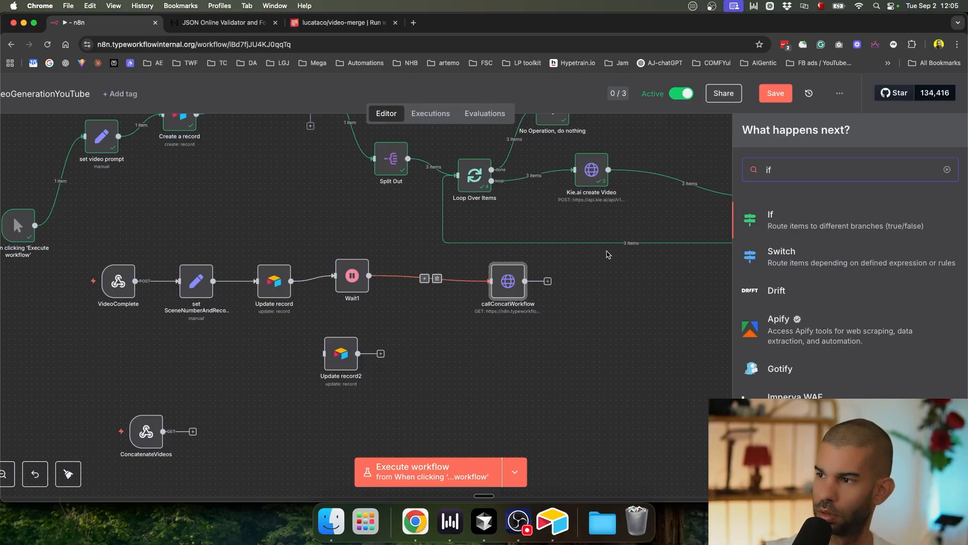
key("Return")
key("Escape")
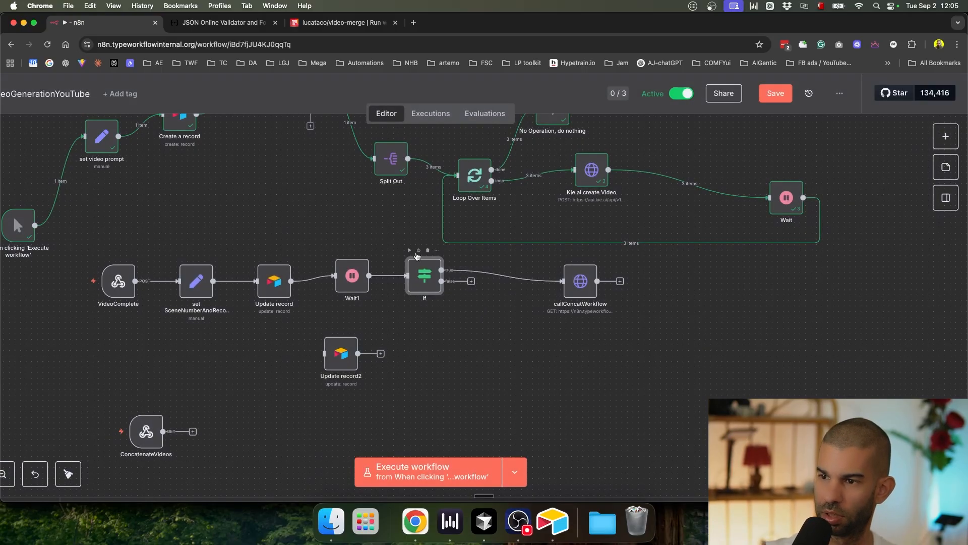
Step: Add a No Operation node on the If false branch and save the workflow
scroll(413, 287, "up", 3)
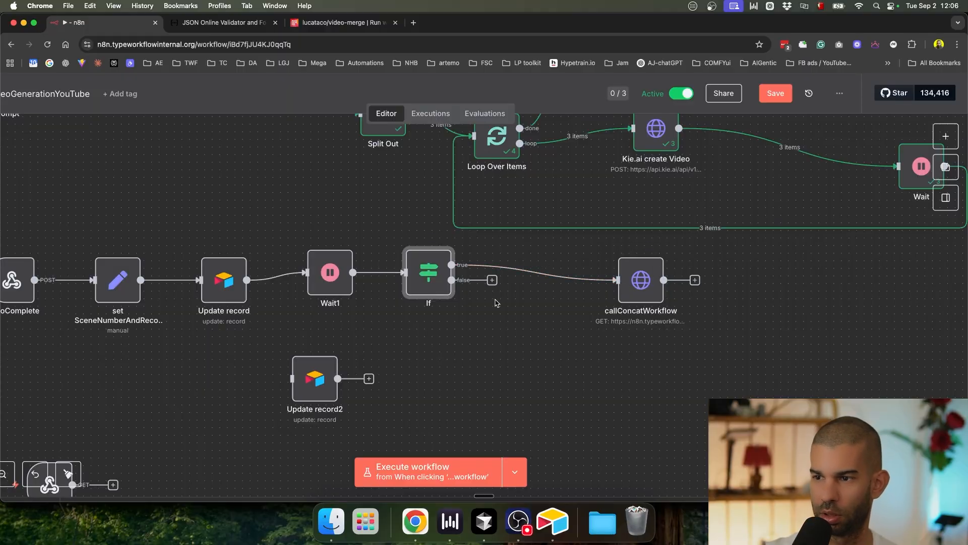
left_click(492, 280)
type("no op")
key("Return")
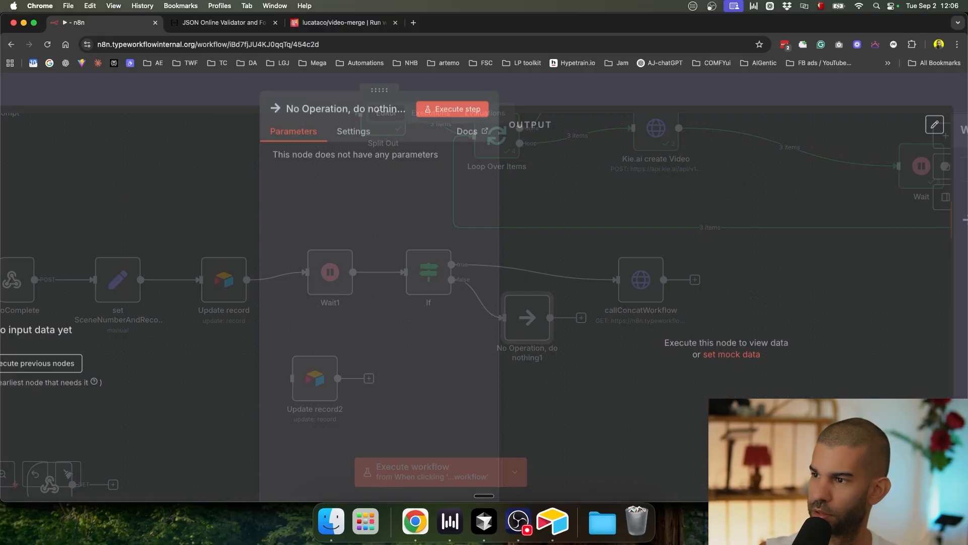
left_click(665, 106)
key("super+s")
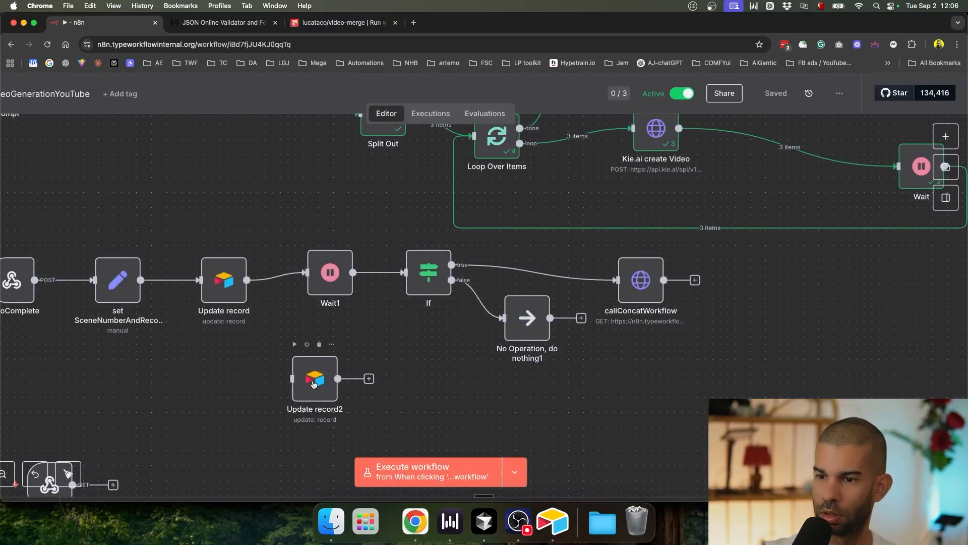
double_click(312, 383)
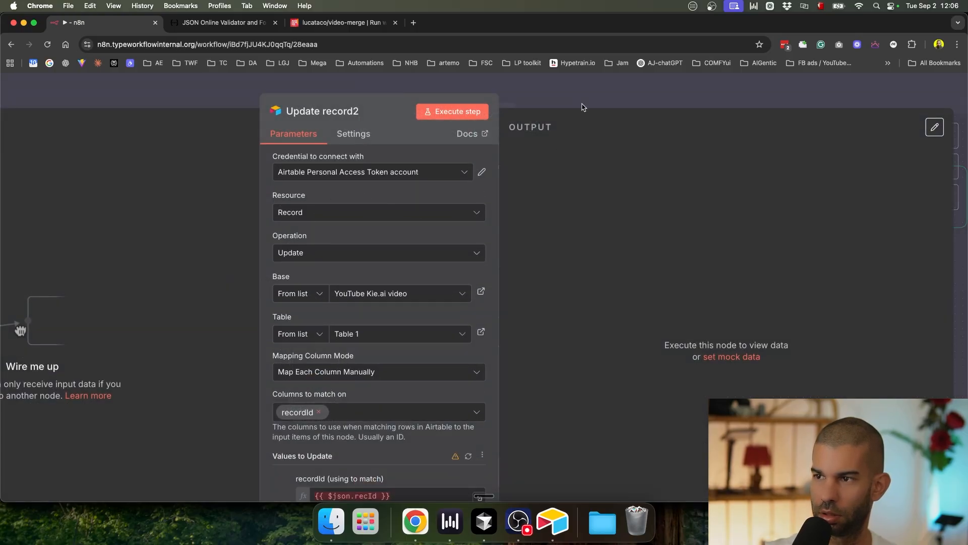
Step: Switch Update record2 to a Get record operation using the copied record ID, and run it
left_click(581, 99)
double_click(306, 394)
left_click(309, 255)
type("get")
left_click(335, 283)
left_click(360, 373)
key("super+v")
left_click(453, 111)
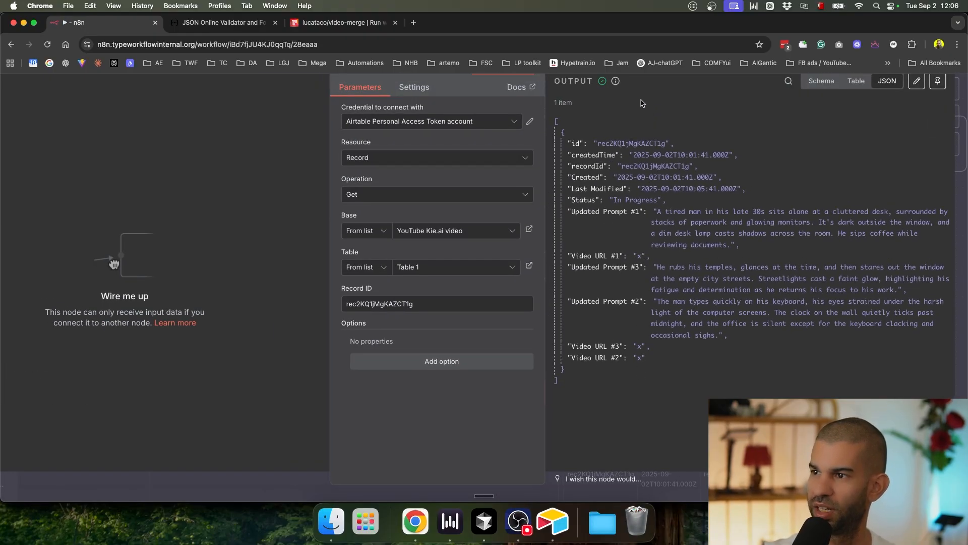
key("Escape")
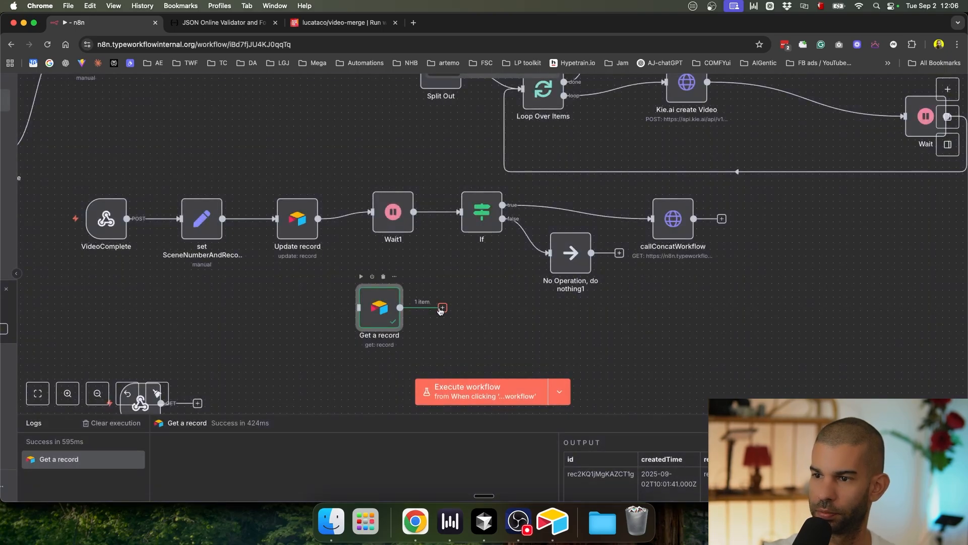
Step: Replace the Wait1→If connection with Get a record's output feeding the If node
left_click(483, 216)
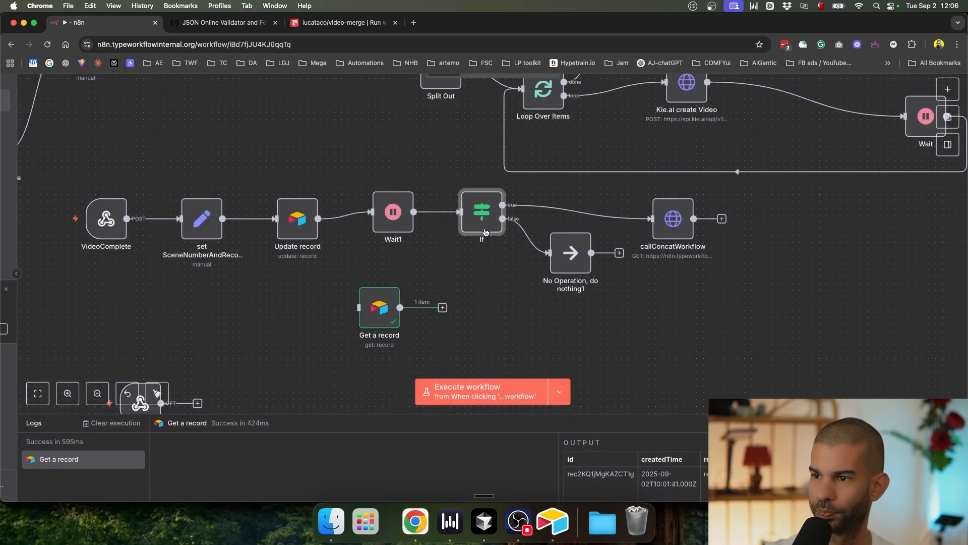
left_click(447, 213)
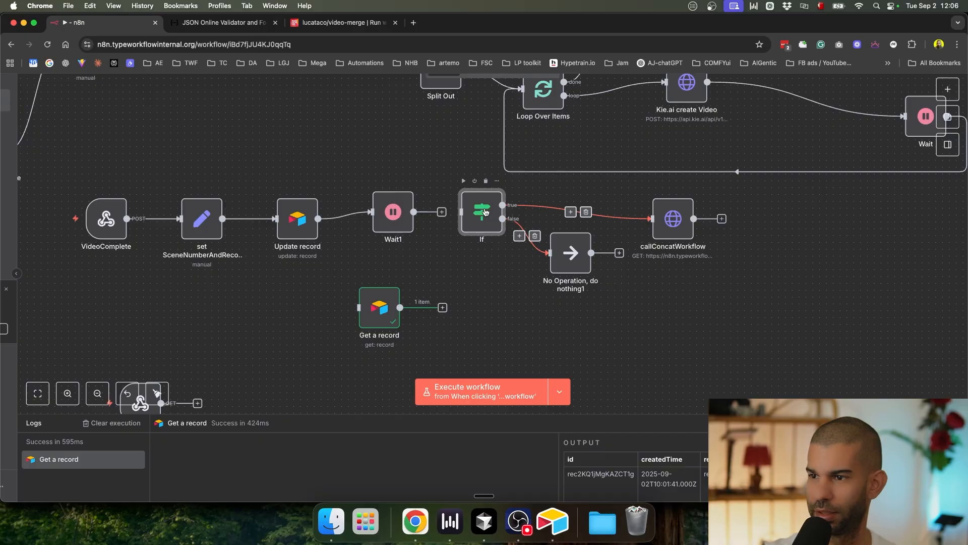
left_click_drag(443, 308, 476, 225)
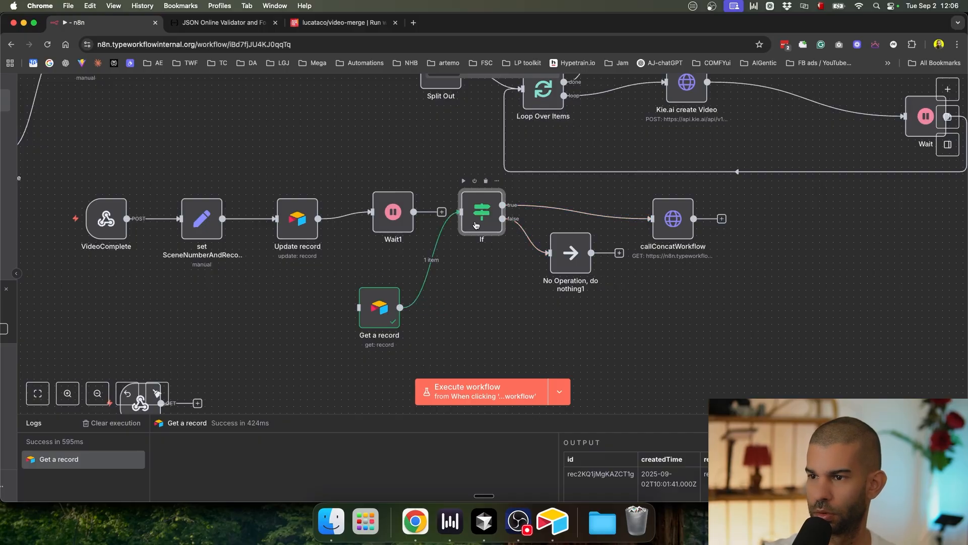
double_click(475, 225)
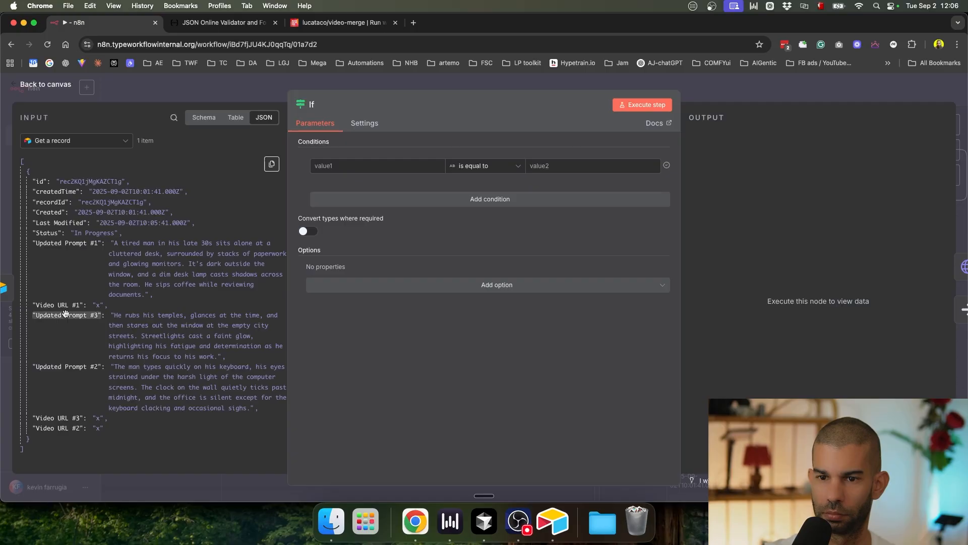
Step: Add If conditions checking that Video URL #1 and Video URL #2 exist
left_click_drag(59, 304, 353, 166)
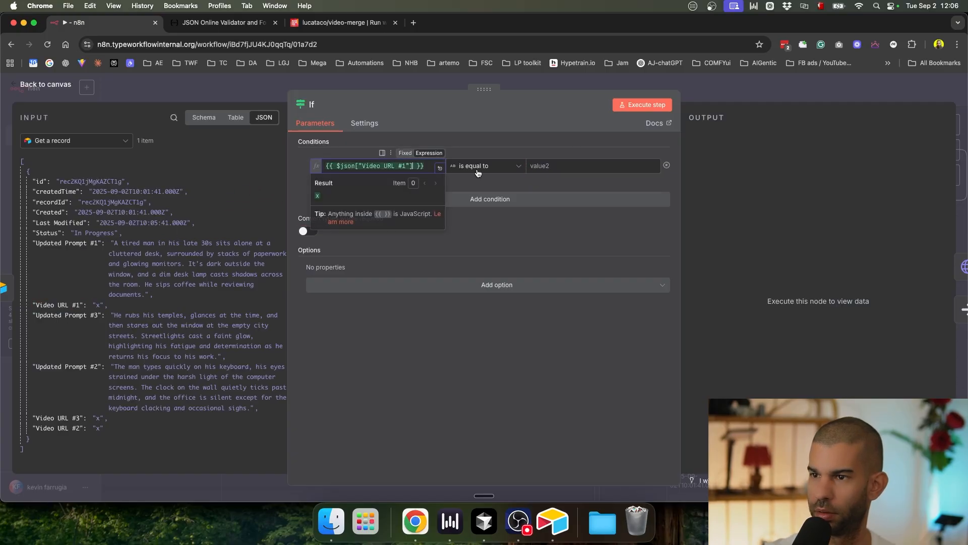
left_click(475, 172)
mouse_move(495, 192)
left_click(547, 195)
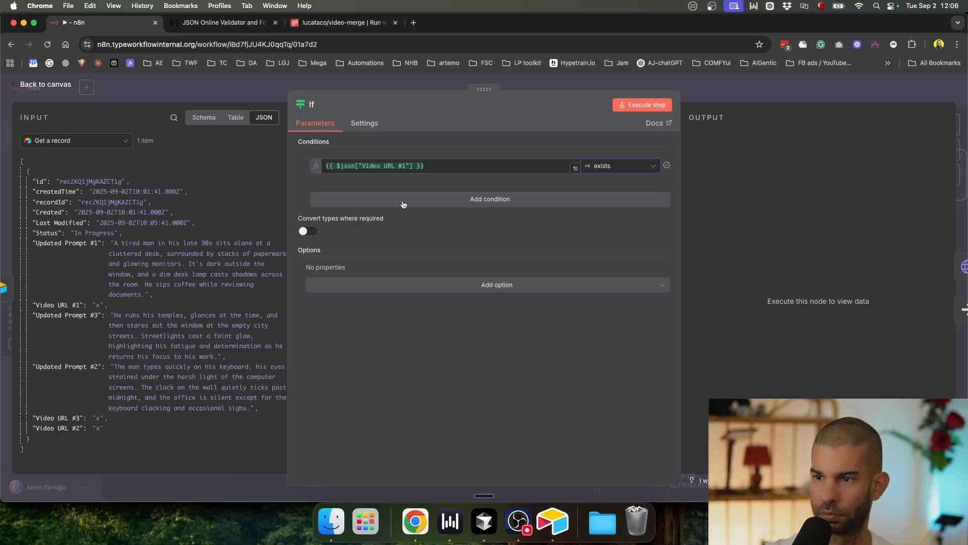
left_click(448, 198)
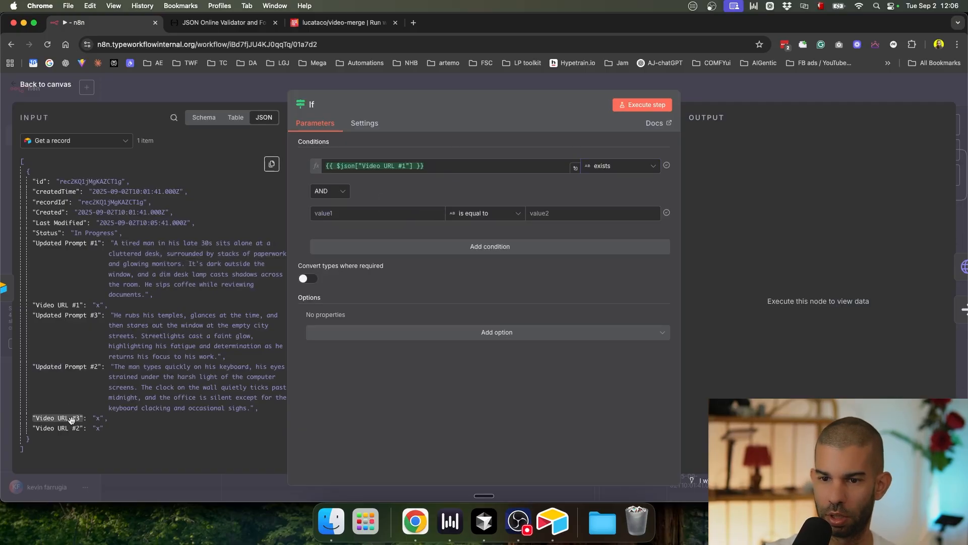
left_click_drag(64, 428, 395, 214)
left_click(569, 213)
left_click(484, 212)
mouse_move(484, 240)
left_click(542, 241)
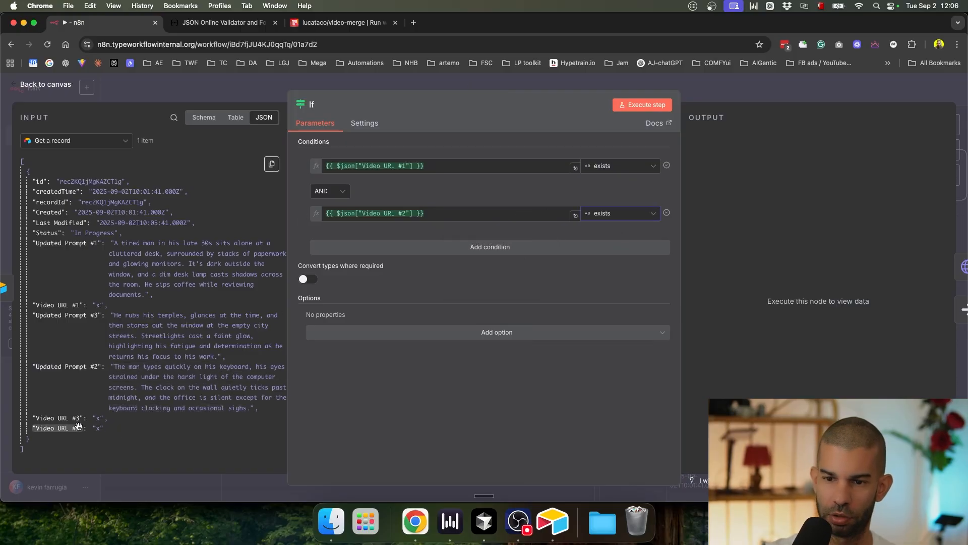
Step: Add a third AND condition checking that Video URL #3 exists
left_click_drag(57, 418, 143, 411)
left_click(418, 247)
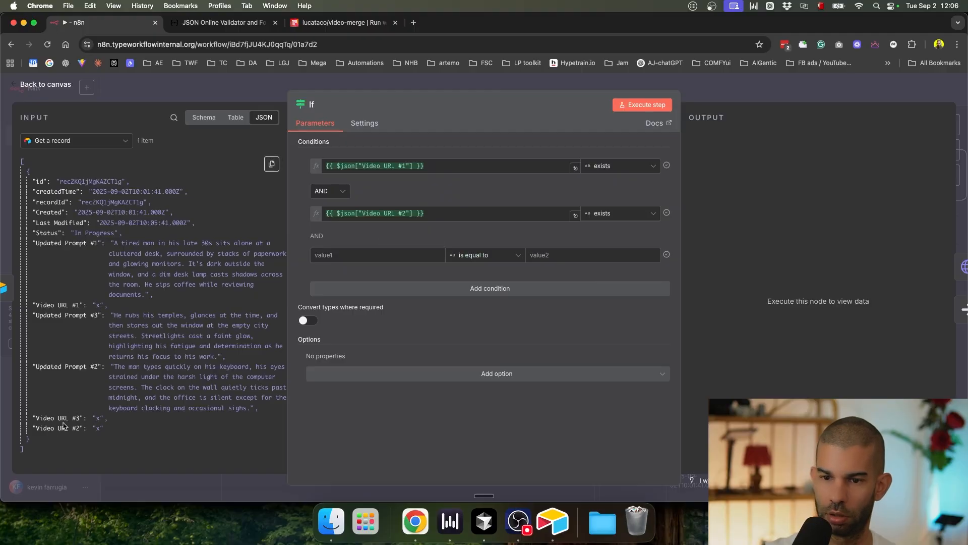
left_click_drag(59, 419, 380, 255)
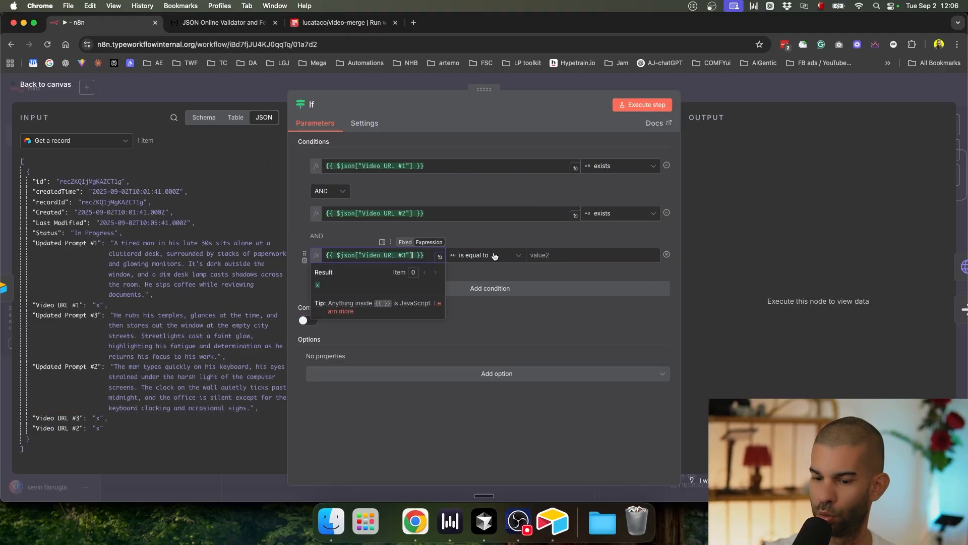
left_click(494, 256)
mouse_move(477, 279)
left_click(573, 264)
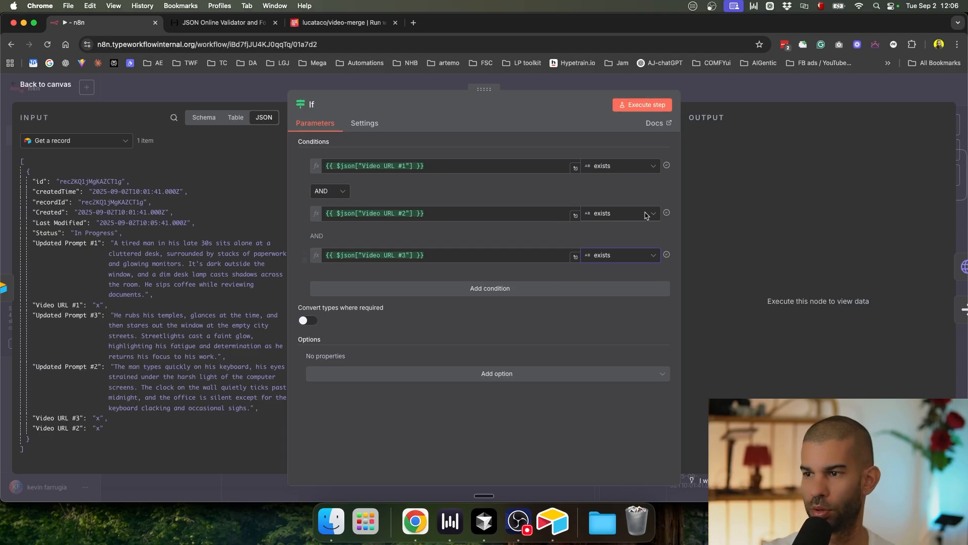
left_click(701, 96)
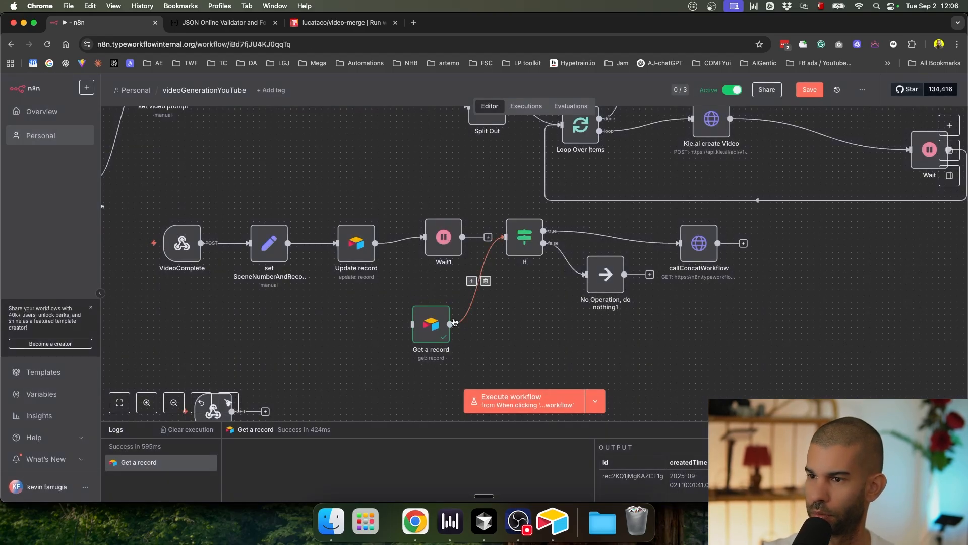
Step: Save, then replace the Get a record→If link with a Wait1→If connection
key("super+s")
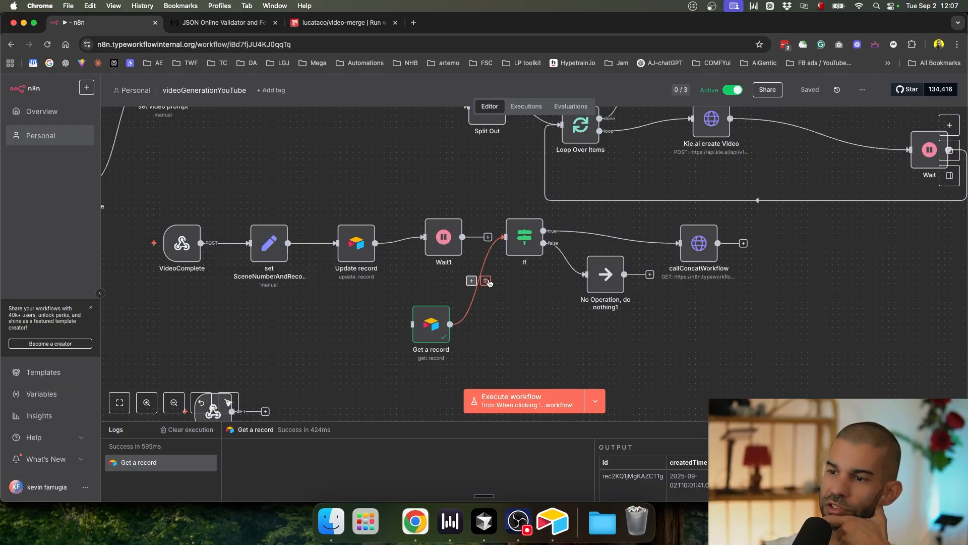
left_click(486, 281)
left_click_drag(490, 241, 506, 237)
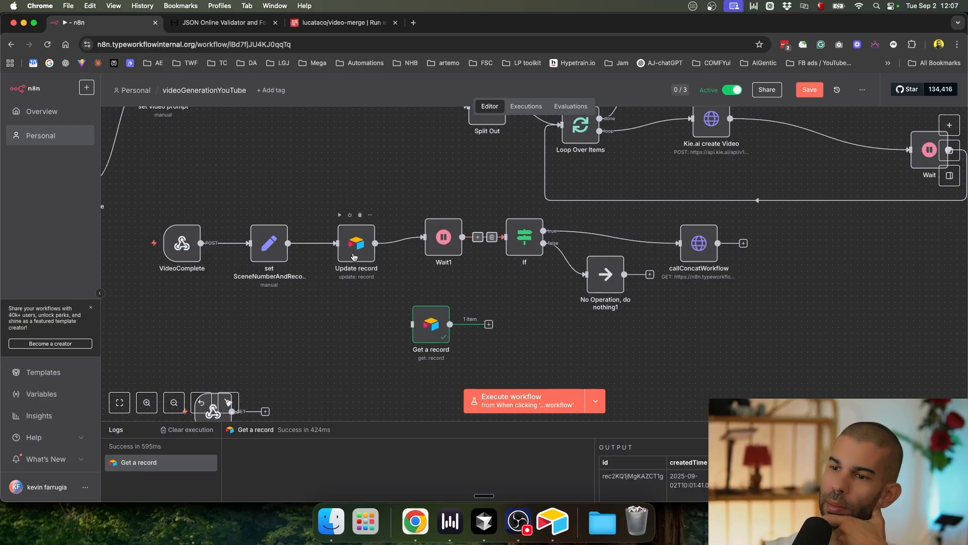
Step: Rewrite the If node's first condition to read $('Update record').item.json, then select it
double_click(528, 239)
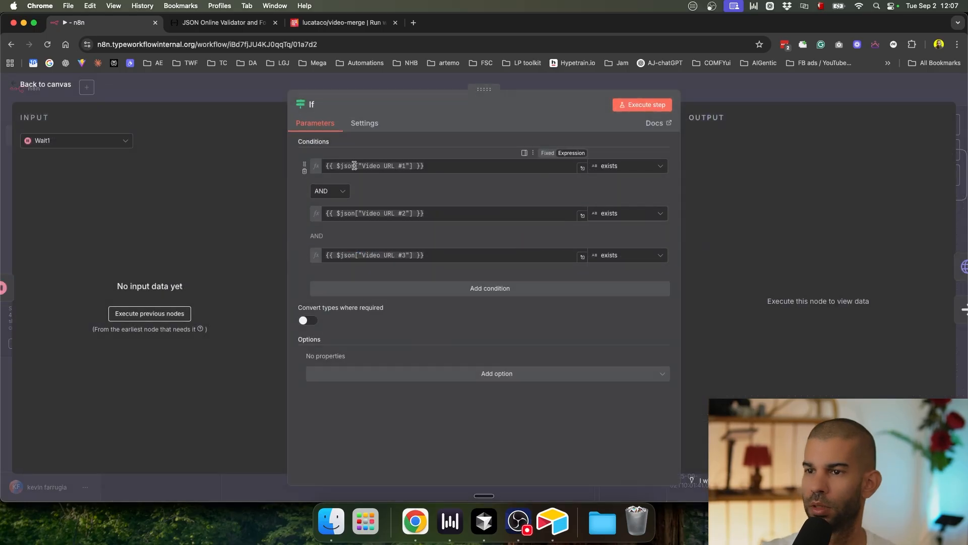
double_click(348, 166)
type("('")
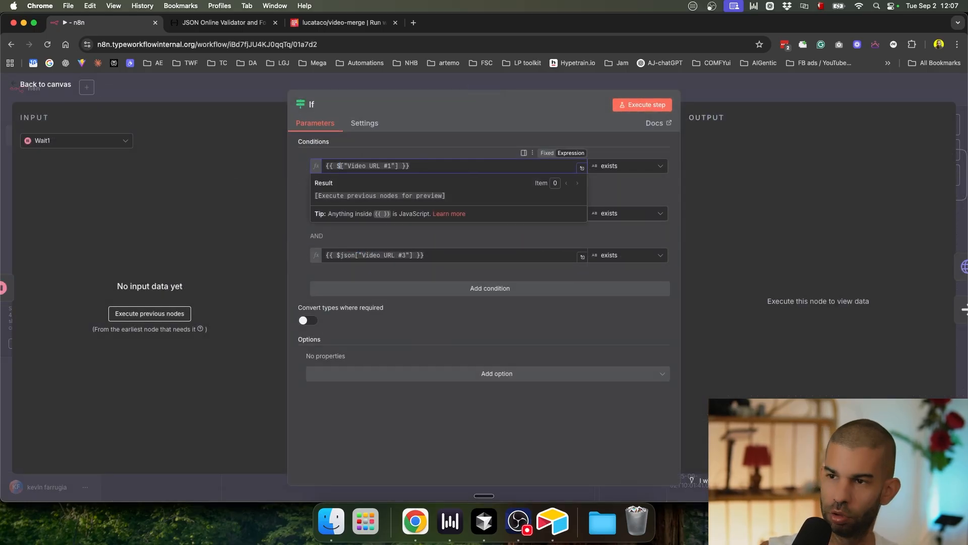
key("Down")
key("Return")
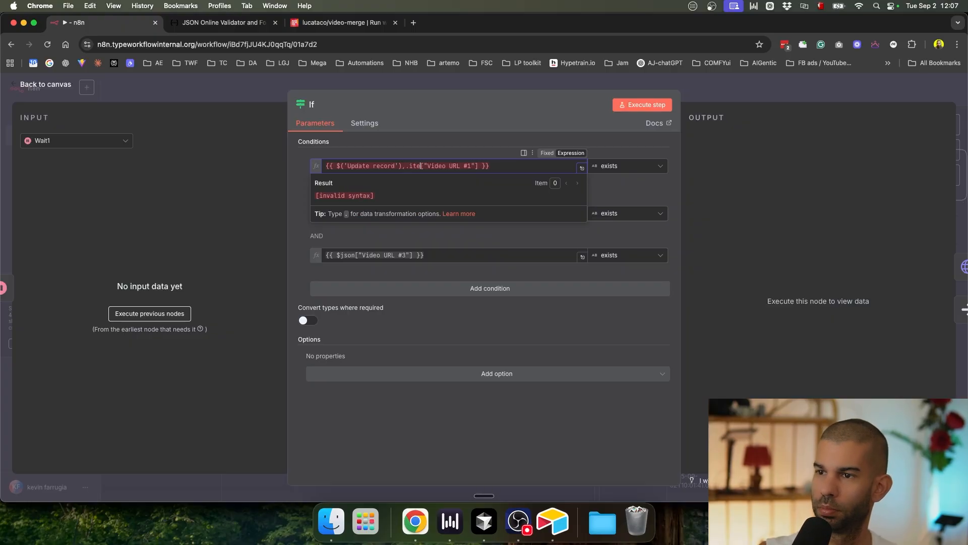
type(".item.json")
key("super+a")
key("super+c")
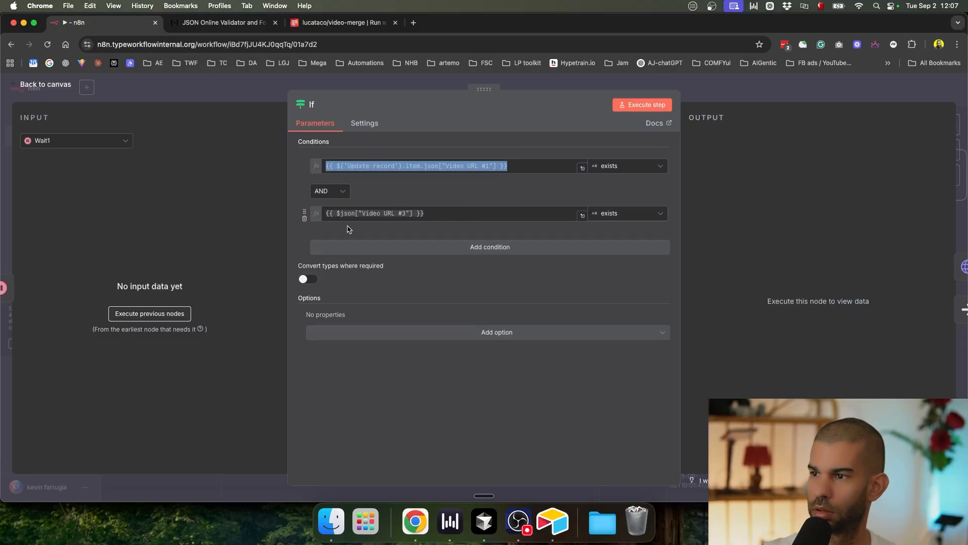
Step: Add further conditions and paste the Update record expression into the second and third ones
left_click(334, 249)
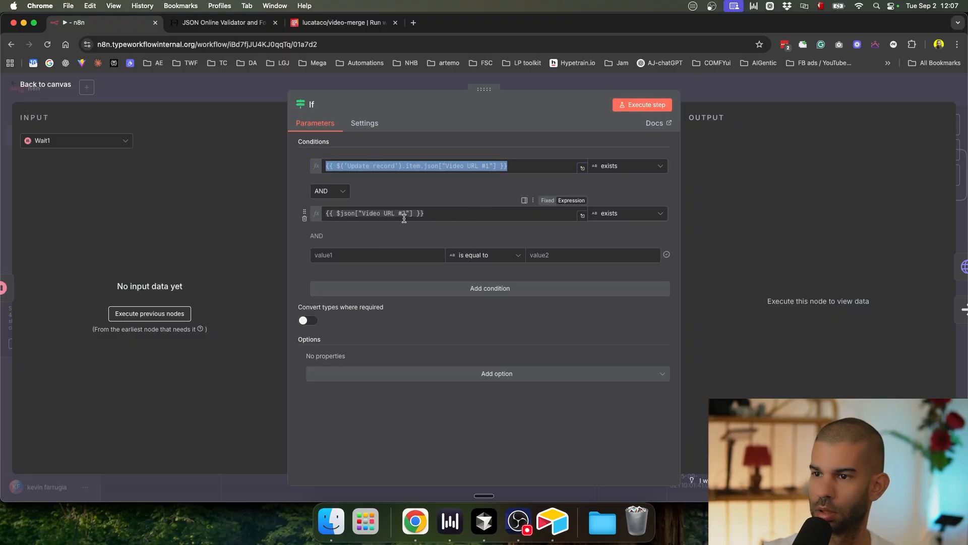
left_click(484, 214)
key("super+a")
key("super+v")
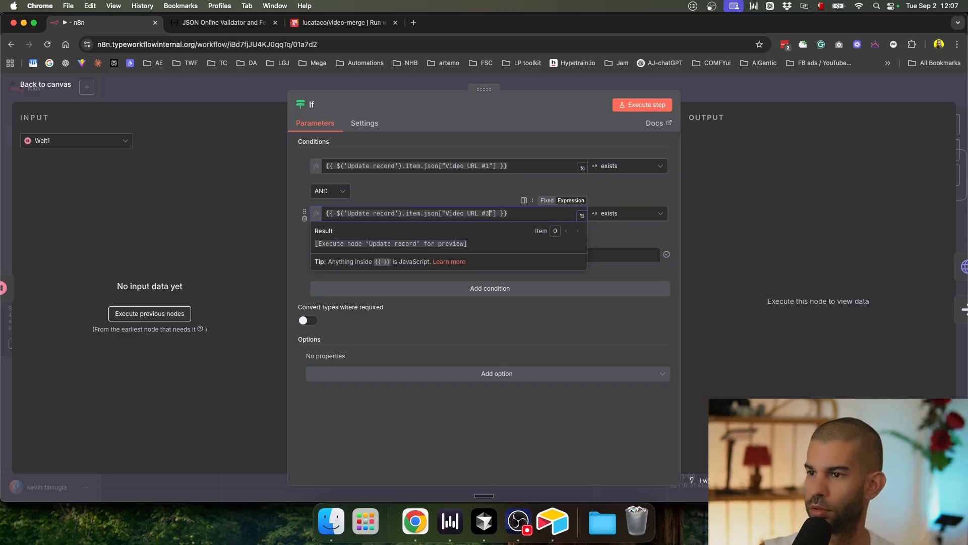
key("super+a")
key("super+c")
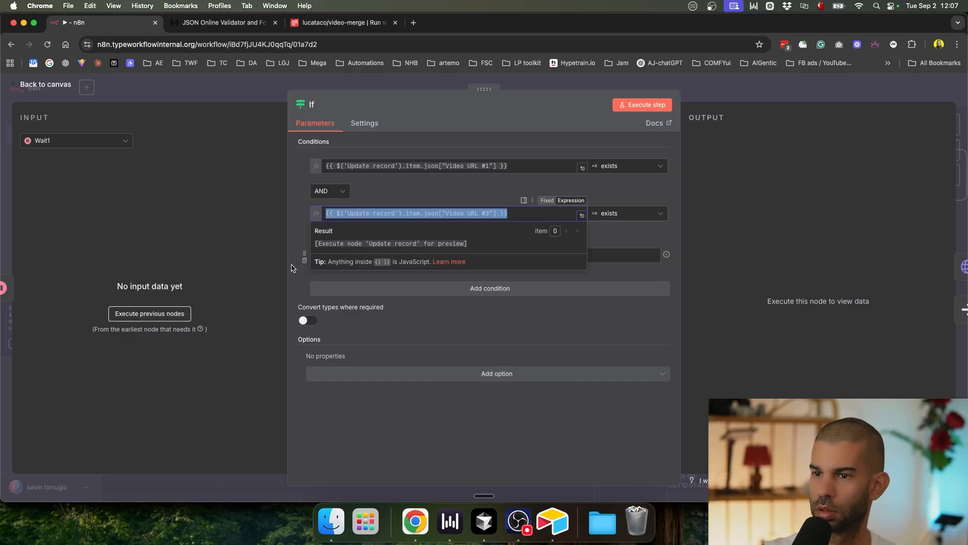
left_click(368, 255)
key("super+v")
key("super+a")
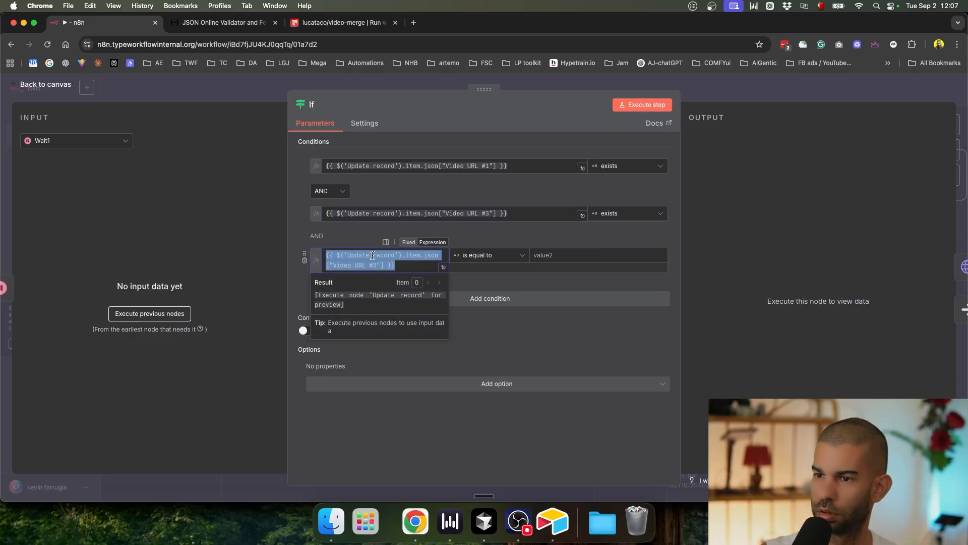
type("=")
key("super+v")
Step: Change the third condition to Video URL #2 and make it an exists check
left_click(380, 265)
key("Left")
key("Left")
key("Delete")
type("2")
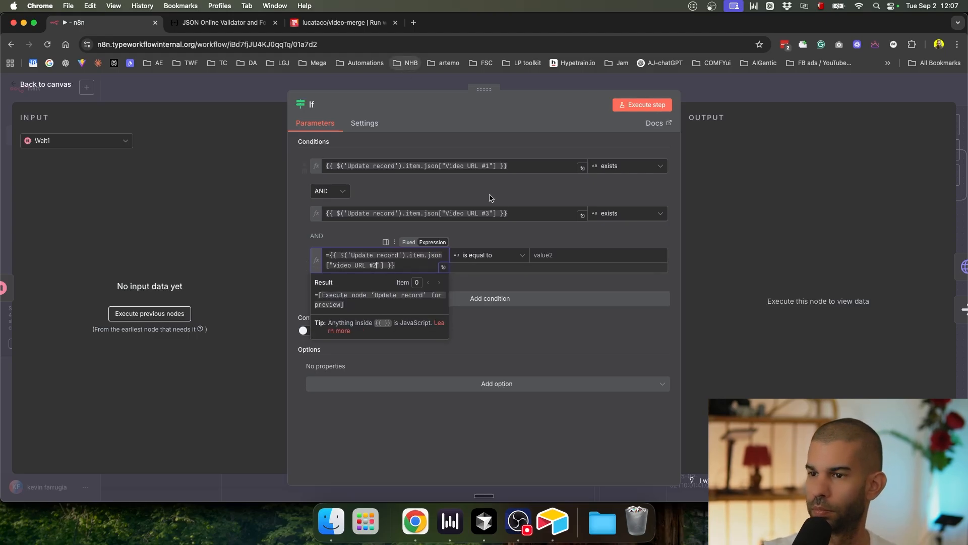
left_click(510, 255)
left_click(573, 273)
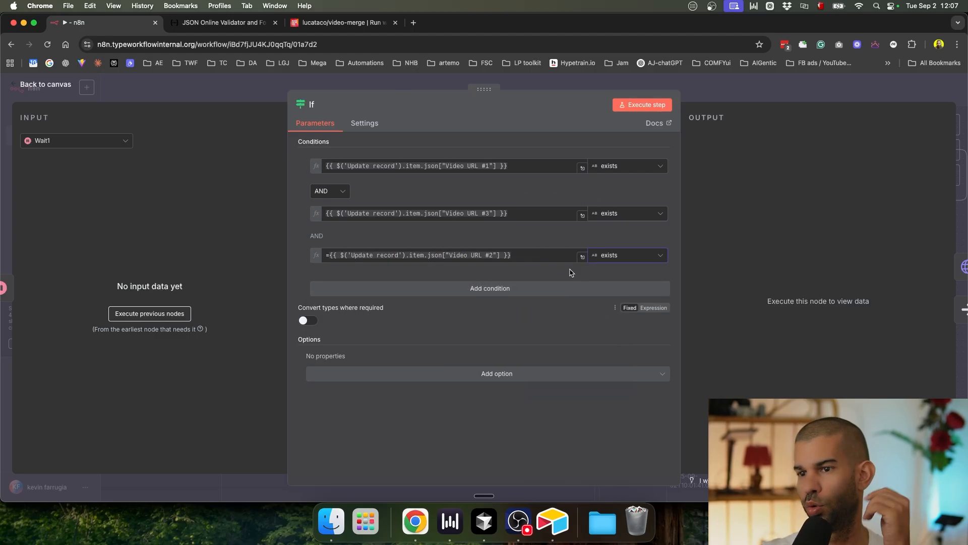
Step: Close the If settings and save the workflow with Cmd+S
key("Escape")
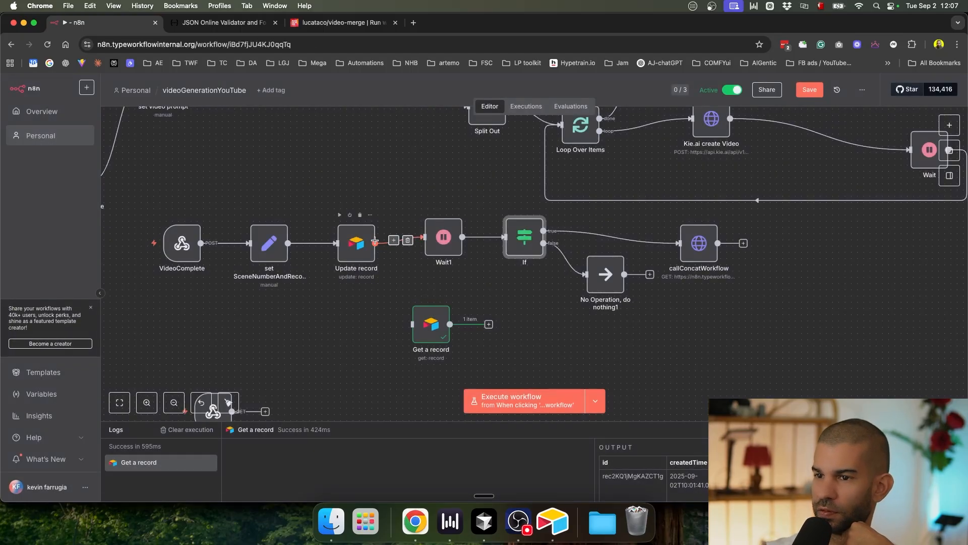
scroll(358, 244, "up", 5)
scroll(358, 244, "down", 5)
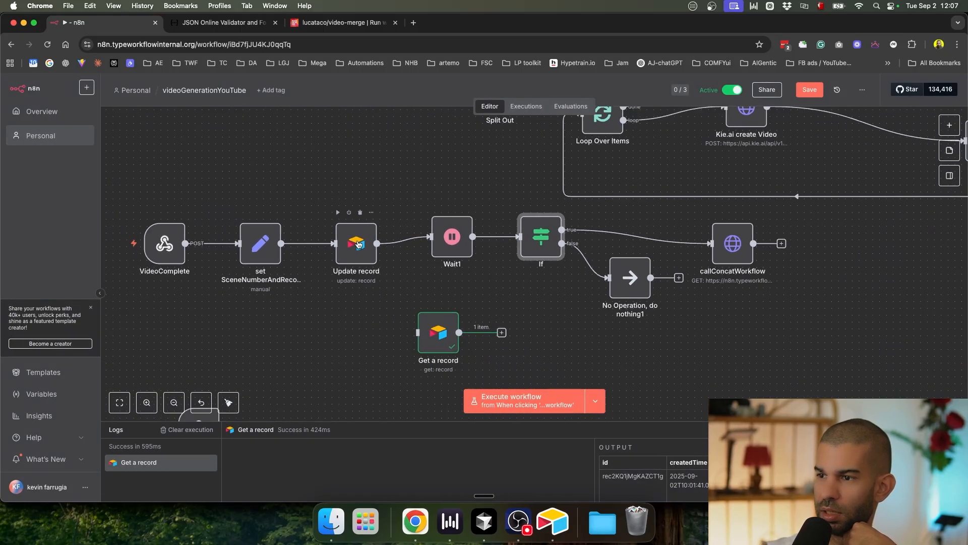
key("super+s")
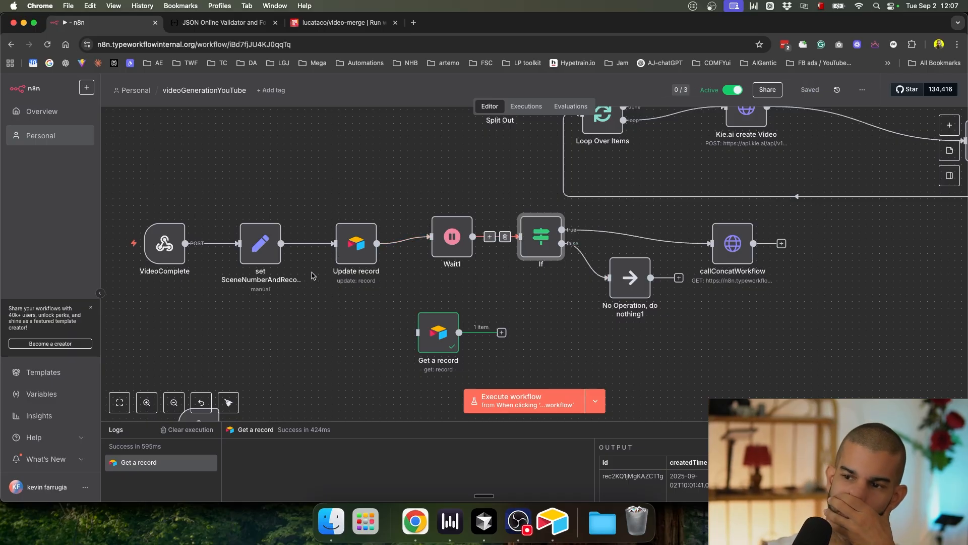
scroll(634, 279, "up", 2)
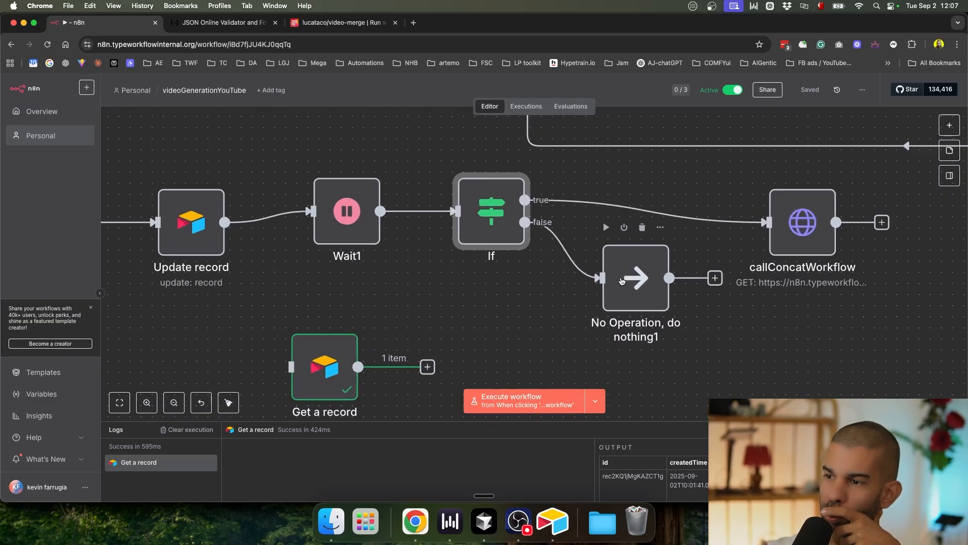
scroll(628, 280, "down", 5)
scroll(622, 281, "up", 2)
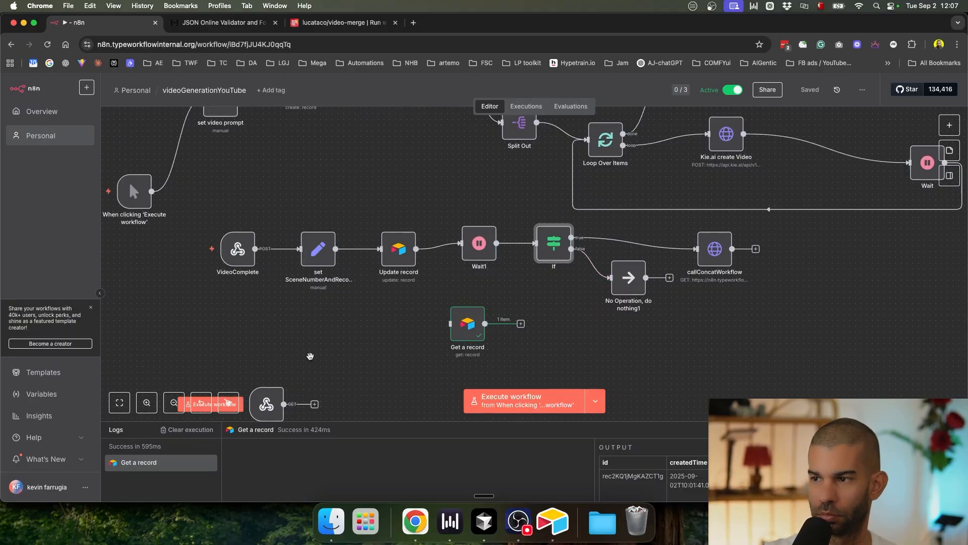
scroll(311, 352, "down", 3)
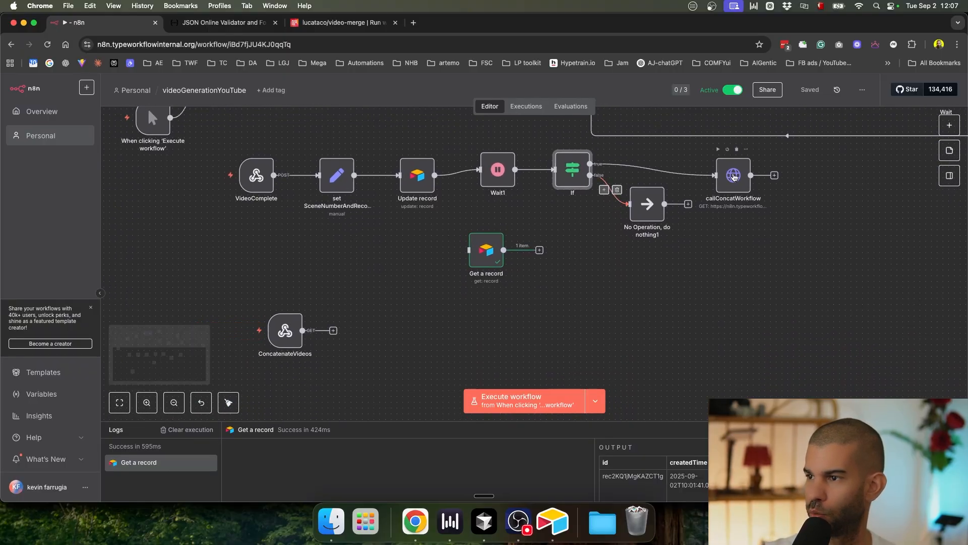
Step: In callConcatWorkflow, show Update record's data as input and make the recId value an expression
double_click(733, 175)
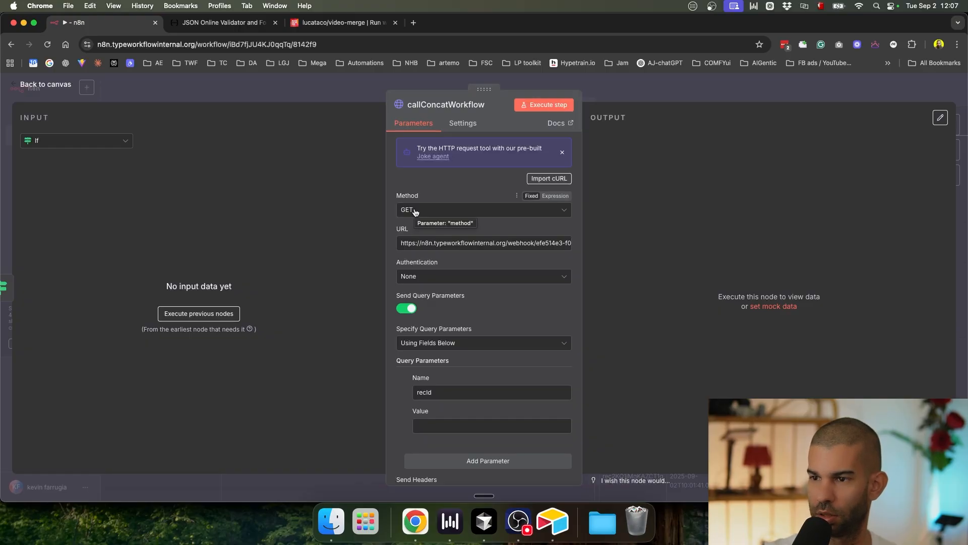
scroll(454, 323, "down", 2)
left_click(437, 374)
left_click(80, 141)
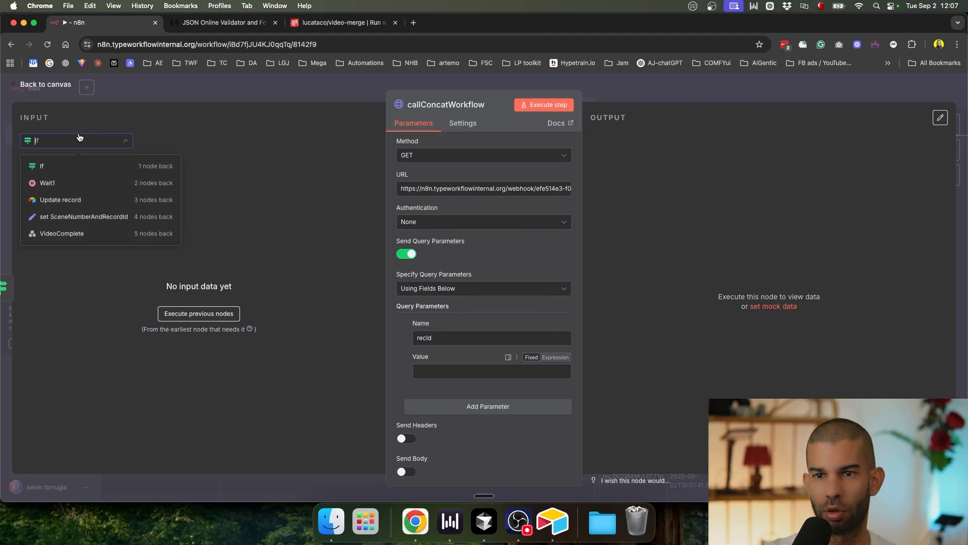
left_click(90, 199)
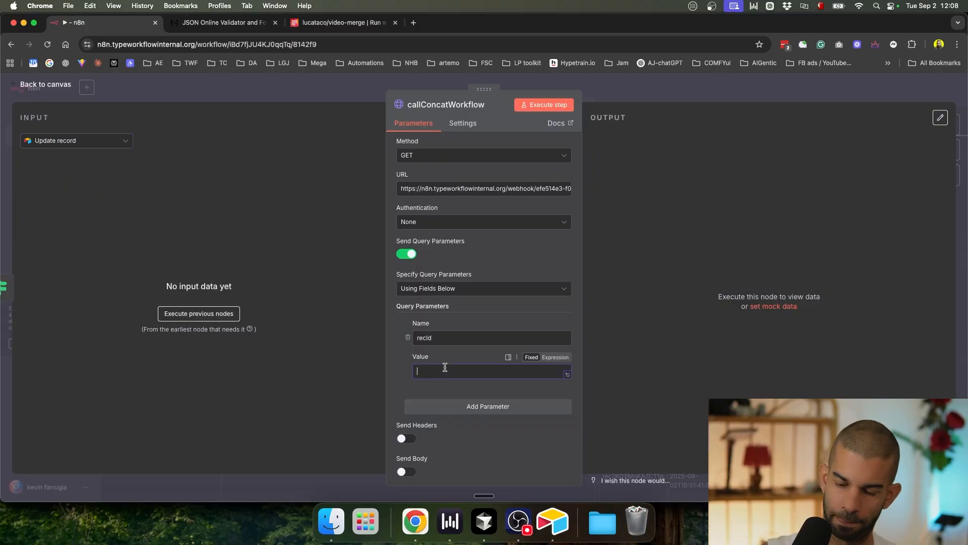
left_click(555, 358)
left_click(748, 90)
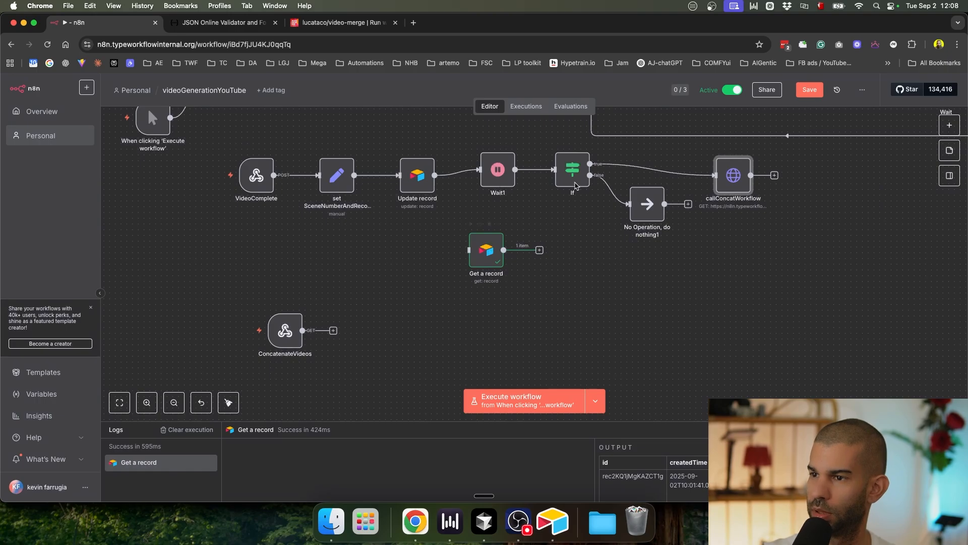
Step: Copy the Video URL #1 expression from the If node's first condition
double_click(571, 173)
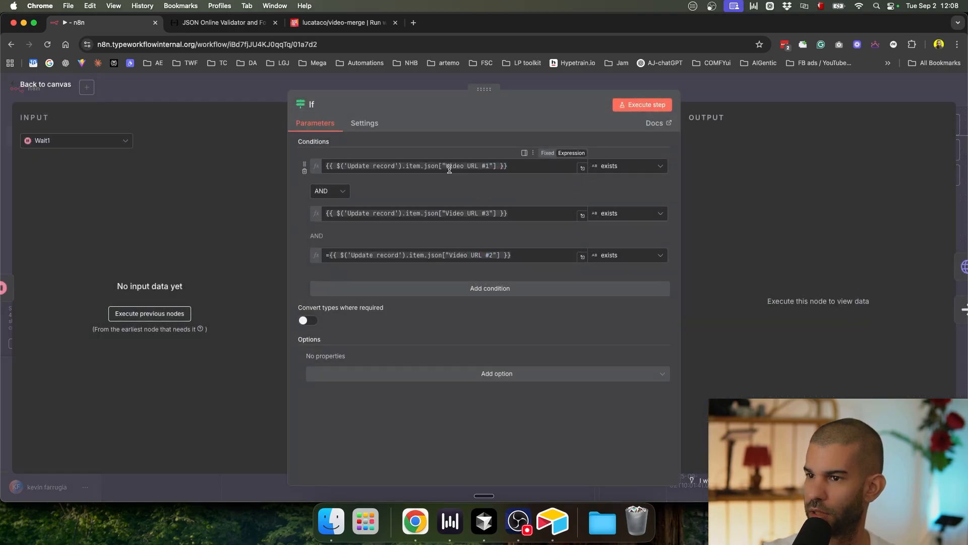
left_click(390, 167)
key("super+a")
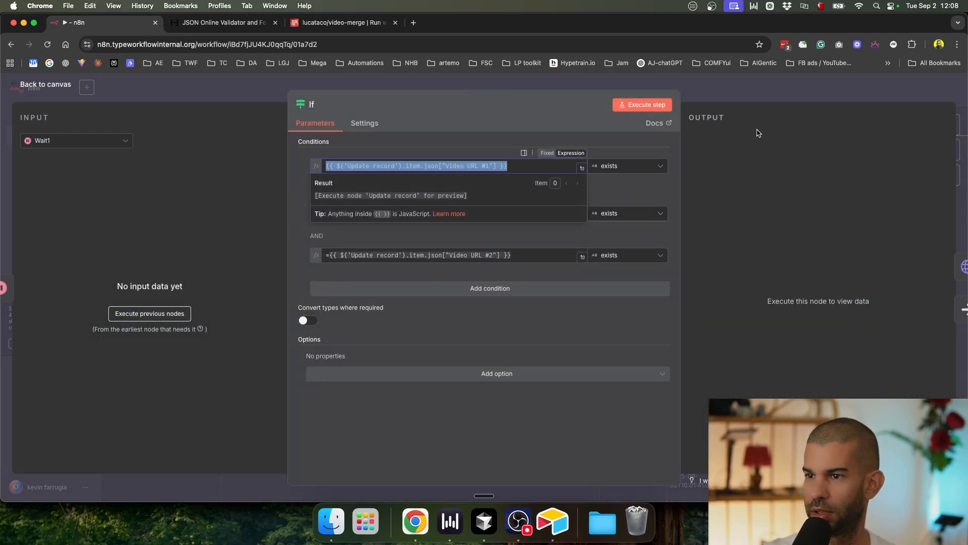
left_click(749, 95)
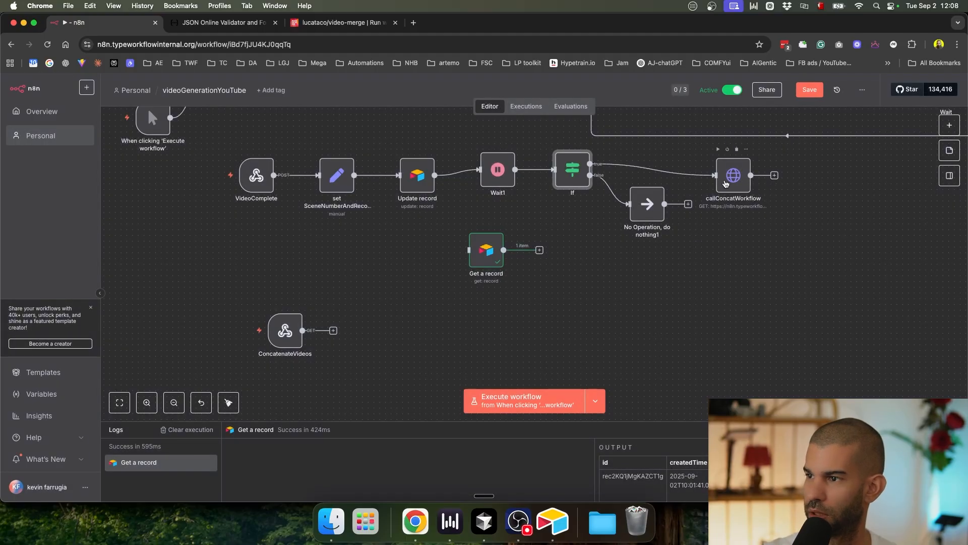
Step: Set recId to {{ $('Update record').item.json.id }} by pasting and replacing ["Video URL #1"] with .id
double_click(726, 183)
scroll(460, 368, "down", 2)
left_click(446, 357)
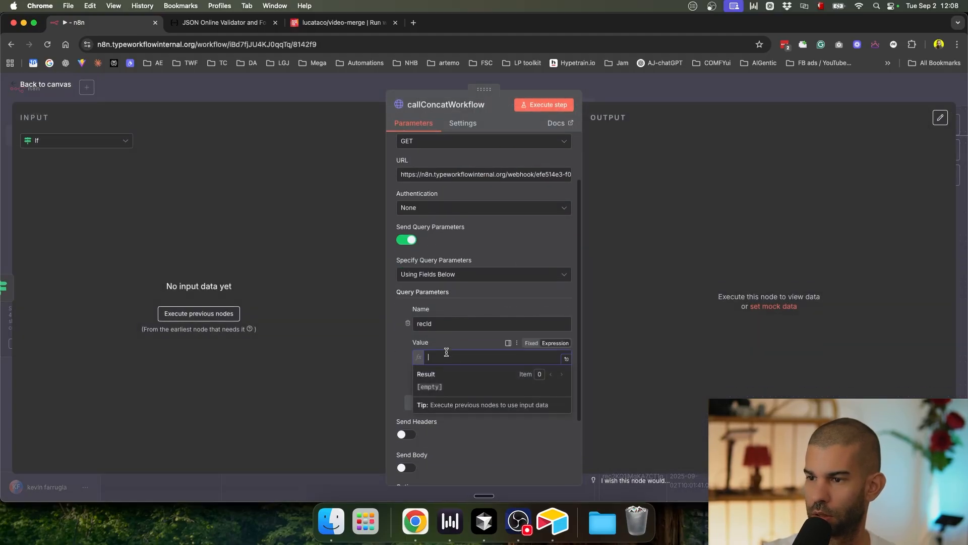
type("=")
key("super+v")
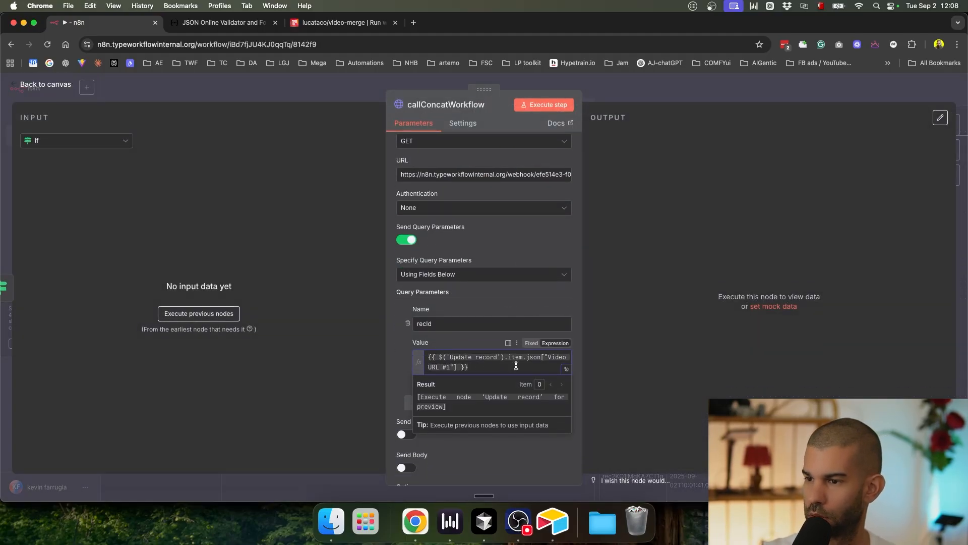
key("super+shift+Right")
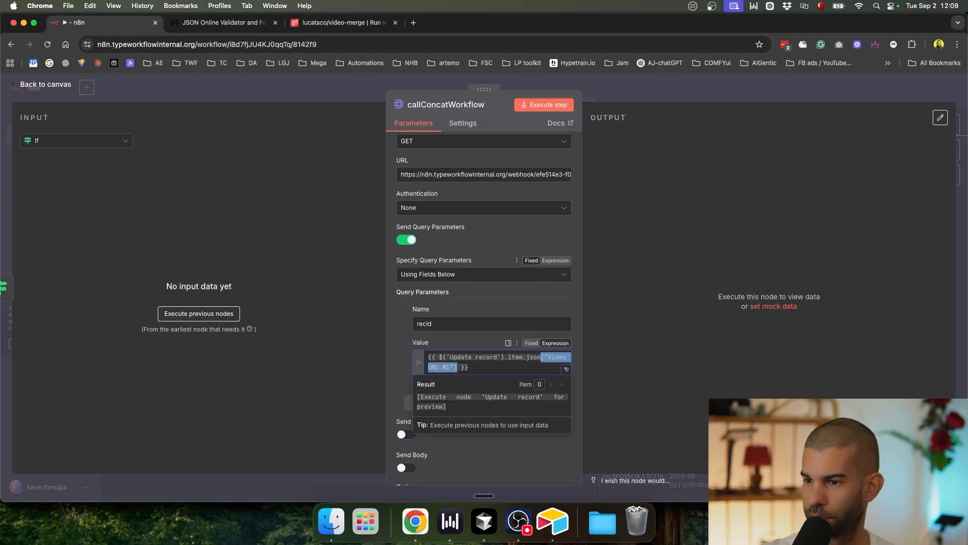
type(".id")
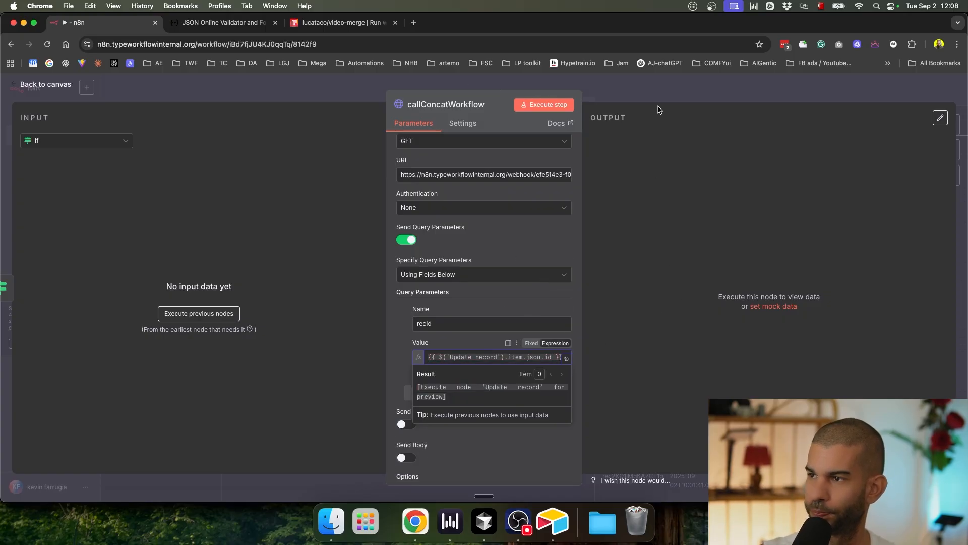
key("Escape")
Step: Bring the ConcatenateVideos trigger into view and move it lower on the canvas
scroll(297, 330, "up", 5)
scroll(299, 330, "up", 5)
scroll(298, 329, "down", 9)
left_click_drag(389, 352, 385, 300)
left_click_drag(311, 276, 311, 317)
Step: Add an Airtable Get a record node after the ConcatenateVideos trigger
left_click(325, 317)
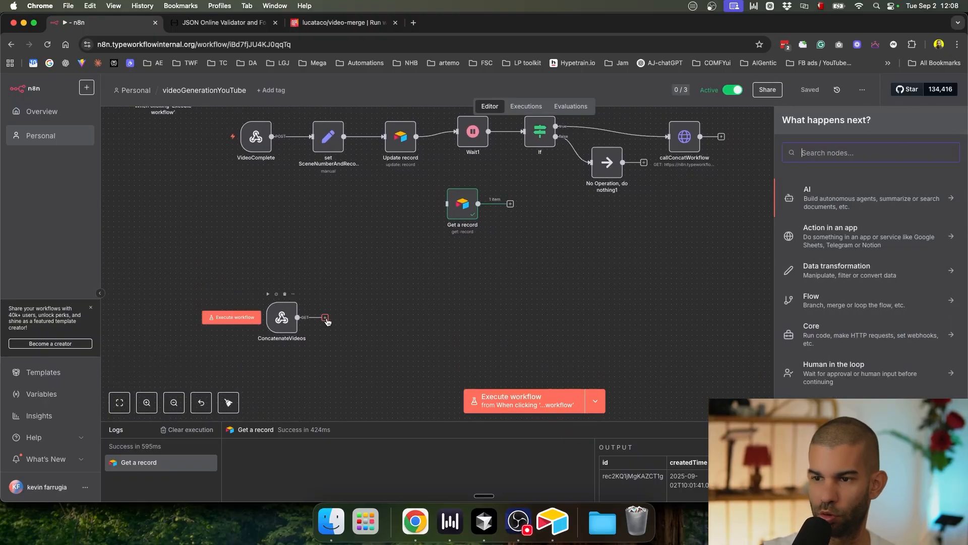
type("airtable")
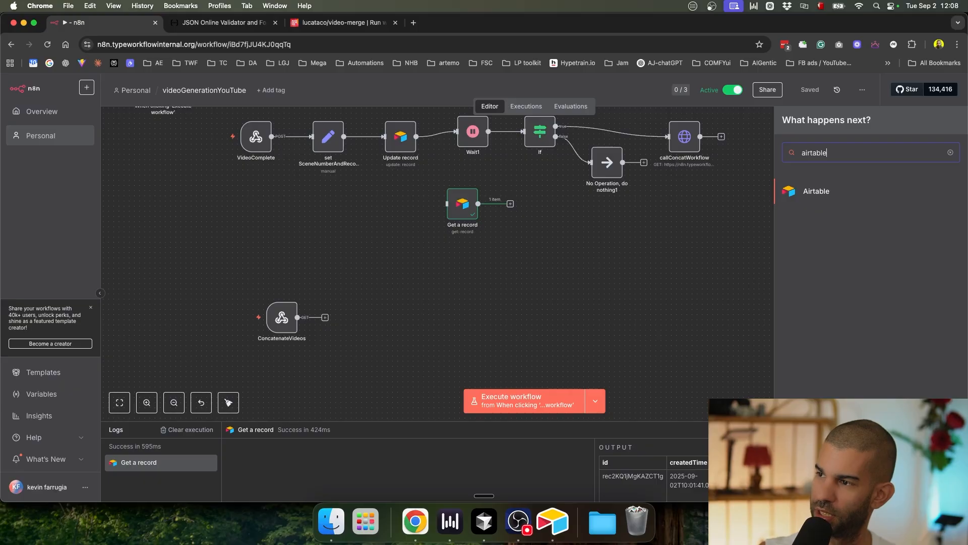
key("Return")
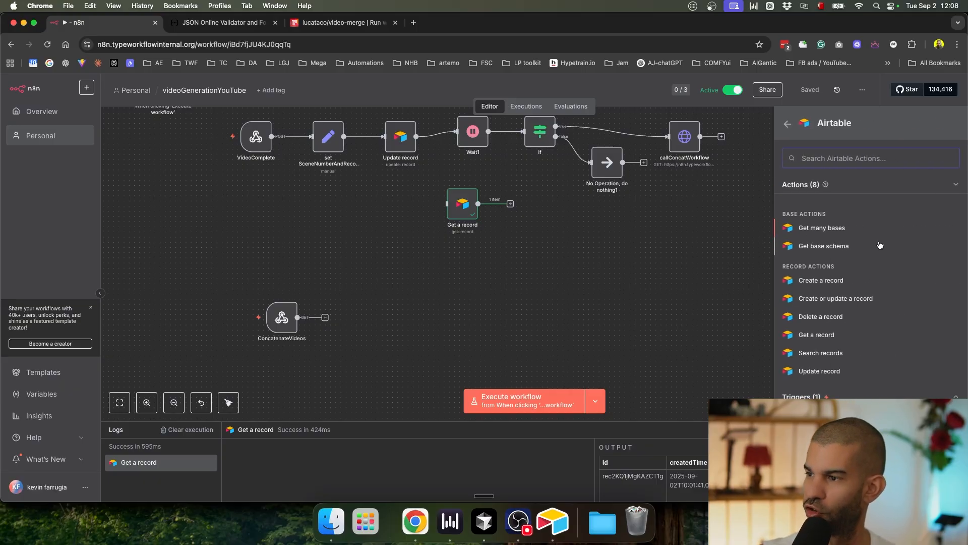
left_click(817, 335)
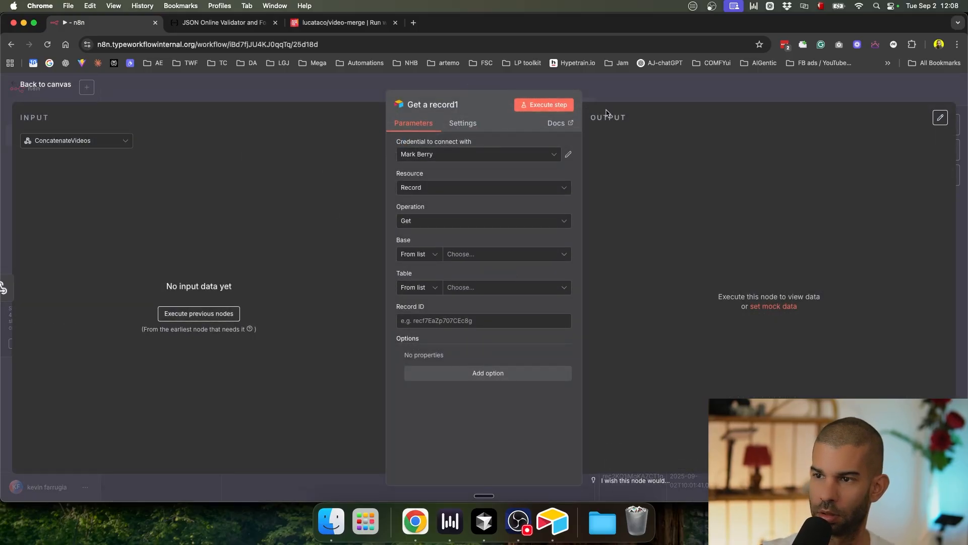
left_click(666, 93)
Step: Check the ConcatenateVideos webhook settings, keeping Respond set to Immediately
scroll(279, 324, "up", 5)
scroll(280, 326, "down", 3)
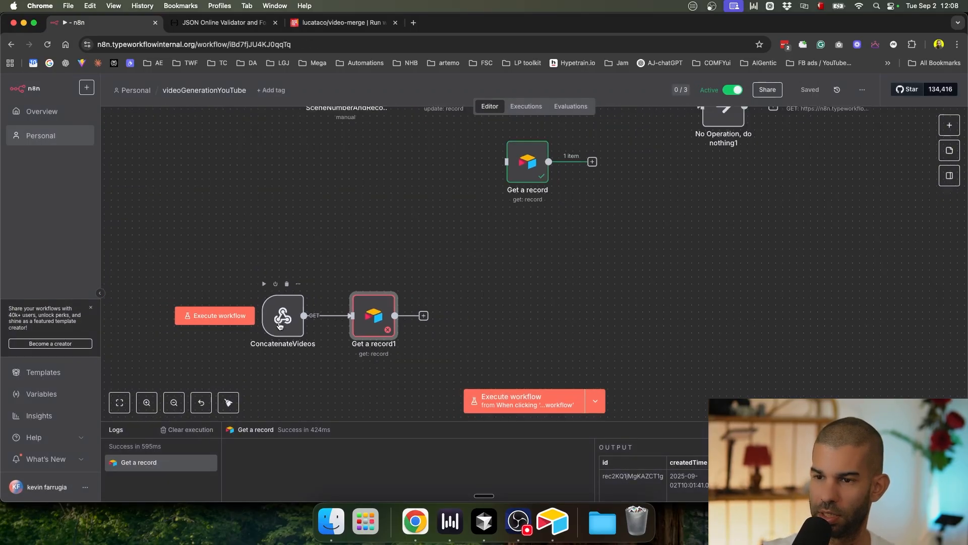
double_click(280, 325)
left_click(284, 325)
left_click(286, 311)
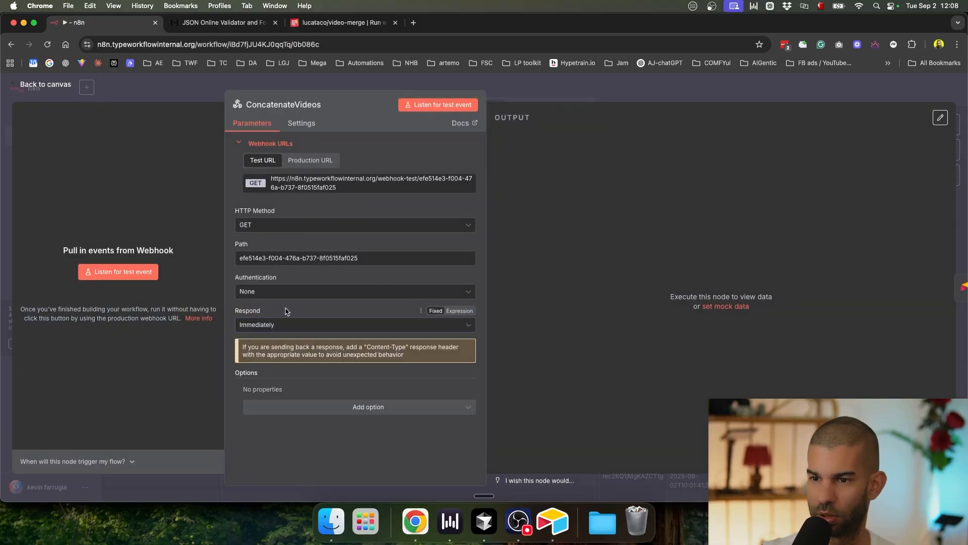
left_click(580, 96)
Step: Set Get a record1's credential to the Airtable Personal Access Token account
double_click(371, 317)
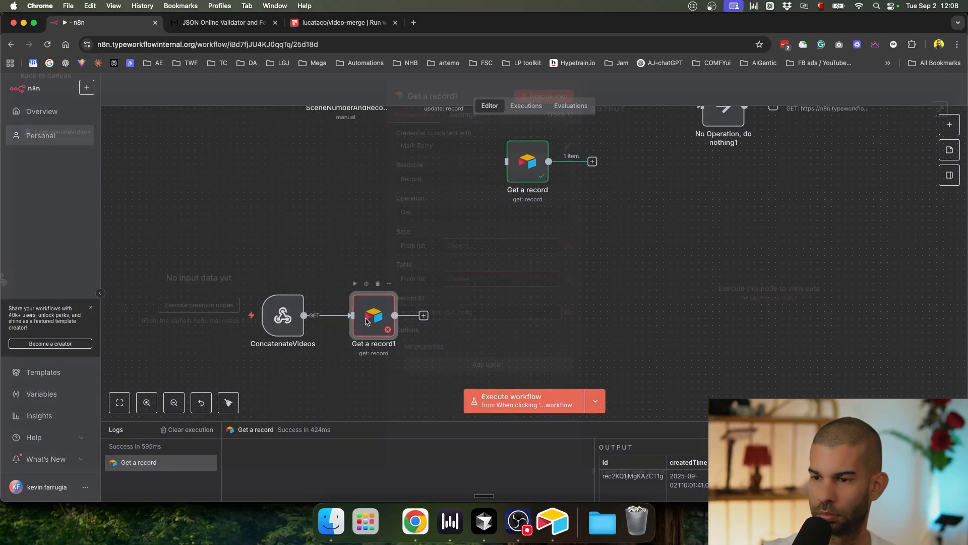
left_click(472, 257)
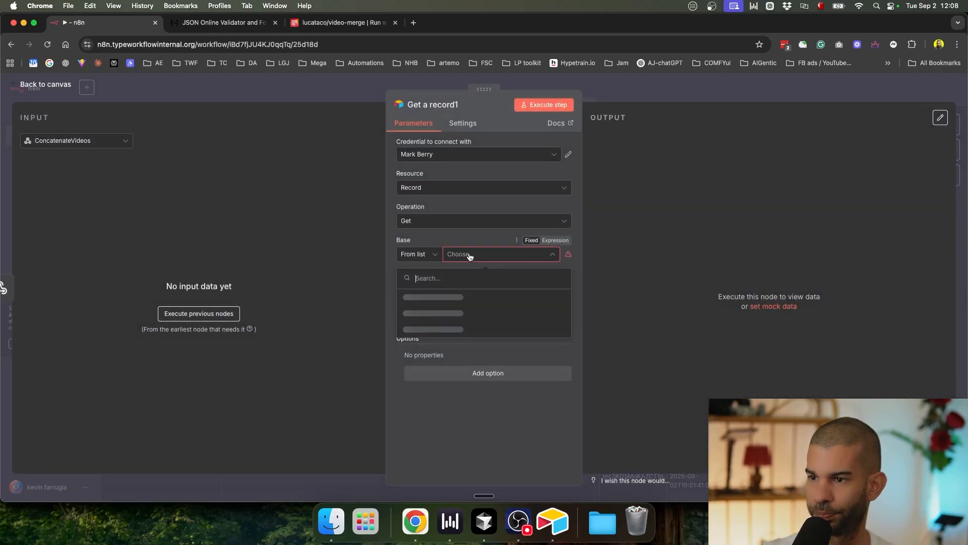
left_click(437, 154)
left_click(454, 180)
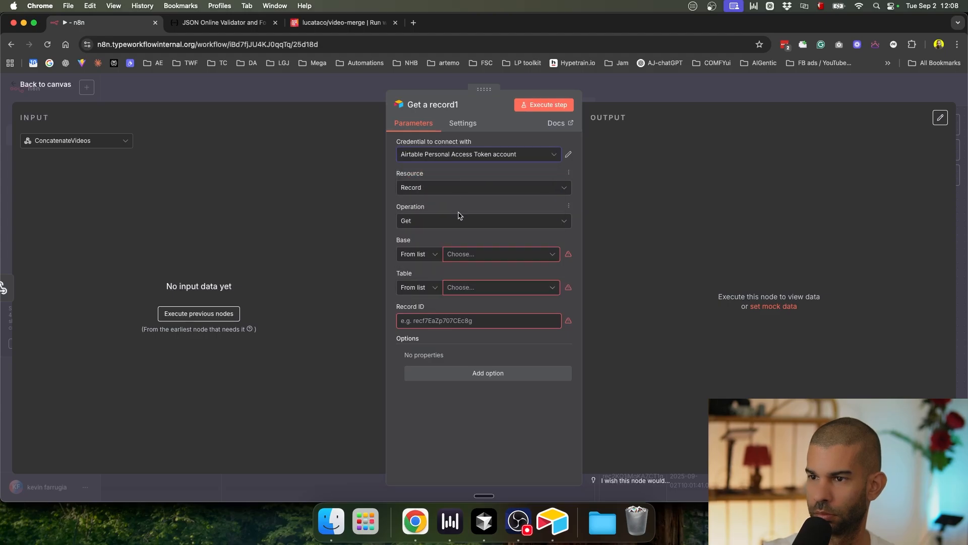
left_click(470, 257)
Step: Choose base YouTube Kie.ai video, table Videos, and Record ID ={{$json.id}}
key("super+Tab")
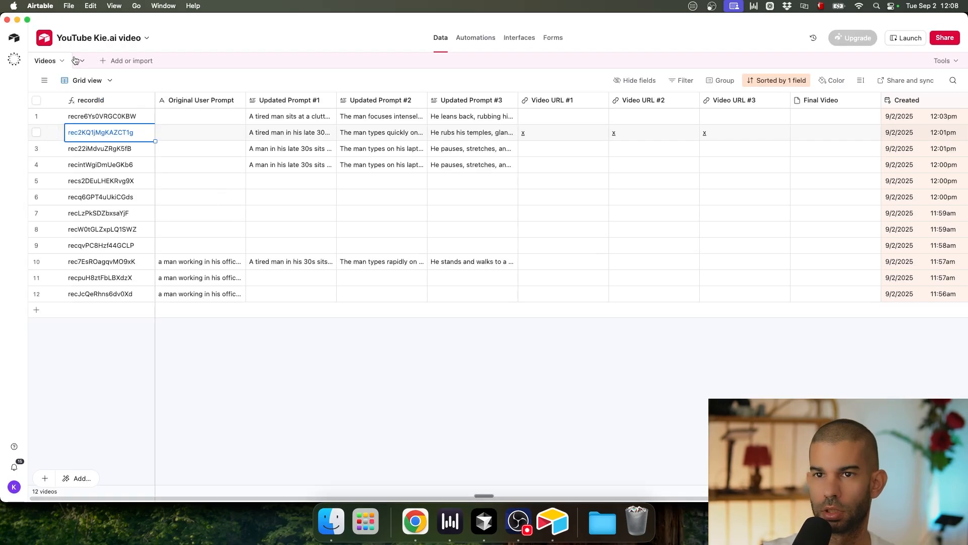
left_click(73, 34)
left_click(81, 73)
key("super+a")
key("super+c")
key("super+Tab")
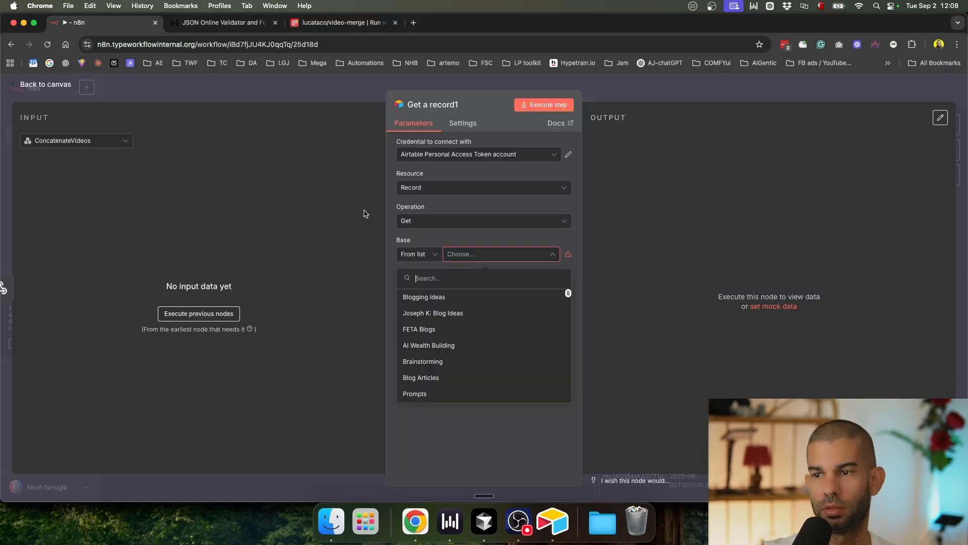
key("super+v")
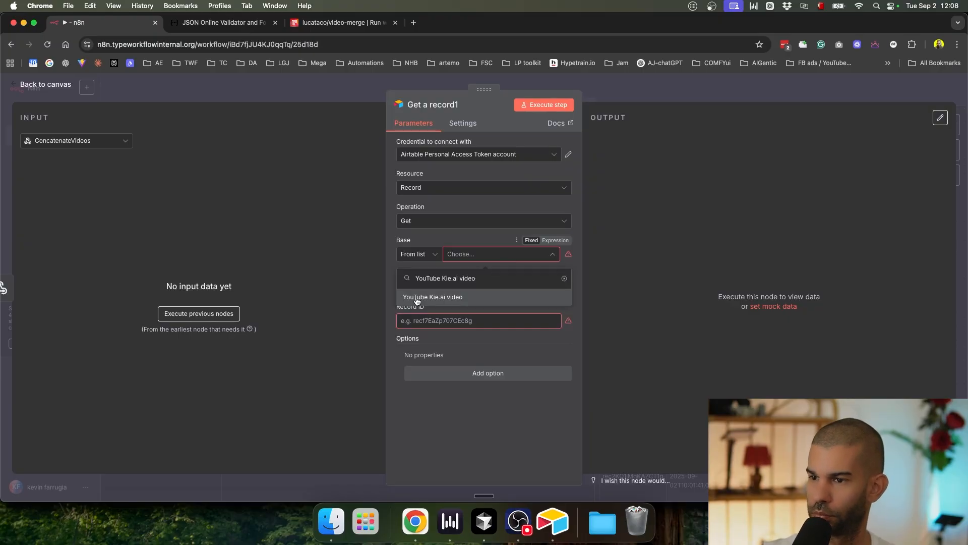
left_click(417, 299)
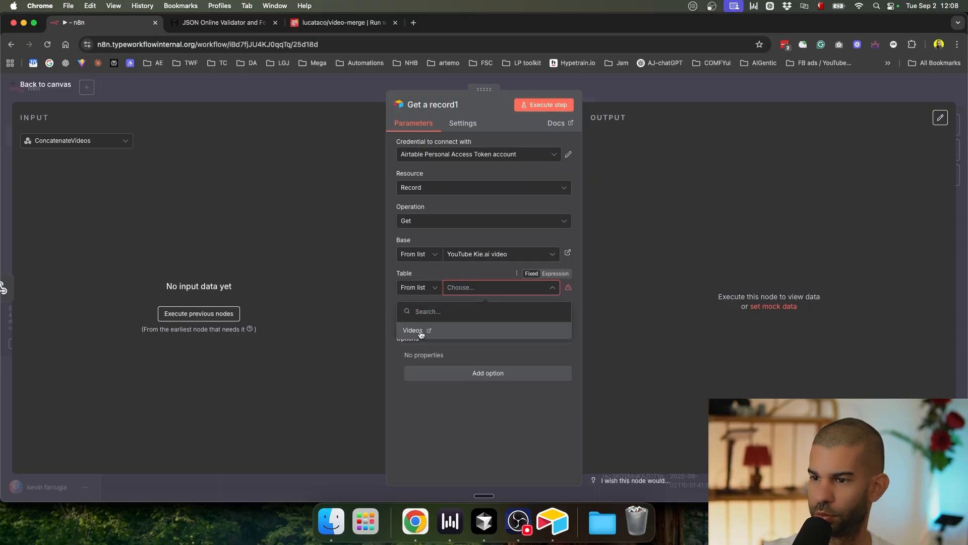
left_click(421, 331)
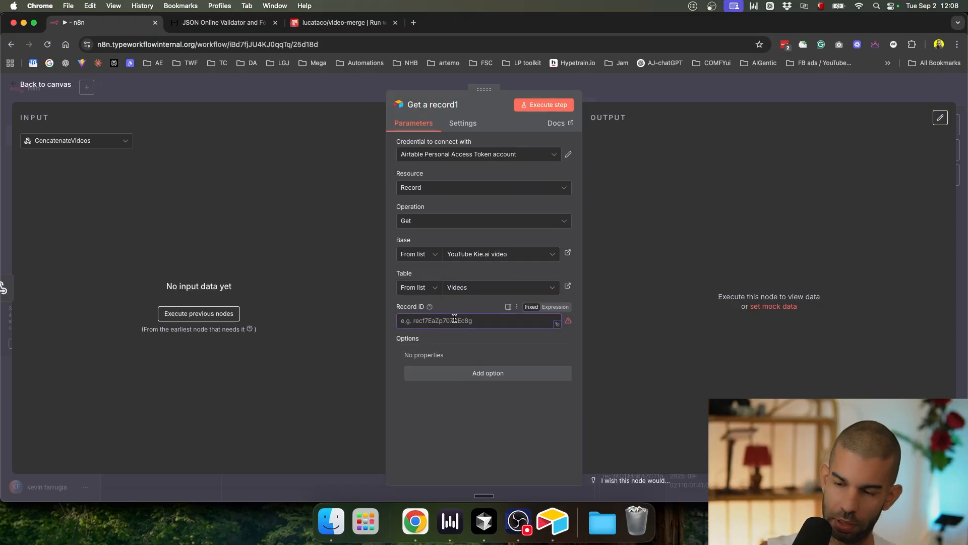
type("={{$json.id")
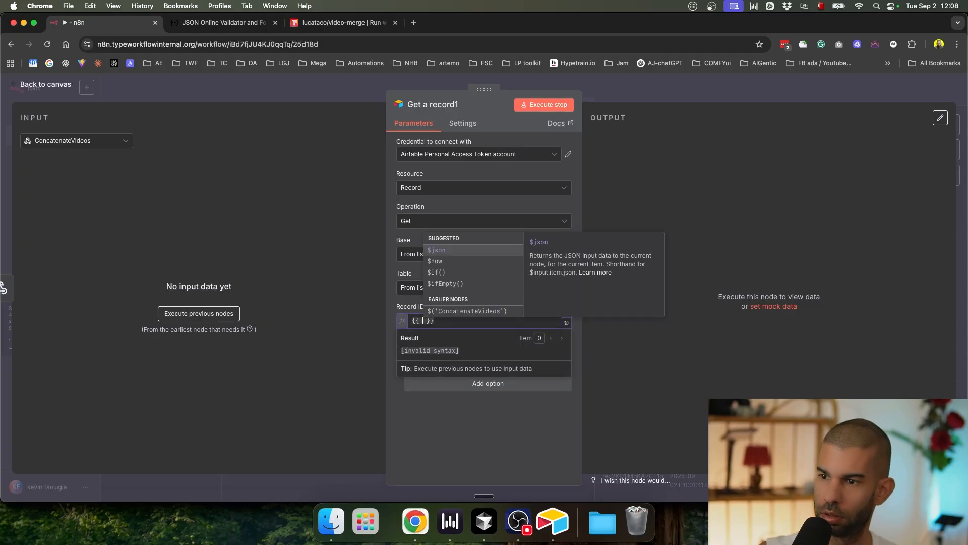
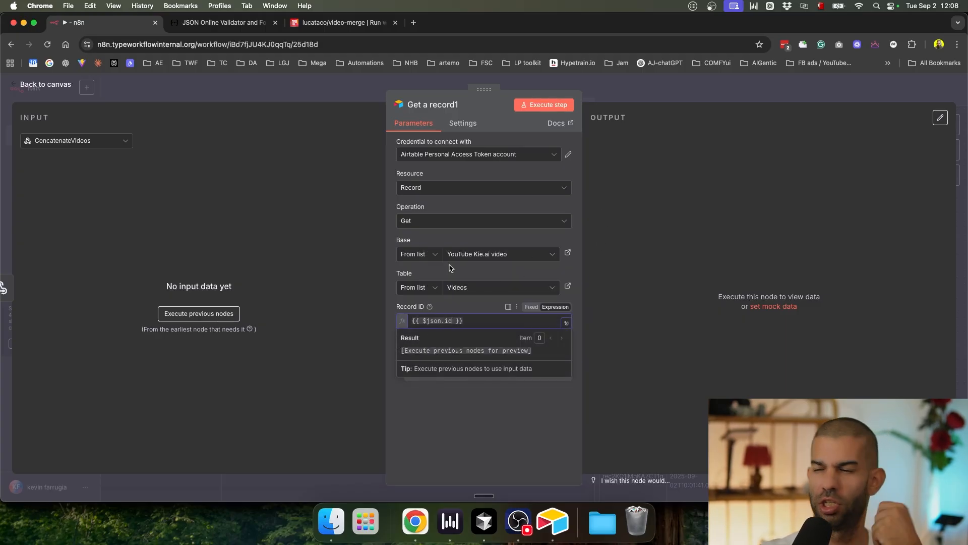
Step: Close the Get a record1 settings and switch to the Replicate lucataco/video-merge page
left_click(658, 99)
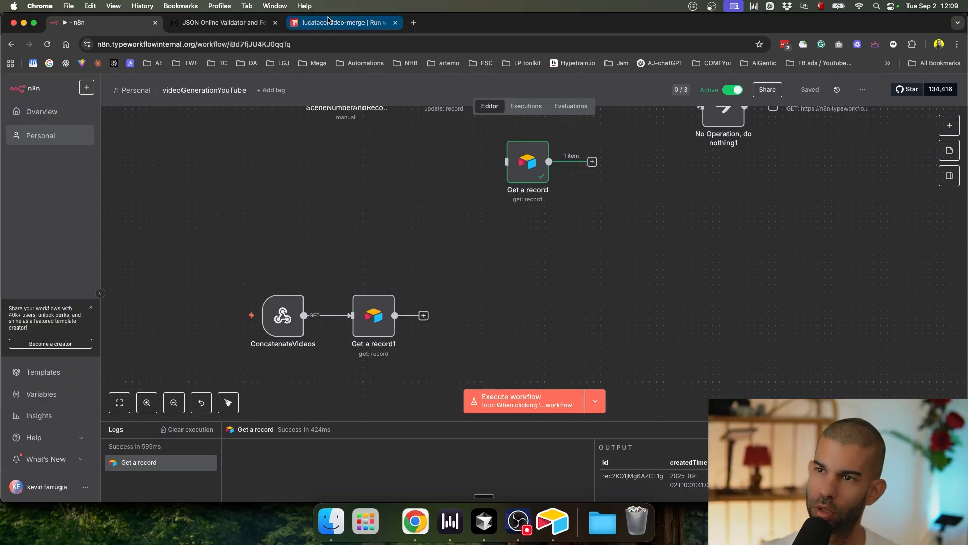
left_click(343, 23)
Step: Copy Replicate's example cURL and add an HTTP Request node named call Replicate after Get a record1
left_click(458, 260)
key("super+1")
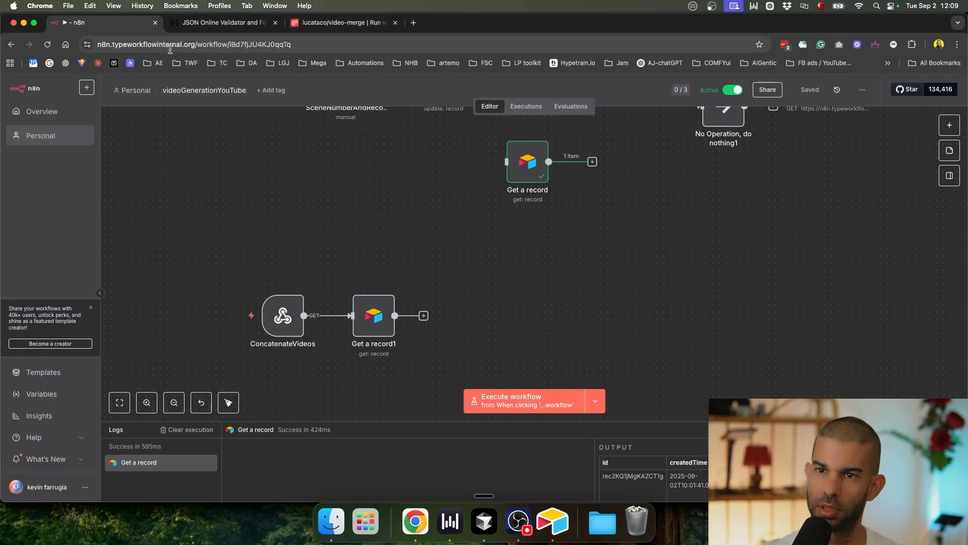
left_click(423, 315)
type("http")
key("Return")
left_click(423, 104)
type("call Replicate")
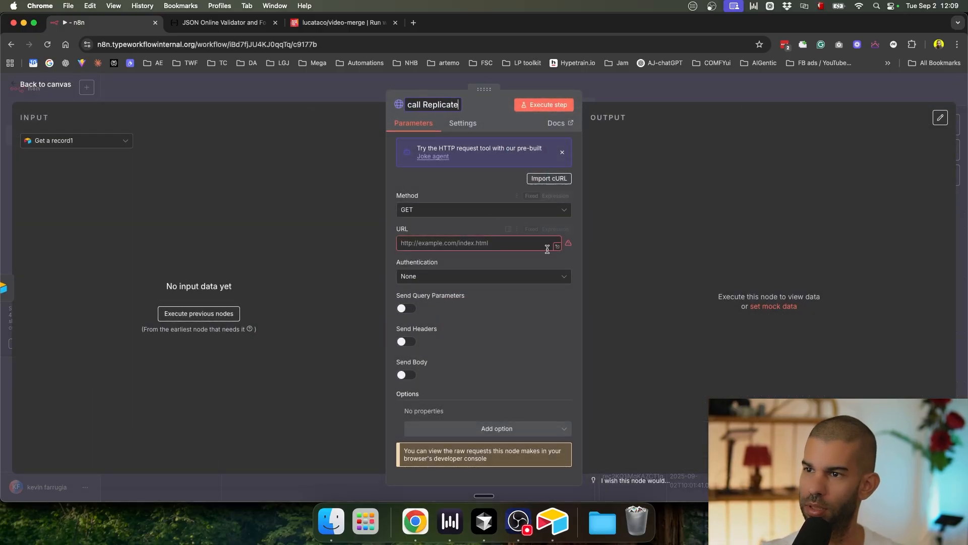
key("Return")
Step: Import the video-merge cURL, reviewing the API token header and video_files JSON body
left_click(550, 178)
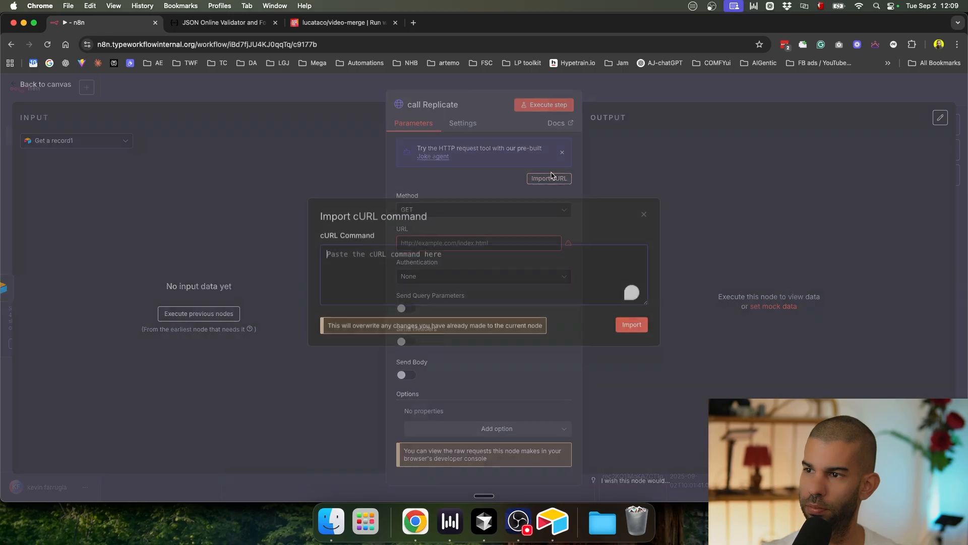
key("super+v")
left_click(633, 326)
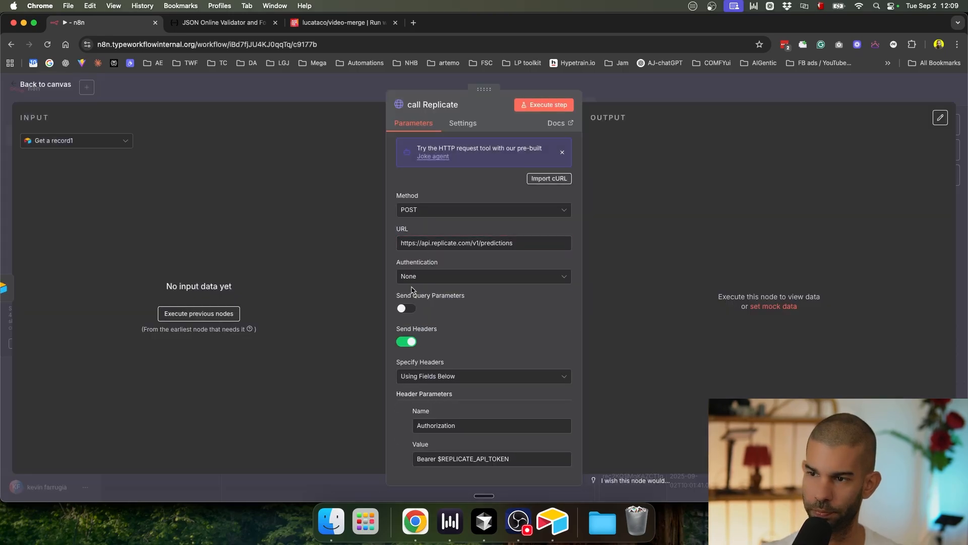
scroll(418, 297, "down", 3)
left_click_drag(440, 327, 539, 322)
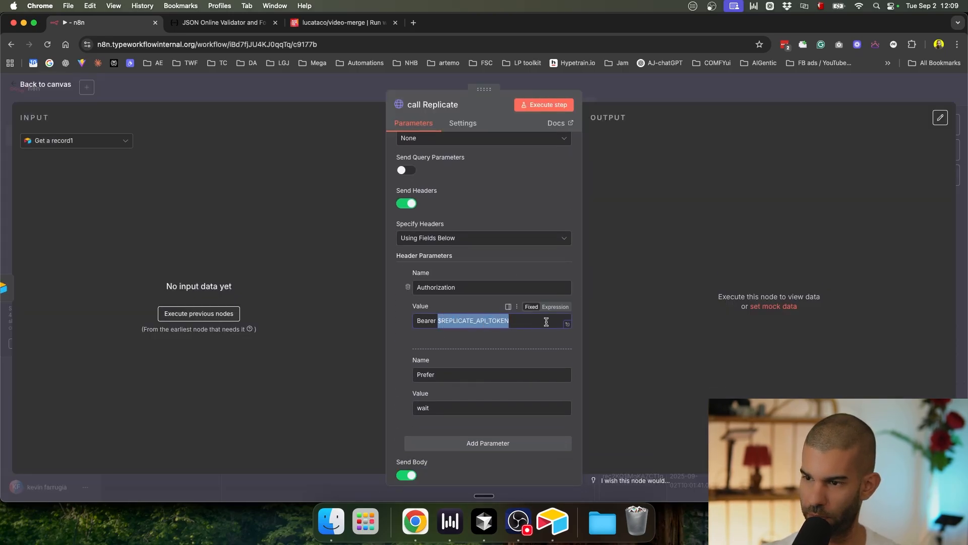
scroll(458, 308, "down", 10)
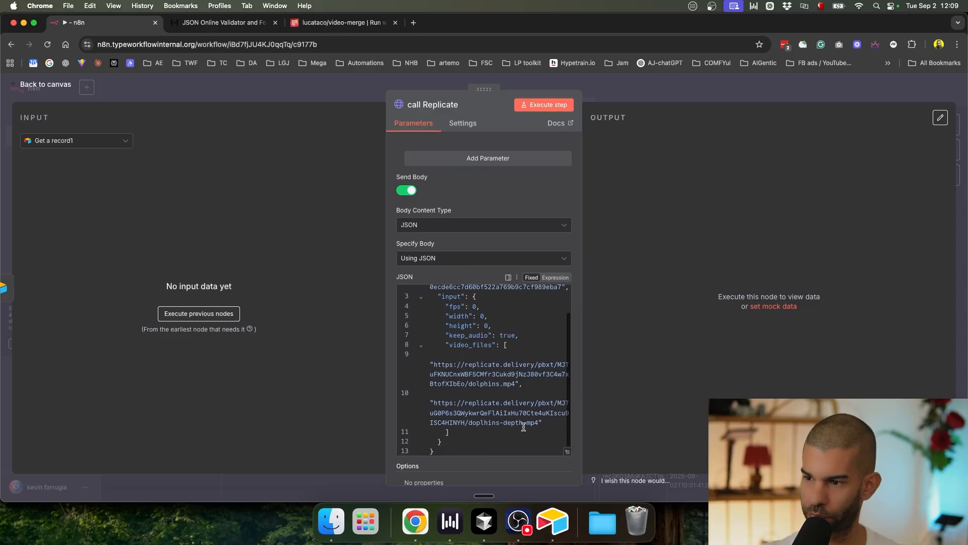
left_click(568, 451)
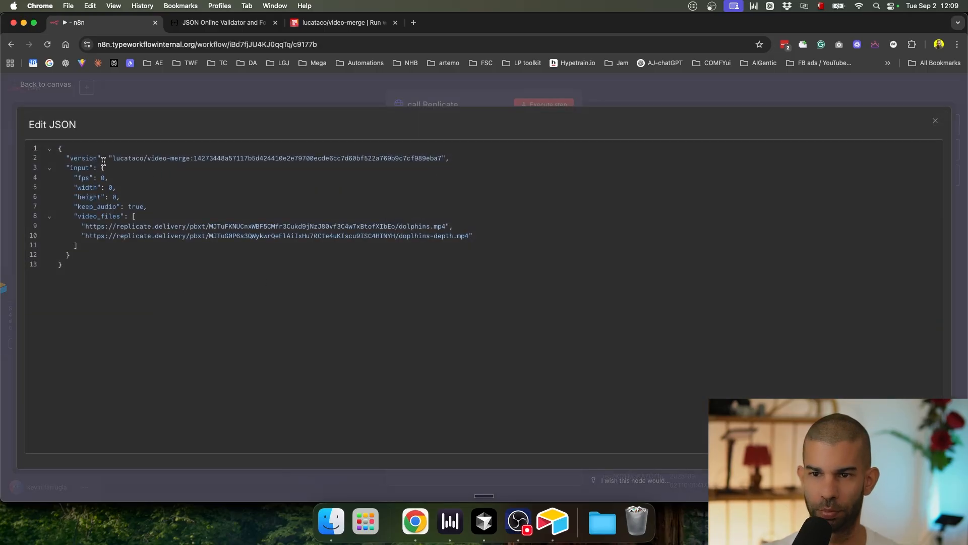
scroll(113, 187, "up", 3)
left_click_drag(68, 224, 226, 258)
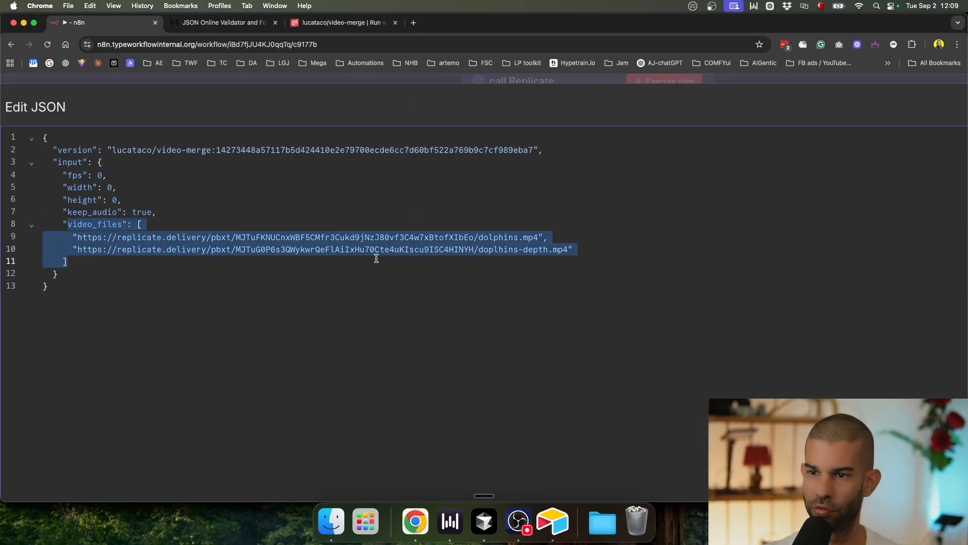
left_click(346, 251)
left_click(720, 83)
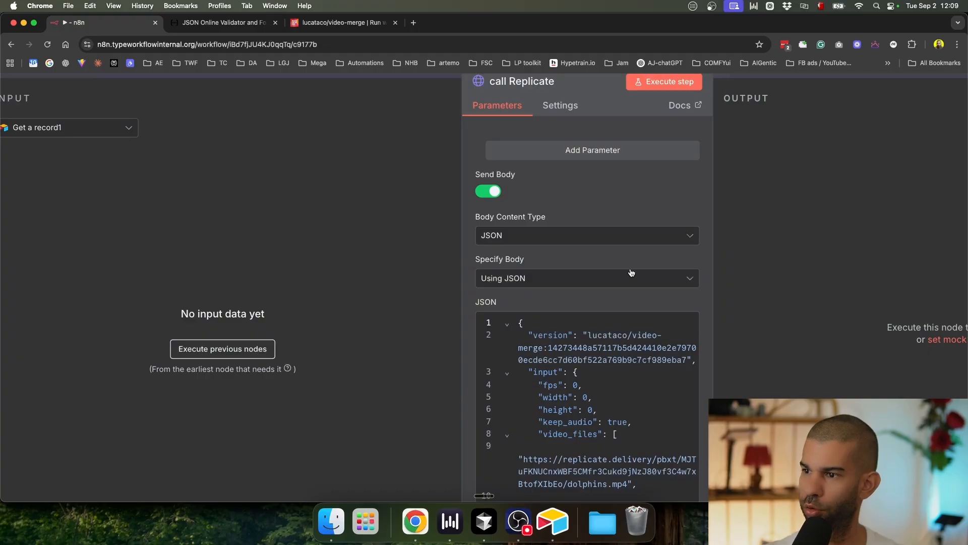
Step: Switch the call Replicate JSON body to an expression, close the node, and save
left_click(678, 305)
left_click(676, 305)
scroll(699, 237, "down", 5)
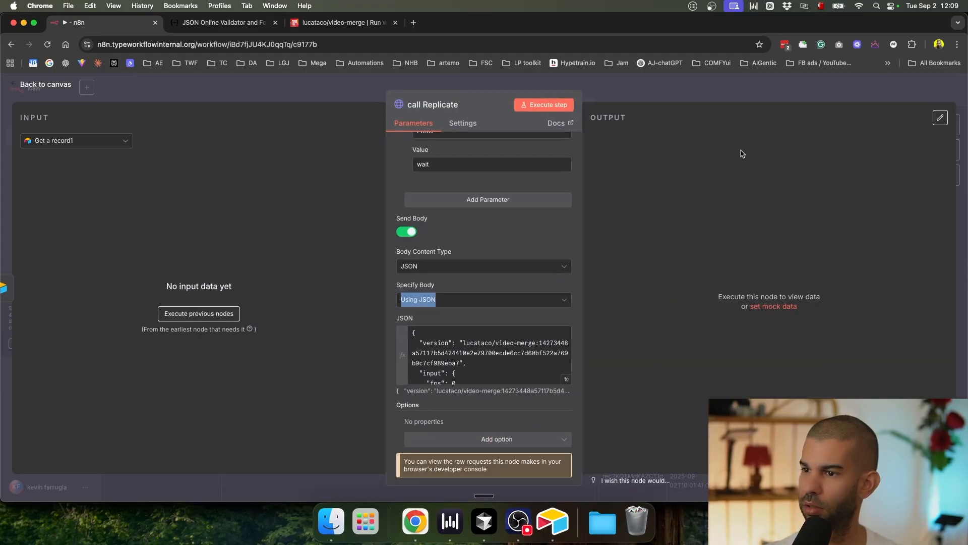
left_click(775, 89)
key("super+s")
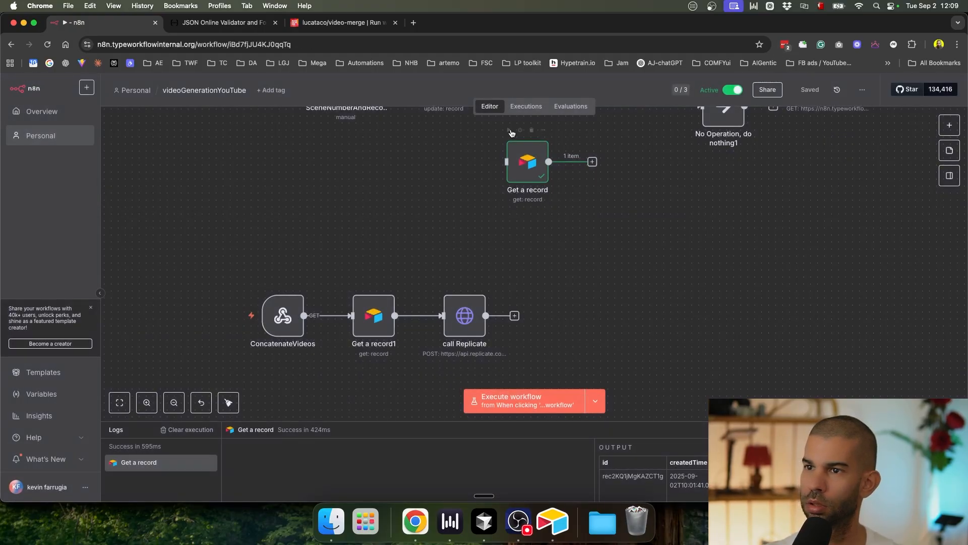
Step: Delete the unused Get a record node and save the workflow
left_click_drag(727, 196, 764, 303)
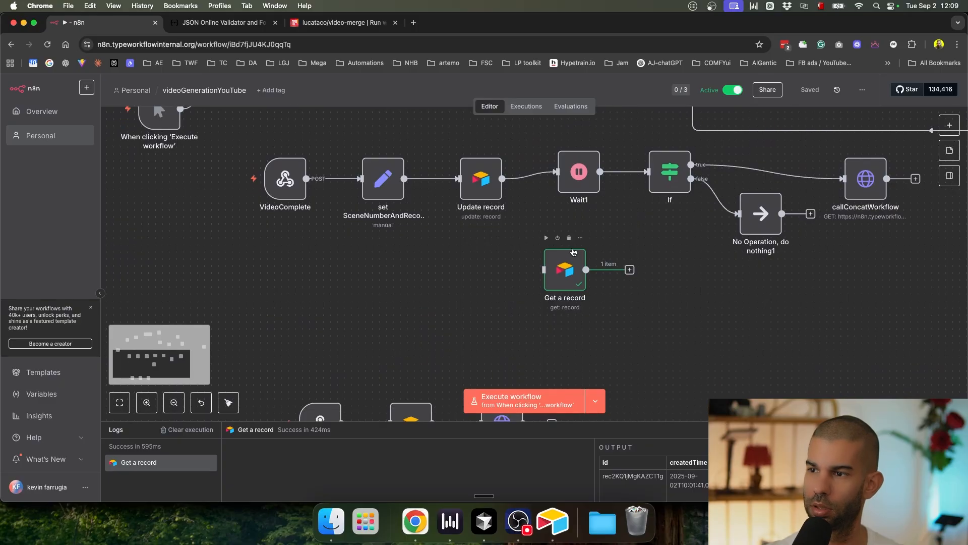
left_click(572, 241)
key("super+s")
Step: Inspect the failed 12:05:43 execution's Update record 'Unknown field name' error
left_click(526, 106)
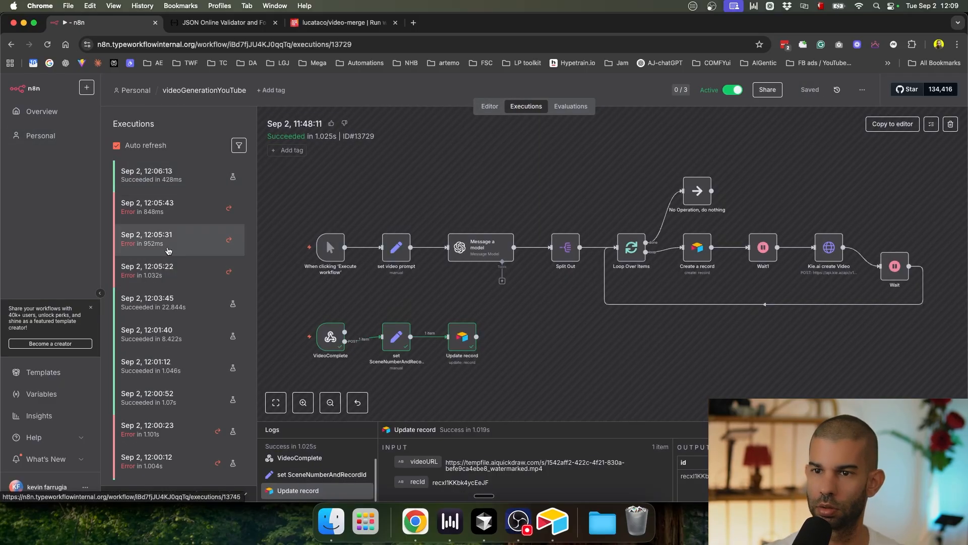
left_click(179, 214)
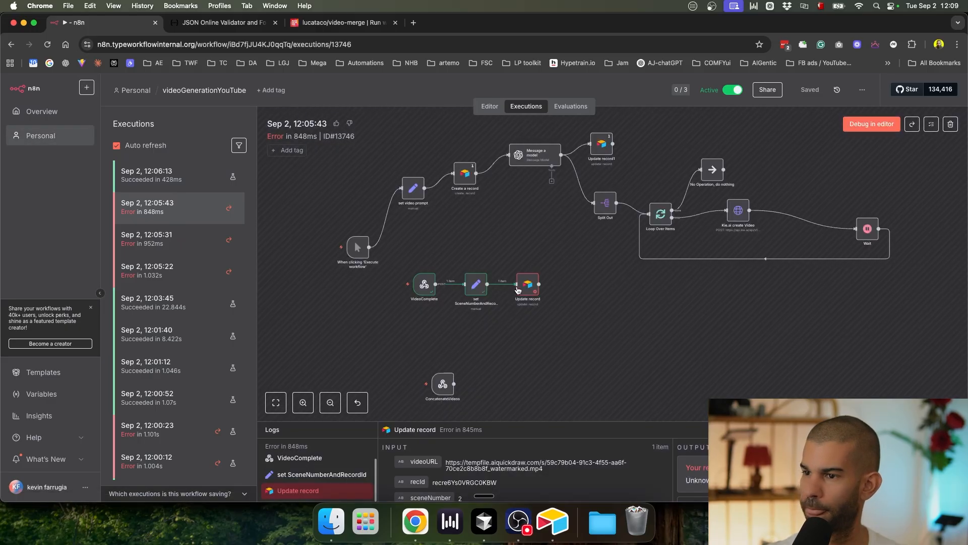
scroll(522, 288, "up", 5)
scroll(525, 291, "down", 3)
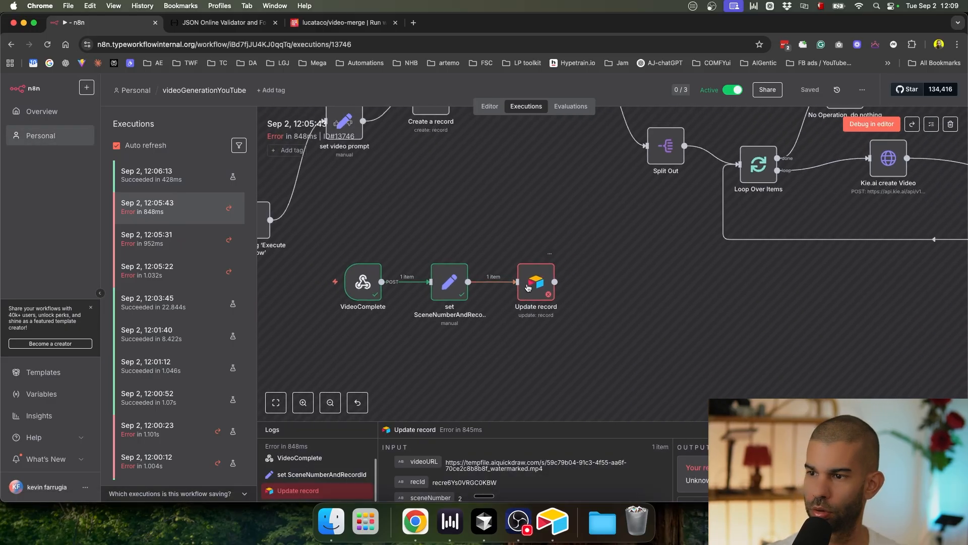
double_click(528, 287)
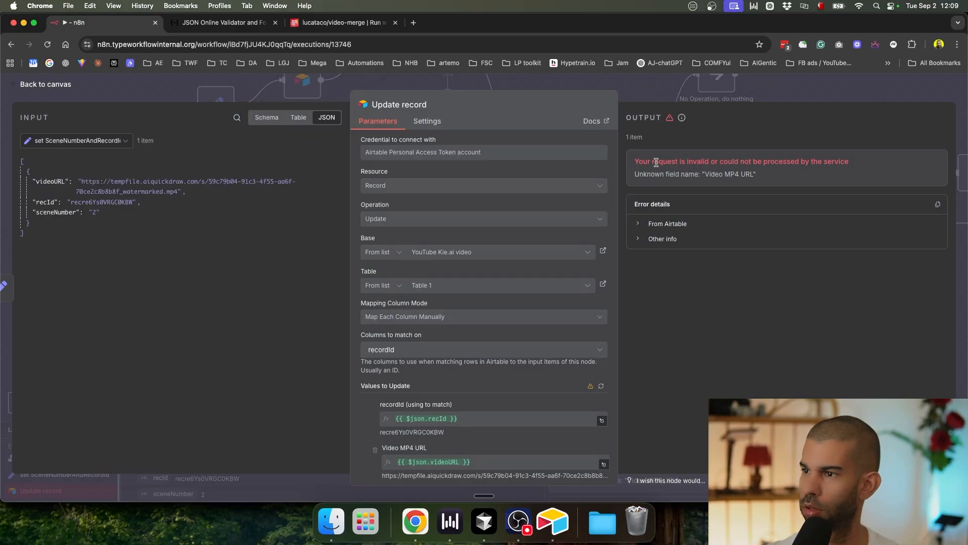
left_click_drag(657, 162, 740, 171)
scroll(499, 285, "down", 3)
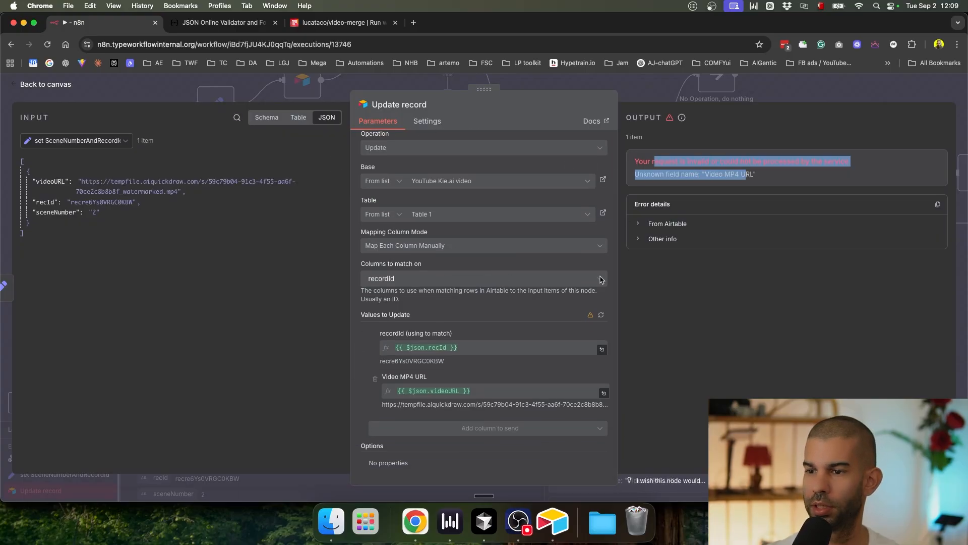
left_click(767, 97)
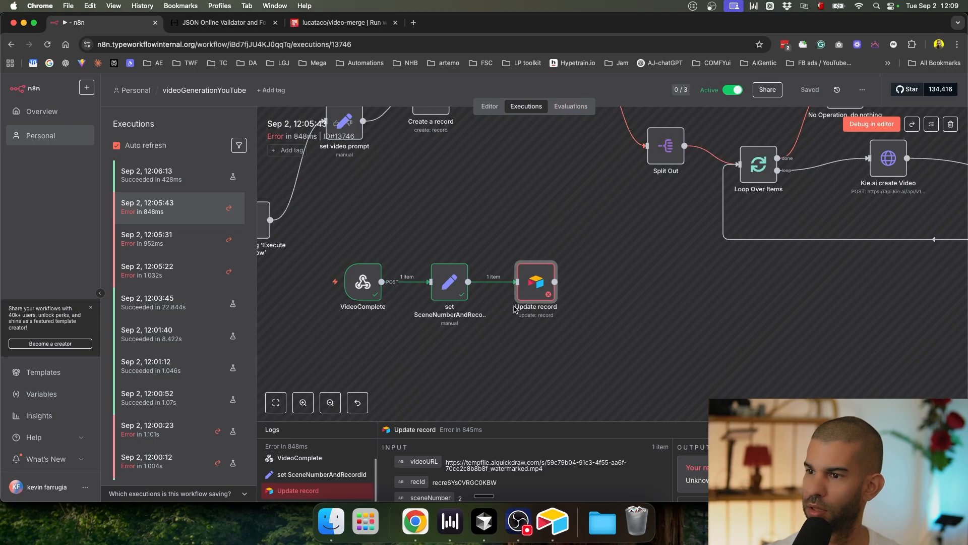
Step: Load the failed 12:05:43 run into the editor and view the ConcatenateVideos row
left_click(868, 128)
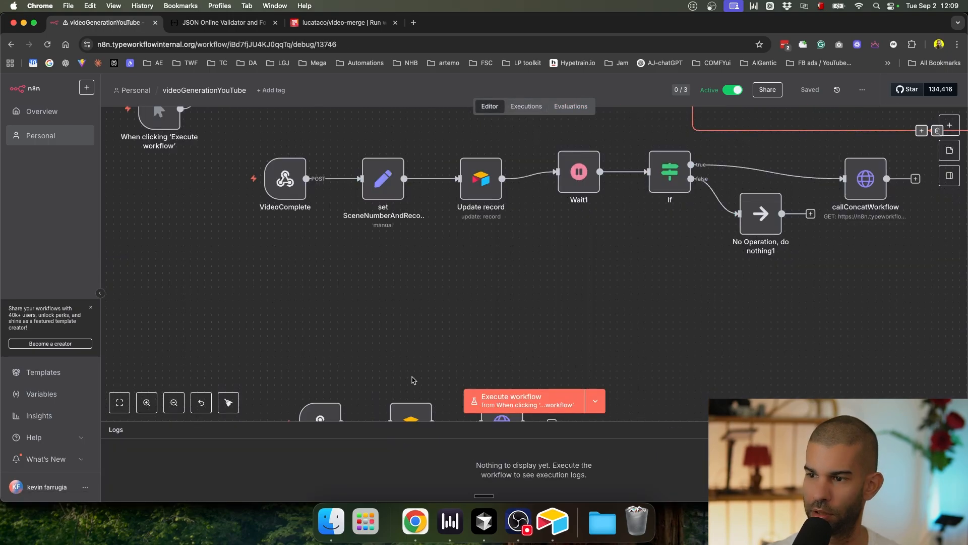
left_click_drag(597, 337, 543, 154)
scroll(514, 171, "up", 5)
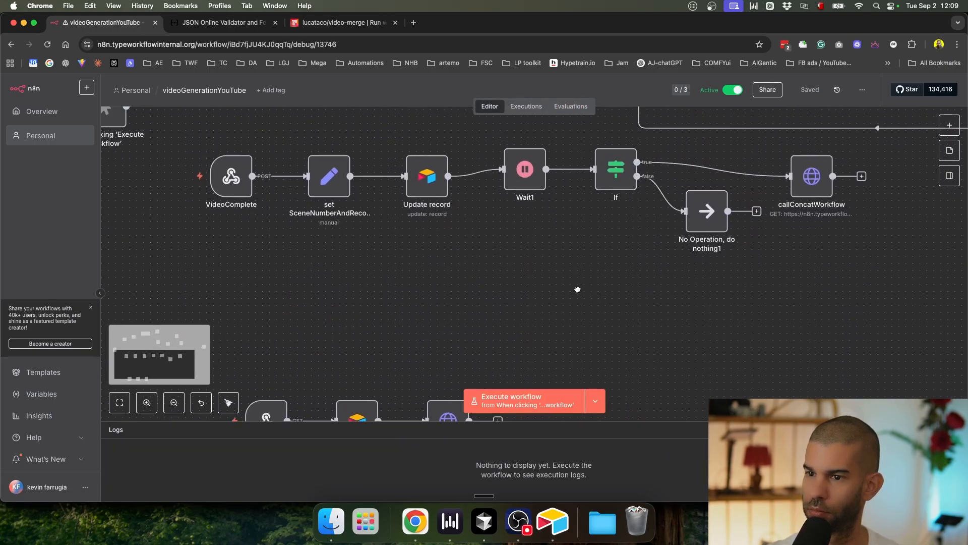
scroll(424, 305, "up", 3)
scroll(424, 305, "down", 5)
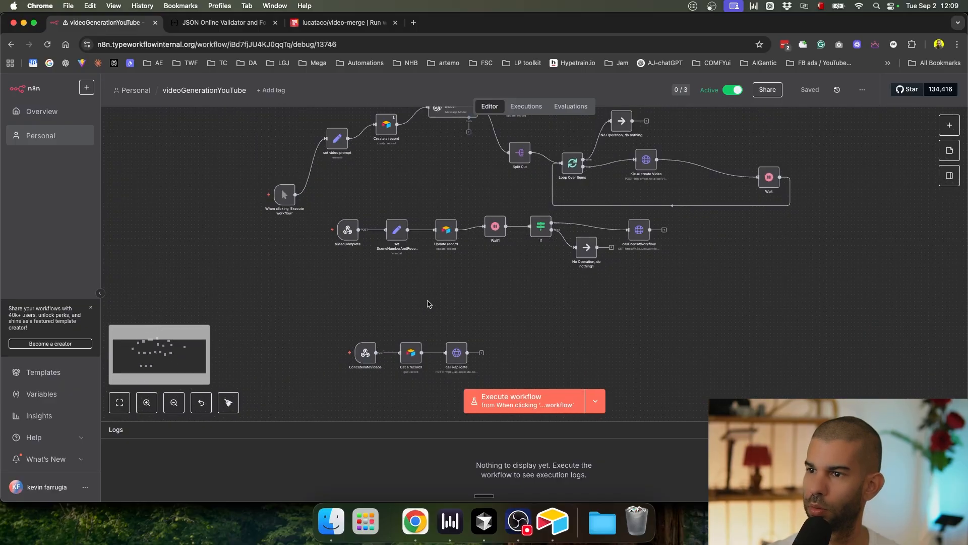
left_click(538, 111)
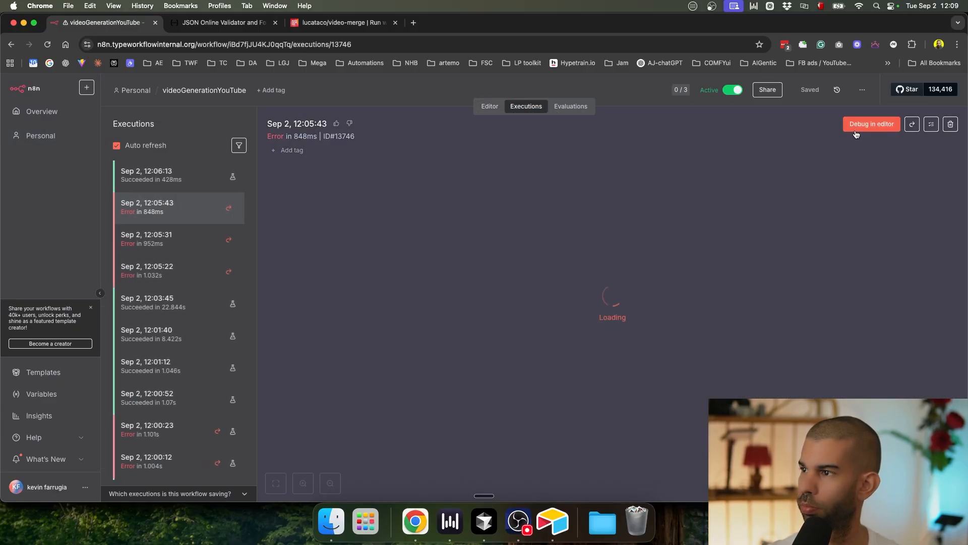
left_click(856, 130)
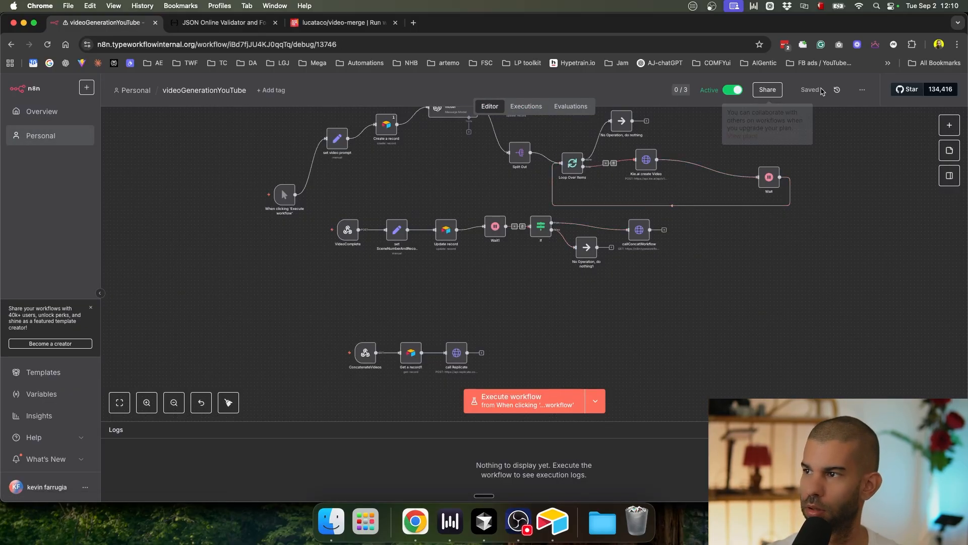
left_click(524, 106)
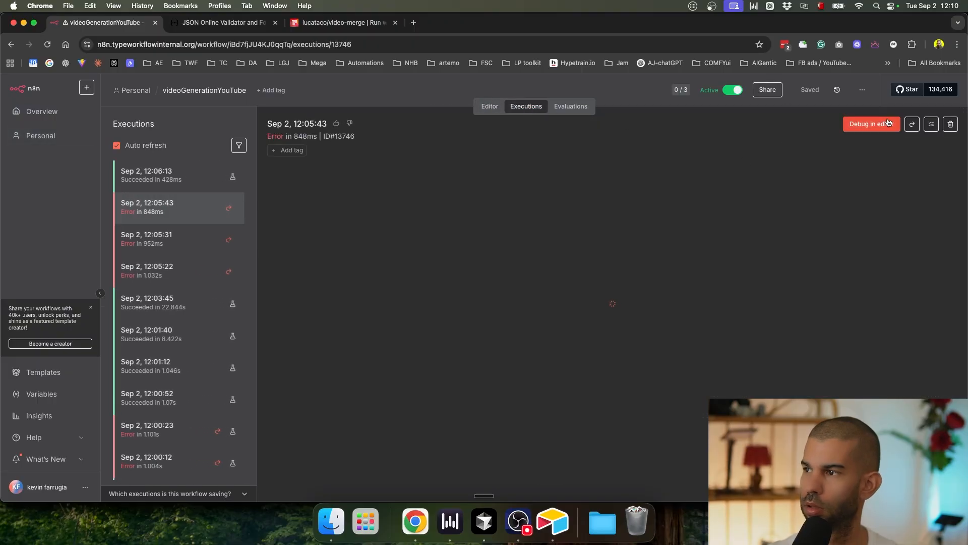
left_click(873, 125)
Step: Select the 12:05:31 execution and load it into the editor for debugging
scroll(406, 244, "up", 5)
scroll(502, 226, "down", 6)
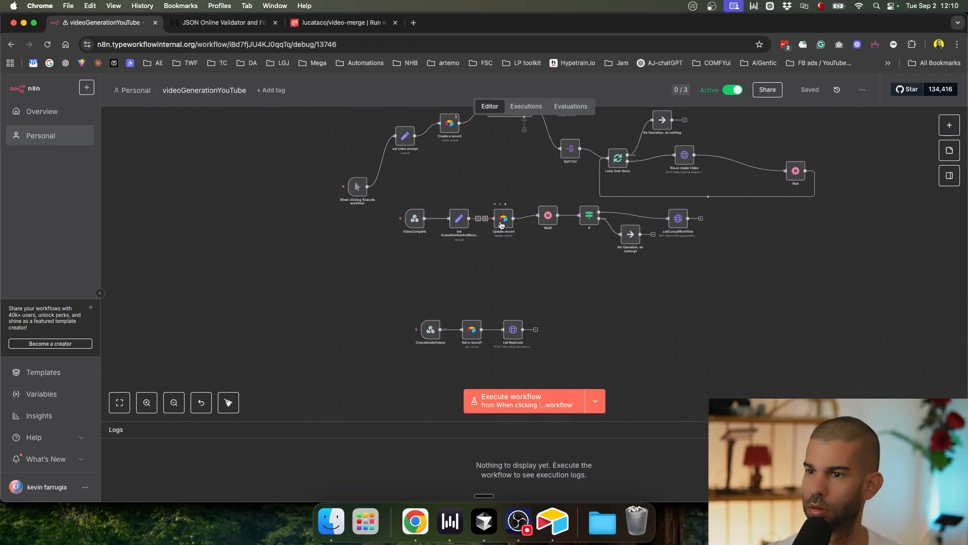
left_click(523, 107)
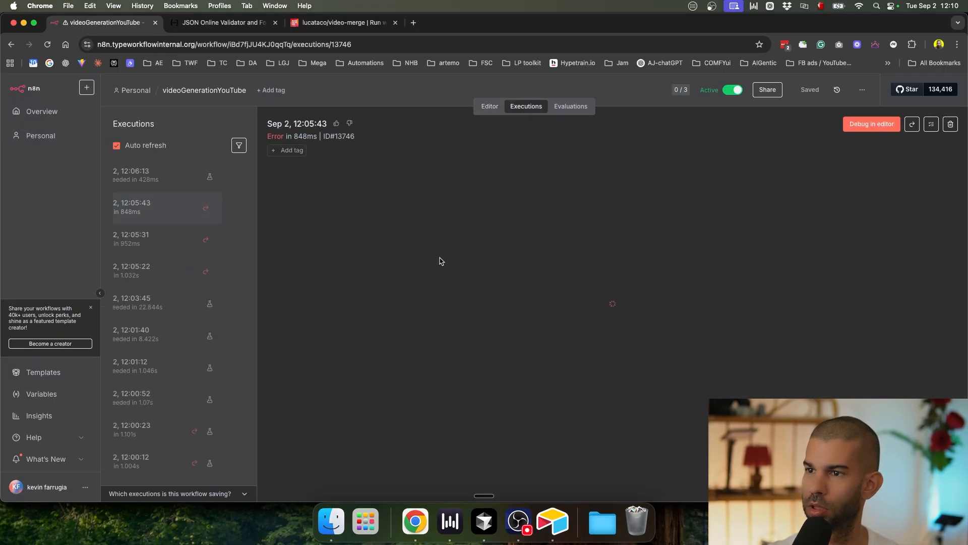
left_click(202, 241)
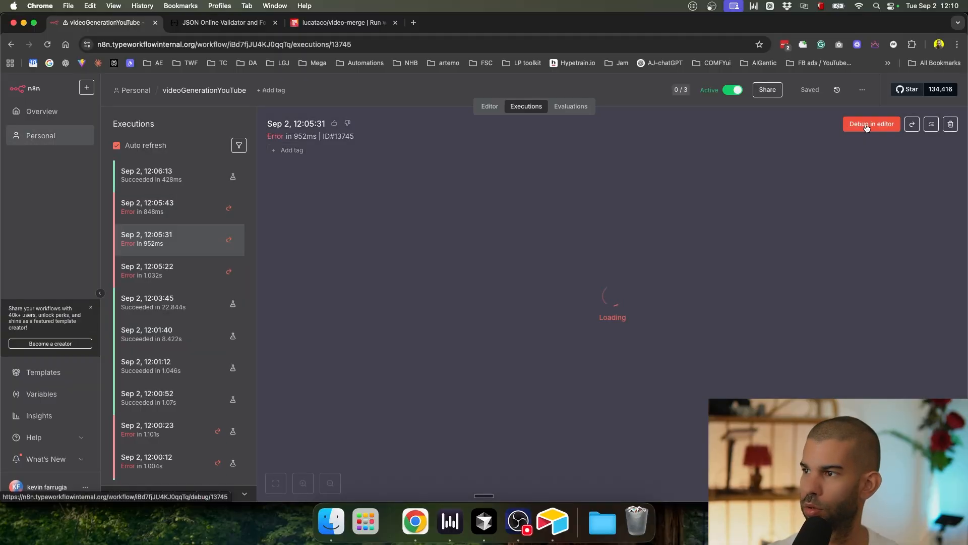
left_click(872, 126)
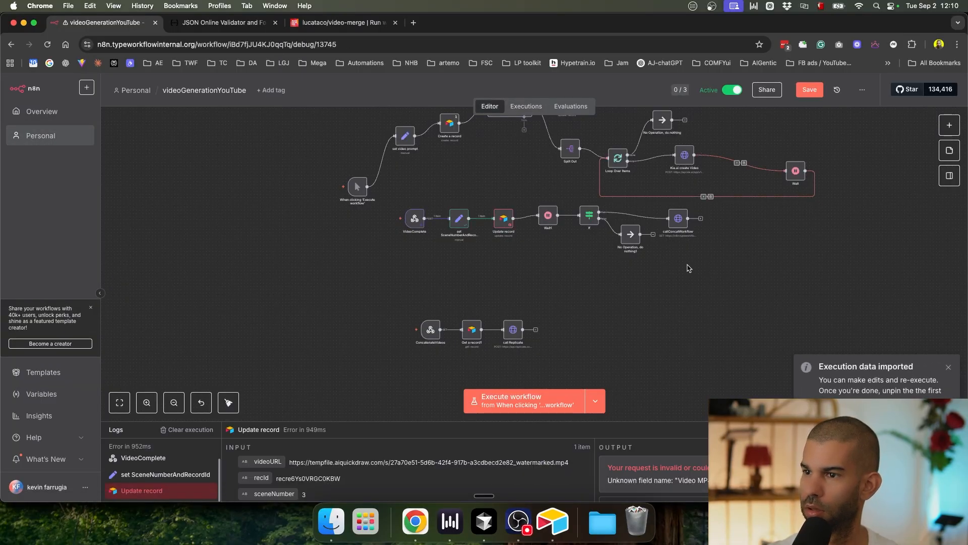
Step: Review Update record's Values to Update columns, then bring the whole workflow into view and save
scroll(511, 234, "up", 5)
double_click(487, 183)
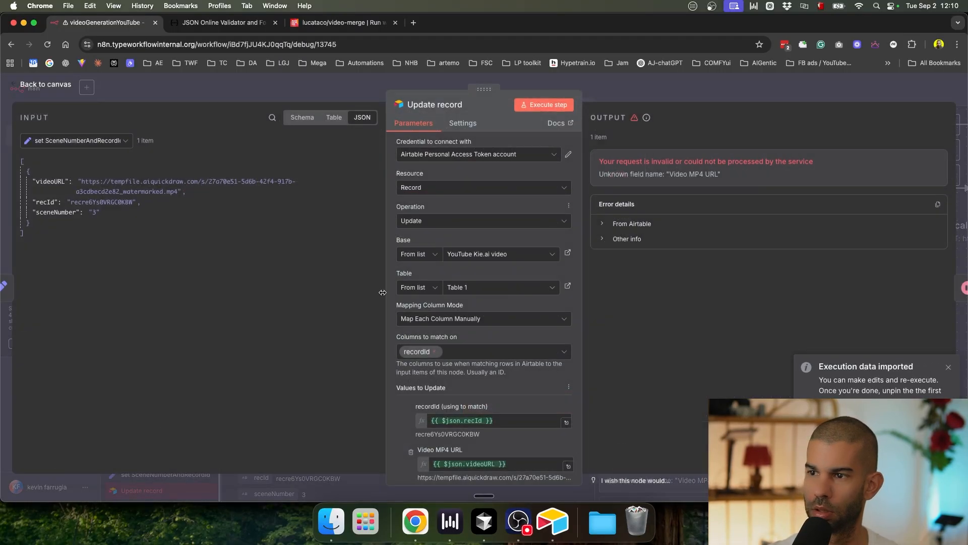
scroll(459, 310, "down", 3)
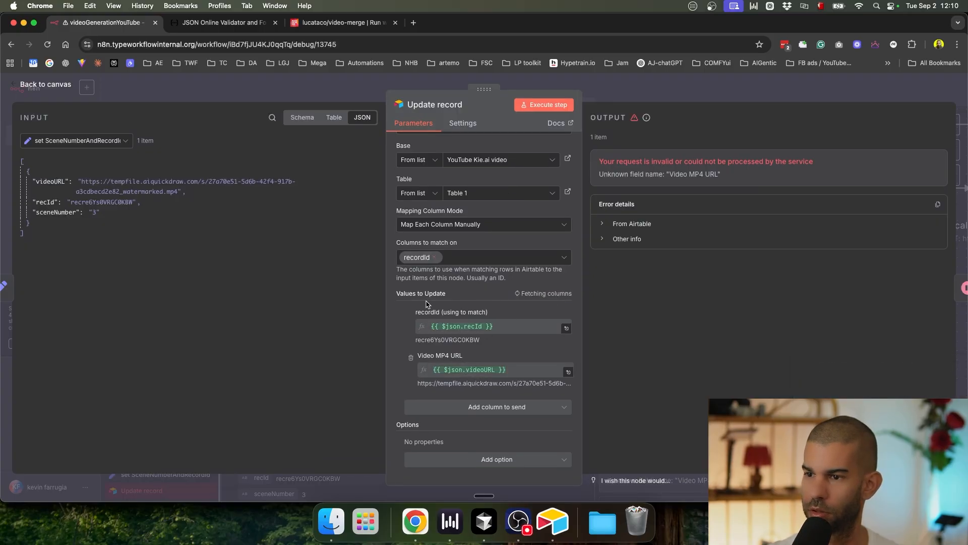
scroll(408, 367, "down", 5)
scroll(408, 368, "up", 2)
scroll(409, 368, "down", 5)
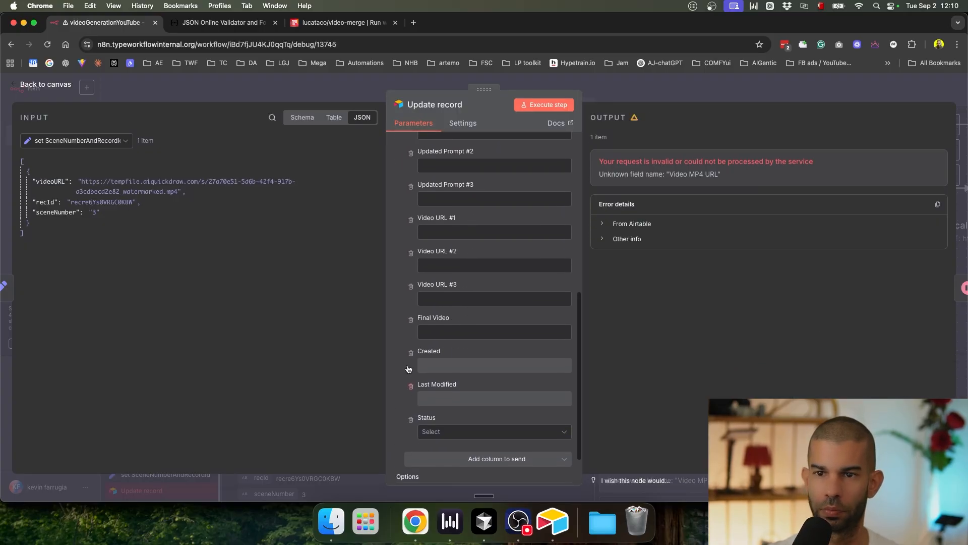
scroll(49, 213, "up", 5)
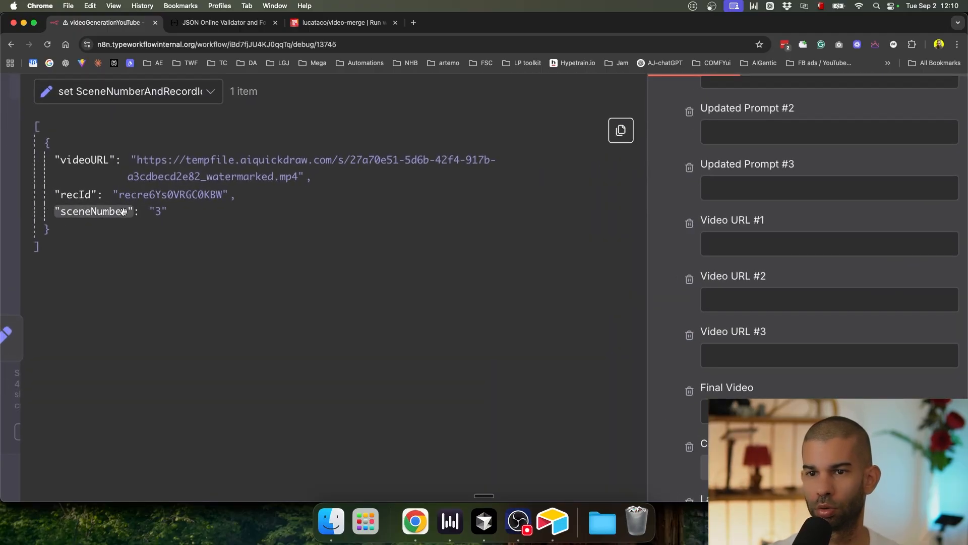
scroll(123, 211, "down", 5)
key("Escape")
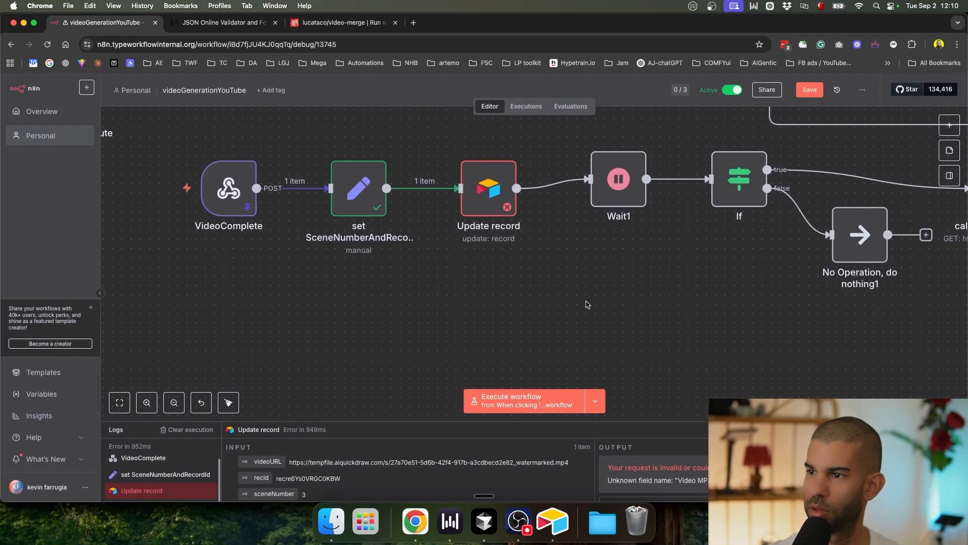
scroll(586, 303, "down", 5)
left_click_drag(646, 304, 545, 322)
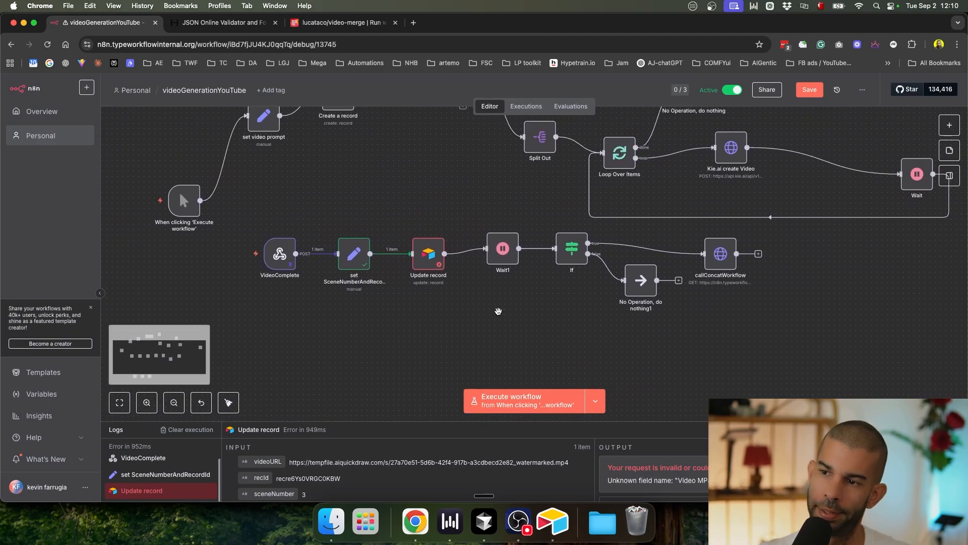
key("super+s")
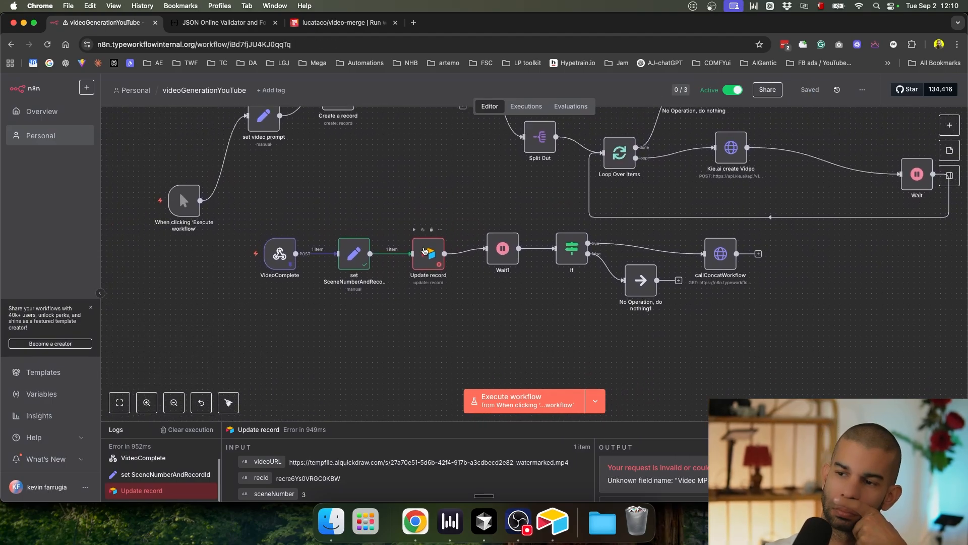
Step: Insert a Switch node before Update record
left_click(387, 255)
type("switch")
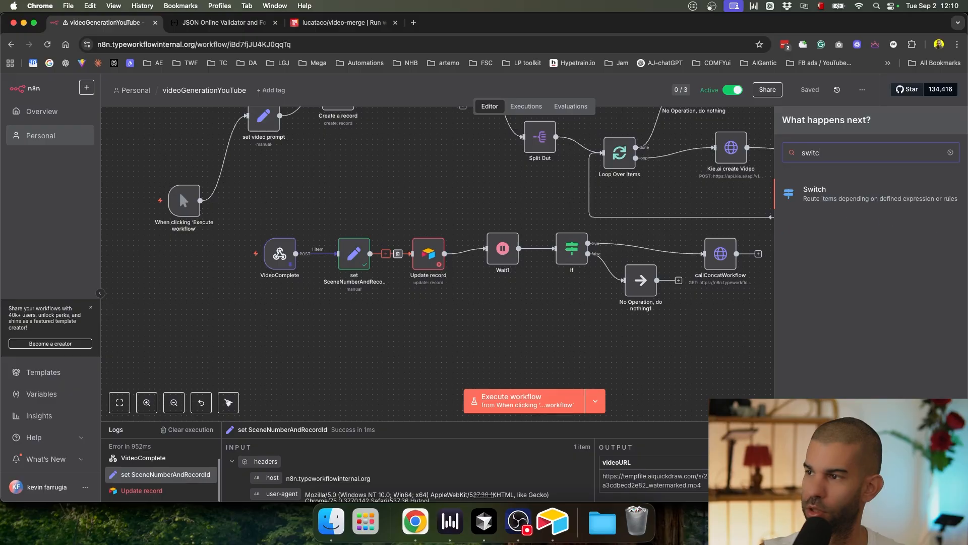
key("Return")
left_click(682, 91)
double_click(449, 207)
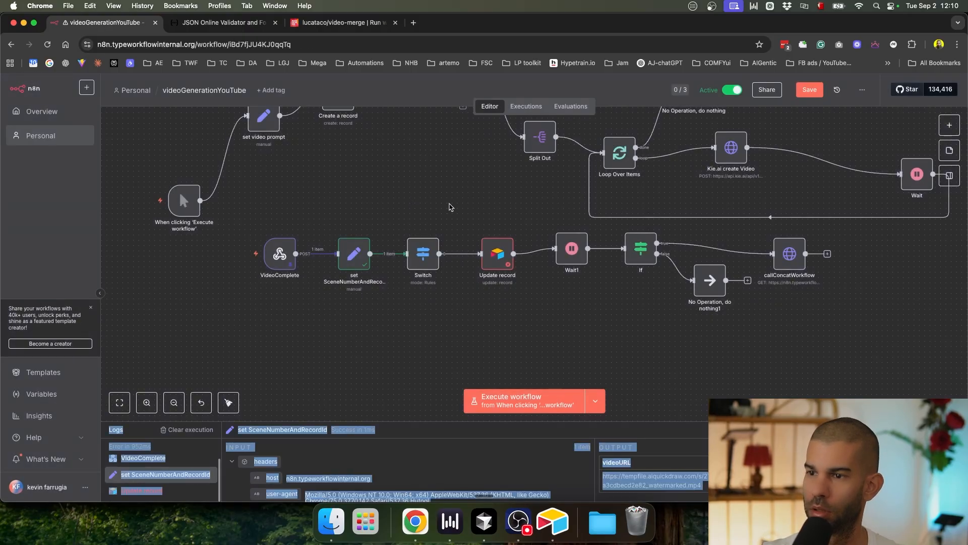
double_click(424, 254)
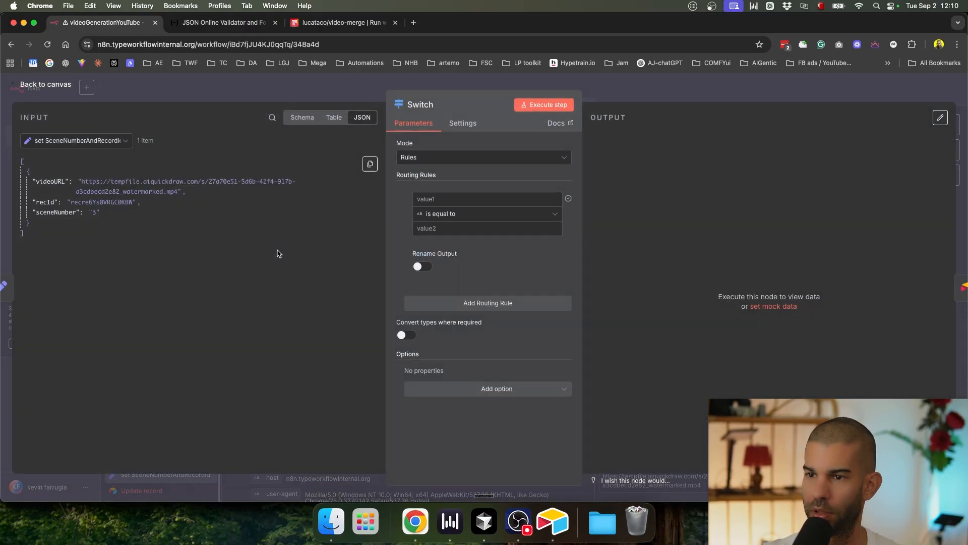
Step: Make the first Switch rule route sceneNumber equal to 1, with a renamed output
left_click_drag(45, 212, 441, 199)
left_click(417, 228)
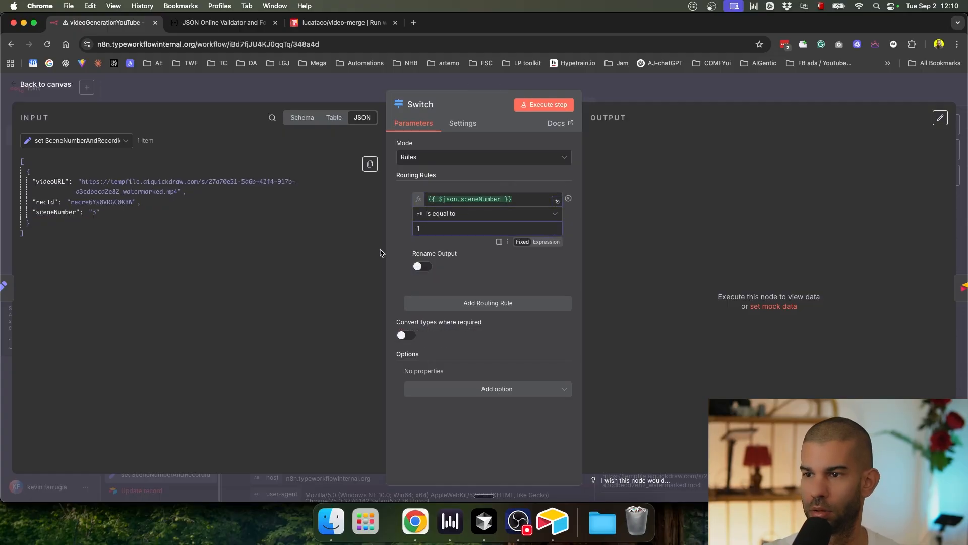
type("1")
left_click(421, 247)
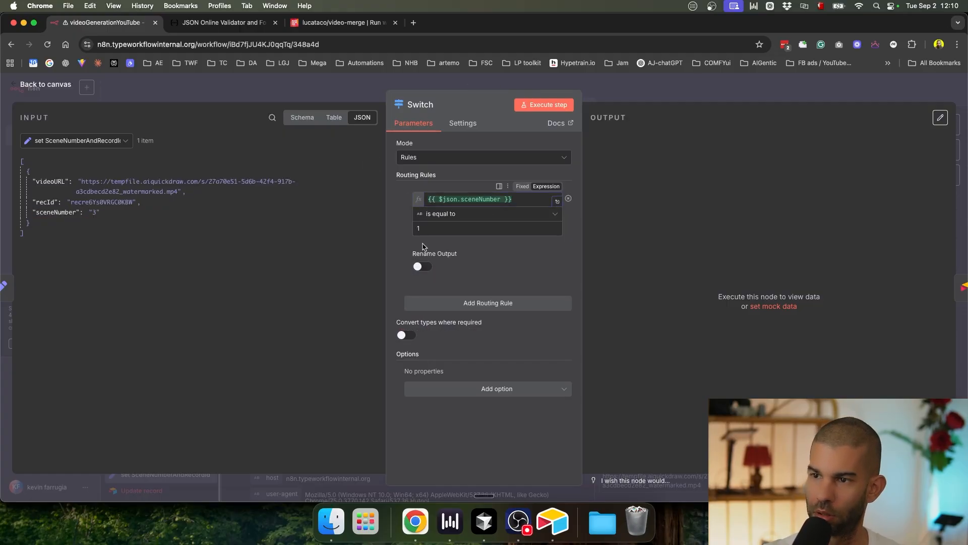
left_click(420, 266)
left_click(466, 198)
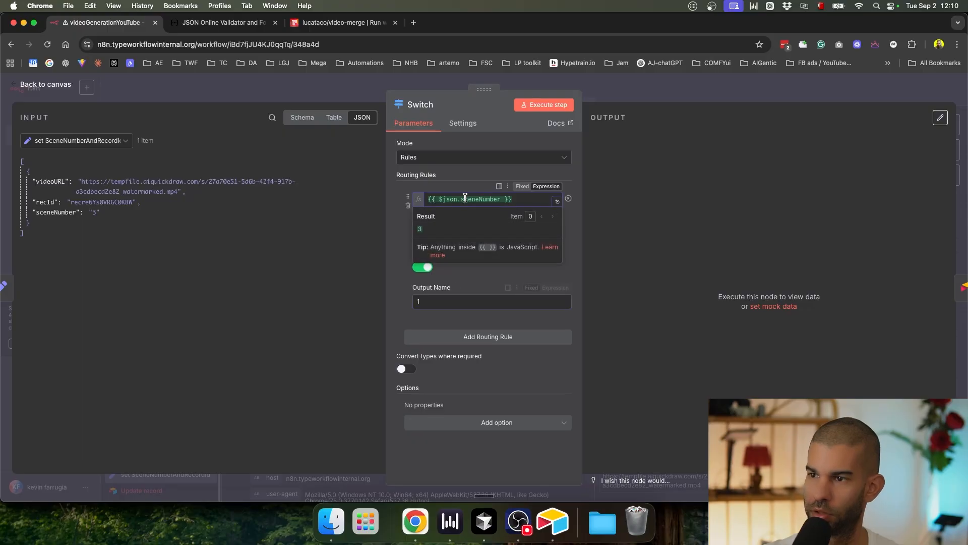
left_click(397, 235)
Step: Add second and third routing rules, giving the second the value 2
left_click(453, 339)
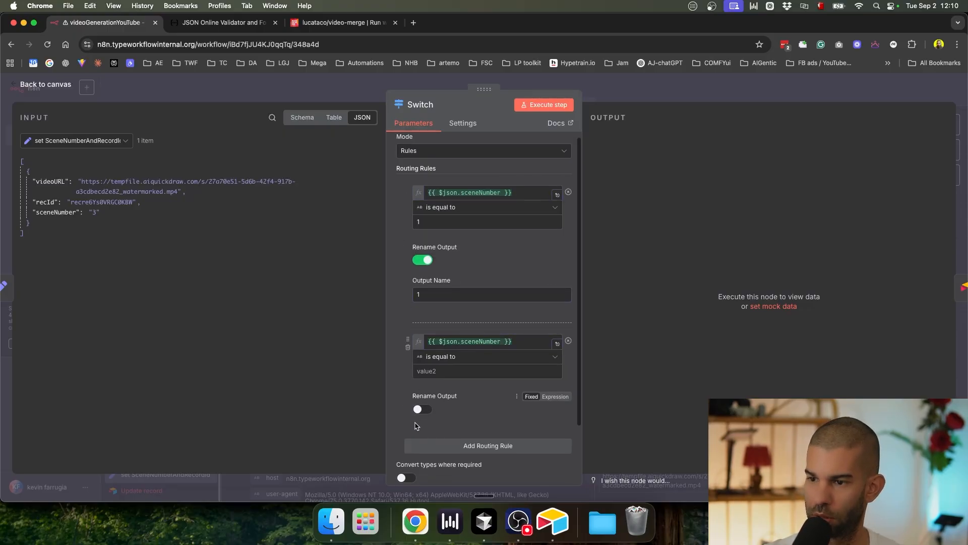
scroll(440, 378, "down", 2)
left_click(443, 374)
left_click(439, 385)
left_click(441, 299)
type("2")
scroll(462, 266, "up", 2)
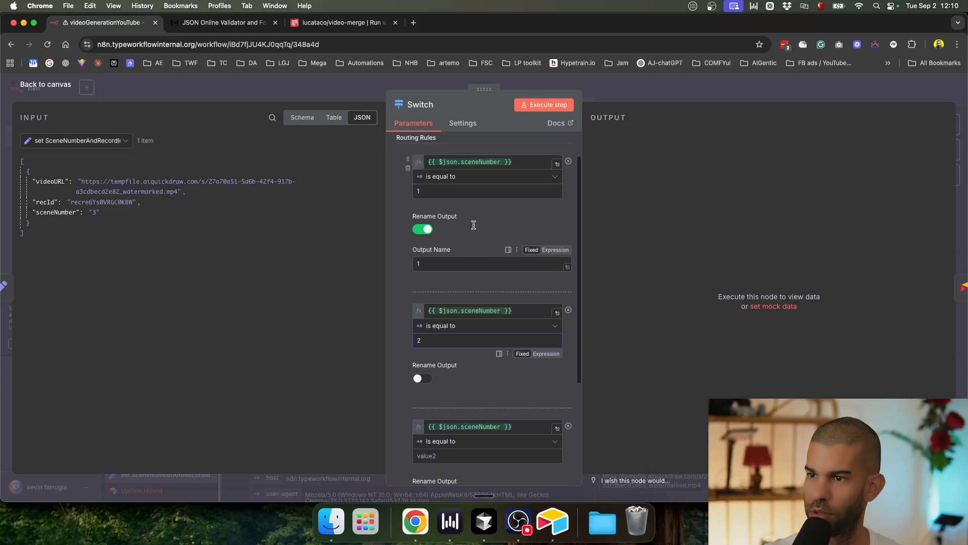
Step: Set all three rules to compare as numbers
left_click(484, 176)
mouse_move(477, 217)
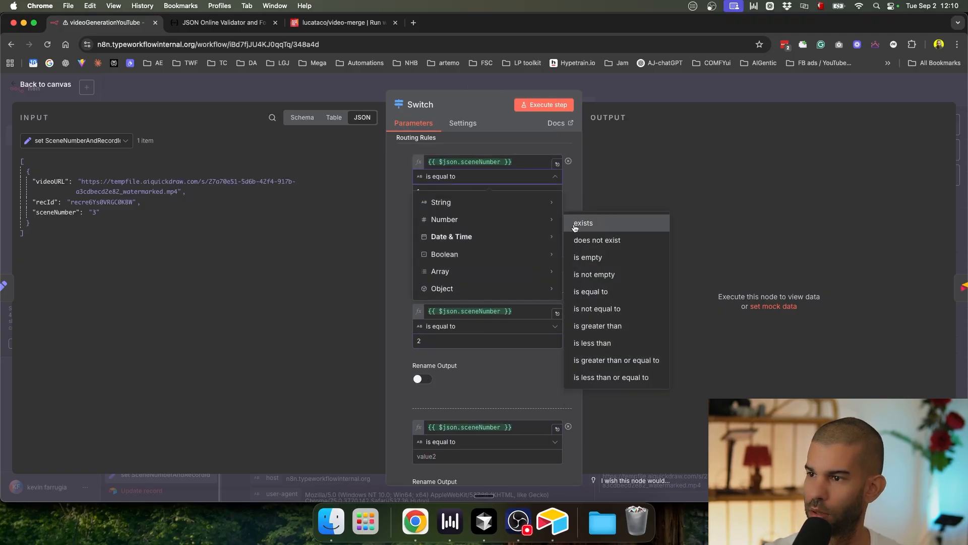
left_click(591, 291)
scroll(431, 211, "down", 2)
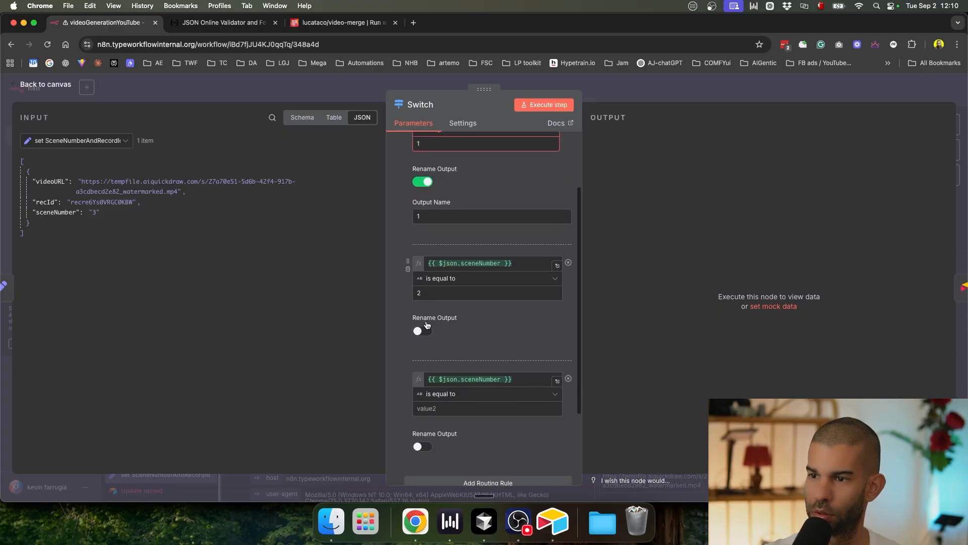
left_click(484, 259)
mouse_move(488, 303)
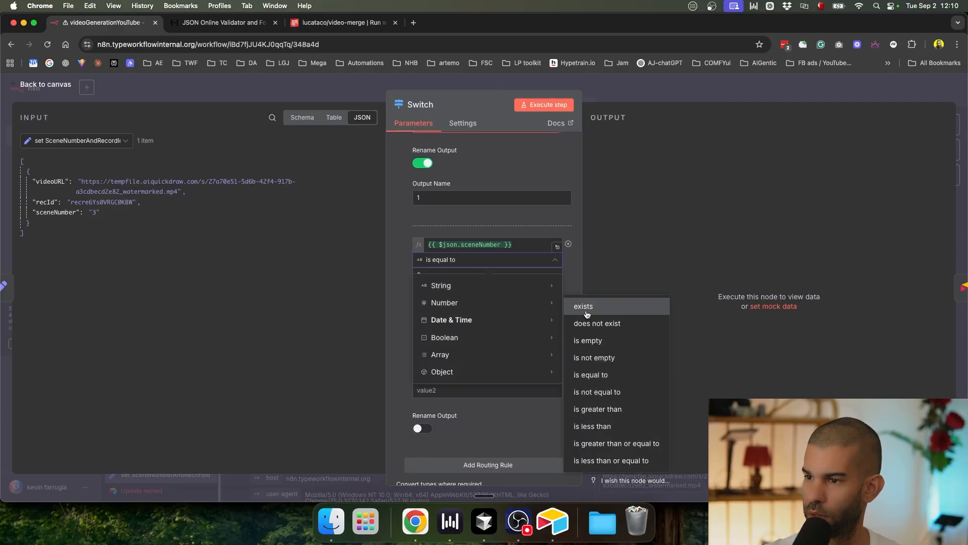
left_click(604, 377)
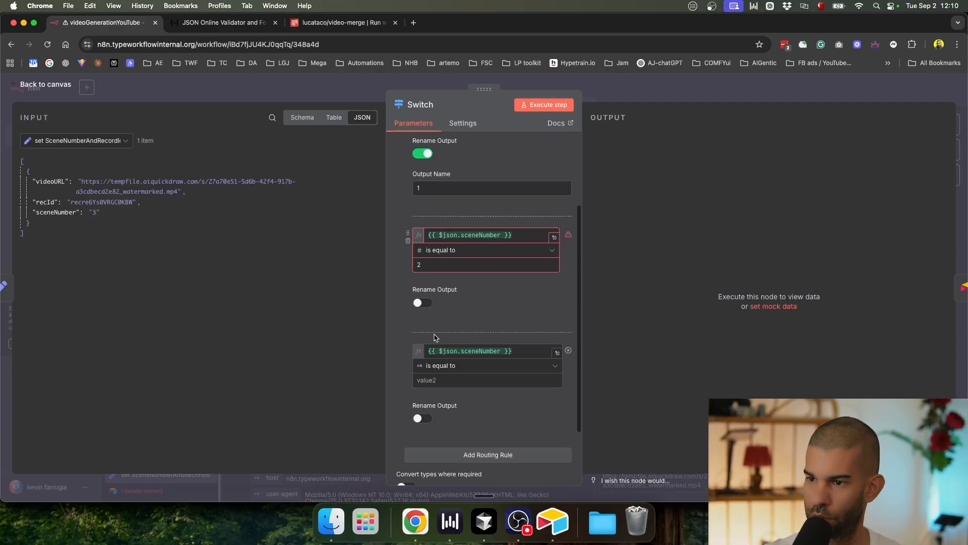
scroll(454, 318, "down", 2)
left_click(477, 294)
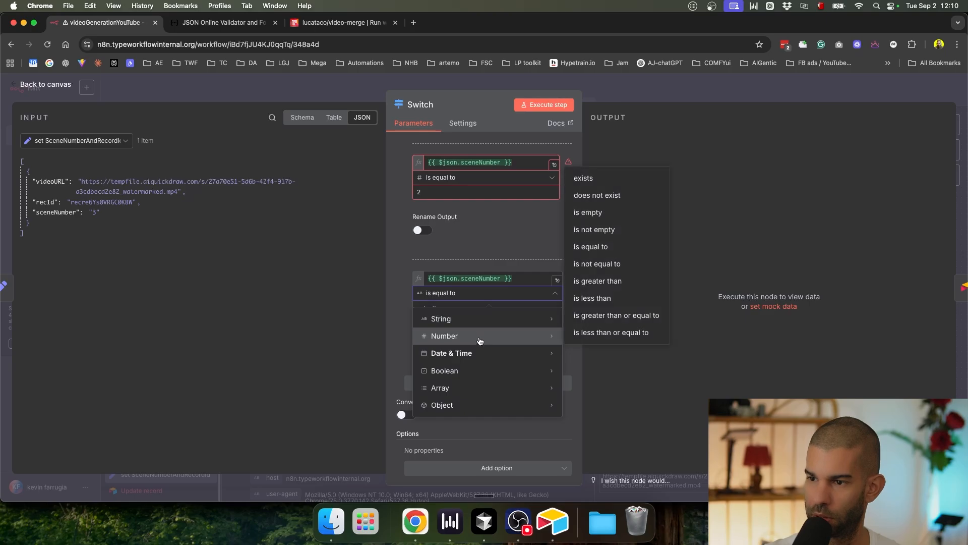
left_click(590, 247)
Step: Set the third rule's value and output name to 3, and the second output's name to 2
left_click(430, 344)
left_click(438, 380)
type("3")
left_click(441, 305)
type("3")
left_click(429, 196)
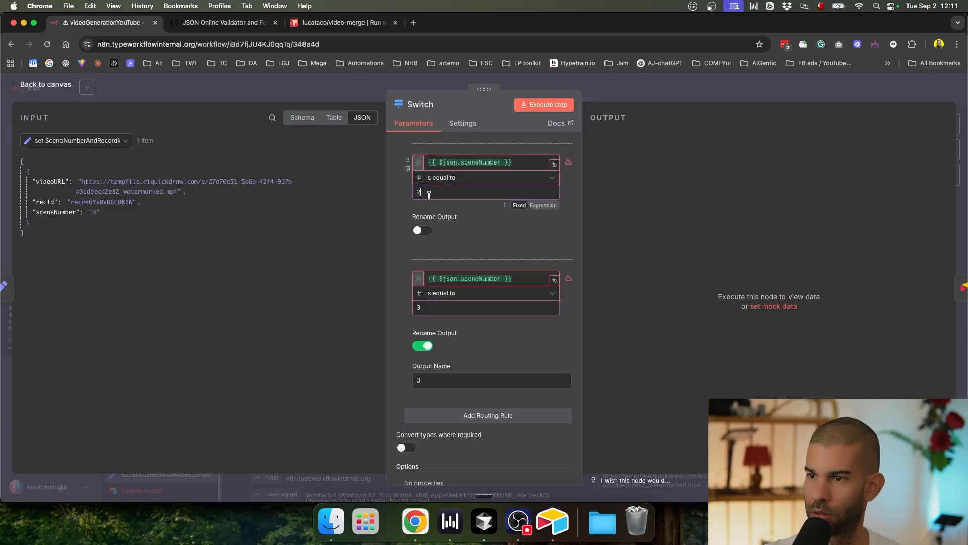
key("super+c")
left_click(429, 231)
left_click(449, 264)
key("super+v")
Step: Change the first rule's comparison to a string type
scroll(555, 152, "up", 5)
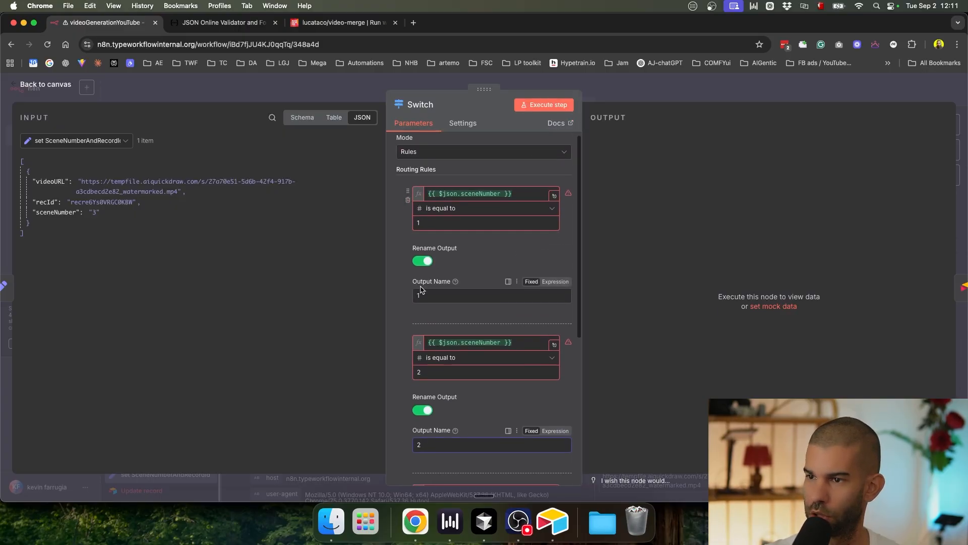
scroll(403, 236, "down", 3)
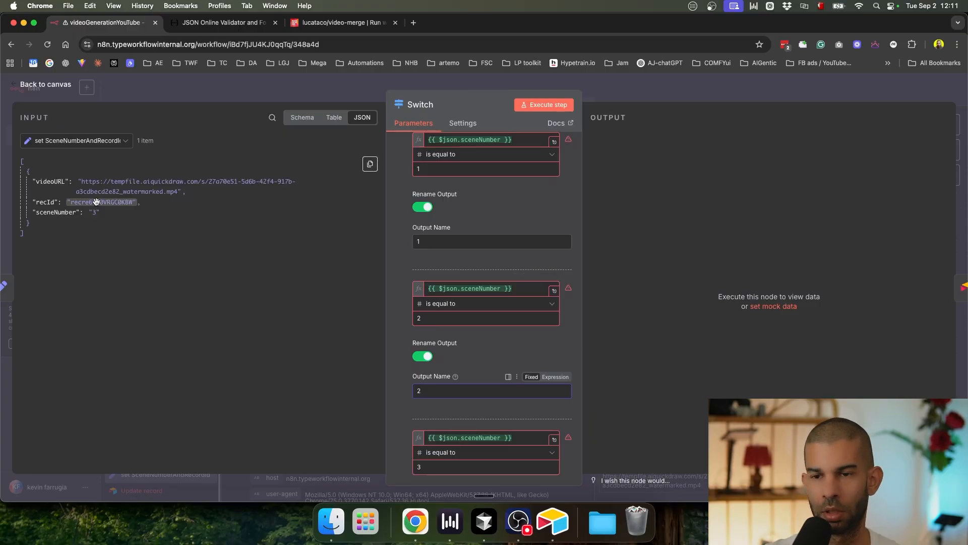
scroll(76, 225, "up", 3)
scroll(97, 220, "up", 5)
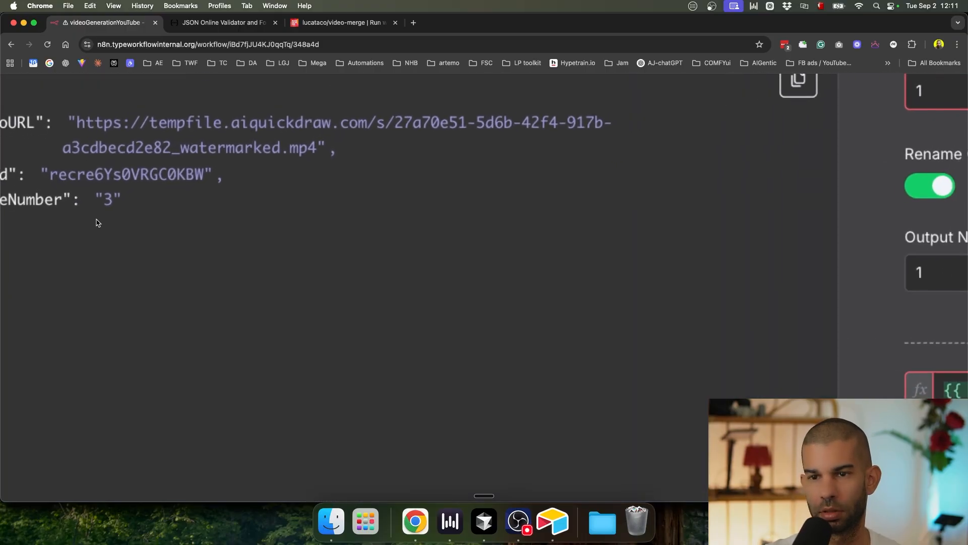
scroll(97, 223, "down", 3)
scroll(112, 180, "down", 5)
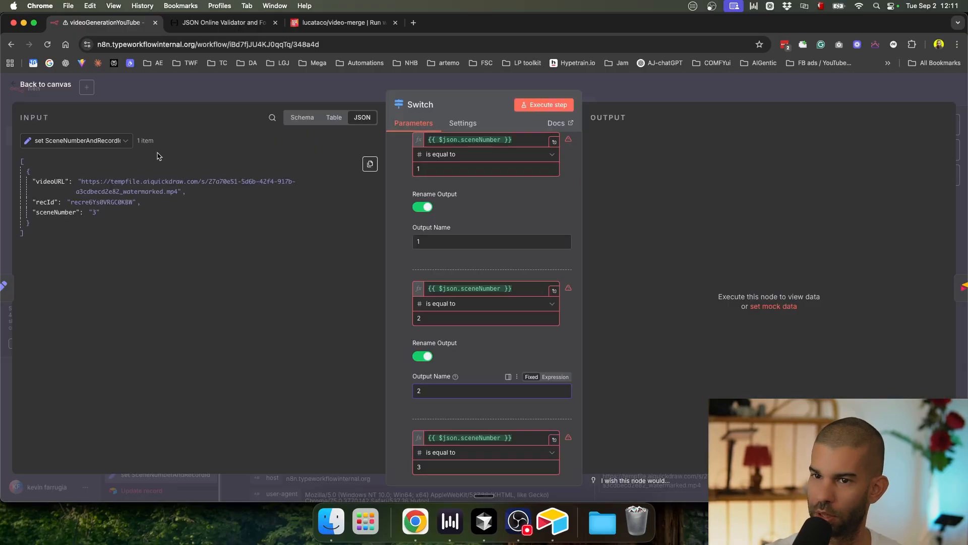
scroll(460, 182, "up", 3)
left_click(484, 213)
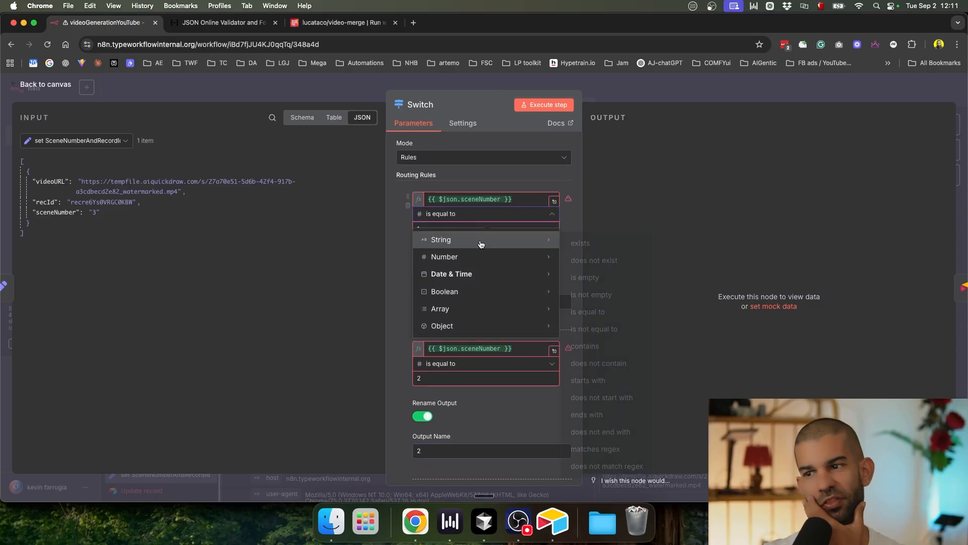
mouse_move(565, 241)
left_click(588, 312)
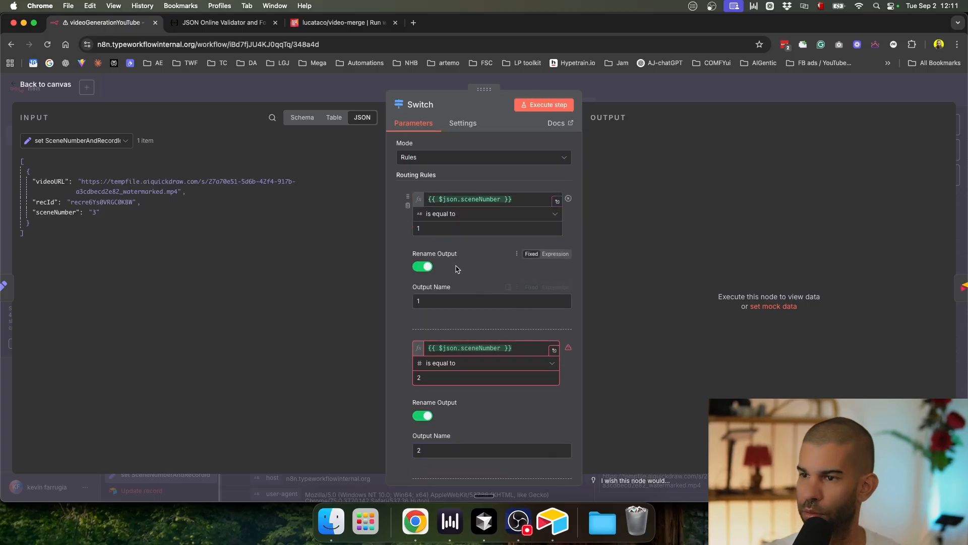
Step: Change the second and third rules to String is equal to, then close the Switch editor
left_click(448, 364)
mouse_move(477, 388)
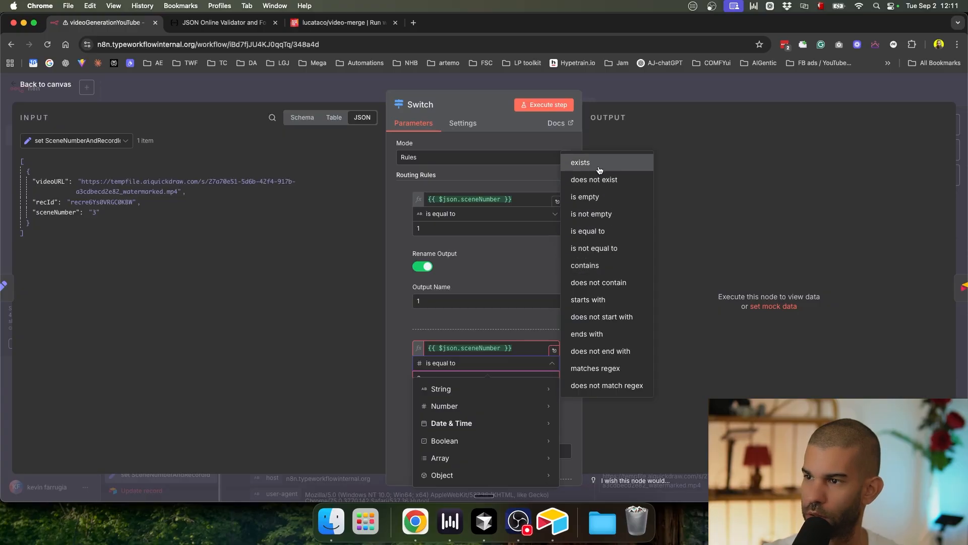
mouse_move(560, 403)
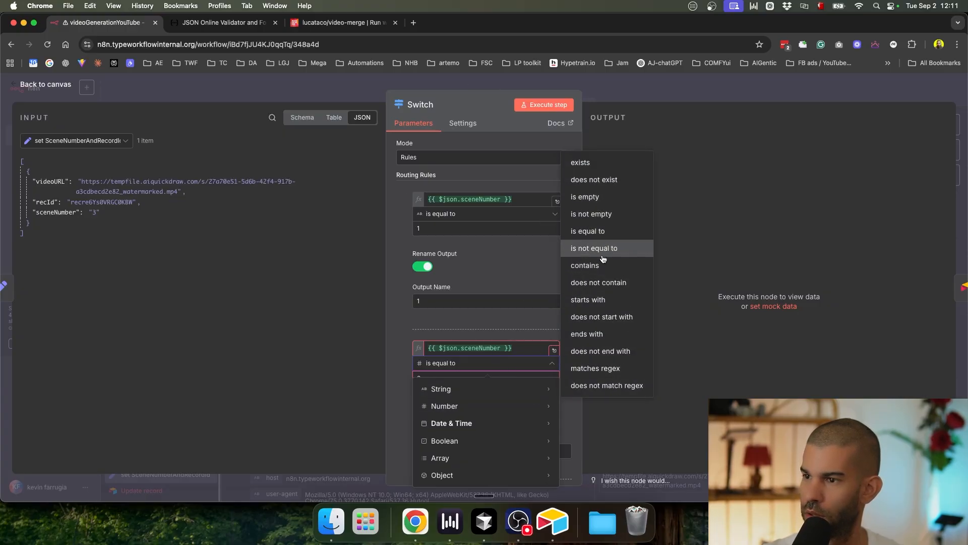
left_click(596, 238)
scroll(486, 384, "down", 5)
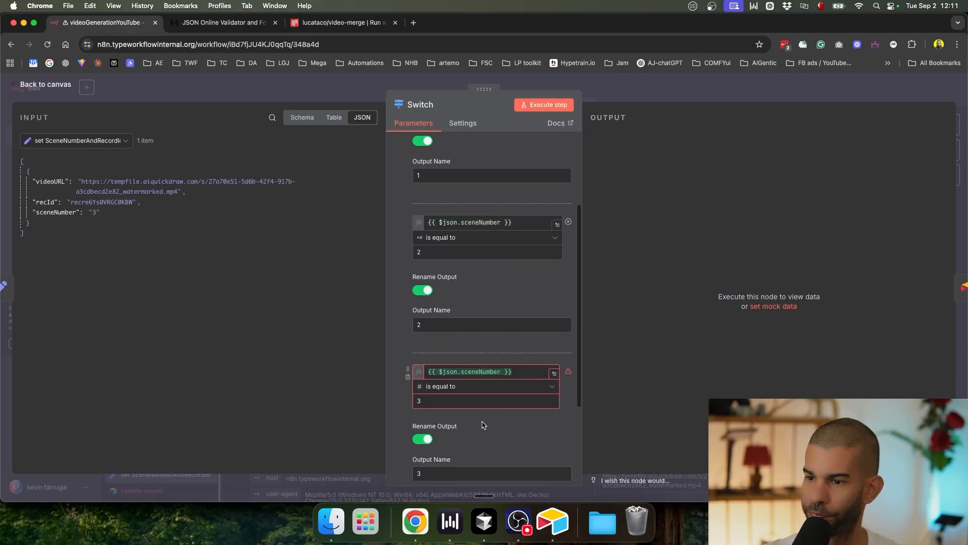
left_click(463, 389)
mouse_move(505, 274)
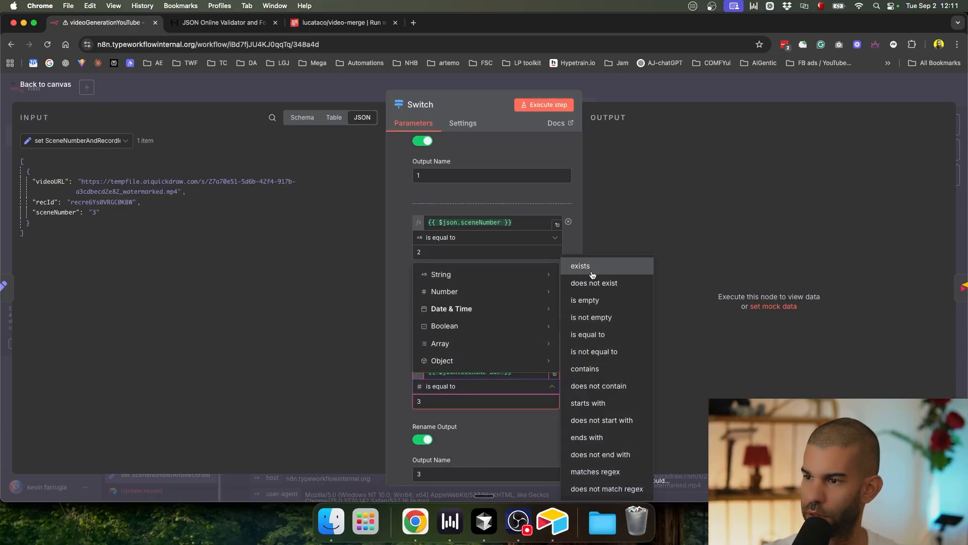
left_click(588, 334)
scroll(449, 373, "down", 3)
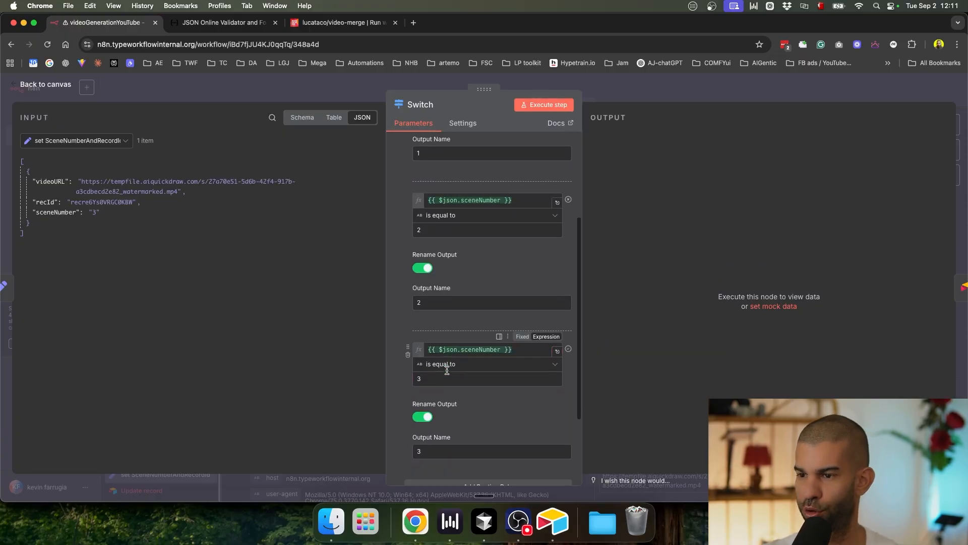
key("Escape")
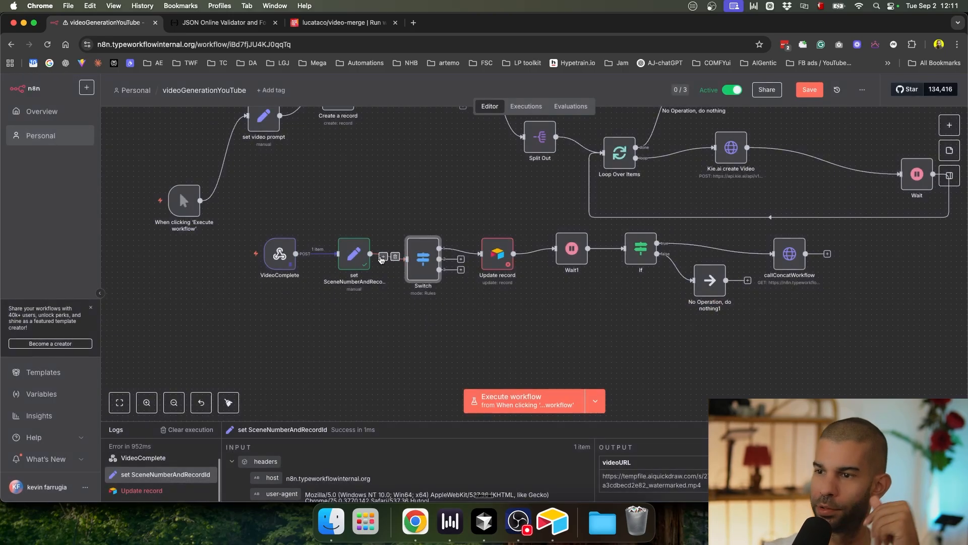
Step: Inspect the Update record node's error and settings
scroll(377, 259, "up", 5)
left_click(590, 178)
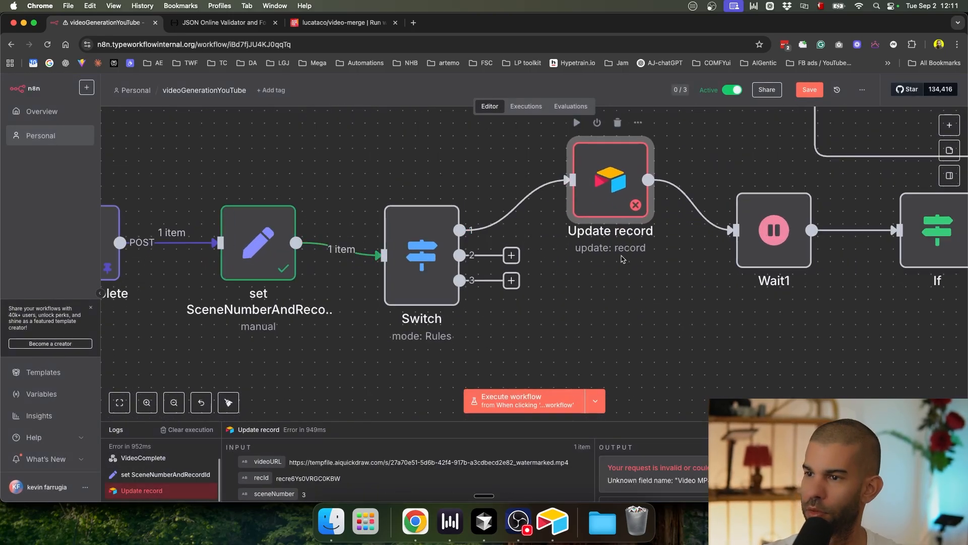
left_click(639, 279)
scroll(614, 295, "down", 5)
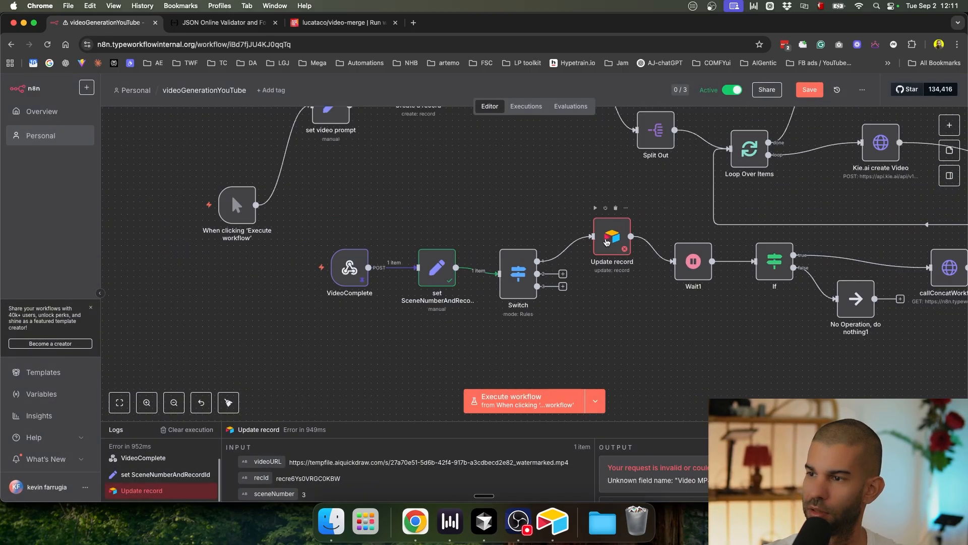
double_click(607, 242)
scroll(422, 334, "down", 5)
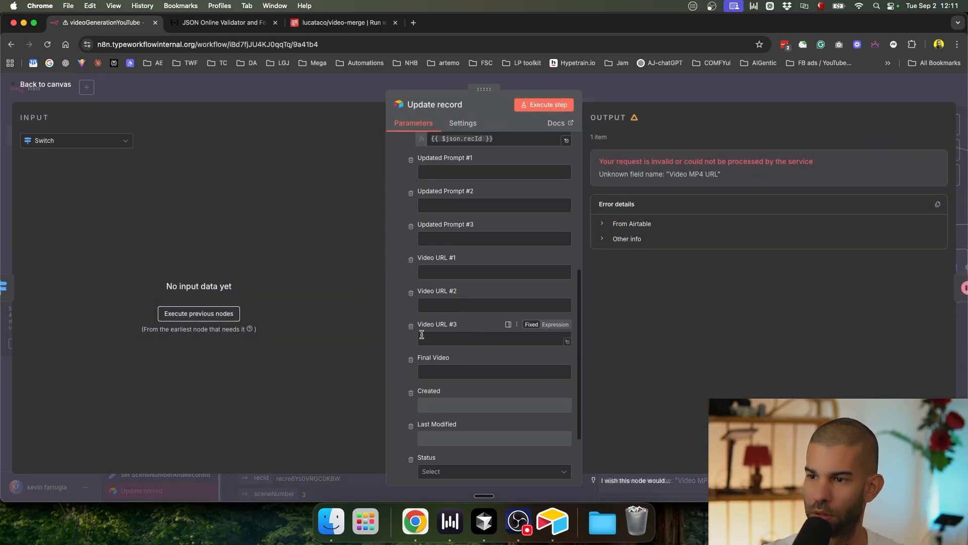
scroll(479, 222, "up", 5)
key("Escape")
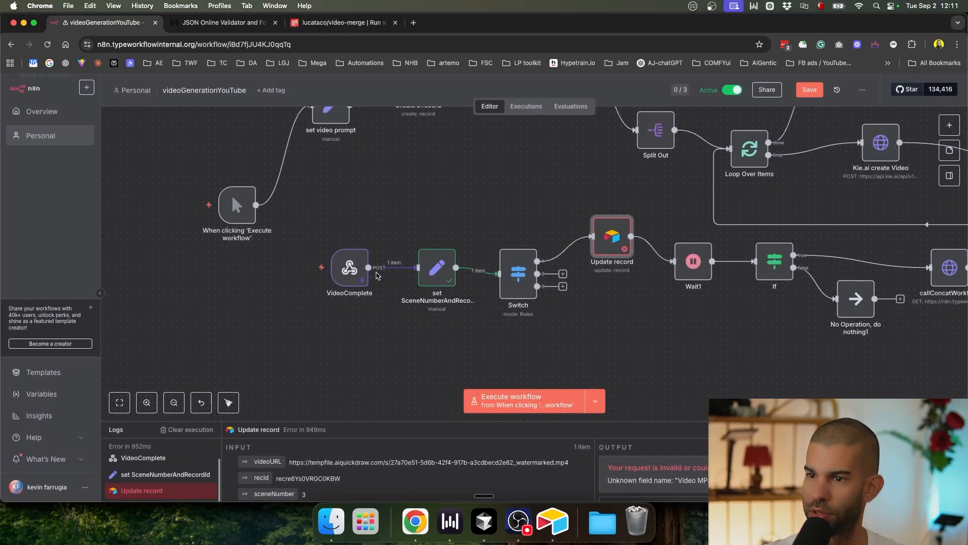
Step: Check VideoComplete's pinned output, then move the node down and to the left
double_click(350, 265)
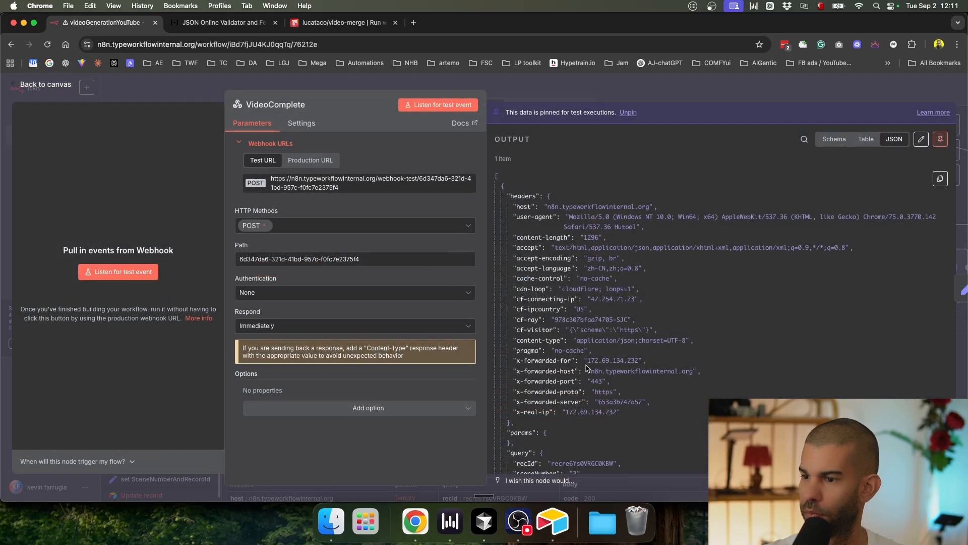
scroll(586, 367, "down", 15)
scroll(575, 292, "up", 6)
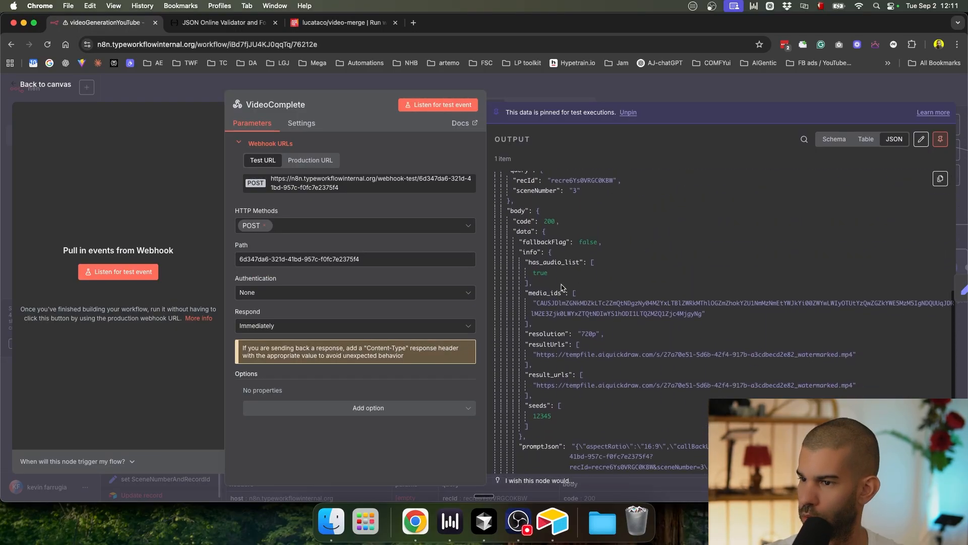
key("Escape")
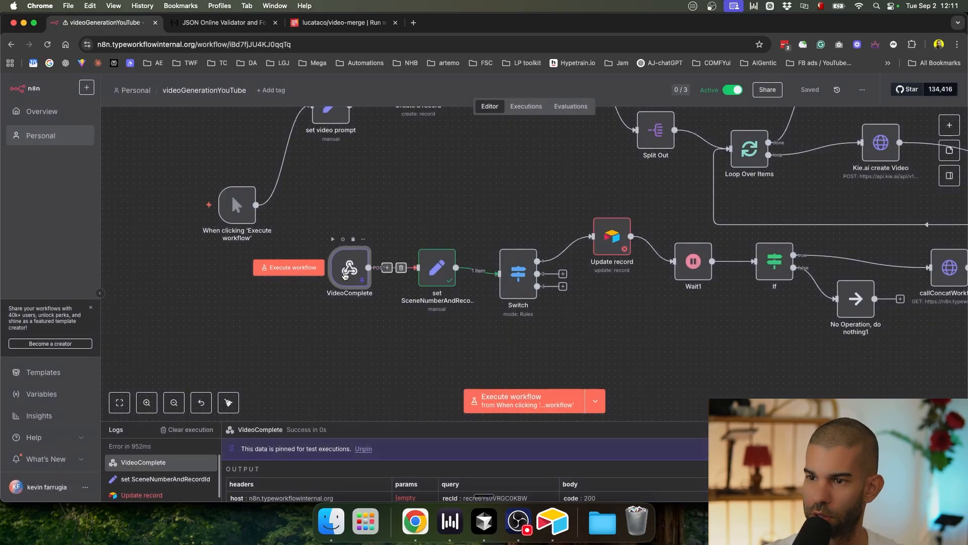
left_click_drag(346, 277, 206, 318)
Step: Add an Edit Fields (Set) node after VideoComplete and map the resultUrls field into it
left_click(314, 293)
type("set")
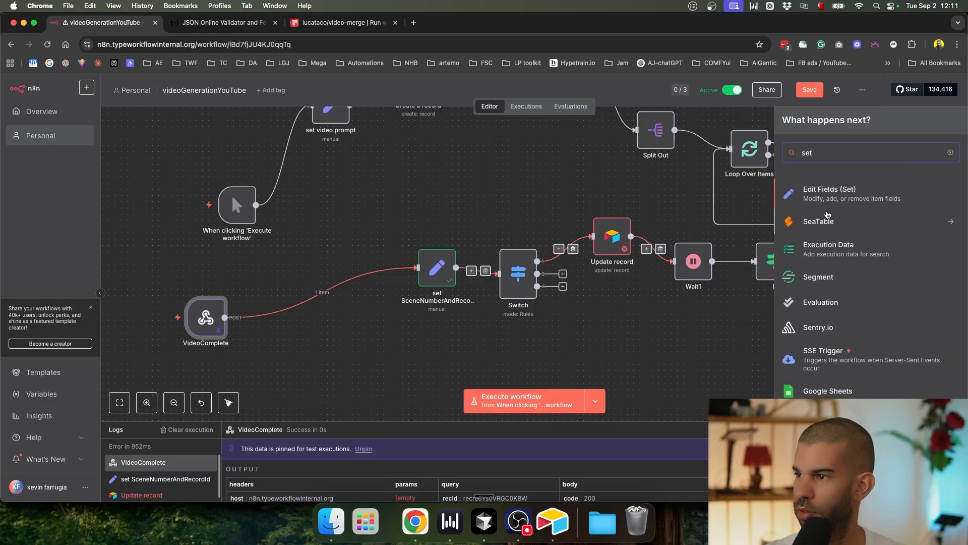
key("Return")
scroll(106, 347, "down", 15)
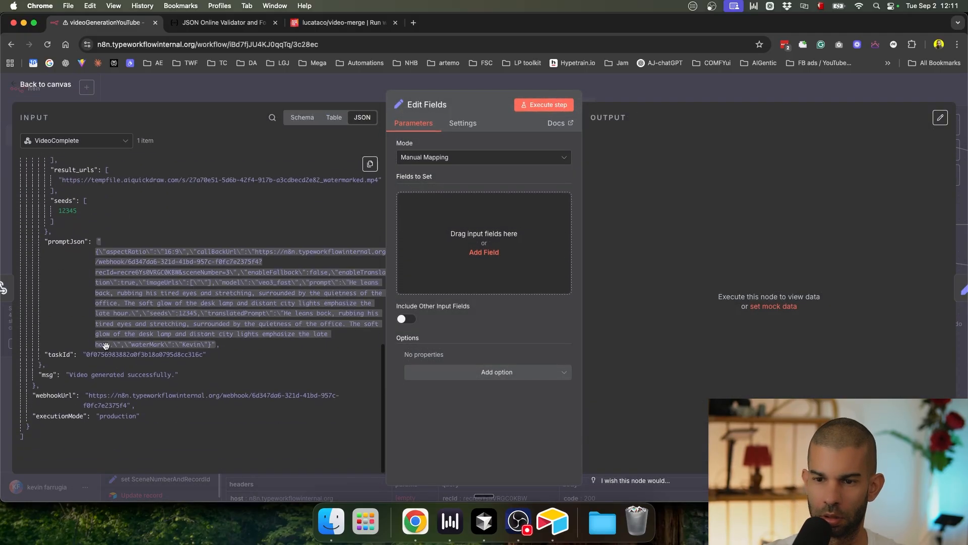
scroll(106, 347, "down", 3)
scroll(80, 227, "up", 5)
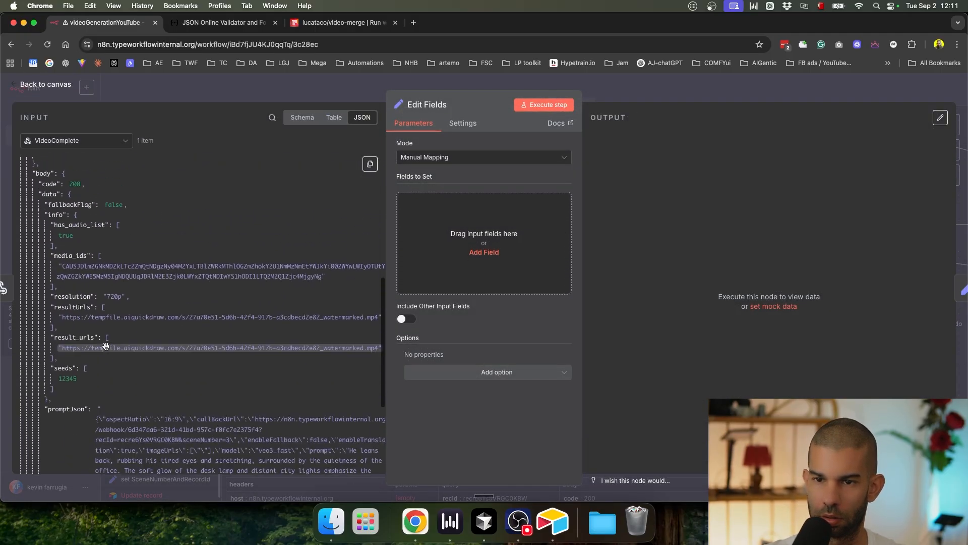
left_click_drag(74, 307, 461, 222)
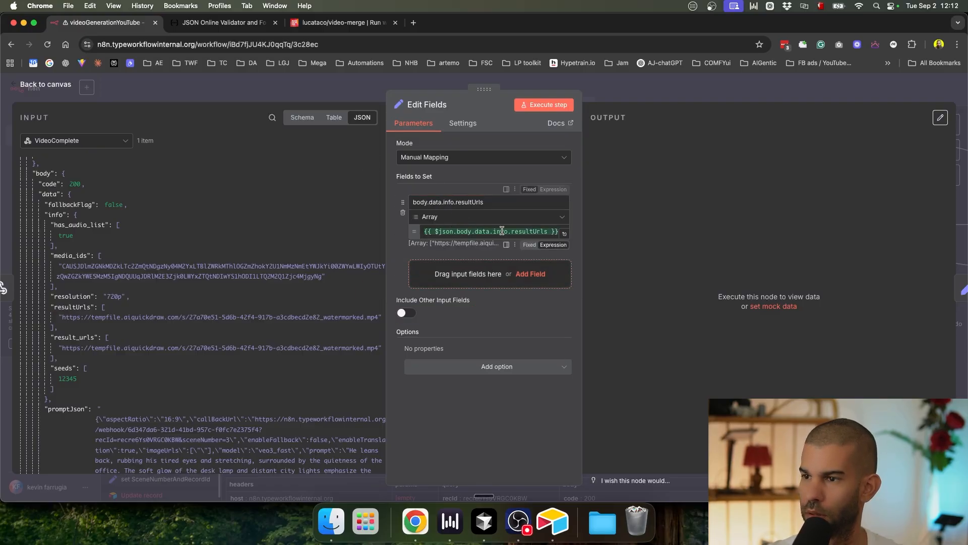
Step: Make the field a String whose value ends in .join()
left_click(548, 231)
type(".join")
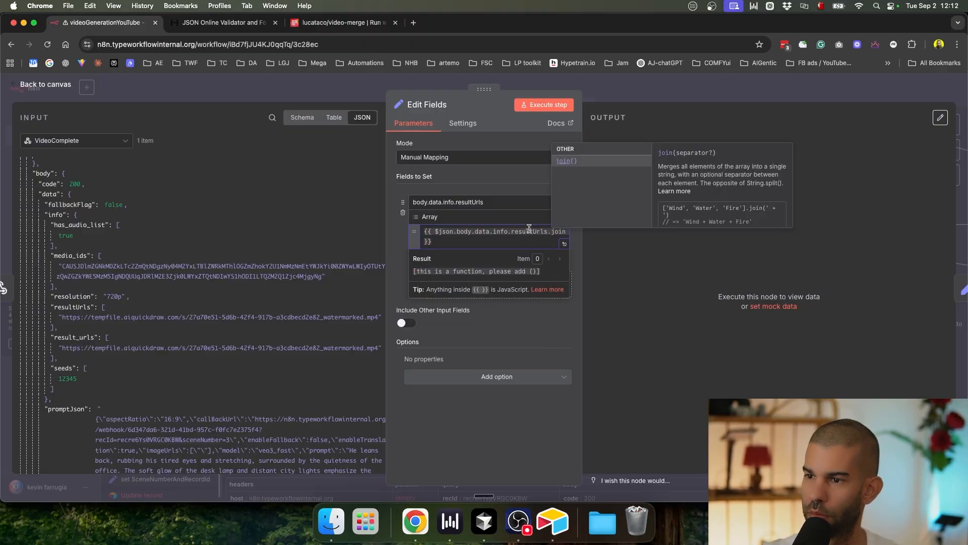
left_click(504, 224)
left_click(416, 242)
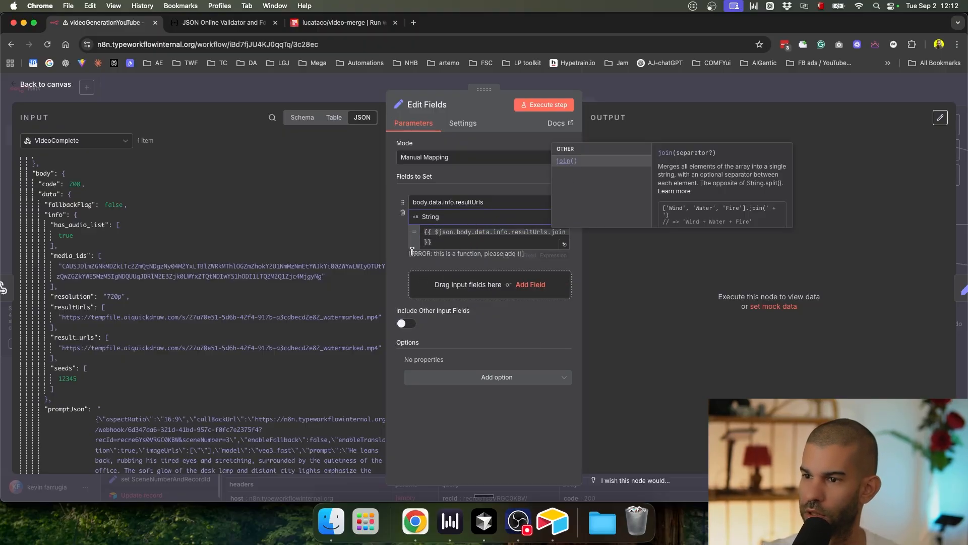
left_click(506, 236)
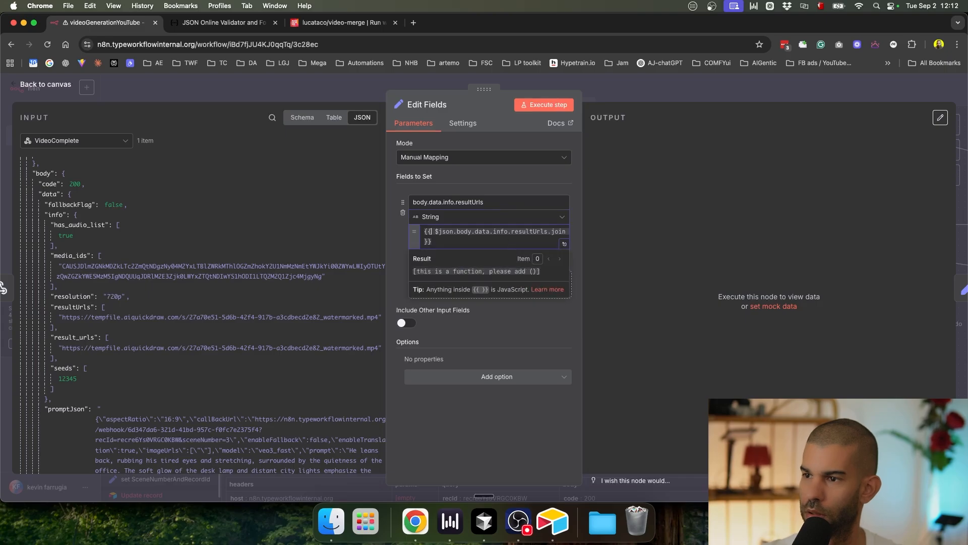
type("()")
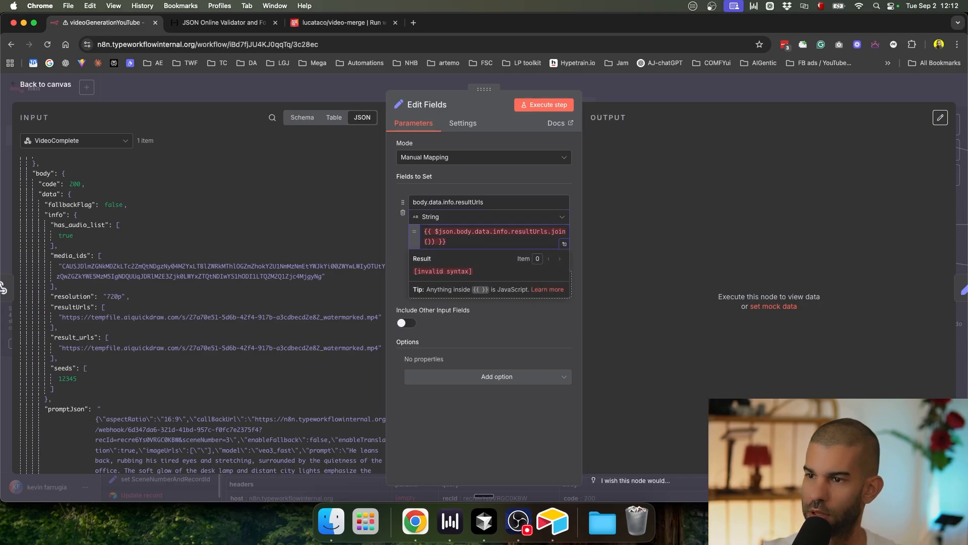
key("BackSpace")
Step: Rename the field to resultUrls and point the expression at $('VideoComplete').item
left_click_drag(456, 202, 413, 202)
key("BackSpace")
double_click(444, 231)
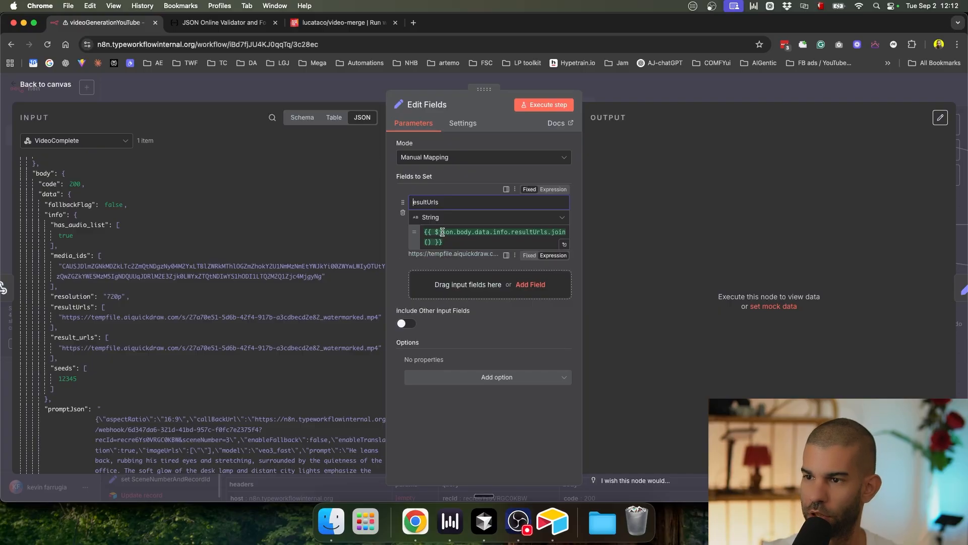
type("(")
key("Return")
type(".item")
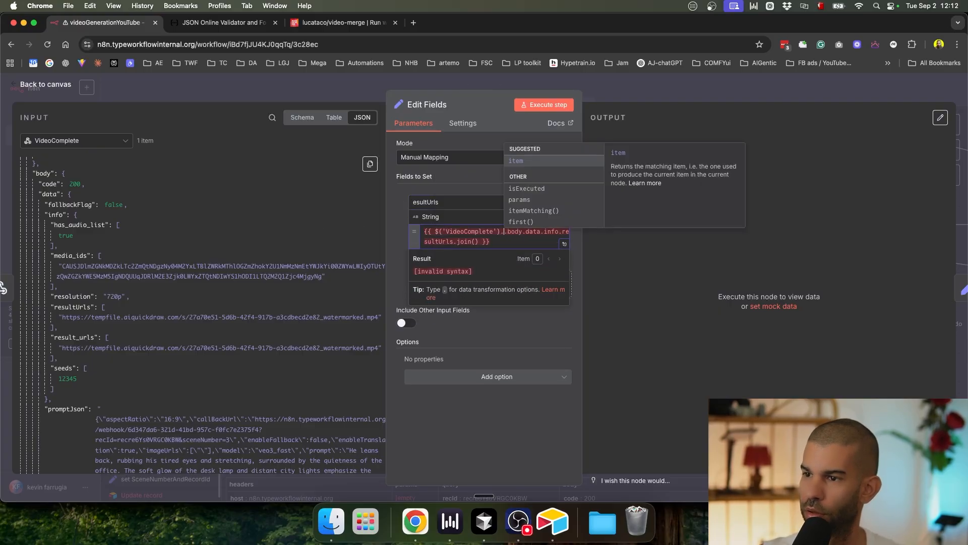
type(".json")
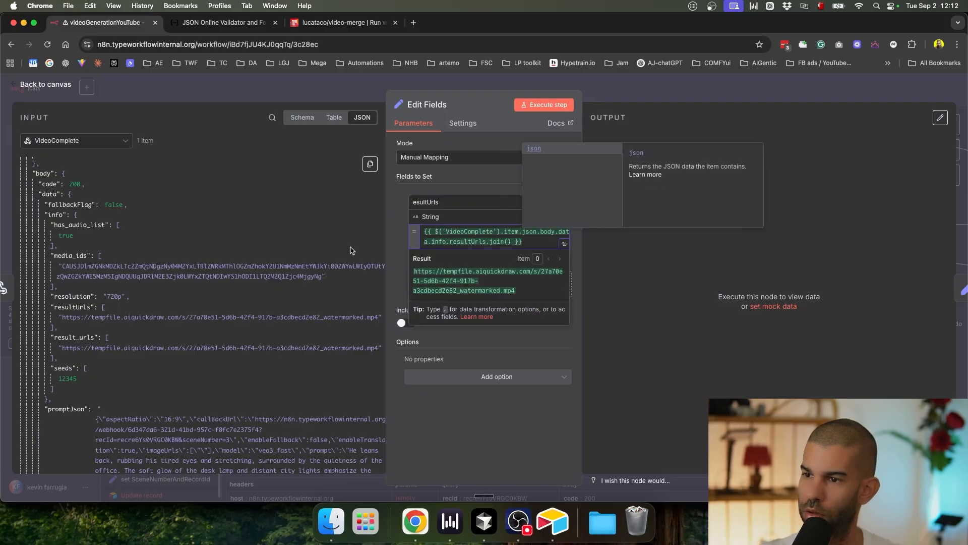
key("super+a")
key("cmd+c")
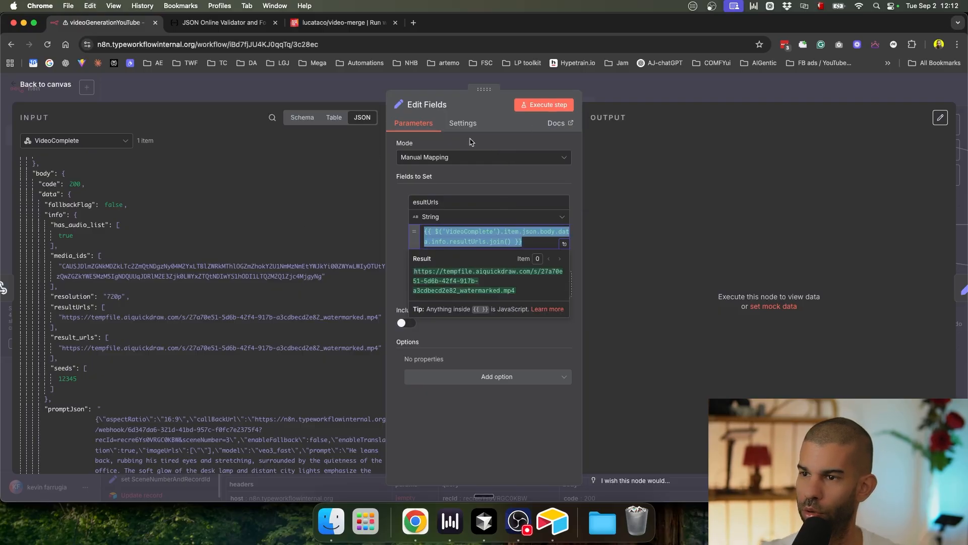
left_click(628, 84)
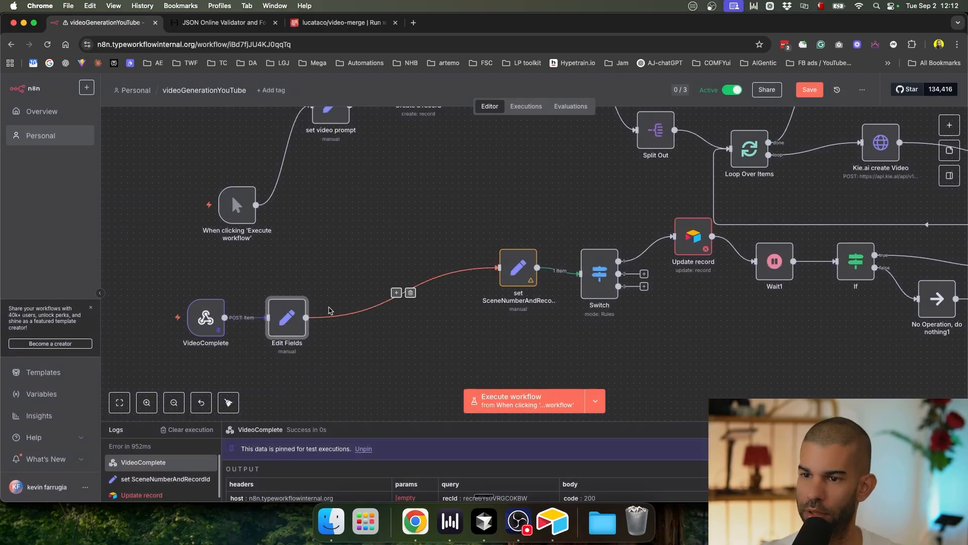
Step: Delete the Edit Fields node and paste the result-URLs expression into Update record's Video URL #1
key("Delete")
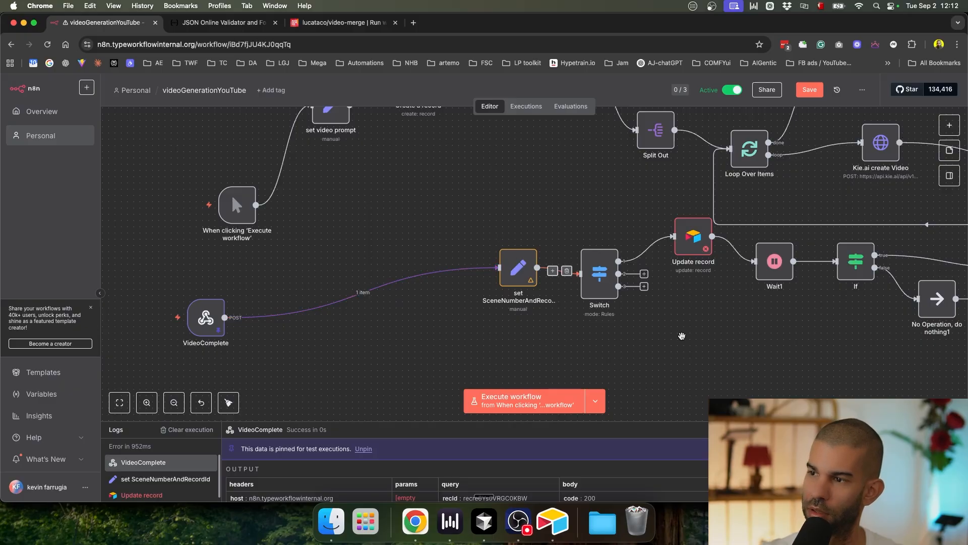
scroll(517, 251, "right", 5)
double_click(518, 233)
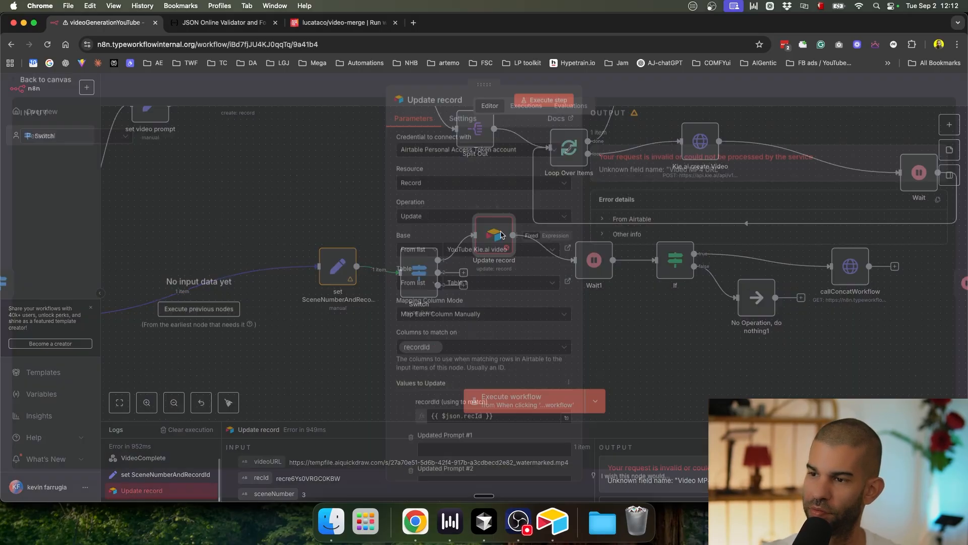
scroll(517, 302, "down", 5)
left_click(457, 181)
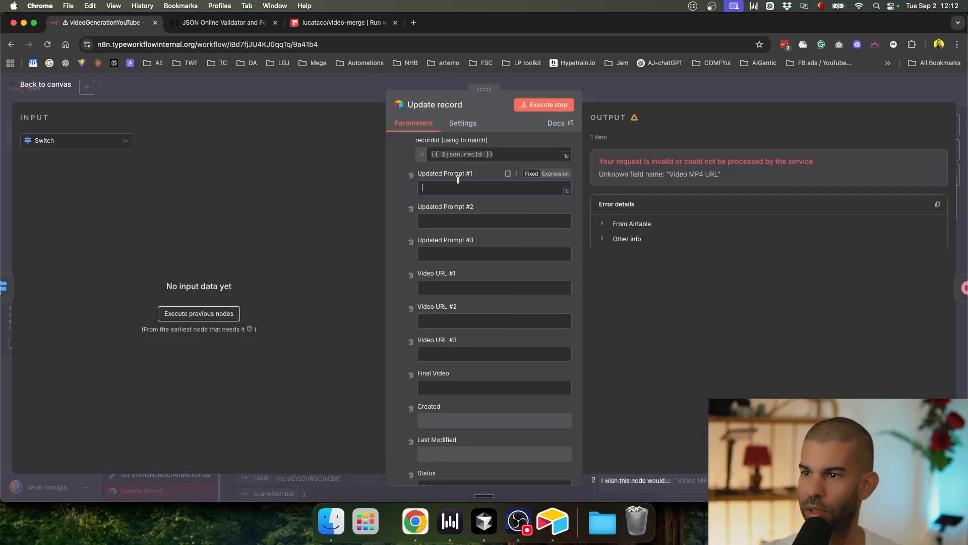
left_click(448, 285)
key("cmd+v")
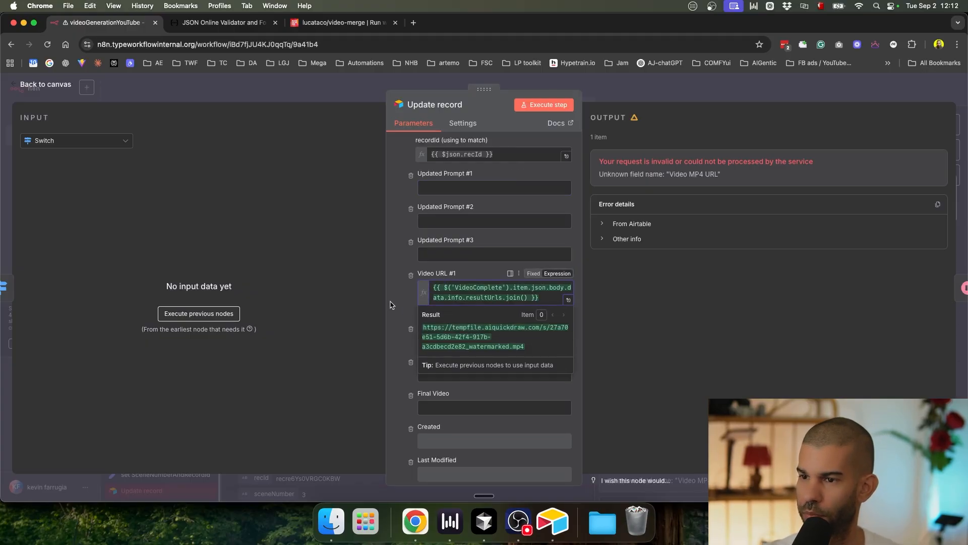
key("super+a")
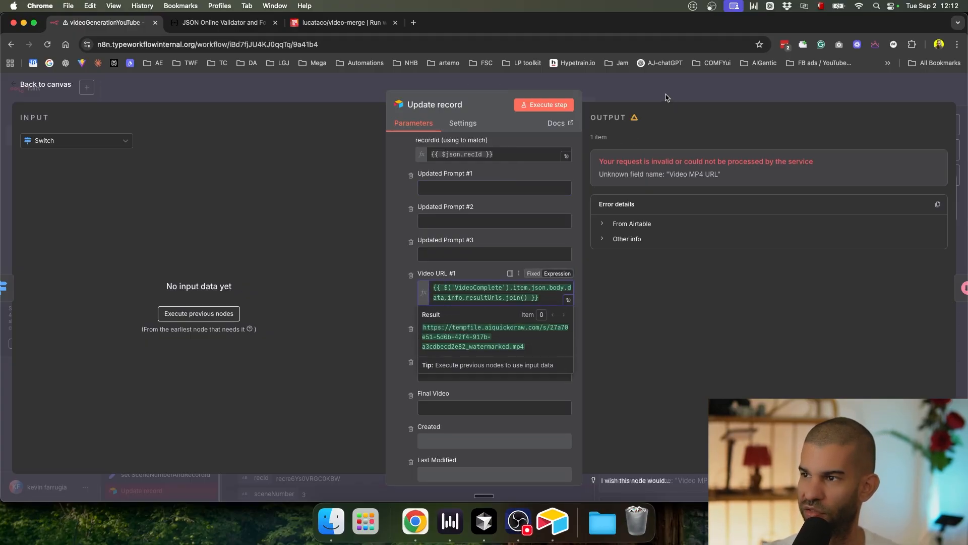
left_click(663, 95)
Step: Duplicate it as Update record2 and move the expression from Video URL #1 to Video URL #2
key("super+d")
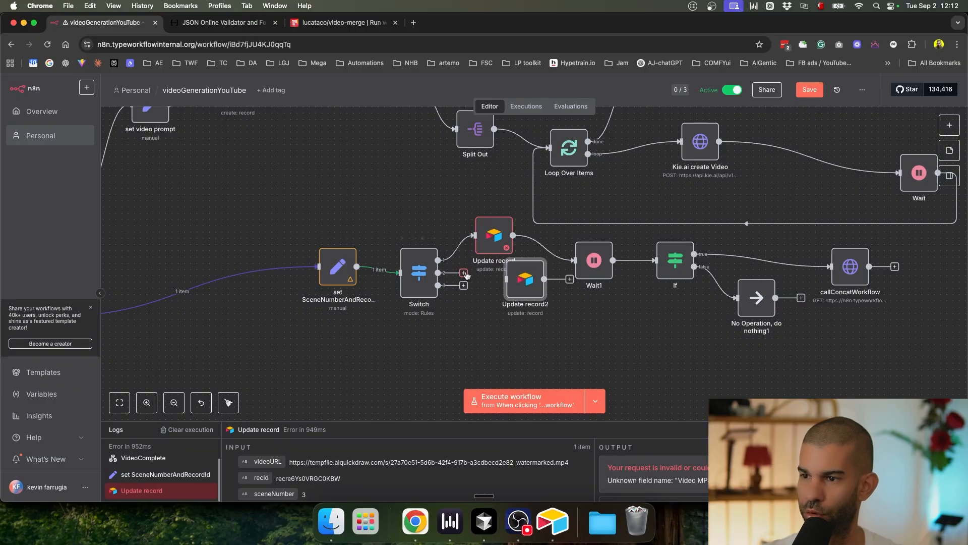
double_click(525, 280)
left_click(469, 340)
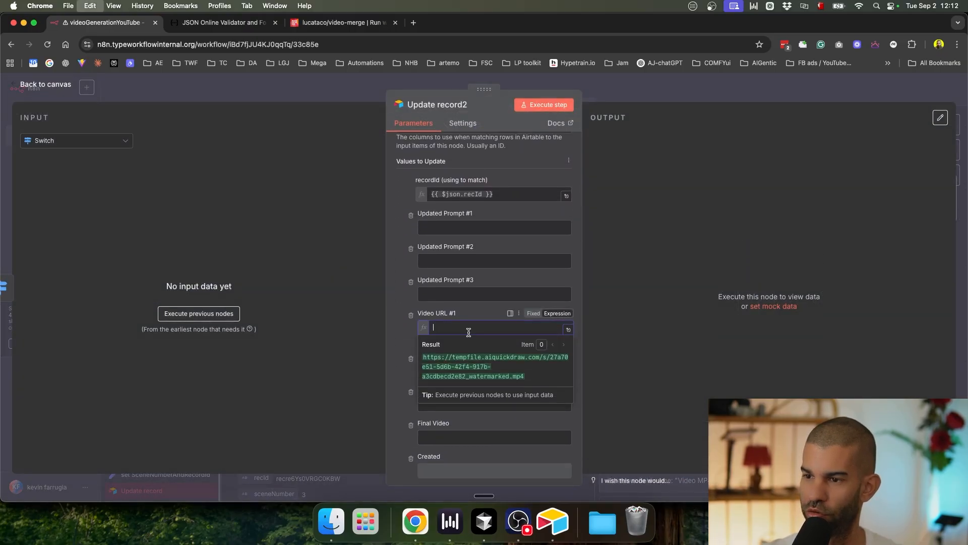
key("ctrl+a")
key("ctrl+x")
left_click(460, 361)
key("ctrl+v")
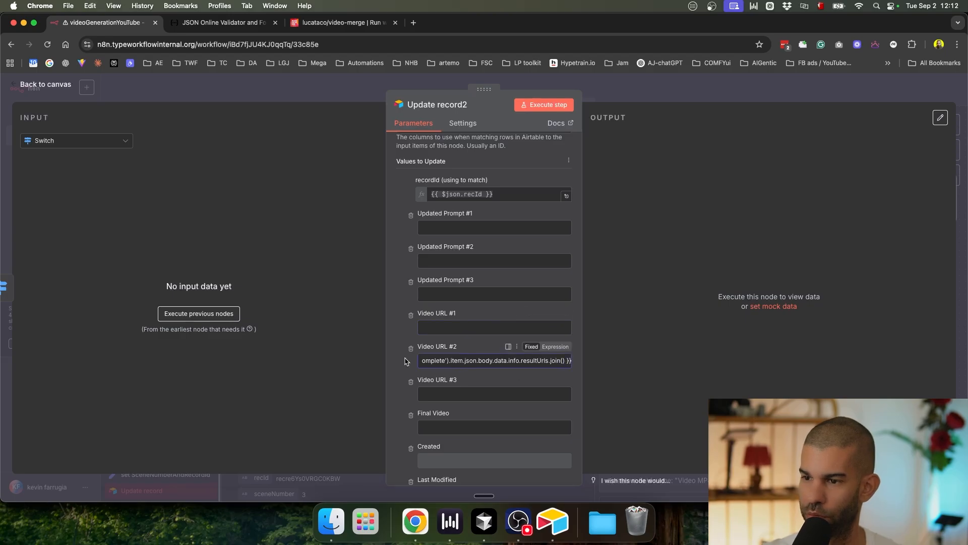
left_click(706, 96)
Step: Duplicate it as Update record3, placed lower, with the expression moved to Video URL #3
key("ctrl+d")
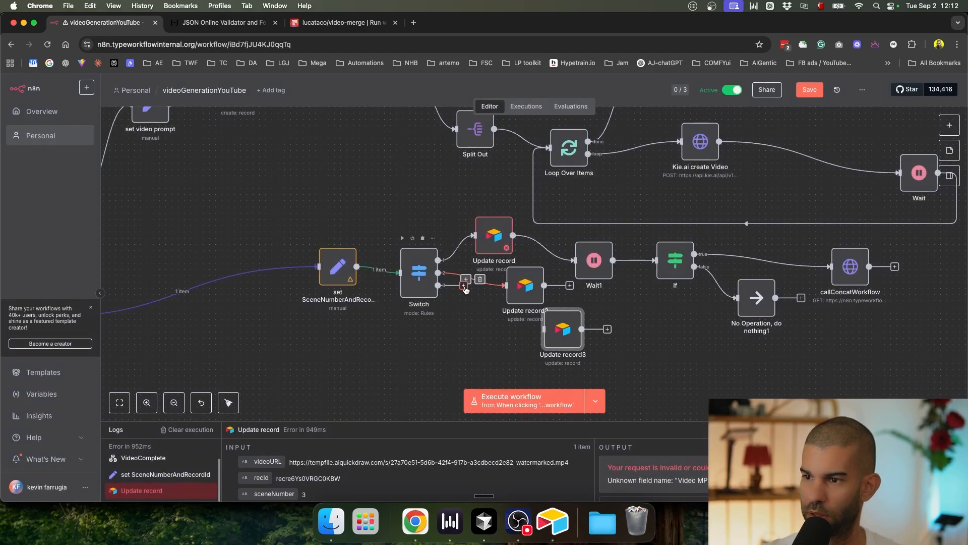
left_click_drag(557, 330, 550, 358)
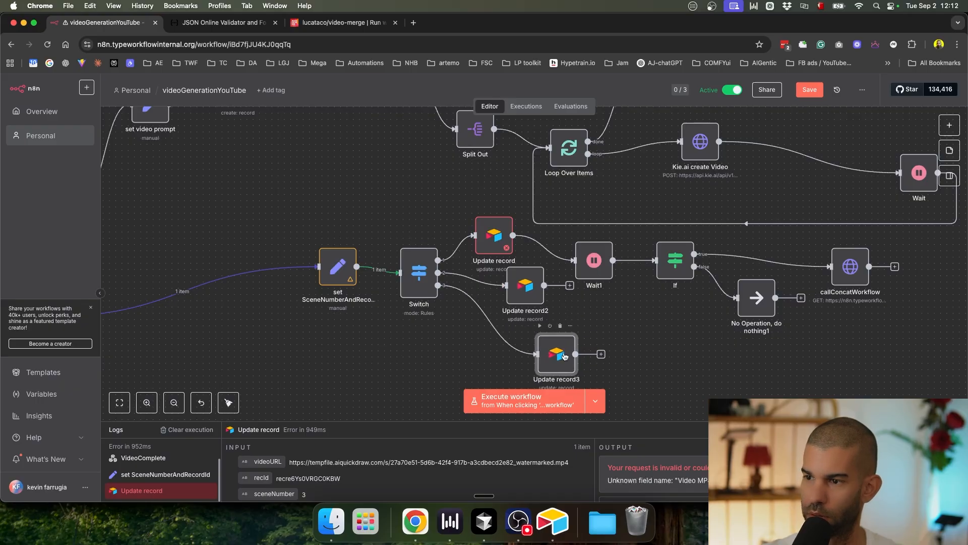
double_click(564, 357)
scroll(485, 302, "down", 5)
triple_click(451, 377)
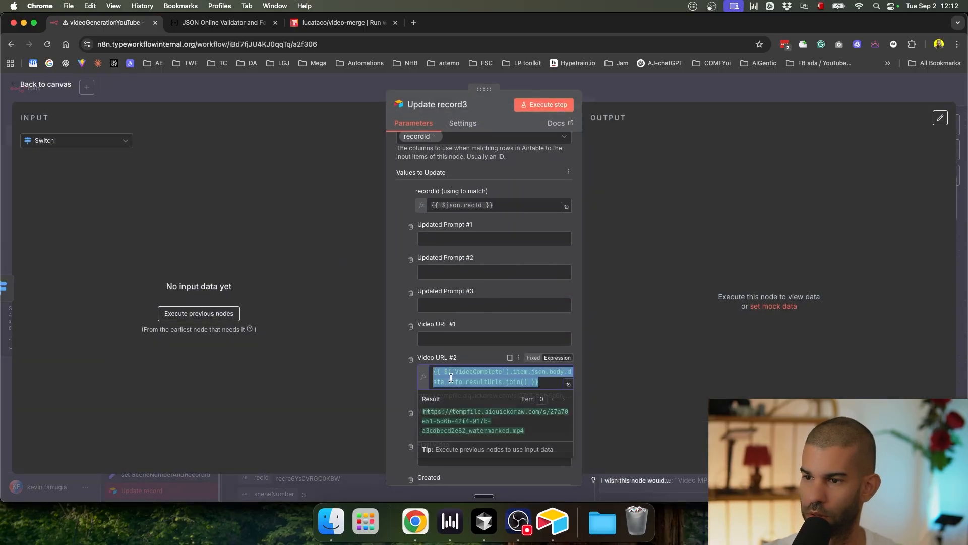
key("BackSpace")
left_click(450, 404)
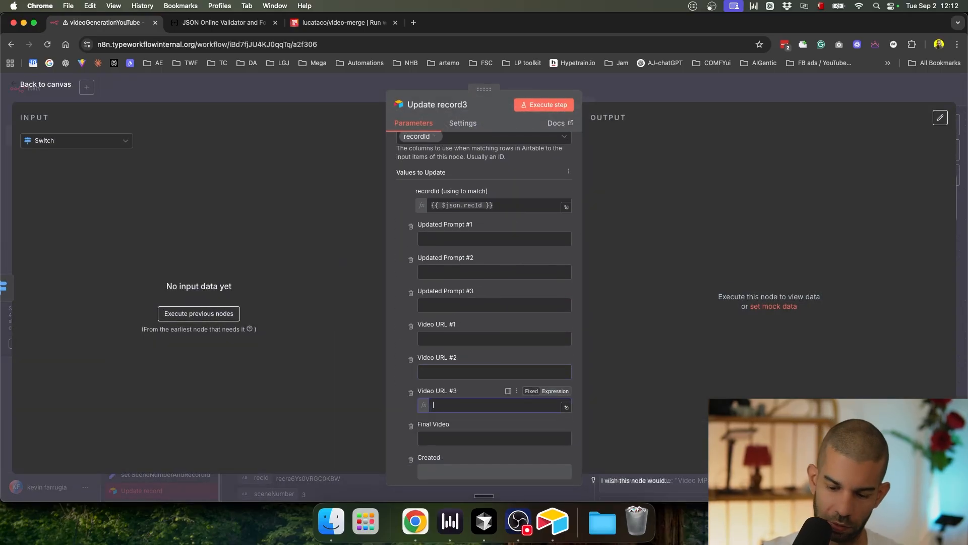
key("super+v")
left_click(683, 99)
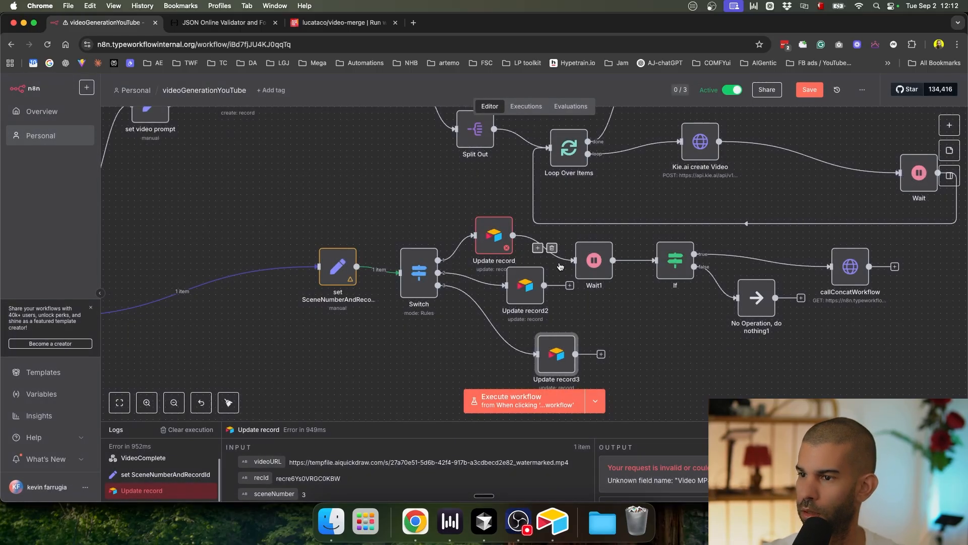
Step: Connect Update record3's output into Wait1 and save the workflow
left_click_drag(576, 354, 574, 260)
key("super+s")
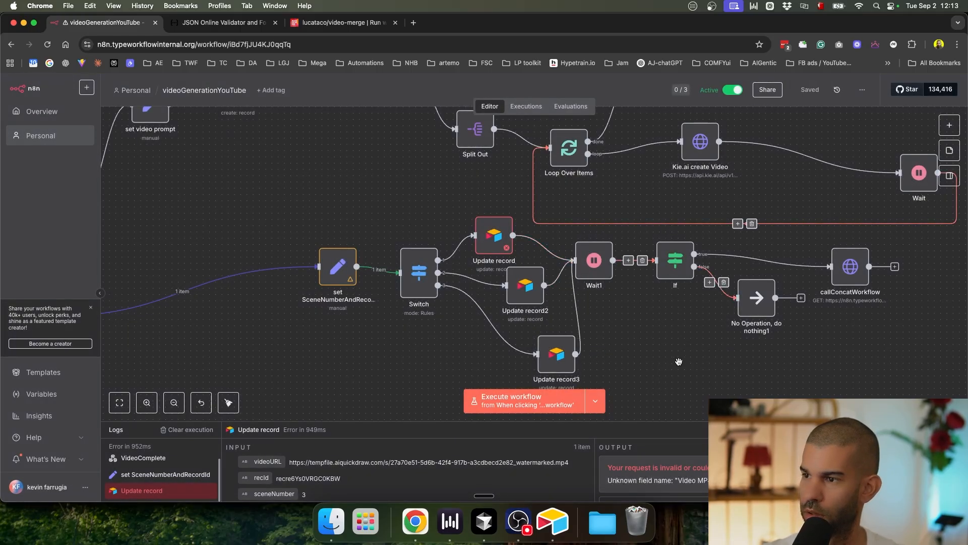
scroll(683, 355, "down", 4)
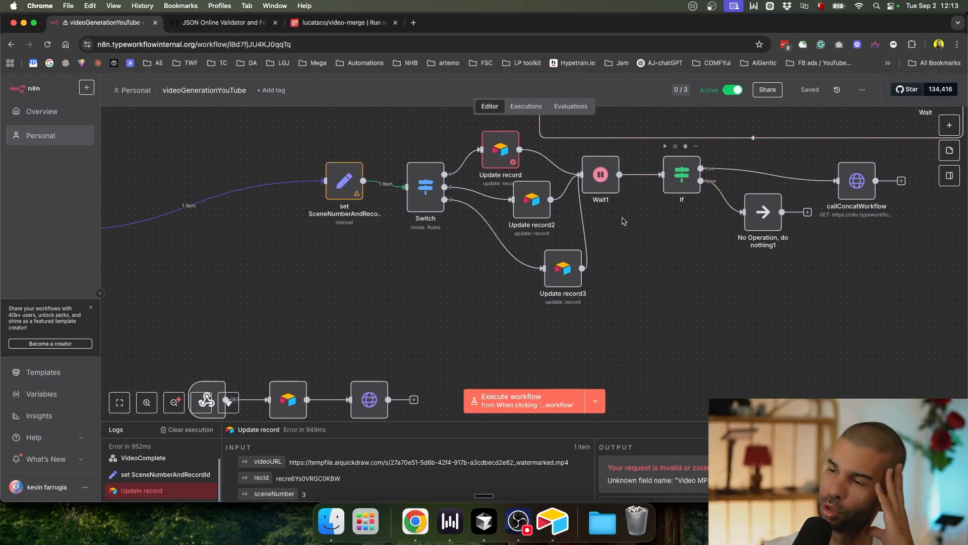
Step: Stack the three Update record nodes in an evenly spaced column with Wait1 beside them
left_click_drag(564, 269, 501, 307)
left_click_drag(541, 204, 497, 235)
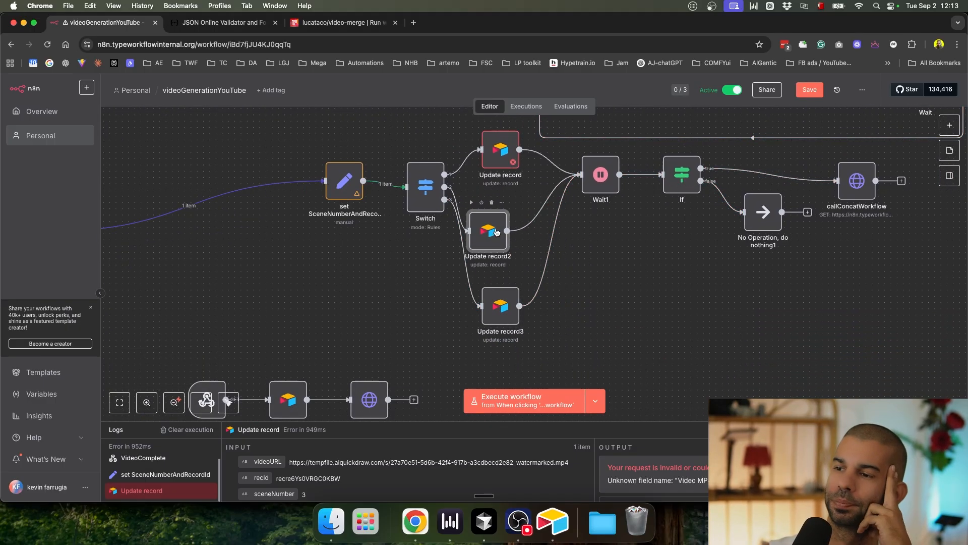
left_click_drag(486, 165, 479, 165)
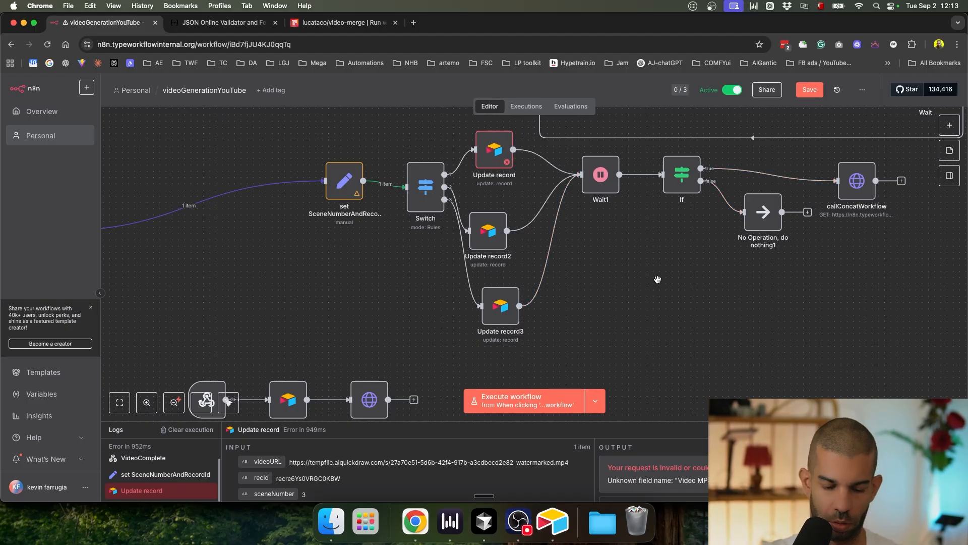
key("super+s")
left_click_drag(617, 191, 593, 228)
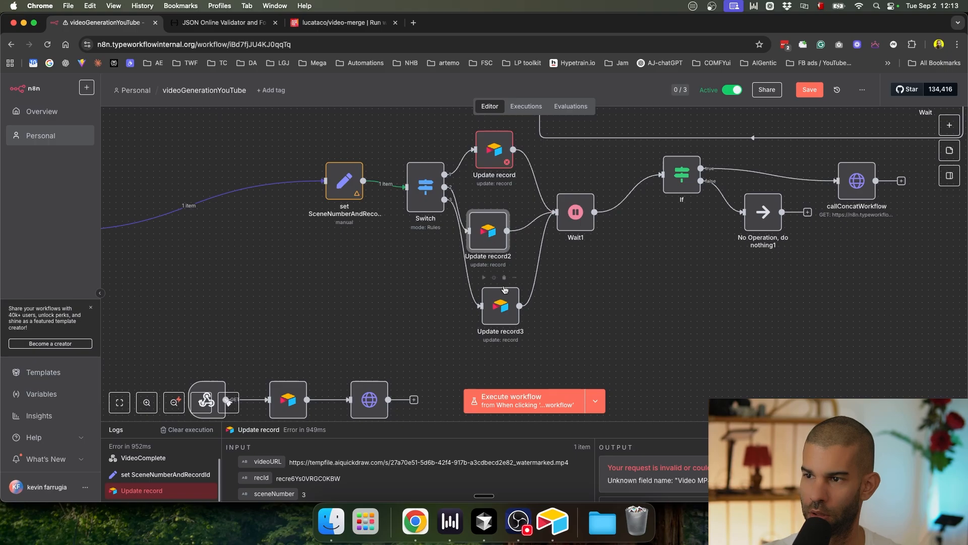
Step: Insert an Airtable Get a record node between Wait1 and If
left_click(492, 163)
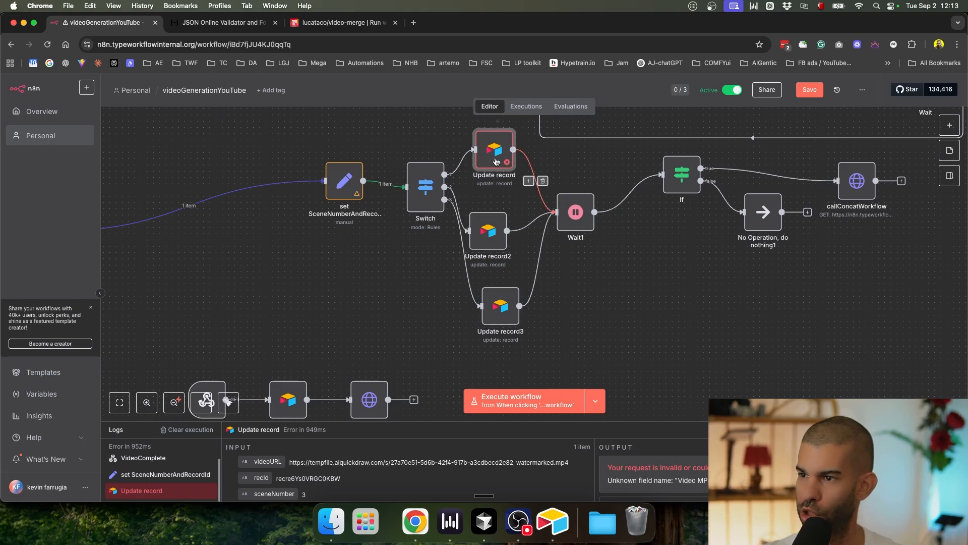
key("super+s")
left_click(622, 194)
type("airtab")
key("Return")
type("get")
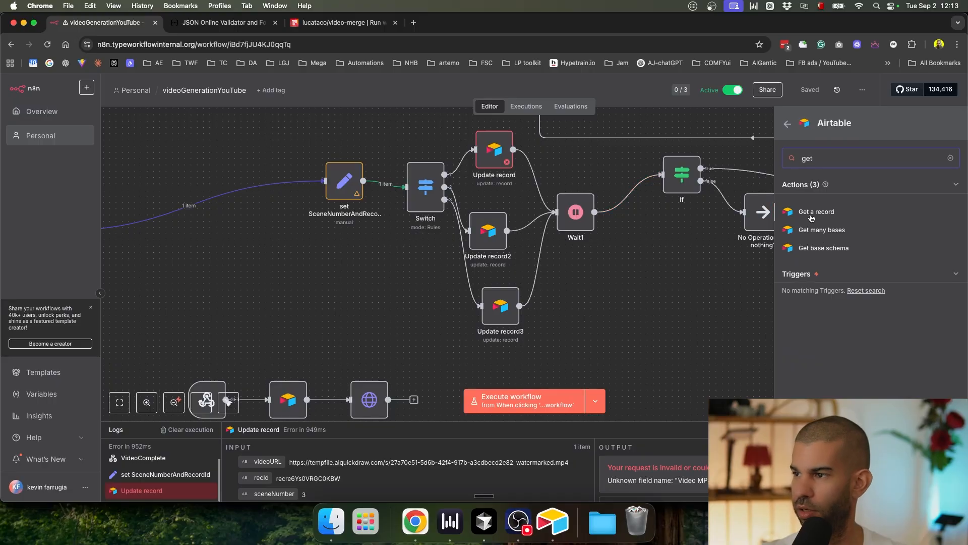
left_click(810, 215)
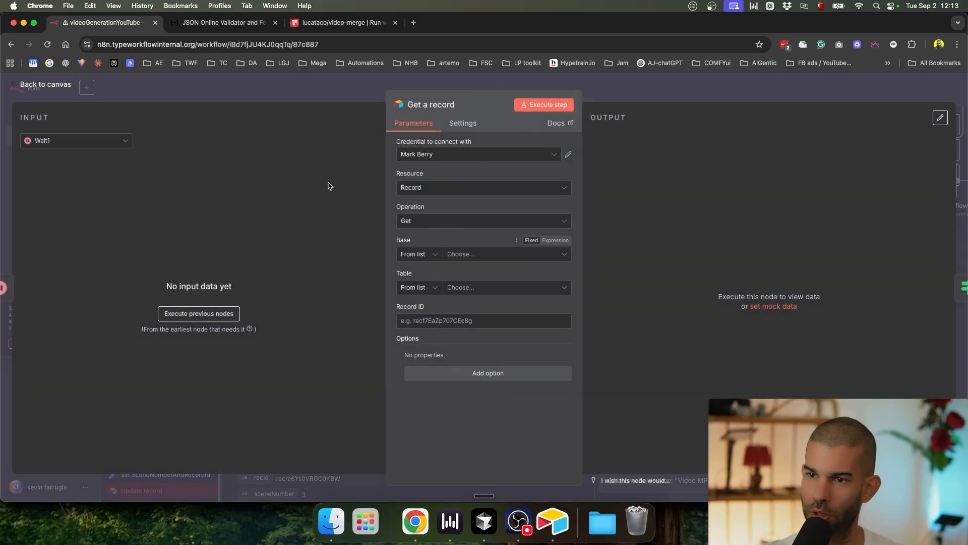
Step: Show set SceneNumberAndRecordId as input and use the Airtable personal access token credential
left_click(96, 141)
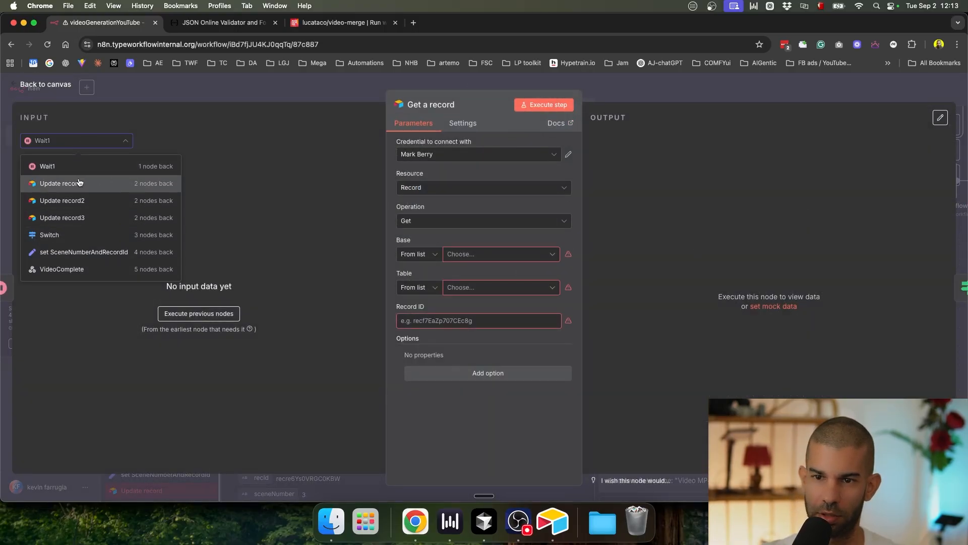
left_click(84, 252)
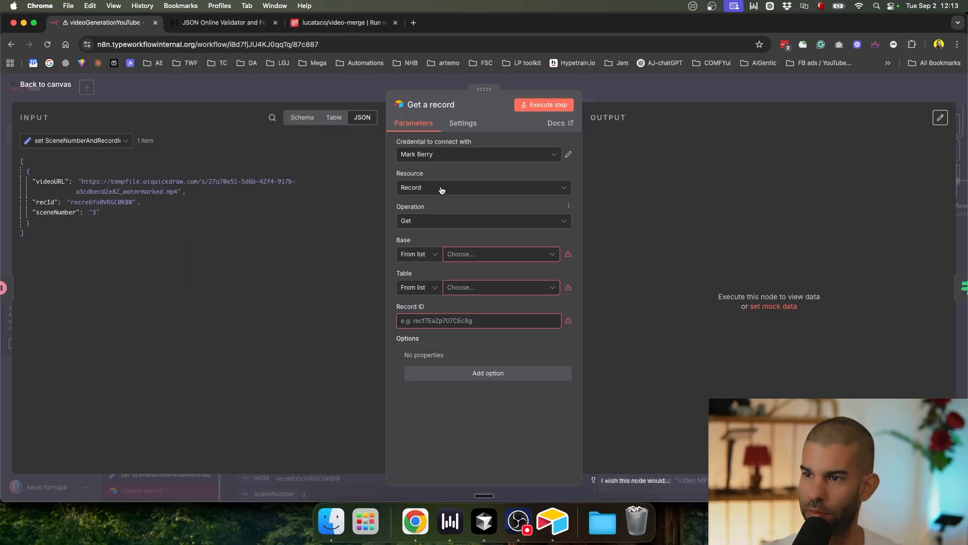
left_click(439, 155)
left_click(454, 193)
key("super+Tab")
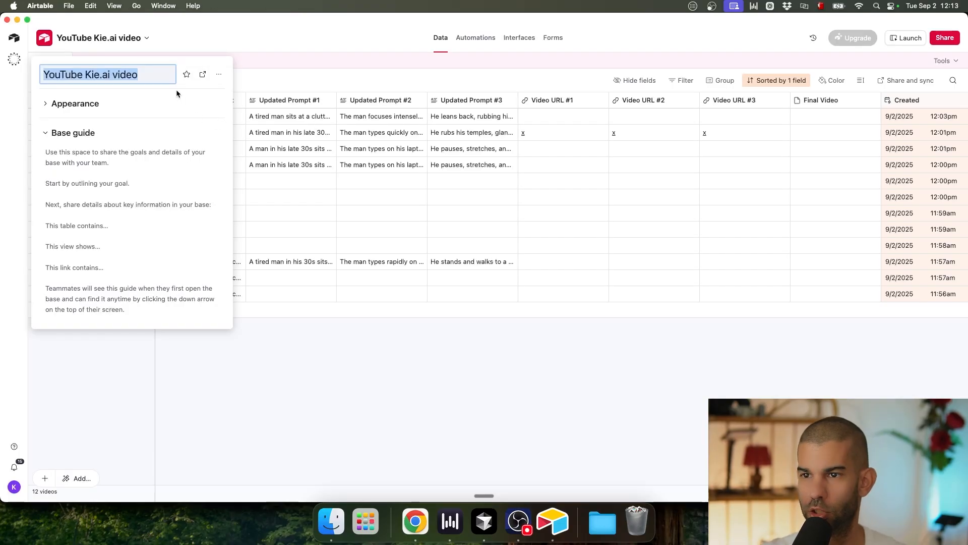
key("super+Tab")
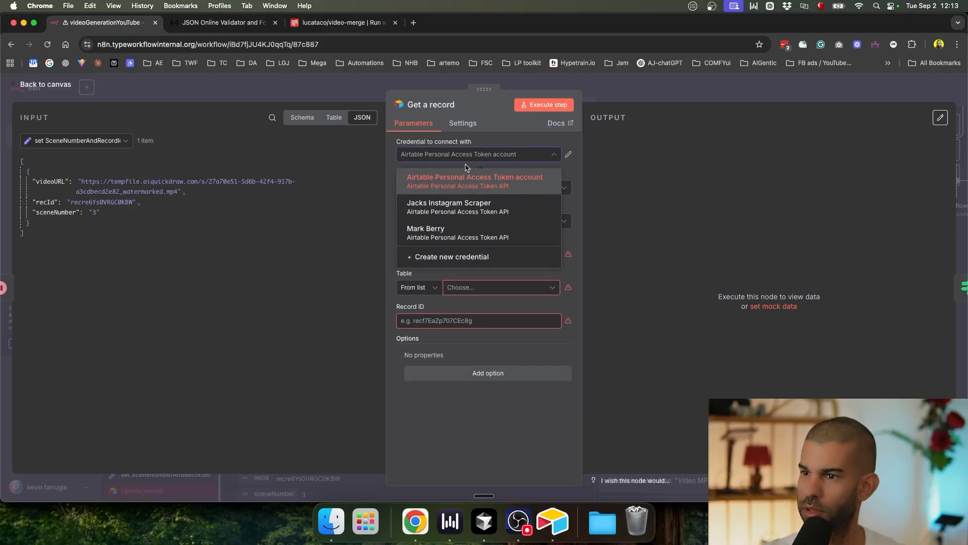
left_click(467, 191)
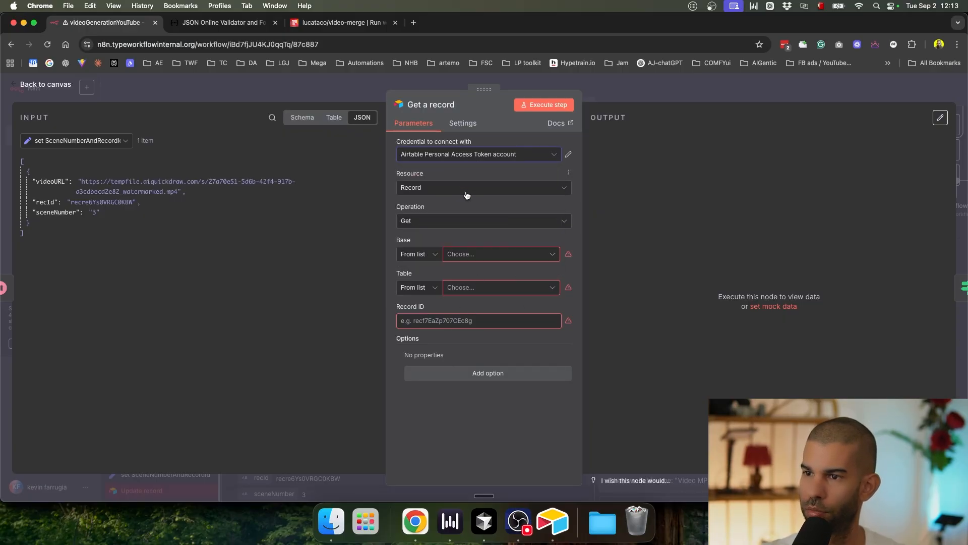
Step: Choose base YouTube Kie.ai video, table Videos, and map recId into Record ID
left_click(484, 254)
key("super+v")
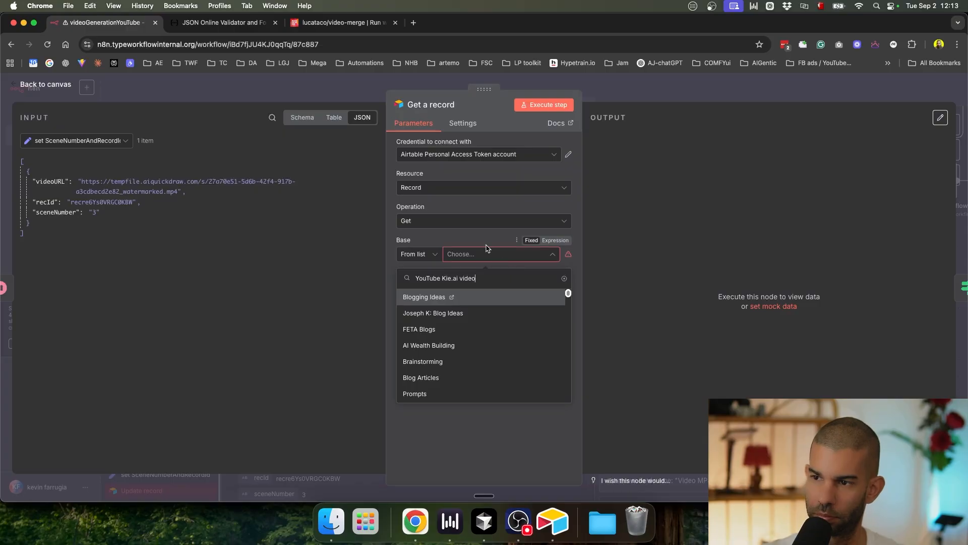
left_click(473, 265)
left_click(465, 258)
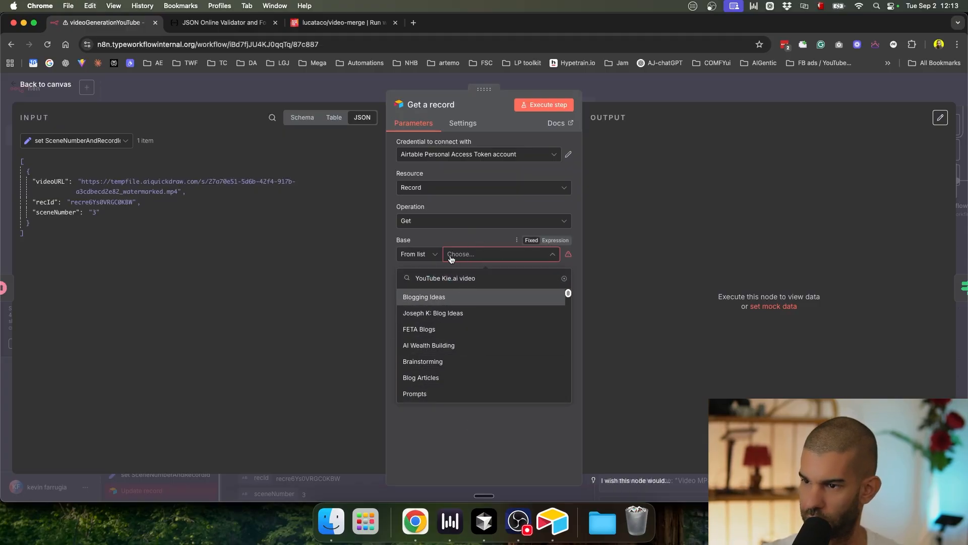
left_click(483, 465)
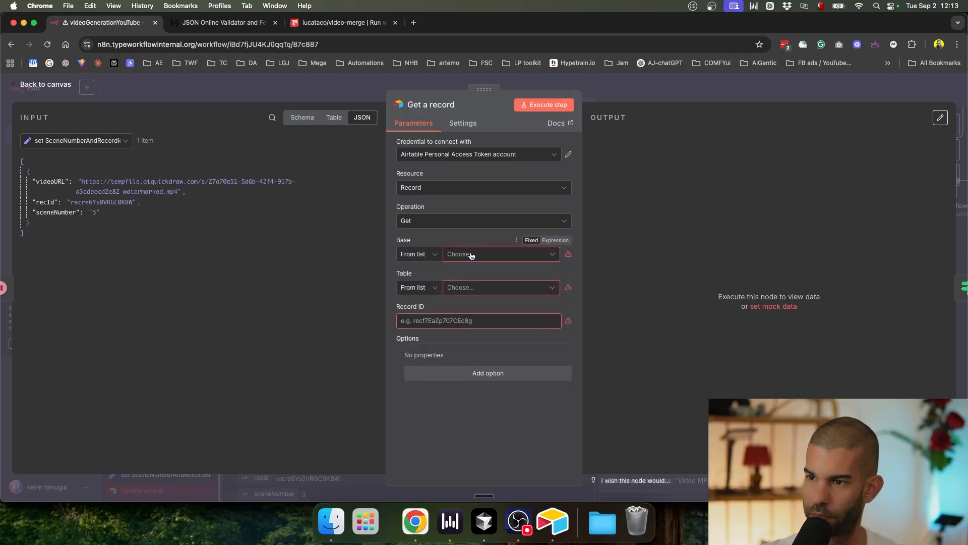
left_click(470, 254)
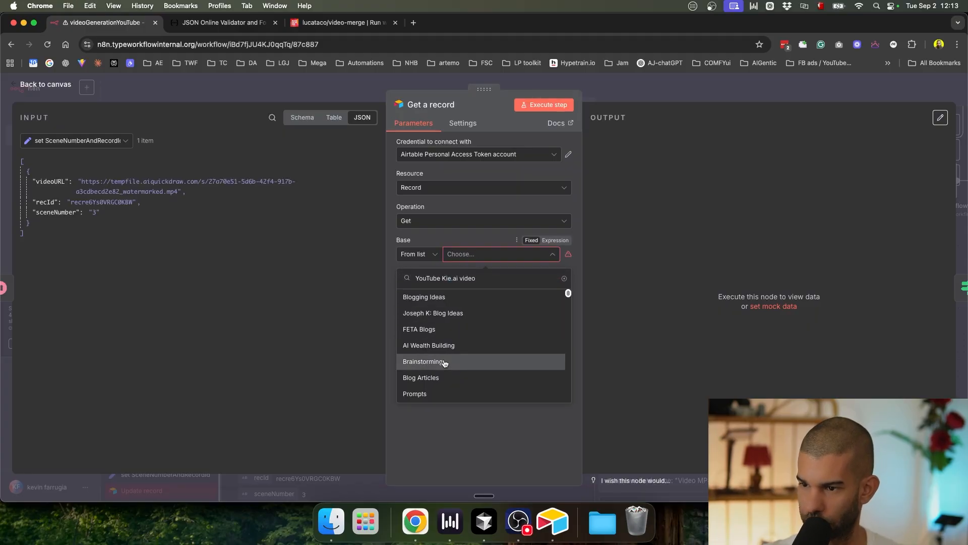
key("BackSpace")
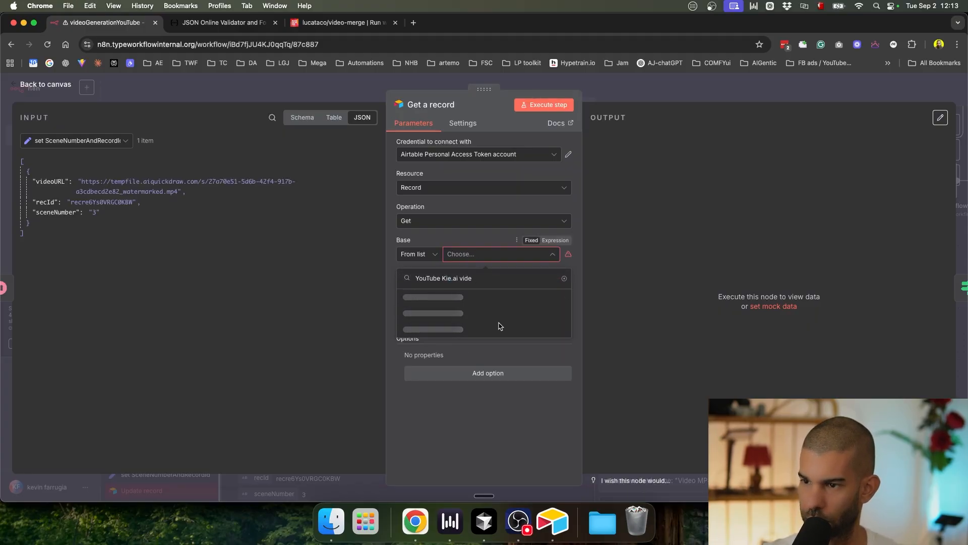
left_click(434, 297)
left_click(473, 288)
left_click(415, 331)
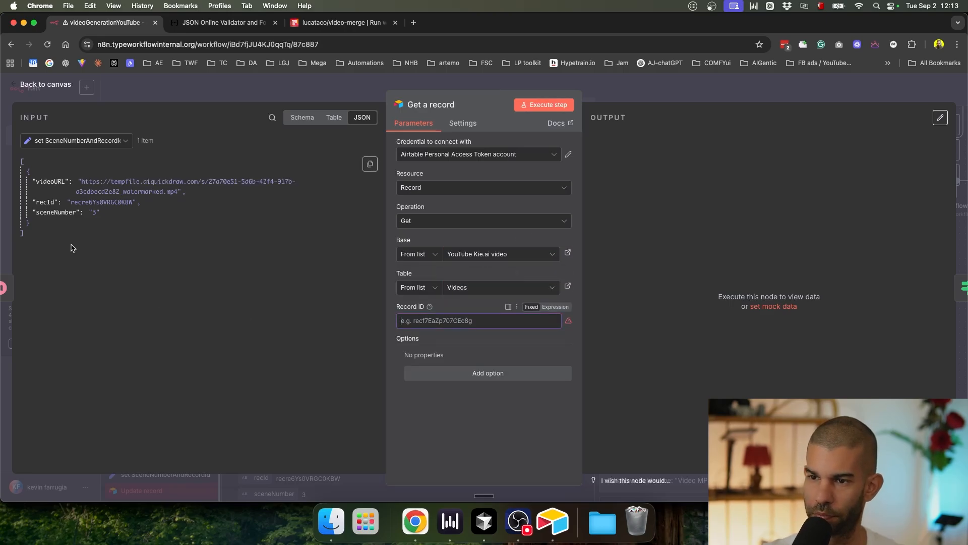
left_click_drag(48, 198, 426, 333)
left_click_drag(43, 203, 434, 323)
Step: Remove the Update record reference from the If node's first condition
left_click(627, 93)
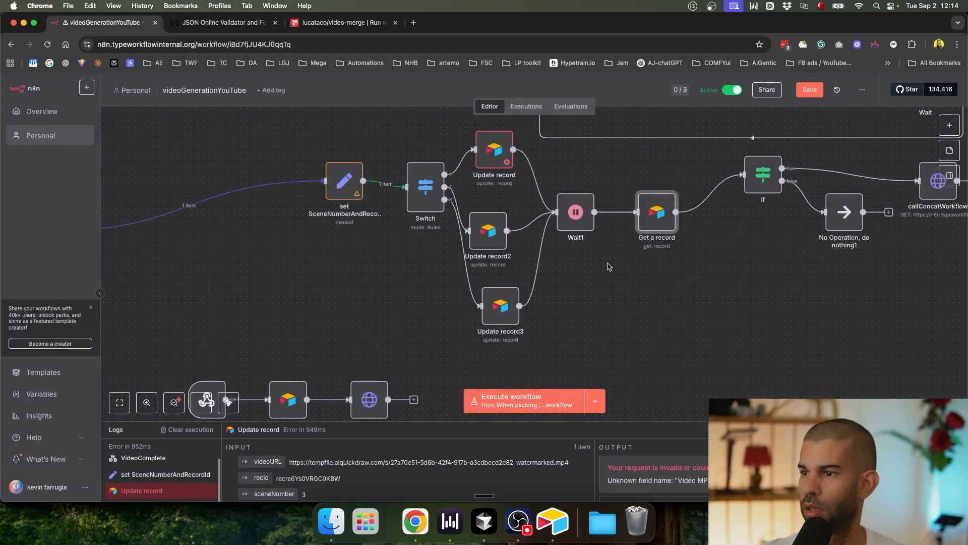
scroll(683, 287, "up", 5)
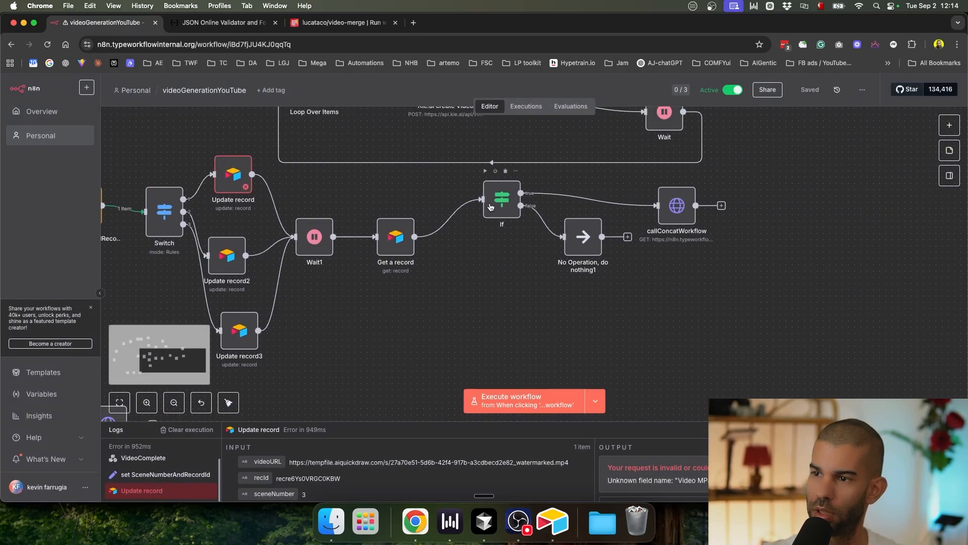
double_click(491, 207)
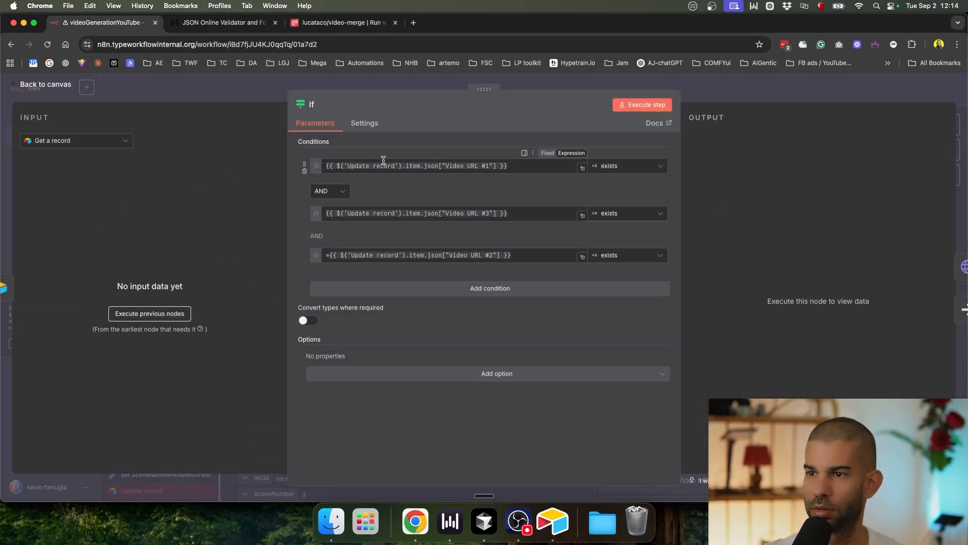
left_click(423, 167)
left_click(345, 167, "shift")
key("BackSpace")
key("BackSpace")
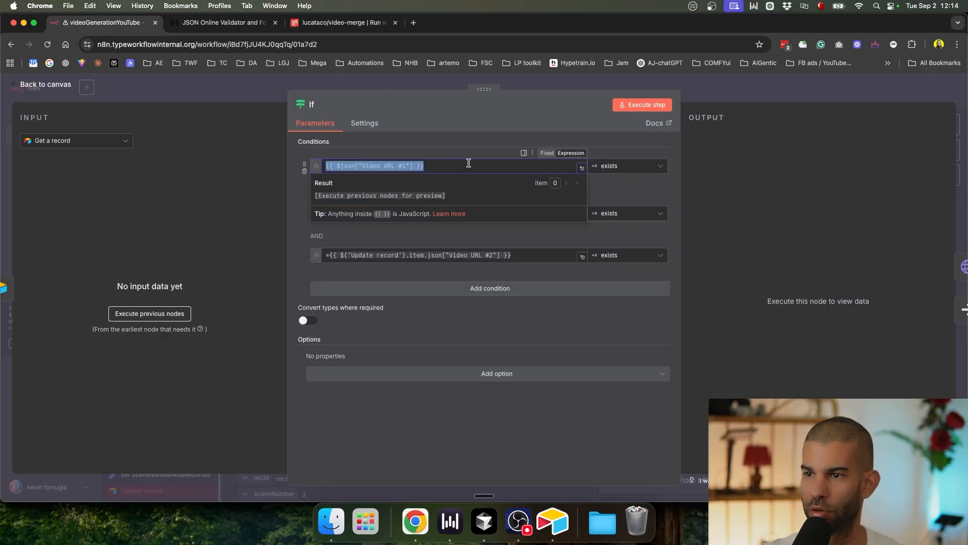
left_click(440, 230)
Step: Replace the second and third conditions with the correct current-item Video URL checks
left_click(428, 213)
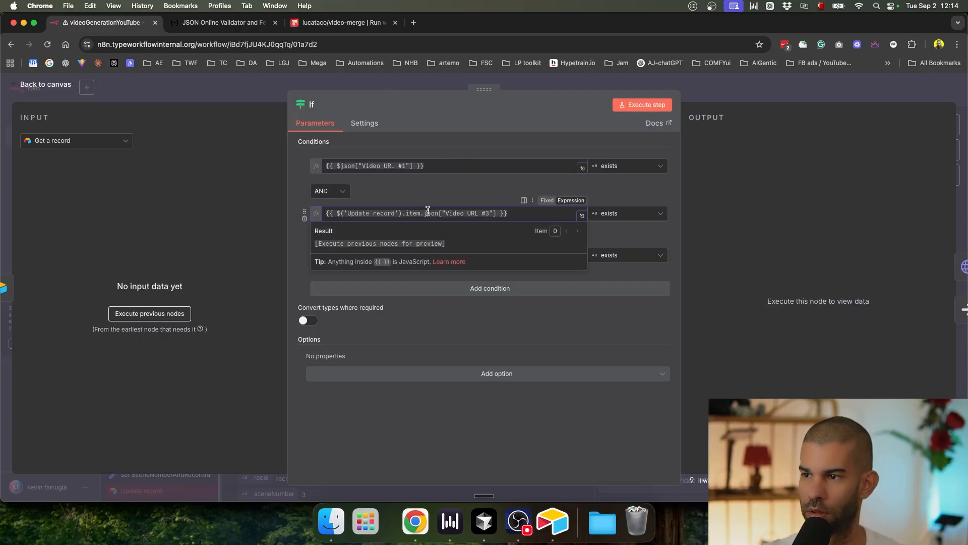
key("ctrl+a")
type("{{ $json[\"Video URL #1\"] }}")
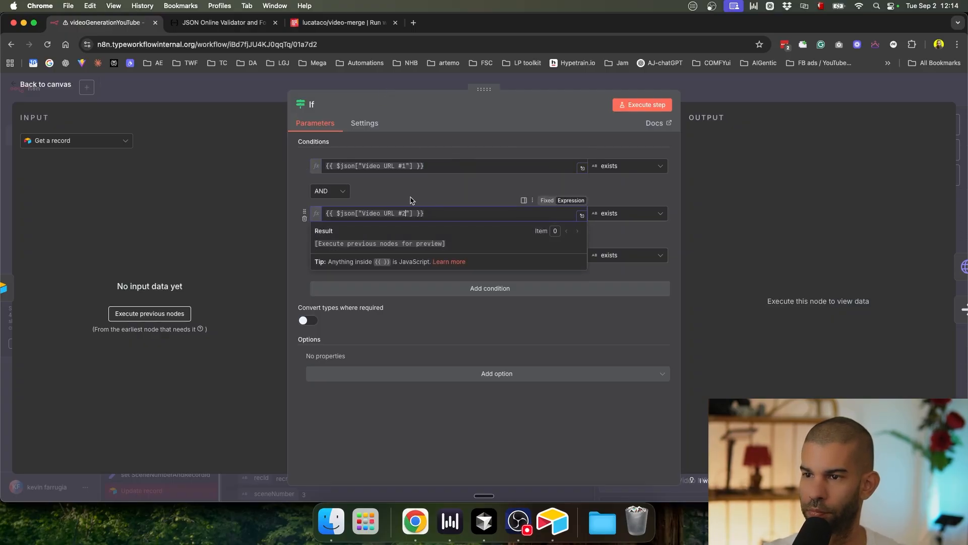
left_click(400, 255)
key("ctrl+a")
type("{{ $json[\"Video URL #1\"] }}")
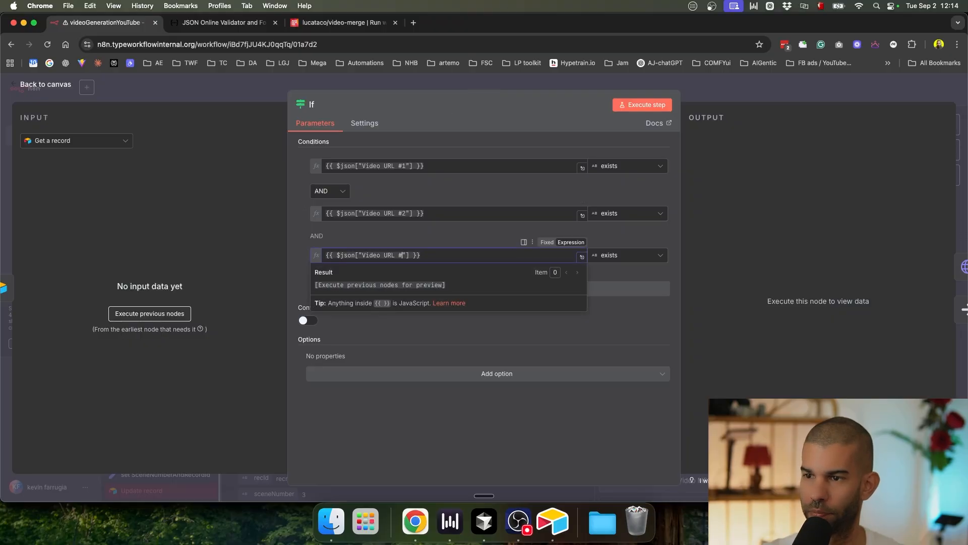
left_click(682, 109)
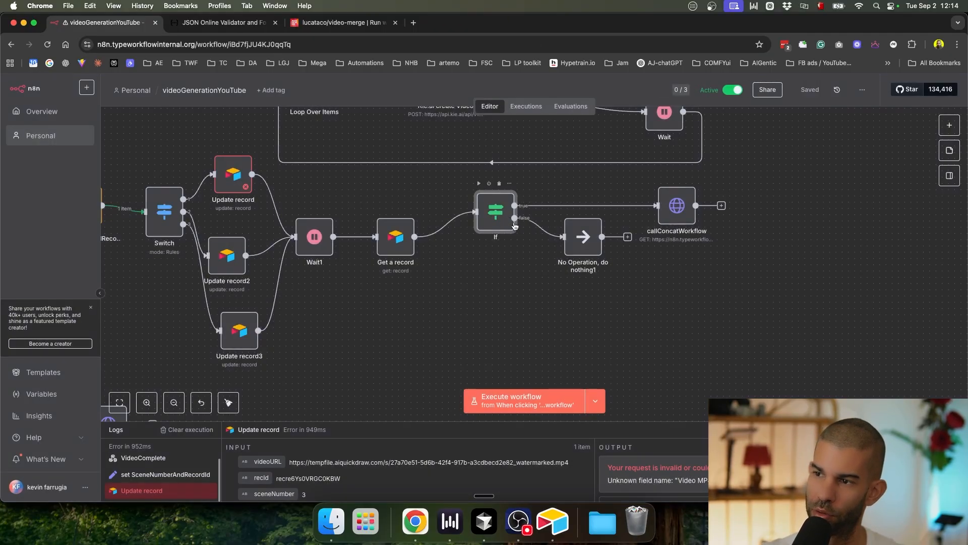
Step: Replace callConcatWorkflow's recId value with recId mapped from set SceneNumberAndRecordId
left_click(676, 207)
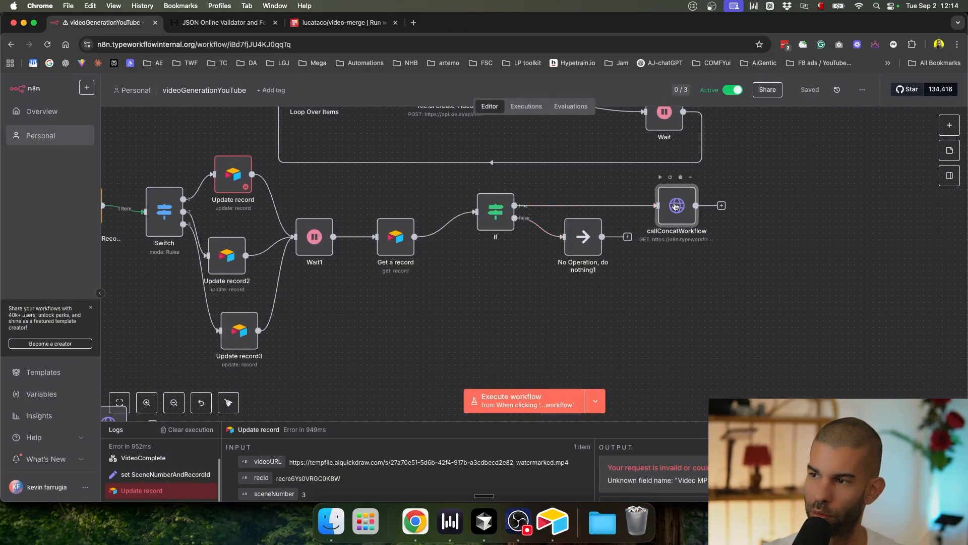
double_click(676, 207)
scroll(472, 281, "down", 3)
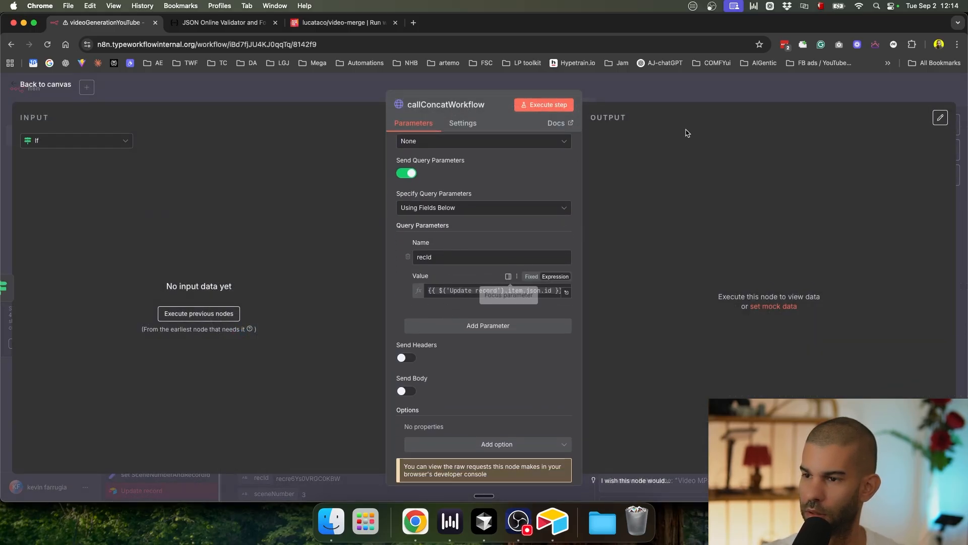
left_click(685, 94)
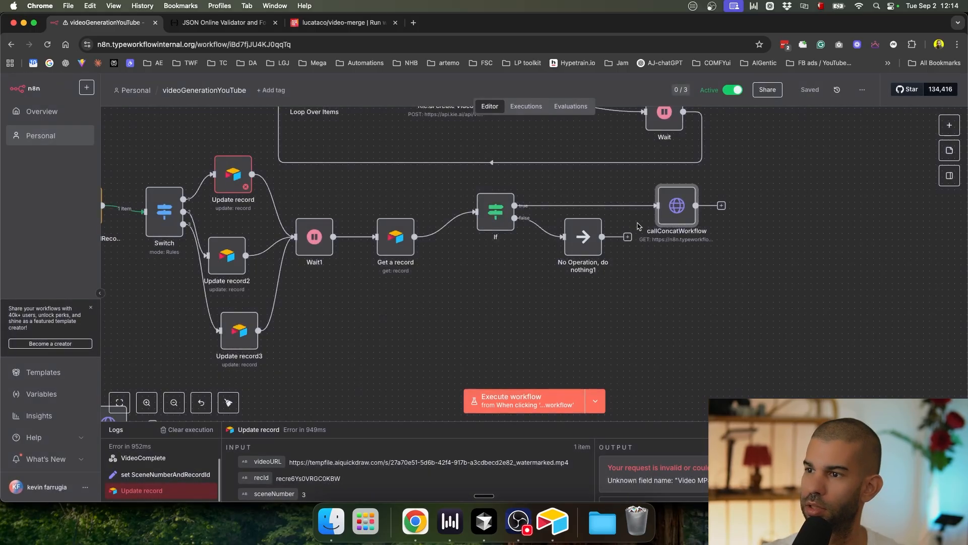
double_click(679, 212)
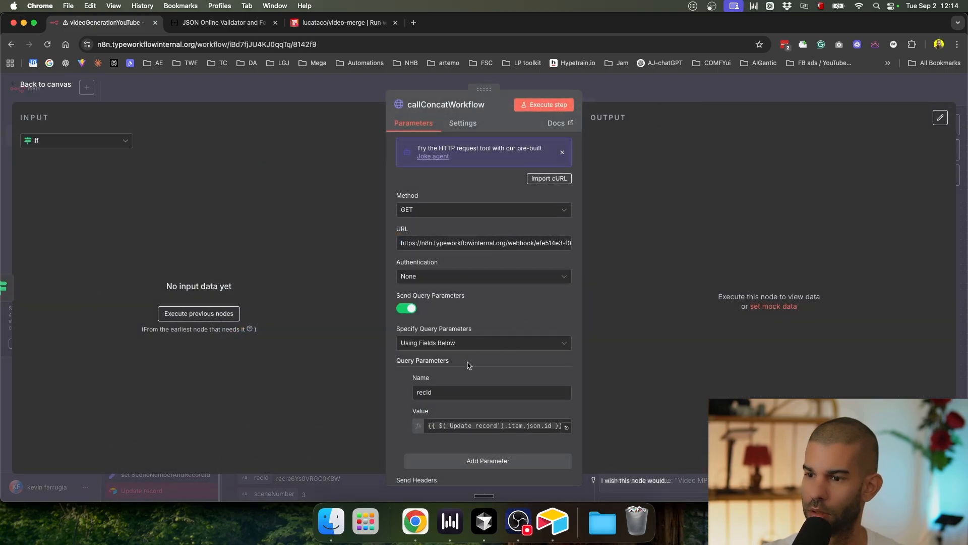
scroll(504, 328, "down", 5)
triple_click(473, 289)
key("BackSpace")
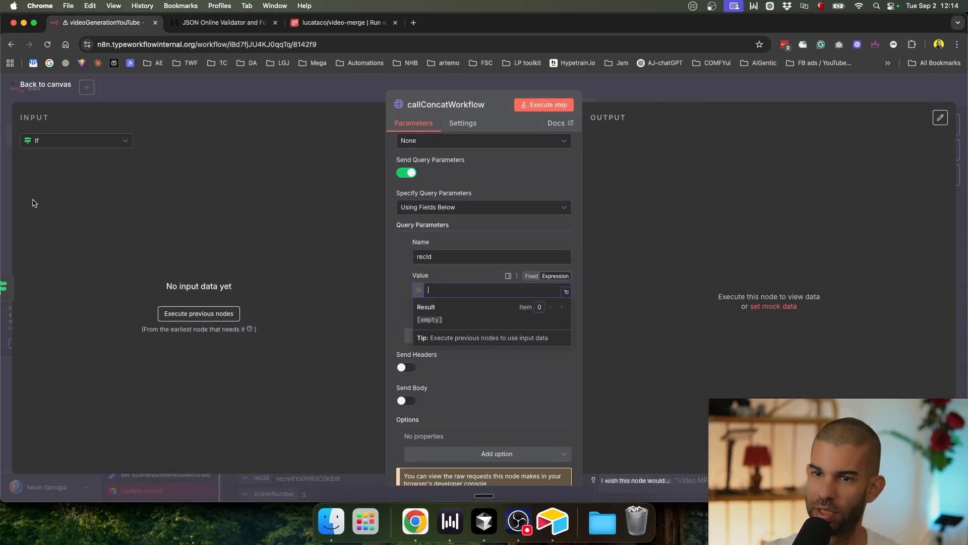
left_click(68, 140)
left_click(75, 285)
left_click_drag(44, 207, 446, 295)
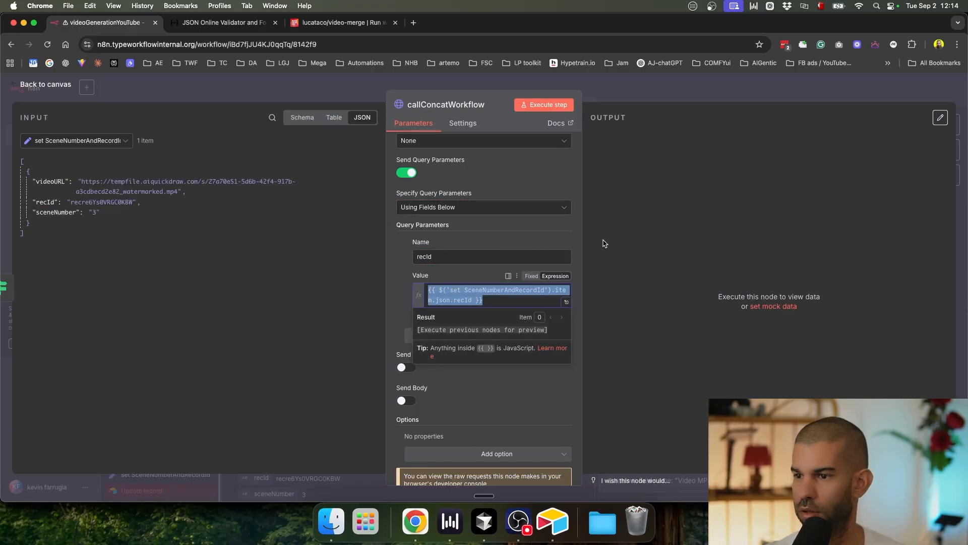
left_click(688, 89)
Step: Move the No Operation node below callConcatWorkflow
left_click_drag(580, 233, 631, 291)
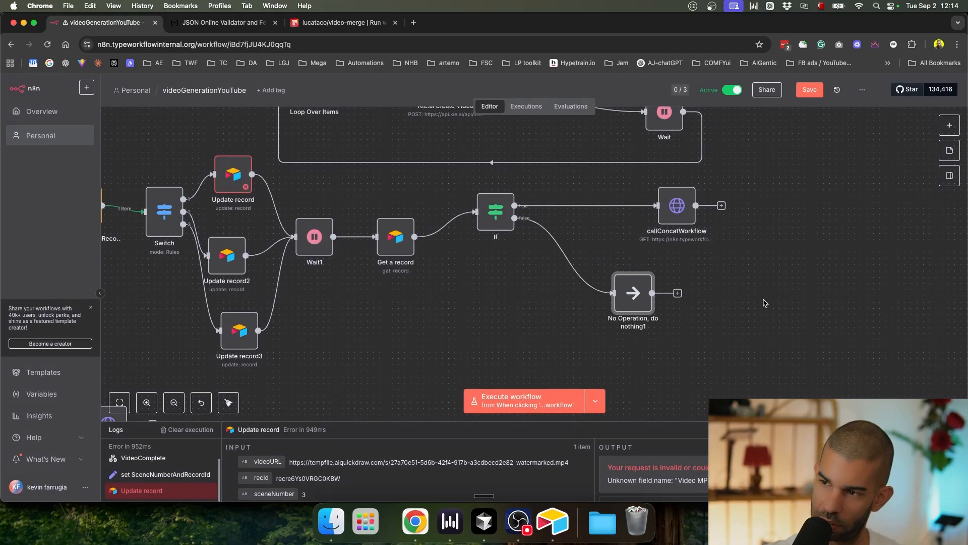
scroll(482, 309, "down", 5)
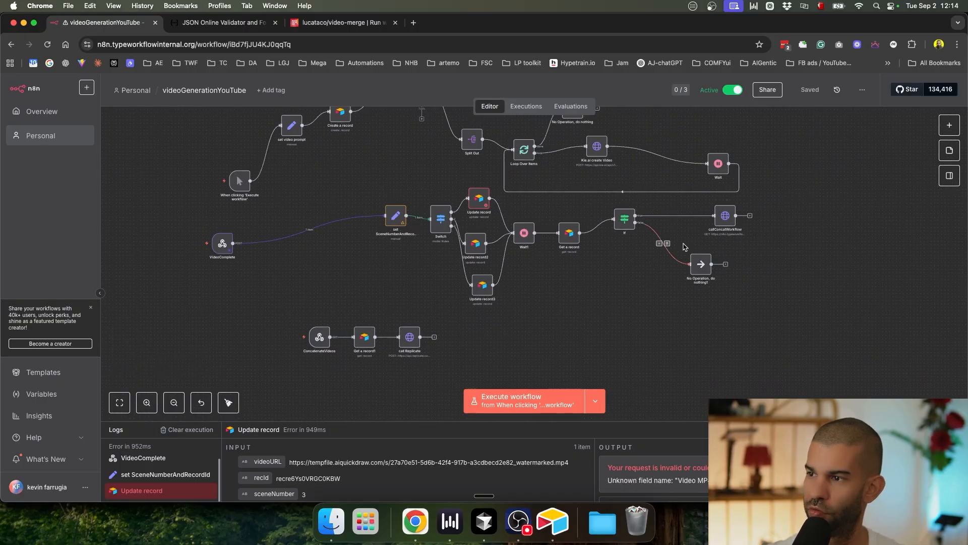
scroll(301, 352, "up", 5)
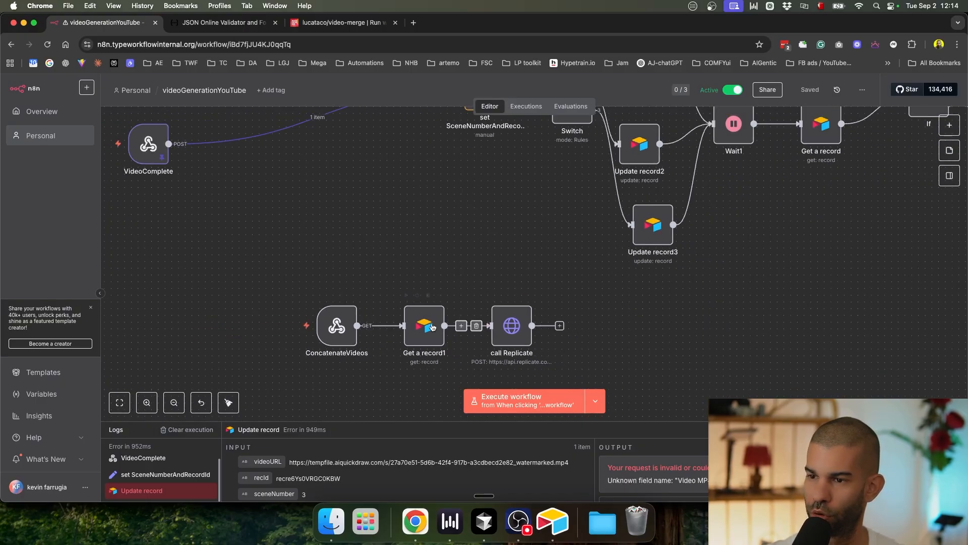
Step: Inspect the ConcatenateVideos → Get a record1 → call Replicate branch, then view the whole workflow
mouse_move(351, 315)
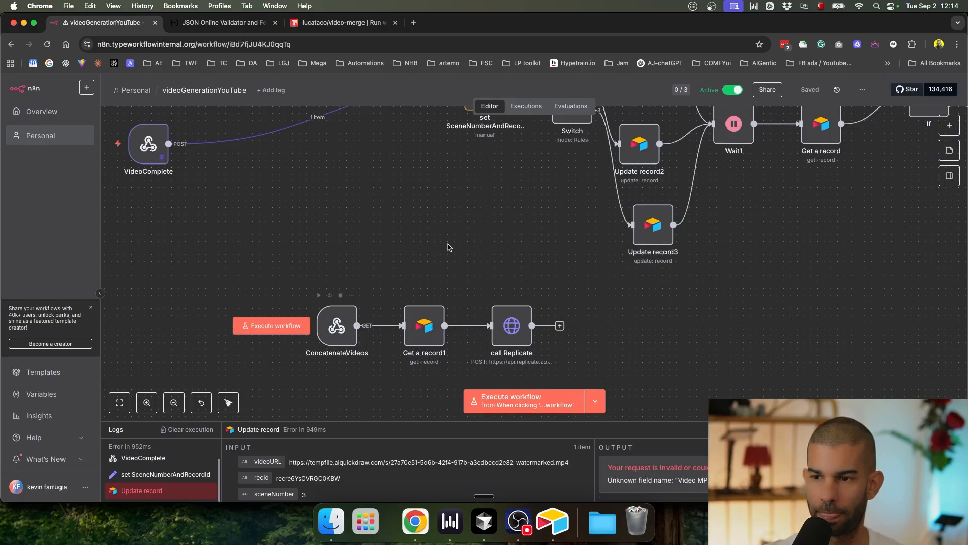
scroll(443, 201, "right", 5)
left_click_drag(255, 243, 429, 158)
left_click(388, 225)
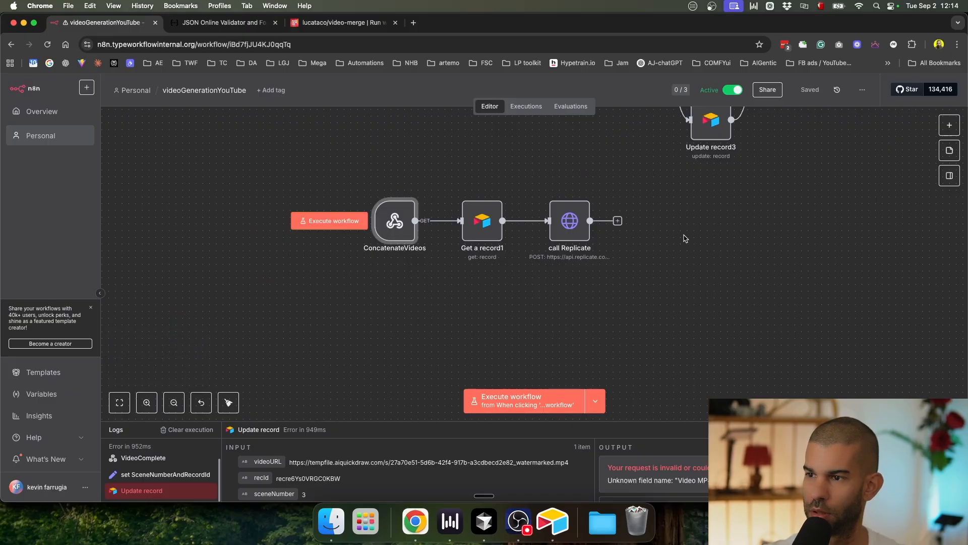
left_click_drag(698, 241, 570, 305)
scroll(615, 277, "down", 4)
left_click_drag(784, 229, 777, 228)
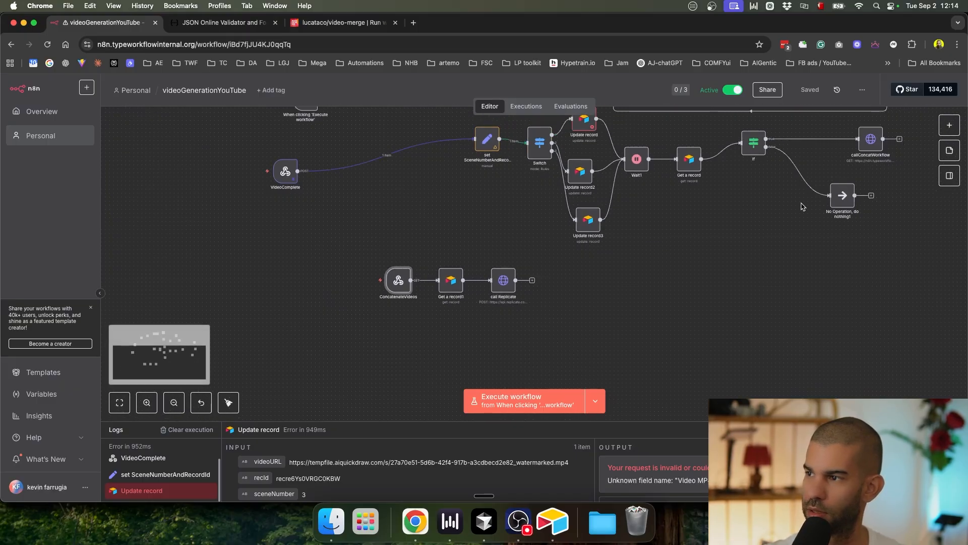
Step: Copy callConcatWorkflow's webhook URL and its recId parameter name
double_click(871, 139)
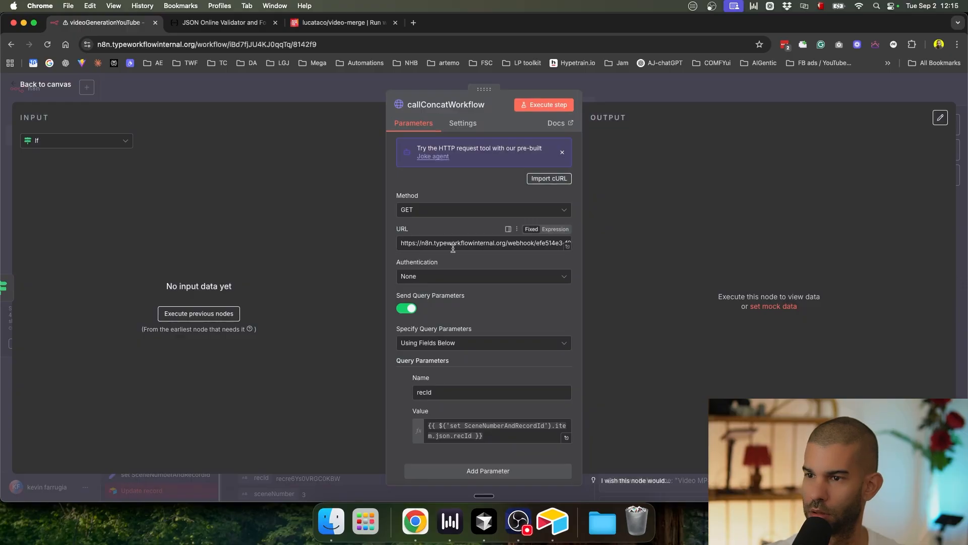
triple_click(450, 242)
scroll(450, 242, "down", 3)
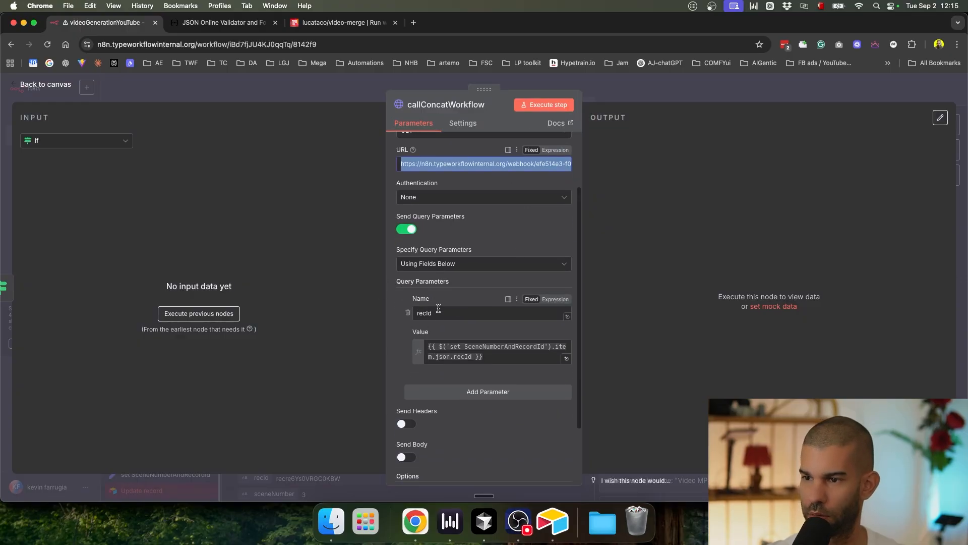
double_click(444, 312)
key("super+c")
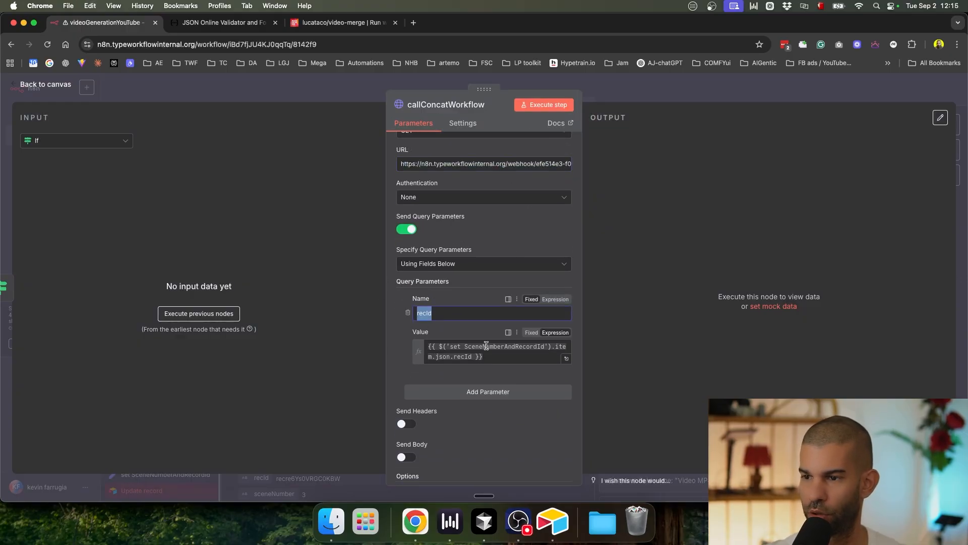
key("Escape")
scroll(401, 285, "up", 5)
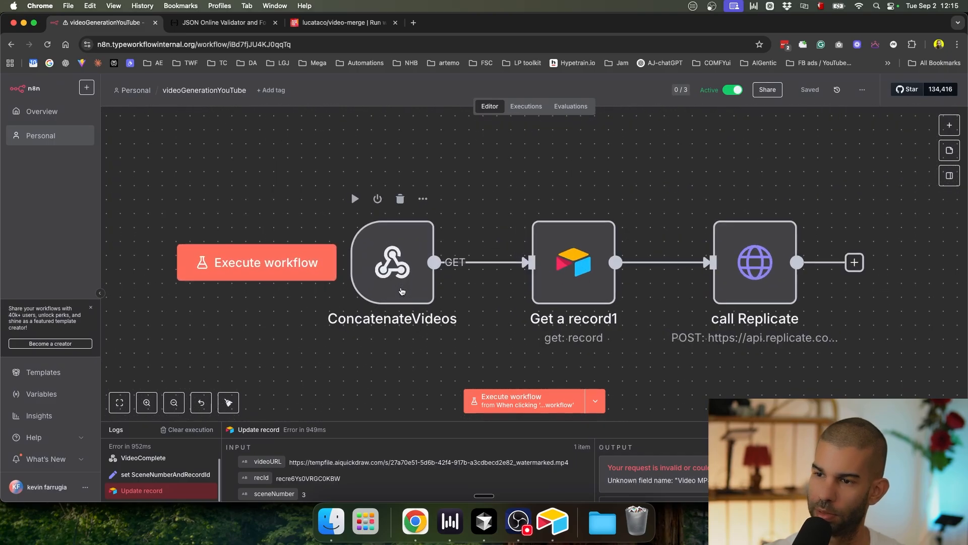
scroll(615, 222, "down", 3)
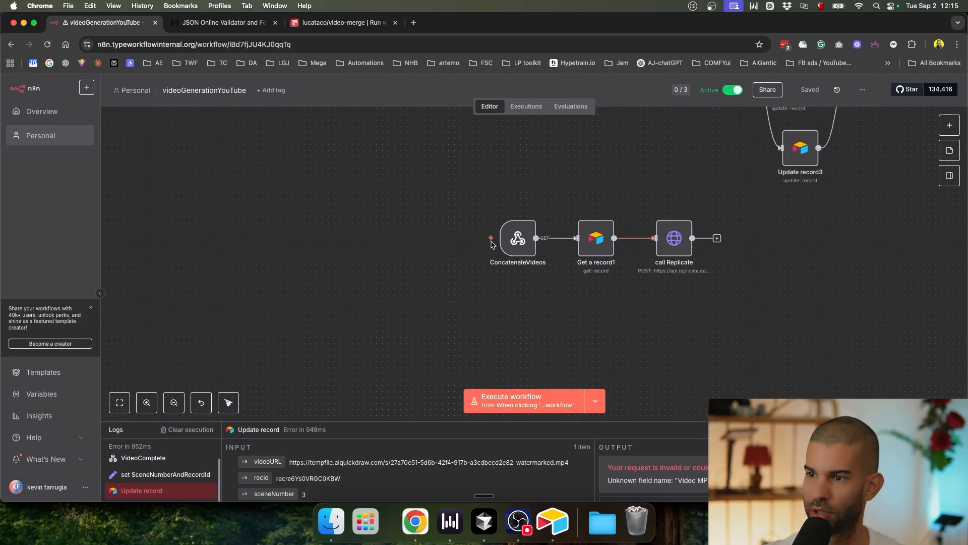
key("super+t")
Step: Enter the webhook URL with the recId parameter in the new tab's address bar
key("super+v")
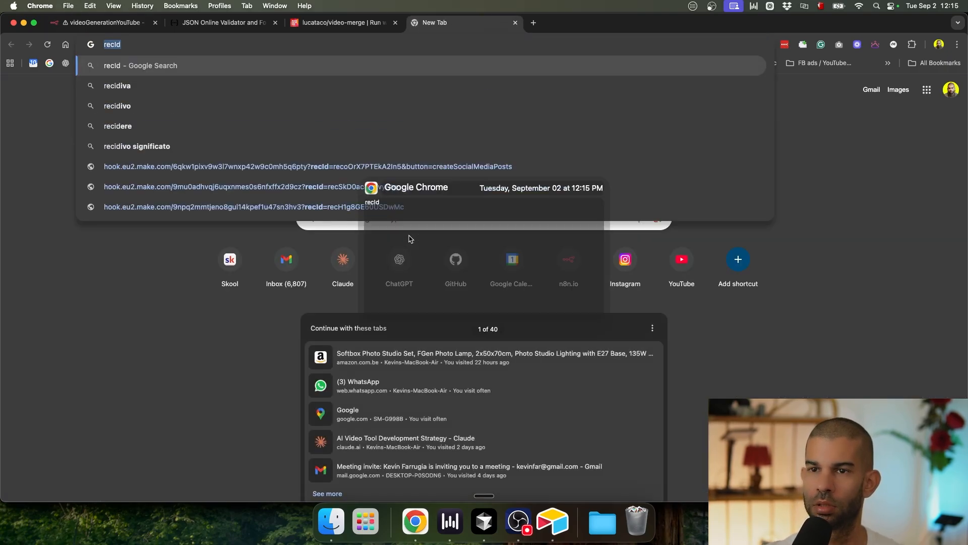
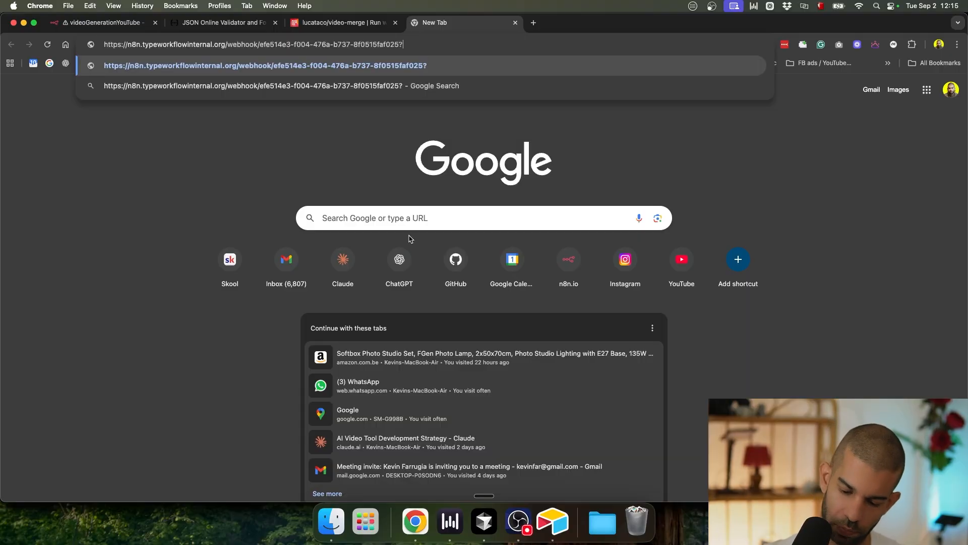
key("super+shift+v")
key("Return")
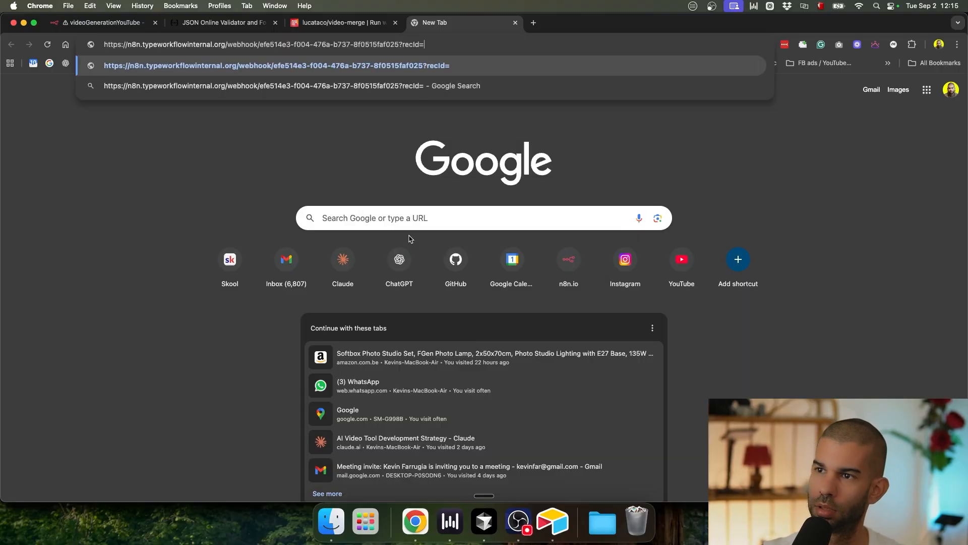
Step: Append a record ID copied from Airtable, call the webhook, and close the tab
key("super+Tab")
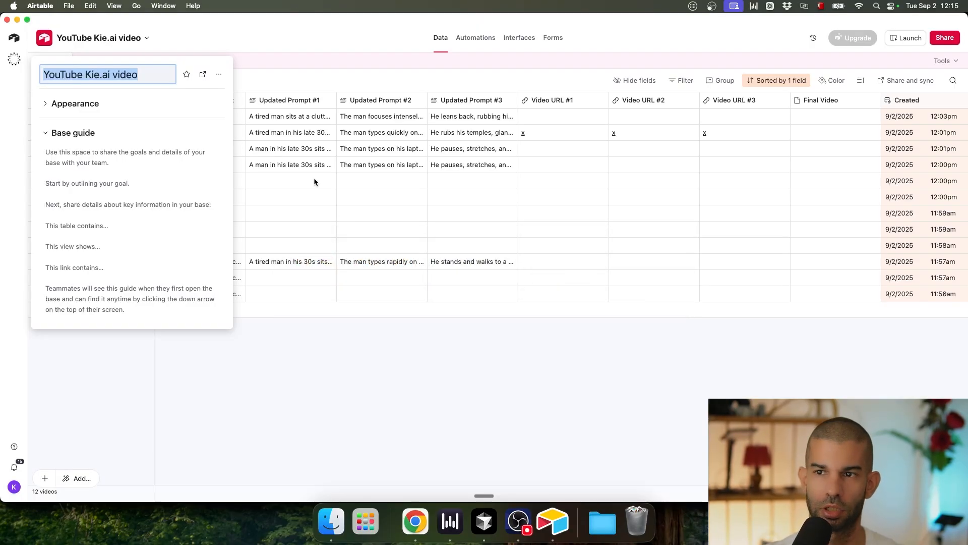
left_click(276, 153)
left_click(129, 117)
key("super+c")
key("super+Tab")
key("super+v")
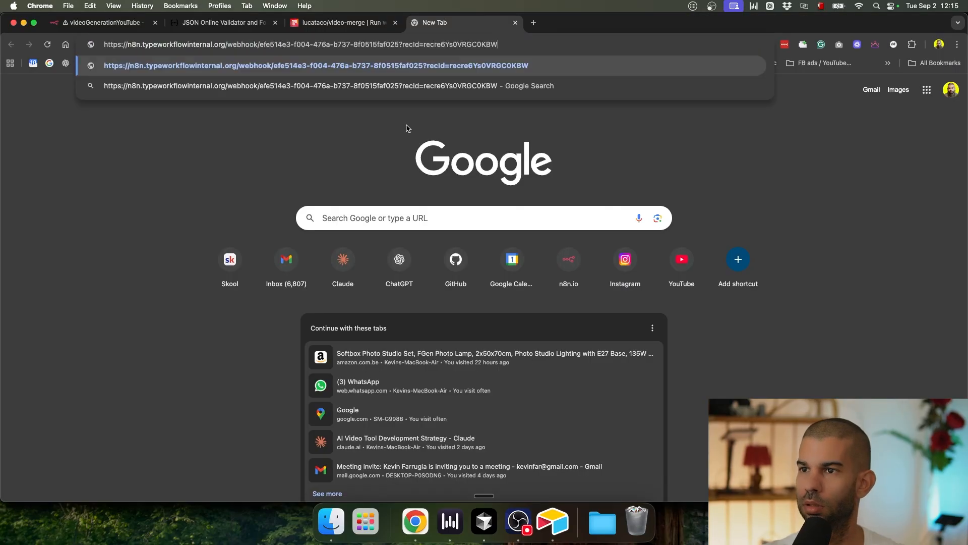
key("Return")
key("super+w")
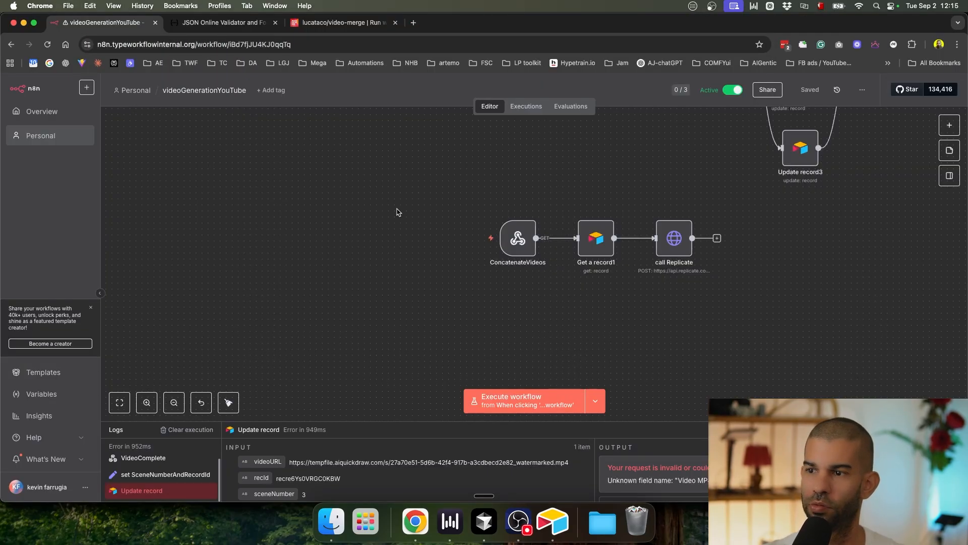
Step: Load the failed 12:15:18 execution from the executions list into the editor for debugging
left_click(539, 108)
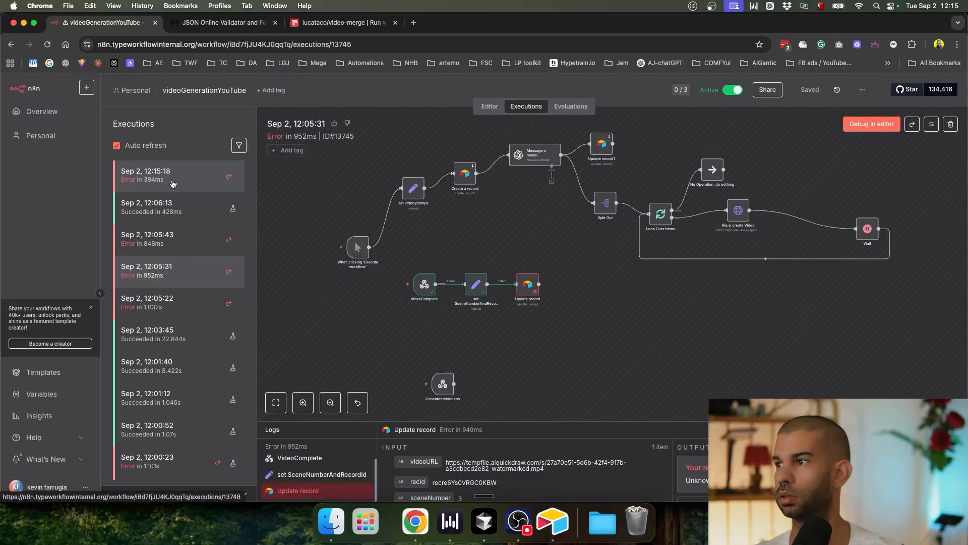
left_click(157, 178)
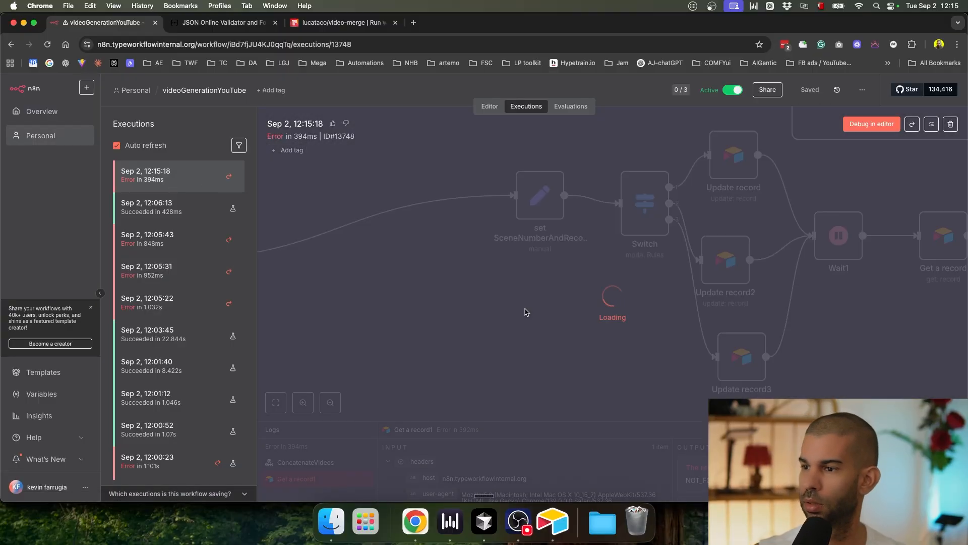
scroll(469, 406, "up", 3)
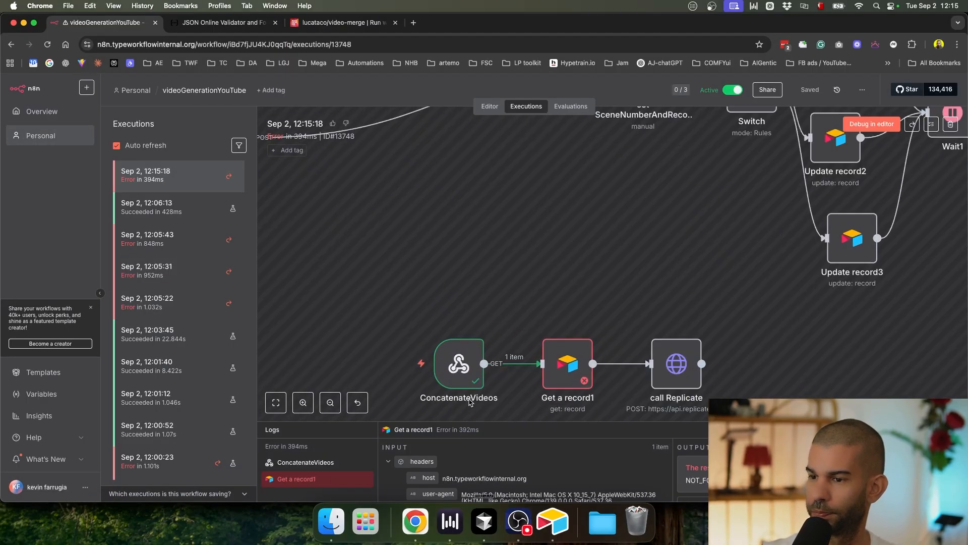
left_click(871, 125)
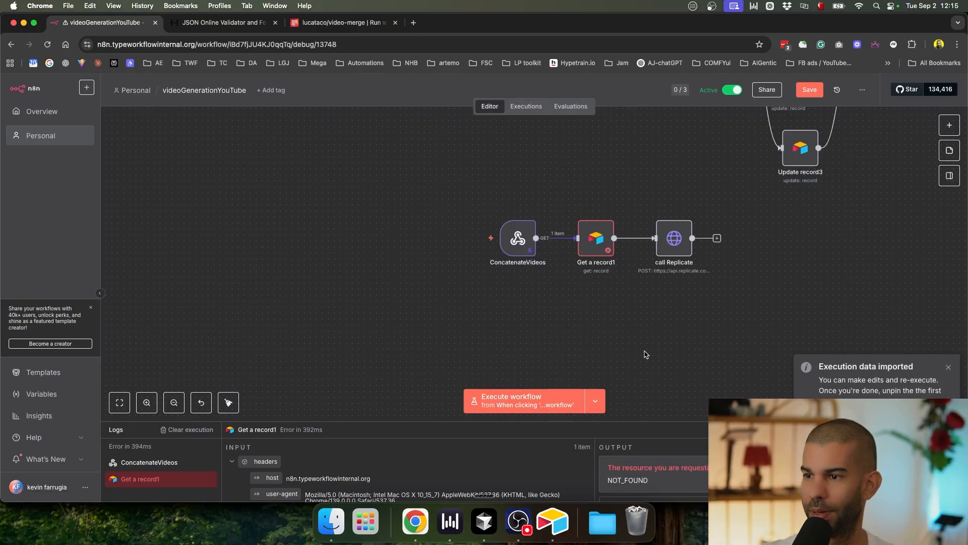
Step: Check the ConcatenateVideos webhook output, then open the Get a record1 node
scroll(380, 314, "right", 5)
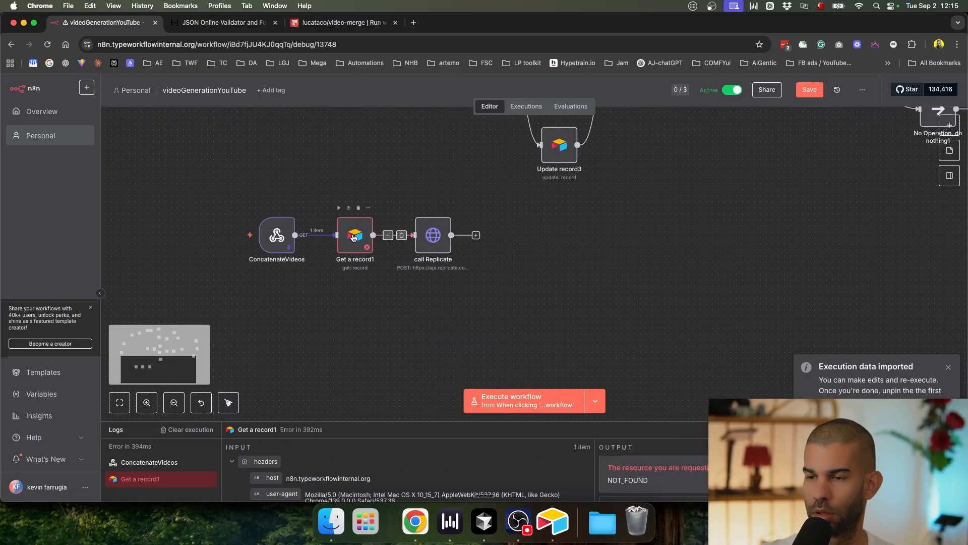
left_click(282, 240)
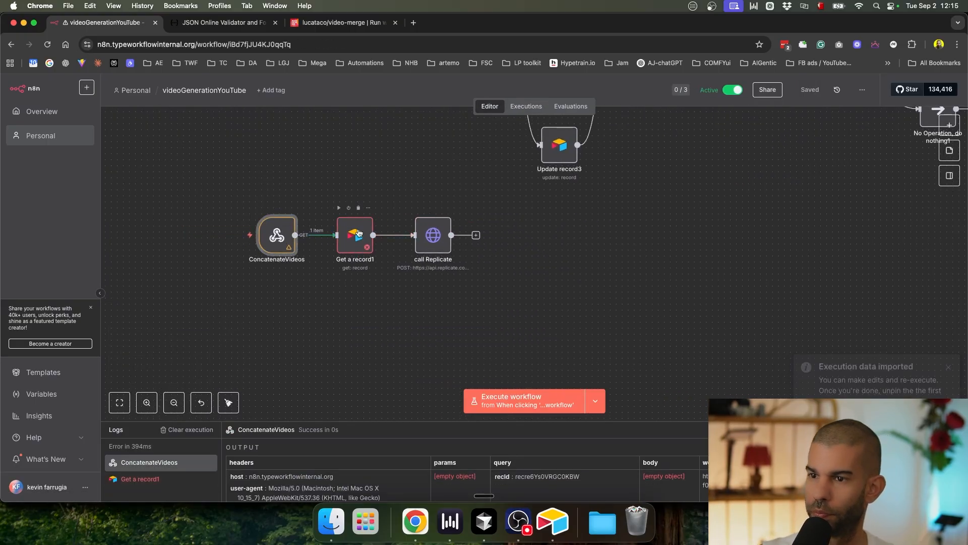
double_click(355, 235)
Step: Replace Get a record1's Record ID with the mapped {{ $json.query.recId }} and execute the step
triple_click(458, 320)
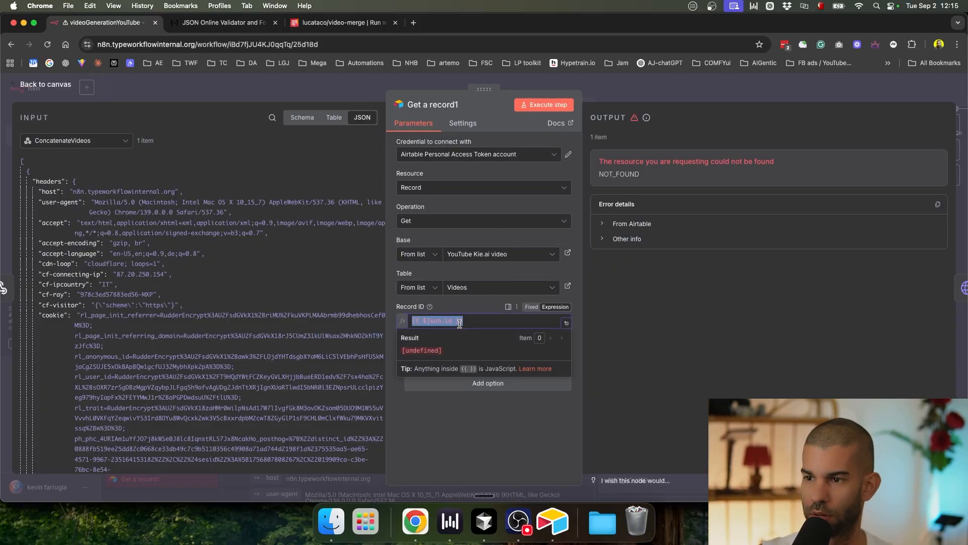
scroll(140, 324, "down", 15)
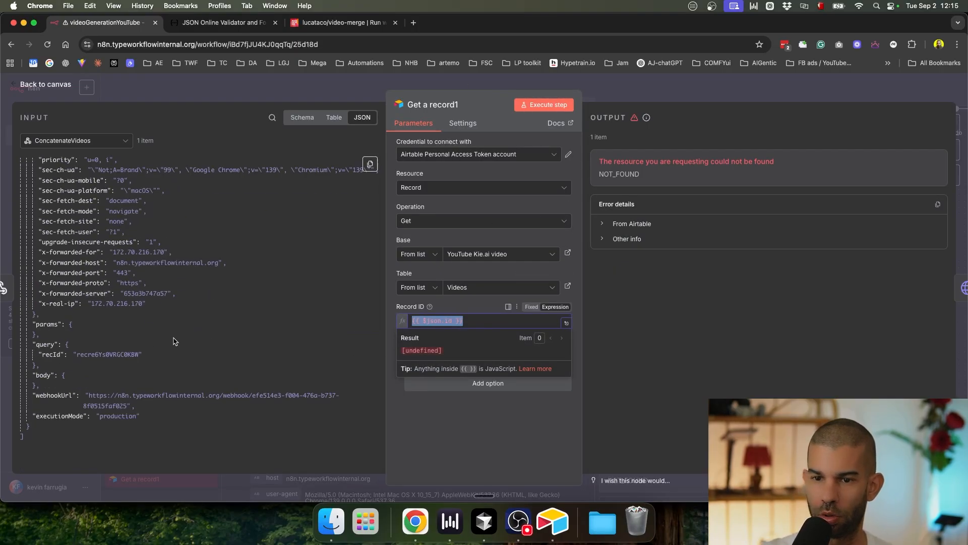
key("BackSpace")
left_click_drag(50, 354, 464, 319)
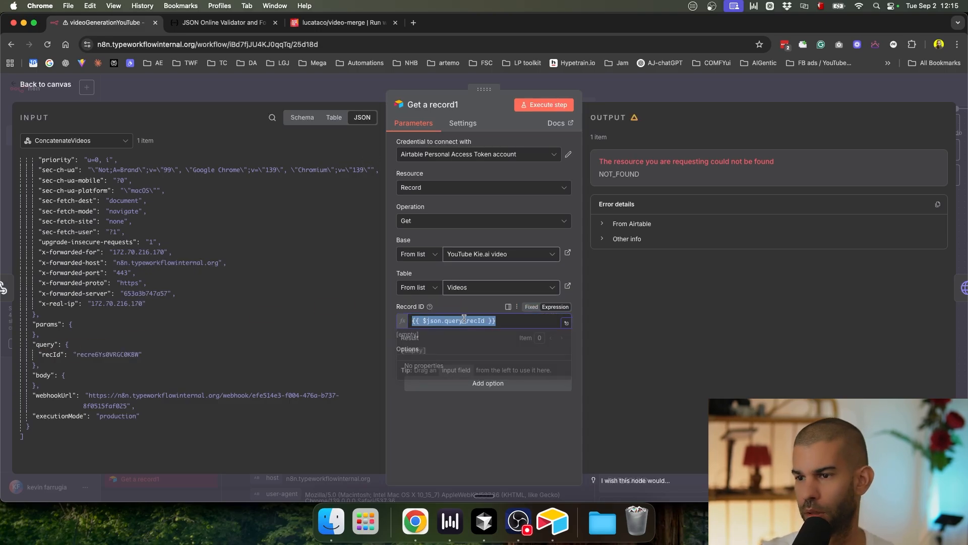
left_click(545, 106)
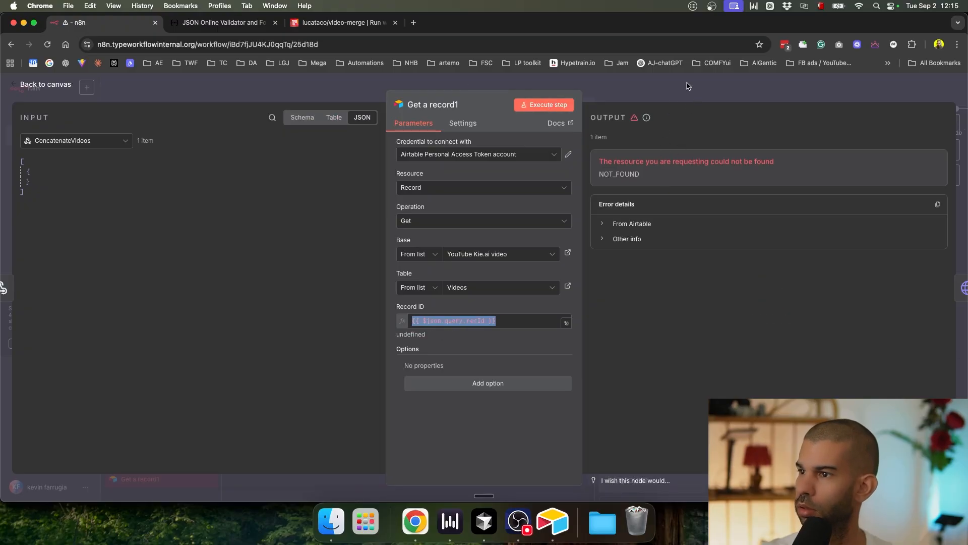
Step: Return to the canvas, recheck Get a record1, then open the ConcatenateVideos webhook settings
left_click(687, 86)
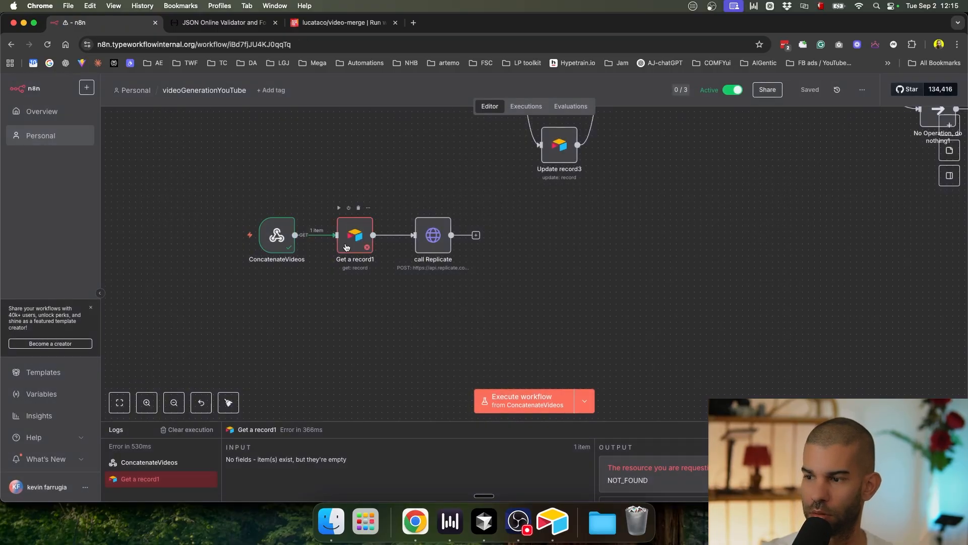
double_click(346, 247)
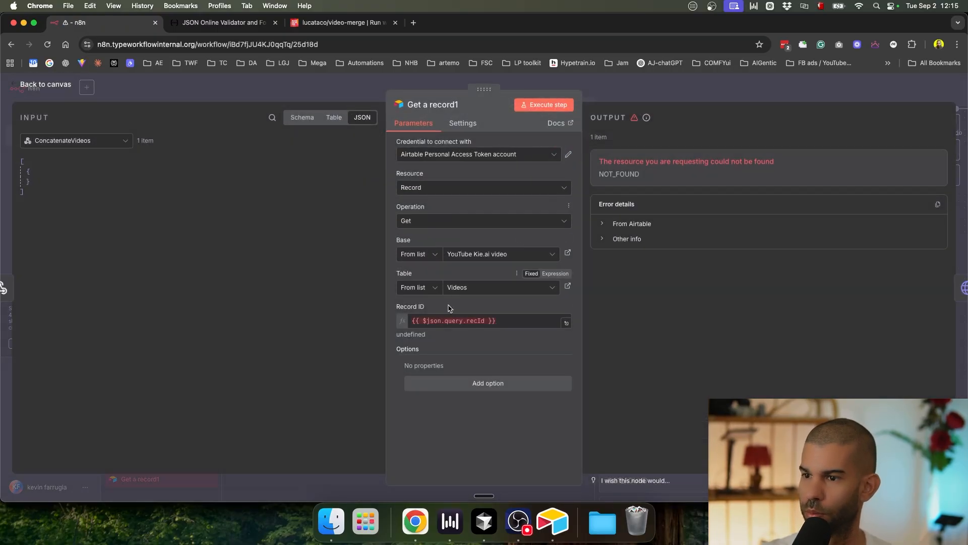
left_click(626, 99)
double_click(278, 236)
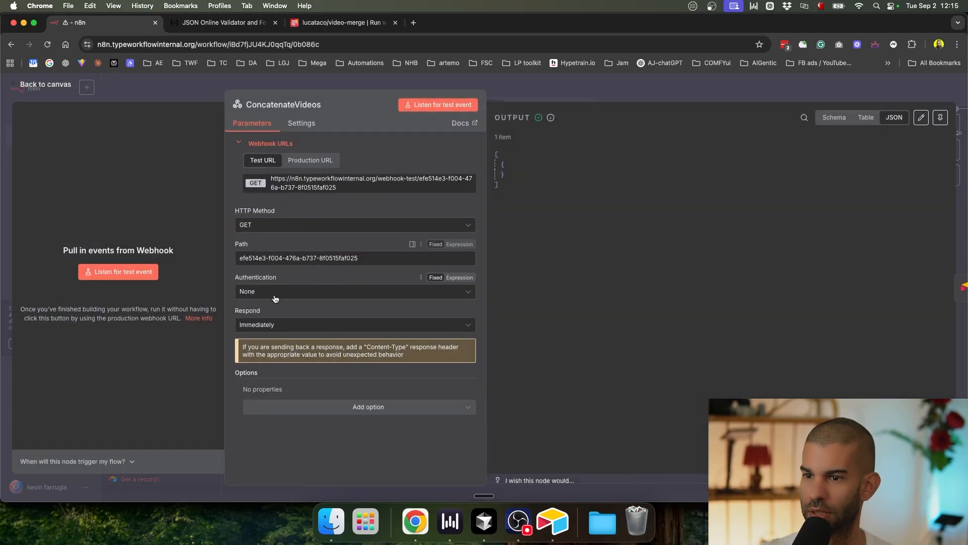
Step: Call the ConcatenateVideos production webhook with the record's recId, then return to n8n's executions
key("Escape")
left_click(413, 314)
left_click(400, 236)
key("super+s")
key("super+shift+t")
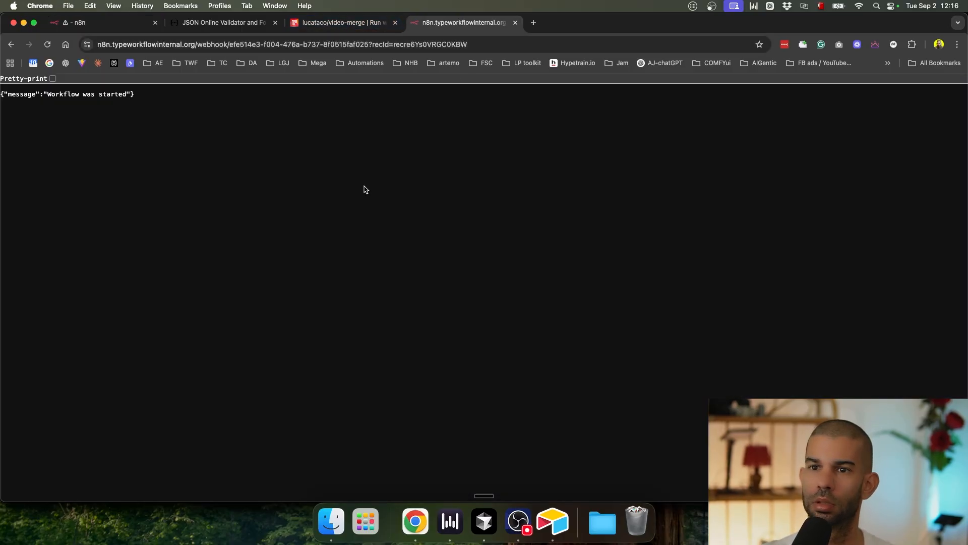
key("super+w")
key("super+1")
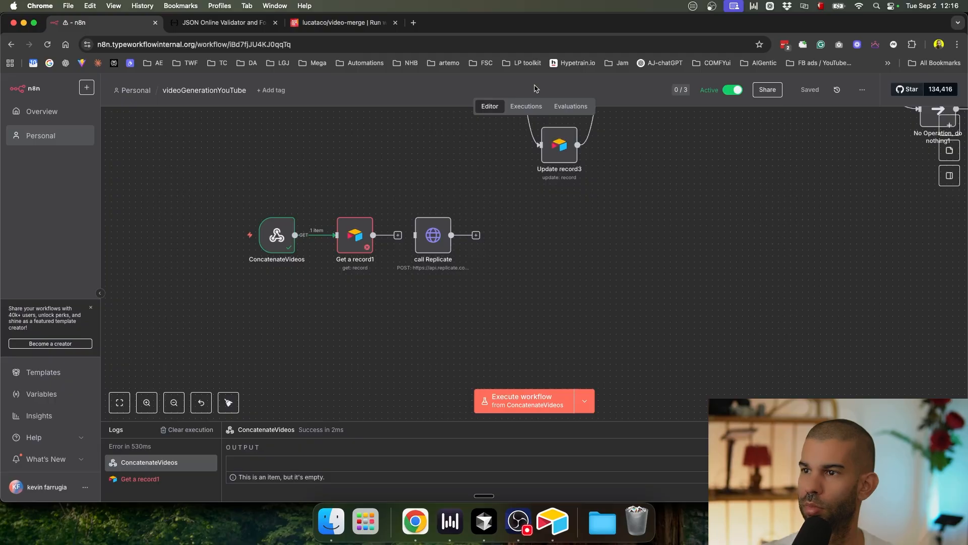
left_click(527, 105)
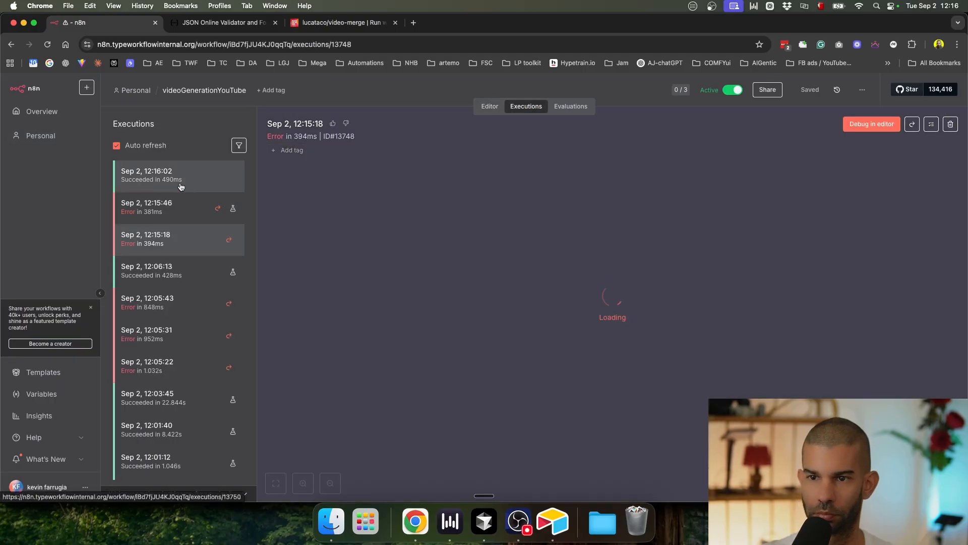
Step: Inspect the successful 12:16:02 execution and confirm Get a record1 fetched the Airtable record
left_click(181, 187)
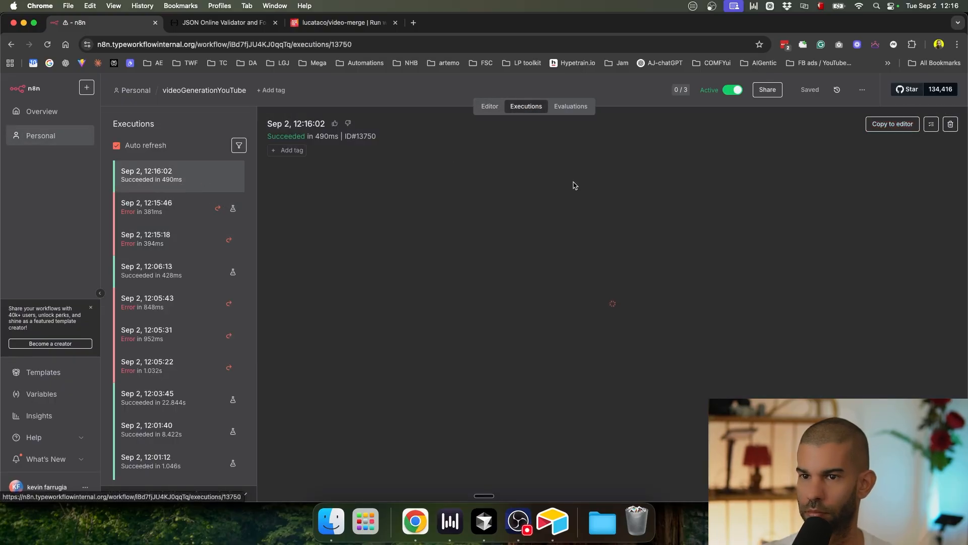
scroll(507, 392, "up", 5)
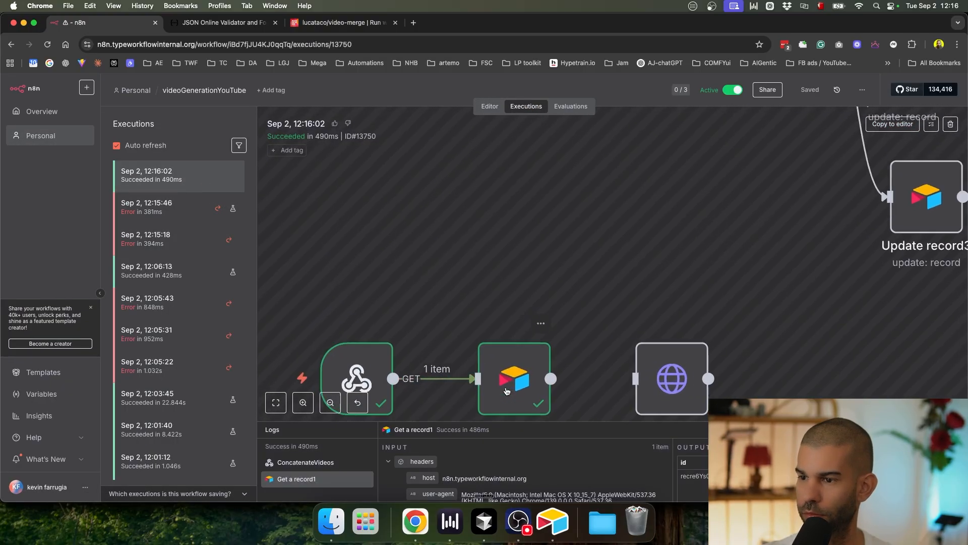
scroll(507, 392, "down", 3)
double_click(508, 391)
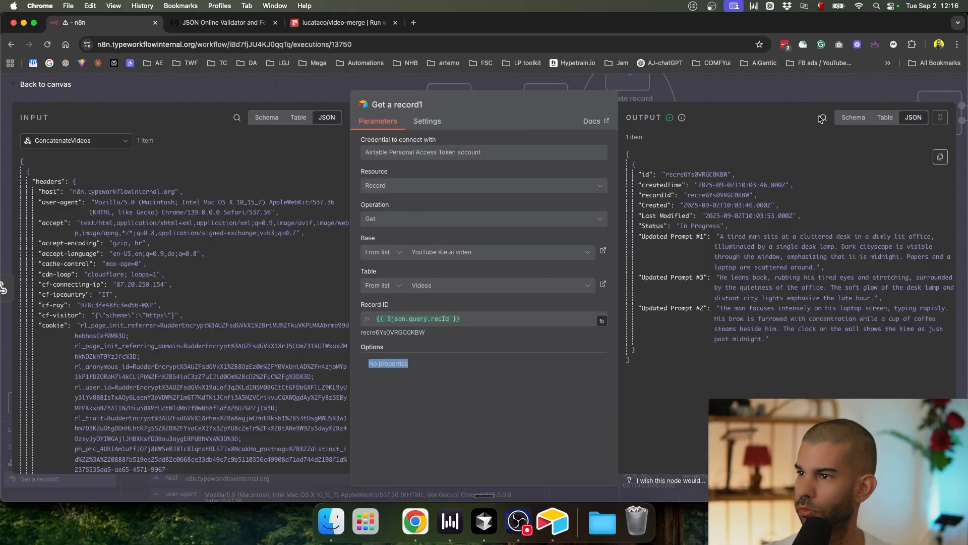
left_click(842, 94)
Step: Copy the 12:16:02 run to the editor and open the call Replicate node
left_click(902, 123)
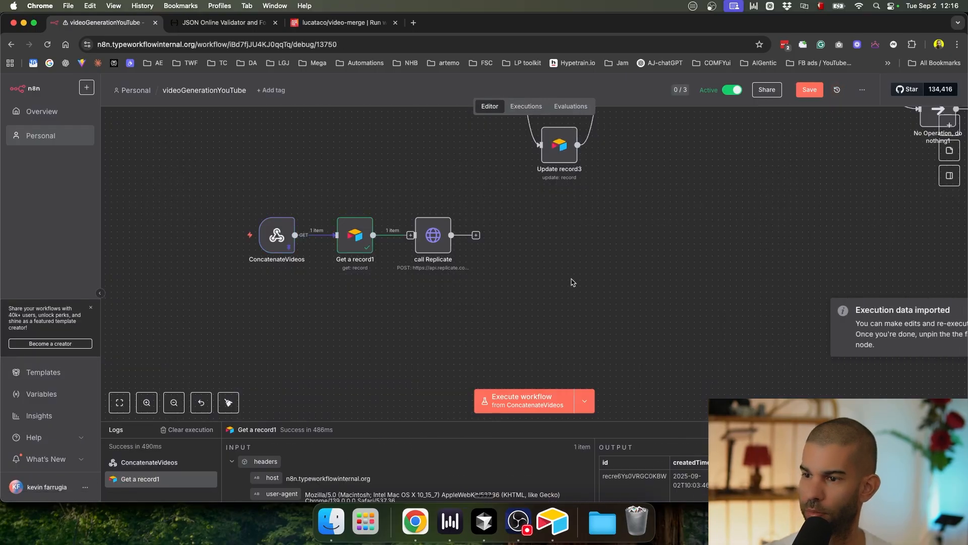
scroll(392, 261, "up", 3)
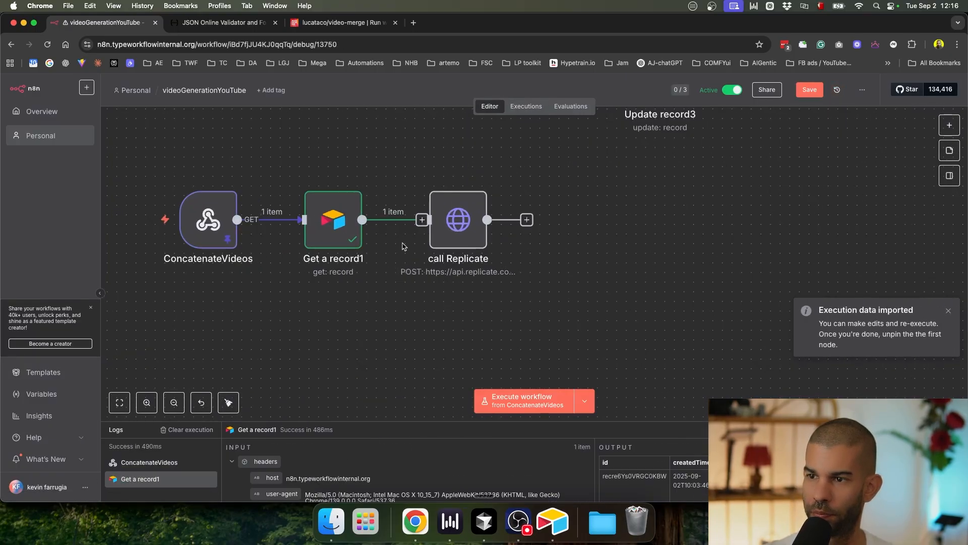
double_click(456, 219)
scroll(484, 303, "down", 3)
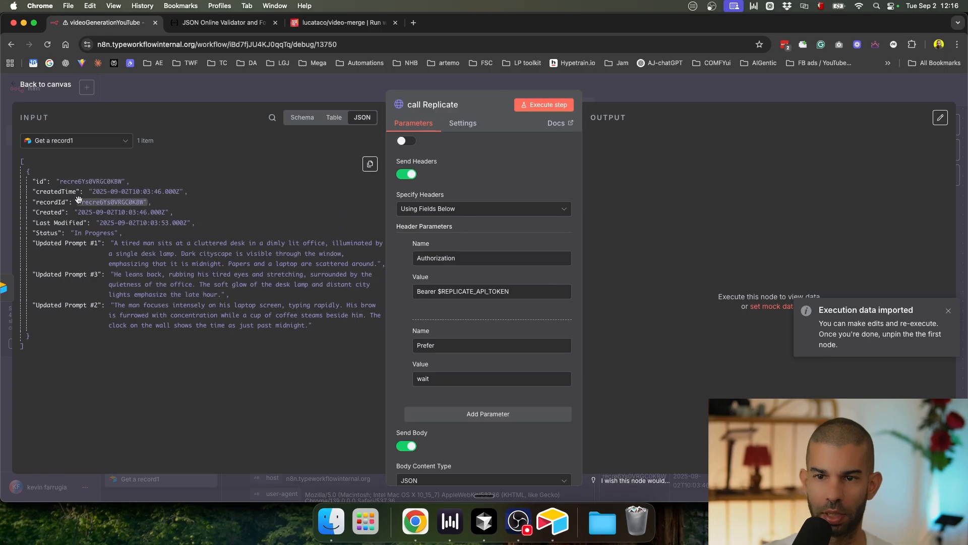
Step: Compare the Airtable base with the n8n editor and close call Replicate's settings
key("super+Tab")
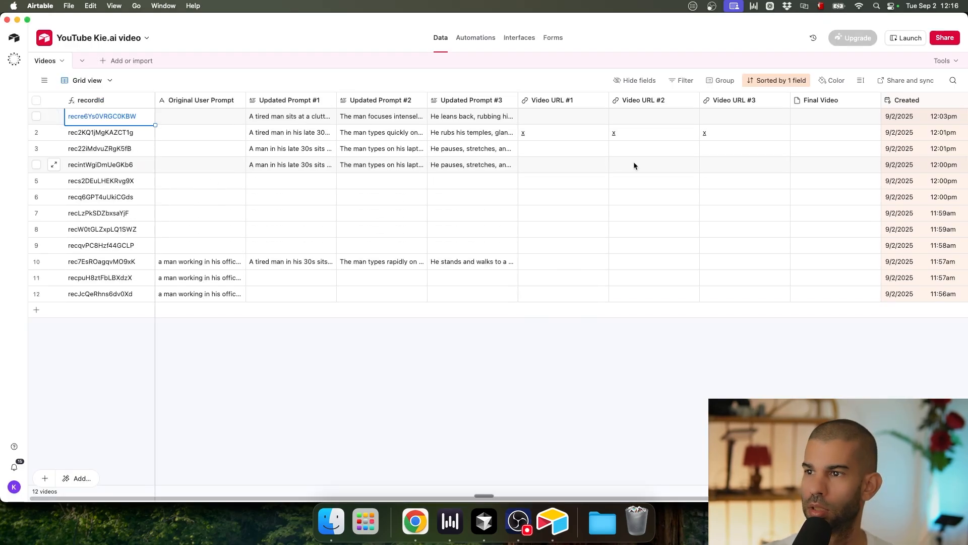
key("super+Tab")
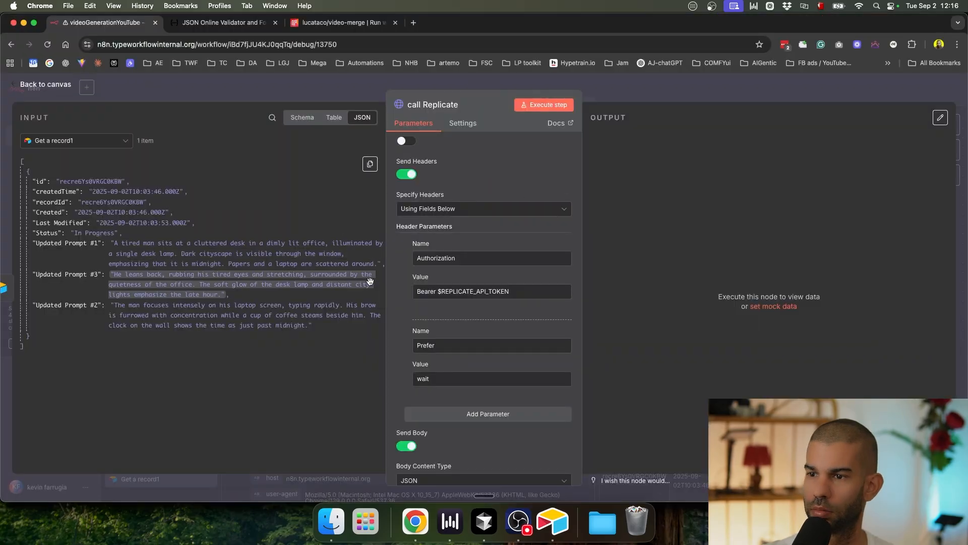
key("super+Tab")
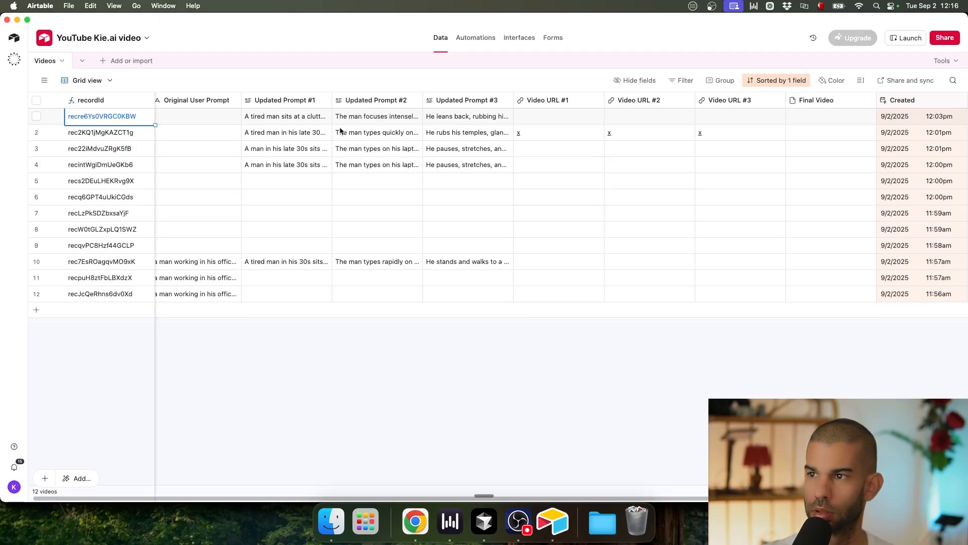
key("super+Tab")
key("super+Tab")
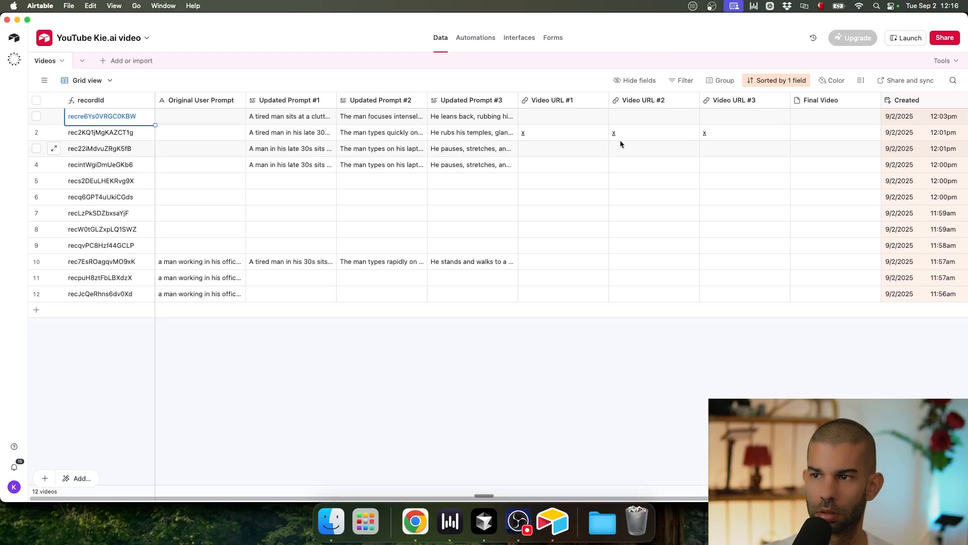
key("super+Tab")
key("Escape")
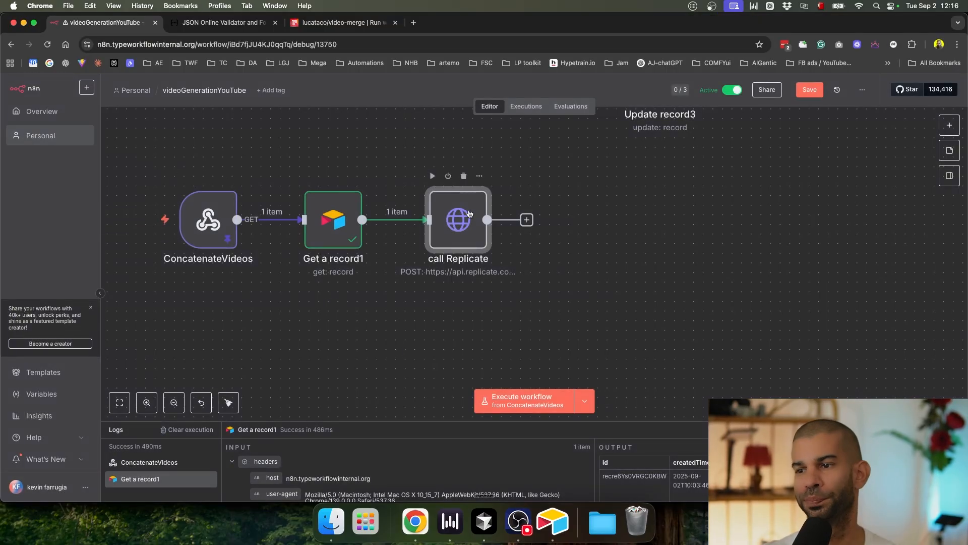
Step: Enter placeholder 'xxx' in the first record's Video URL #1 and Video URL #2 fields
key("super+Tab")
left_click(585, 116)
type("xxx")
left_click(644, 117)
type("xxx")
left_click(753, 116)
Step: Enter 'xxx' in Video URL #3, then save the n8n workflow
type("xxx")
key("Escape")
key("super+Tab")
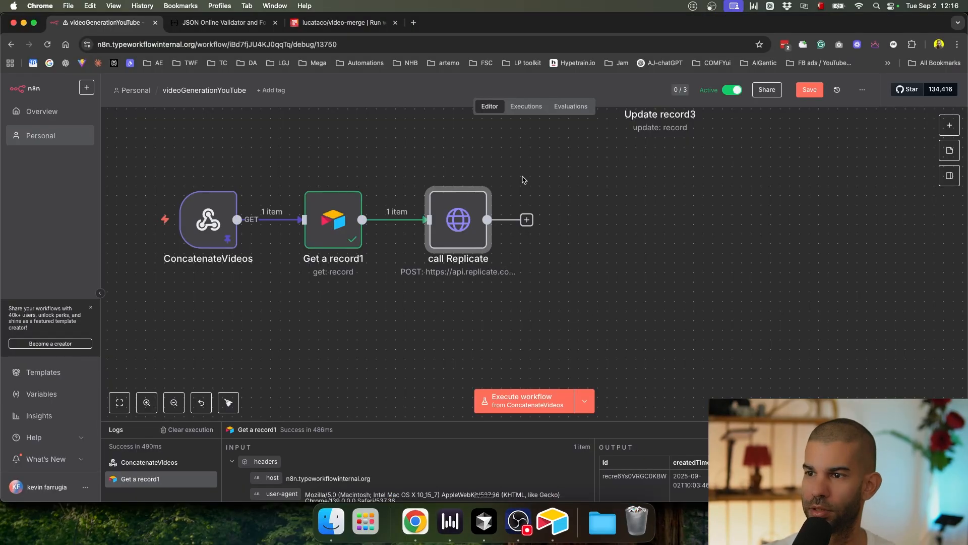
left_click(810, 90)
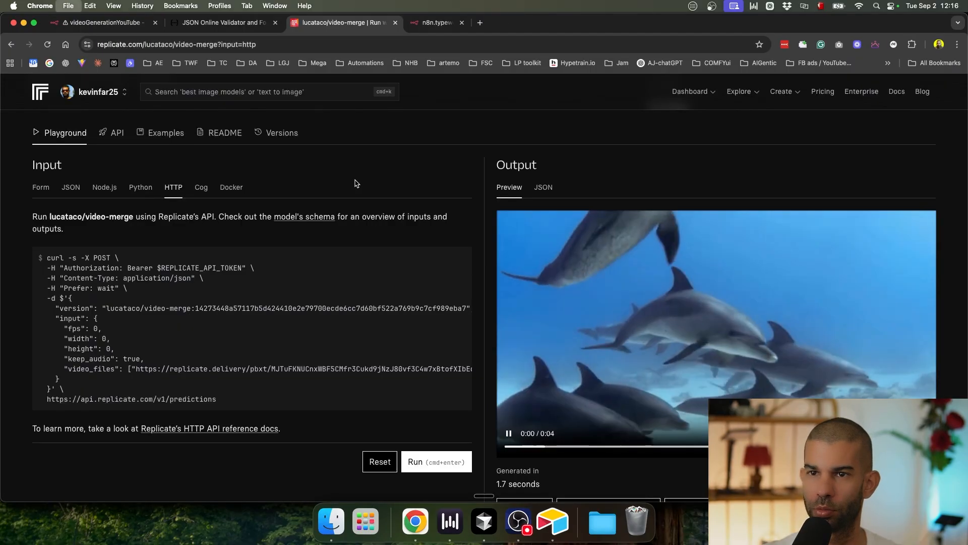
Step: Reload the executions list and inspect Get a record1's run details
left_click(126, 25)
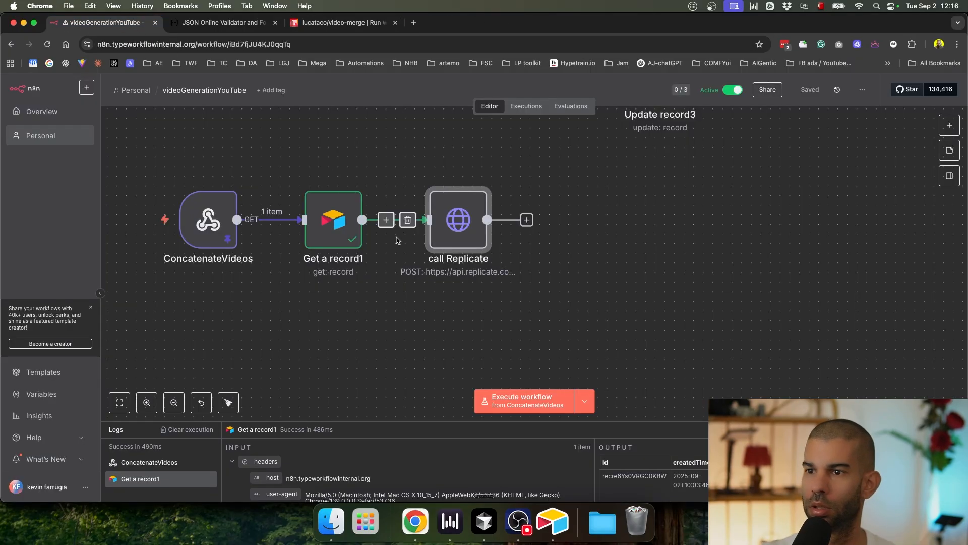
left_click(526, 106)
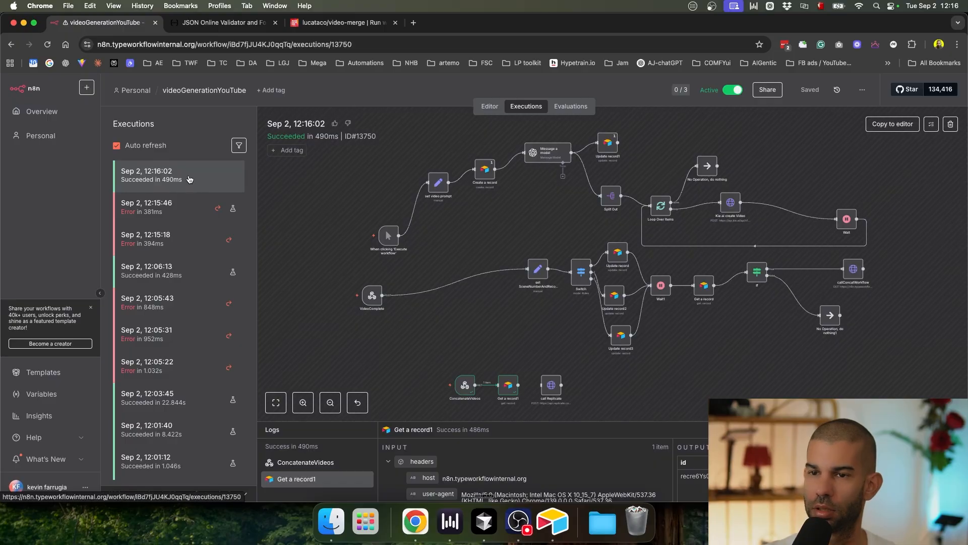
key("super+r")
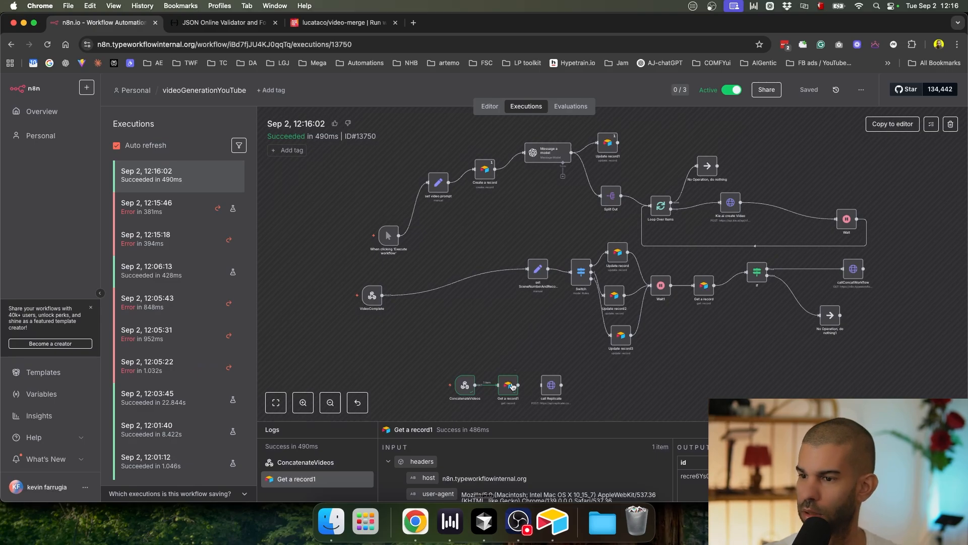
double_click(515, 385)
left_click(699, 100)
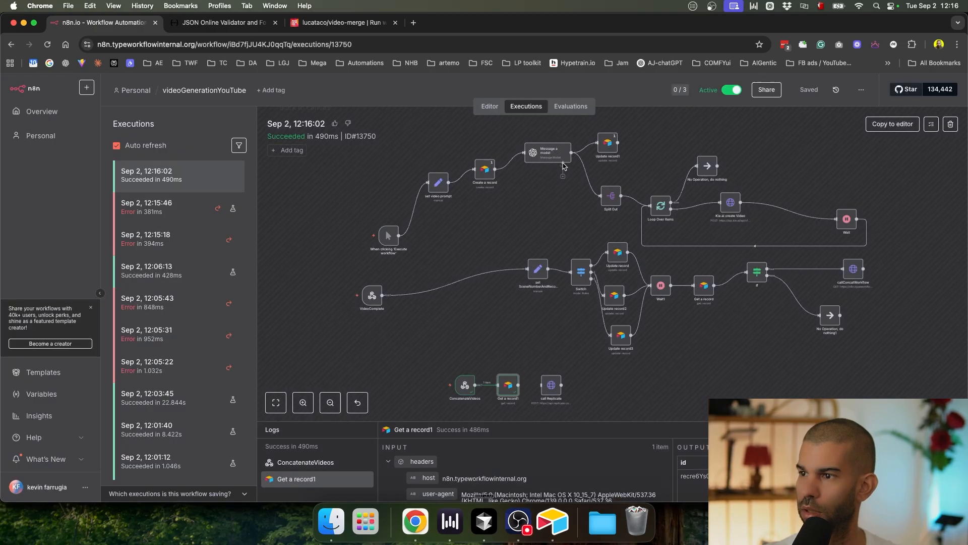
Step: Retrigger the production webhook and debug the newest failed 12:16:56 execution in the editor
key("super+shift+t")
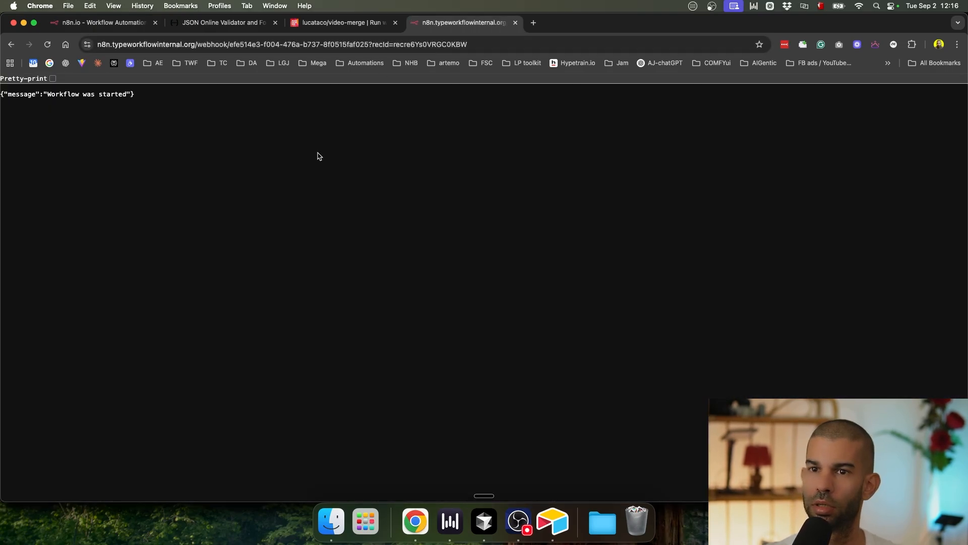
key("super+w")
key("super+1")
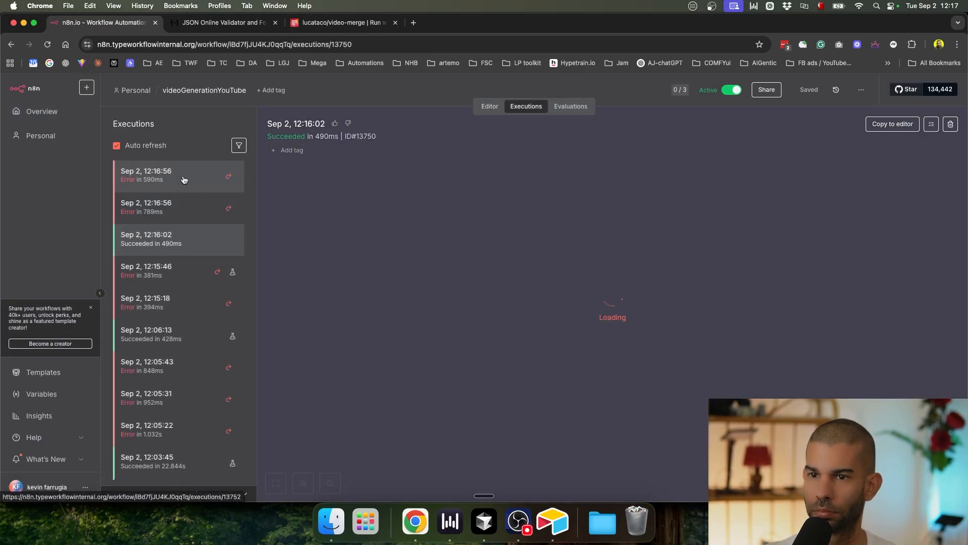
left_click(184, 180)
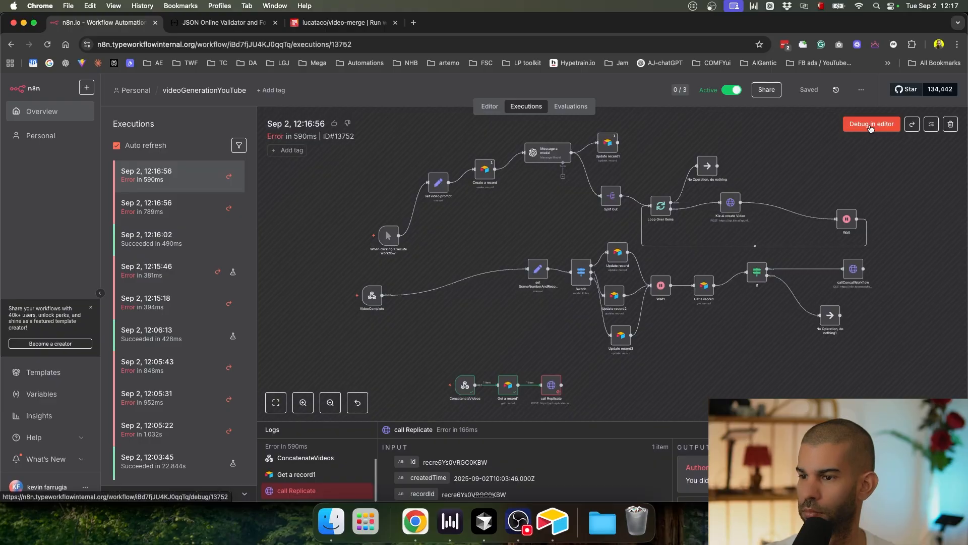
left_click(871, 128)
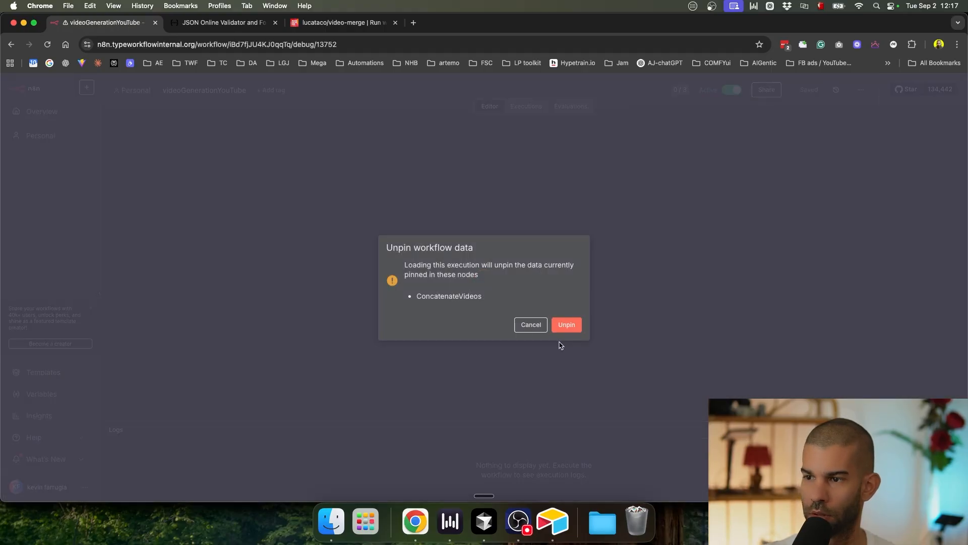
Step: Unpin the ConcatenateVideos data and open call Replicate's JSON body in the expression editor
left_click(565, 325)
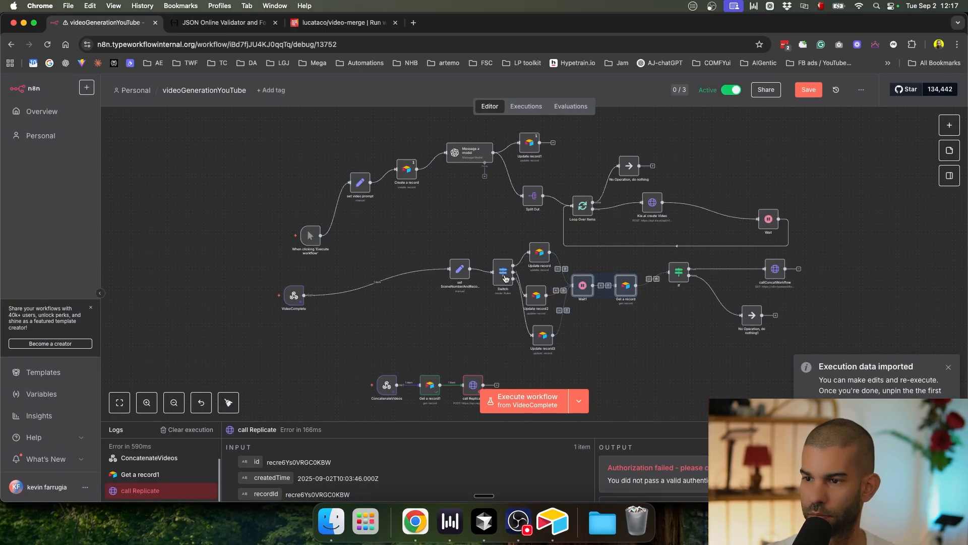
scroll(368, 235, "up", 5)
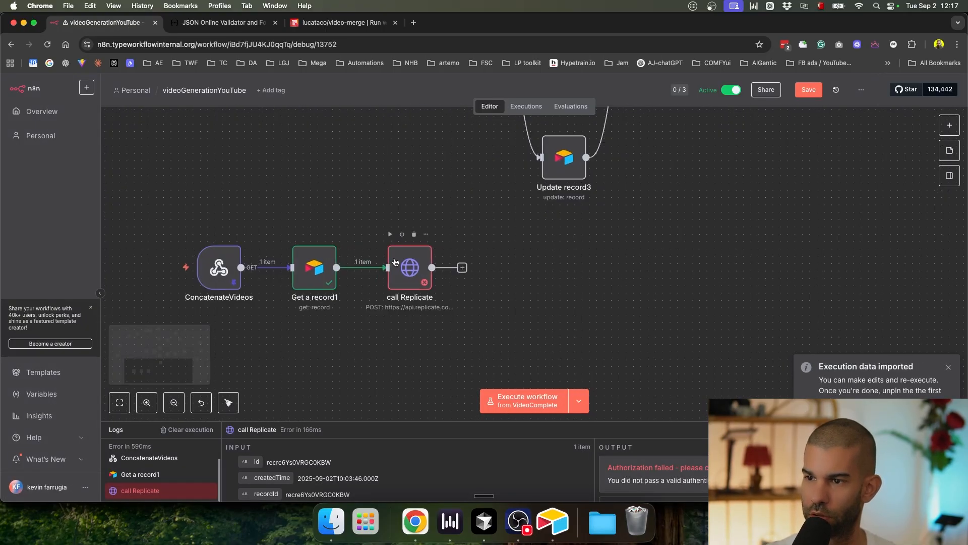
double_click(410, 265)
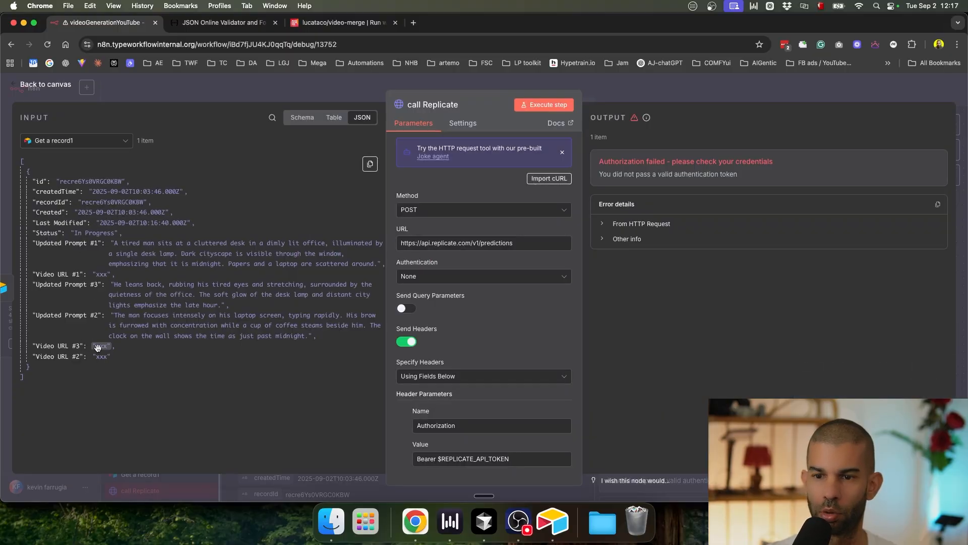
scroll(516, 333, "down", 10)
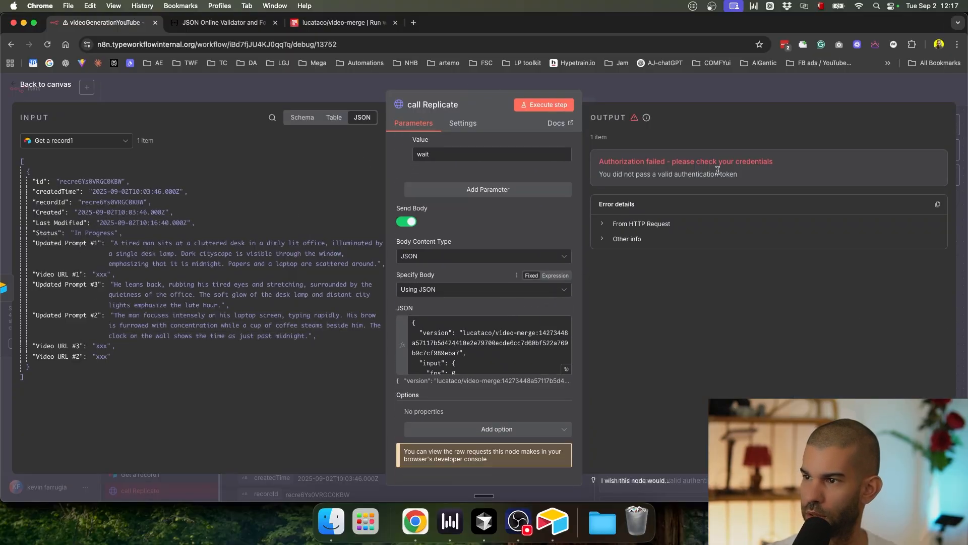
left_click_drag(766, 176, 693, 176)
left_click(626, 180)
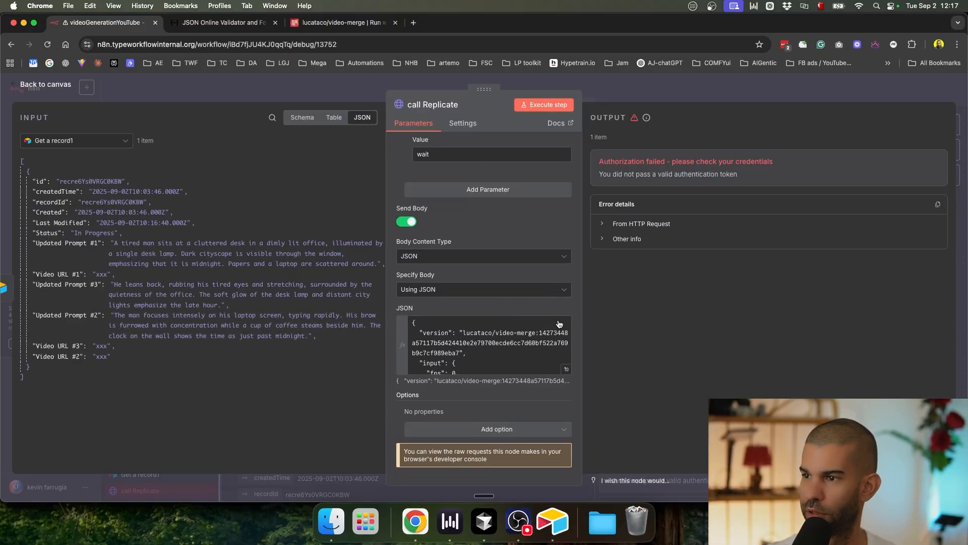
left_click(567, 369)
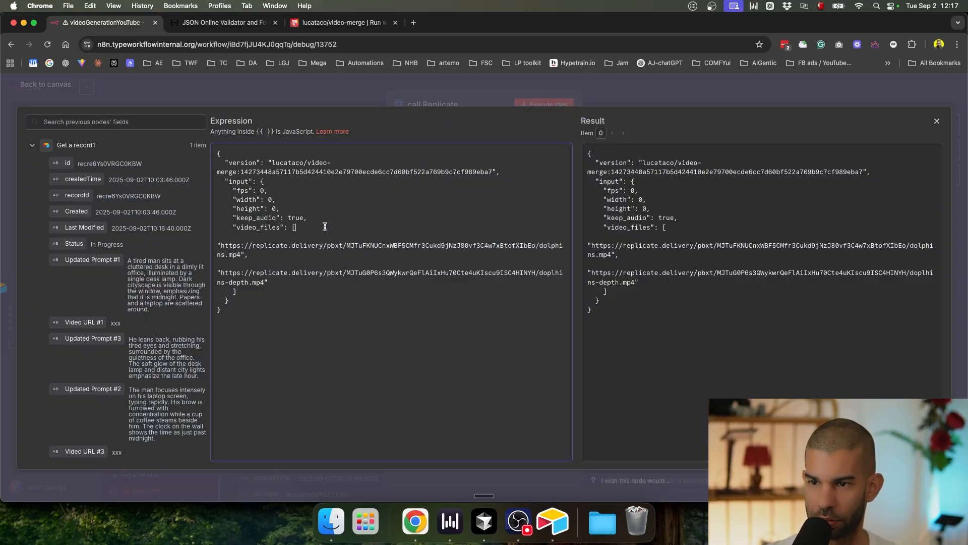
Step: Replace the hardcoded video_files URLs with the mapped Video URL #1 expression
key("Return")
left_click(271, 292, "shift")
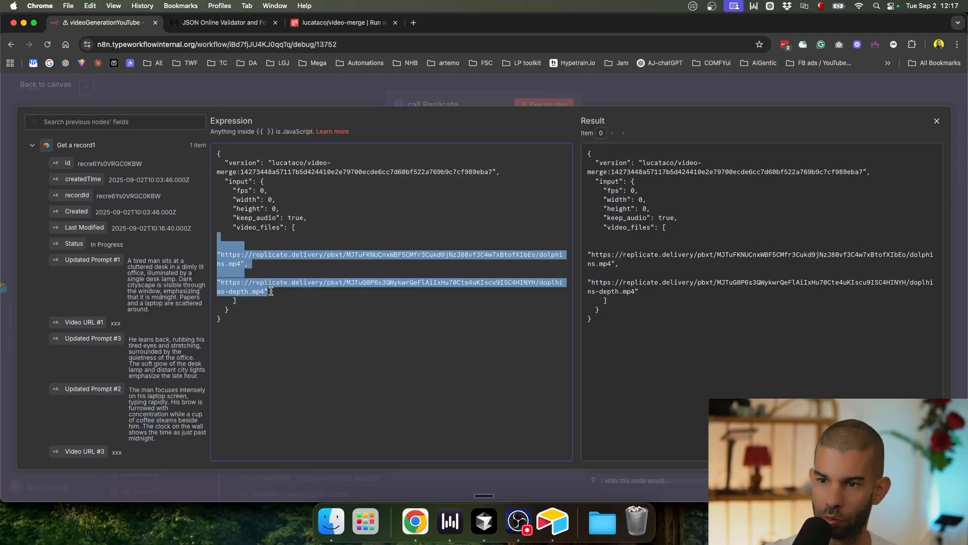
key("BackSpace")
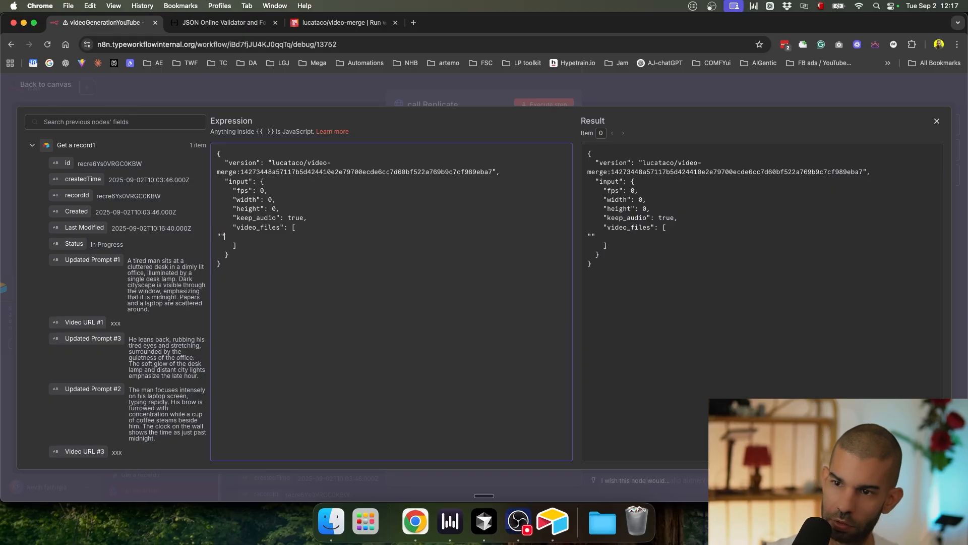
scroll(53, 424, "down", 3)
left_click_drag(115, 243, 242, 237)
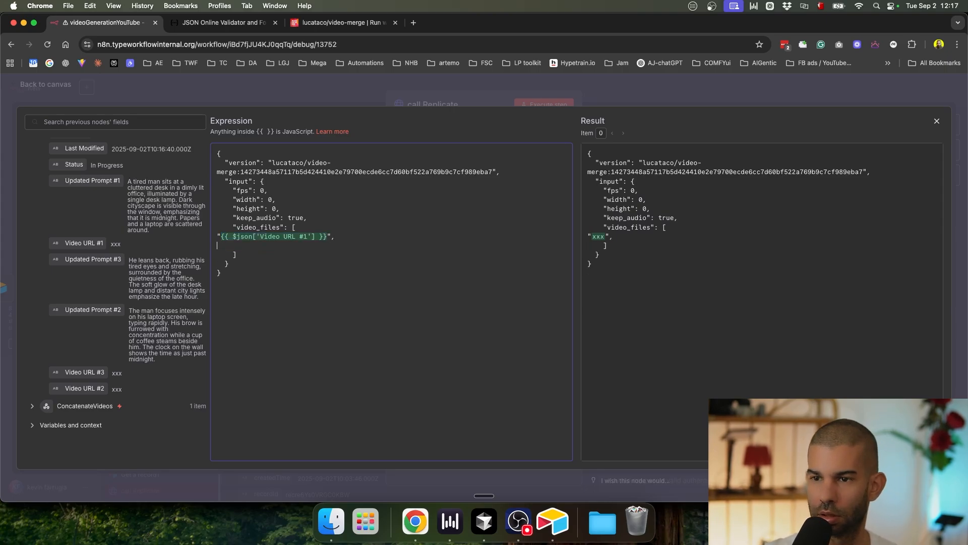
Step: Duplicate the expression line for Video URL #2 and Video URL #3 in video_files
key("shift+Down")
key("super+c")
key("super+v")
key("super+v")
key("super+v")
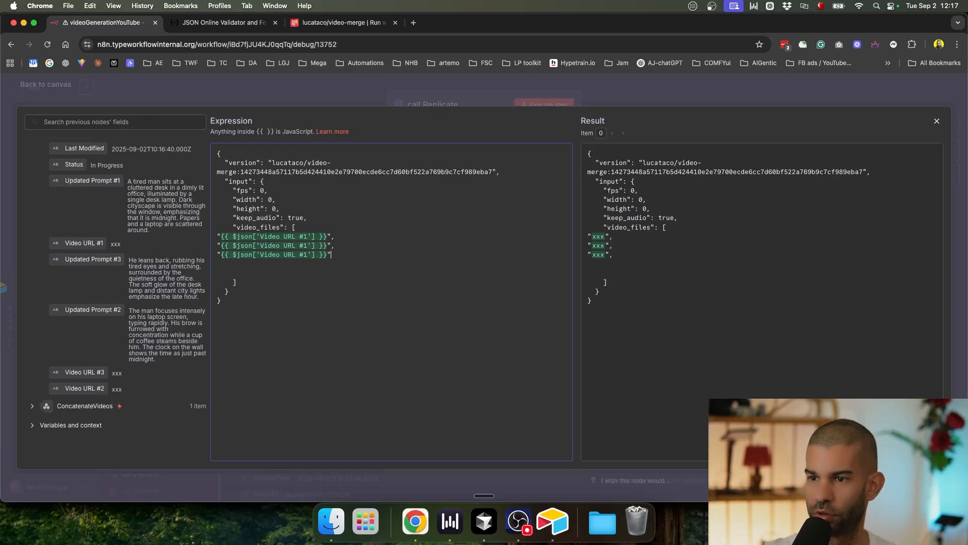
type("2")
key("Down")
key("BackSpace")
type("3")
left_click(389, 303)
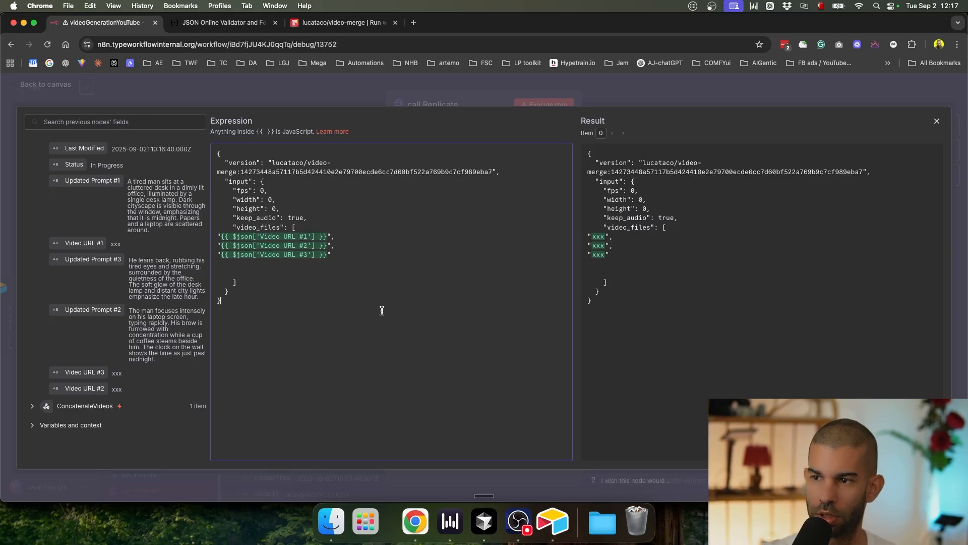
left_click(693, 104)
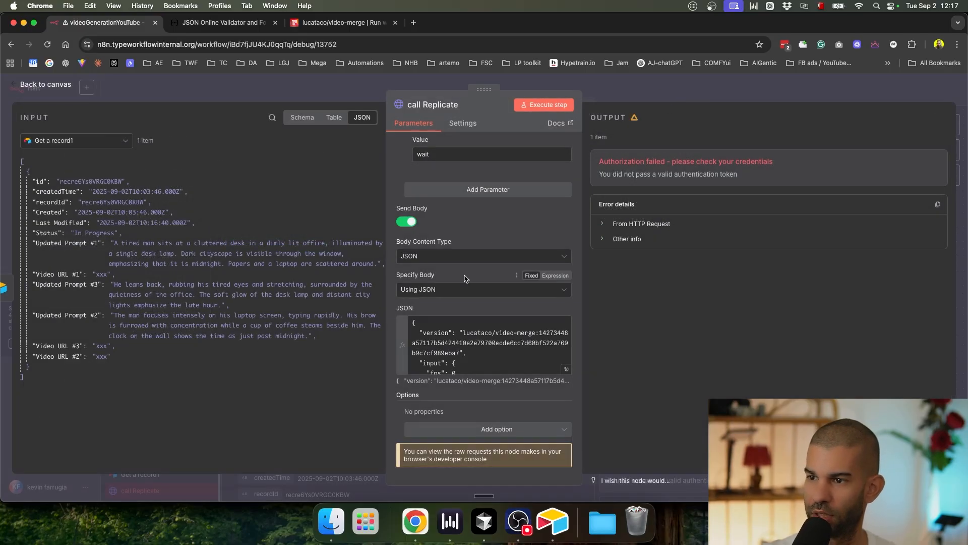
key("super+t")
key("super+w")
Step: Open Replicate's API tokens page from the account menu and copy an existing token
left_click(373, 28)
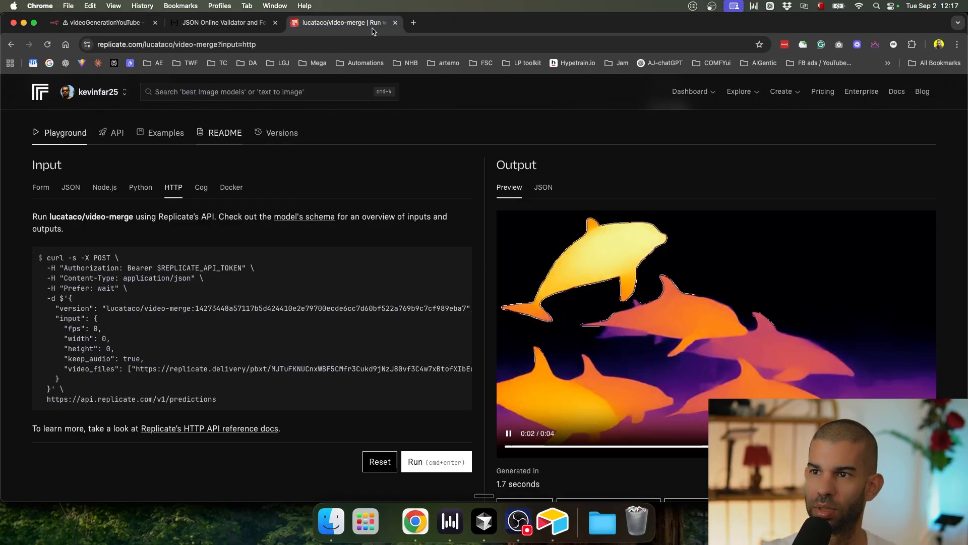
left_click(98, 92)
left_click(53, 138, "super")
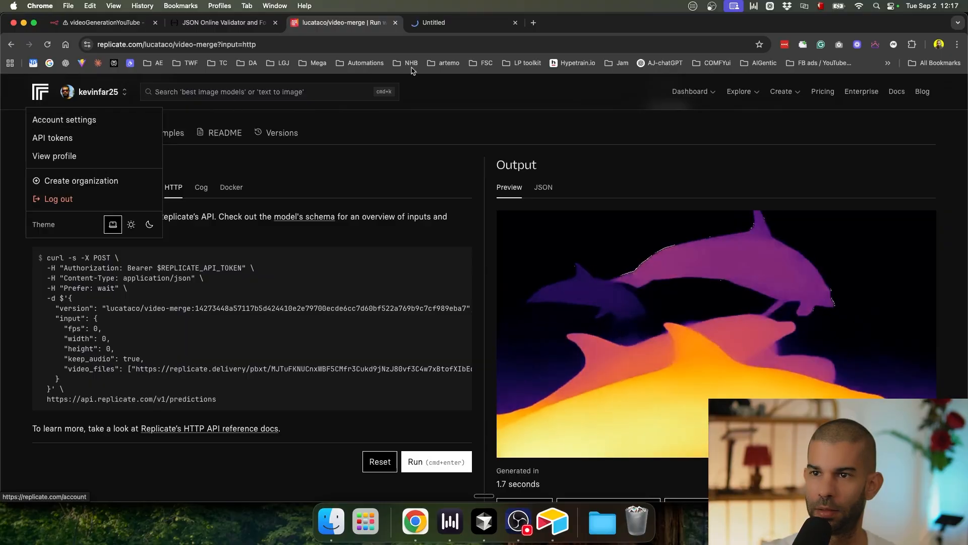
left_click(444, 22)
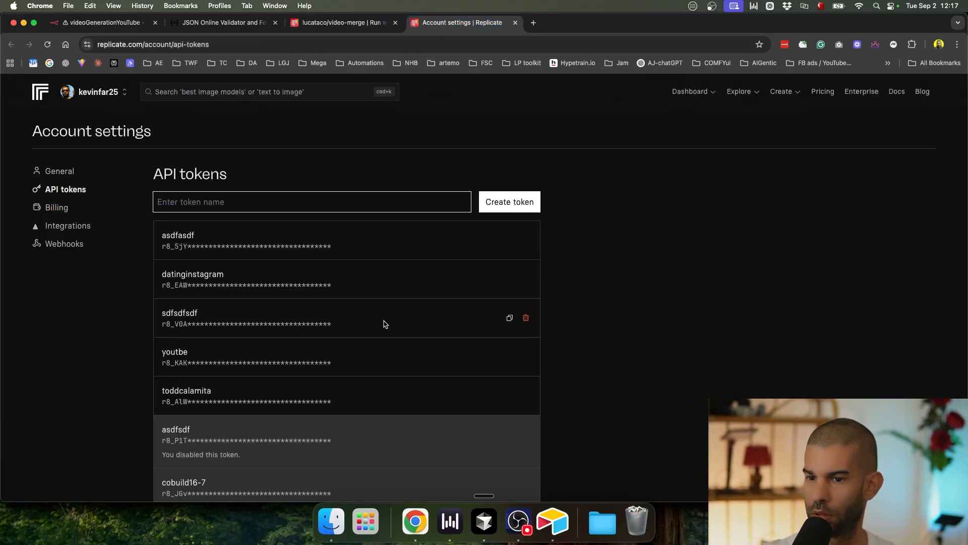
scroll(506, 344, "down", 3)
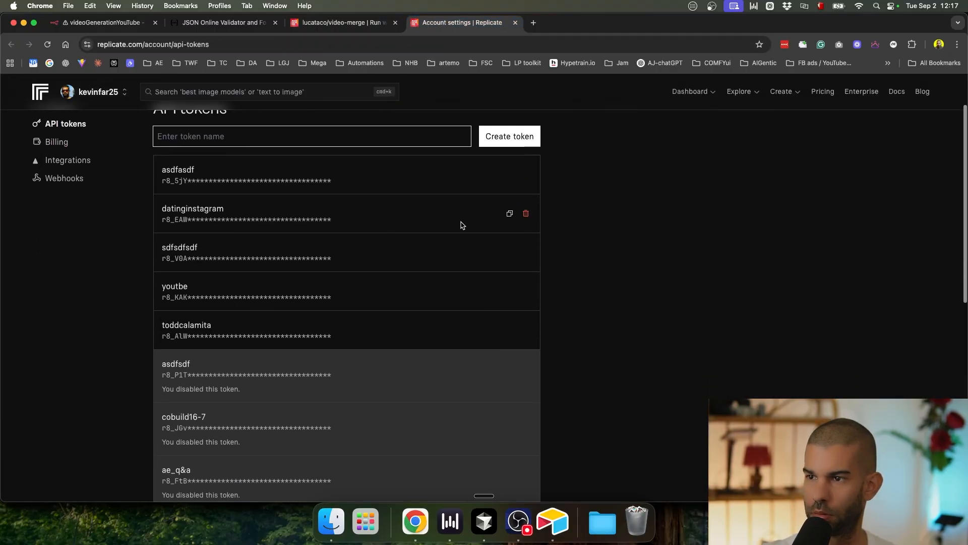
scroll(460, 222, "down", 10)
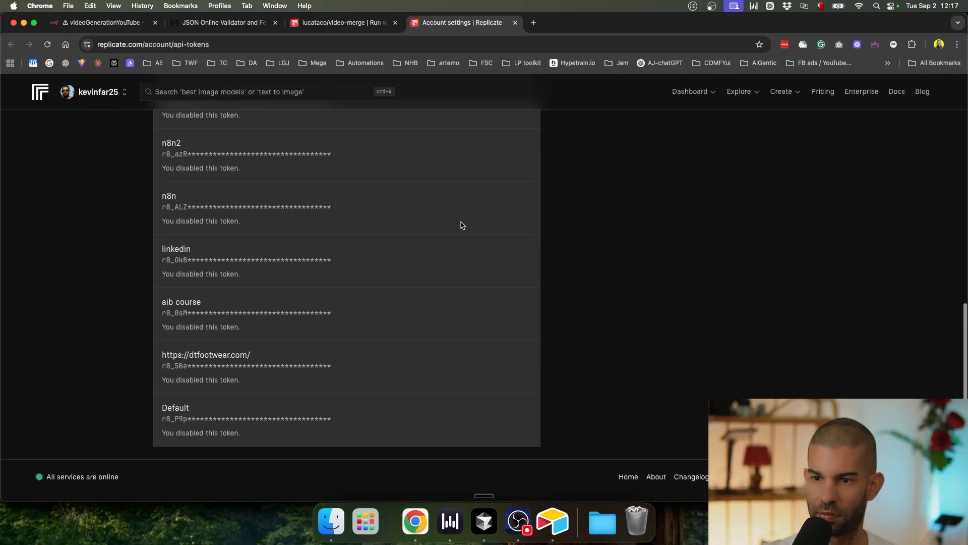
scroll(460, 225, "up", 15)
left_click(515, 245)
Step: Create a new API token named yt-sep-2, copy it, and return to n8n
left_click(389, 201)
type("yt-sep-2")
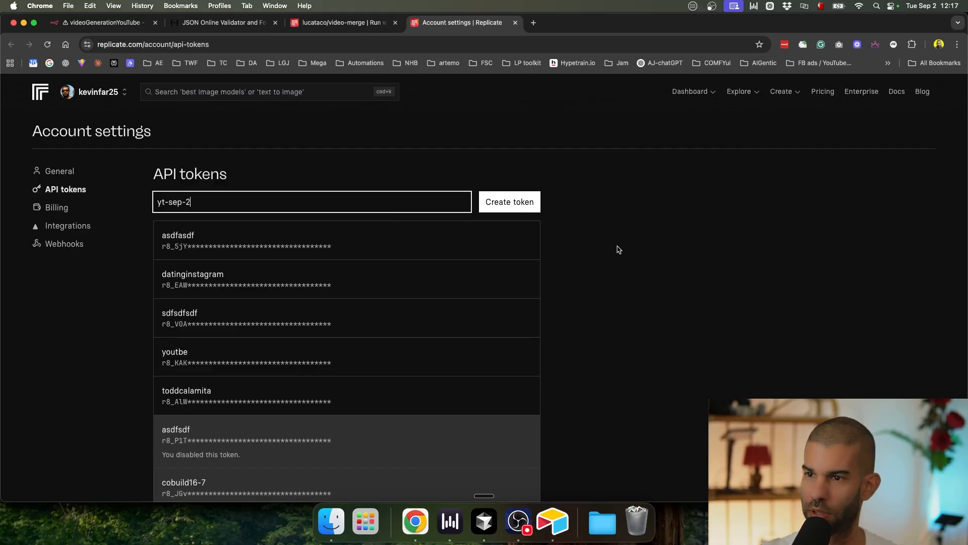
left_click(514, 204)
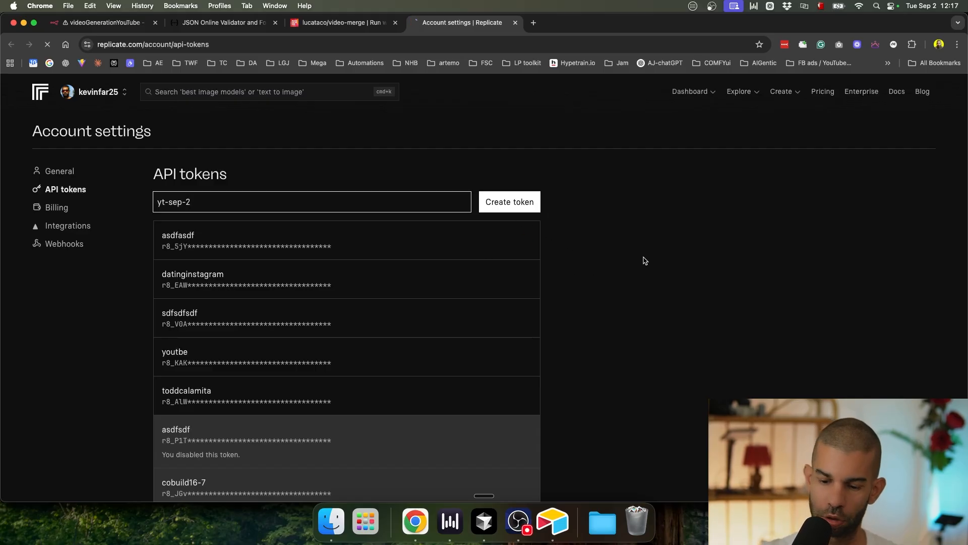
left_click(509, 240)
left_click(106, 22)
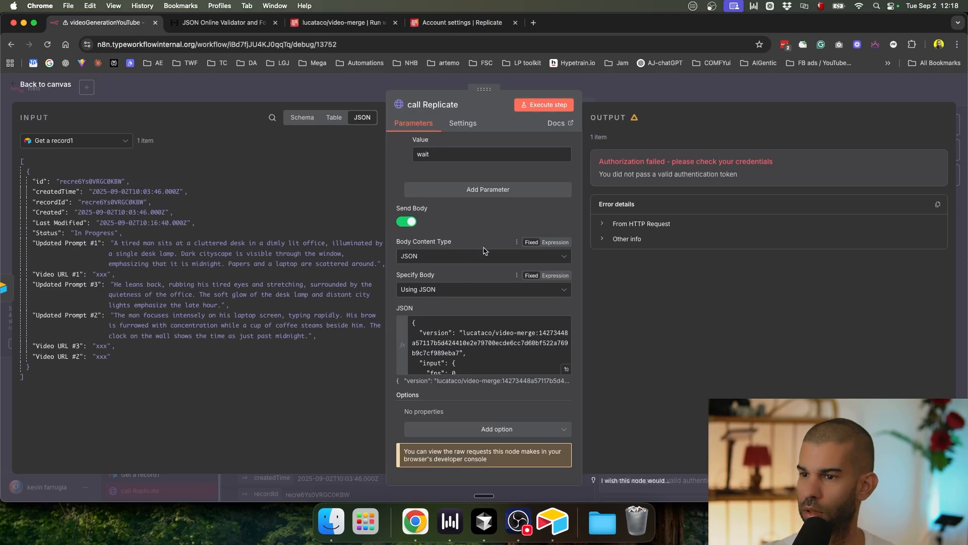
Step: Paste the new Replicate token into call Replicate's Authorization header and save the workflow
scroll(479, 246, "up", 4)
key("shift+super+Right")
key("super+v")
left_click(657, 92)
key("super+s")
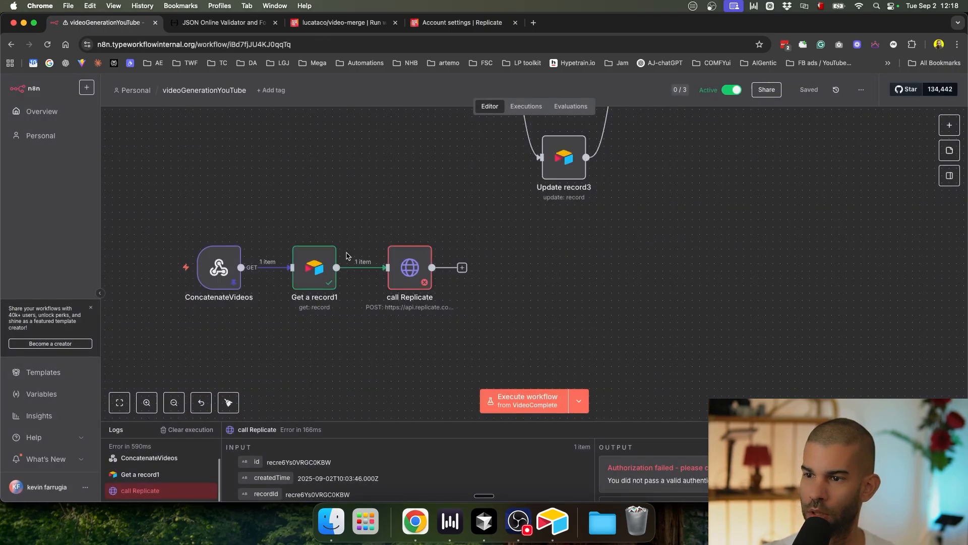
Step: Recheck call Replicate's settings, then duplicate Get a record1 as Get a record2
double_click(409, 266)
scroll(471, 353, "down", 6)
scroll(466, 363, "up", 3)
scroll(466, 363, "down", 3)
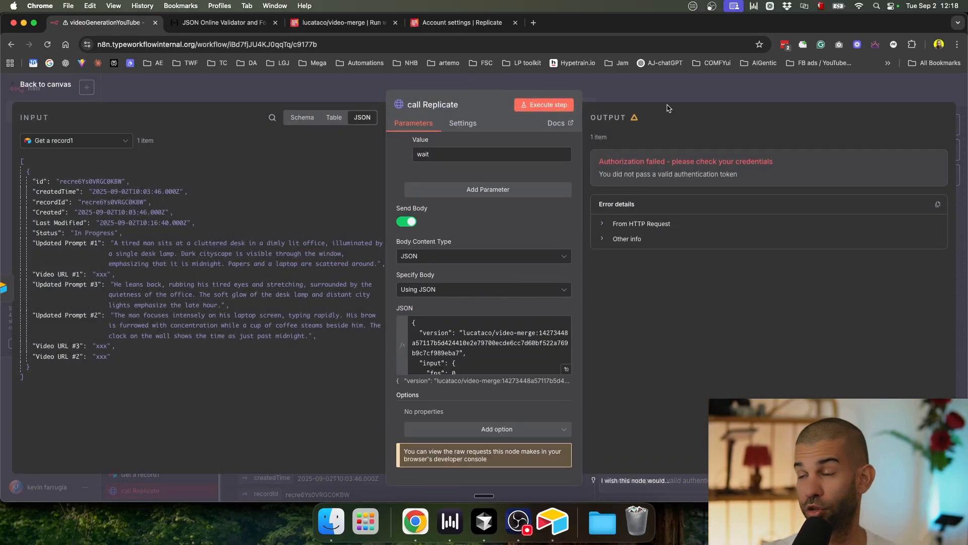
left_click(658, 92)
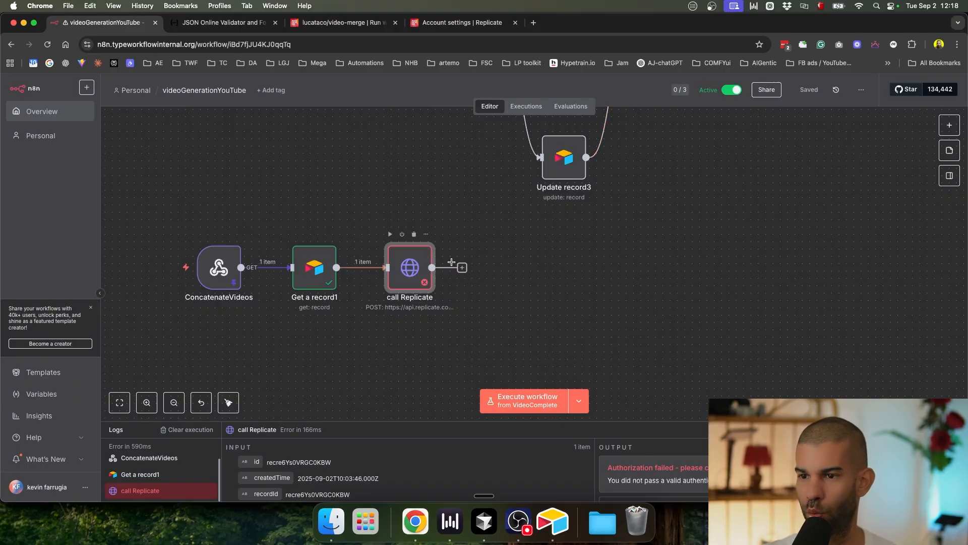
left_click(317, 267)
key("super+d")
Step: Place the copied Airtable node after call Replicate, connect it, and set its operation to Update
left_click_drag(377, 337, 596, 302)
left_click_drag(432, 267, 596, 282)
double_click(596, 282)
left_click(429, 220)
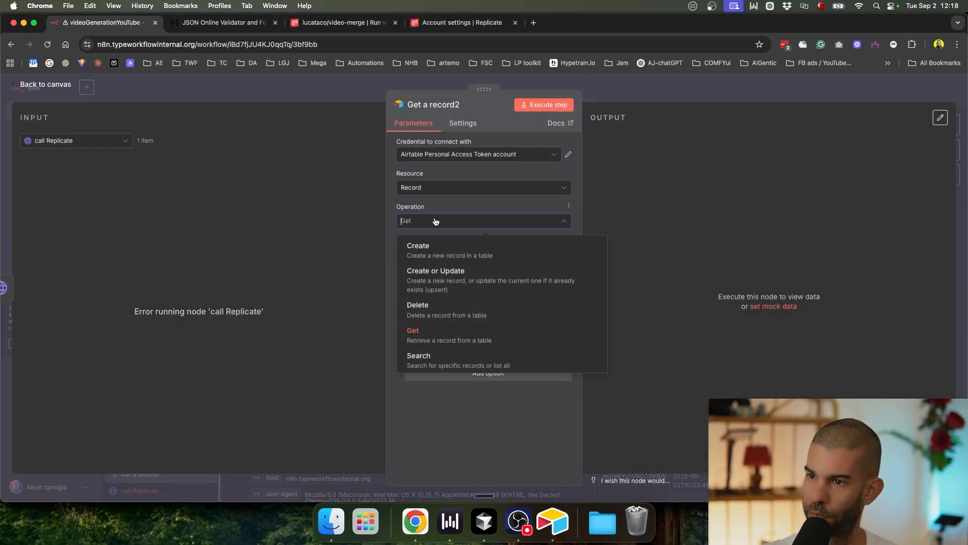
left_click(458, 357)
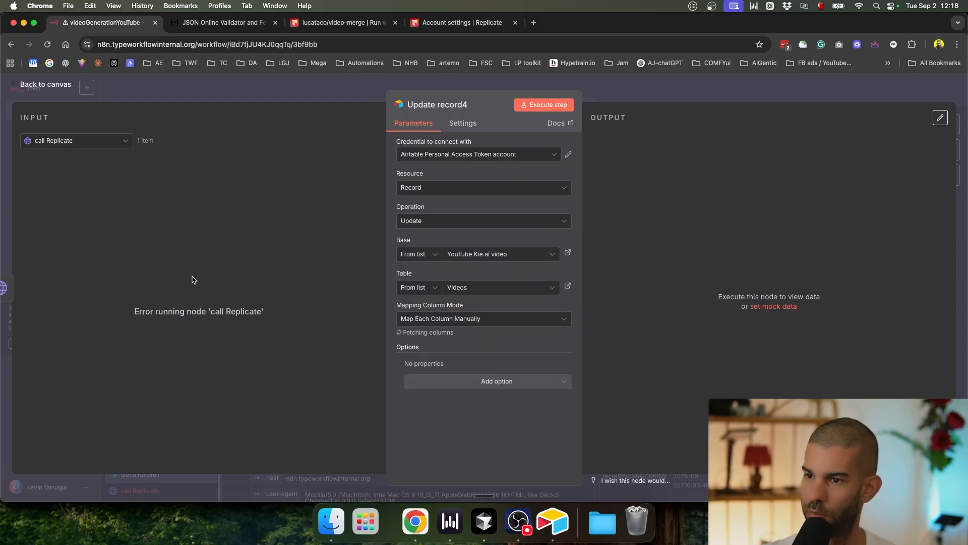
Step: Change the columns to match on from id to recordId
scroll(482, 389, "down", 3)
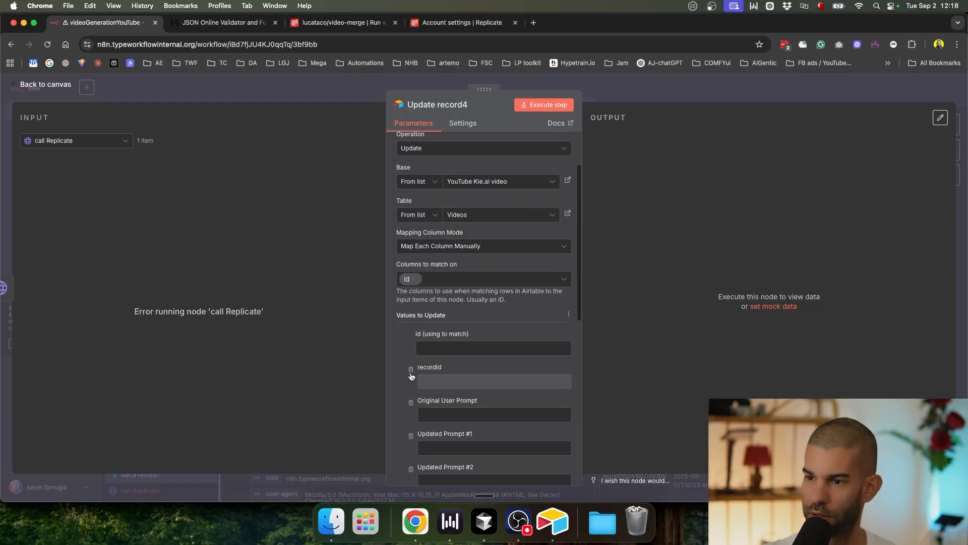
left_click(413, 278)
left_click(419, 280)
left_click(419, 279)
left_click(416, 280)
left_click(416, 280)
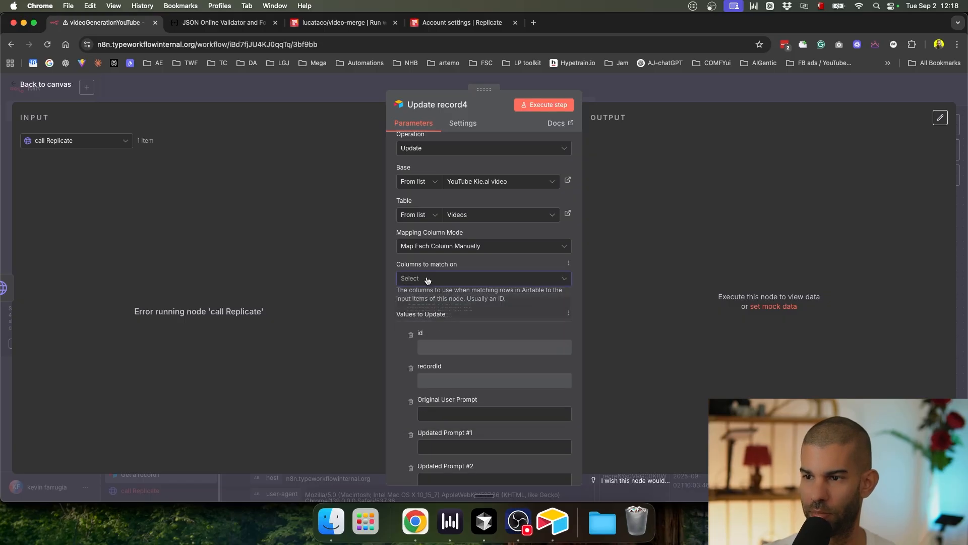
left_click(421, 323)
left_click(394, 362)
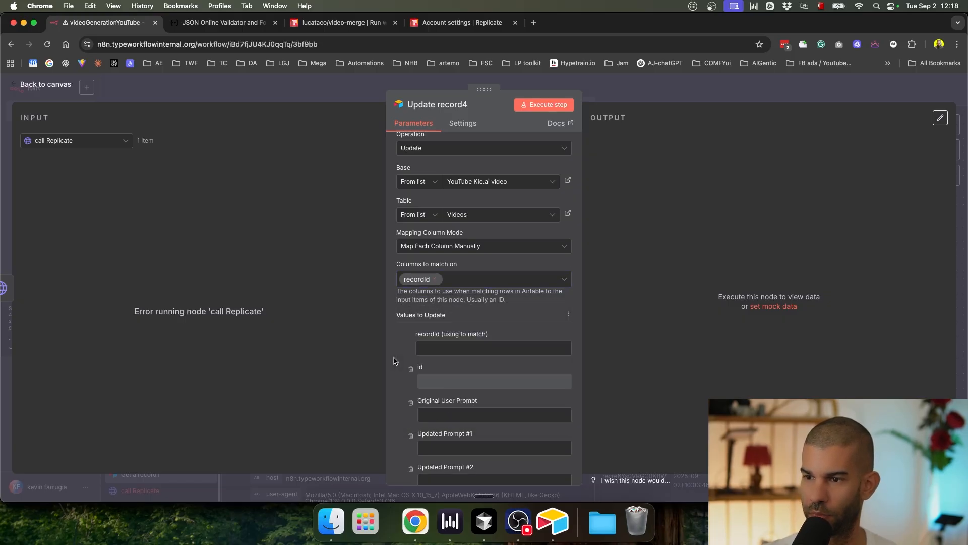
Step: Map ConcatenateVideos' recId into the recordId match field
scroll(460, 305, "down", 2)
left_click(95, 145)
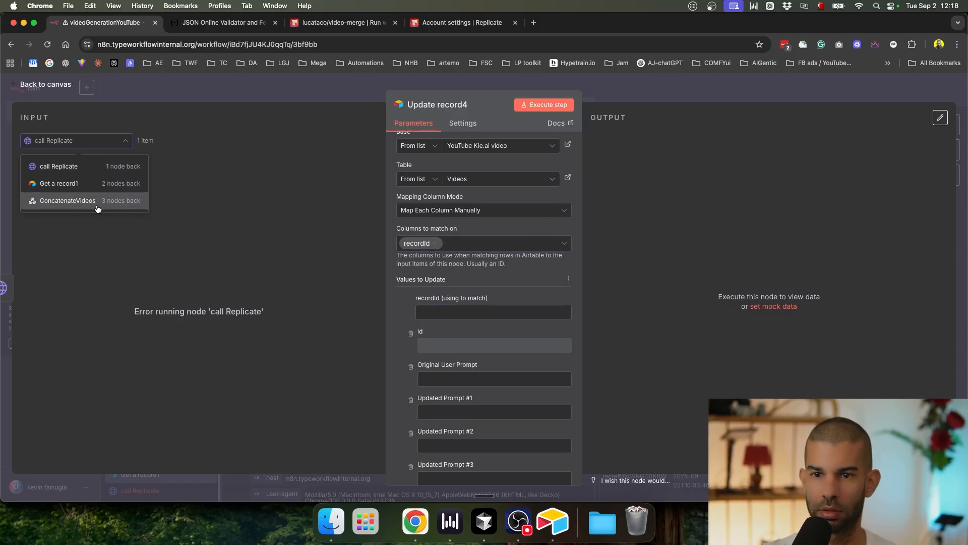
left_click(96, 189)
scroll(86, 338, "down", 5)
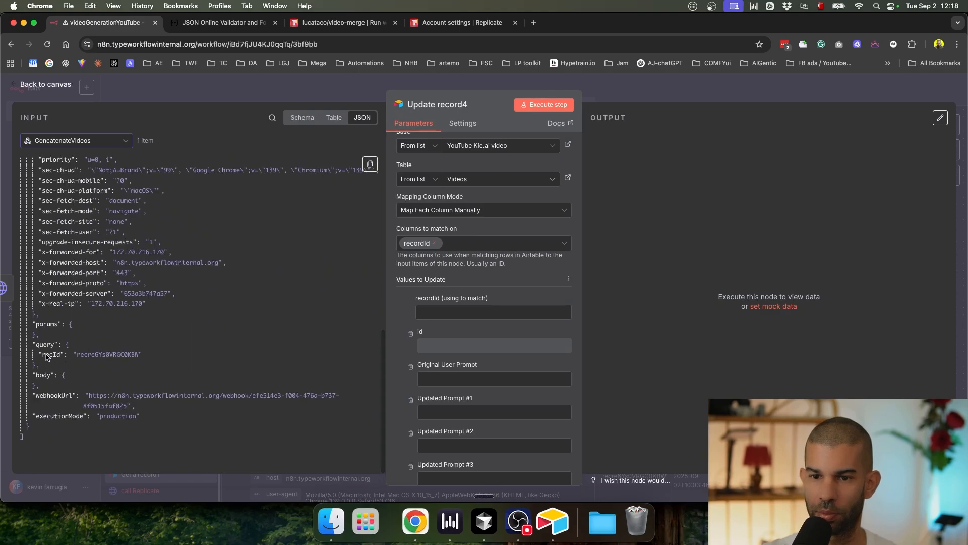
left_click_drag(51, 354, 450, 314)
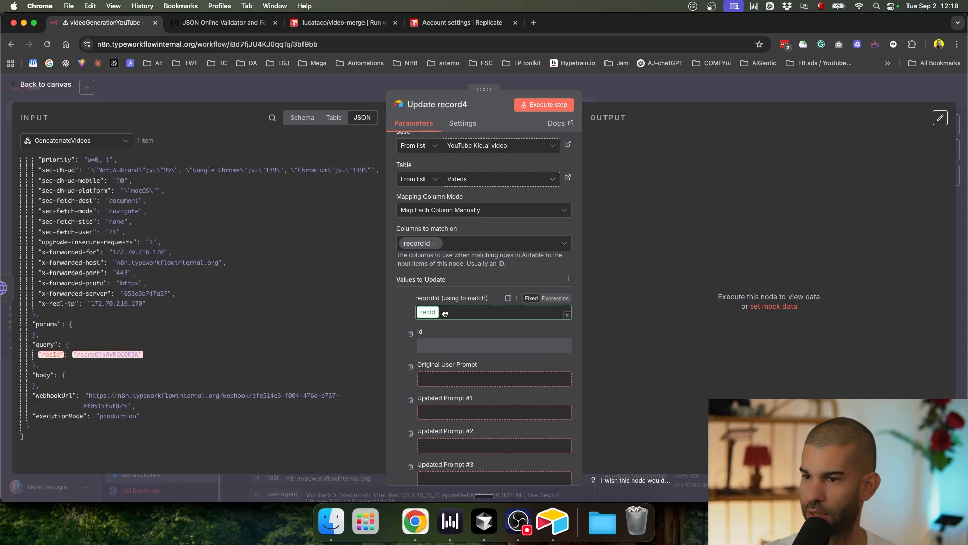
Step: Remove the id, Original User Prompt, Updated Prompt #1–#3 and Video URL fields from the update
scroll(408, 274, "down", 2)
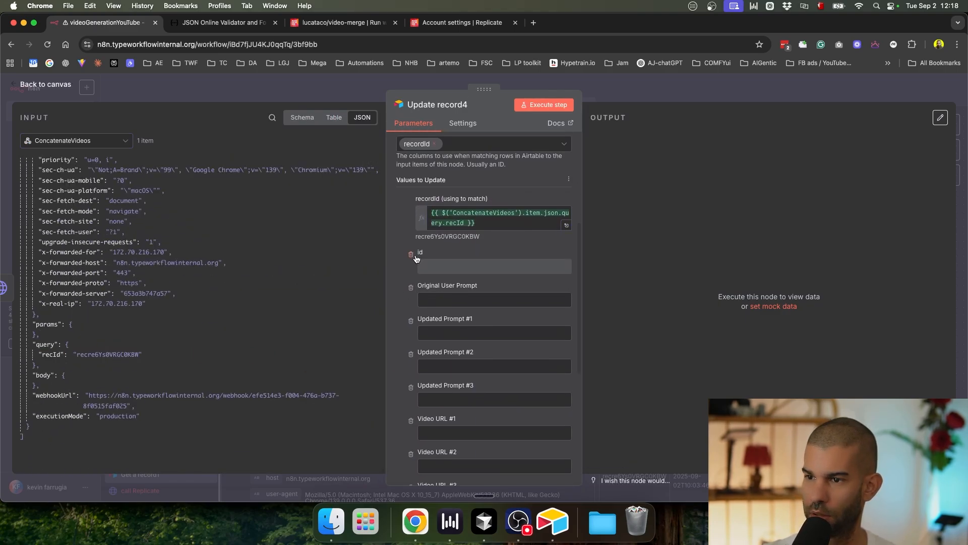
left_click(411, 254)
left_click(411, 254)
left_click(411, 254)
left_click(411, 254)
left_click(411, 254)
left_click(411, 254)
left_click(411, 255)
left_click(411, 254)
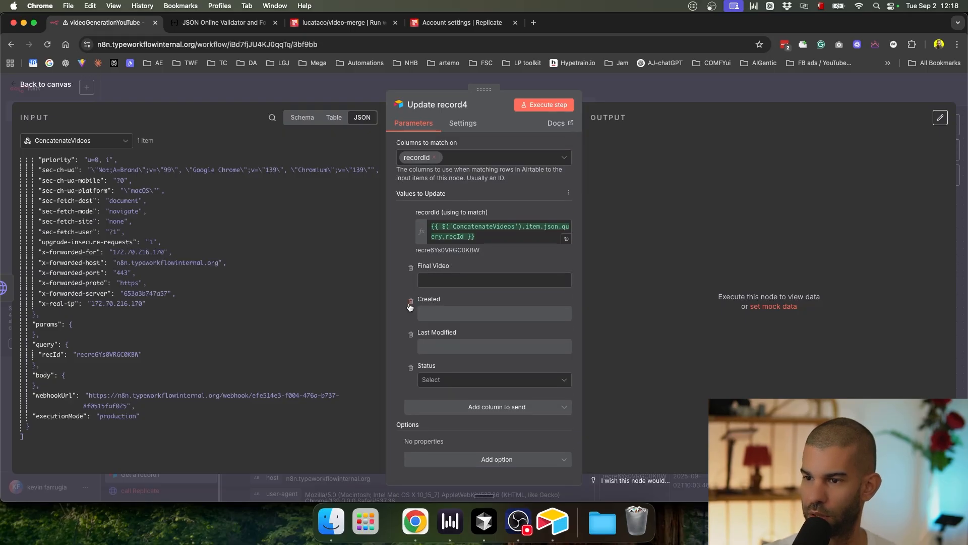
Step: Set Status to Done and make Final Video the expression [{"url":, checking call Replicate's data
left_click(436, 382)
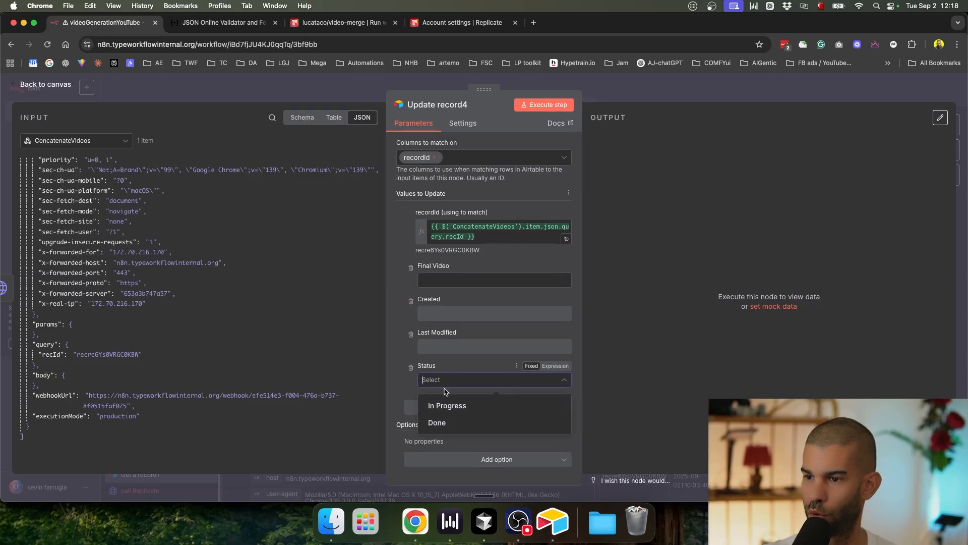
left_click(456, 420)
left_click(444, 280)
scroll(444, 280, "up", 5)
left_click(624, 259)
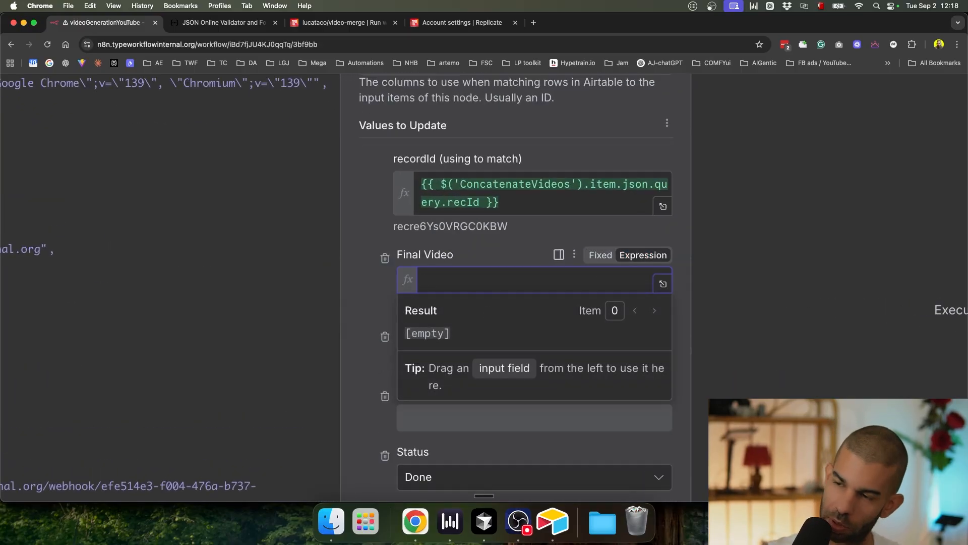
type("[{")
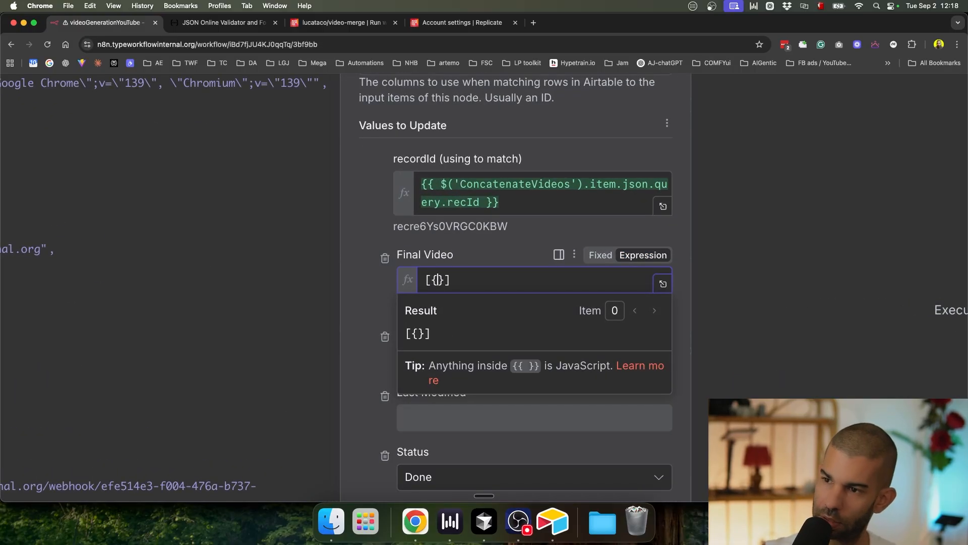
type("\"url\":\"xxx")
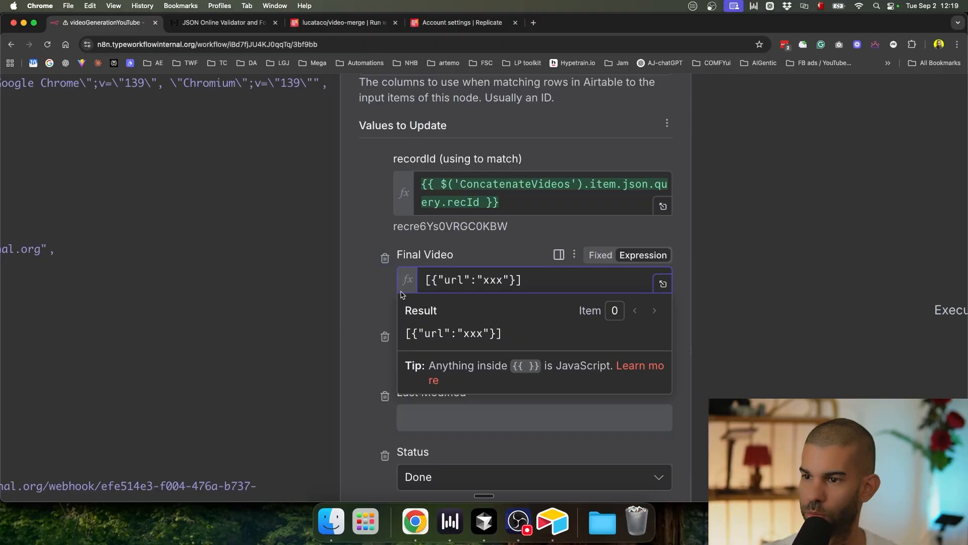
left_click(76, 140)
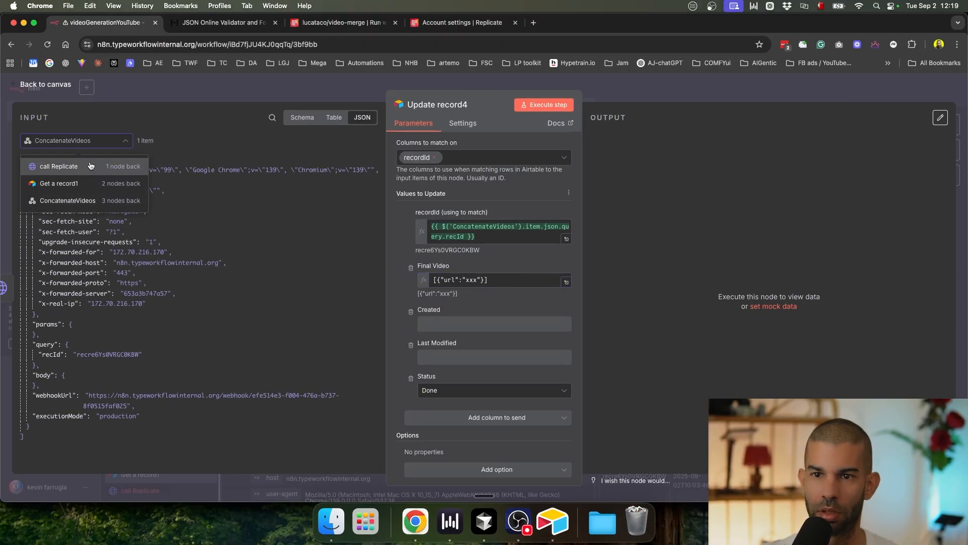
left_click(91, 166)
left_click(677, 96)
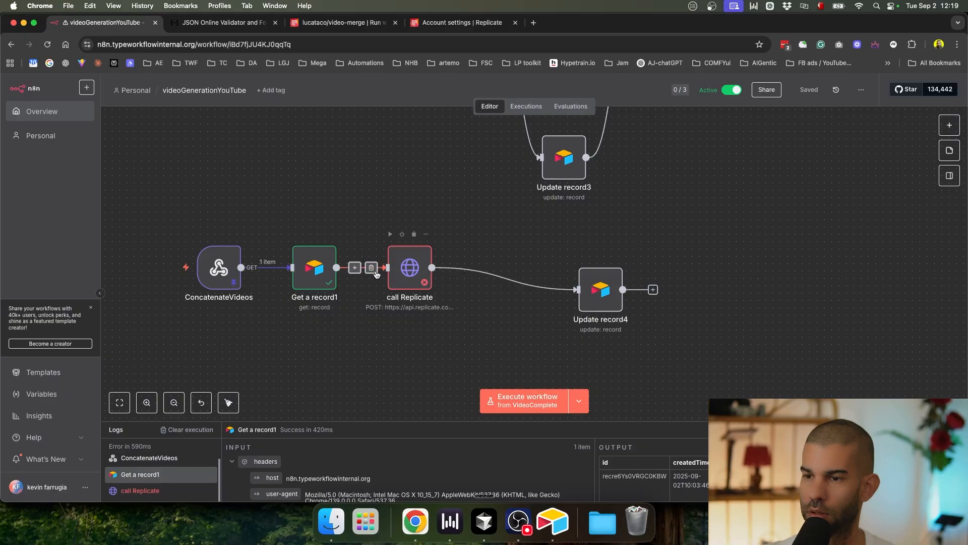
Step: Move the call Replicate node lower, save, reopen its settings, and go to the video-merge page
left_click_drag(403, 281, 418, 311)
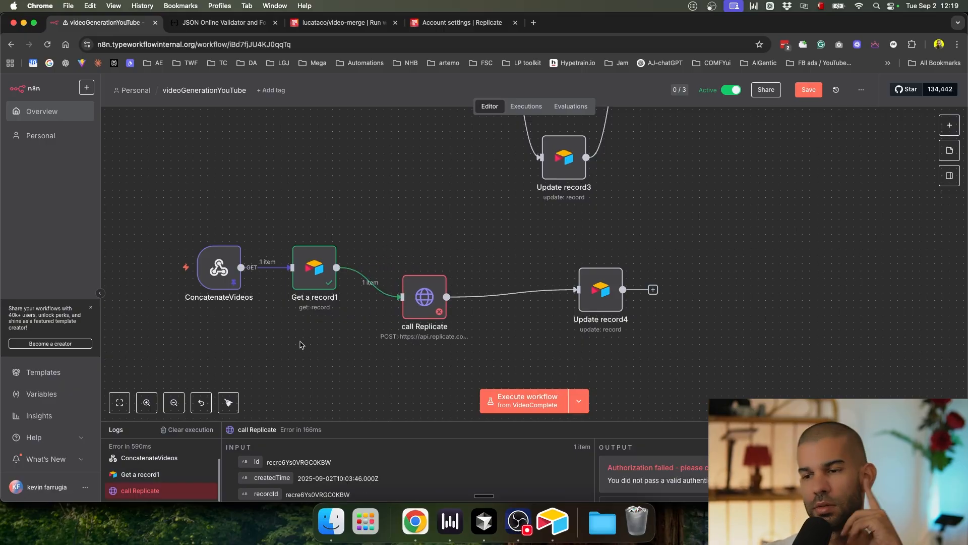
key("super+s")
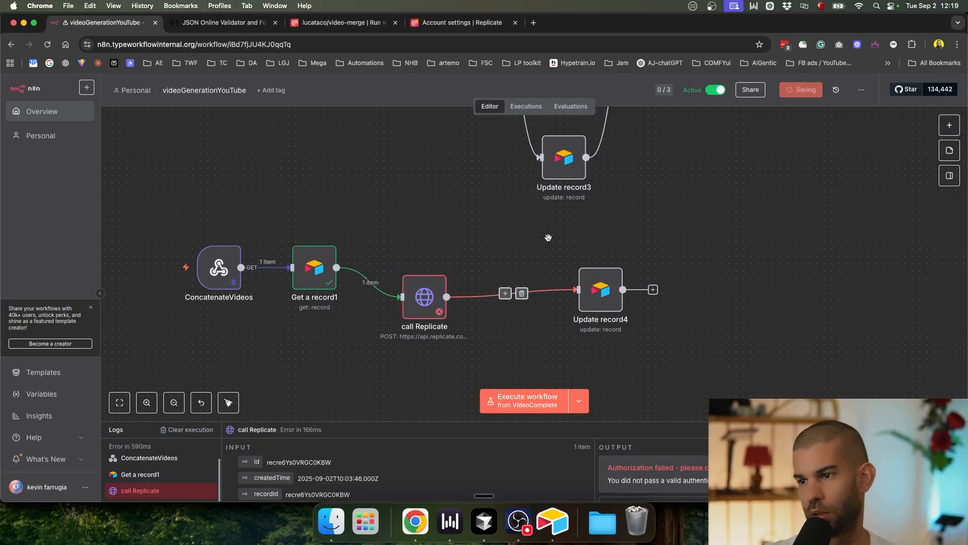
double_click(414, 296)
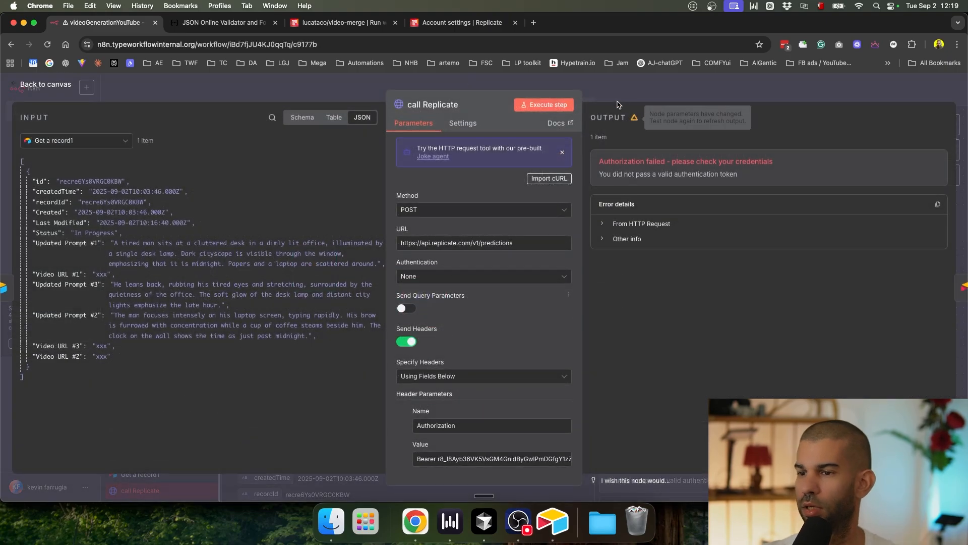
left_click(371, 26)
Step: Select the video_files URLs in the video-merge cURL example and return to n8n
scroll(174, 331, "down", 3)
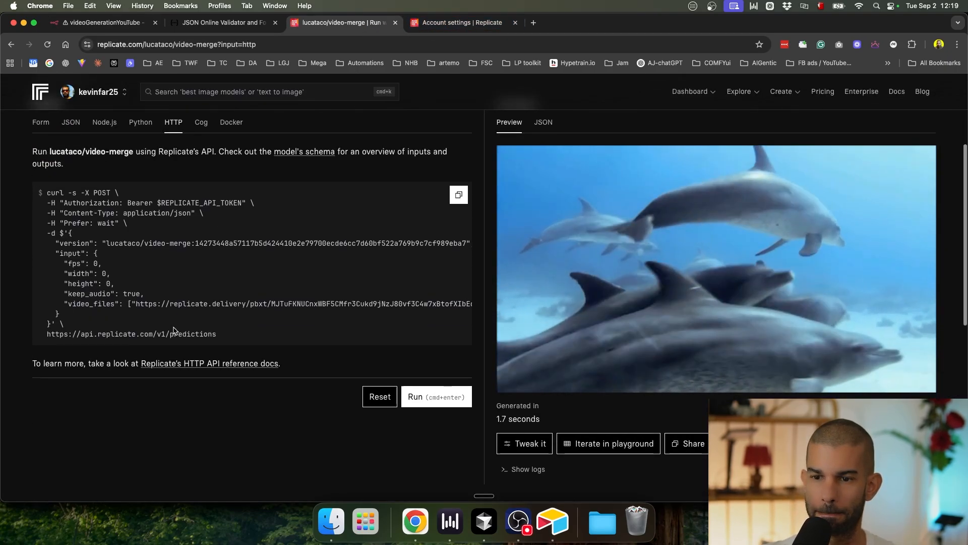
scroll(164, 311, "up", 1)
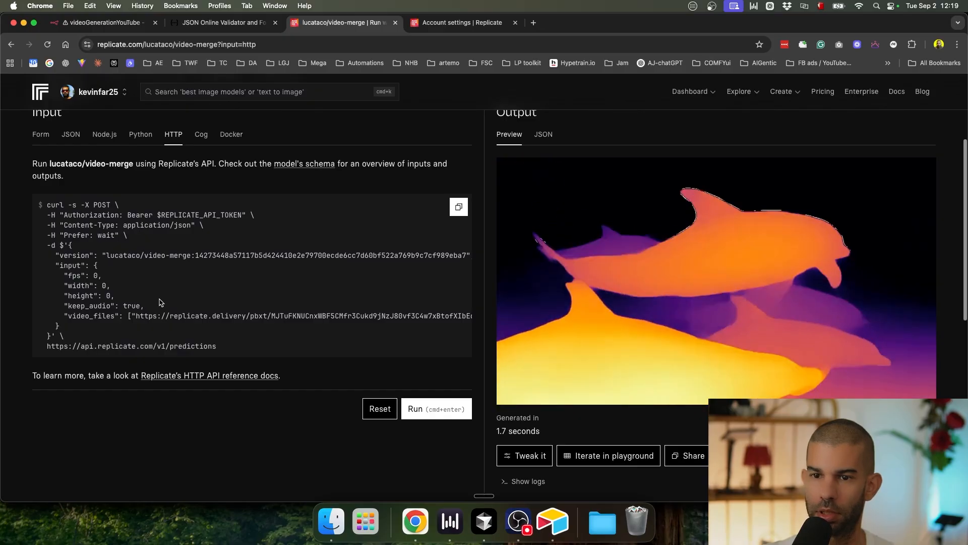
scroll(167, 298, "up", 1)
scroll(211, 278, "down", 3)
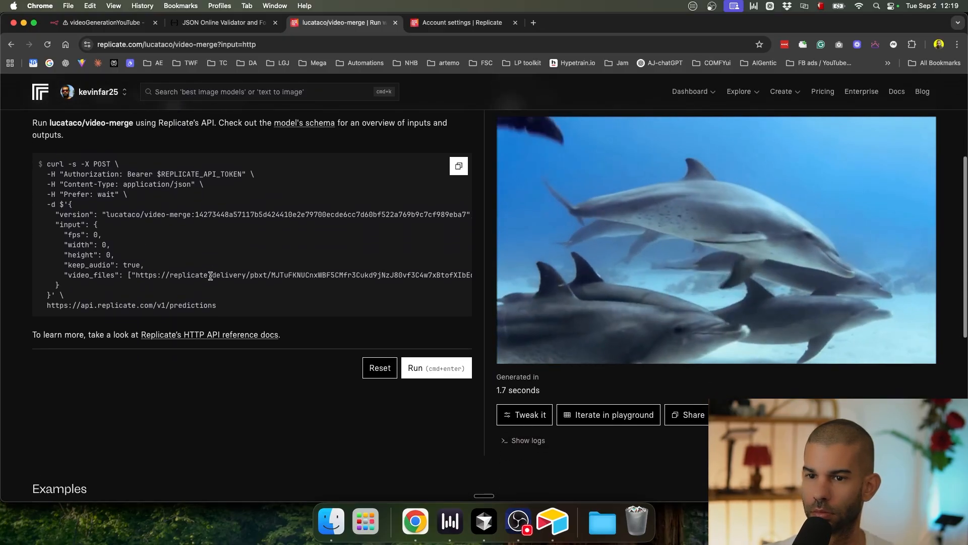
scroll(210, 276, "right", 3)
scroll(161, 264, "left", 3)
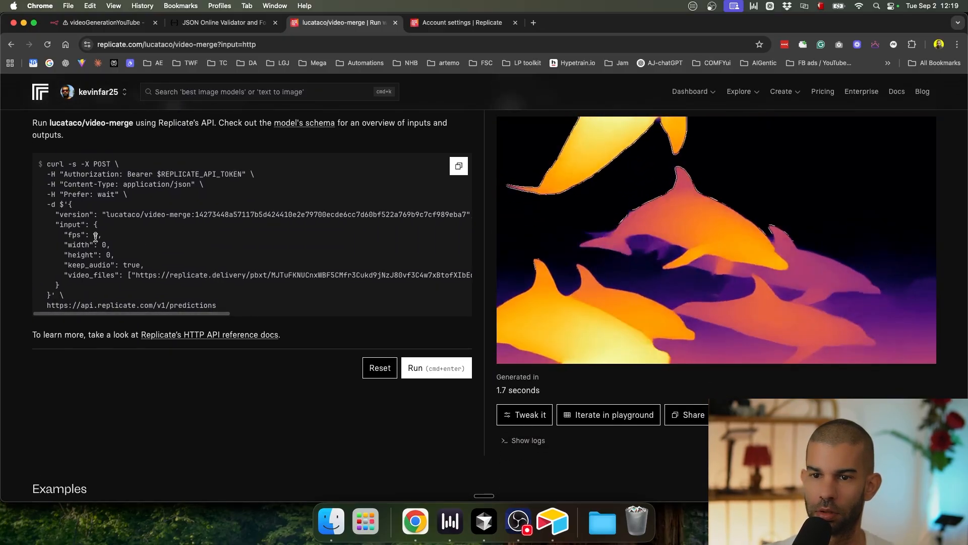
left_click_drag(135, 275, 173, 283)
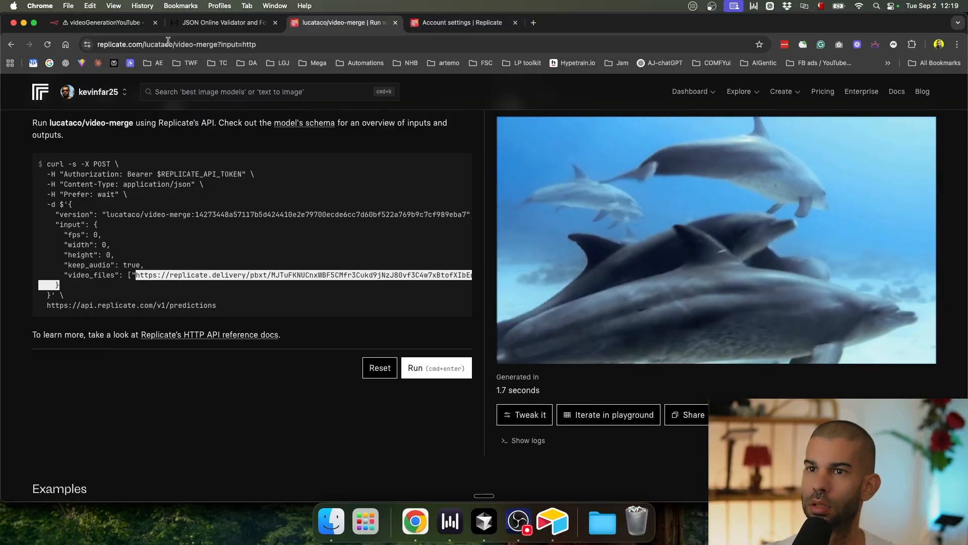
left_click(101, 22)
Step: Paste the video URLs below the call Replicate JSON body and tidy them into two lines
scroll(559, 353, "down", 5)
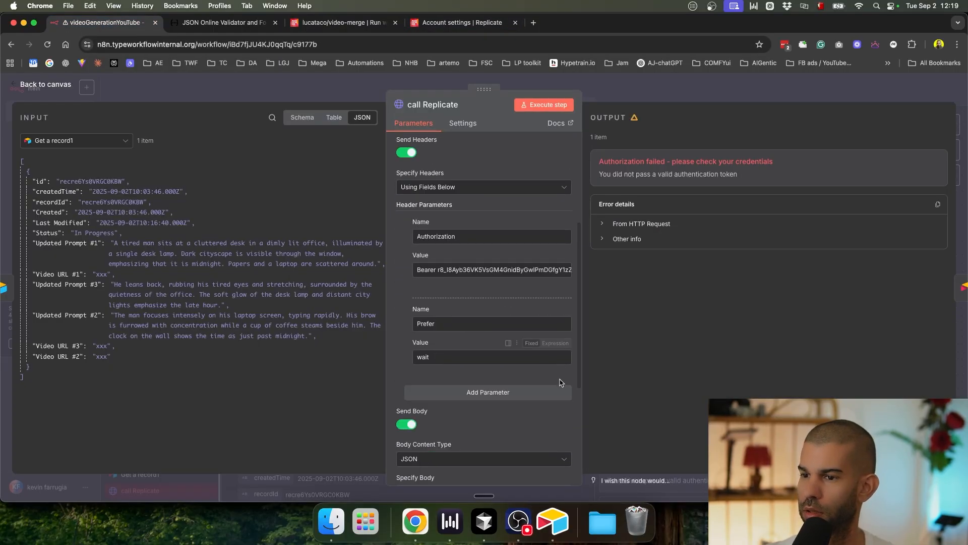
scroll(560, 381, "down", 3)
left_click(568, 437)
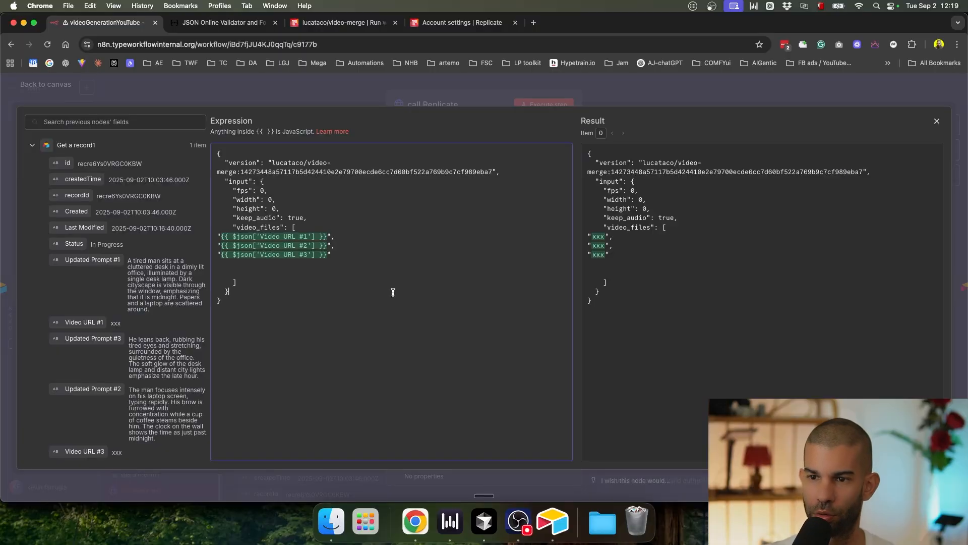
type("https://replicate.delivery/pbxt/MJTuFKNUCnxWBF5CMfr3Cukd9jNzJ80vf3C4w7xBtofXIbEo/dolphins.mp4\",\"https://replicate.delivery/pbxt/MJTuG0P6s3QWykwrQeFlAiIxHu70Cte4uKIscu9ISC4HINYH/doplhins-depth.mp4\"]     }")
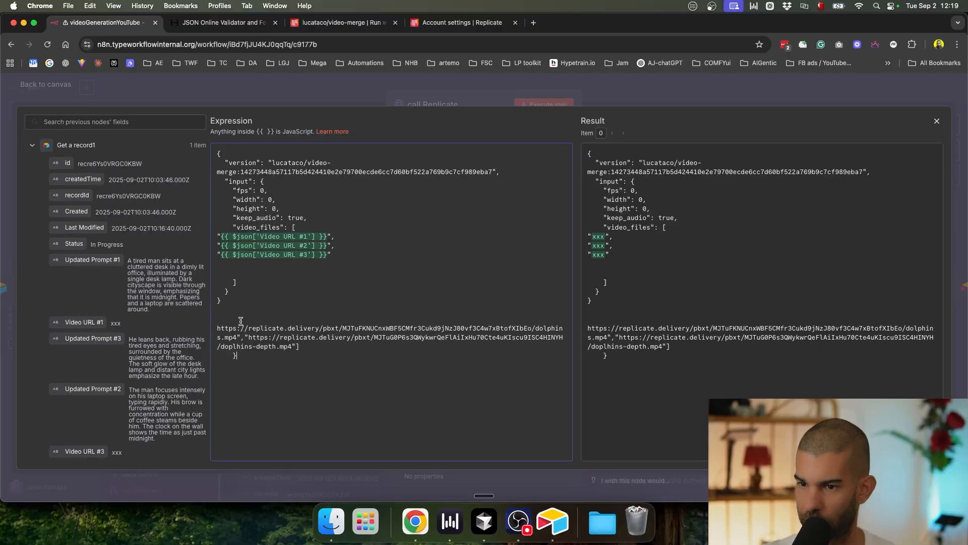
key("Return")
key("Return")
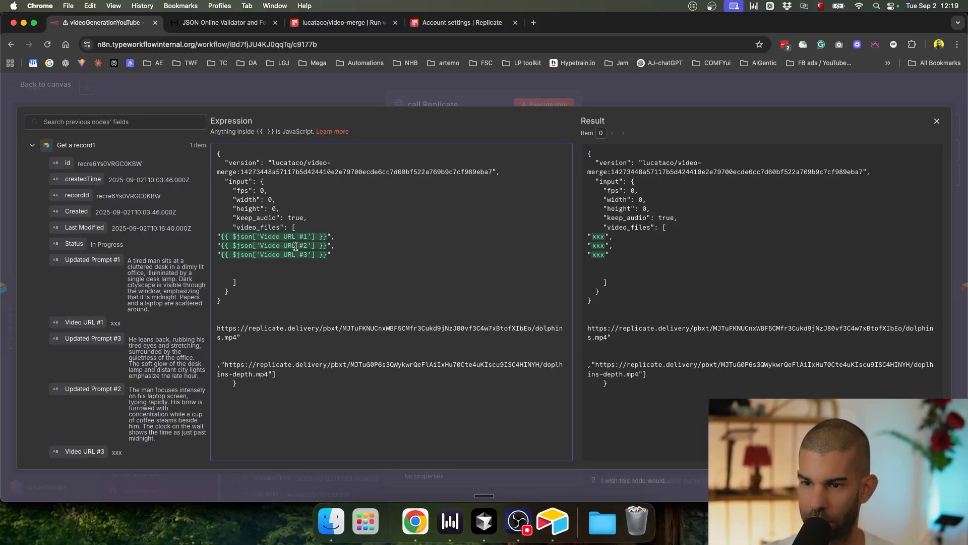
key("BackSpace")
key("BackSpace")
key("Return")
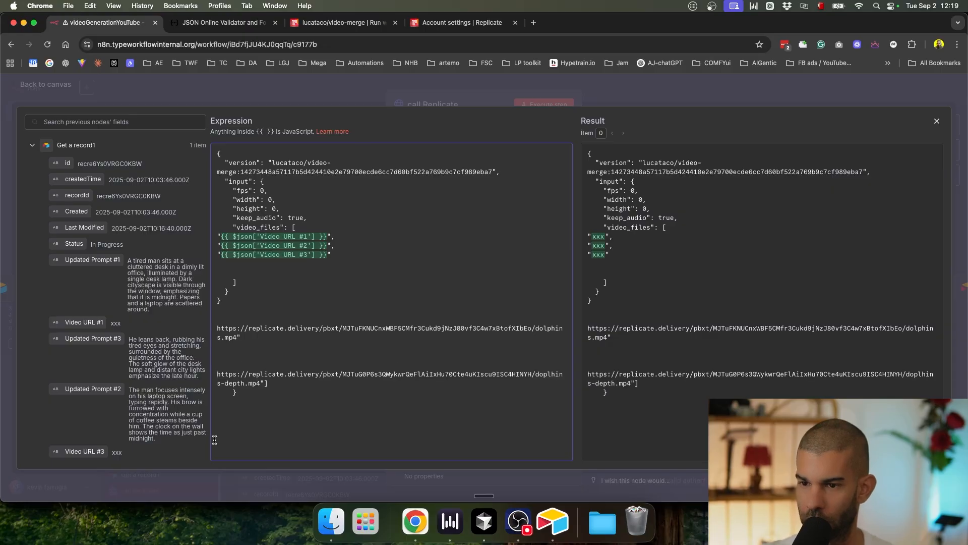
left_click_drag(263, 382, 276, 392)
key("BackSpace")
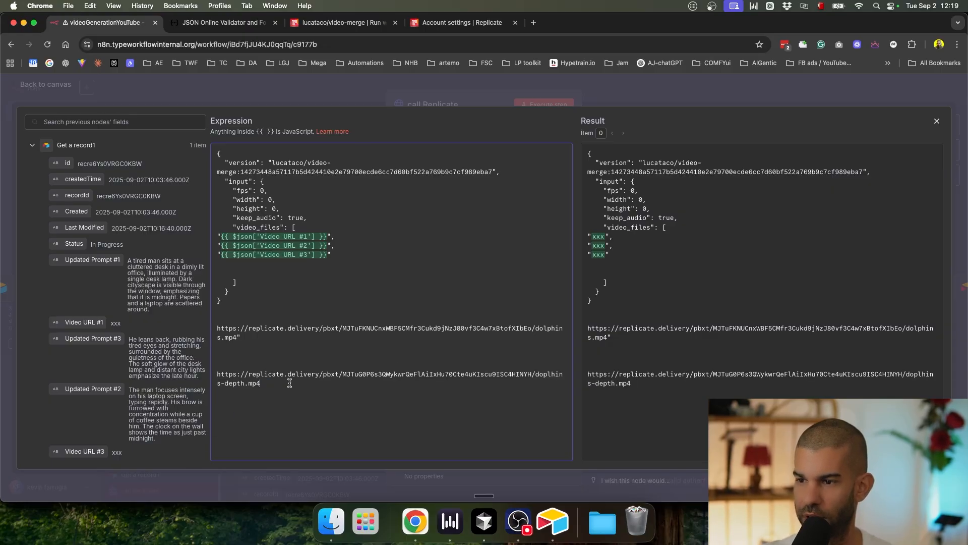
type("\"")
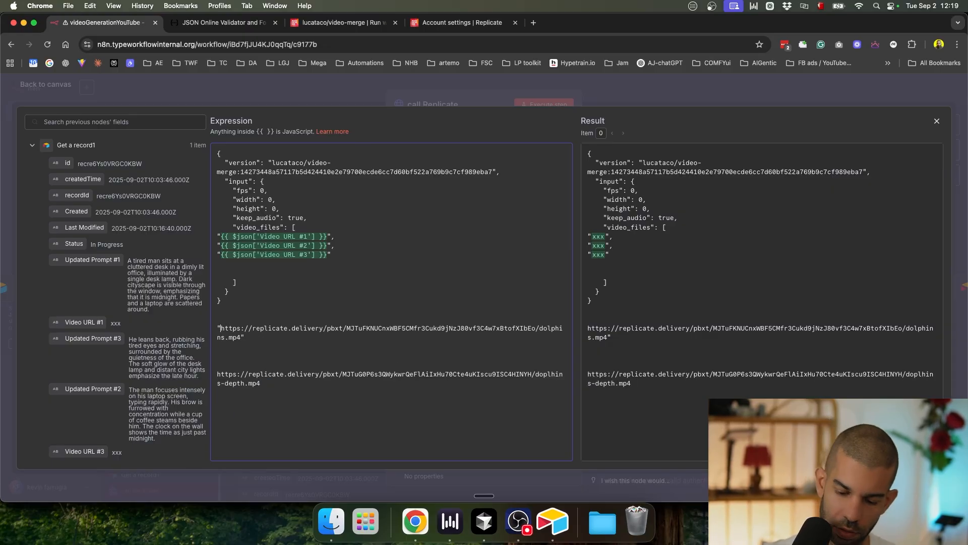
key("Delete")
key("BackSpace")
key("BackSpace")
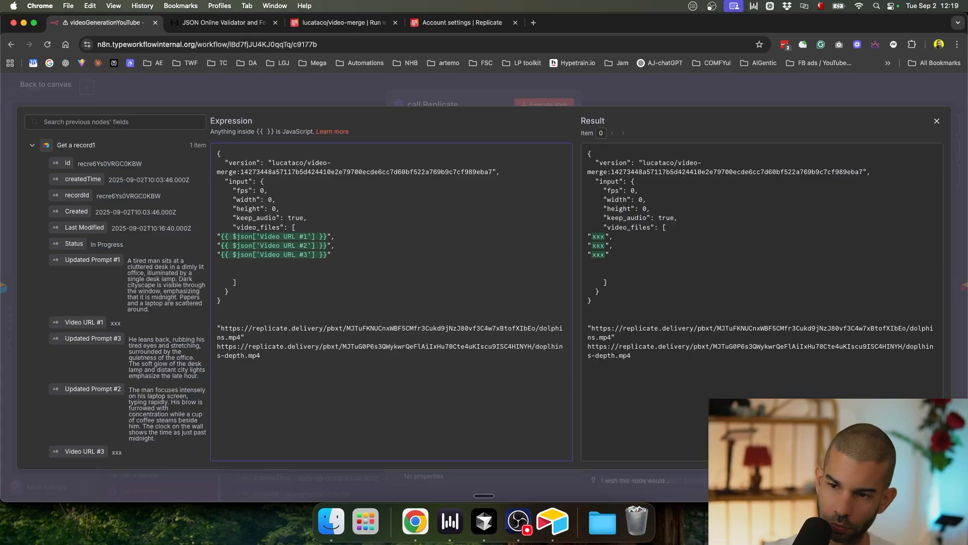
type(",\"")
left_click(268, 355)
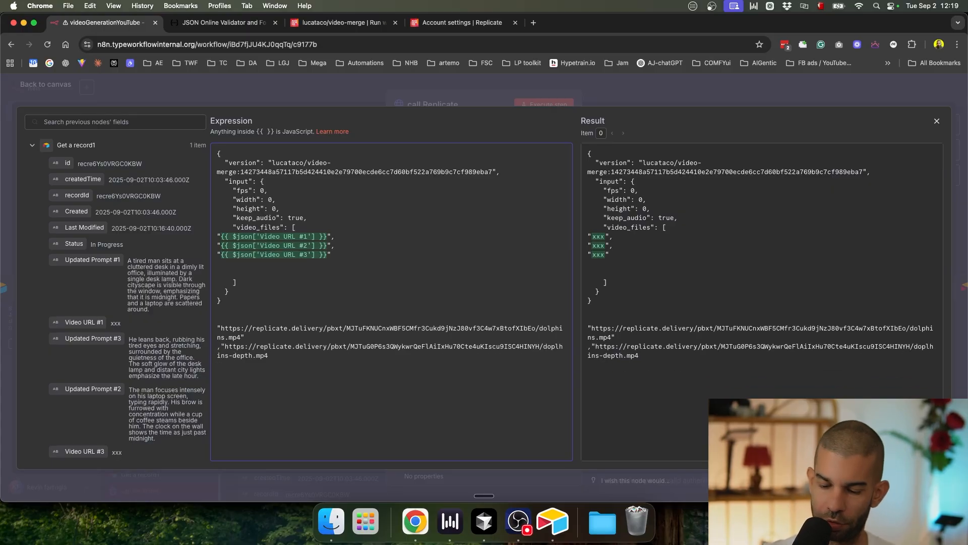
Step: Copy the first dolphins.mp4 URL and select row 1's Video URL #1 cell in Airtable
left_click_drag(304, 364, 209, 329)
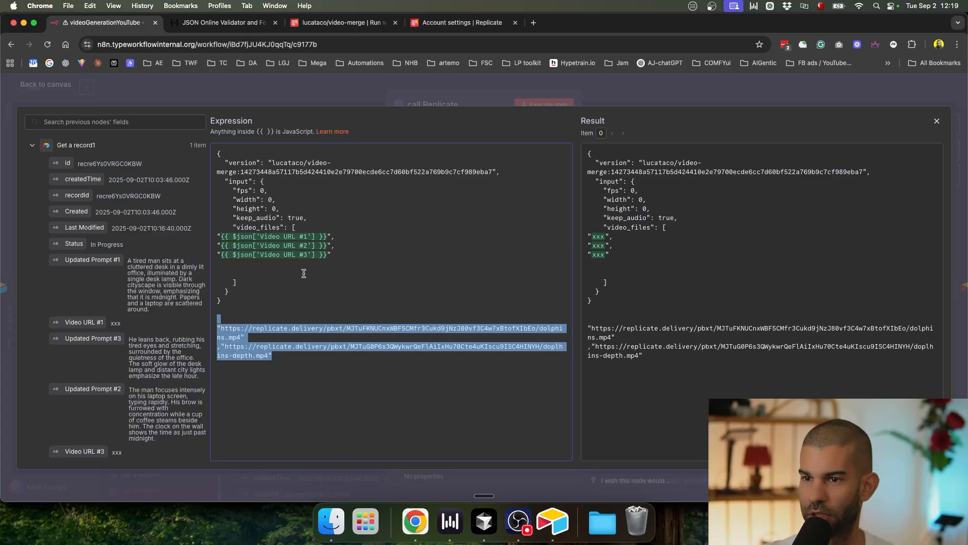
scroll(266, 228, "up", 3)
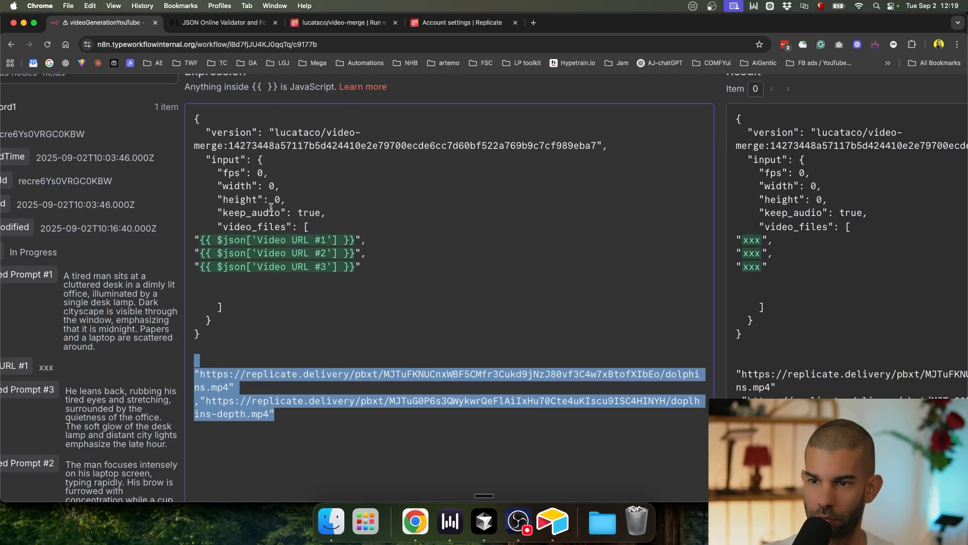
scroll(254, 299, "down", 3)
left_click(264, 362)
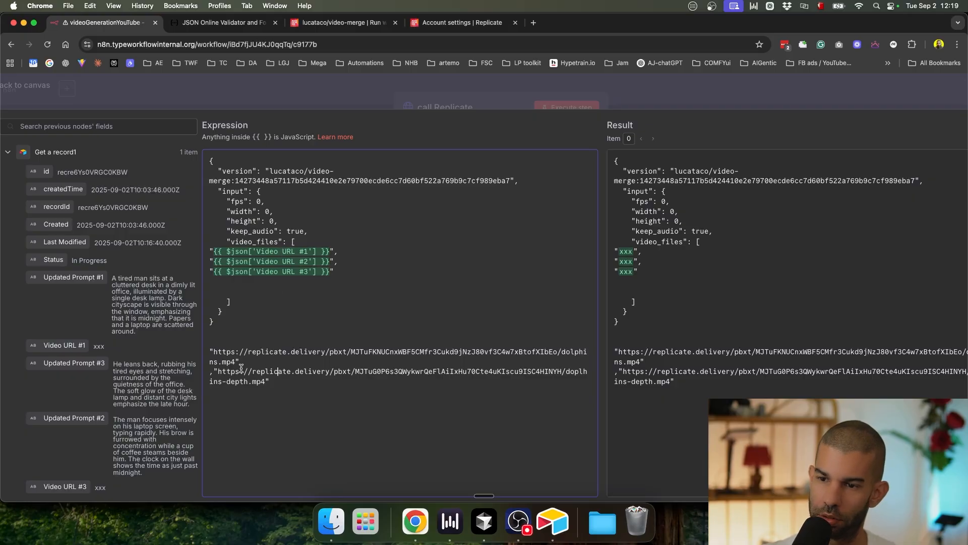
left_click_drag(235, 362, 231, 352)
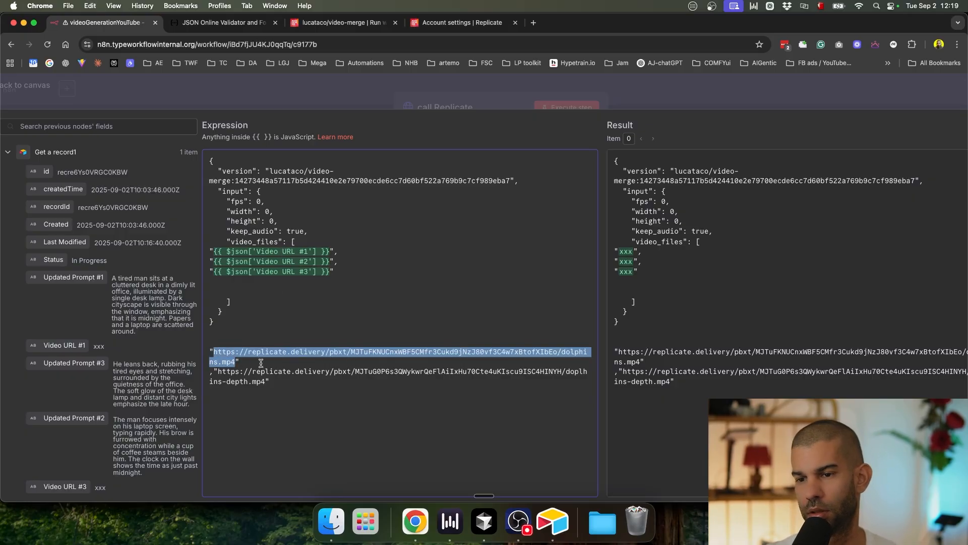
key("super+c")
key("super+Tab")
left_click(563, 120)
Step: Paste the first URL into Video URL #1 and the dolphins-depth URL into Video URL #2
key("super+v")
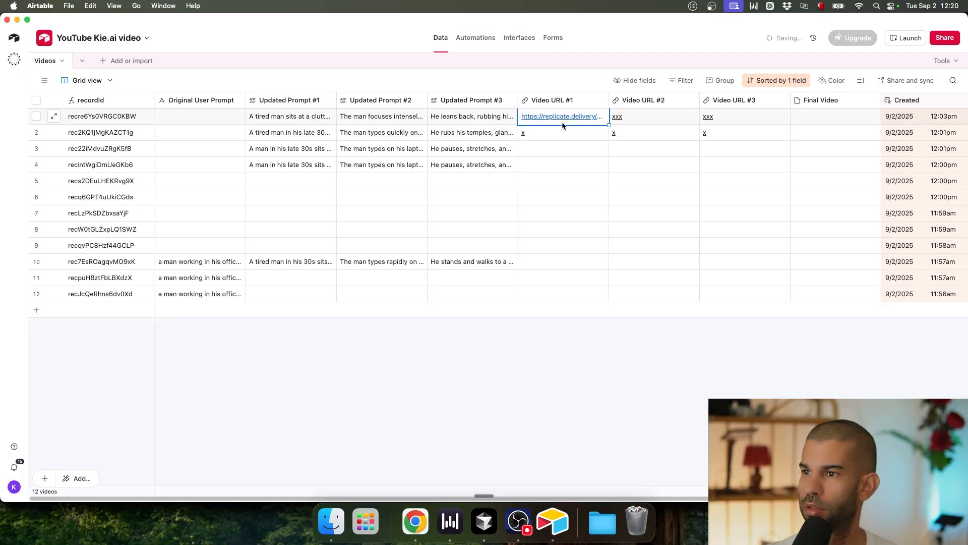
key("super+Tab")
left_click_drag(217, 372, 222, 381)
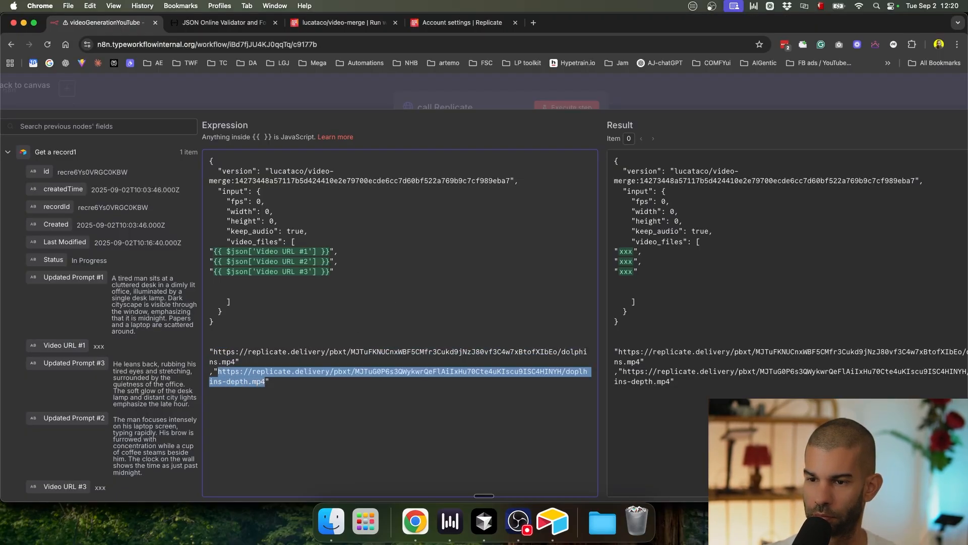
key("super+c")
key("super+Tab")
left_click(660, 116)
key("super+v")
Step: Copy the Video URL #1 link into Video URL #3 and return to n8n
left_click(588, 117)
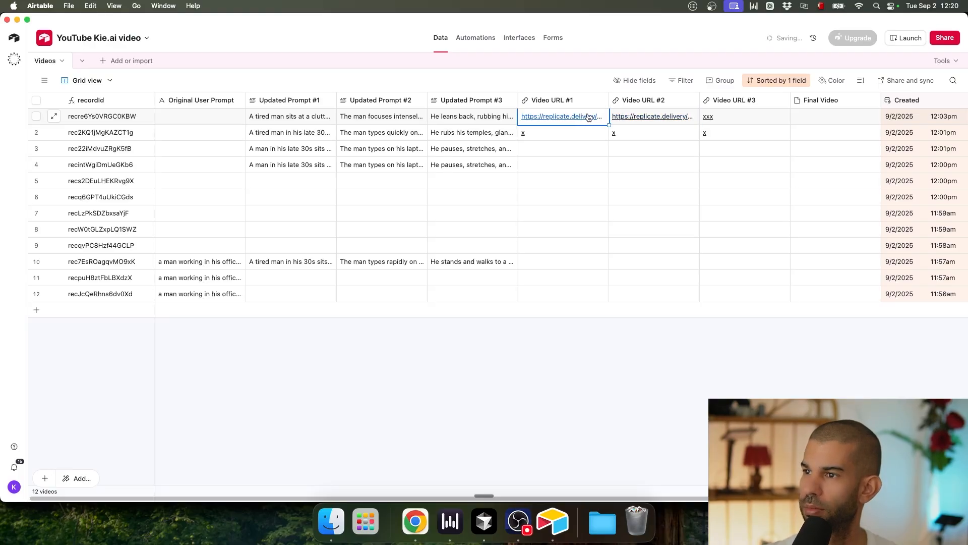
key("super+c")
left_click(752, 116)
key("super+v")
left_click(537, 389)
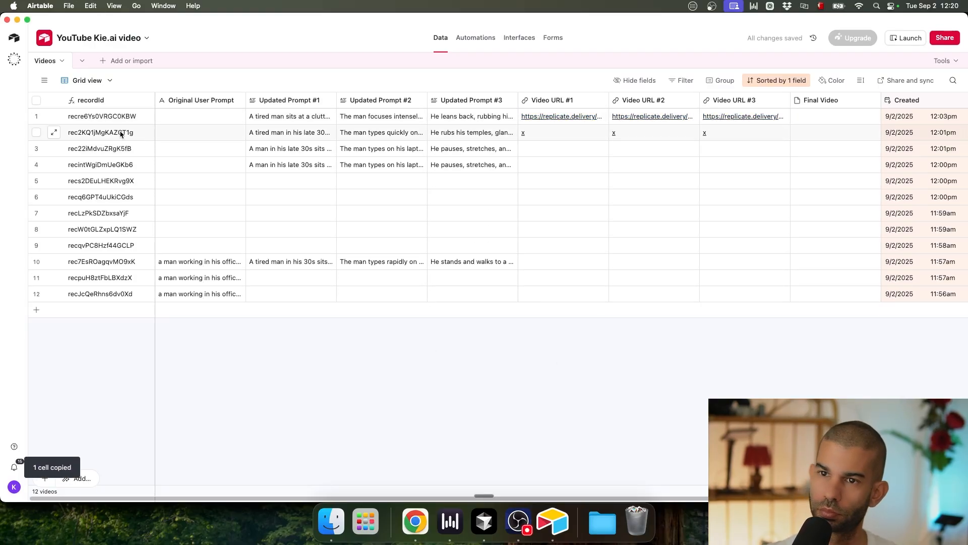
key("super+Tab")
Step: Save the workflow and test-run it from the ConcatenateVideos trigger
left_click(708, 106)
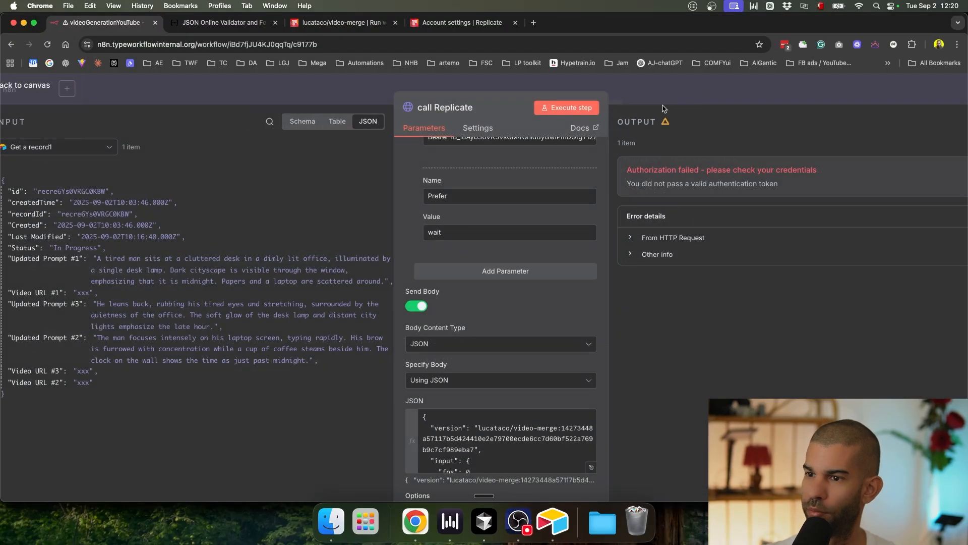
left_click(694, 93)
key("super+s")
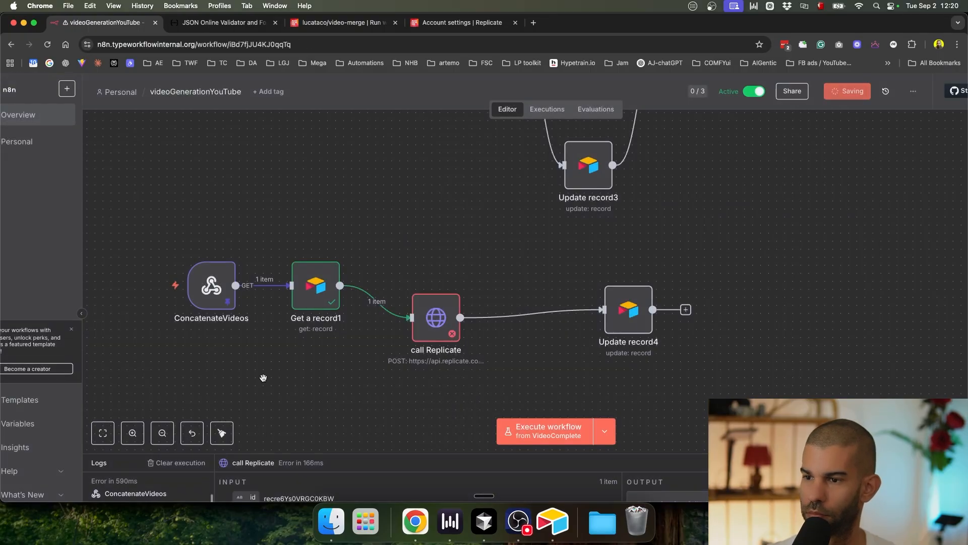
left_click(604, 426)
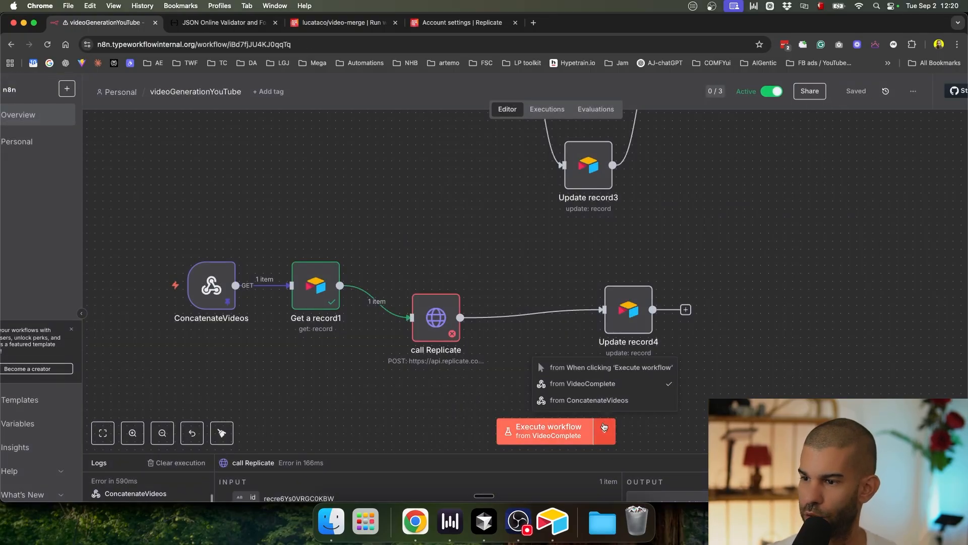
mouse_move(195, 293)
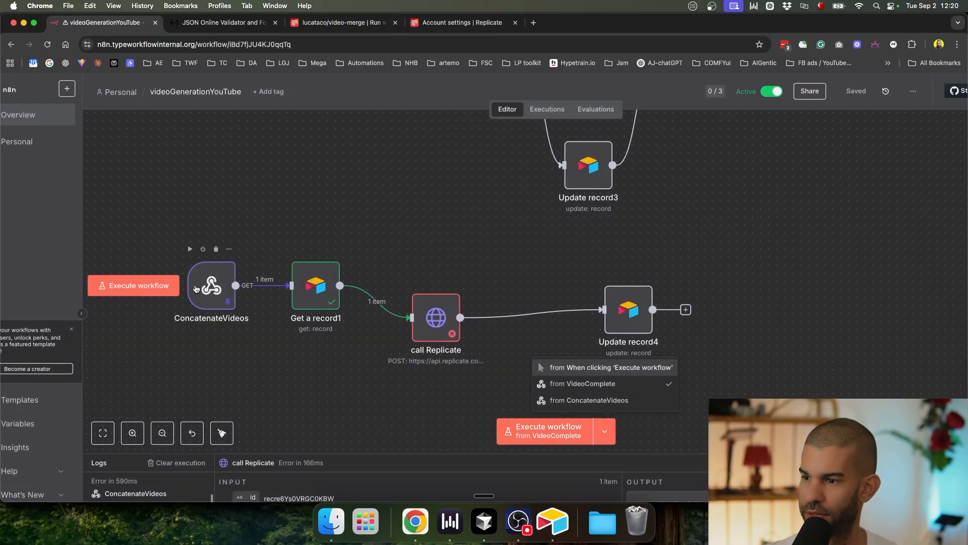
left_click(595, 400)
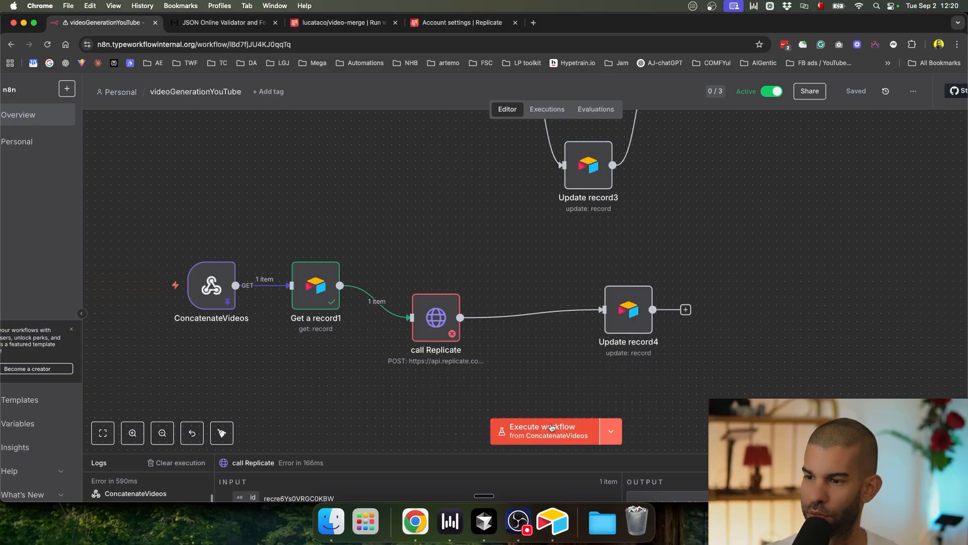
left_click(551, 428)
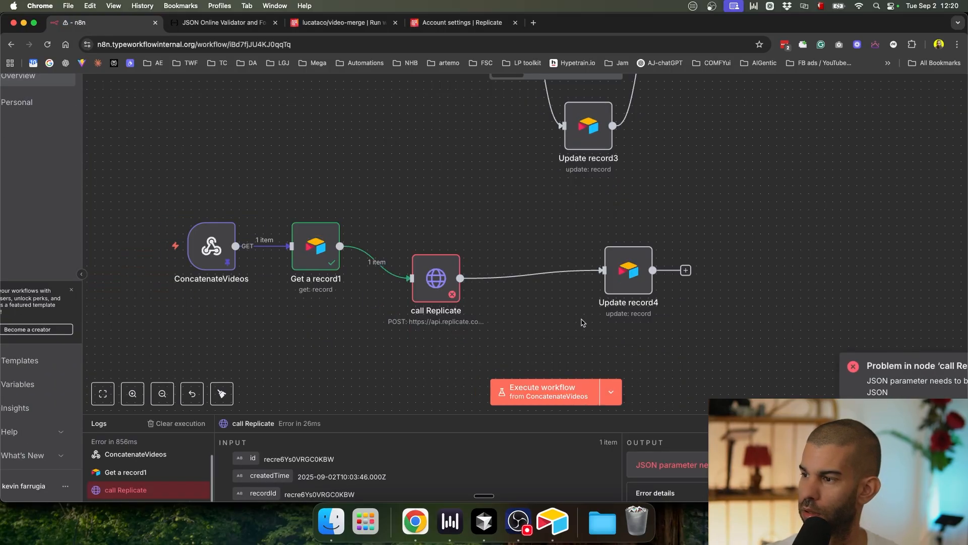
Step: Delete the leftover raw URLs from call Replicate's JSON body, save, and rerun from ConcatenateVideos
double_click(424, 286)
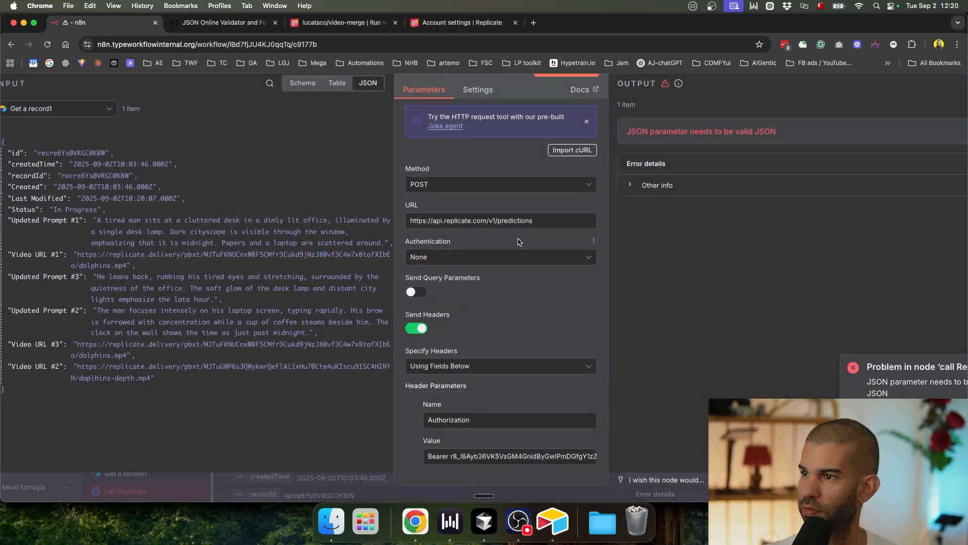
scroll(522, 266, "down", 10)
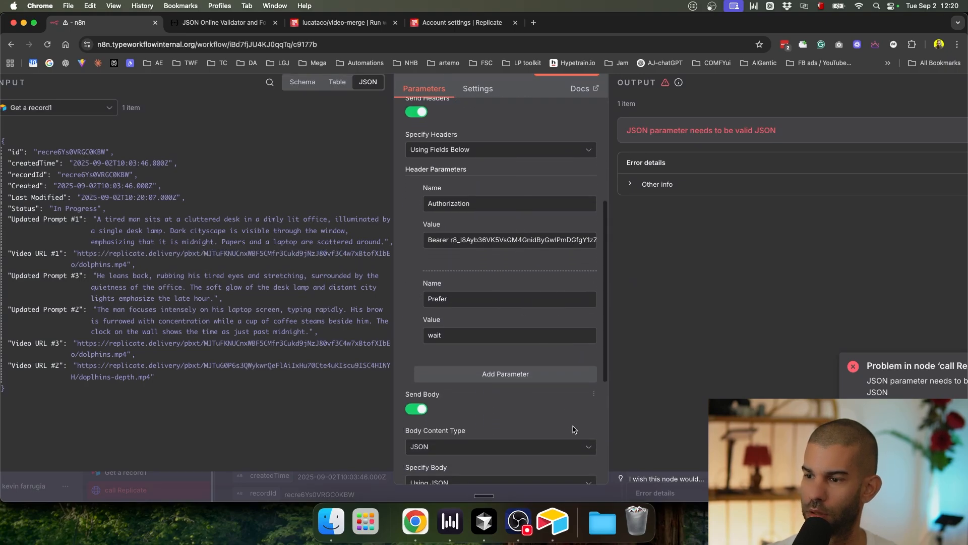
left_click(591, 357)
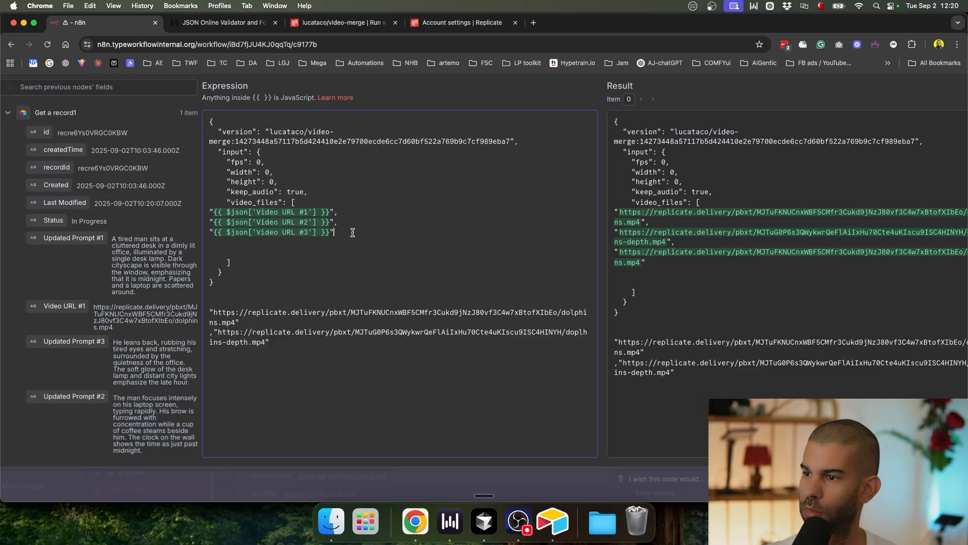
key("shift+super+Down")
key("BackSpace")
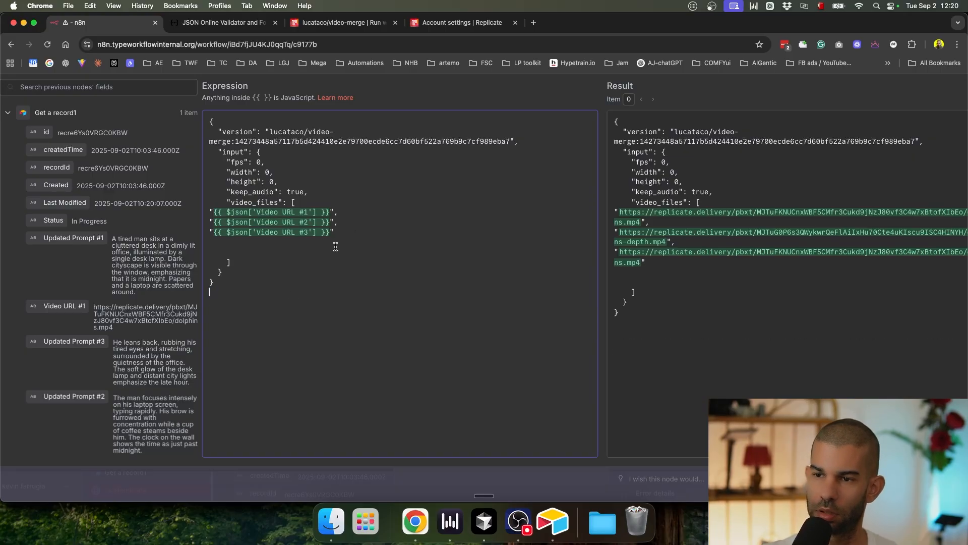
scroll(690, 104, "down", 2)
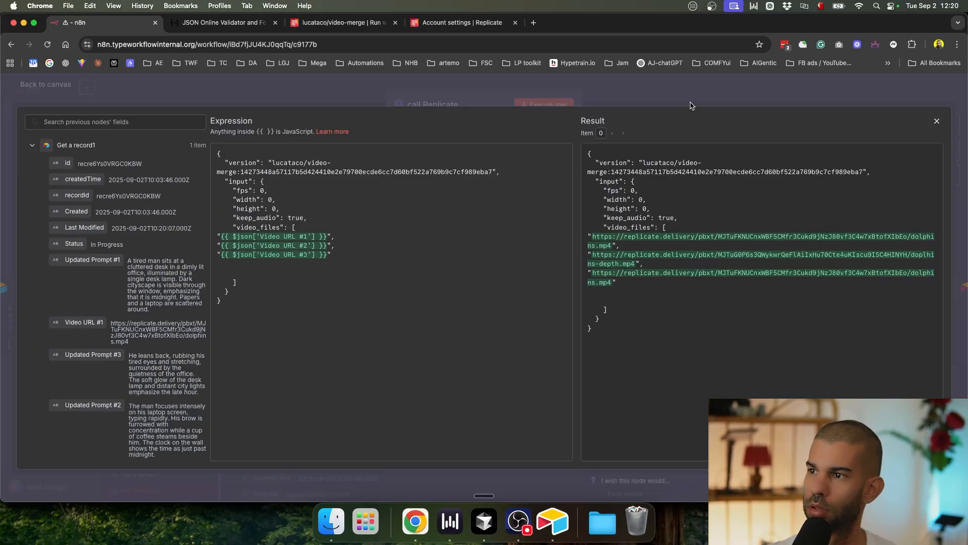
left_click(681, 91)
left_click(681, 91)
key("super+s")
left_click(527, 397)
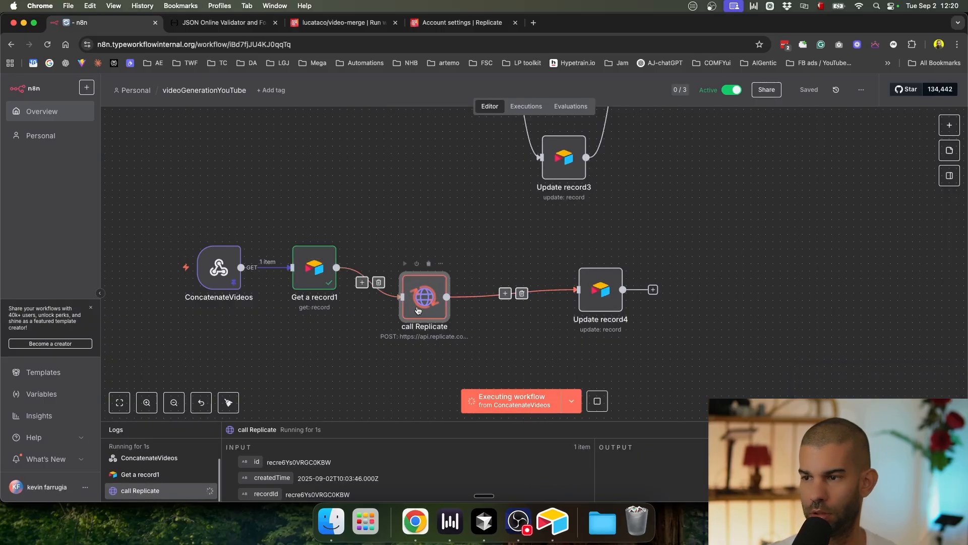
Step: Inspect Update record4's output and check the first record's Final Video in reloaded Airtable
double_click(598, 291)
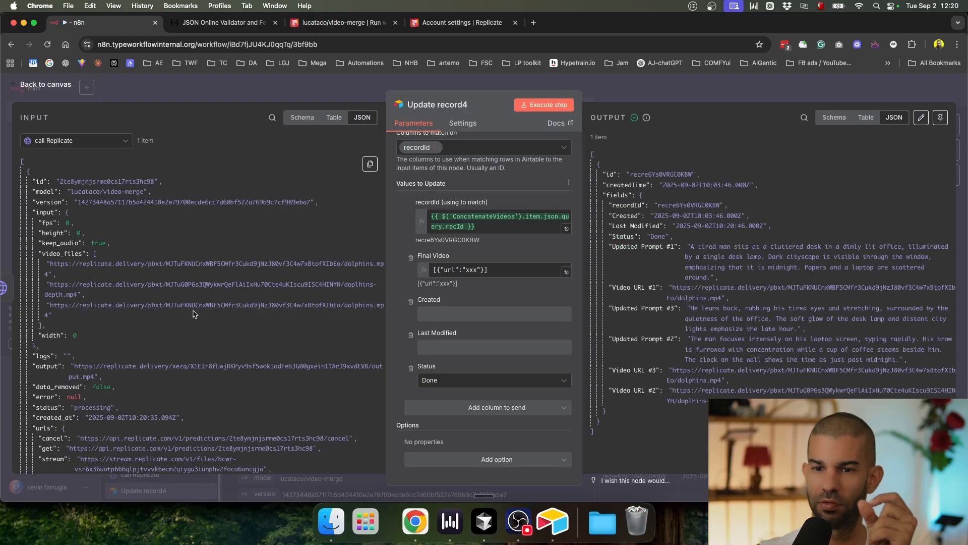
scroll(128, 353, "down", 5)
scroll(129, 353, "down", 1)
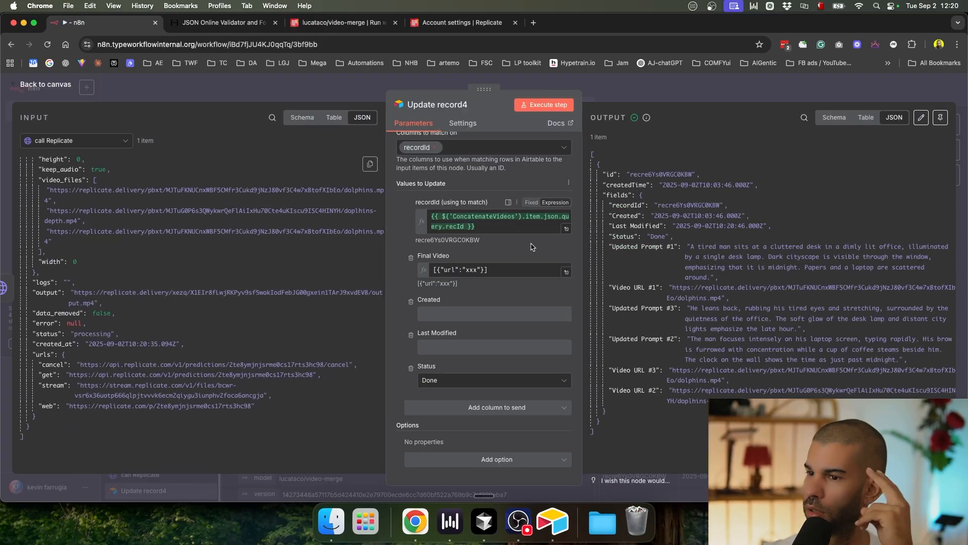
key("super+Tab")
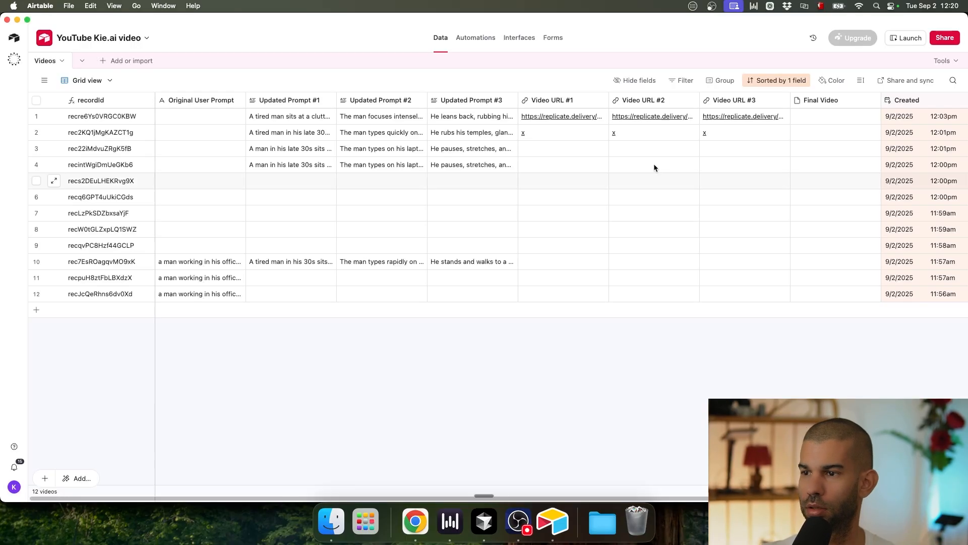
left_click(807, 116)
key("super+r")
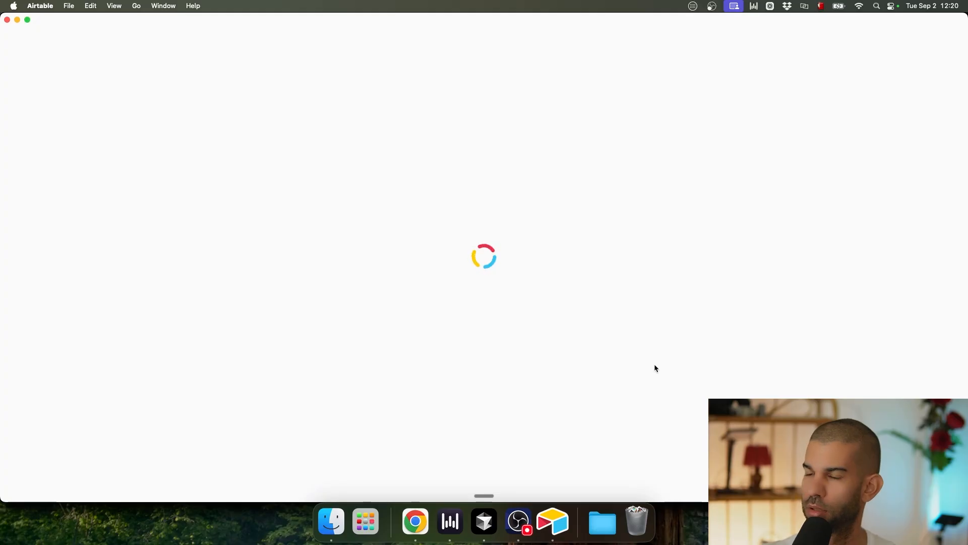
key("super+Tab")
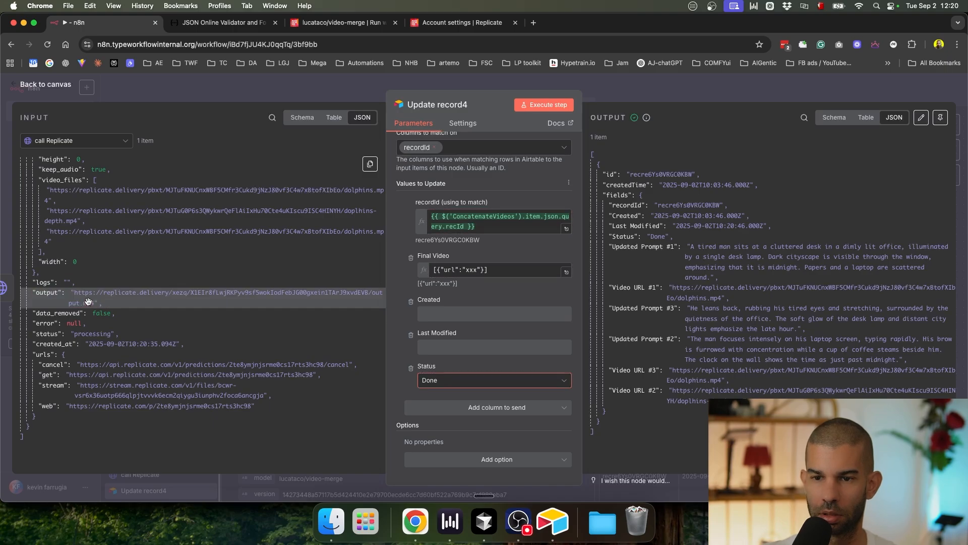
key("super+t")
key("super+v")
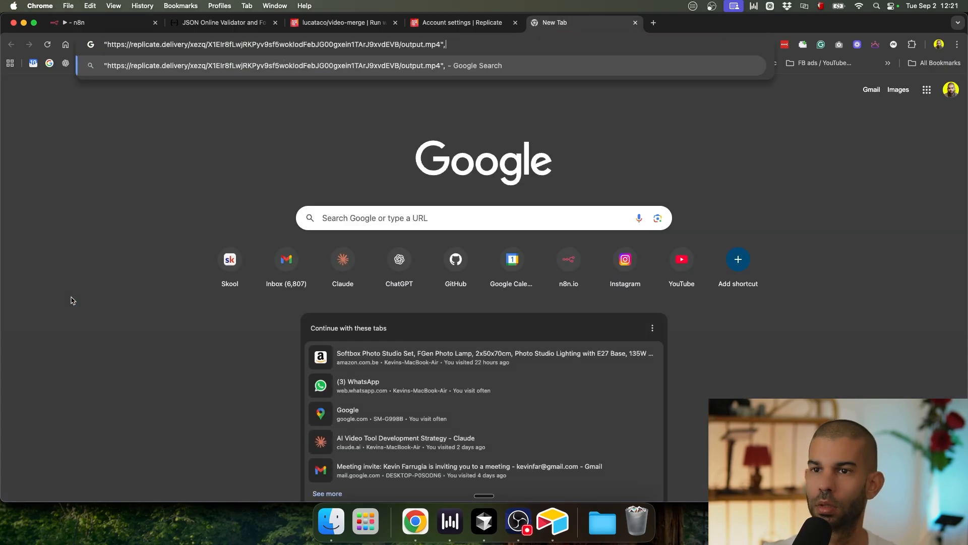
key("super+Left")
key("Right")
key("BackSpace")
key("Return")
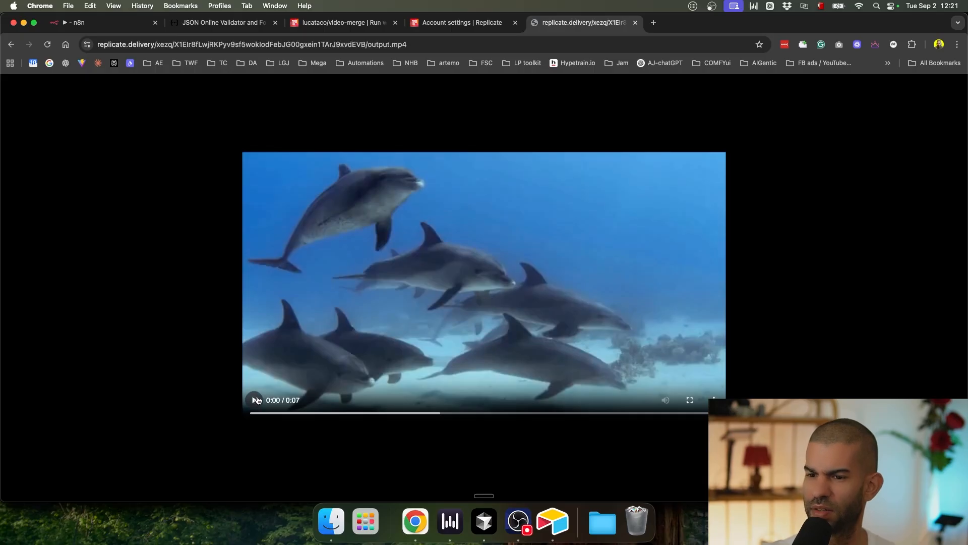
left_click(257, 400)
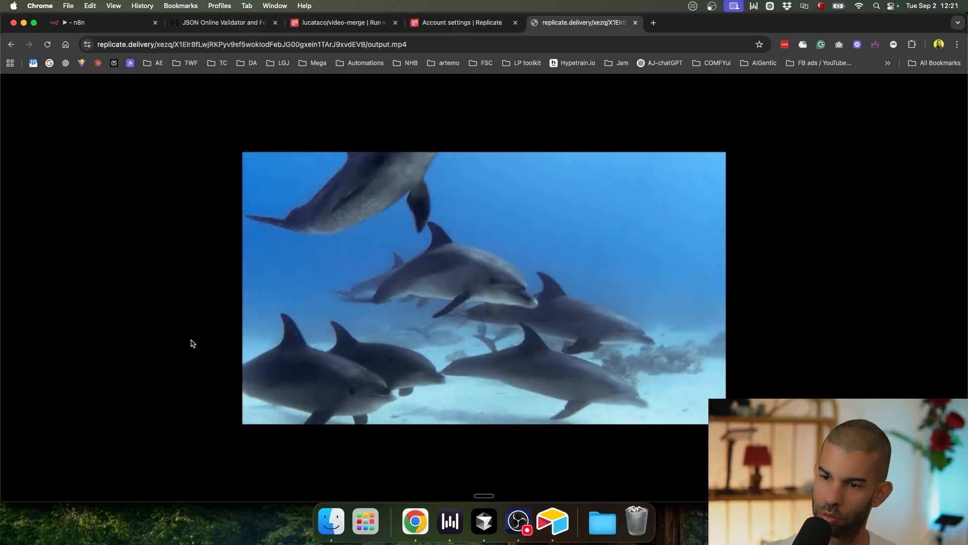
key("super+w")
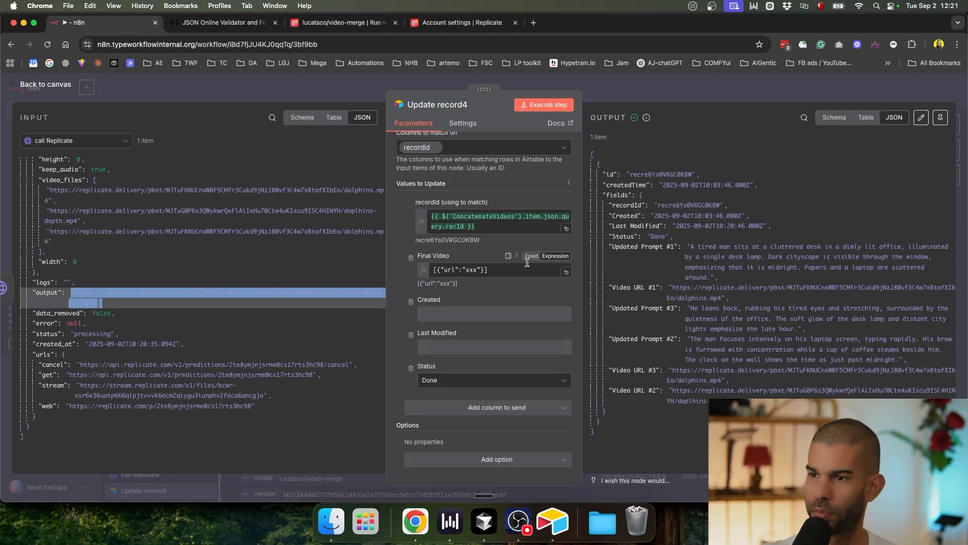
Step: Replace Final Video's xxx placeholder with {{ $json.output }} from Replicate, then switch to Airtable
left_click(474, 266)
key("BackSpace")
left_click_drag(49, 289, 467, 271)
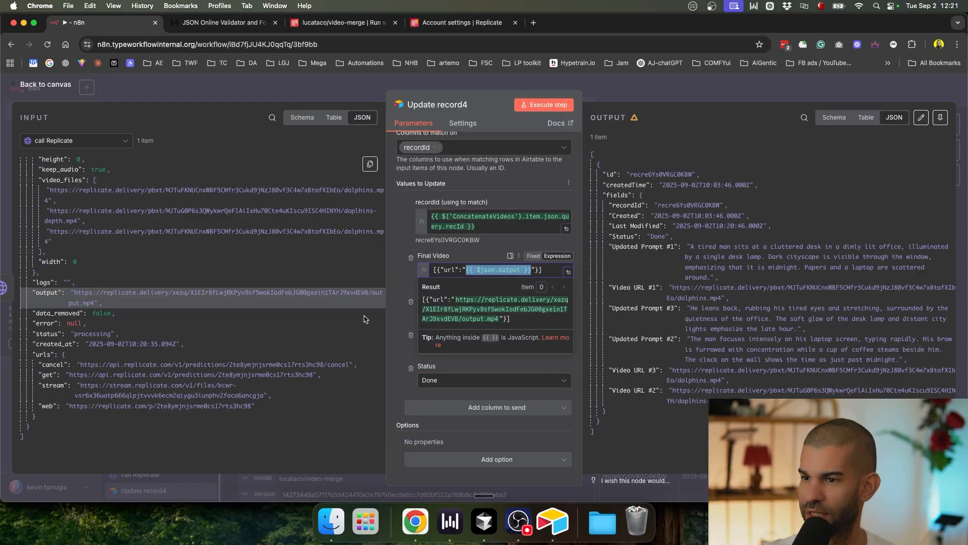
left_click(700, 91)
scroll(687, 200, "down", 5)
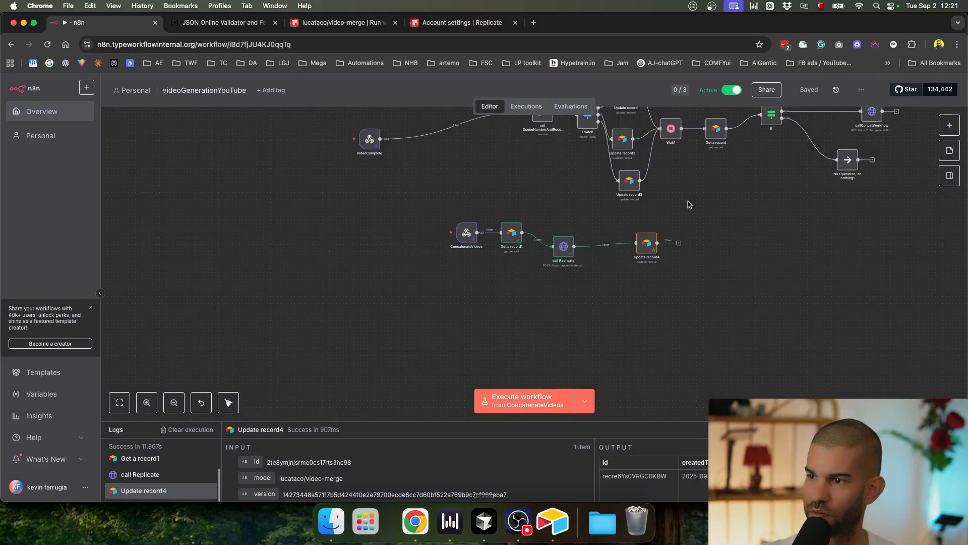
scroll(468, 290, "up", 3)
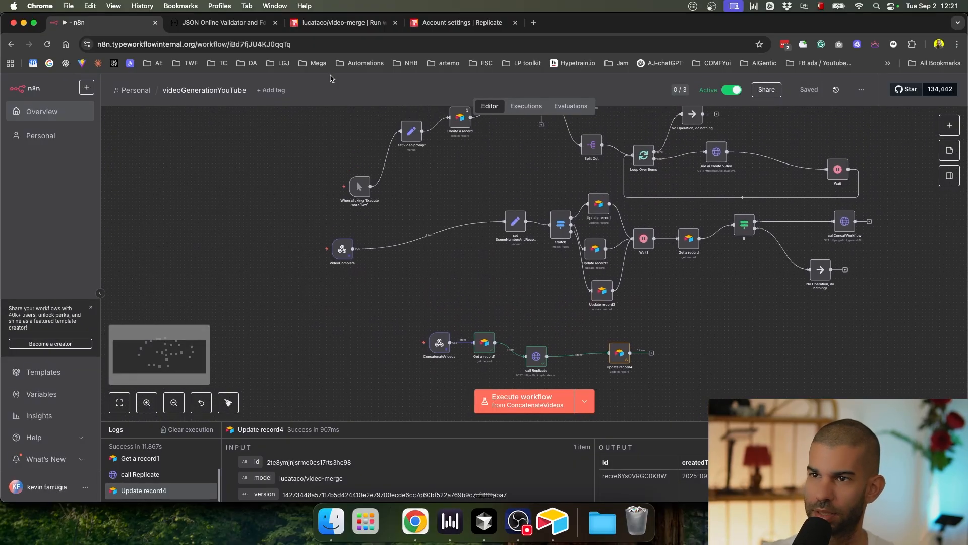
key("super+Tab")
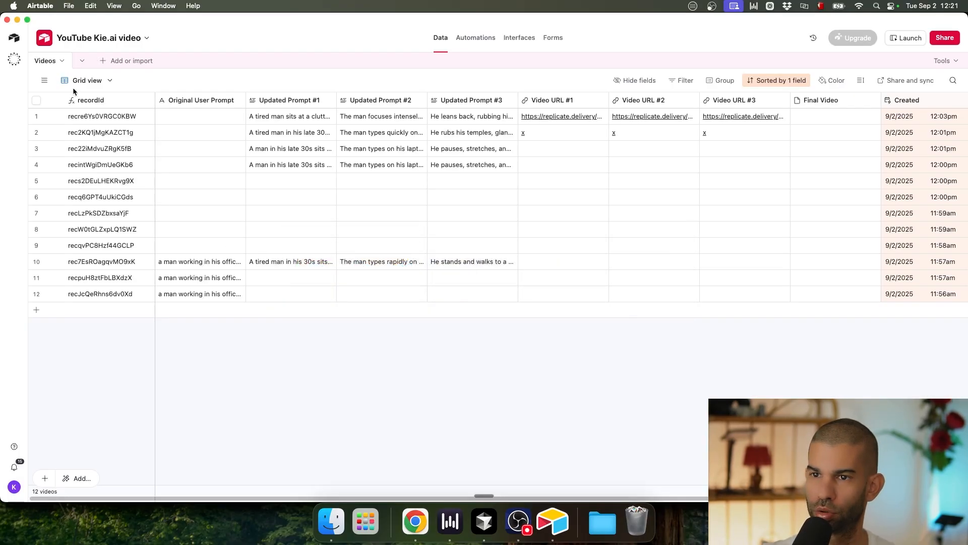
Step: Delete all 12 video records from the Airtable Videos table
left_click(37, 101)
right_click(193, 140)
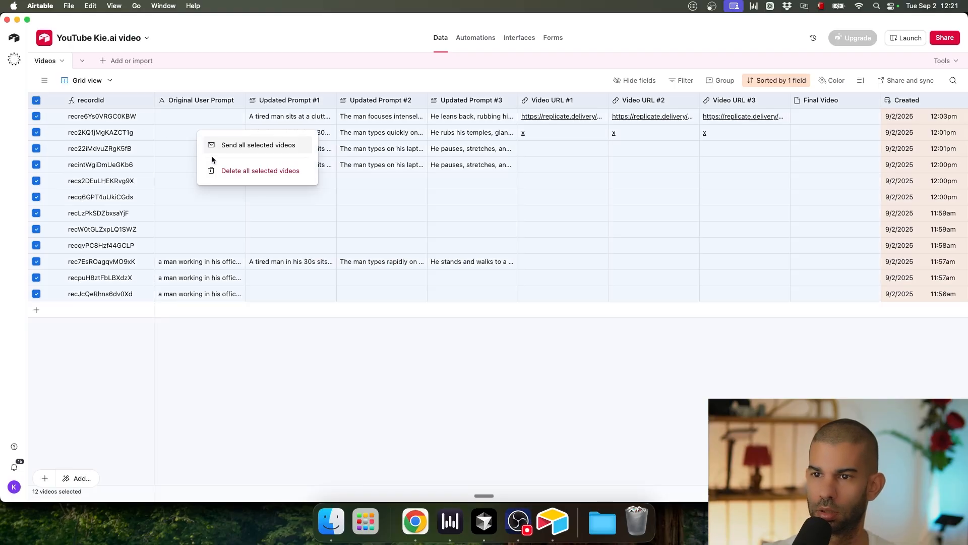
left_click(222, 170)
left_click(565, 283)
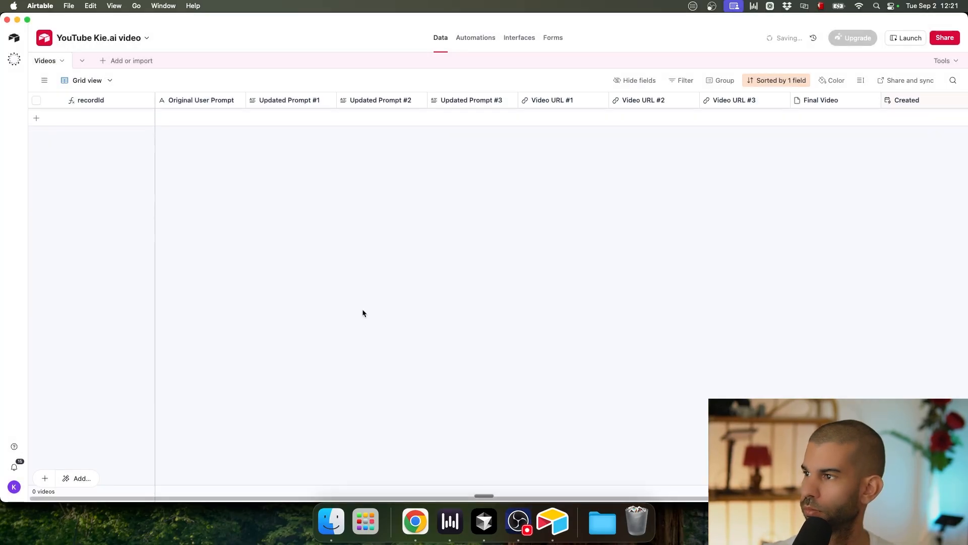
Step: Run the full workflow from the manual trigger, tidy up the node layout, and watch Airtable
key("super+Tab")
left_click(586, 404)
left_click(546, 348)
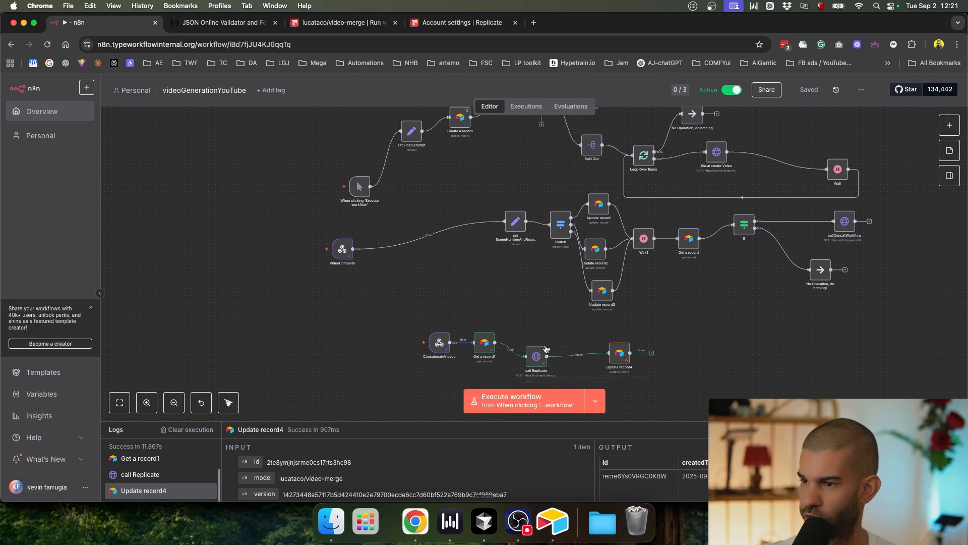
left_click(516, 396)
right_click(260, 279)
left_click(296, 332)
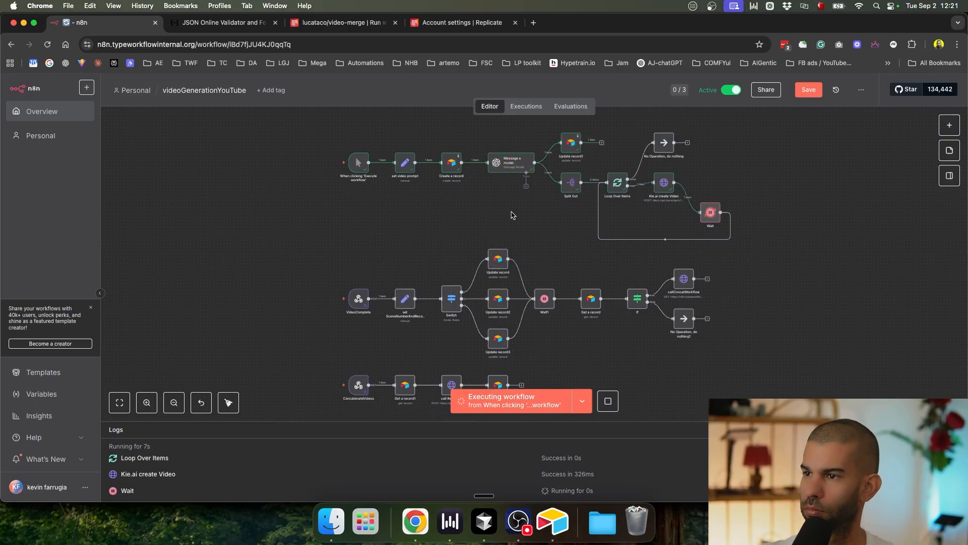
key("super+Tab")
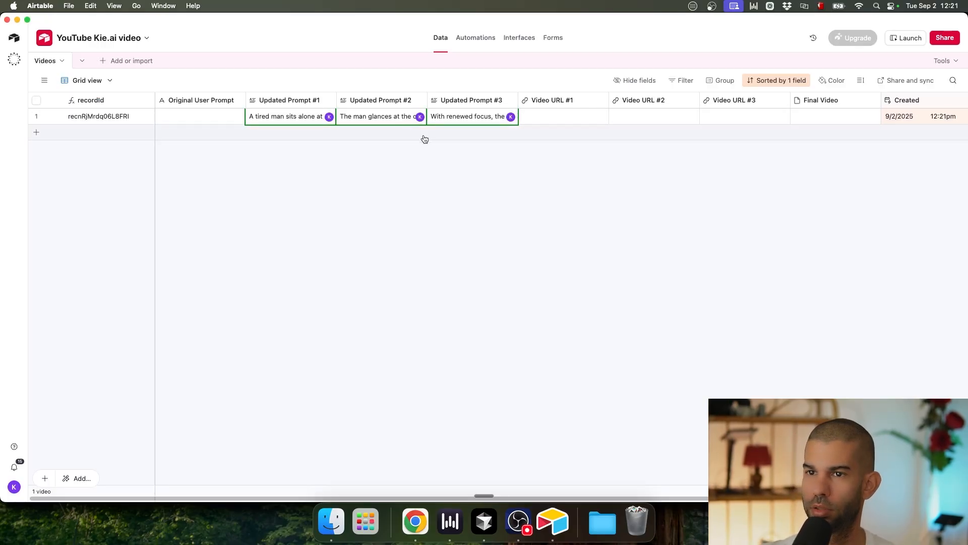
key("super+Tab")
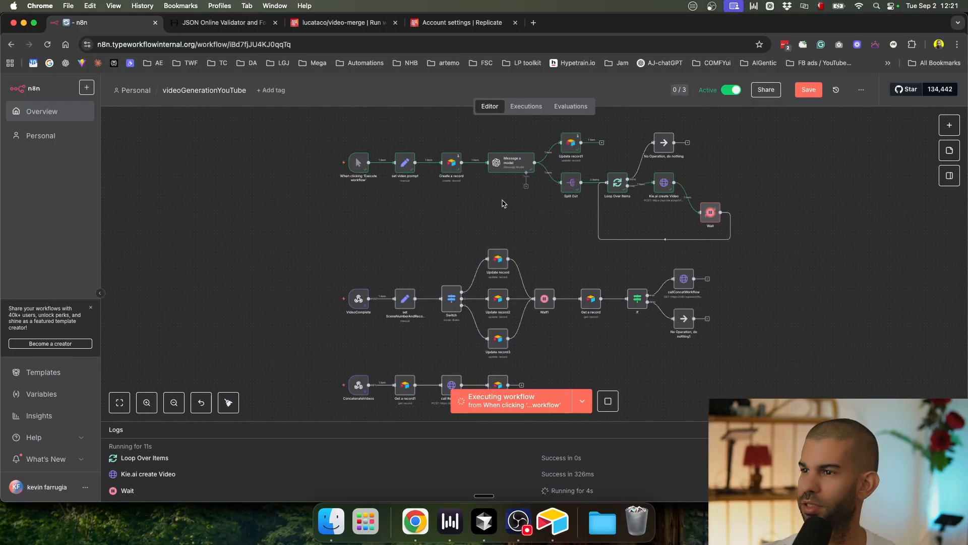
Step: Add Original User Prompt as an extra column to send in the Update record1 step
double_click(572, 157)
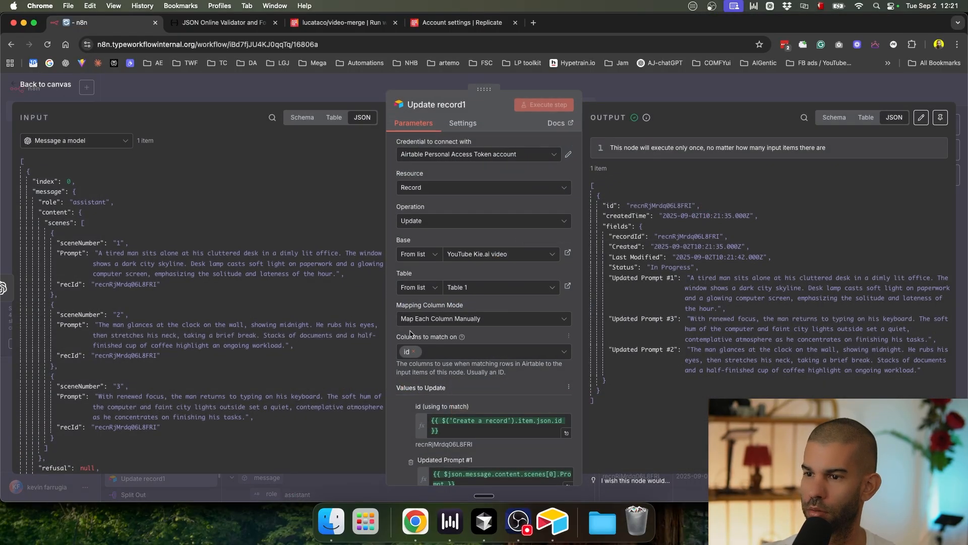
scroll(411, 335, "down", 5)
scroll(411, 334, "up", 5)
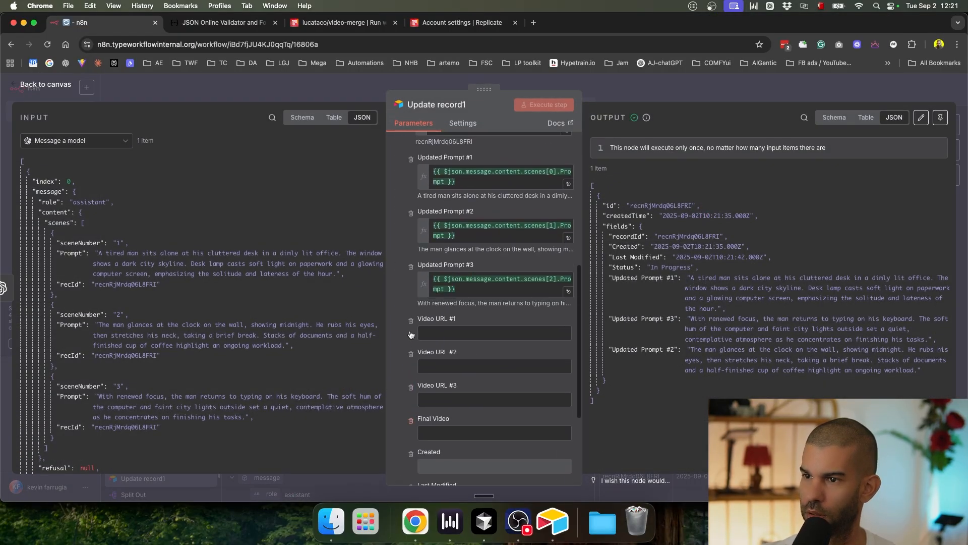
scroll(411, 333, "down", 8)
scroll(411, 334, "up", 4)
scroll(411, 334, "up", 5)
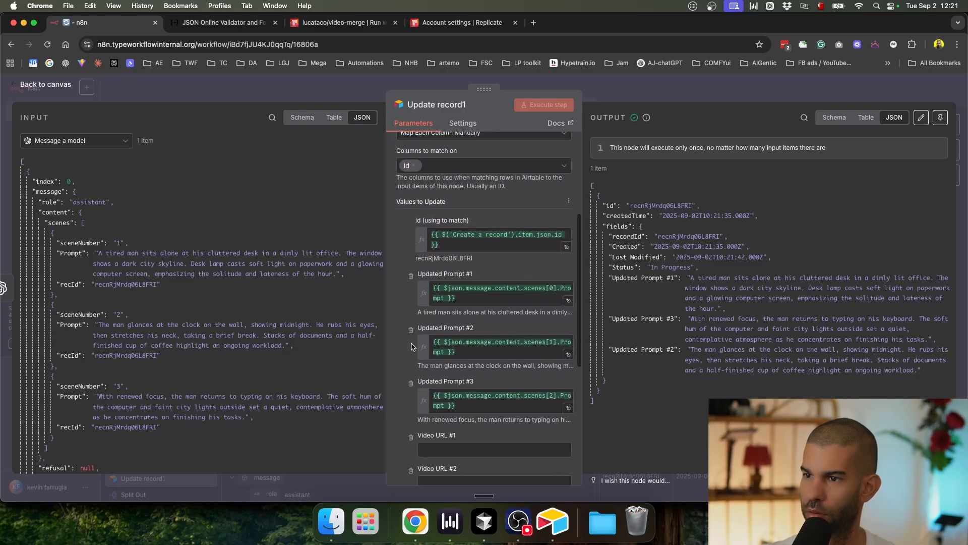
scroll(442, 346, "down", 8)
left_click(454, 407)
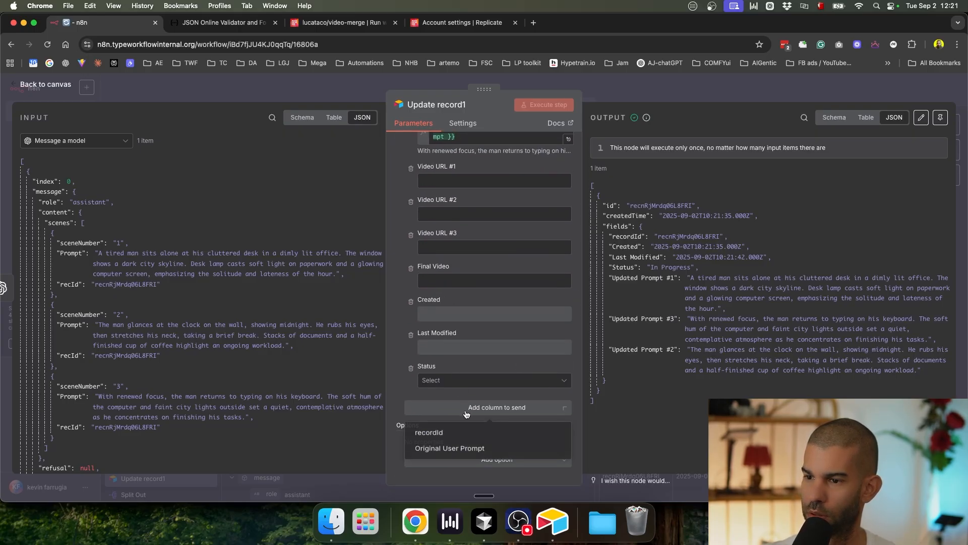
left_click(444, 448)
Step: Map videoPrompt from the set video prompt step into Original User Prompt and save the workflow
scroll(418, 371, "up", 5)
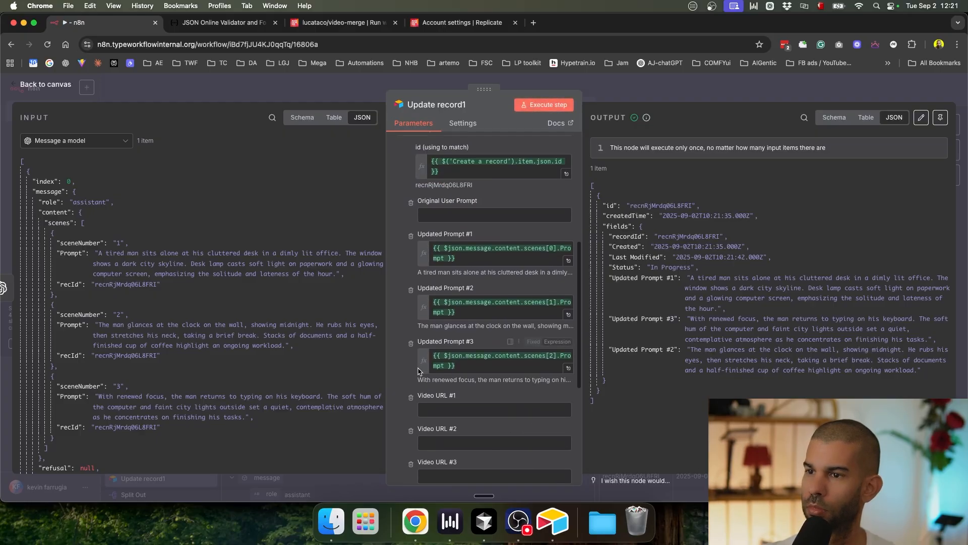
scroll(51, 227, "down", 4)
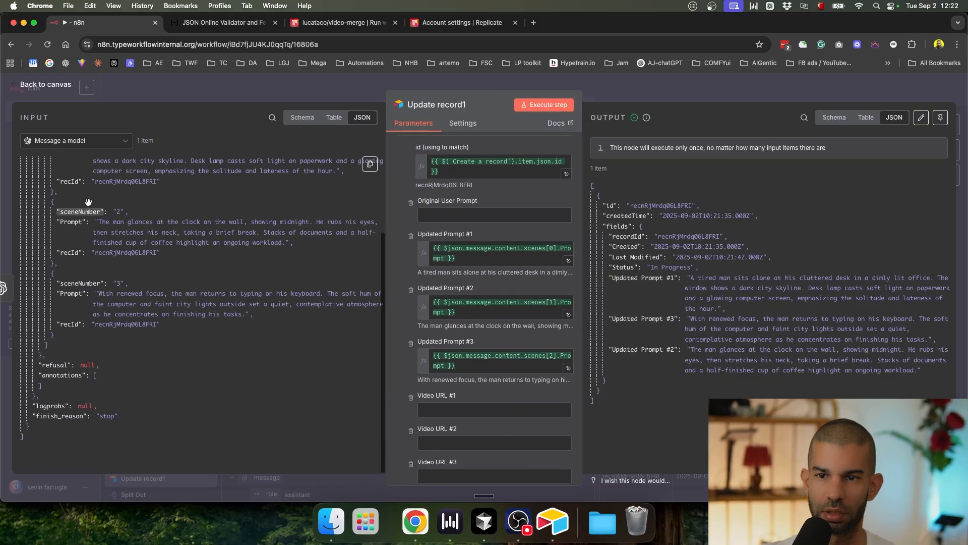
left_click(69, 142)
left_click(64, 200)
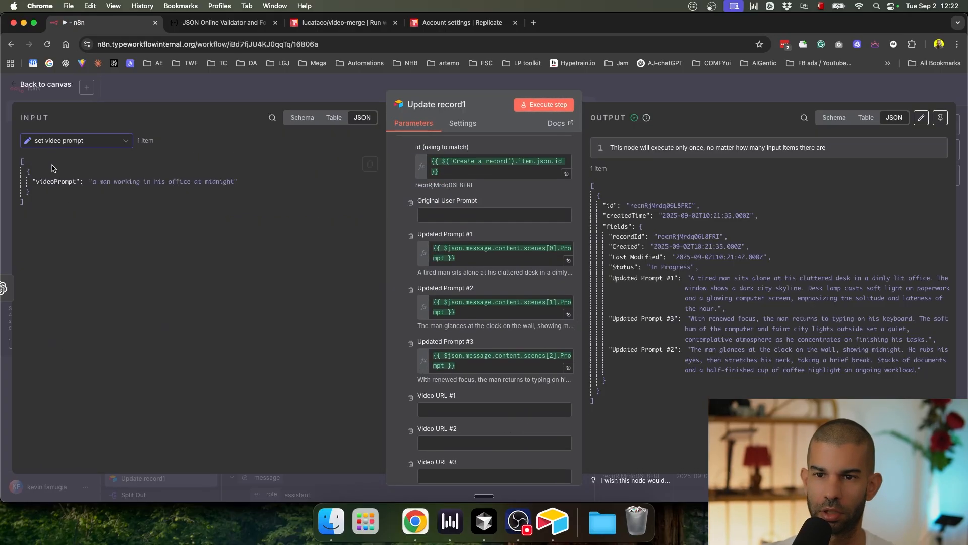
left_click_drag(55, 181, 549, 211)
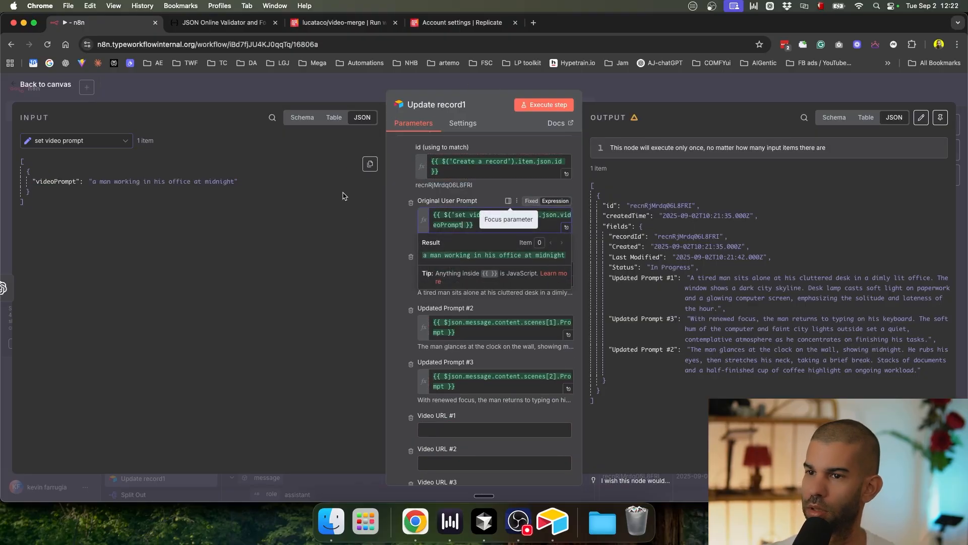
left_click_drag(90, 192, 235, 188)
left_click(688, 95)
key("cmd+s")
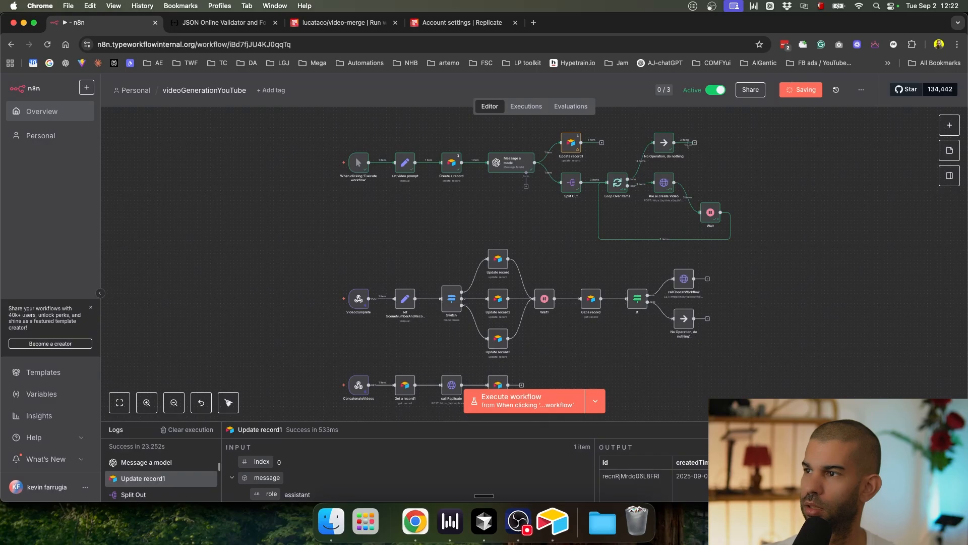
Step: Open the 12:21:34 execution and try pasting the prompt into Airtable's Original User Prompt cell
left_click(526, 106)
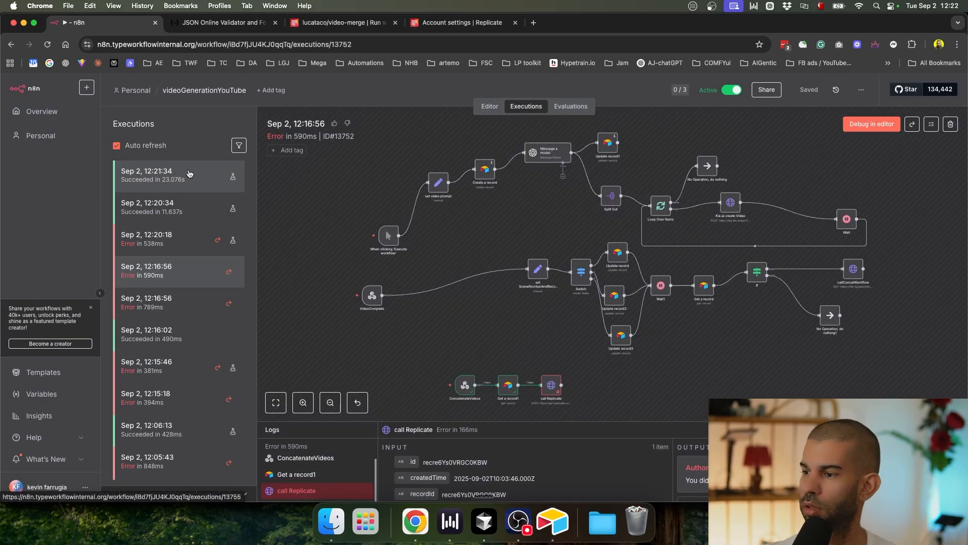
left_click(189, 174)
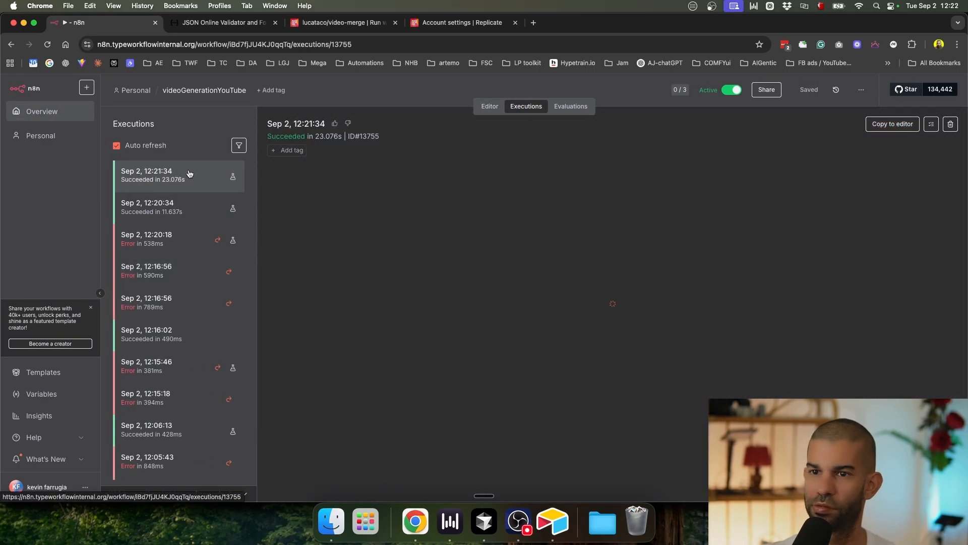
key("cmd+Tab")
left_click(204, 116)
key("cmd+v")
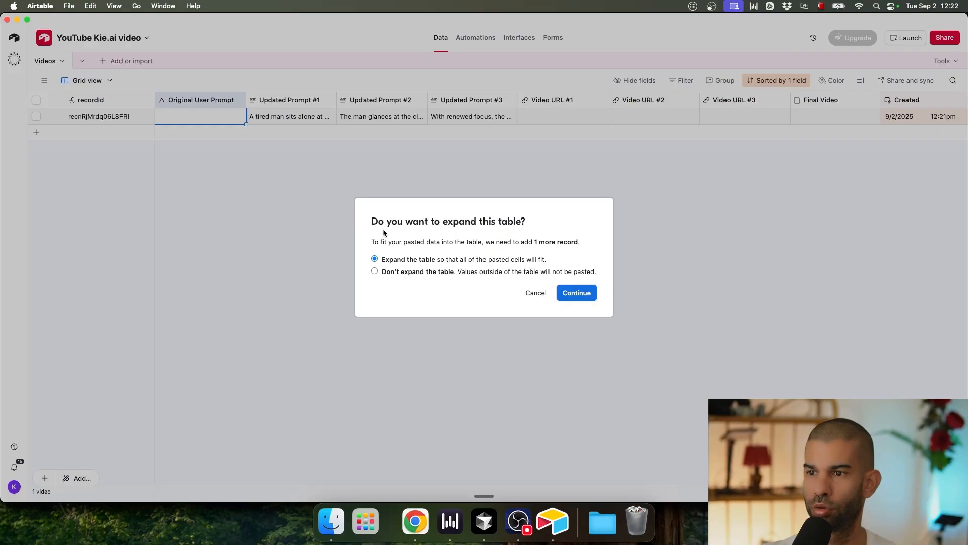
left_click(536, 293)
key("super+v")
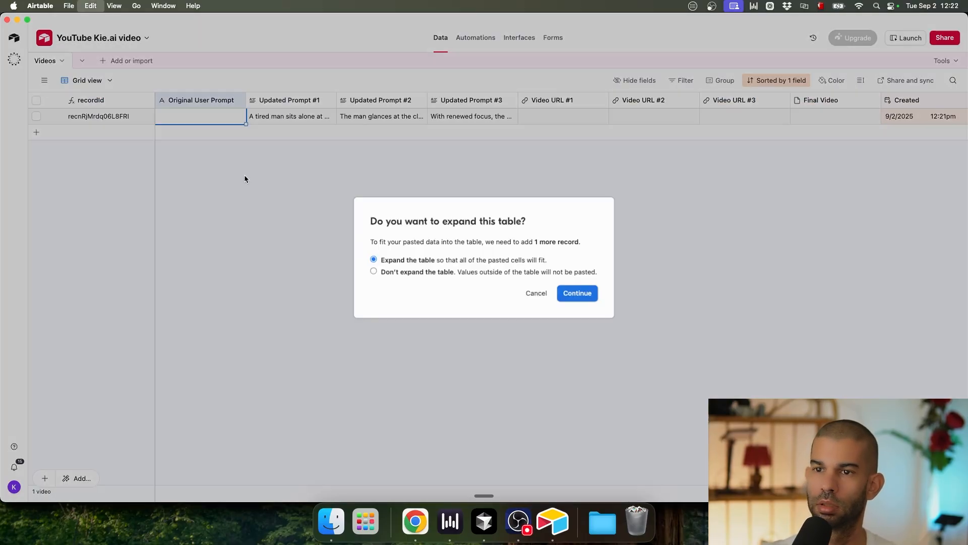
key("Escape")
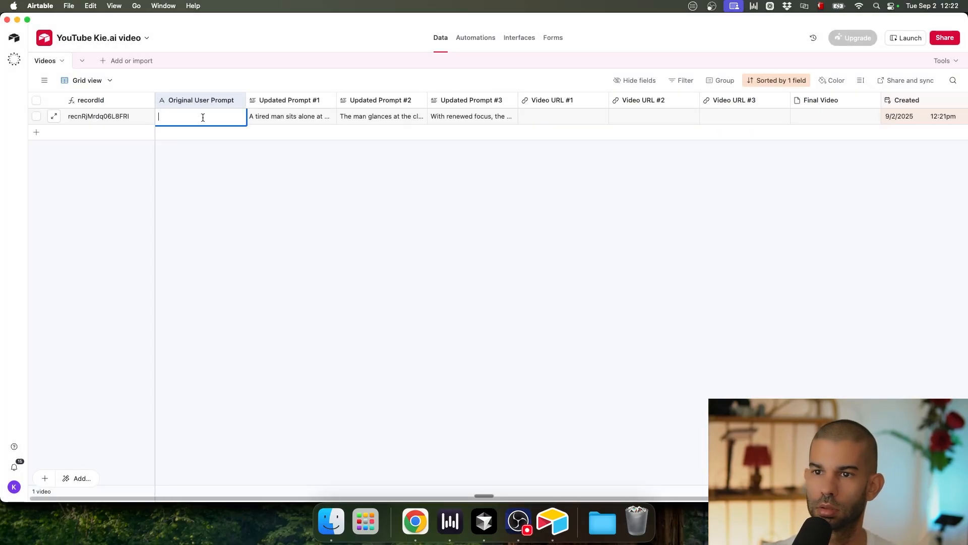
key("super+Tab")
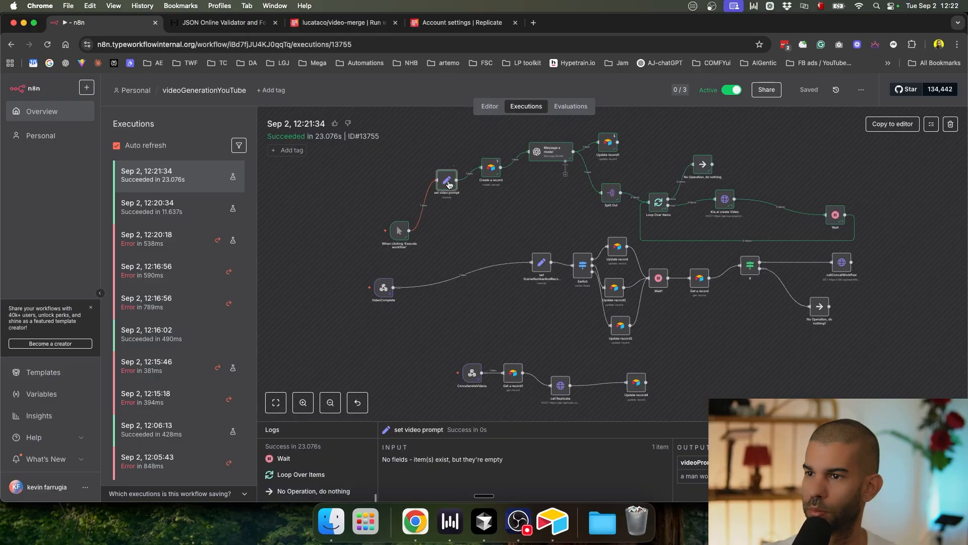
Step: Copy the videoPrompt 'a man working in his office at midnight' into Airtable's Original User Prompt cell
double_click(447, 180)
triple_click(421, 214)
key("Escape")
key("super+Tab")
key("Escape")
key("super+Tab")
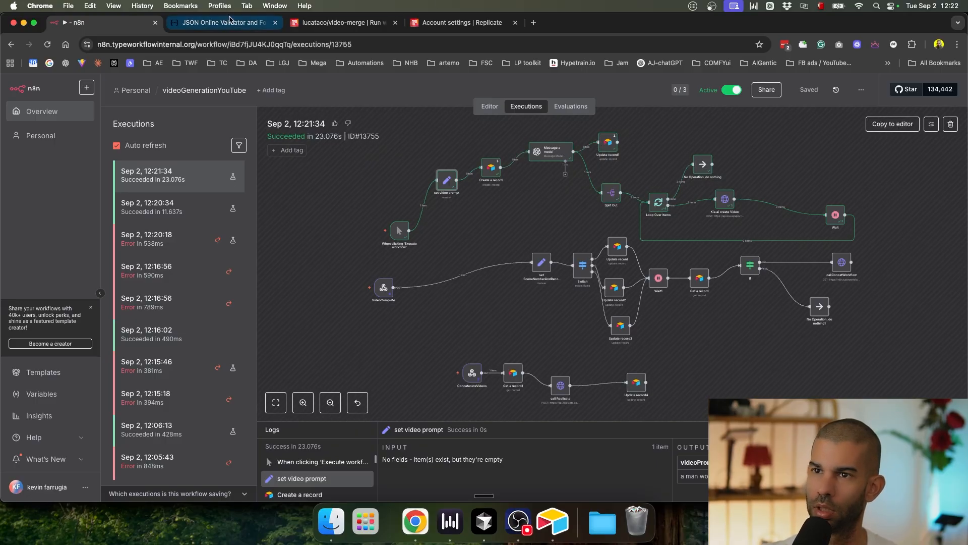
Step: Refresh the Kie.ai Veo 3 request logs to check the new jobs
key("ctrl+Up")
left_click(273, 387)
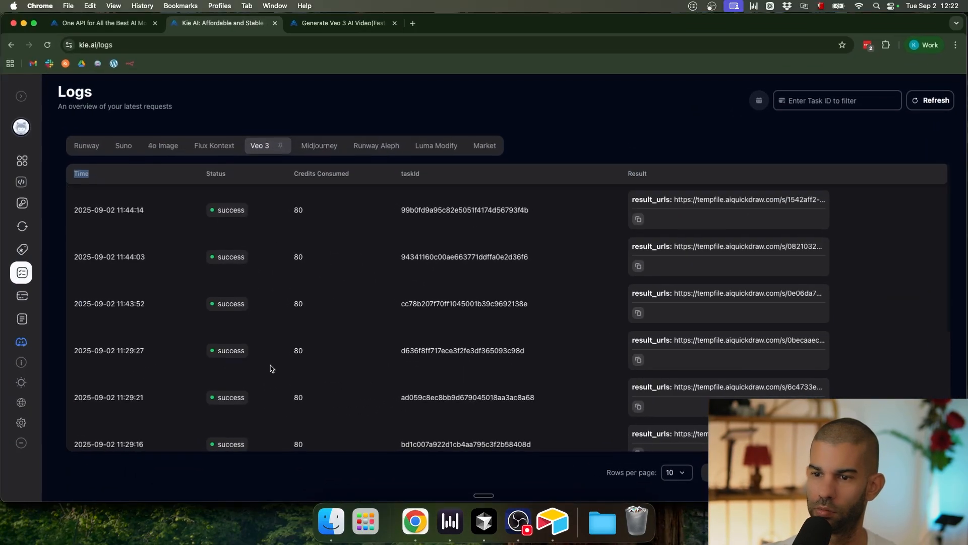
left_click(937, 100)
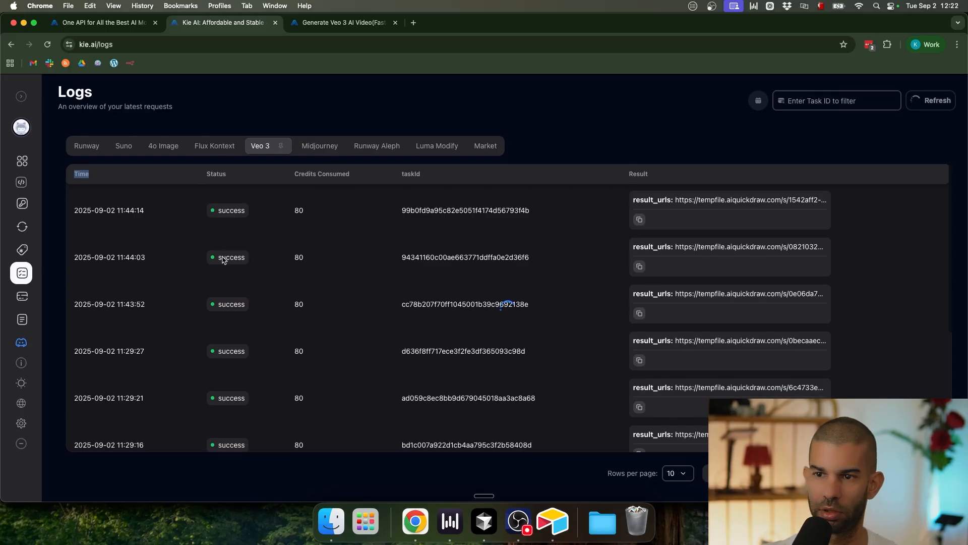
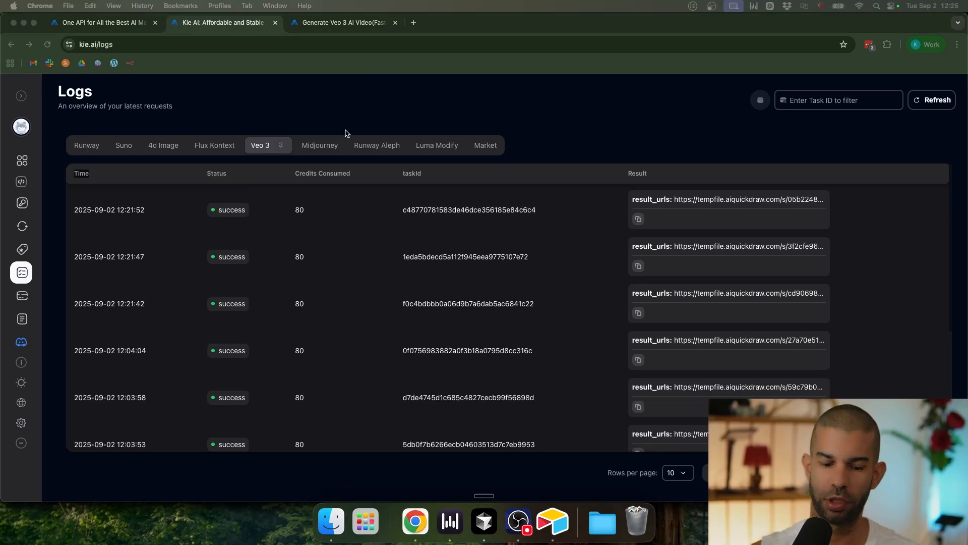
Step: Leave the Kie.ai logs and bring the n8n execution history window to the front
key("super+Tab")
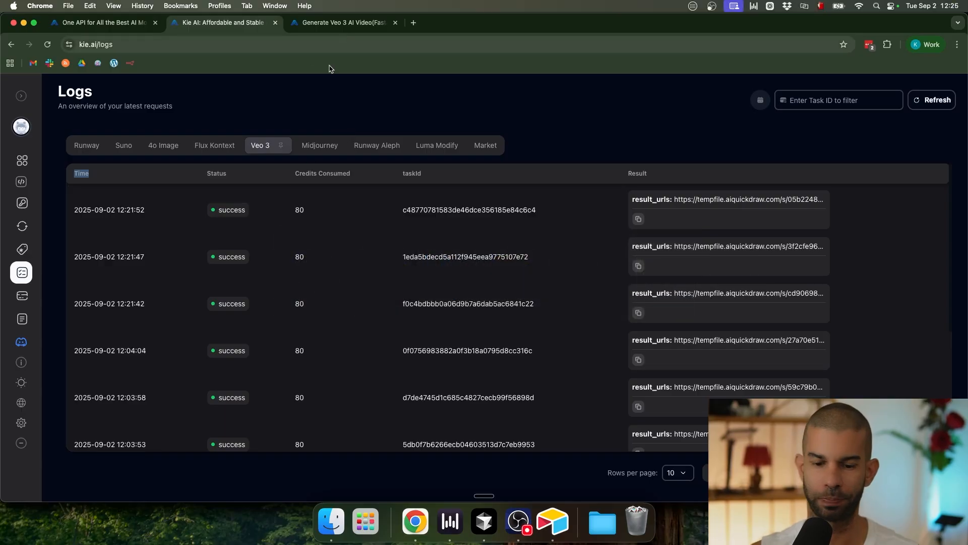
key("ctrl+Up")
left_click(260, 321)
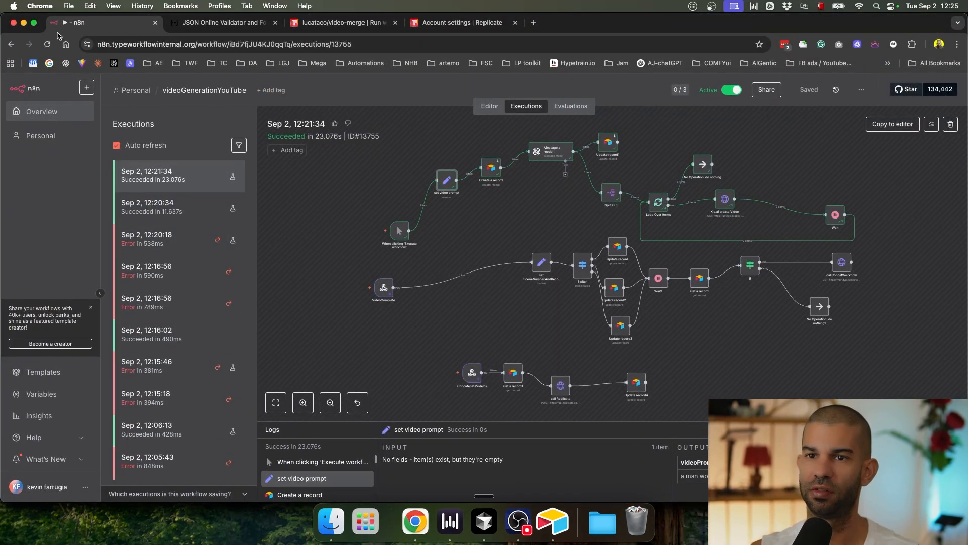
Step: Reload the executions and inspect the 12:23:06 run's Update record input data
left_click(46, 46)
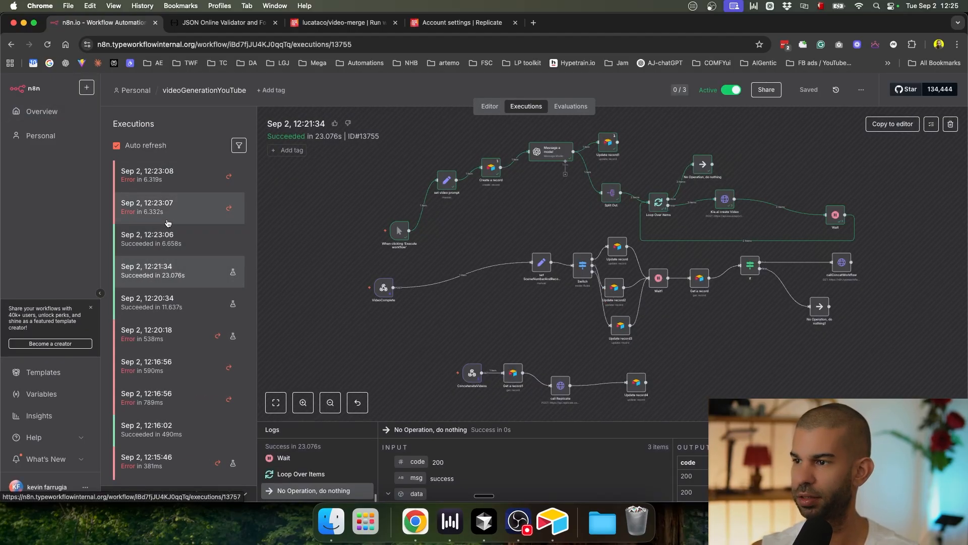
left_click(167, 238)
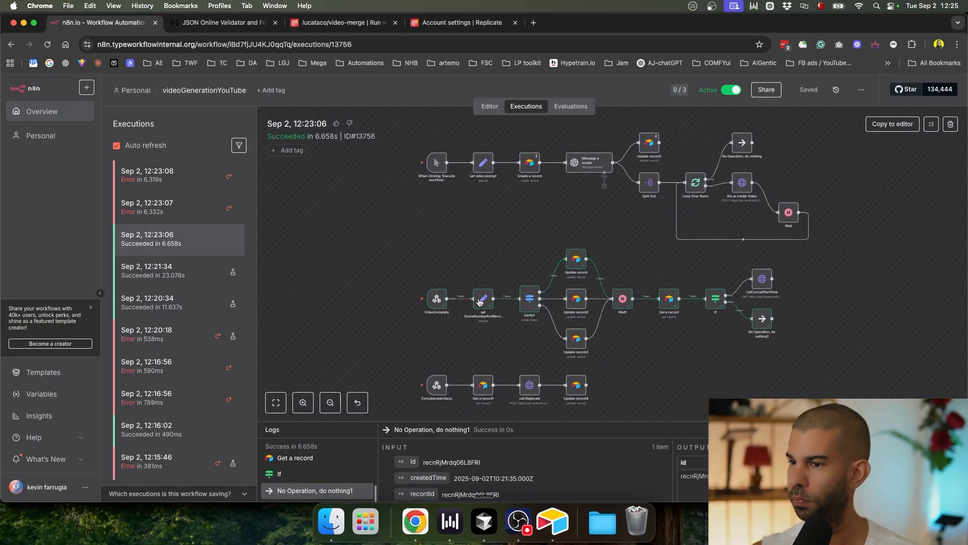
left_click(570, 272)
scroll(571, 261, "down", 5)
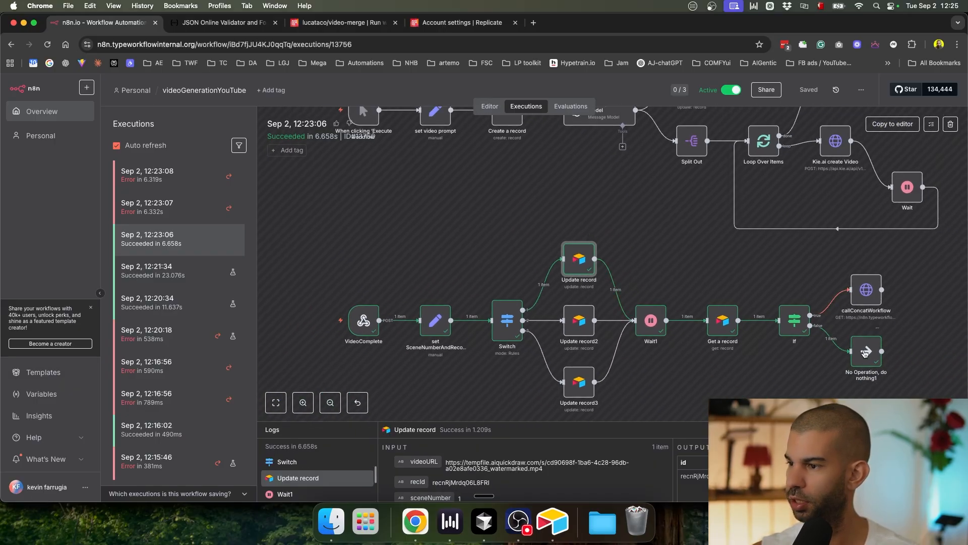
Step: Check the Airtable record, then open the failed 12:23:07 execution in n8n
key("super+Tab")
key("super+Tab")
key("super+Tab")
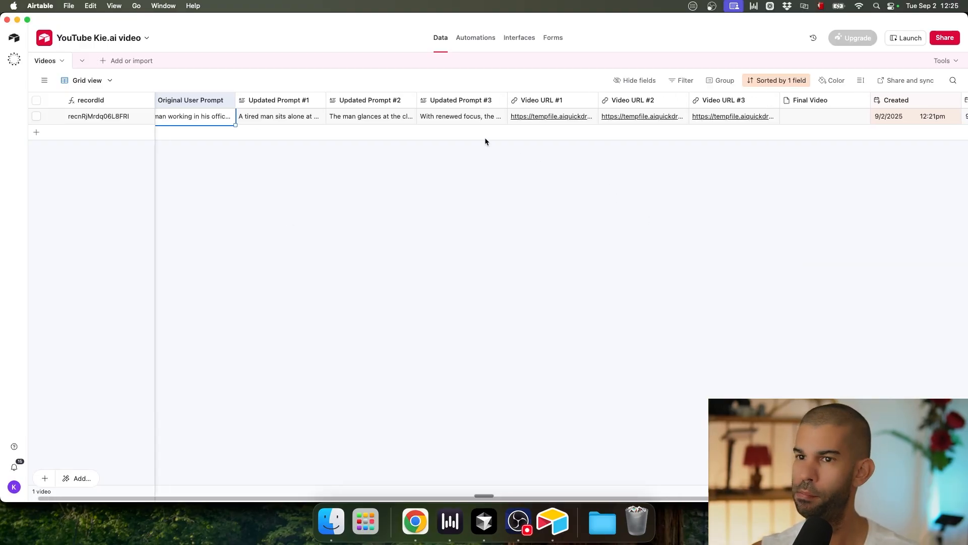
key("super+Tab")
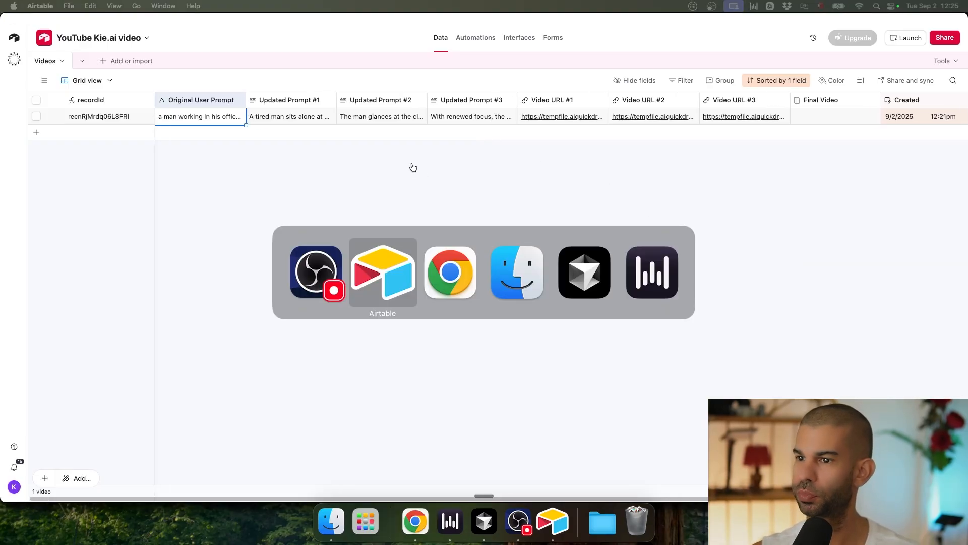
key("super+Tab")
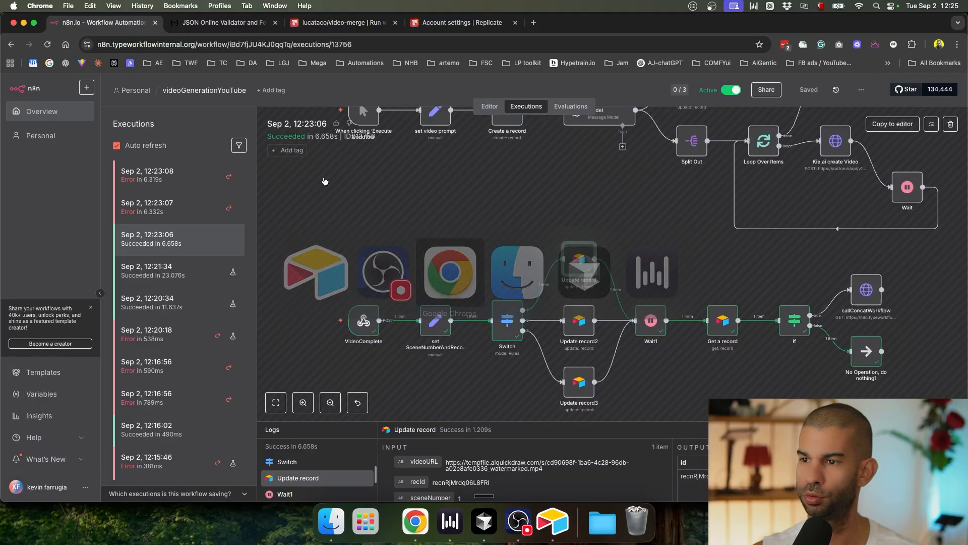
left_click(166, 206)
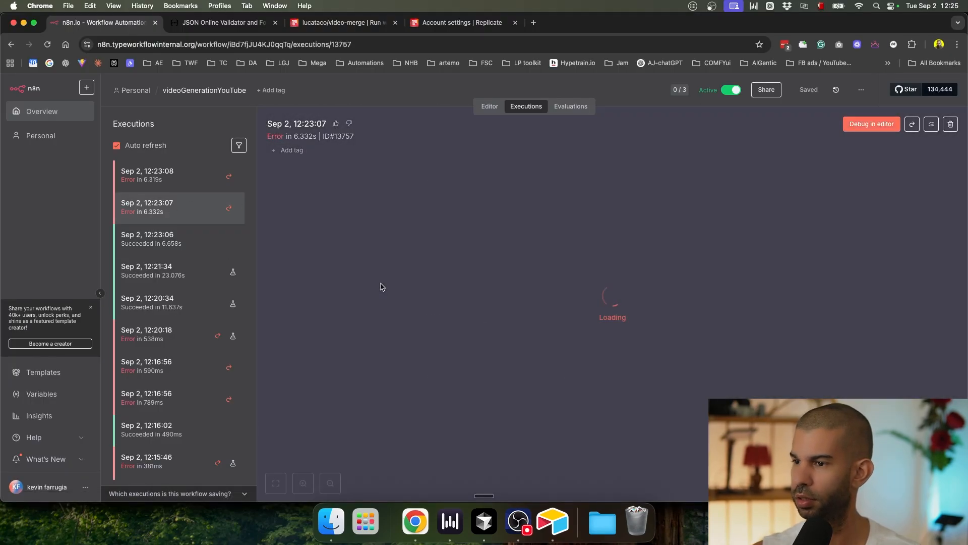
Step: Read the If node's 'Referenced node is unexecuted' error on its Update record conditions
scroll(569, 316, "up", 5)
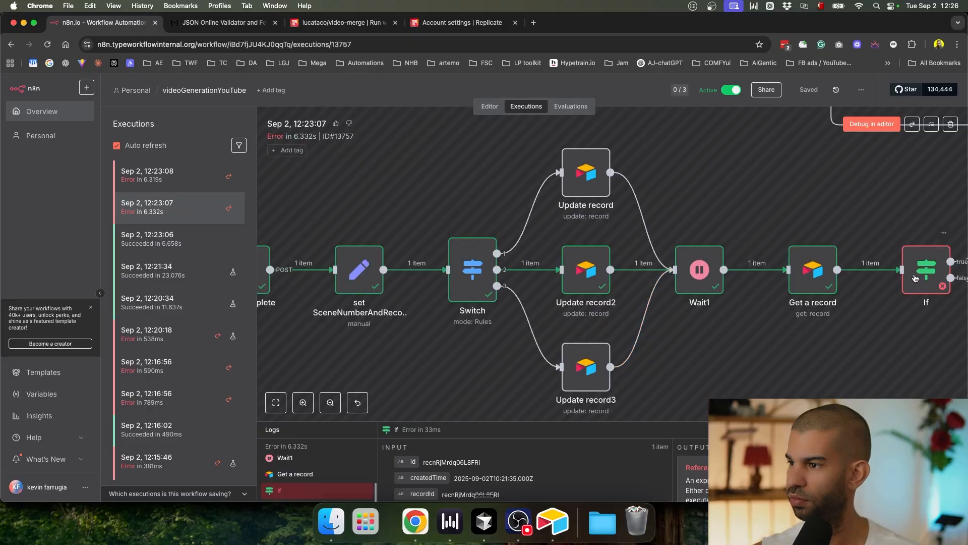
scroll(629, 358, "right", 10)
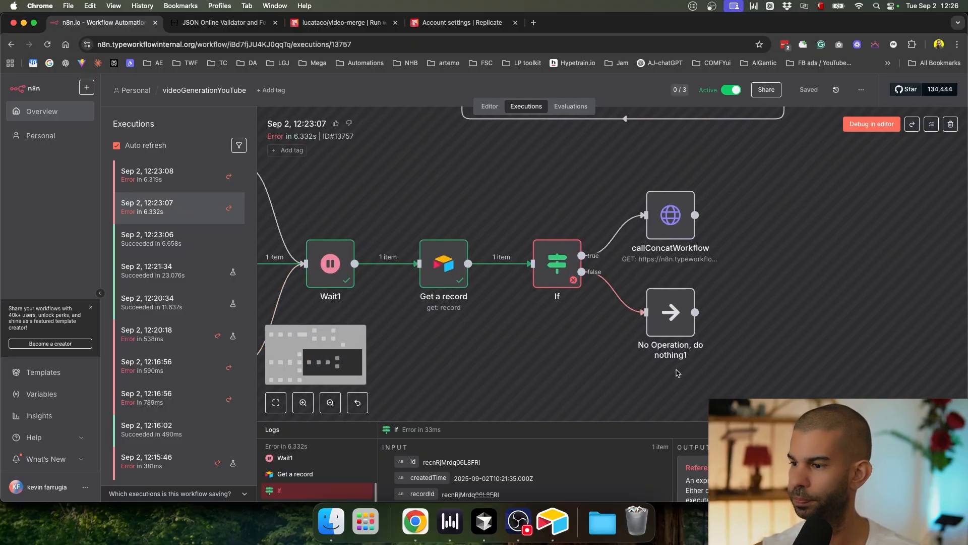
double_click(558, 262)
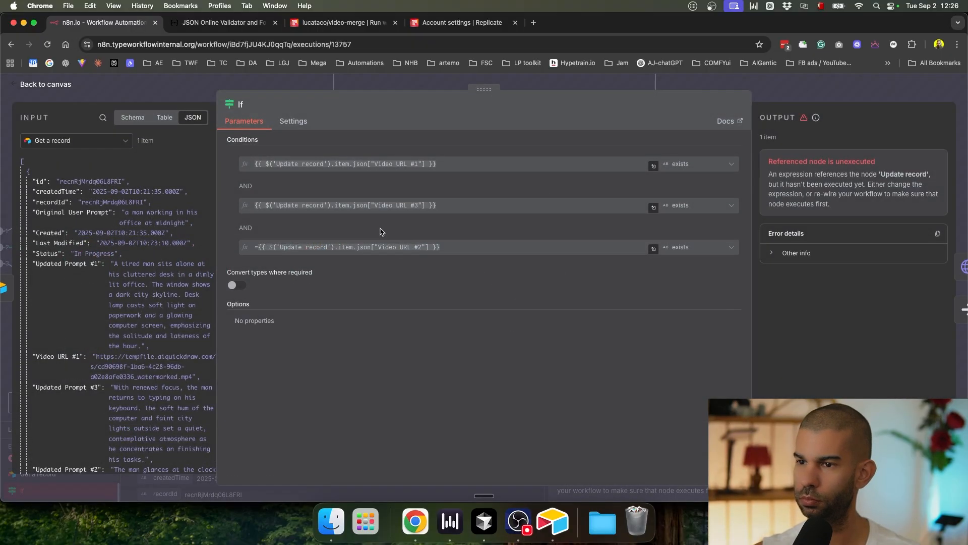
scroll(802, 168, "up", 5)
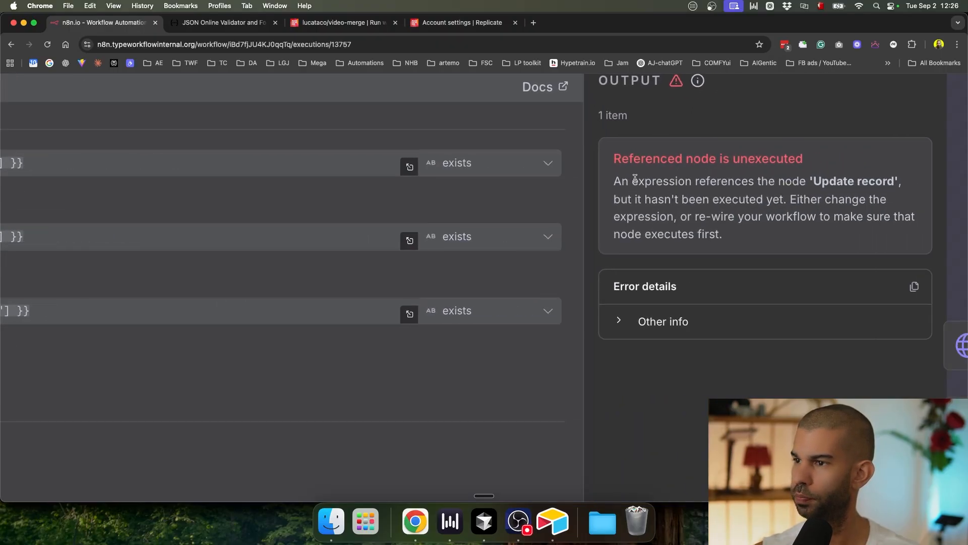
scroll(700, 218, "down", 5)
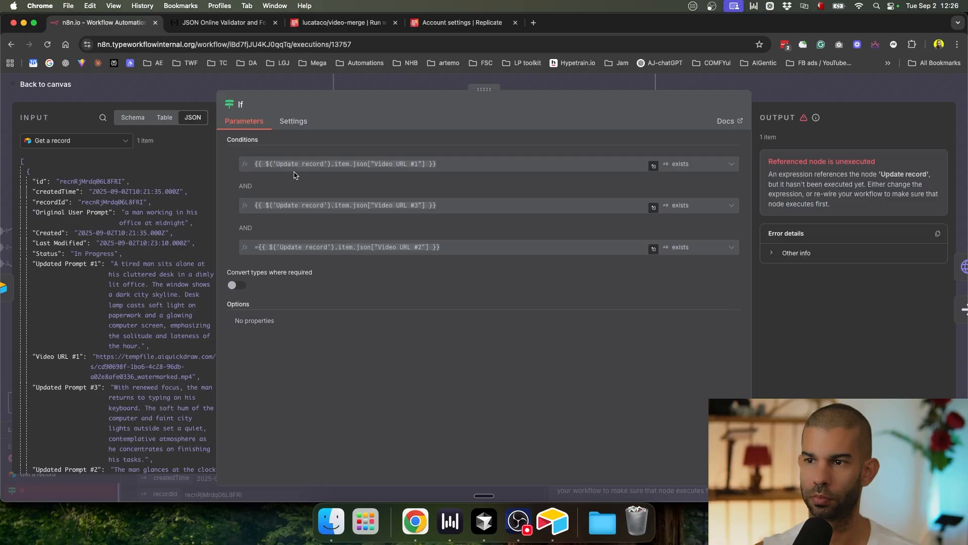
left_click(795, 95)
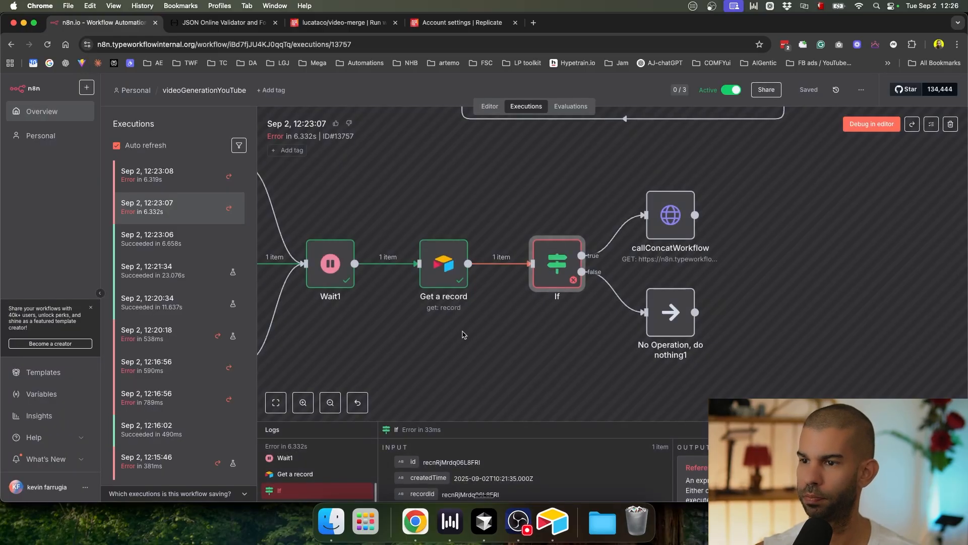
scroll(463, 334, "down", 5)
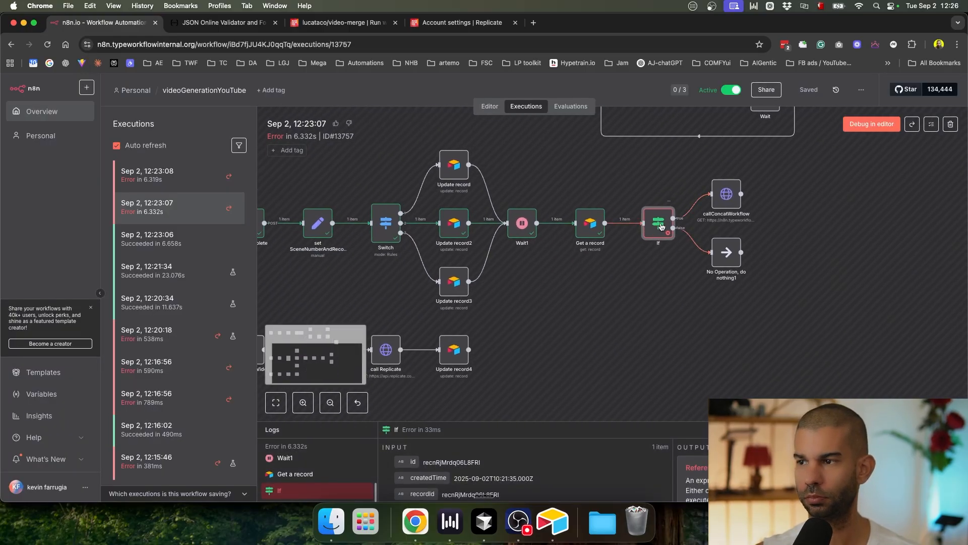
double_click(658, 227)
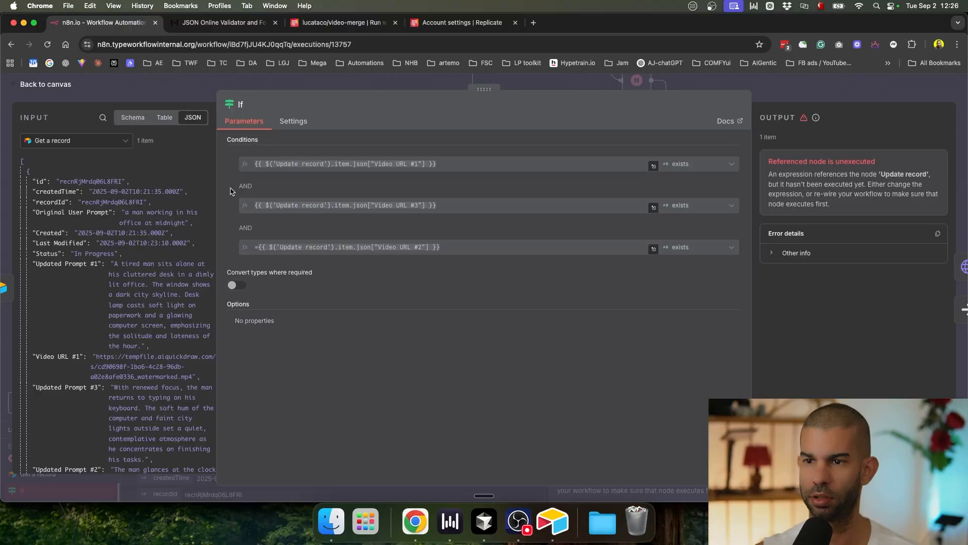
left_click(851, 96)
Step: Load the failed execution into the debug editor and open the If node
left_click(871, 123)
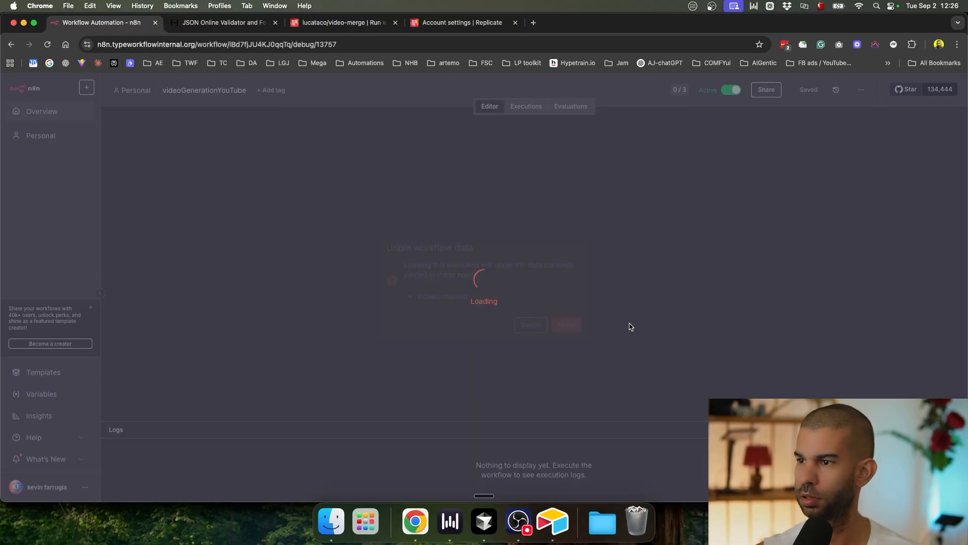
left_click(566, 325)
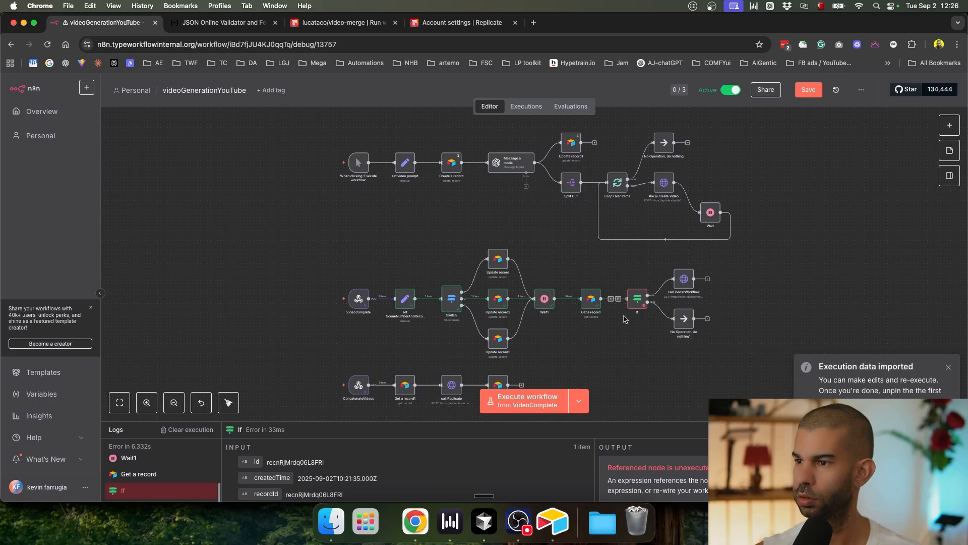
scroll(624, 320, "up", 5)
double_click(675, 255)
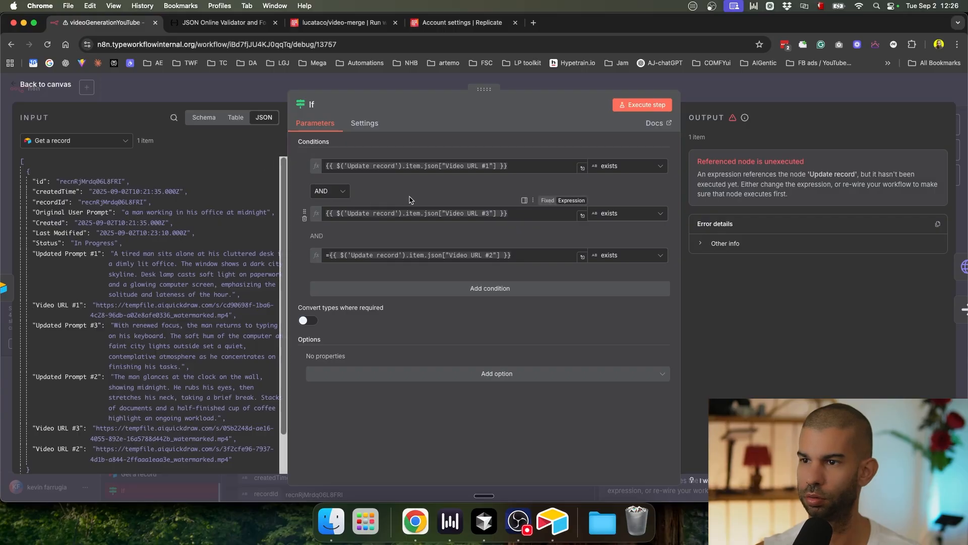
Step: Strip the Update record reference so condition one checks $json["Video URL #1"]
left_click(403, 166)
left_click_drag(423, 166, 310, 170)
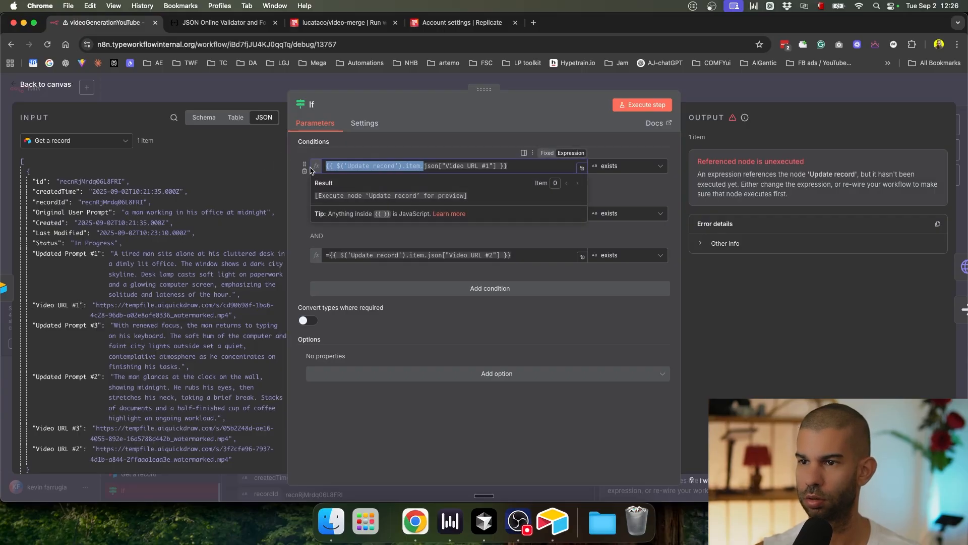
key("BackSpace")
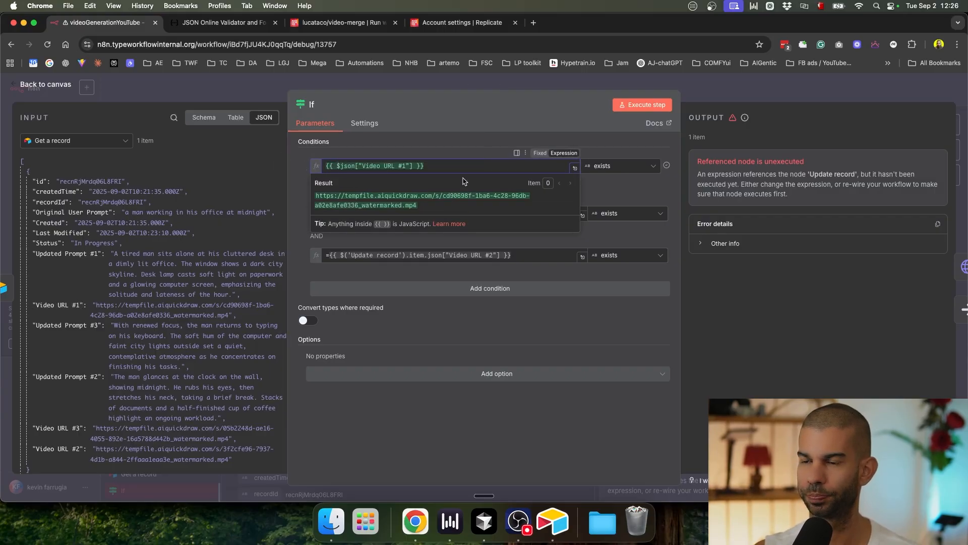
key("super+a")
key("super+c")
Step: Make conditions two and three check $json["Video URL #2"] and $json["Video URL #3"]
left_click(378, 215)
key("super+a")
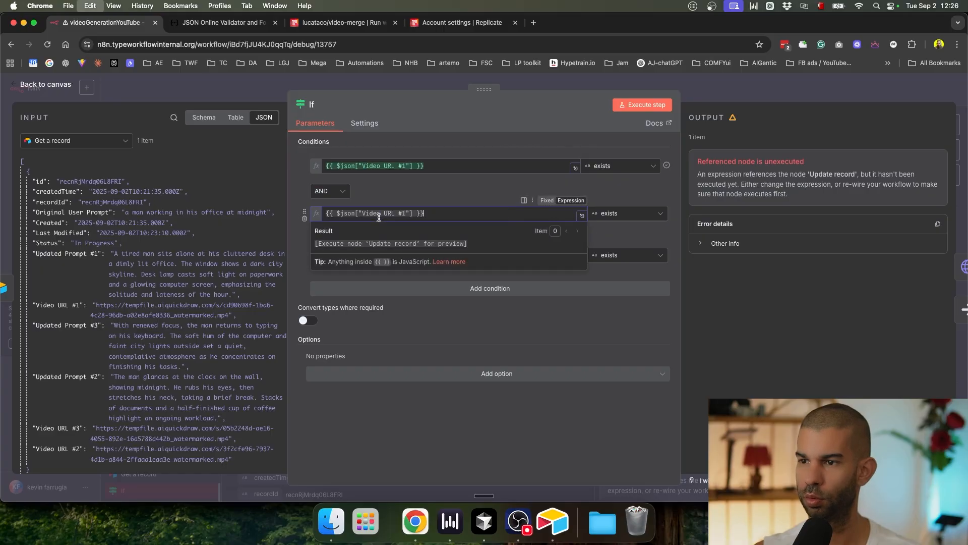
key("super+v")
left_click(407, 211)
key("BackSpace")
type("2")
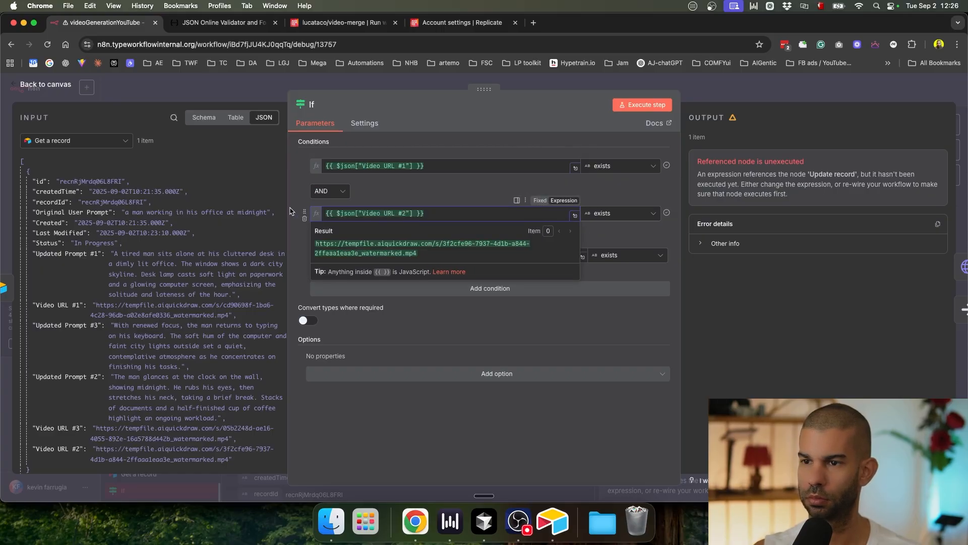
left_click(391, 256)
key("super+a")
key("super+v")
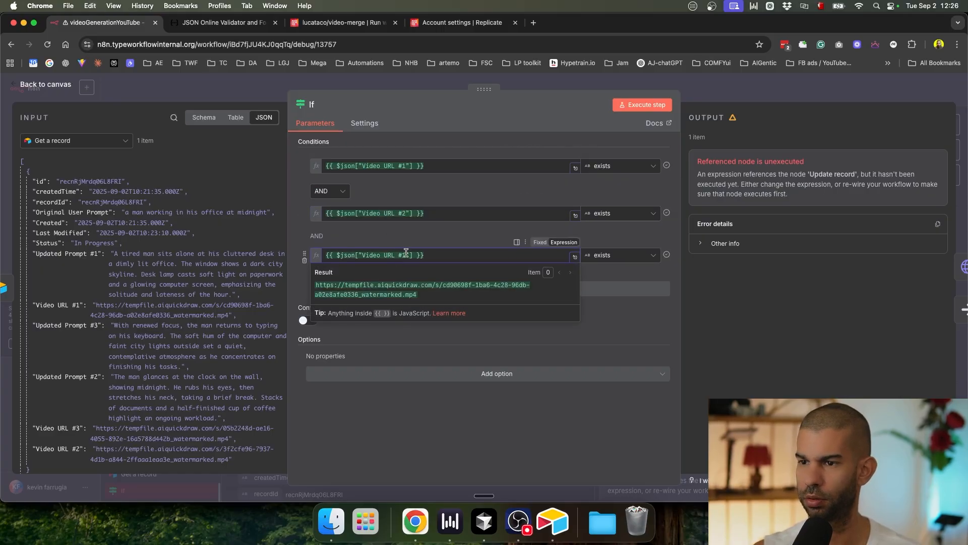
key("BackSpace")
type("3")
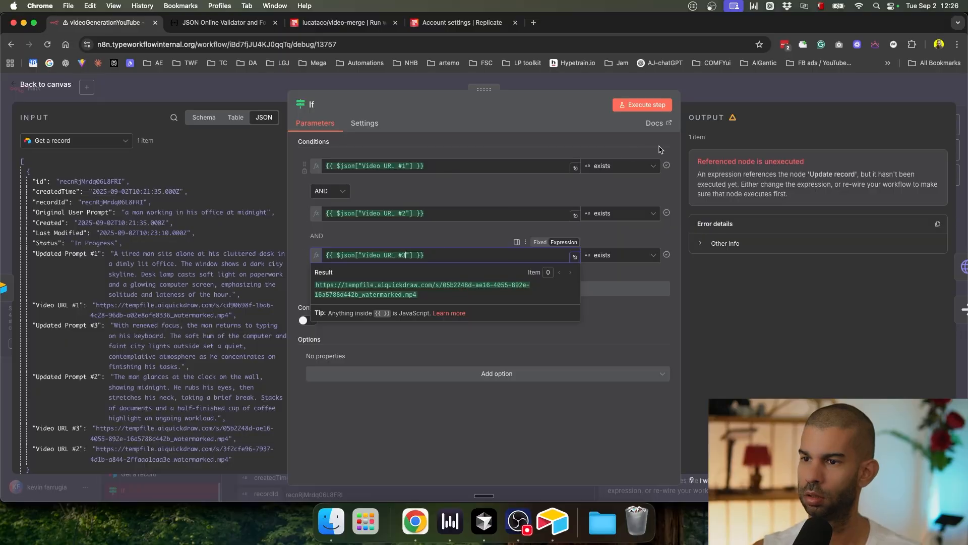
Step: Close the If node and save the workflow
left_click(712, 97)
key("super+s")
scroll(717, 121, "down", 5)
scroll(608, 214, "down", 3)
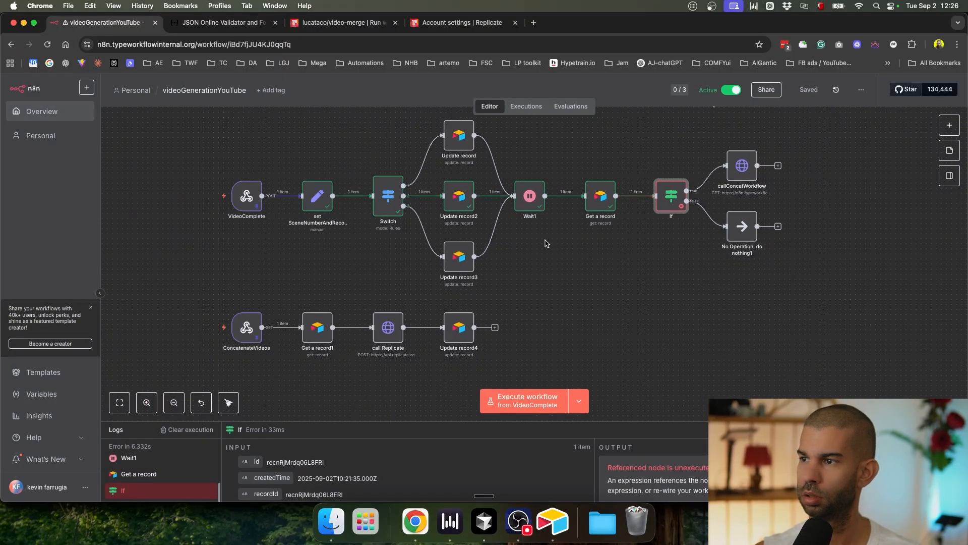
Step: Unpin the ConcatenateVideos trigger's test data and save the workflow
left_click(246, 327)
key("p")
left_click(353, 278)
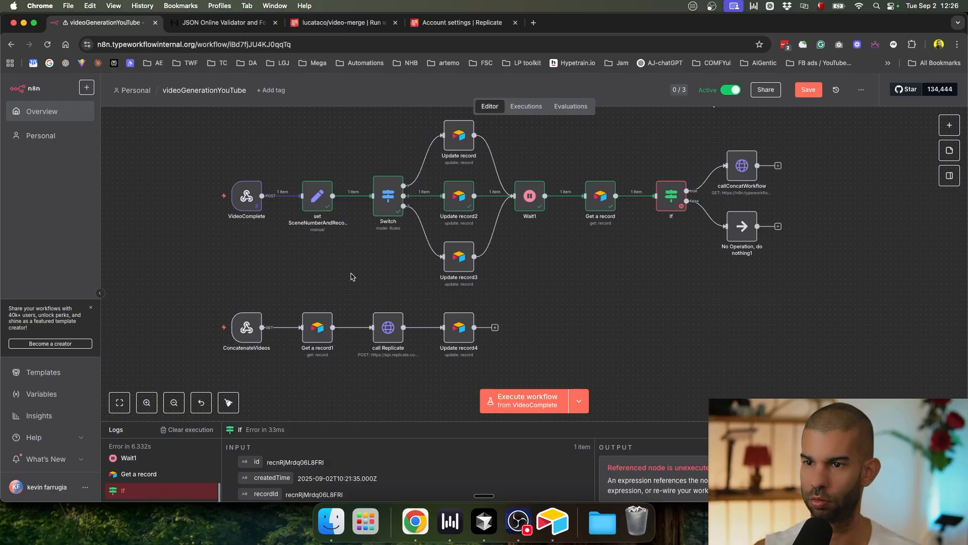
key("super+s")
Step: Check the VideoComplete trigger's pinned output, save, and show the Executions list
left_click(255, 200)
key("cmd+s")
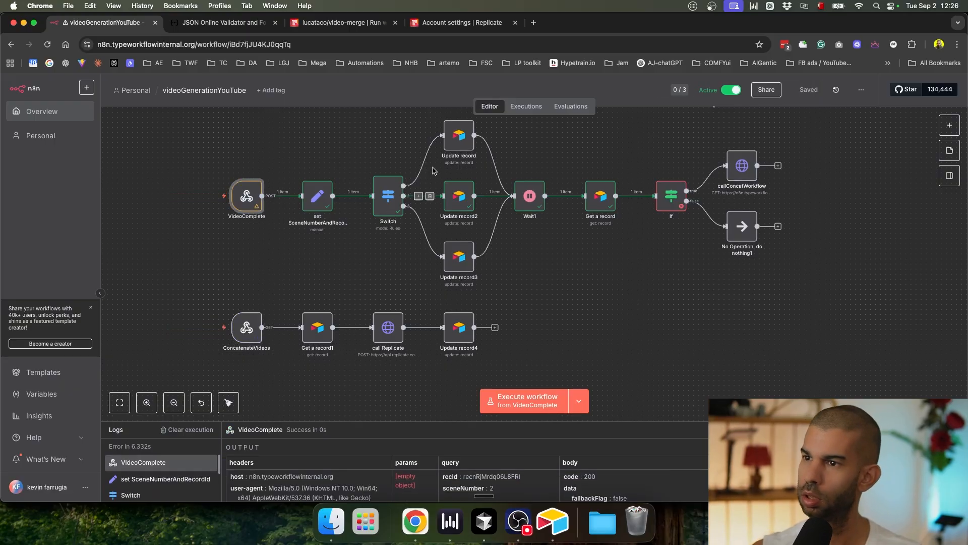
left_click(526, 106)
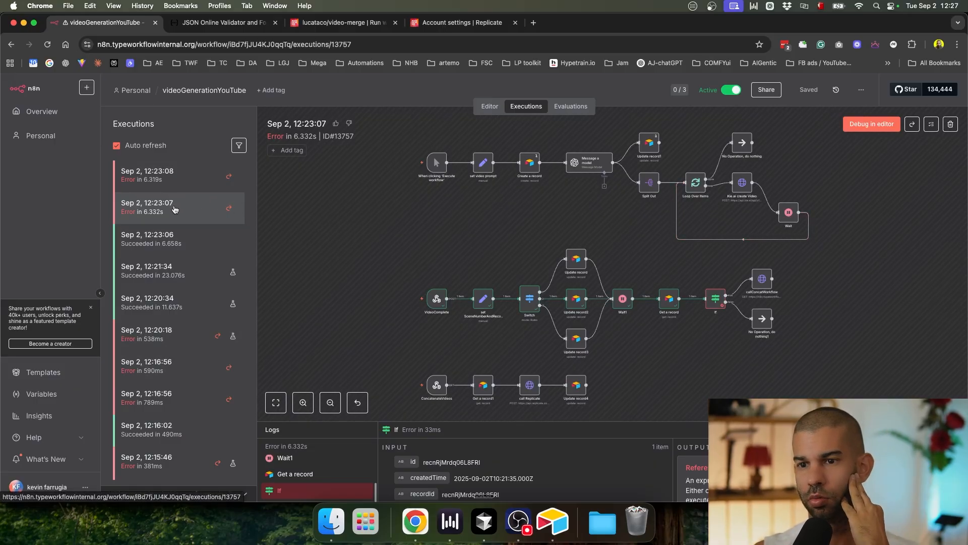
key("super+Tab")
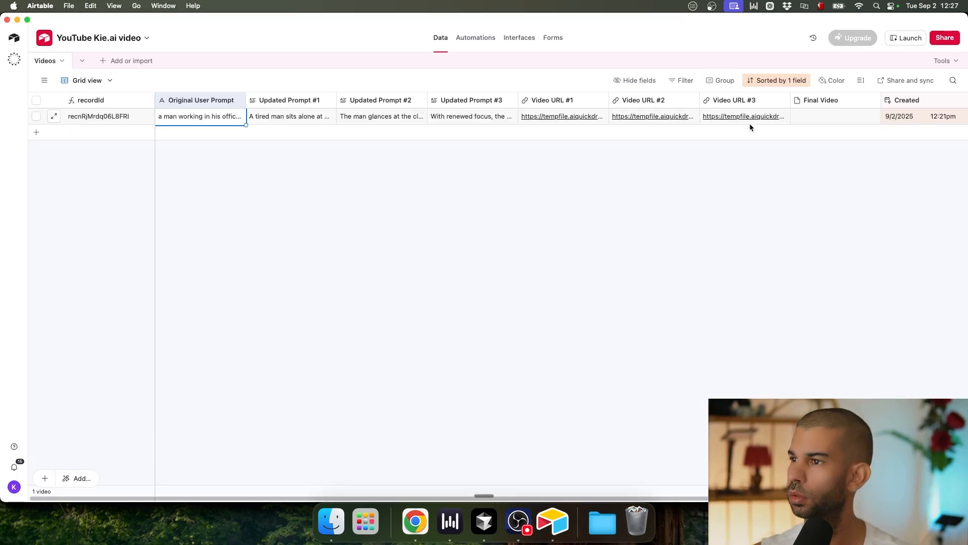
scroll(775, 129, "right", 2)
scroll(775, 129, "left", 2)
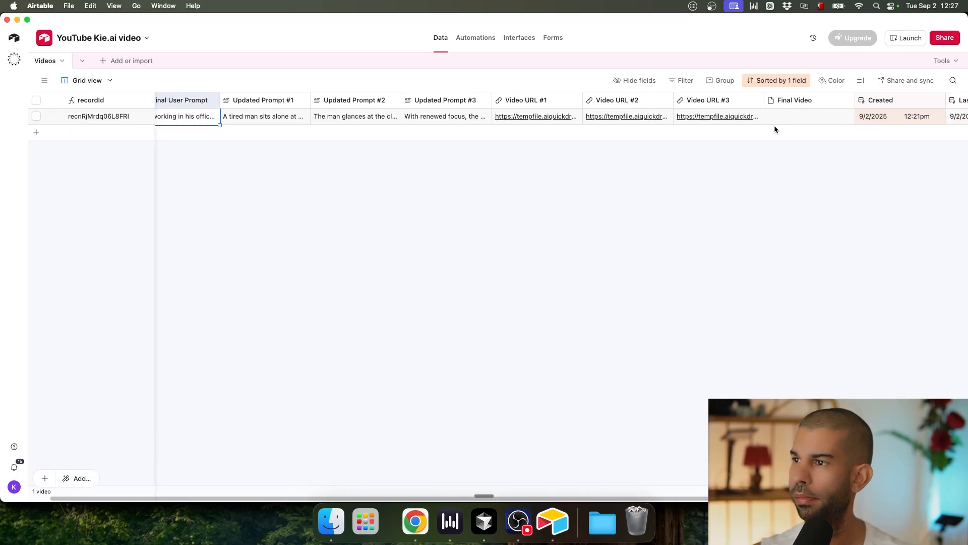
scroll(775, 127, "right", 1)
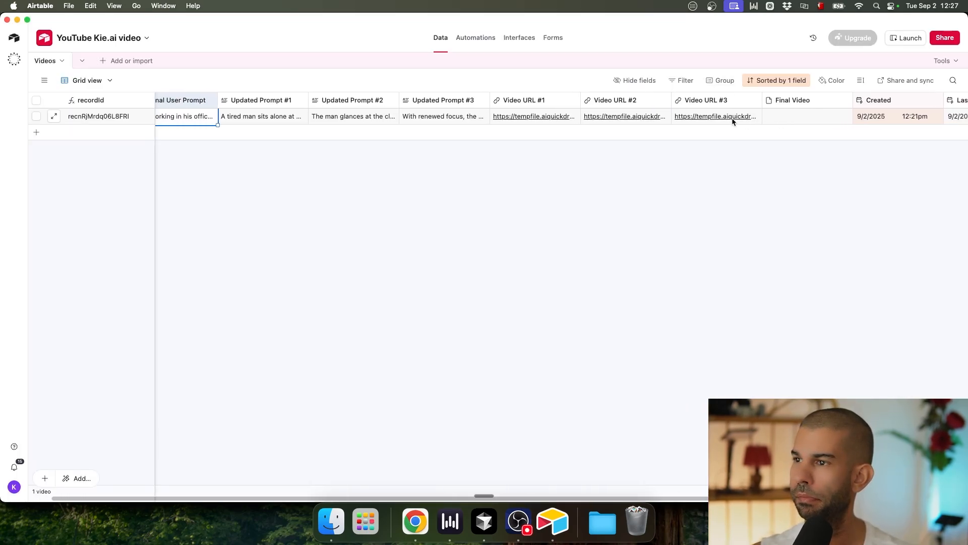
left_click(570, 120)
left_click(651, 119)
left_click(695, 119)
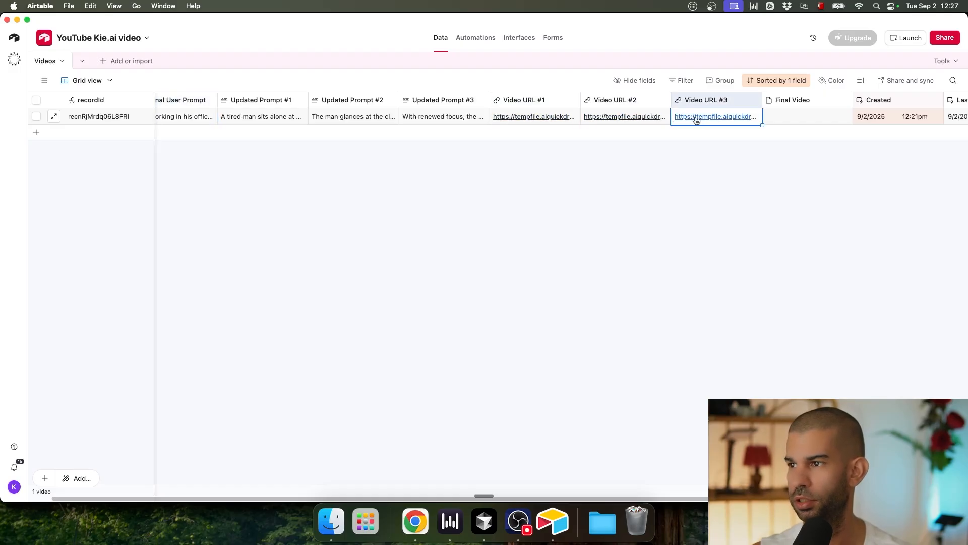
key("super+Tab")
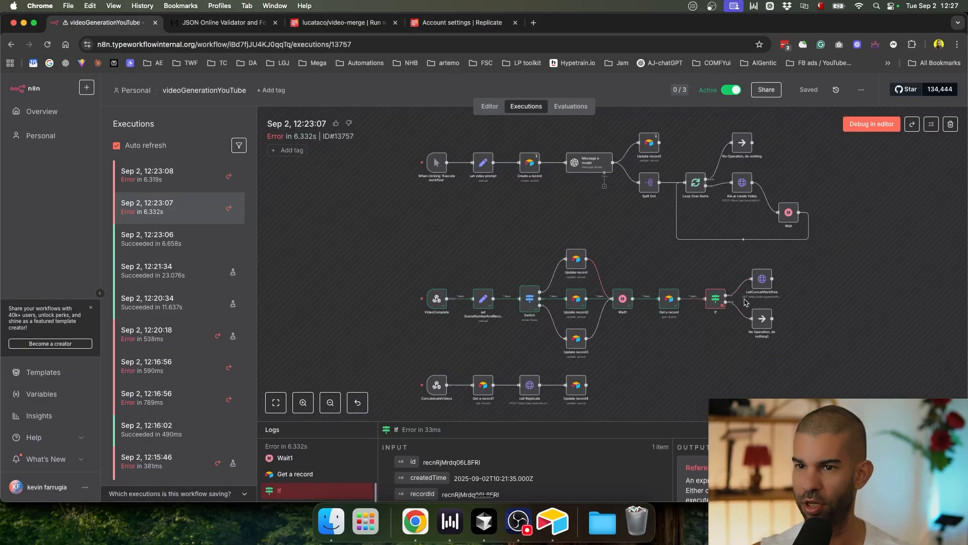
Step: Retry the failed 12:23:08 execution with the currently saved workflow
scroll(775, 281, "up", 5)
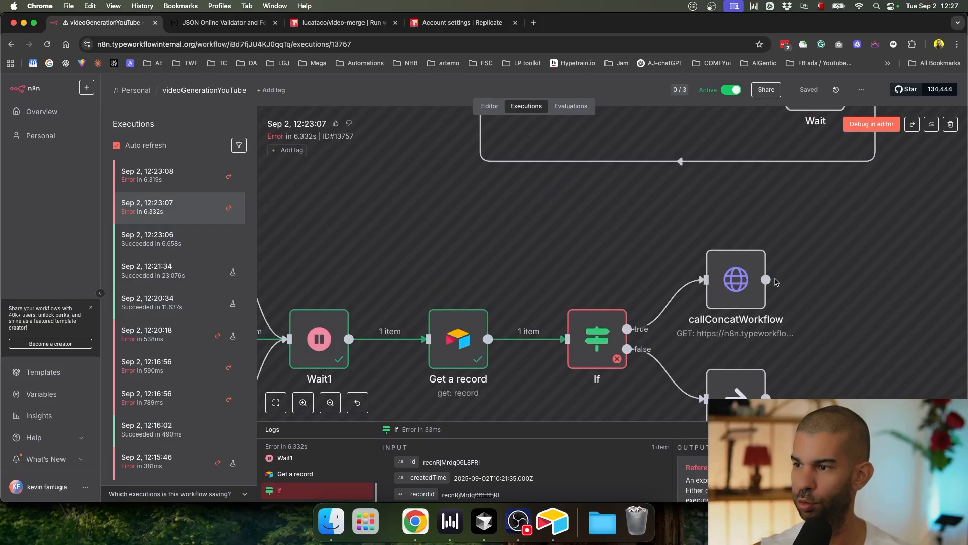
scroll(775, 282, "down", 5)
left_click(191, 177)
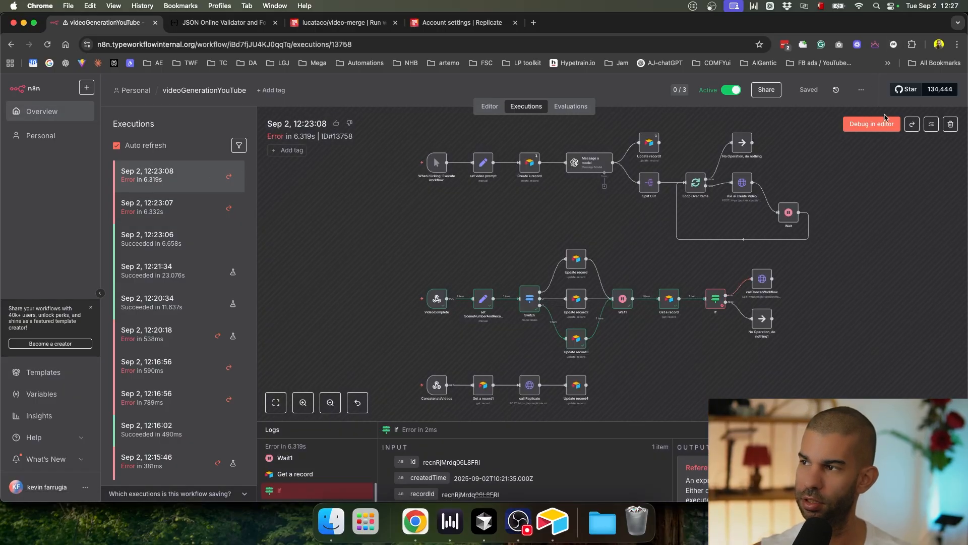
left_click(913, 125)
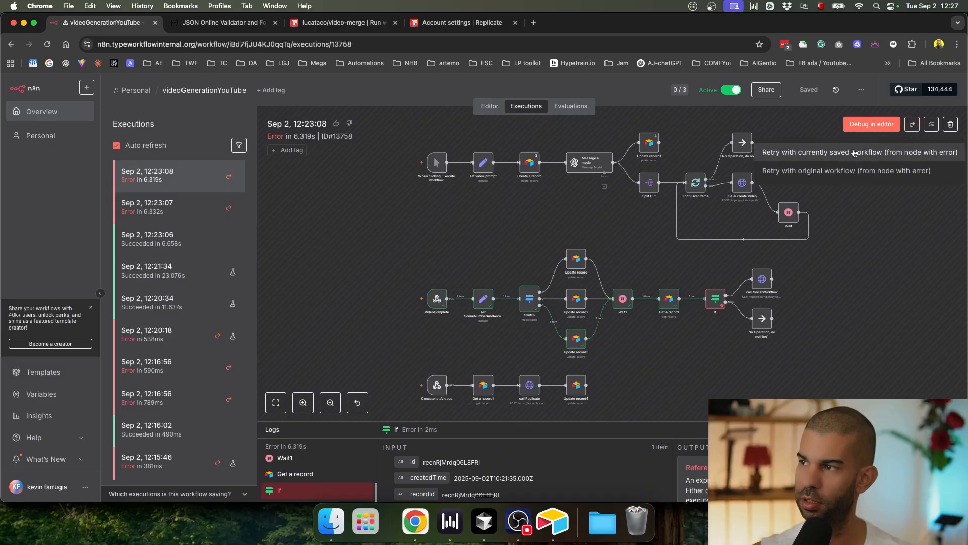
left_click(800, 153)
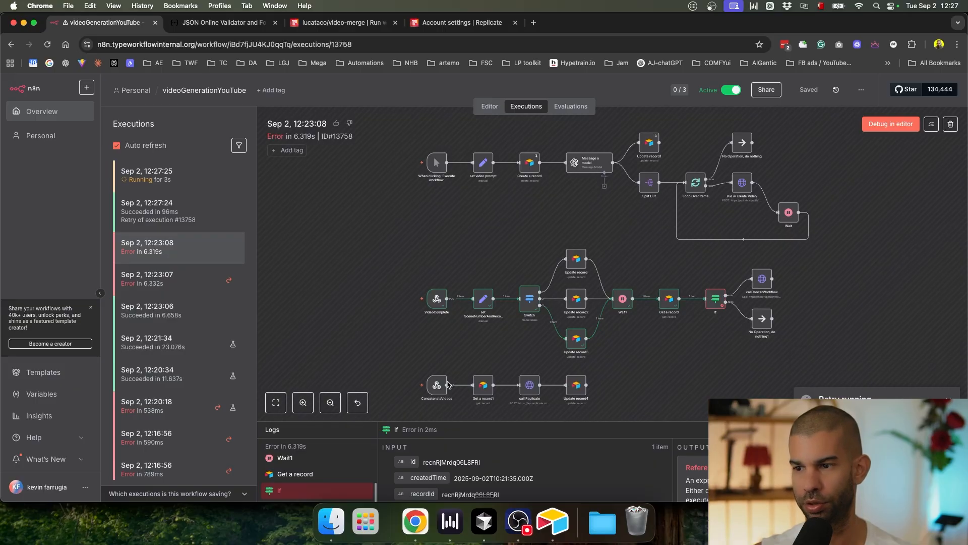
Step: Check Airtable's Video URL #1, then open the 12:27:24 retry execution
key("super+Tab")
left_click(518, 120)
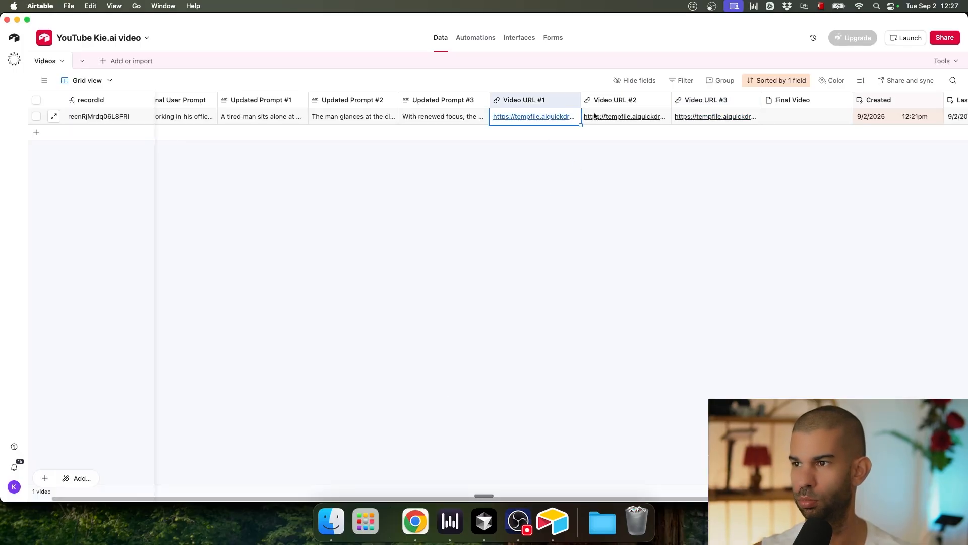
key("super+Tab")
left_click(212, 222)
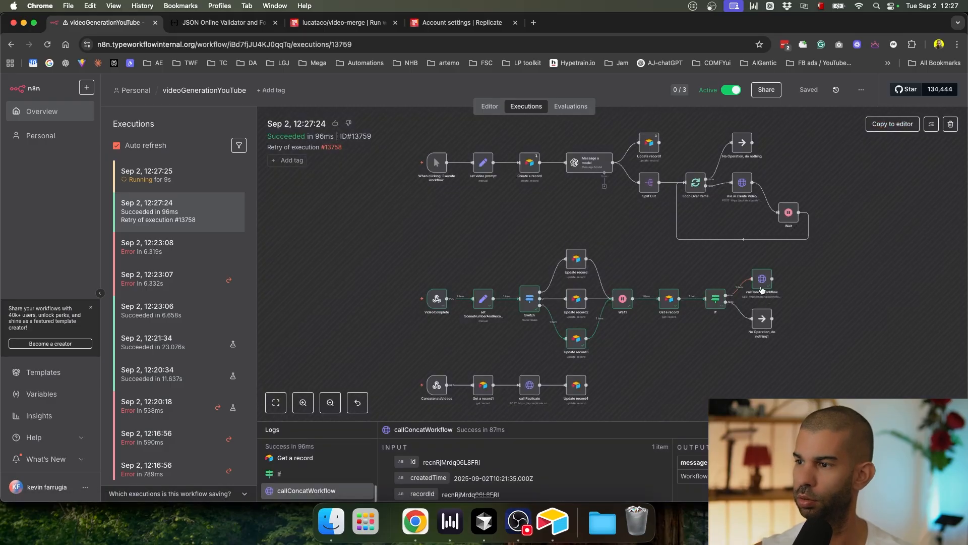
scroll(762, 282, "up", 5)
scroll(762, 281, "down", 5)
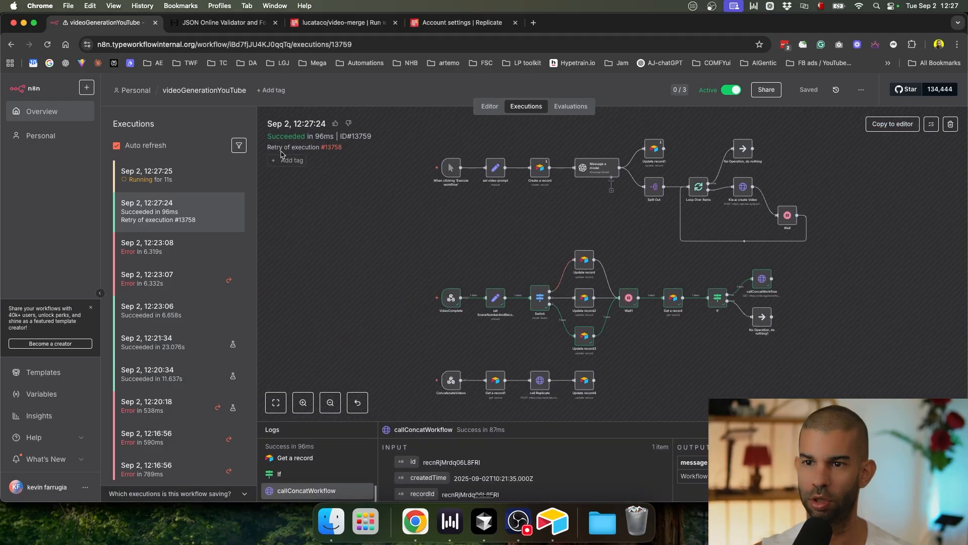
Step: Follow the 12:27:25 run until Airtable's Final Video holds output.mp4 with Status Done
left_click(187, 180)
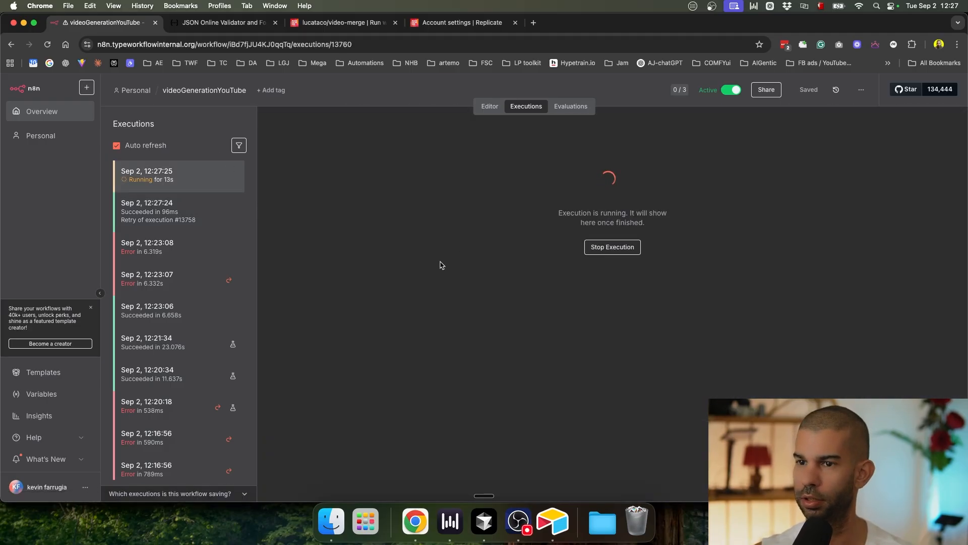
key("super+Tab")
left_click(799, 119)
key("super+Tab")
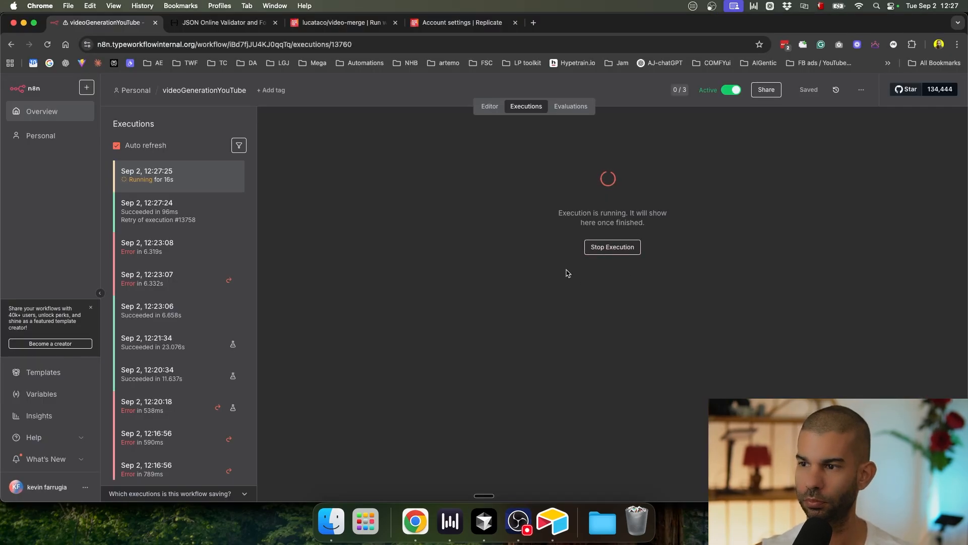
key("super+Tab")
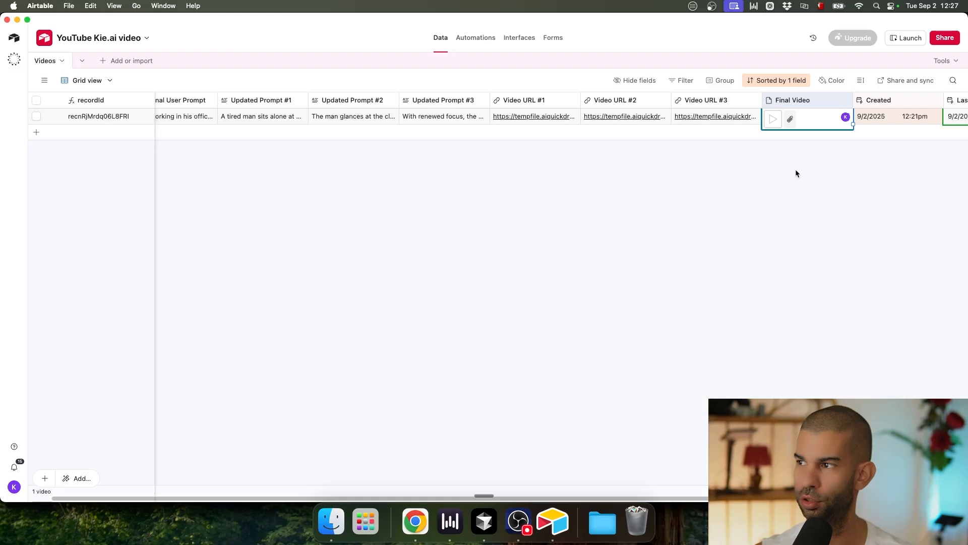
scroll(833, 117, "right", 5)
key("super+Tab")
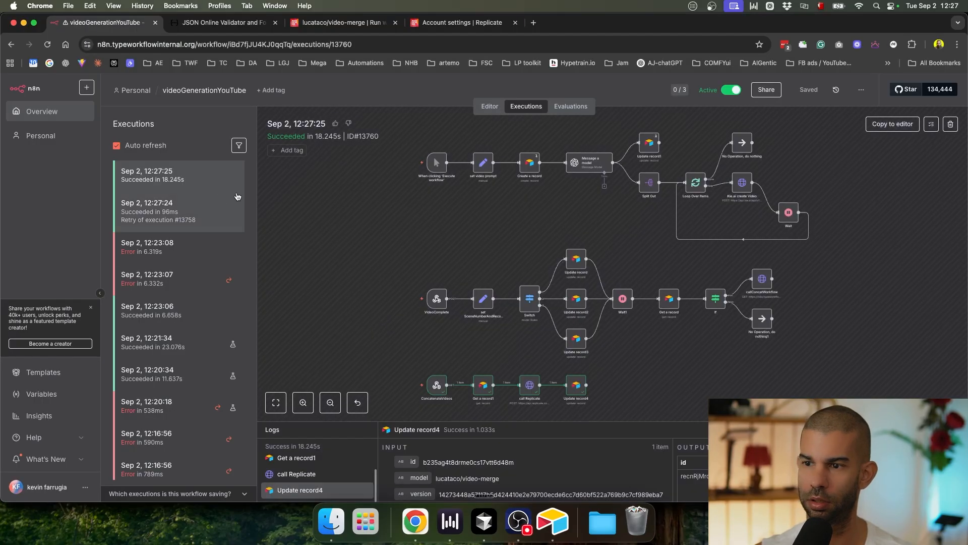
scroll(539, 299, "up", 3)
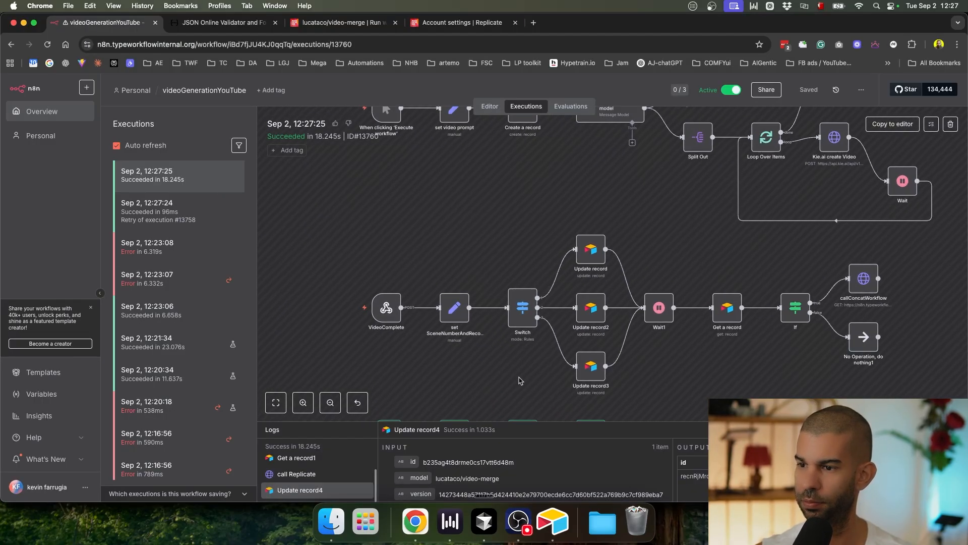
scroll(546, 394, "down", 3)
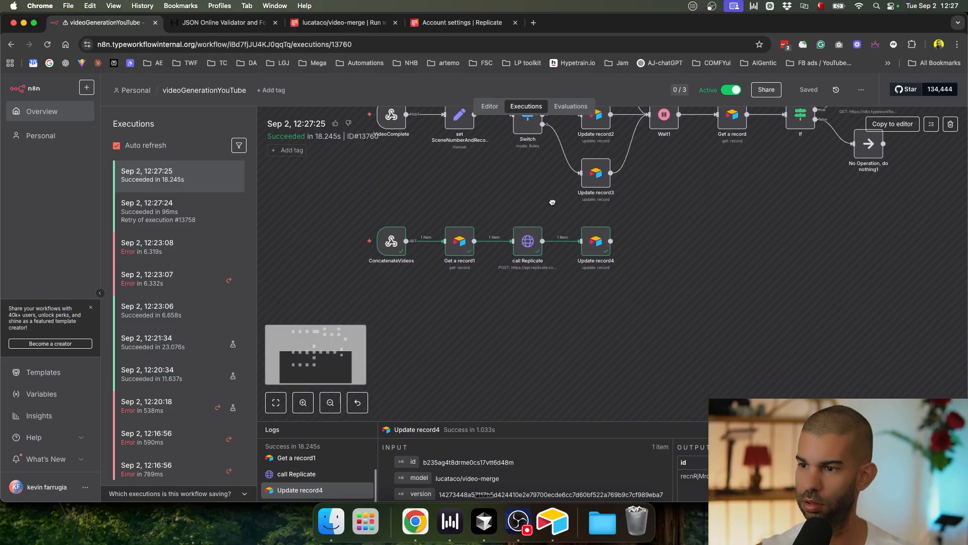
key("super+Tab")
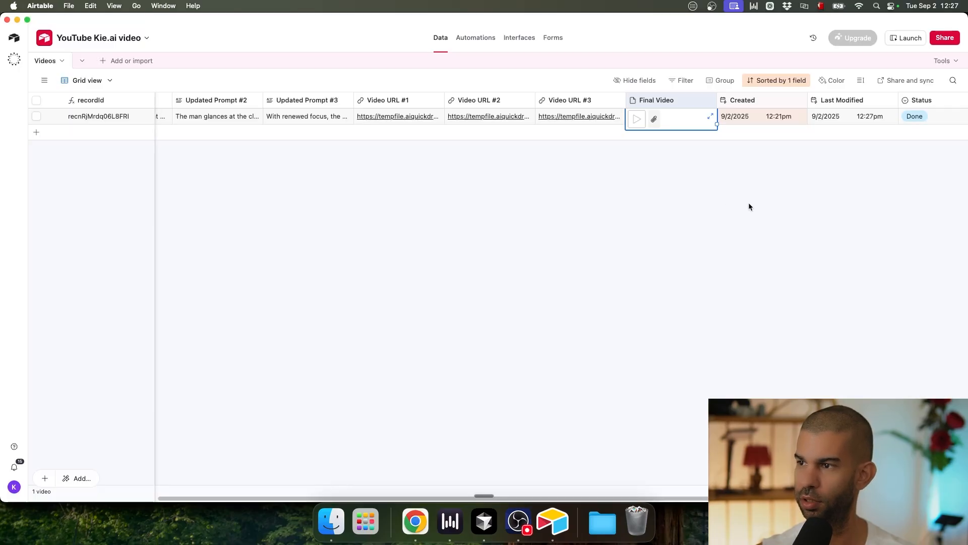
left_click(637, 122)
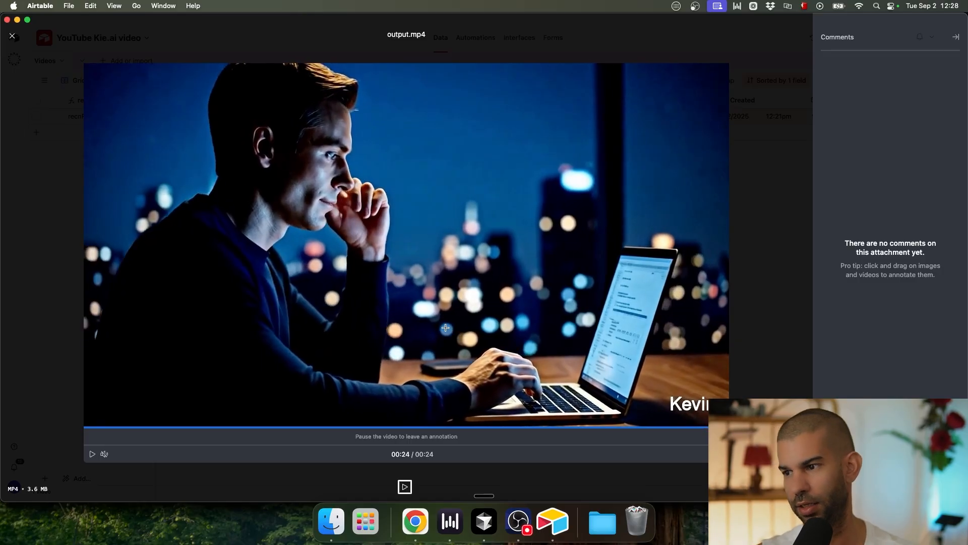
key("Escape")
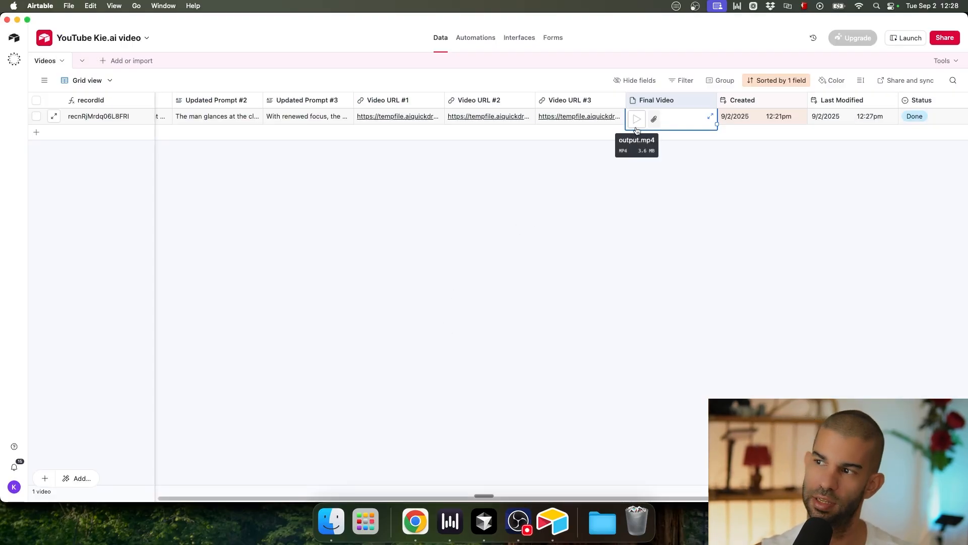
left_click(630, 210)
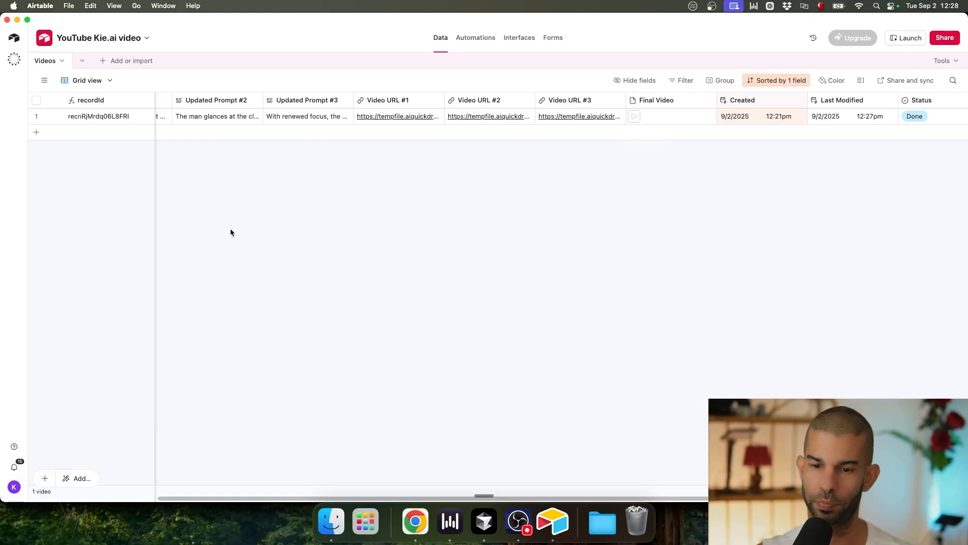